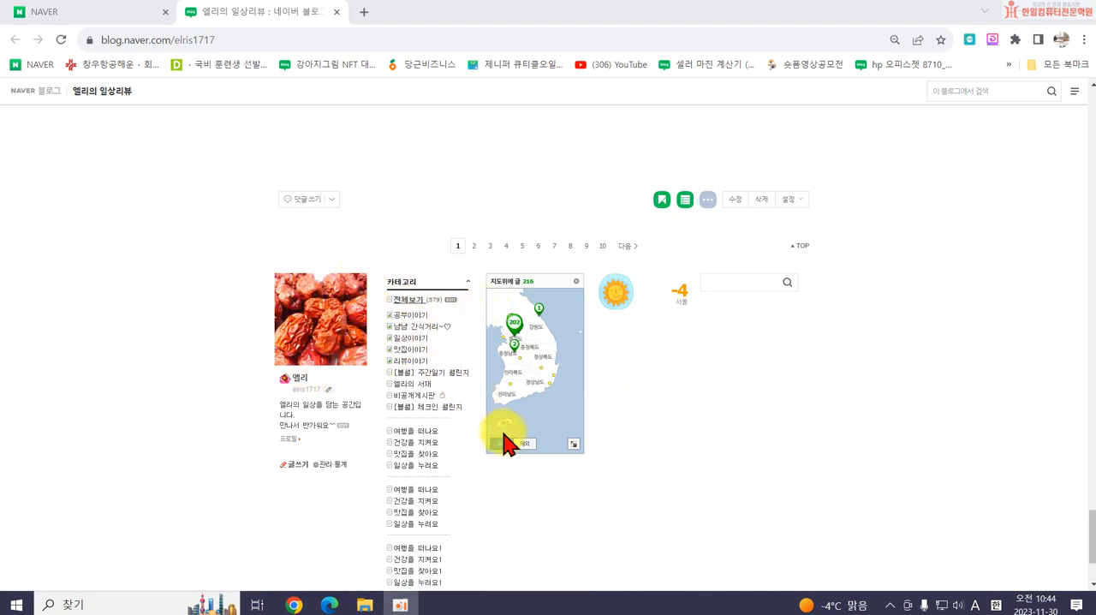
- Open the blog's detailed design settings (세부 디자인 설정)
scroll(681, 436, up, 10)
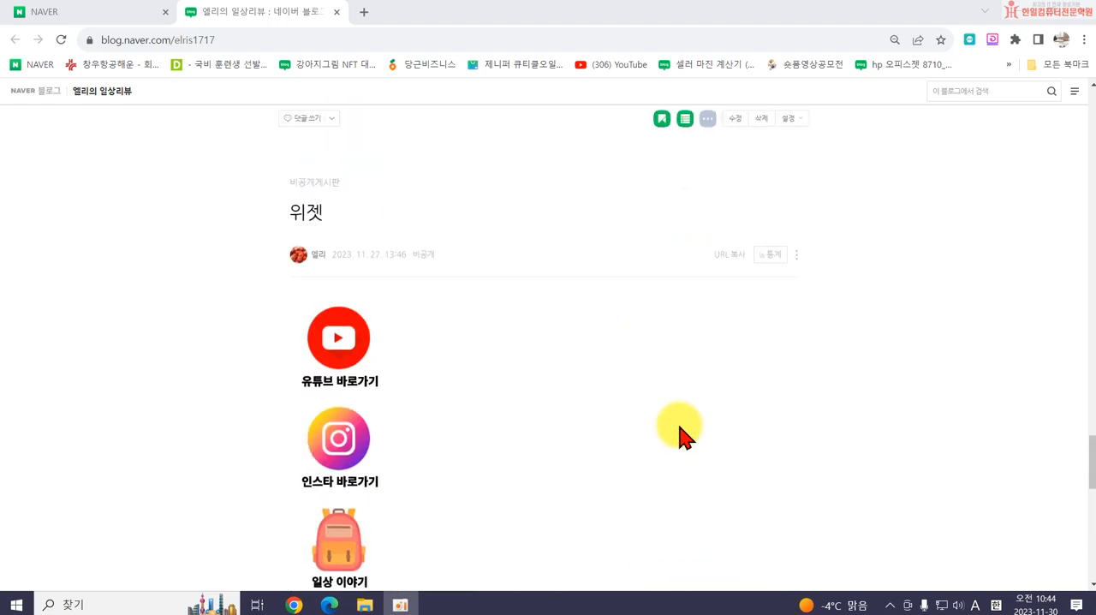
scroll(681, 436, up, 15)
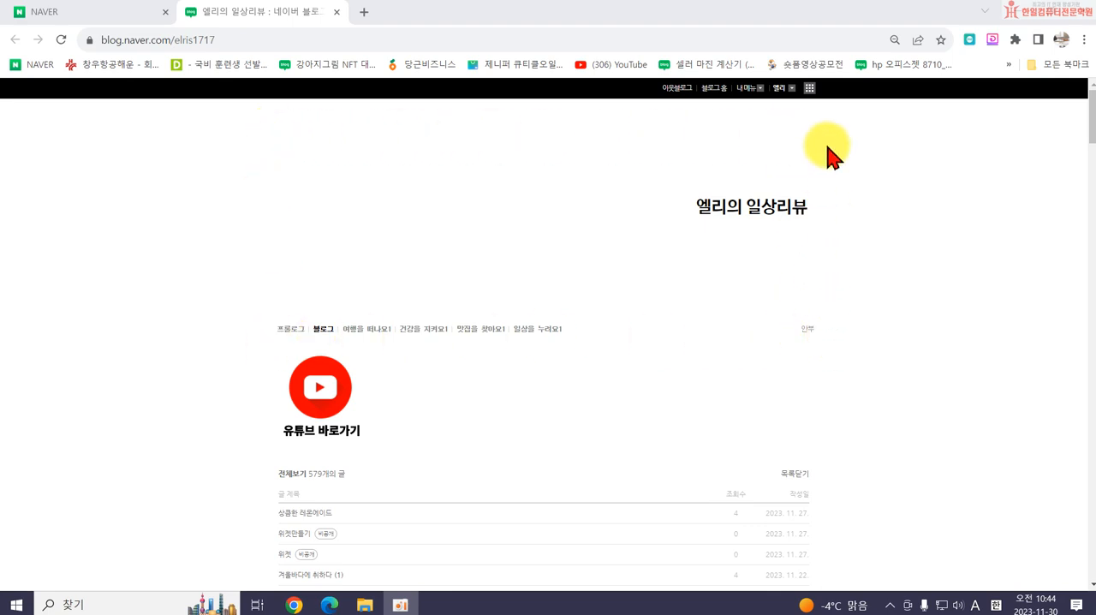
click(748, 87)
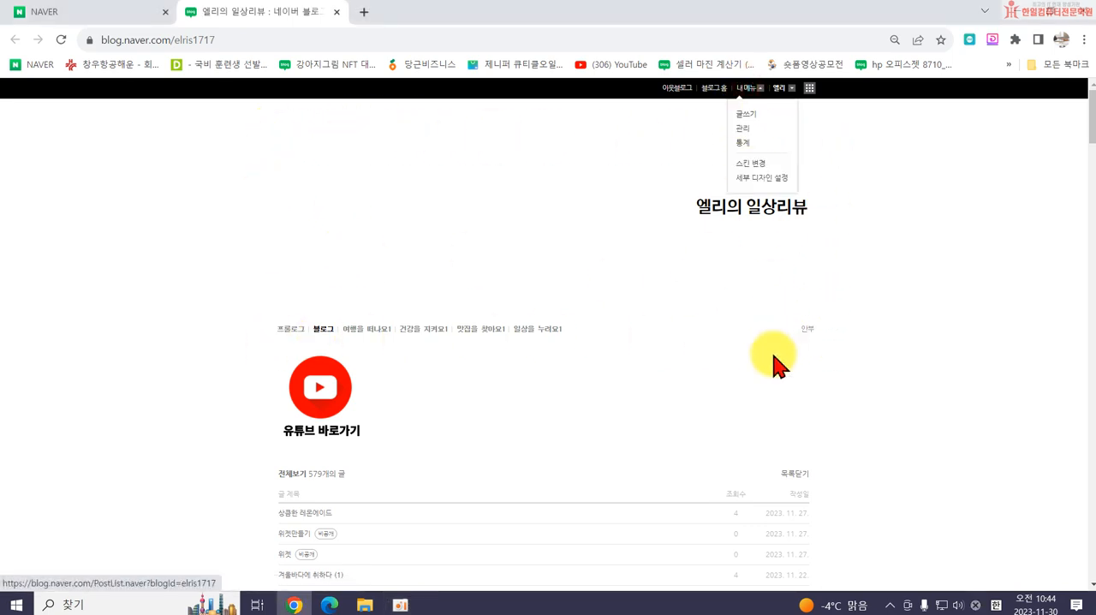
click(750, 182)
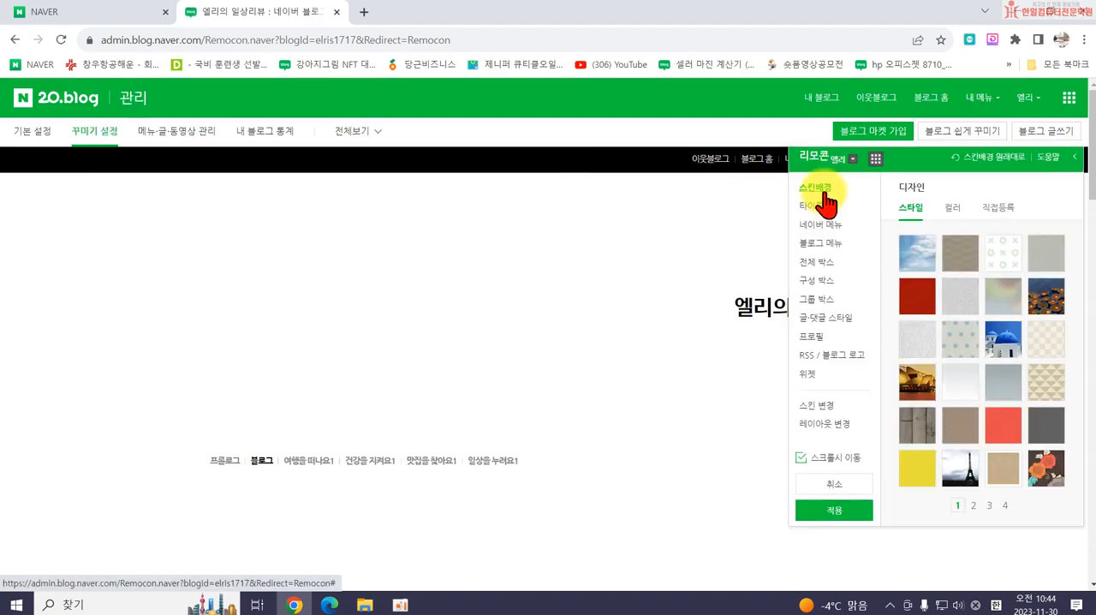
- Preview the blue-domed church style as the skin background and replace it with the plain colour #FFFFFF
click(1010, 339)
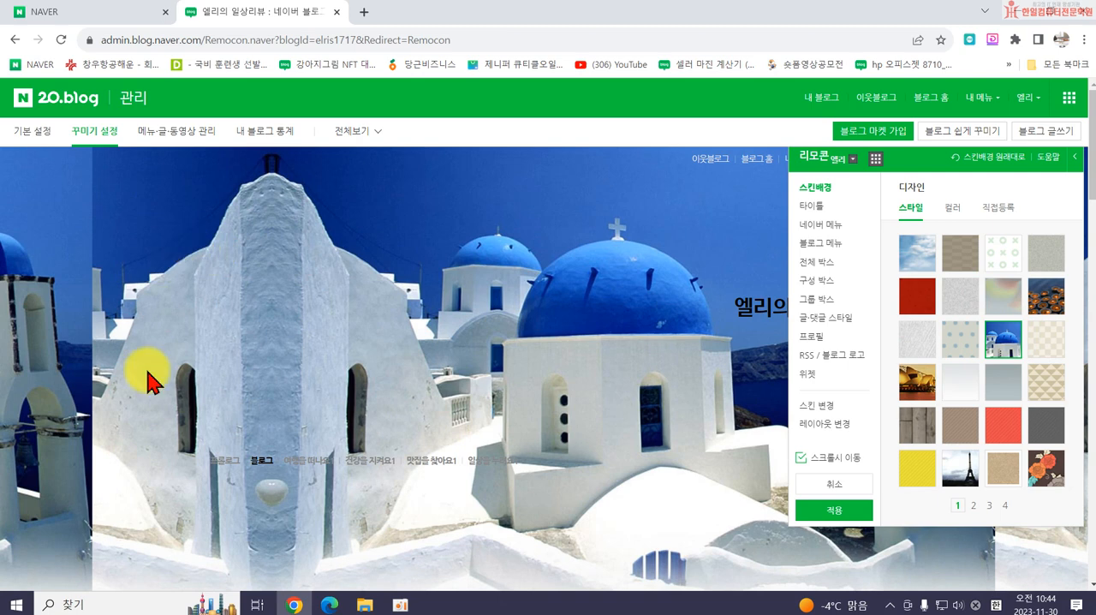
click(951, 209)
click(906, 278)
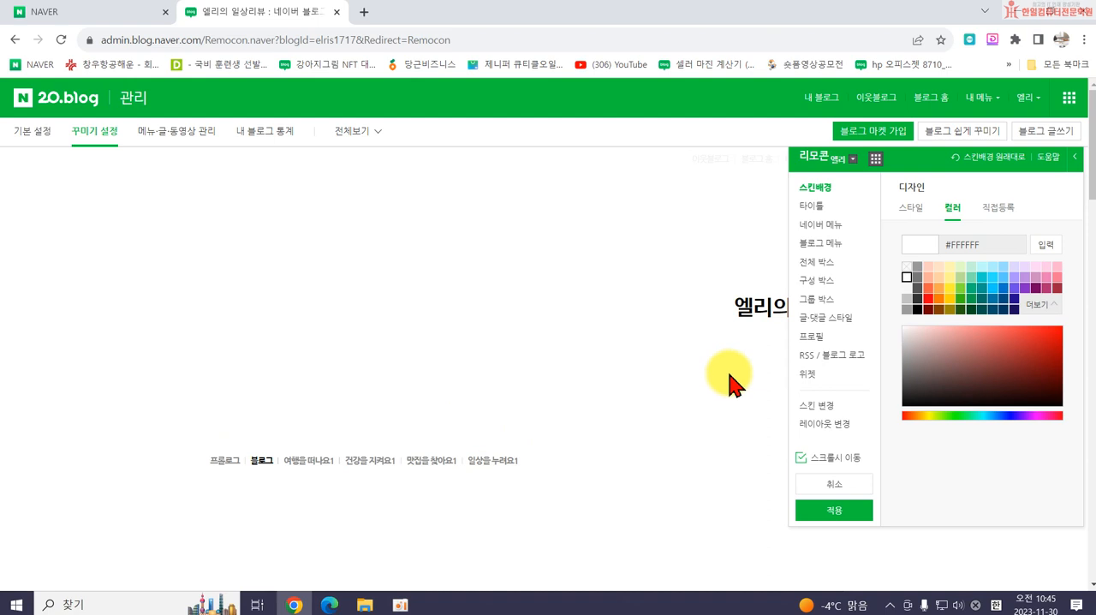
- Preview the world map style for the blog title area and replace it with the orange dotted style
click(809, 208)
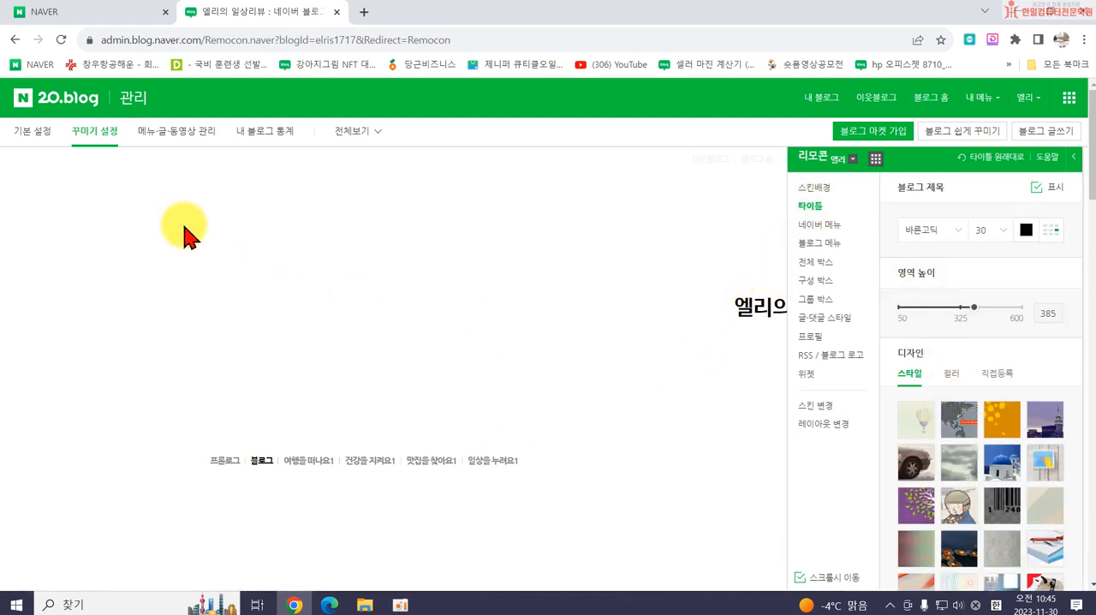
click(959, 420)
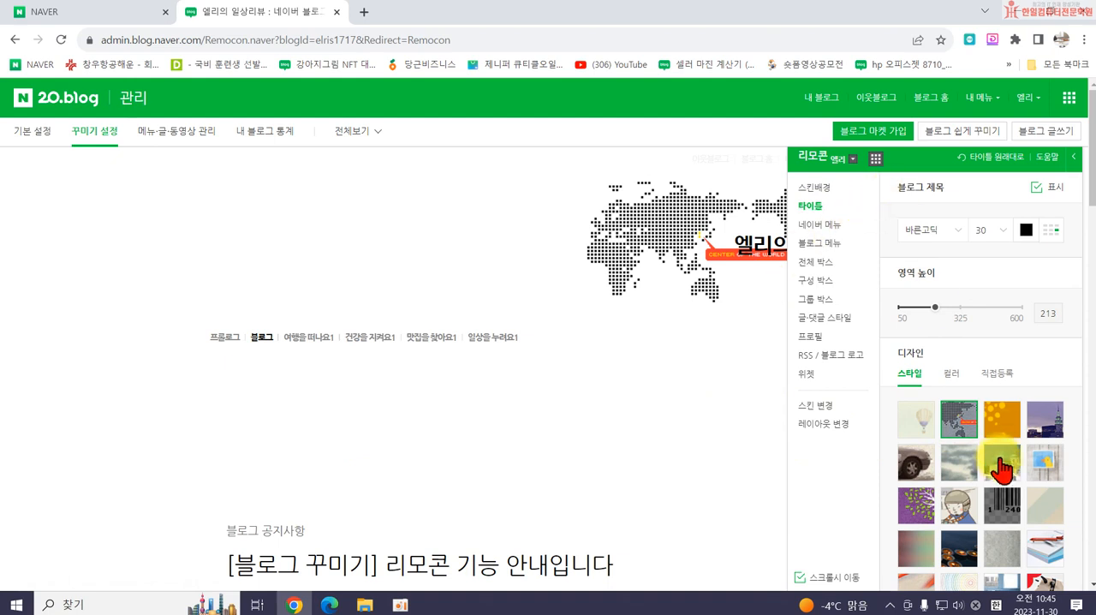
click(1004, 433)
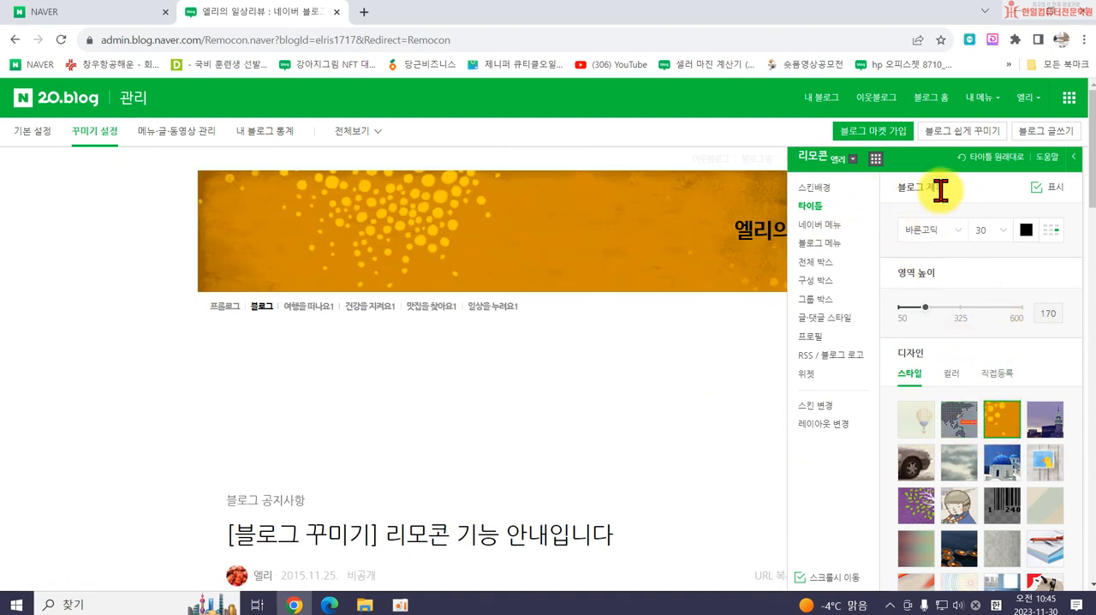
- Lower the title area height to 88, accepting the title font size limit of 20, and raise the height to 142
drag(936, 159, 816, 337)
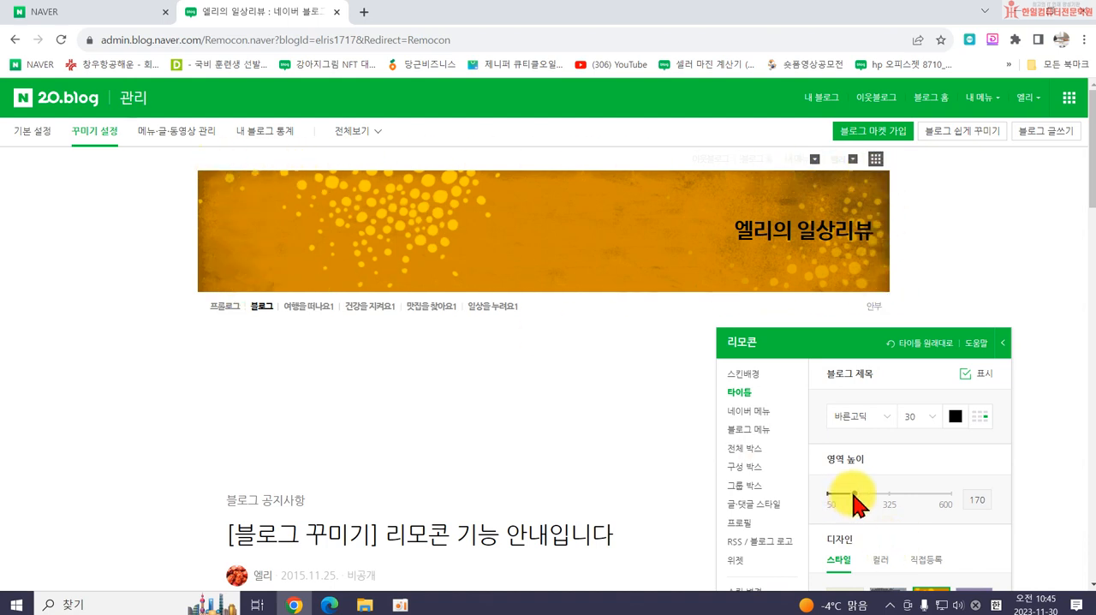
mouse_move(857, 492)
mouse_down()
mouse_move(966, 497)
mouse_move(840, 495)
mouse_up()
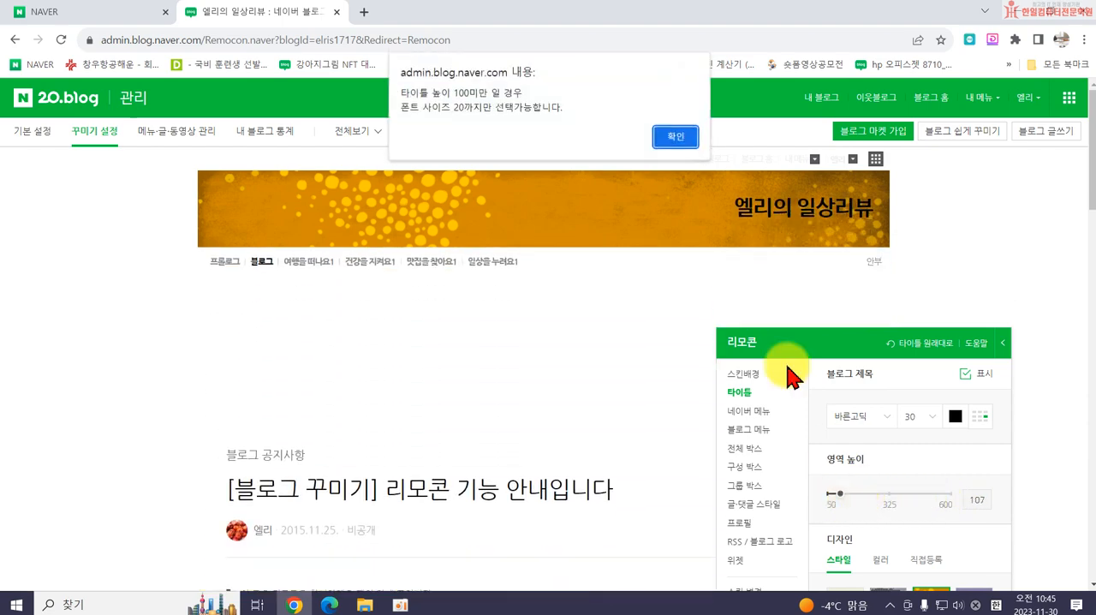
click(677, 138)
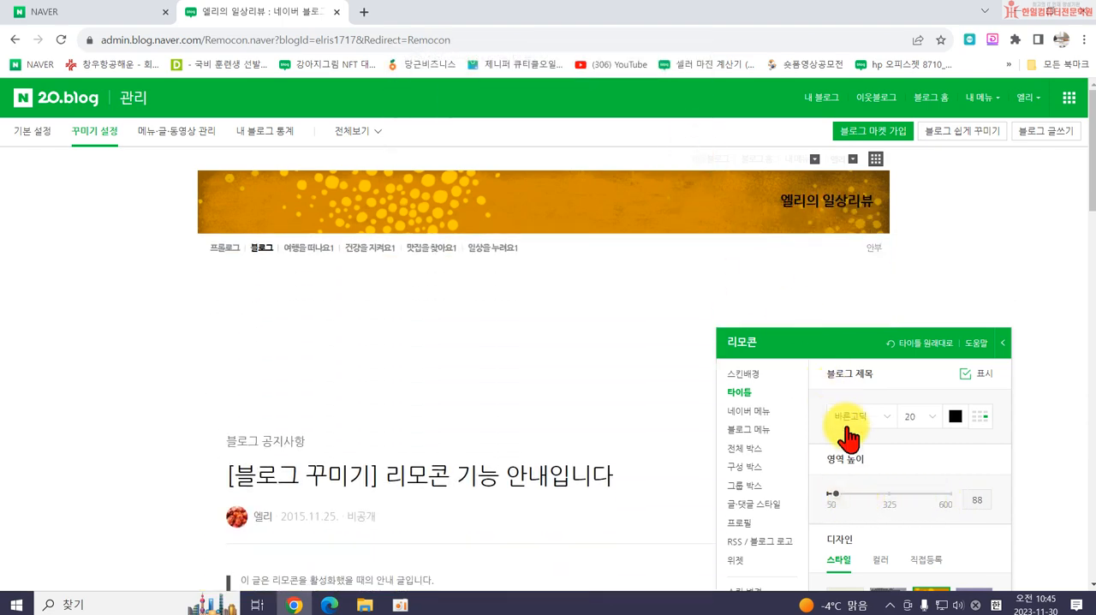
drag(837, 497, 848, 496)
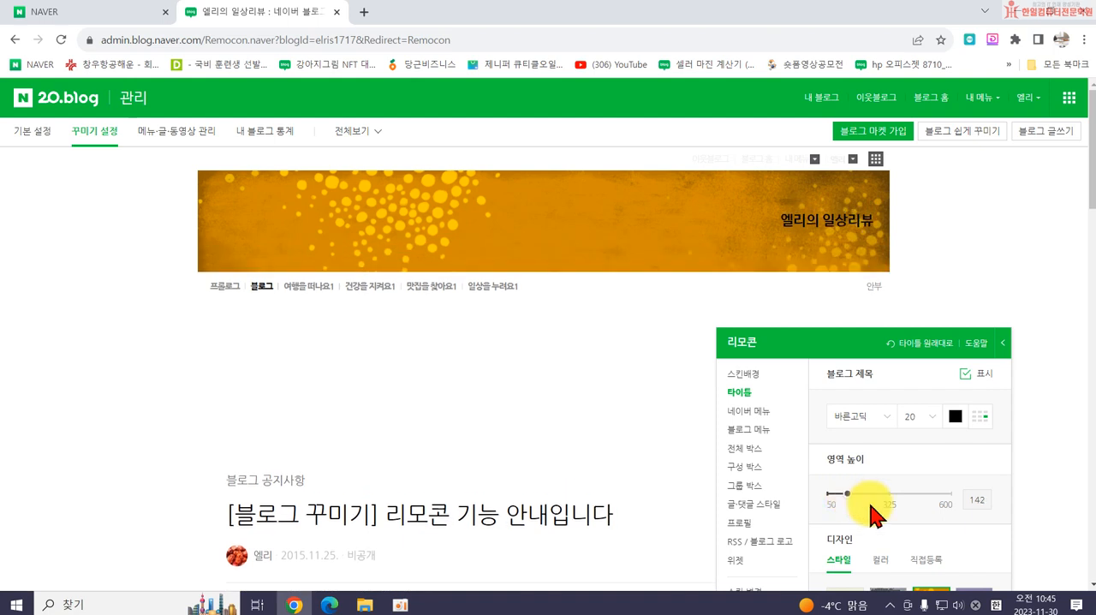
- Show the title's direct image registration (직접등록) options and increase the title area height to 420
click(931, 562)
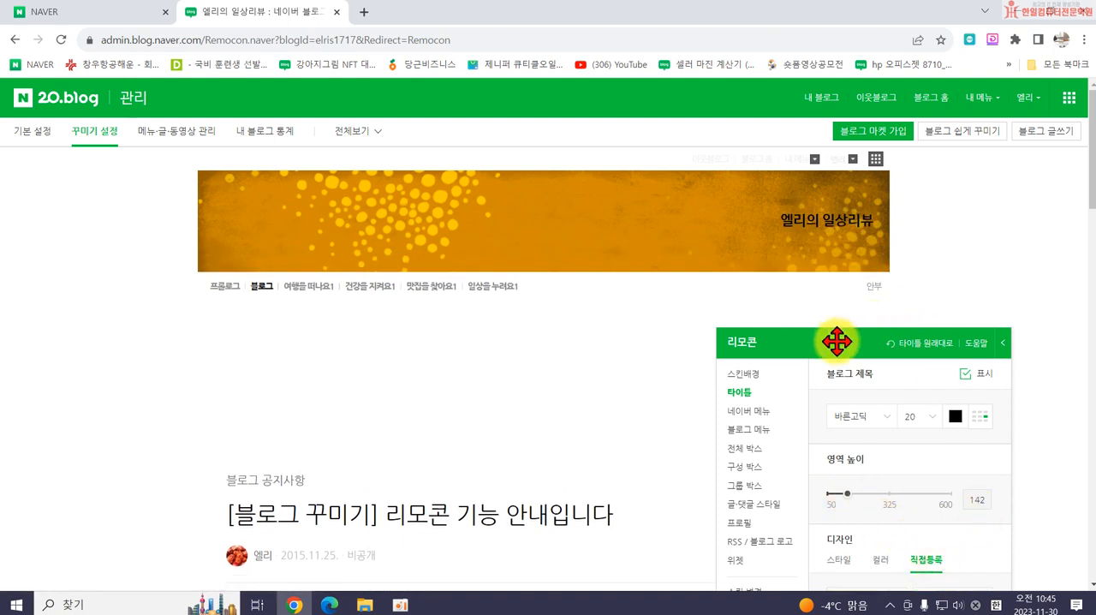
drag(840, 340, 876, 176)
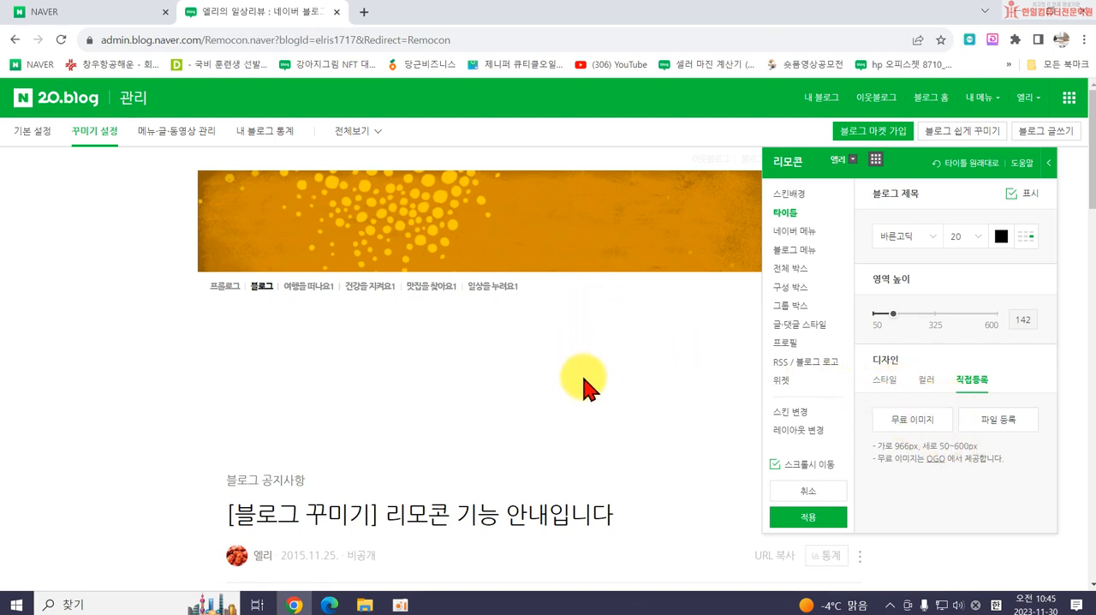
drag(895, 317, 956, 318)
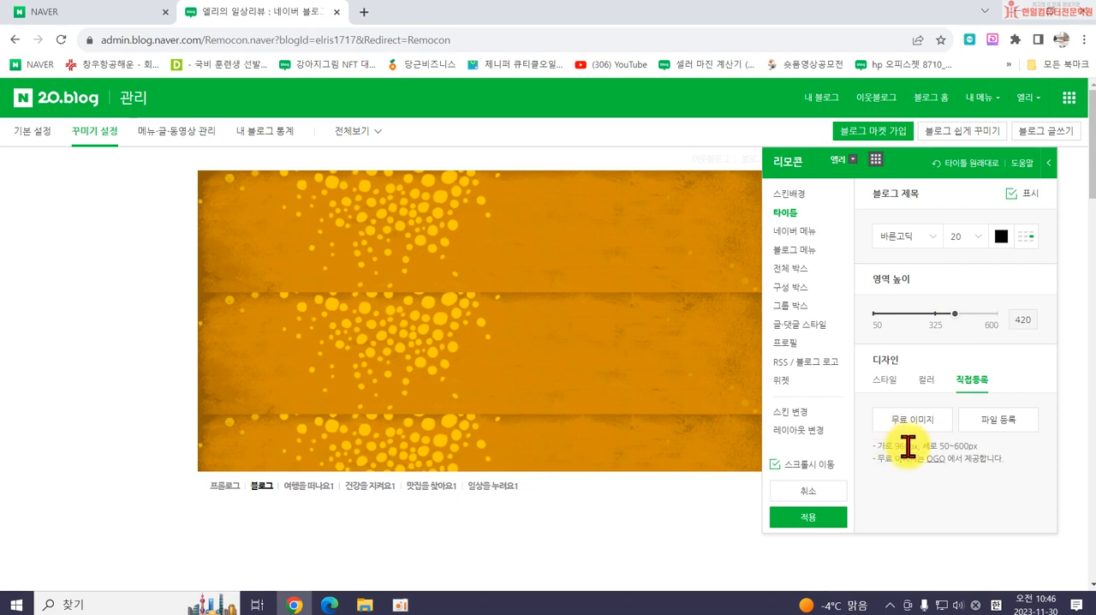
- Check the maximum image width allowed for directly registered skin backgrounds and return to the title settings
click(789, 197)
click(981, 224)
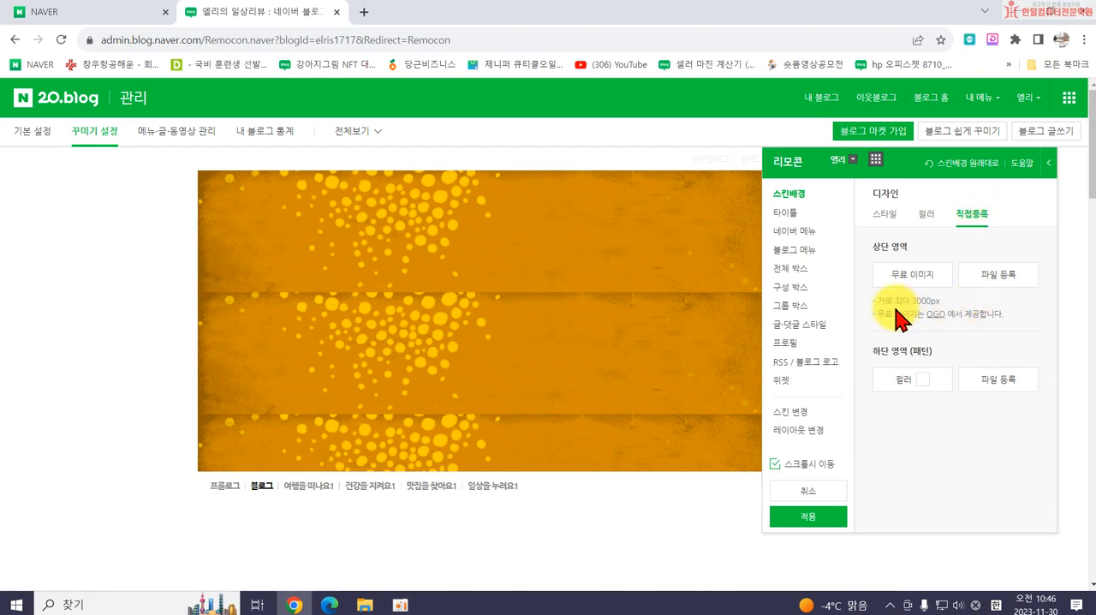
drag(910, 301, 940, 304)
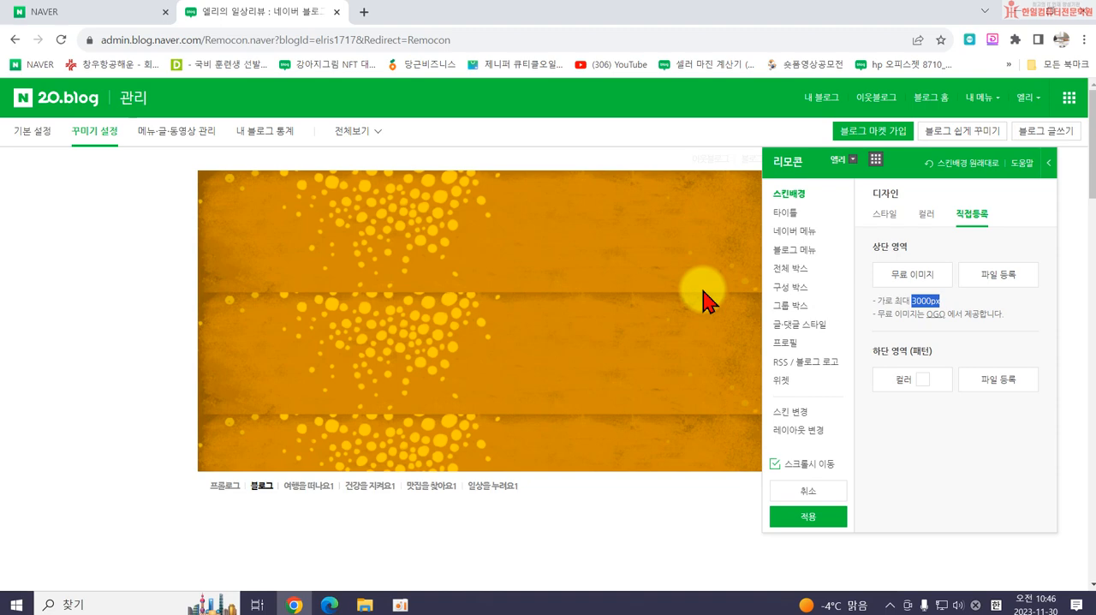
click(786, 213)
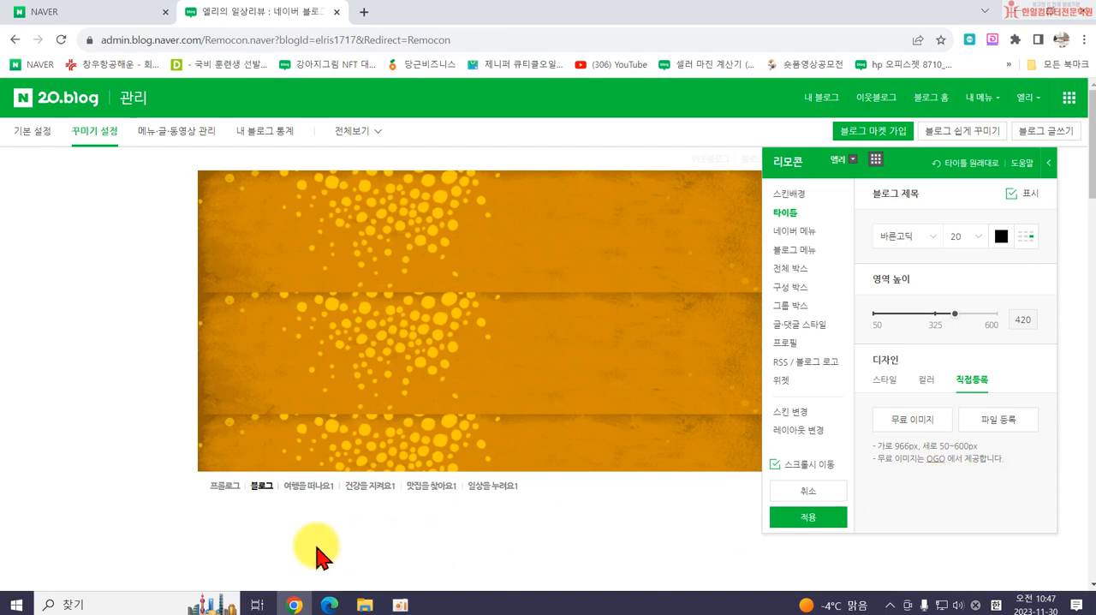
- Open Notepad and write the label "프로필 (로고) :" on the second line, leaving the first line blank
click(17, 604)
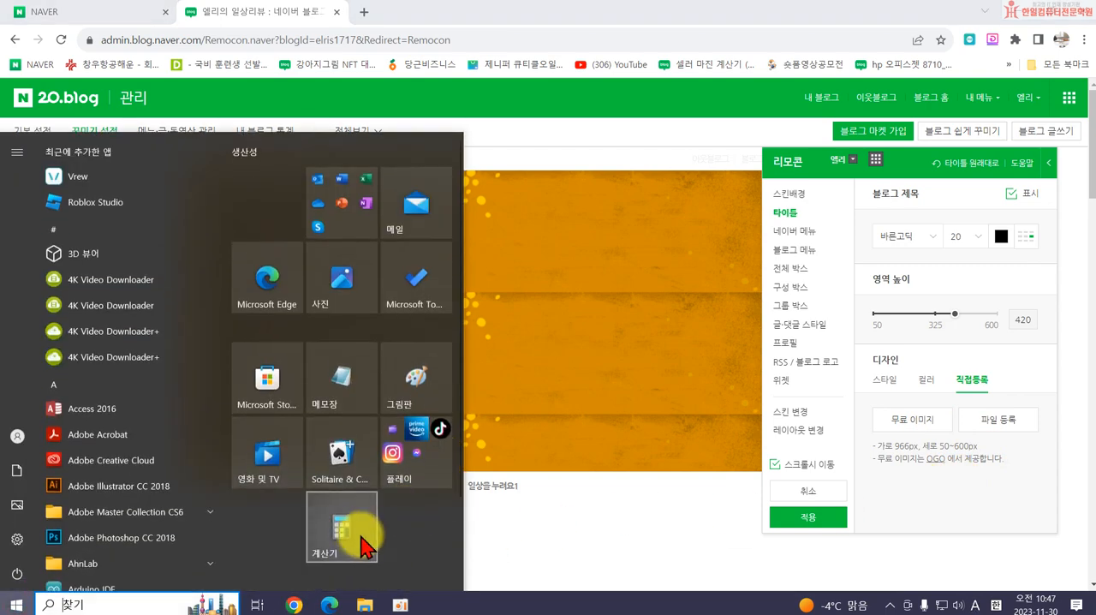
click(348, 413)
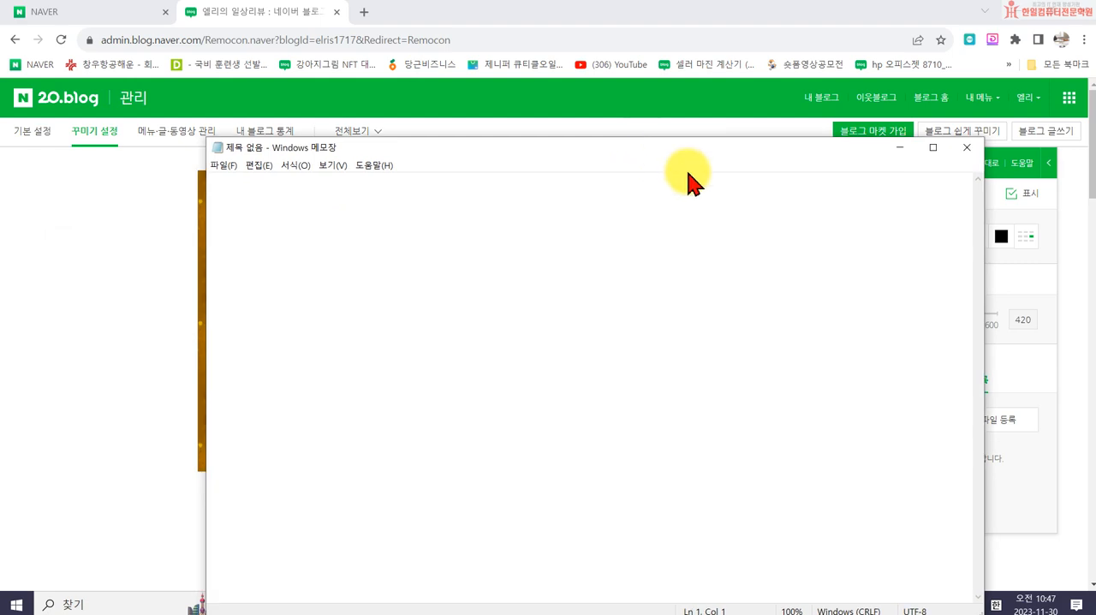
text(프로)
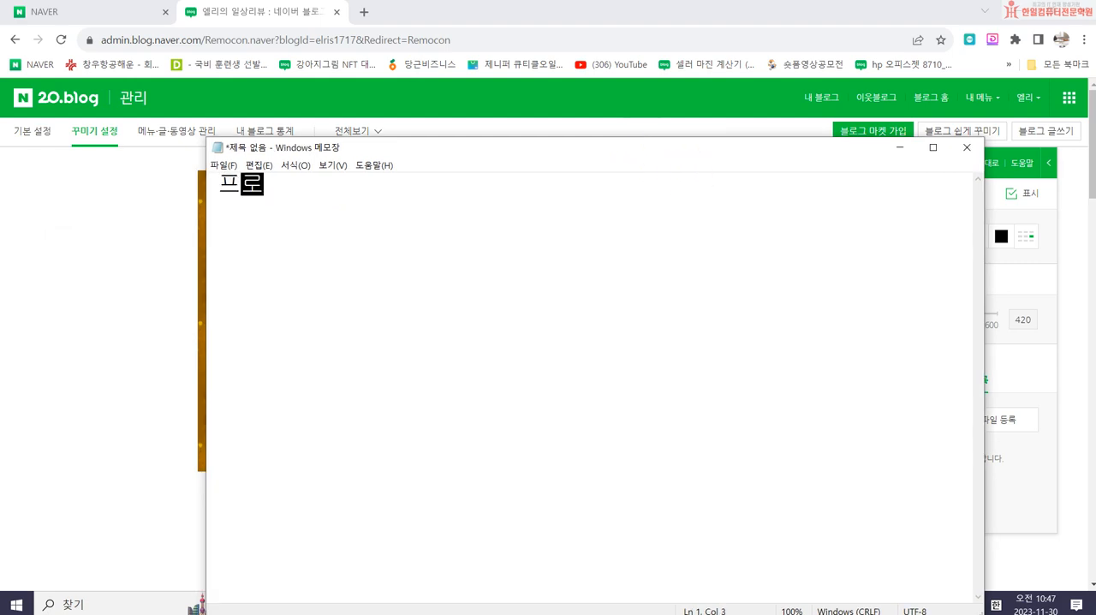
text(필 (로고) :)
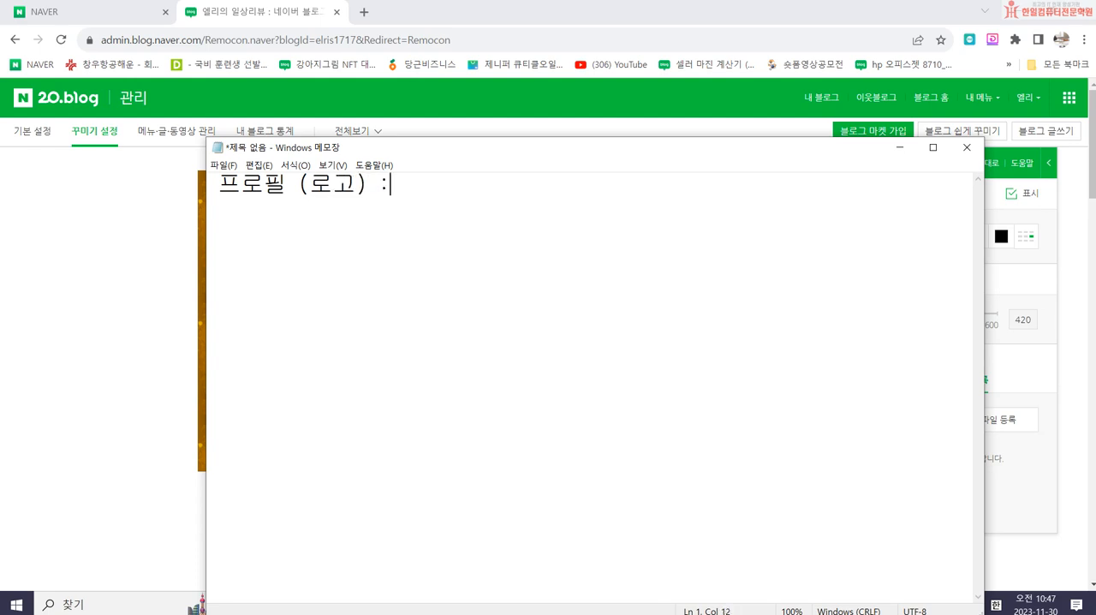
key(Home)
key(Return)
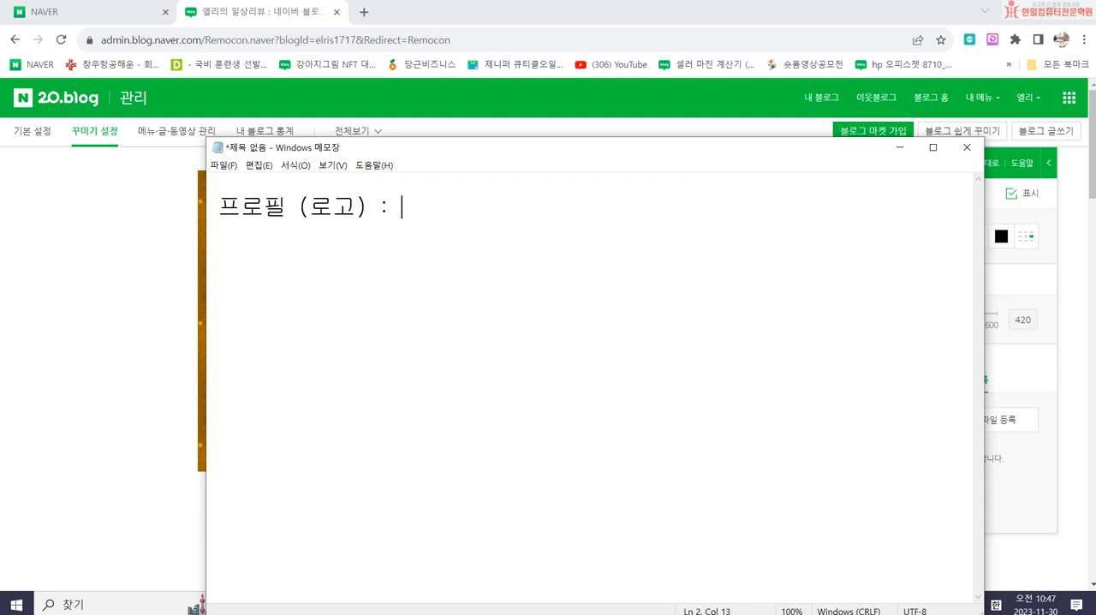
- Enter "1000 * 1000 픽셀" as the image size after the 프로필 (로고) label
text(1000 * 1000)
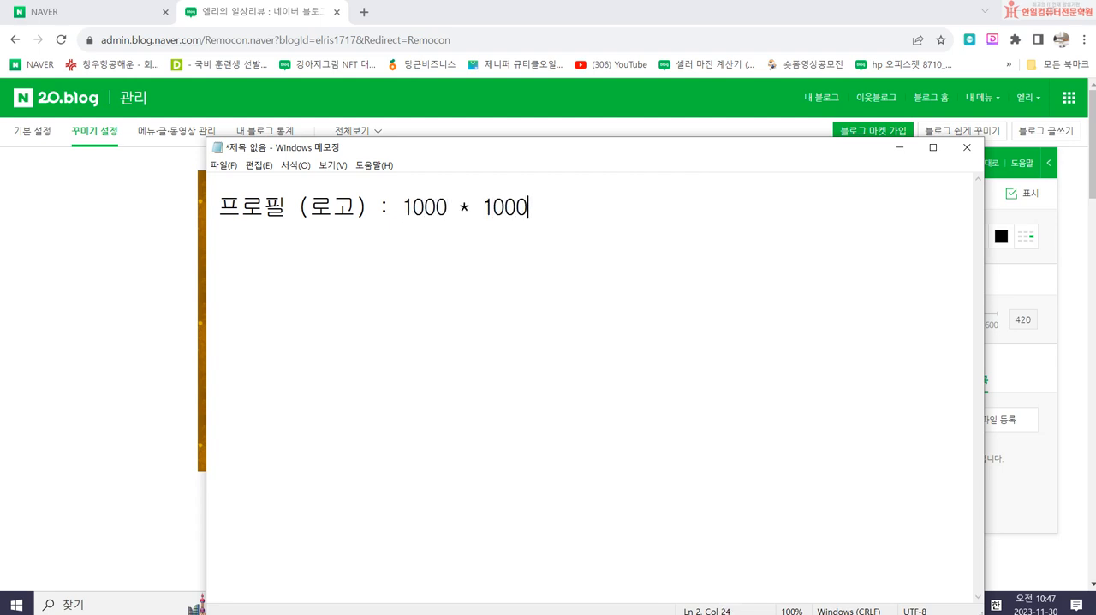
click(692, 181)
click(562, 203)
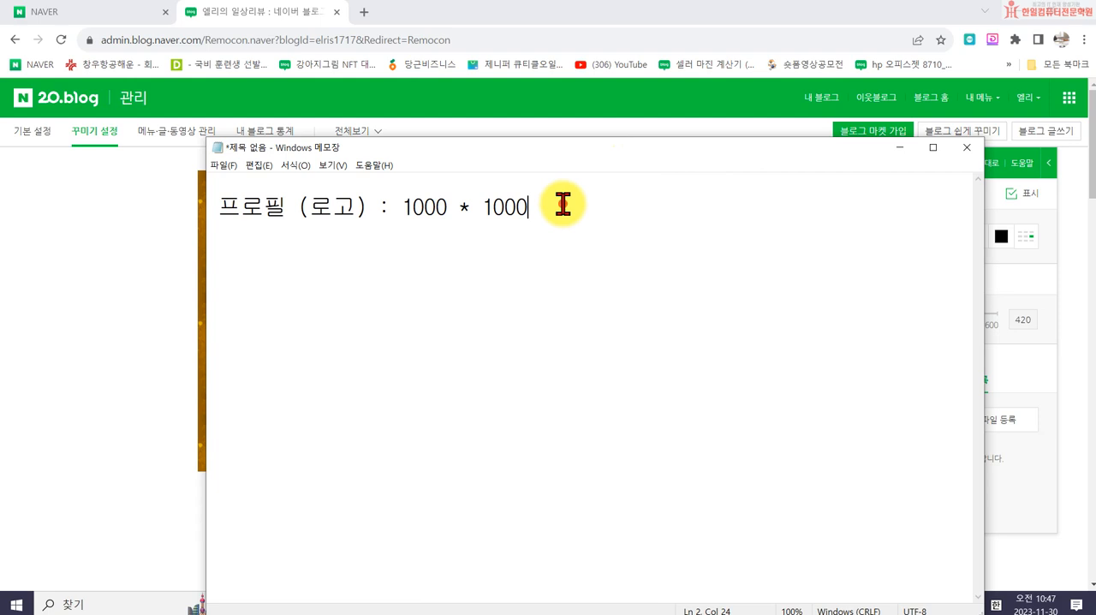
key(BackSpace)
key(BackSpace)
text(v)
key(BackSpace)
text(vl)
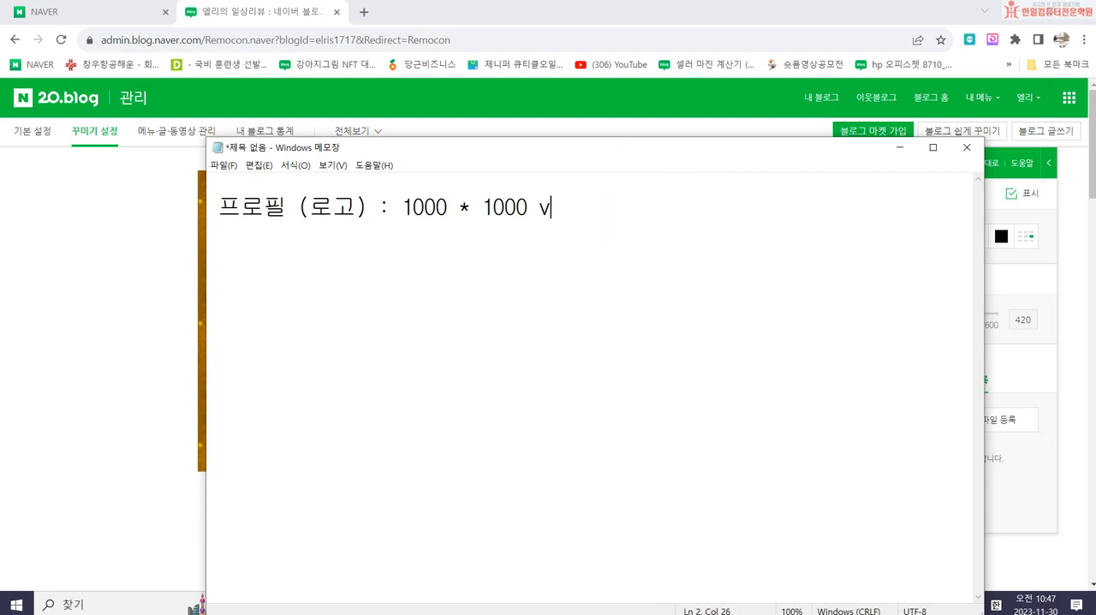
key(BackSpace)
key(BackSpace)
key(Hangul)
text(픽셀)
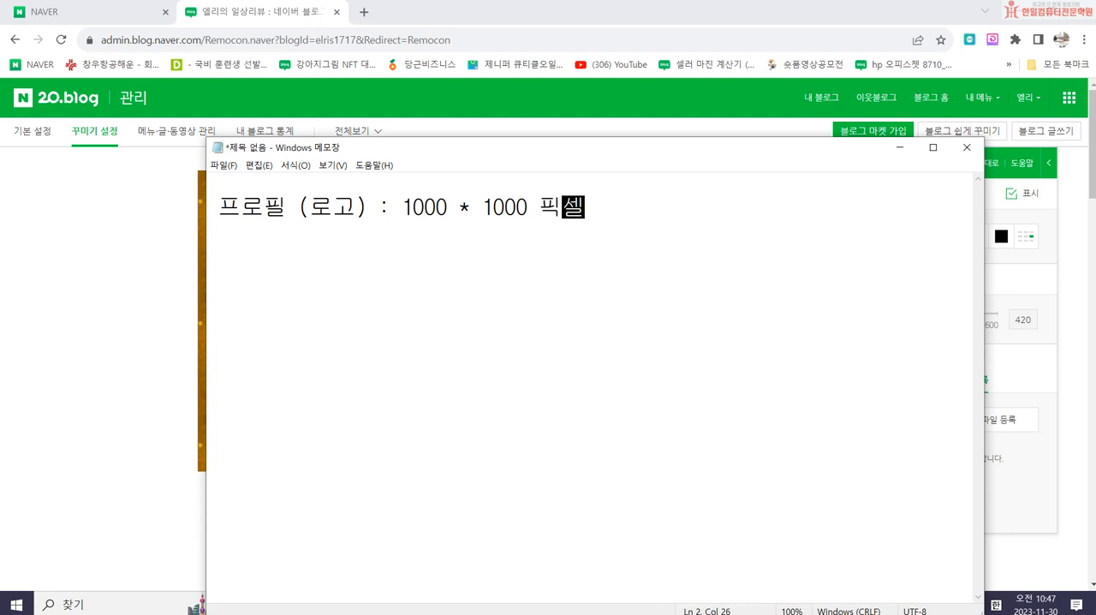
- Add the headings "가로" and "세로" on the first line, aligned above the two 1000 values
click(411, 187)
key(BackSpace)
text(ㄱㅏ로)
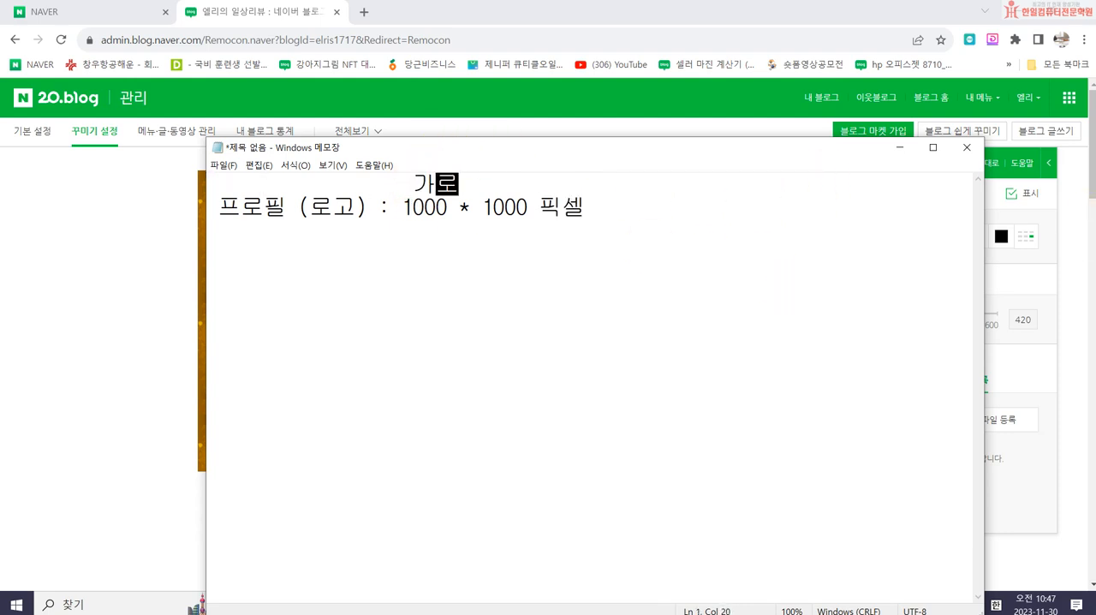
key(Delete)
key(Right)
key(Right)
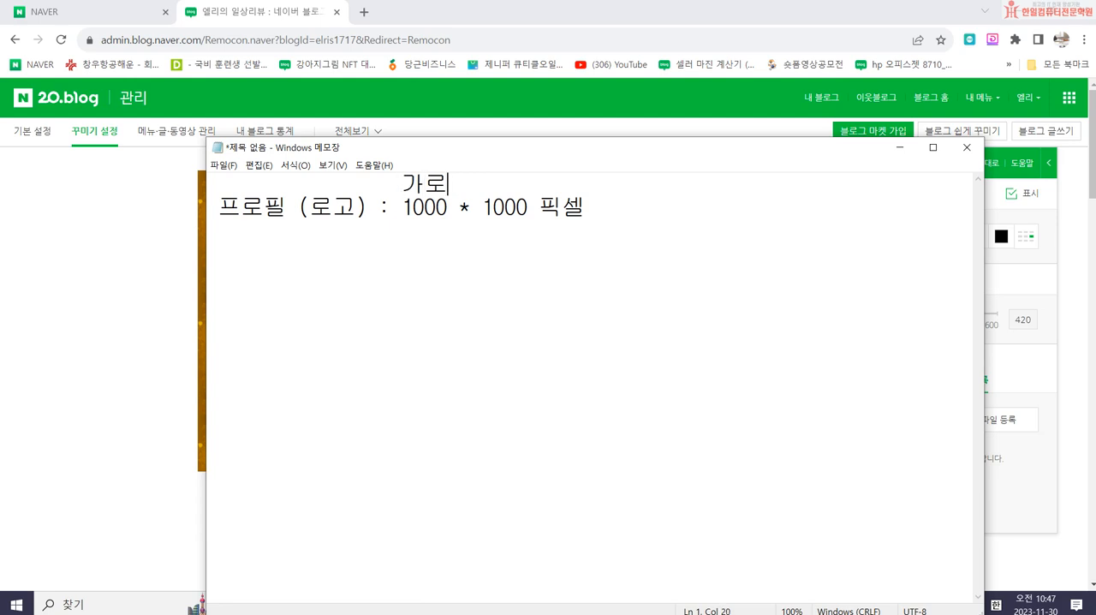
text(세로)
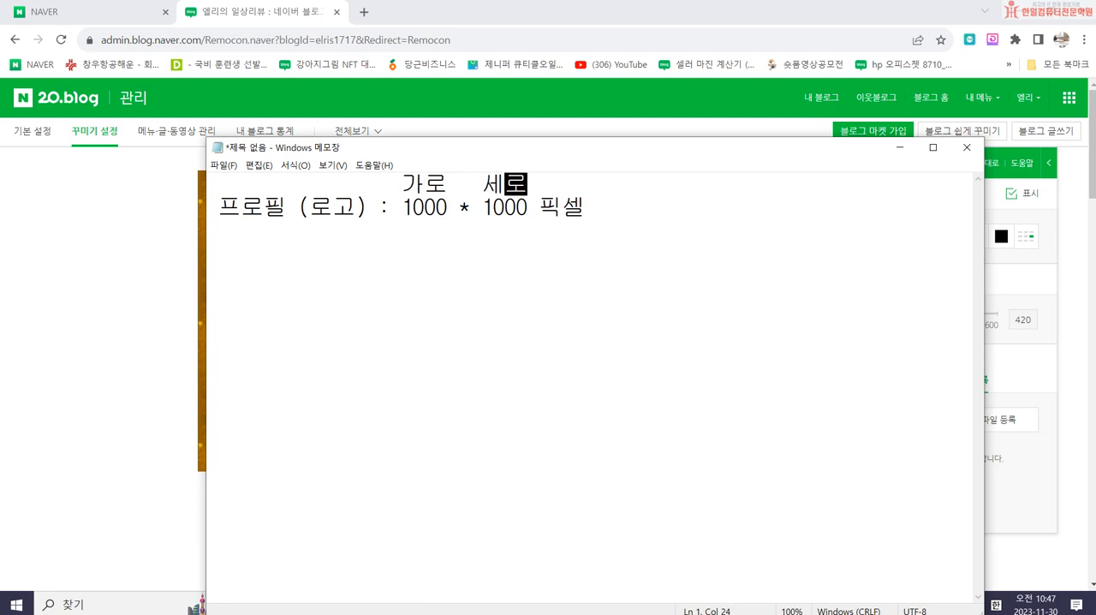
- Add the label "타이틀 (간판)" below the profile line, leaving a blank line between them
click(626, 211)
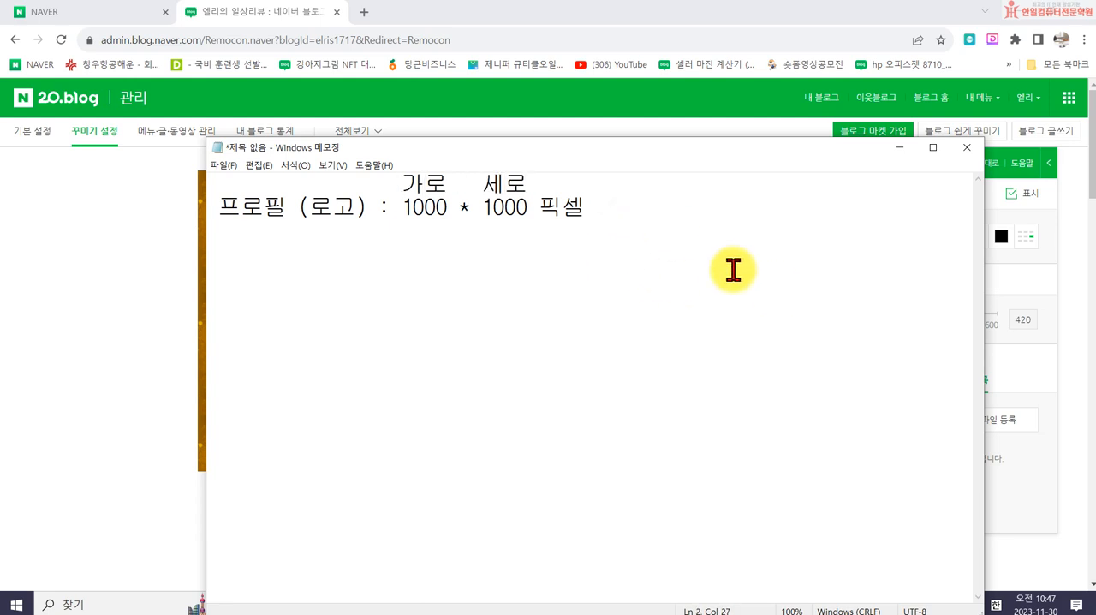
key(Return)
text(타일트,ㅡ)
key(BackSpace)
key(BackSpace)
key(BackSpace)
text(틀 ()
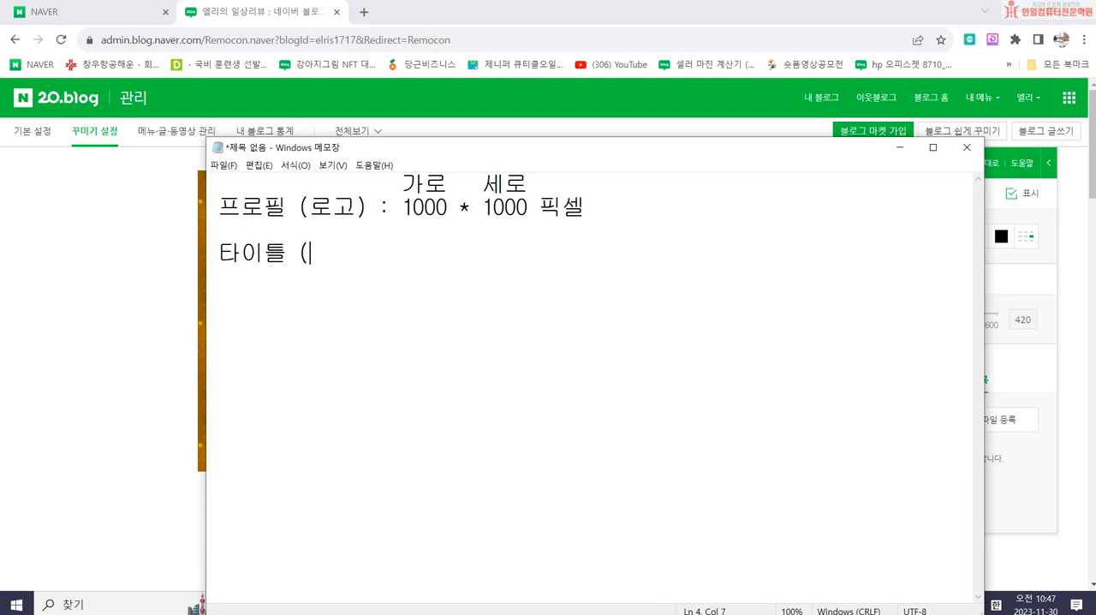
text(간판) :97)
- Complete the 타이틀 (간판) label with a colon and enter the size "966 * 300"
key(BackSpace)
text(6)
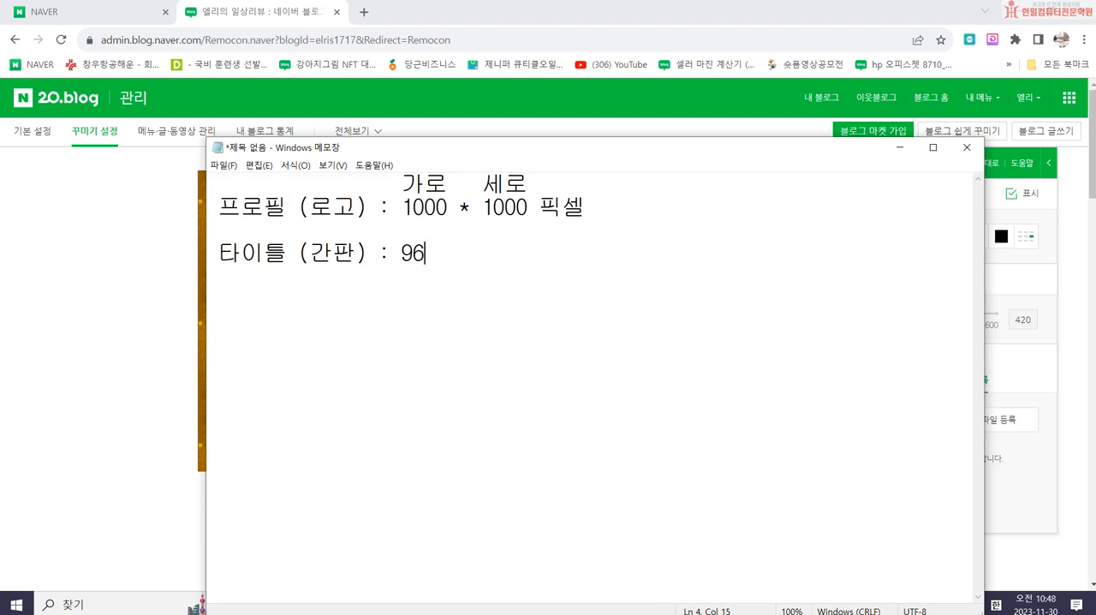
text(6 * 300)
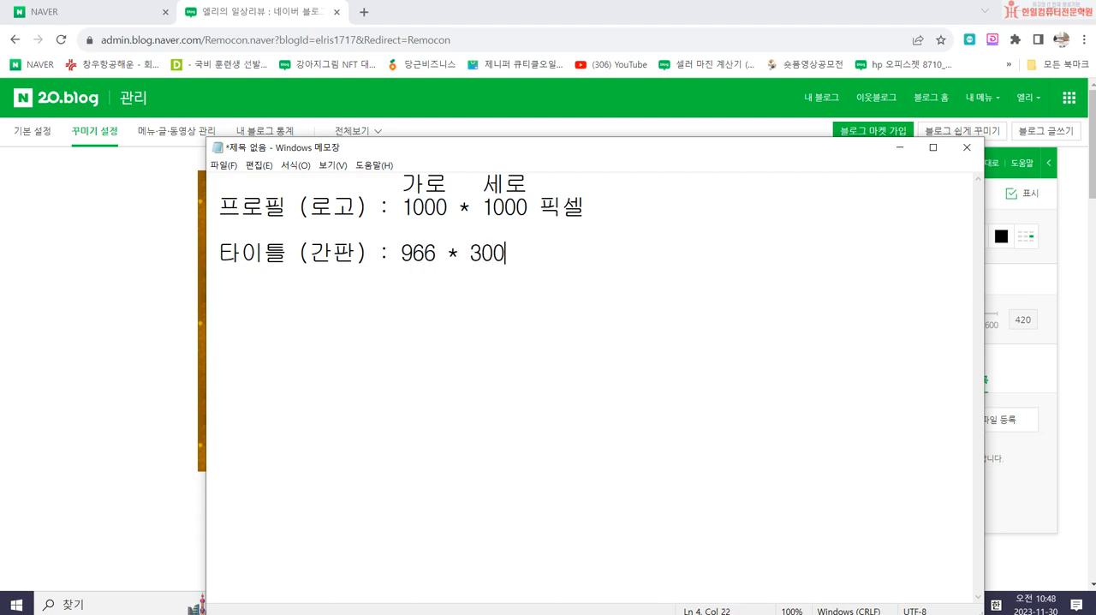
text(*)
- Complete the 타이틀 (간판) size by adding the height range and unit "(50~600)픽셀" after 300
key(BackSpace)
text((50~600)
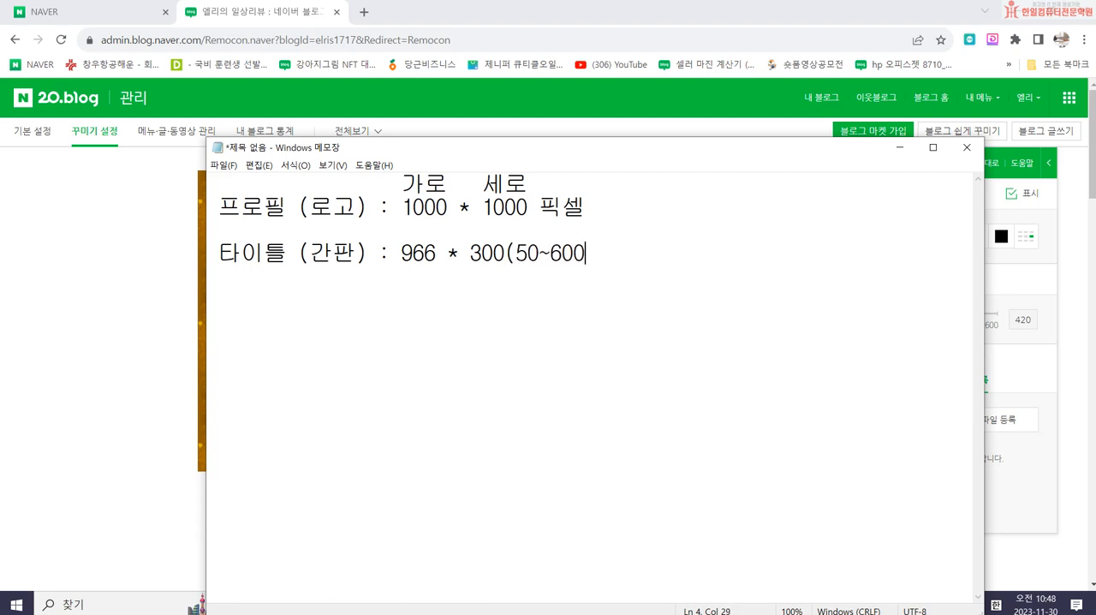
text(()
key(BackSpace)
text()v)
key(BackSpace)
key(Hangul)
text(픽셀)
- Add the label "*스킨(배경) :" below the 타이틀 line, leaving a blank line between them
key(Return)
key(Return)
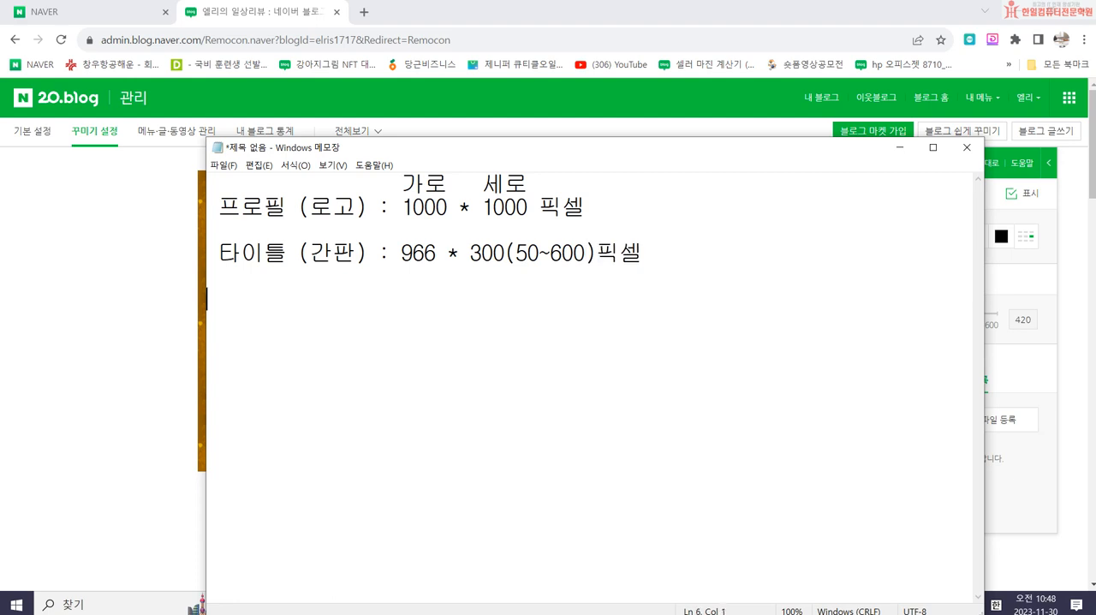
text(*)
text(tm)
key(BackSpace)
key(BackSpace)
key(Hangul)
text(스킨 (배경) :)
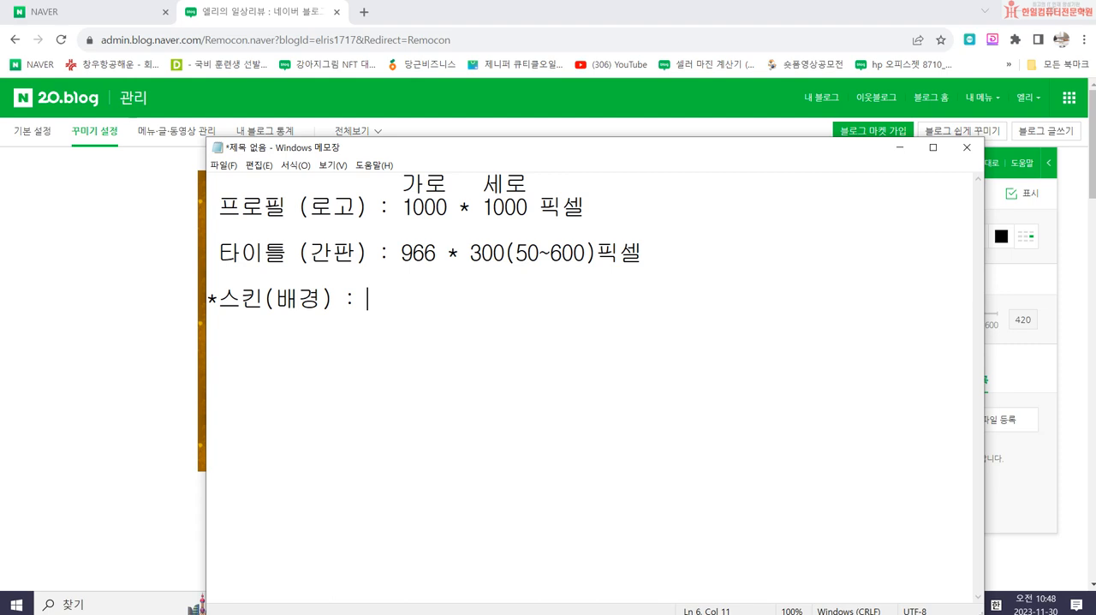
- Enter the width "2000(3000)" and a "*" separator after the 스킨(배경) label
text(3000)
text((2000)
key(BackSpace)
key(BackSpace)
key(BackSpace)
key(BackSpace)
key(BackSpace)
key(BackSpace)
key(BackSpace)
key(BackSpace)
key(BackSpace)
text(2000(4)
key(BackSpace)
text(3000) * )
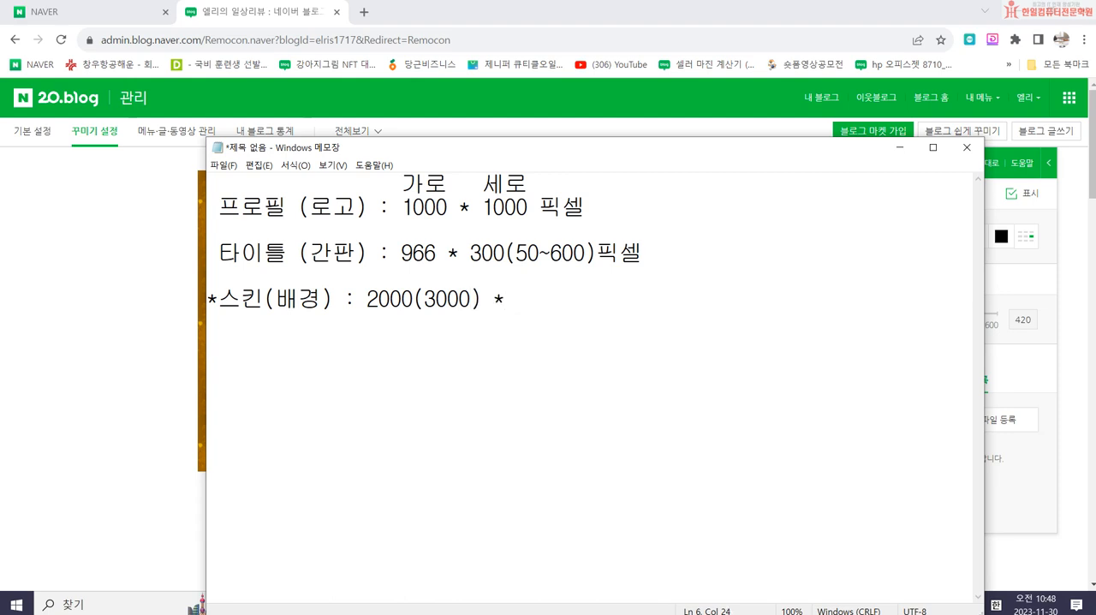
text(600~700 픽셀)
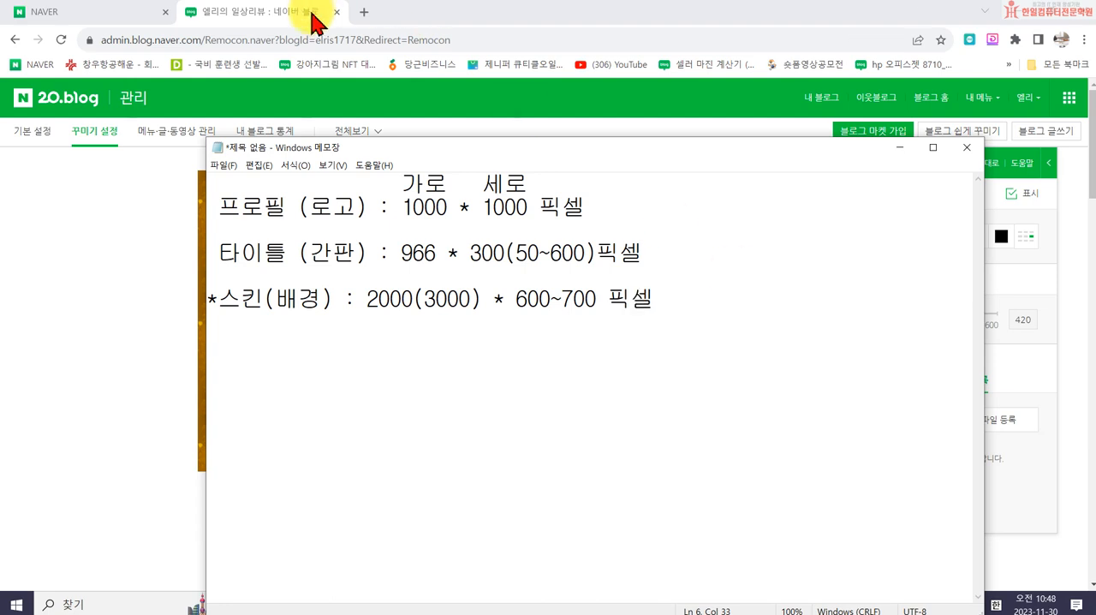
- Switch to Chrome, search Naver for "건대파스타" in a new browser tab, and show the VIEW results
click(363, 14)
click(420, 386)
click(409, 134)
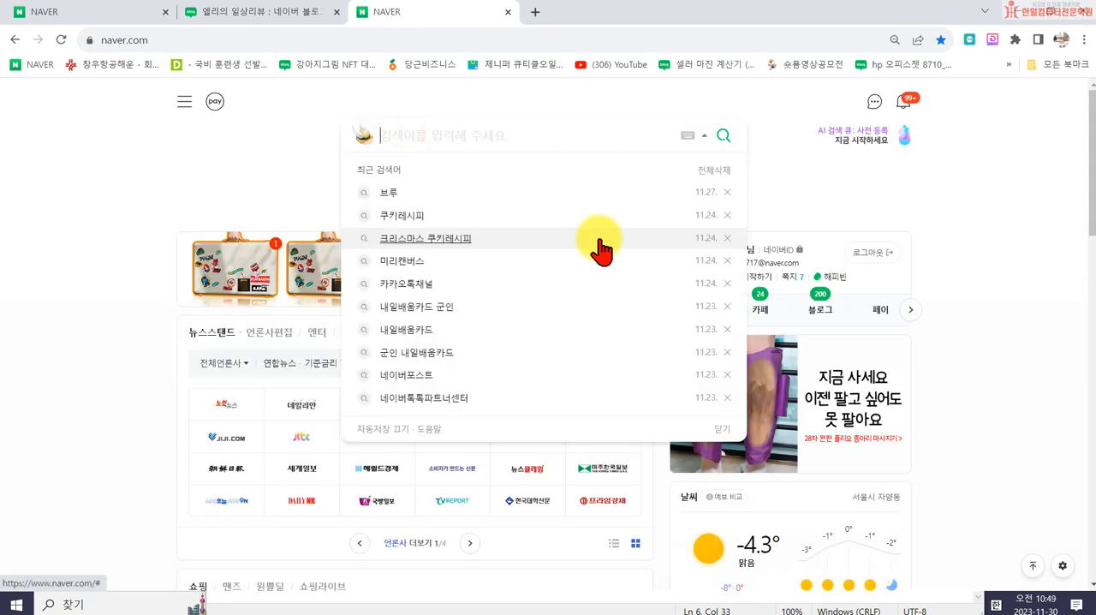
text(rjseo)
key(BackSpace)
key(BackSpace)
key(BackSpace)
key(BackSpace)
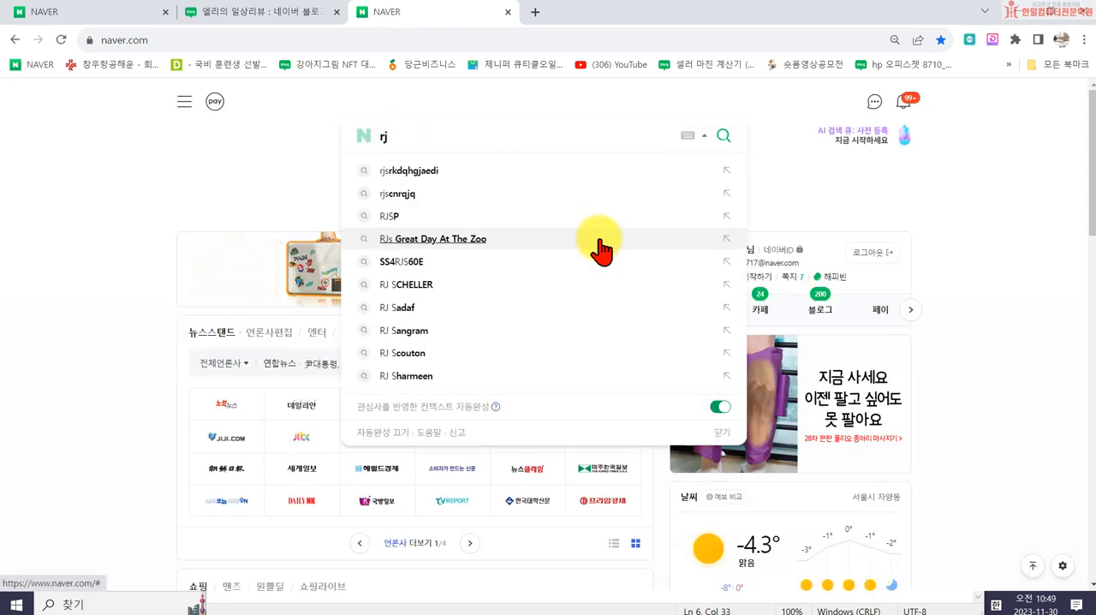
key(BackSpace)
text(건대파스타)
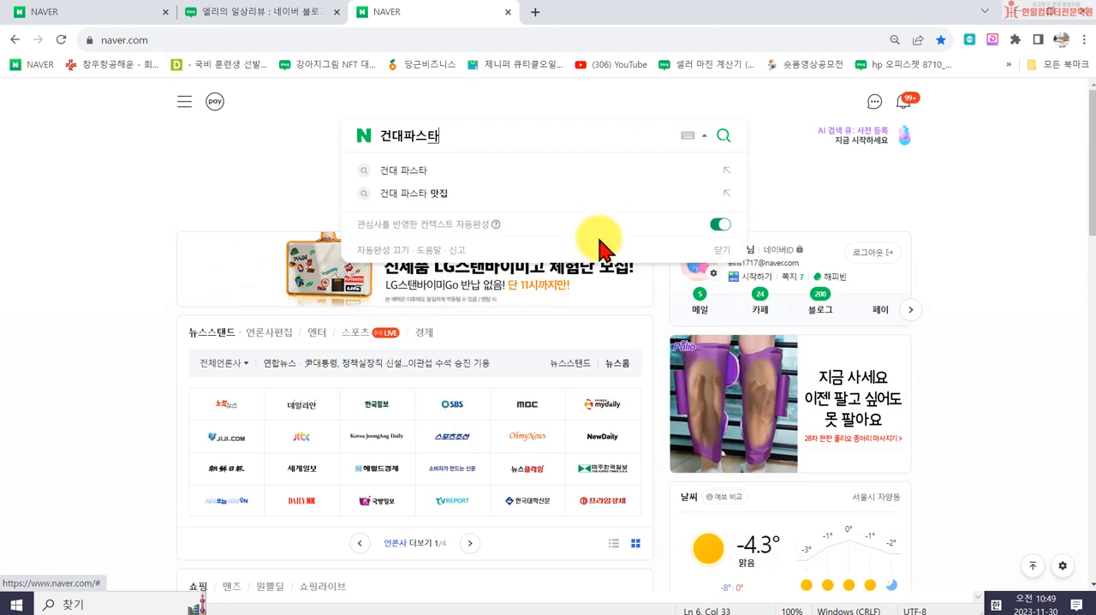
key(Return)
click(226, 140)
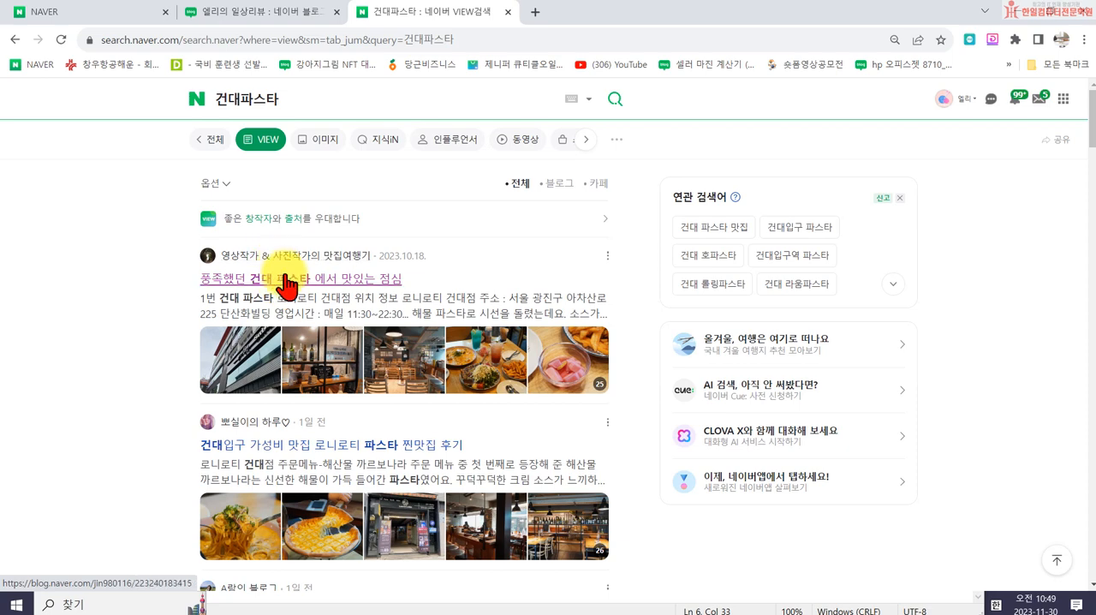
- Open the post "풍족했던 건대 파스타 에서 맛있는 점심" and browse the blog's 결혼 category from its skin icons
click(286, 278)
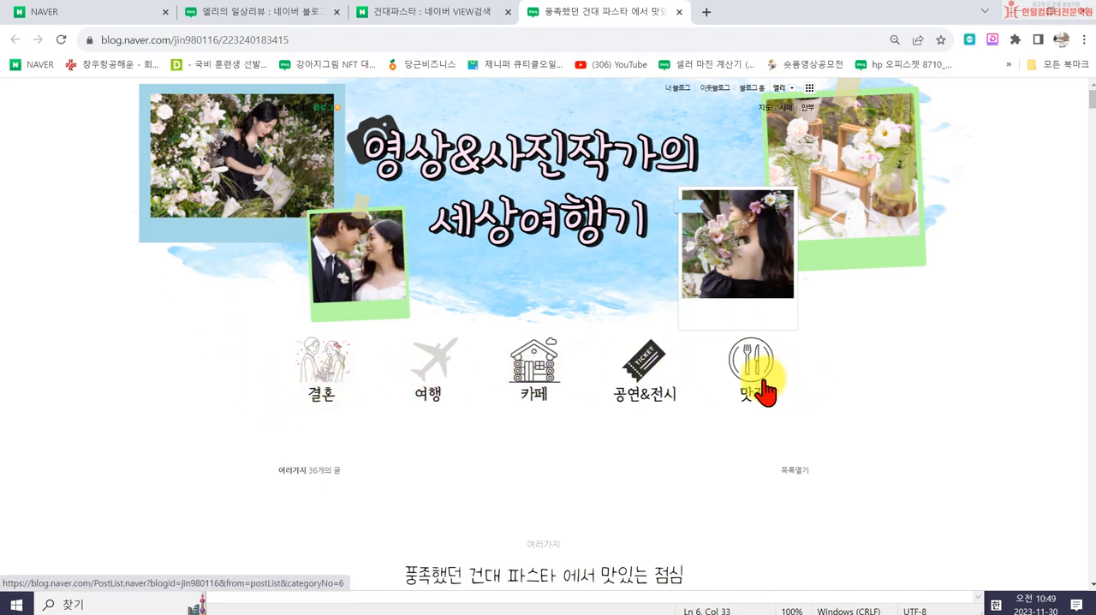
click(319, 387)
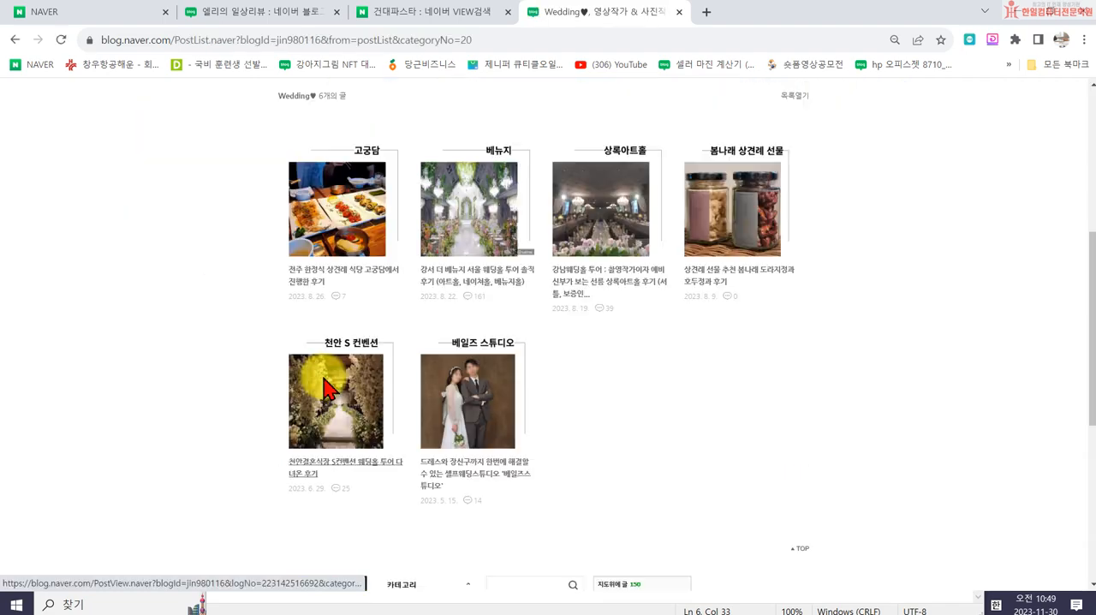
scroll(580, 362, up, 3)
scroll(539, 489, down, 2)
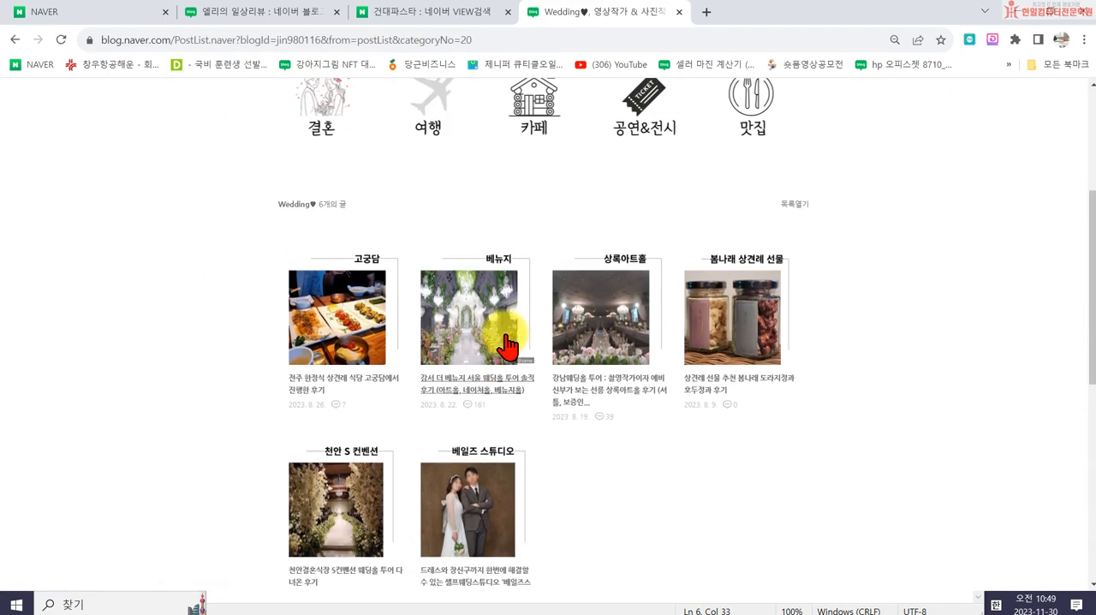
- Open the blog's 여행 category from the skin icons and examine its post list and header design
scroll(479, 325, up, 2)
click(431, 274)
scroll(685, 479, down, 6)
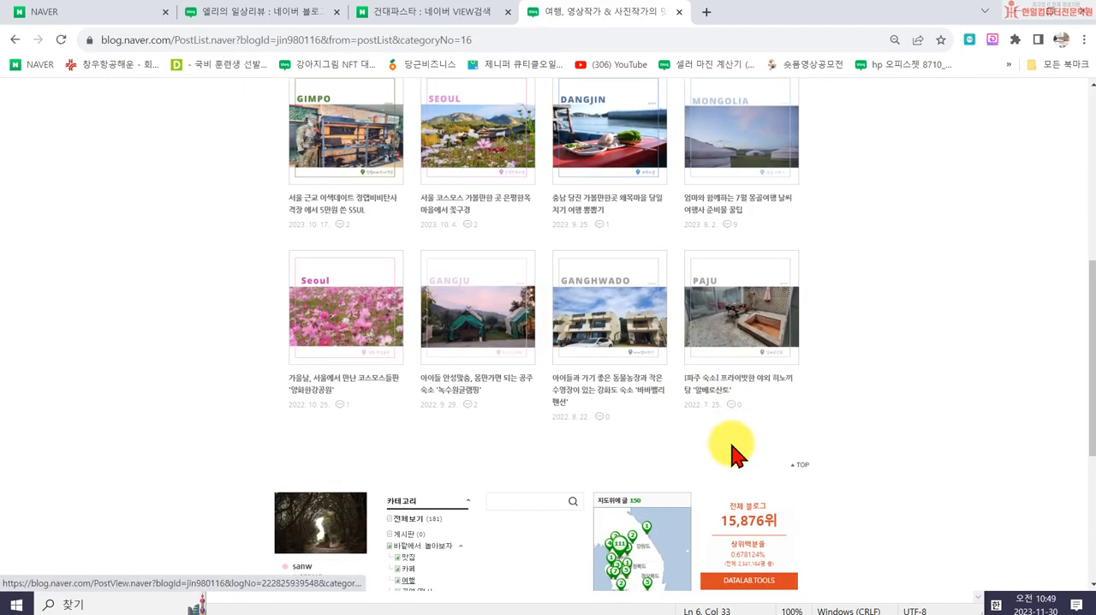
scroll(733, 458, up, 5)
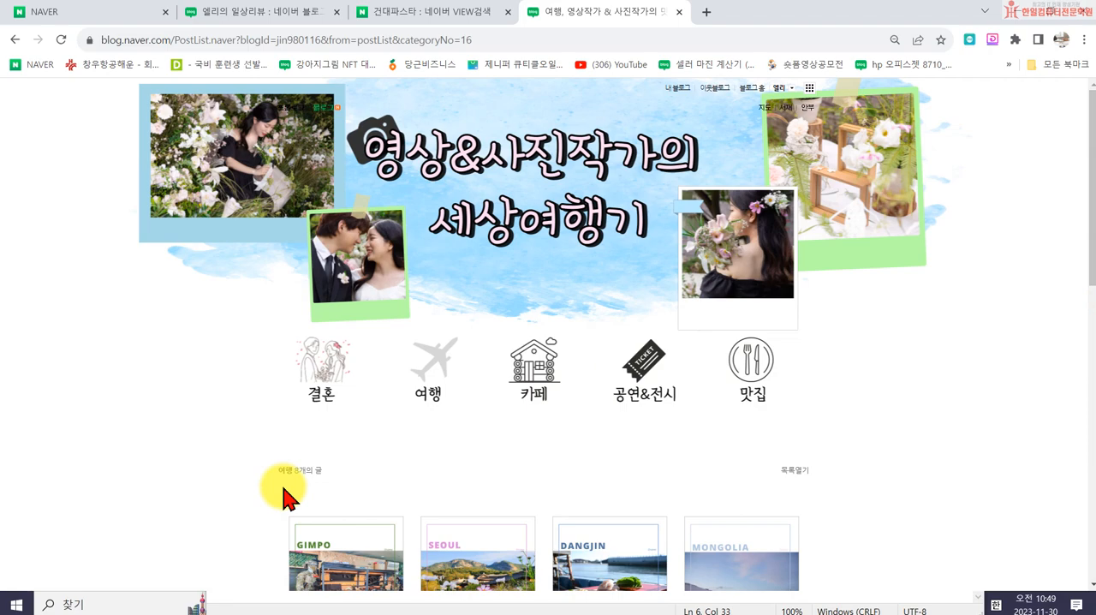
scroll(332, 441, up, 2)
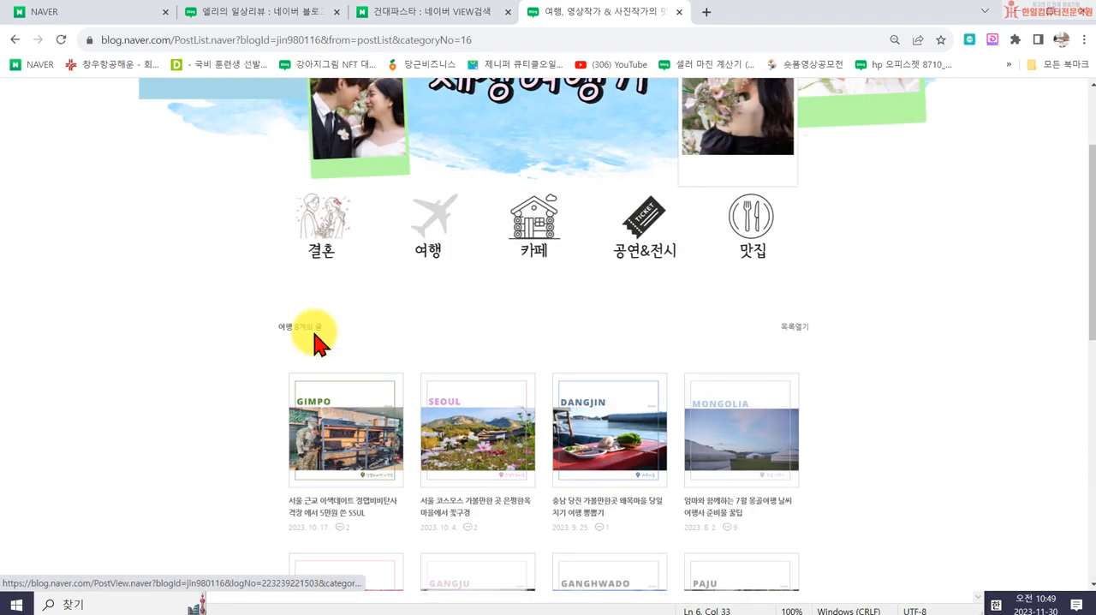
- View the blog's 카페 and 공연&전시 categories from the skin icons and close the blog's tab
click(531, 231)
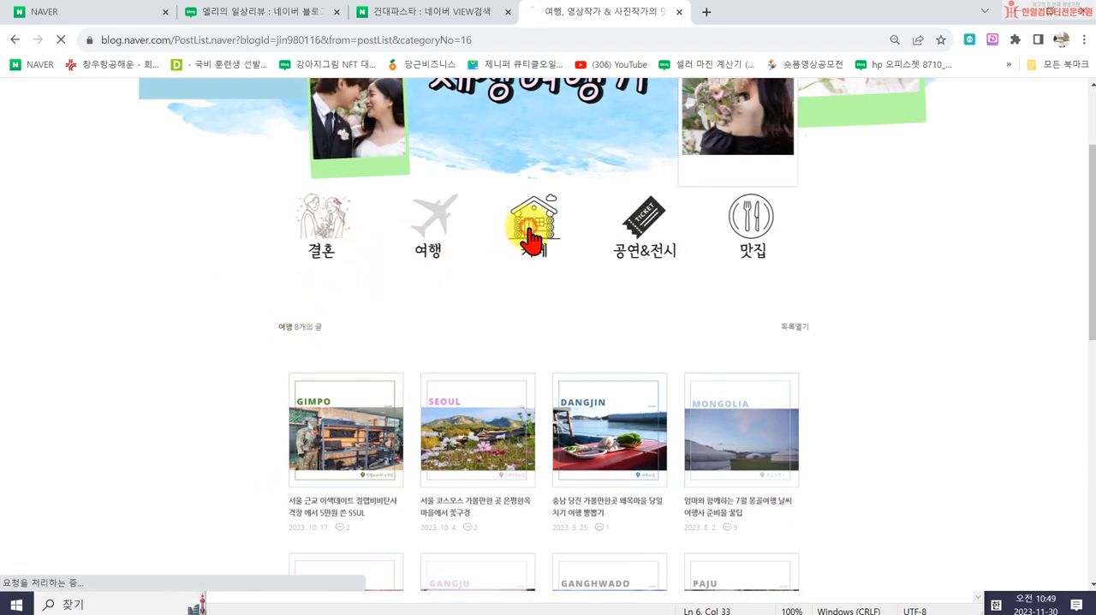
scroll(597, 298, up, 3)
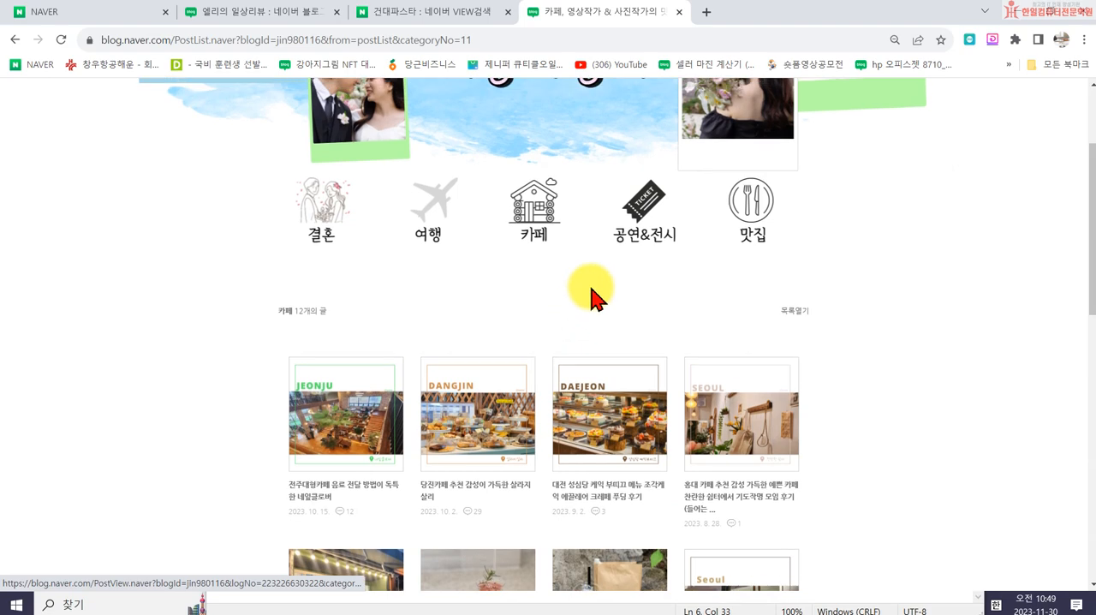
click(643, 204)
scroll(652, 468, up, 2)
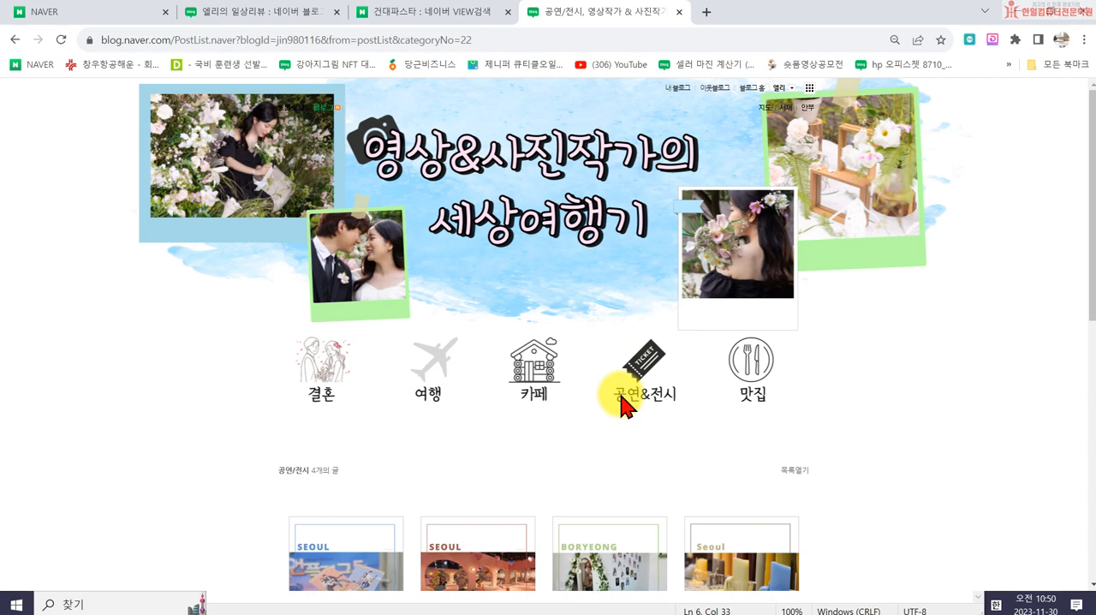
scroll(628, 407, down, 3)
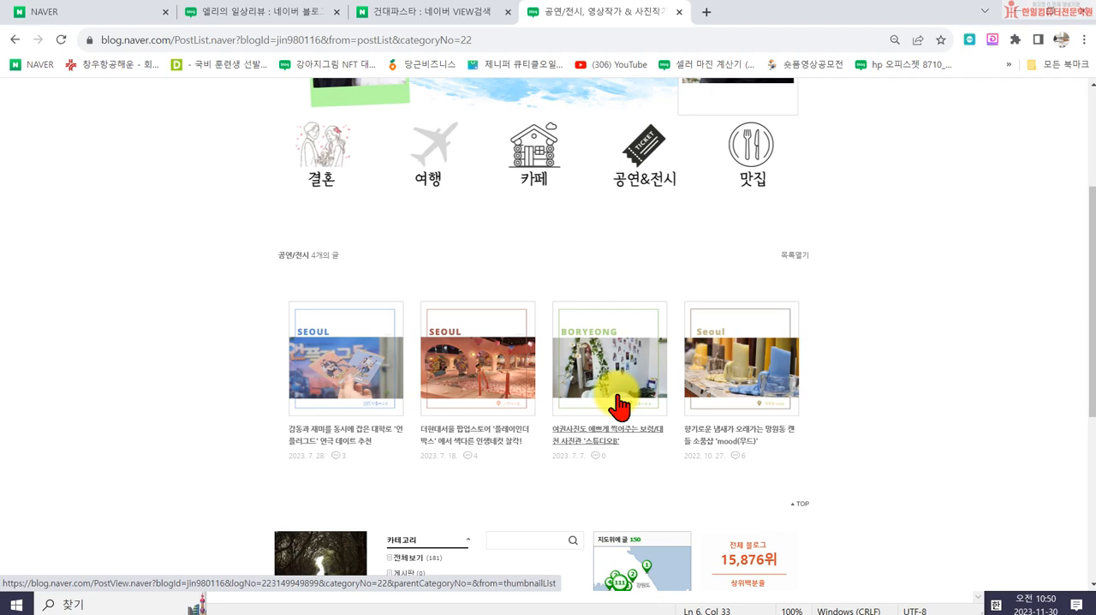
click(678, 12)
- Open the post "건대입구 가성비 맛집 로니로티 파스타 찐맛집 후기", examine the blog's title and layout, and close its tab
scroll(343, 390, down, 2)
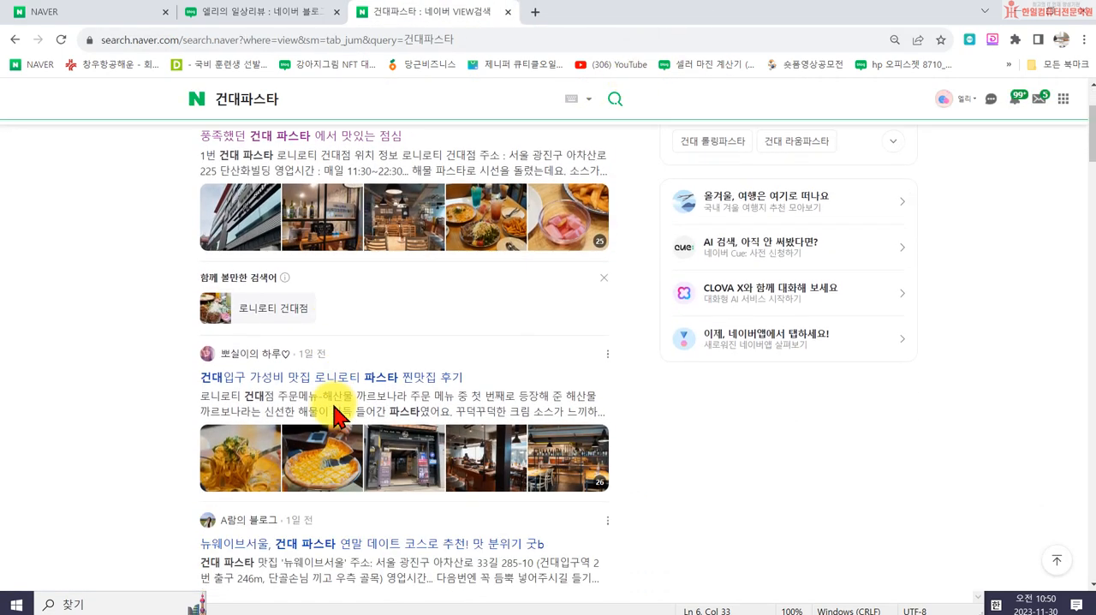
click(257, 374)
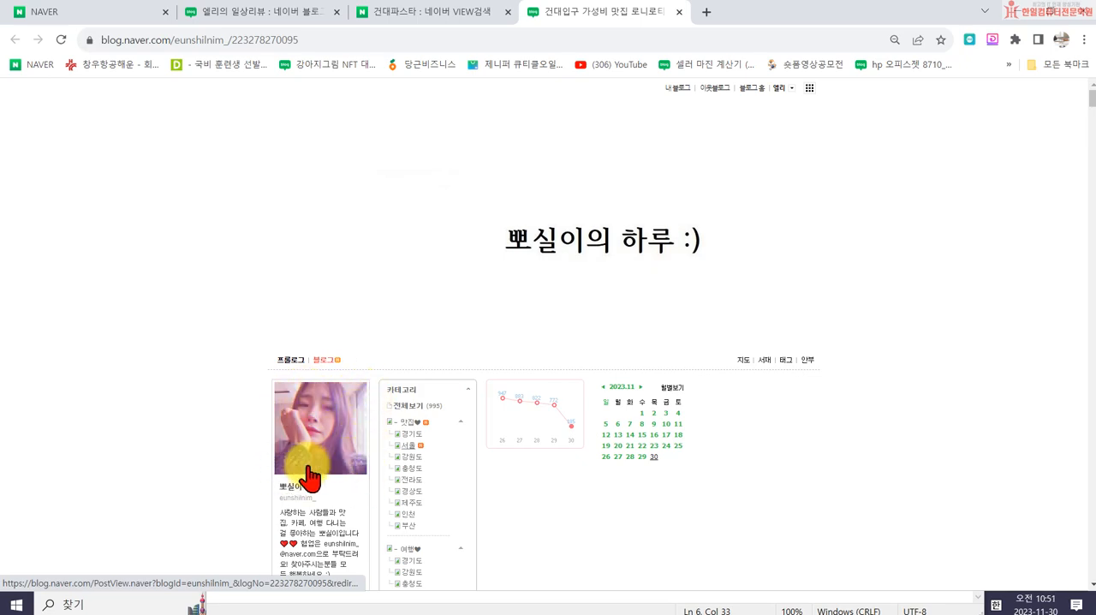
scroll(377, 484, down, 5)
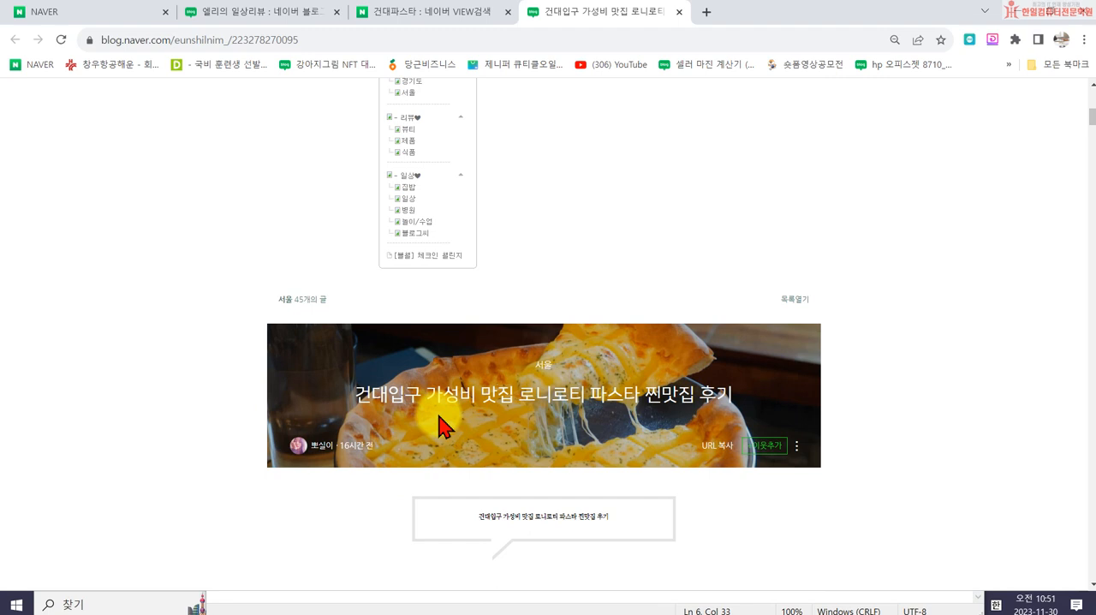
scroll(443, 398, up, 4)
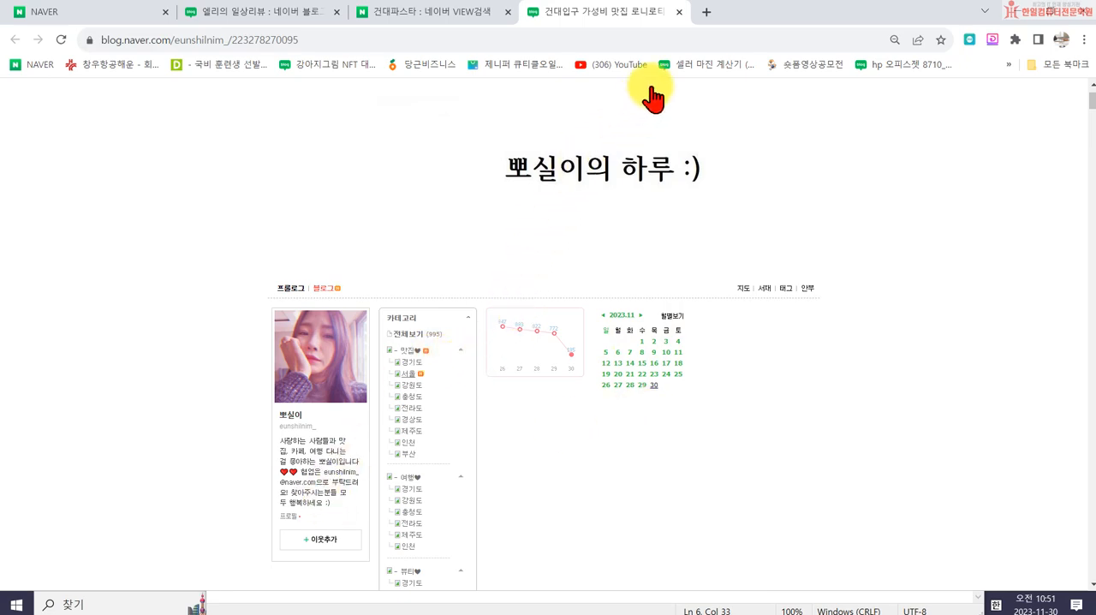
click(681, 14)
- Open the home page of the blog behind the 뉴웨이브서울 pasta post, examine its layout, and close its tab
scroll(342, 432, down, 2)
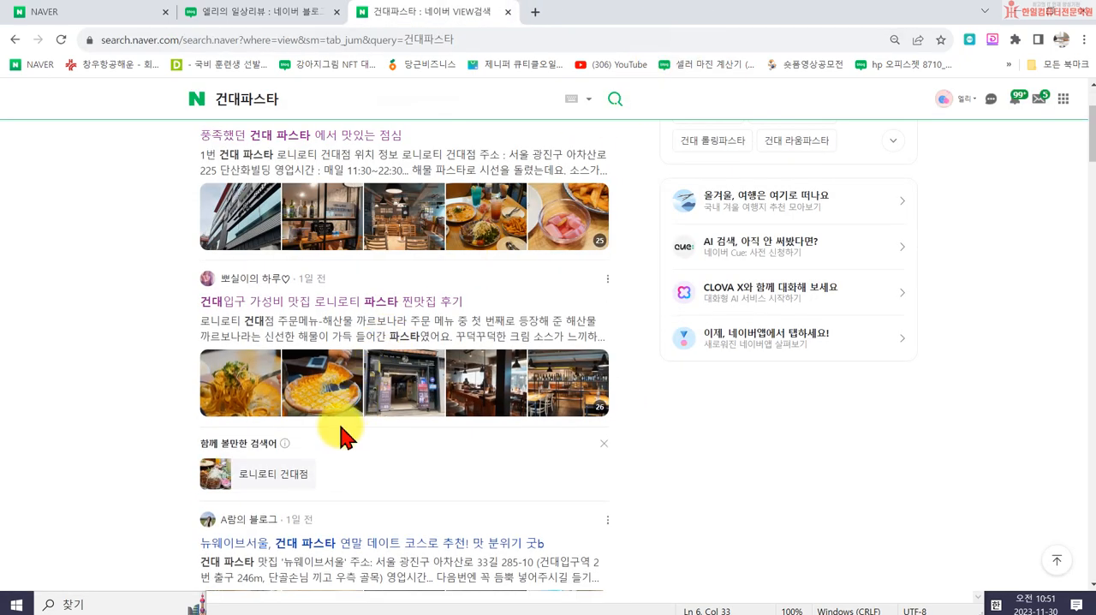
click(247, 451)
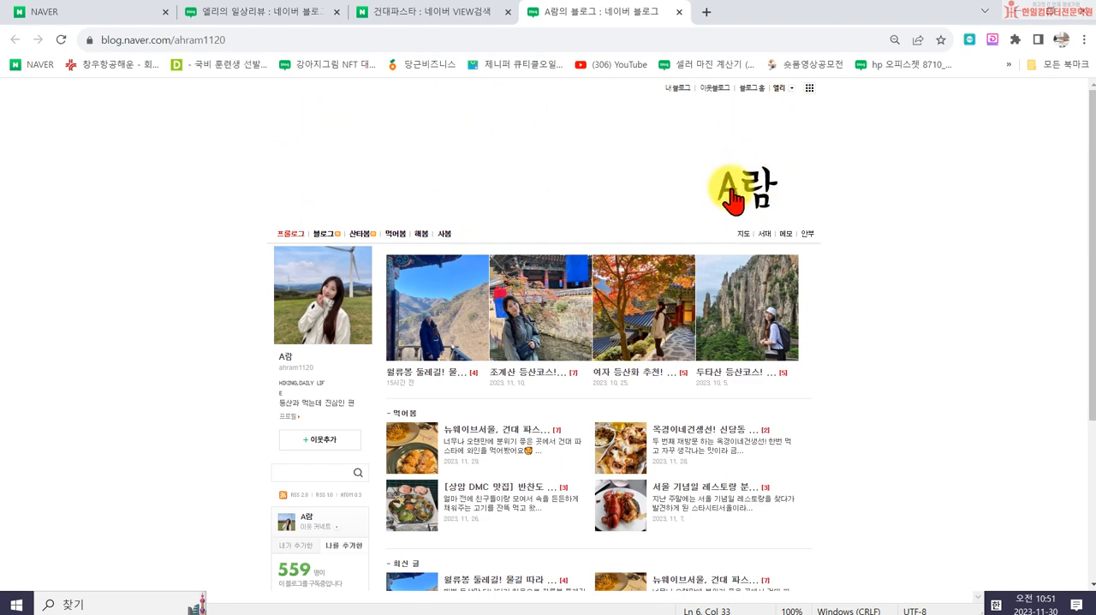
scroll(732, 206, down, 3)
scroll(727, 245, up, 3)
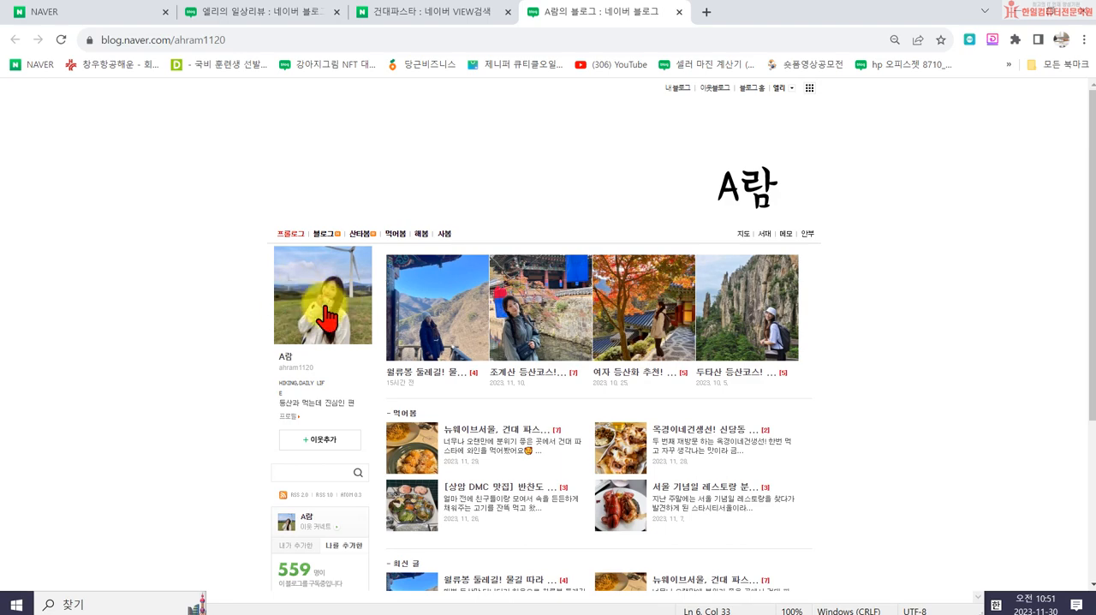
click(680, 13)
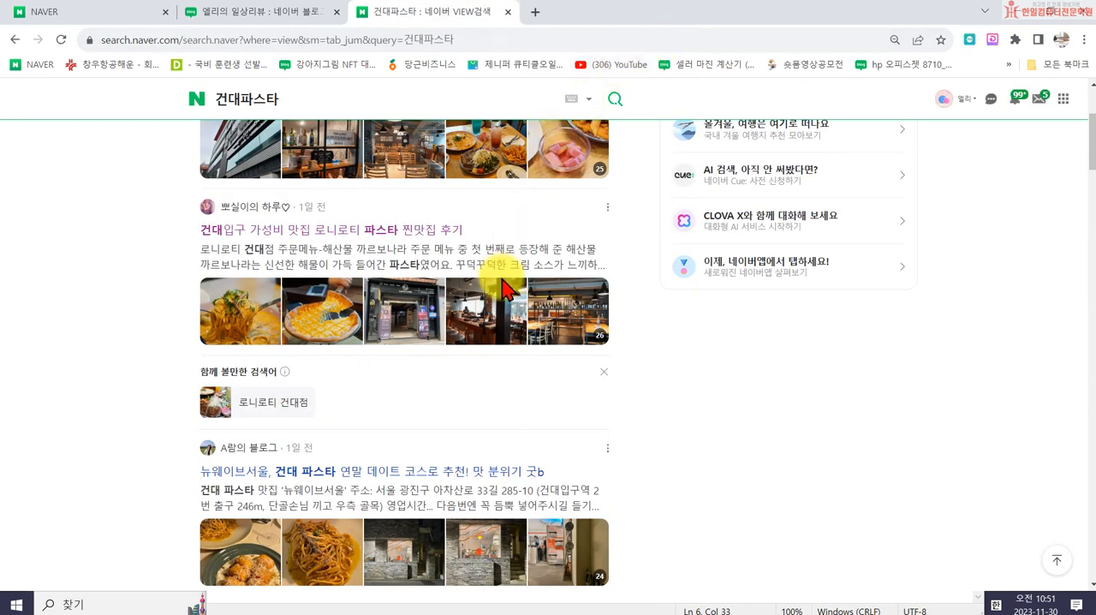
- Open the blog behind the 드로잉레시피 post, examine its skin and layout, and close its tab
scroll(505, 283, down, 2)
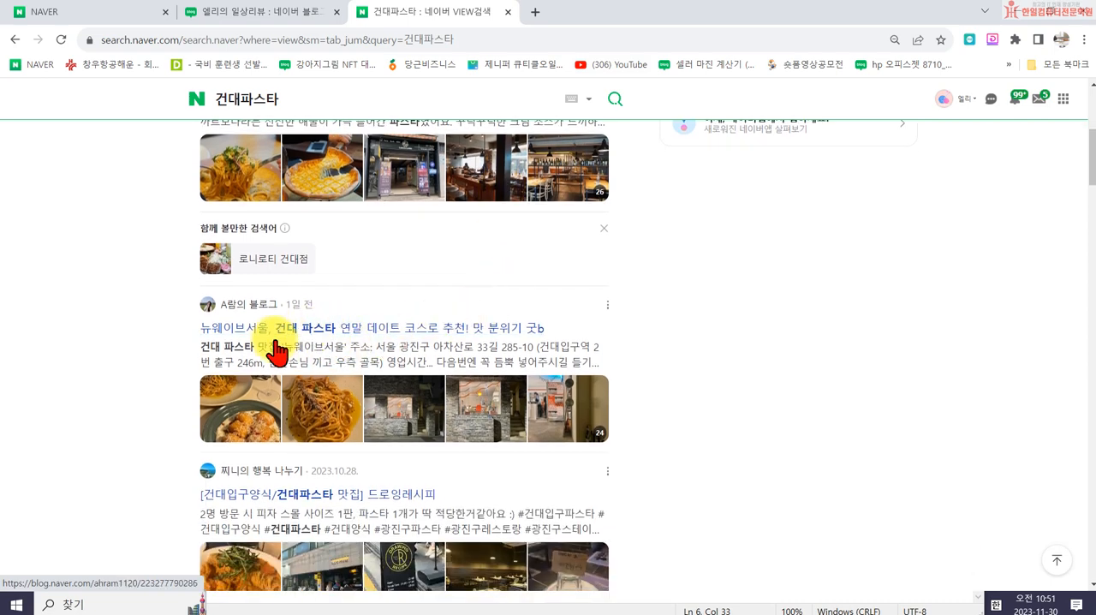
scroll(276, 347, down, 2)
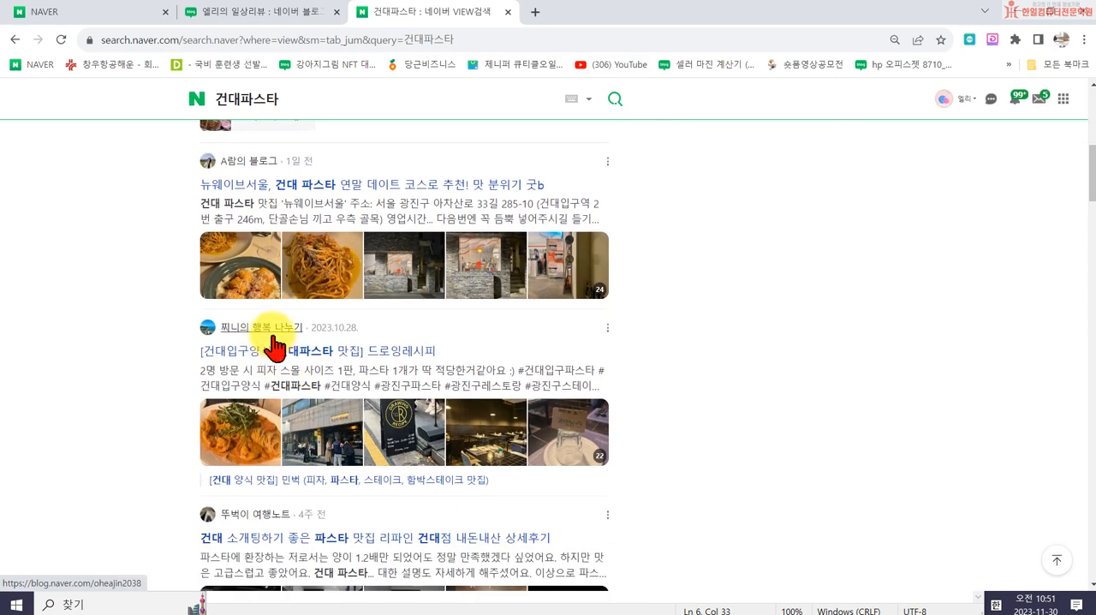
click(272, 341)
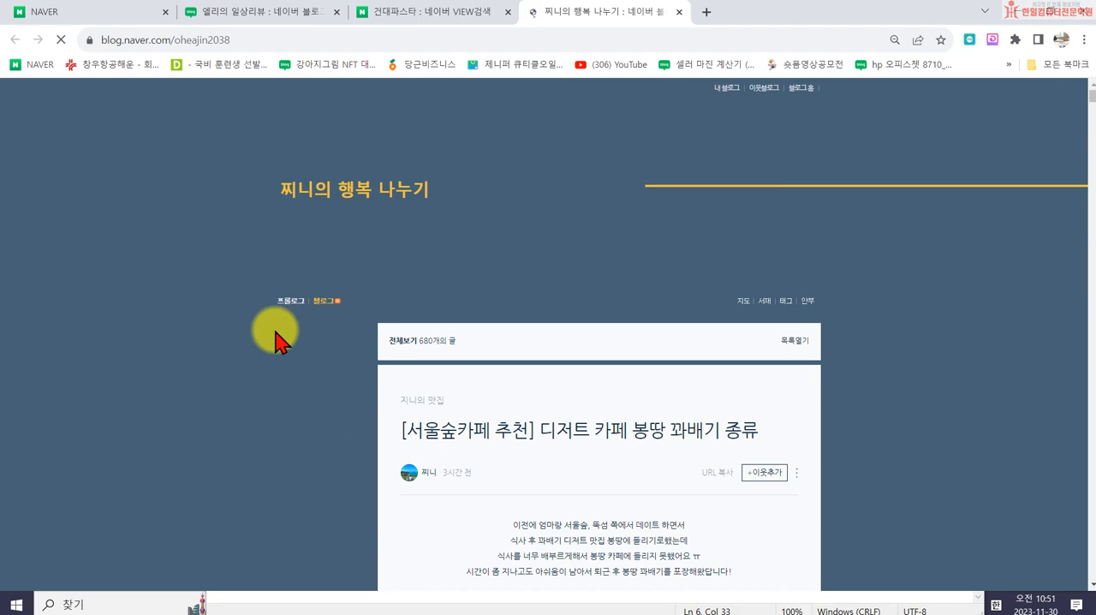
scroll(342, 261, down, 1)
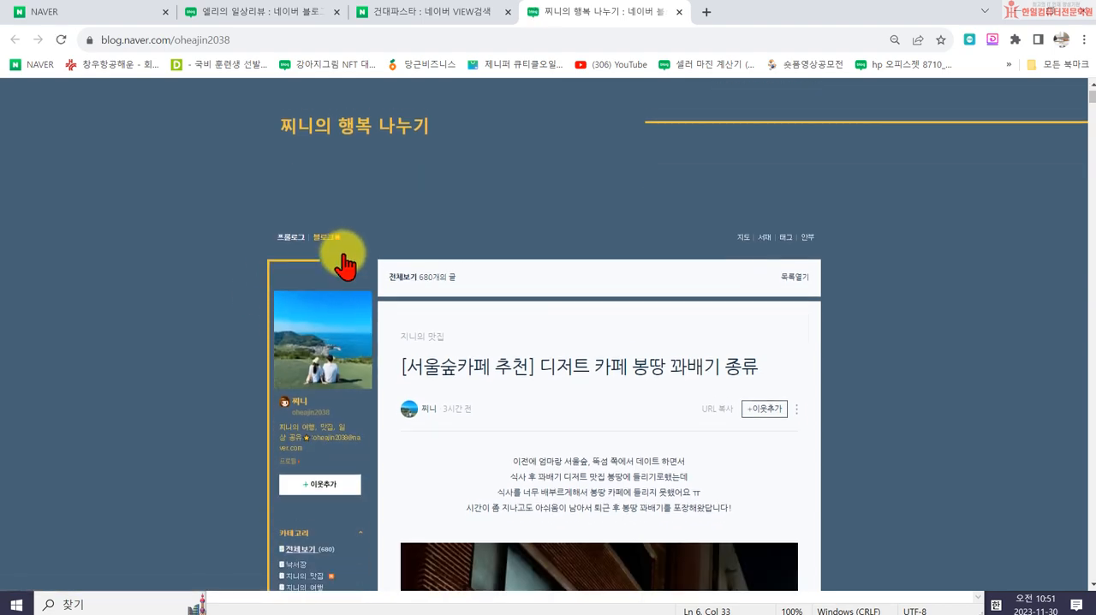
scroll(505, 261, up, 1)
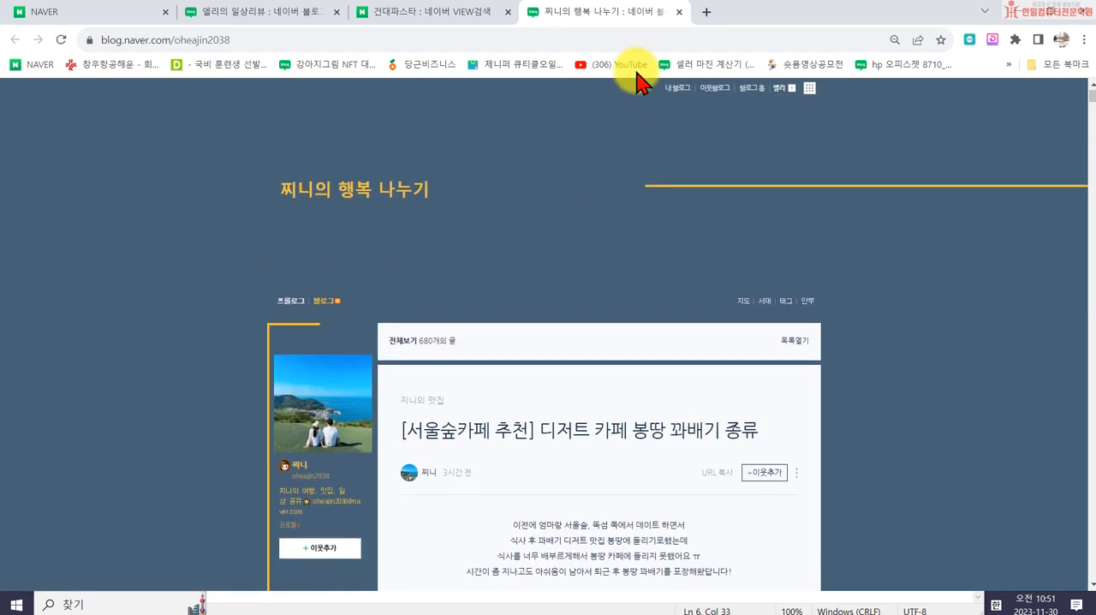
click(679, 12)
- Browse further search results and open the blog "뚜벅이 여행노트" to examine its design
scroll(380, 423, down, 3)
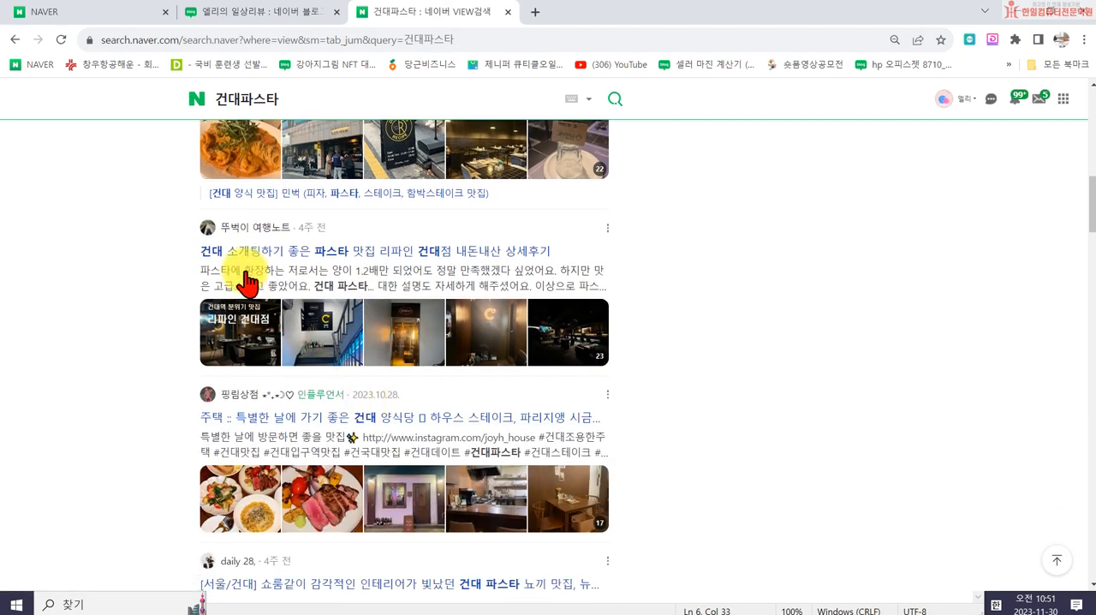
scroll(248, 281, up, 2)
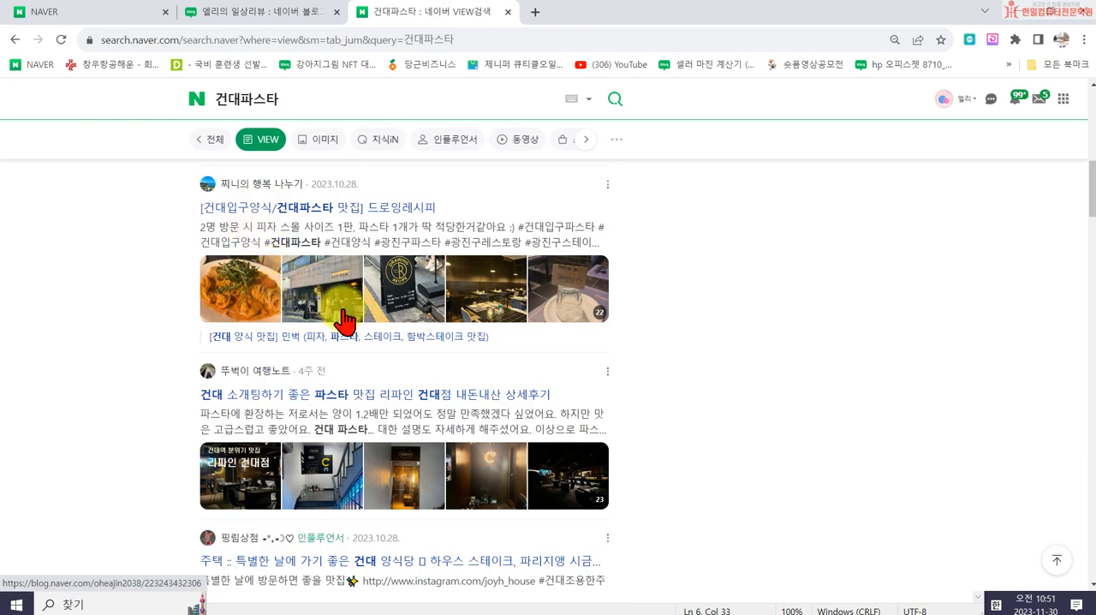
scroll(345, 321, down, 1)
scroll(257, 377, up, 1)
click(250, 371)
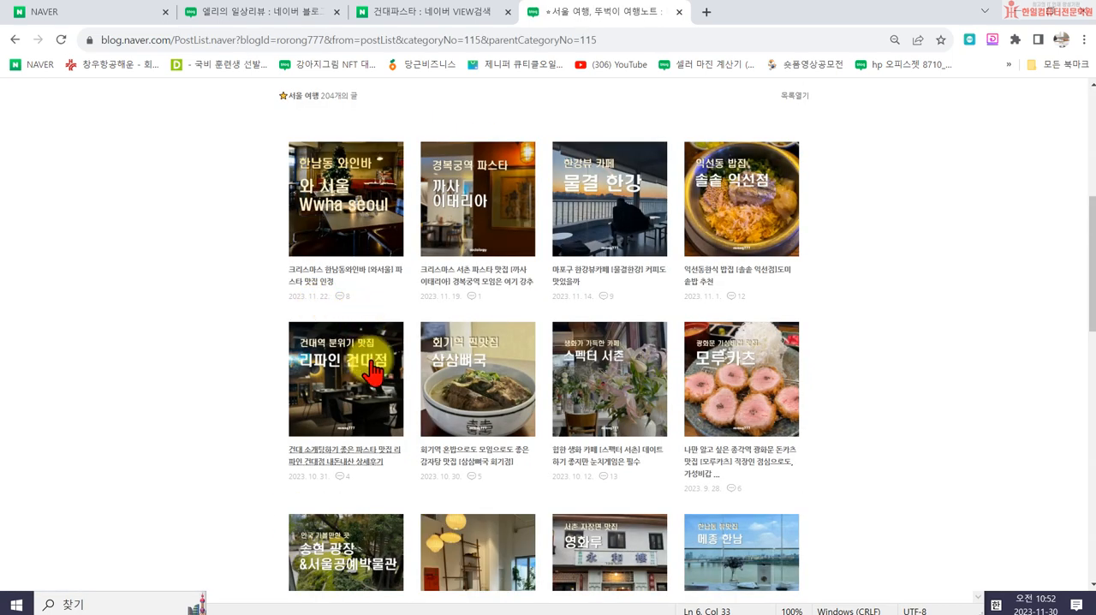
- Open the Usa category of the blog "뚜벅이 여행노트", highlight the link areas over its skin images, and close its tab
scroll(360, 367, up, 4)
click(411, 273)
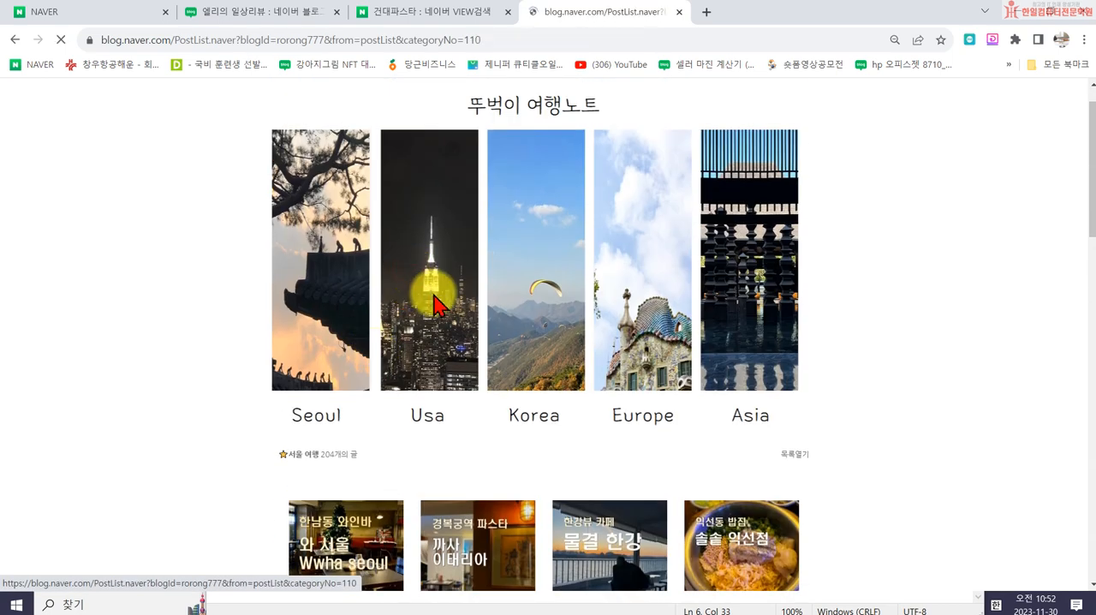
scroll(438, 309, up, 5)
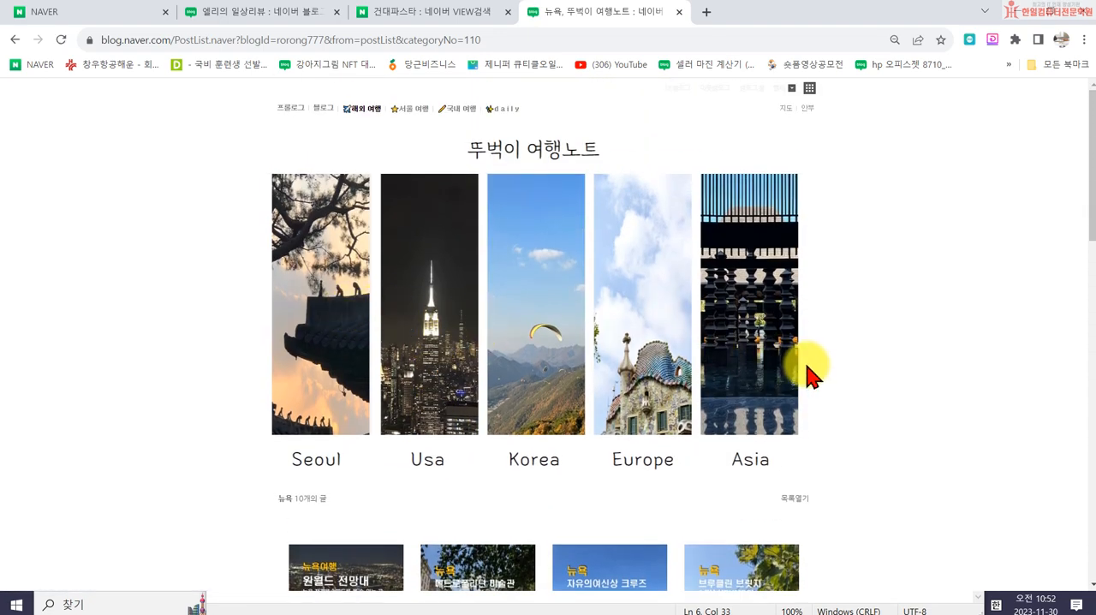
drag(808, 372, 278, 336)
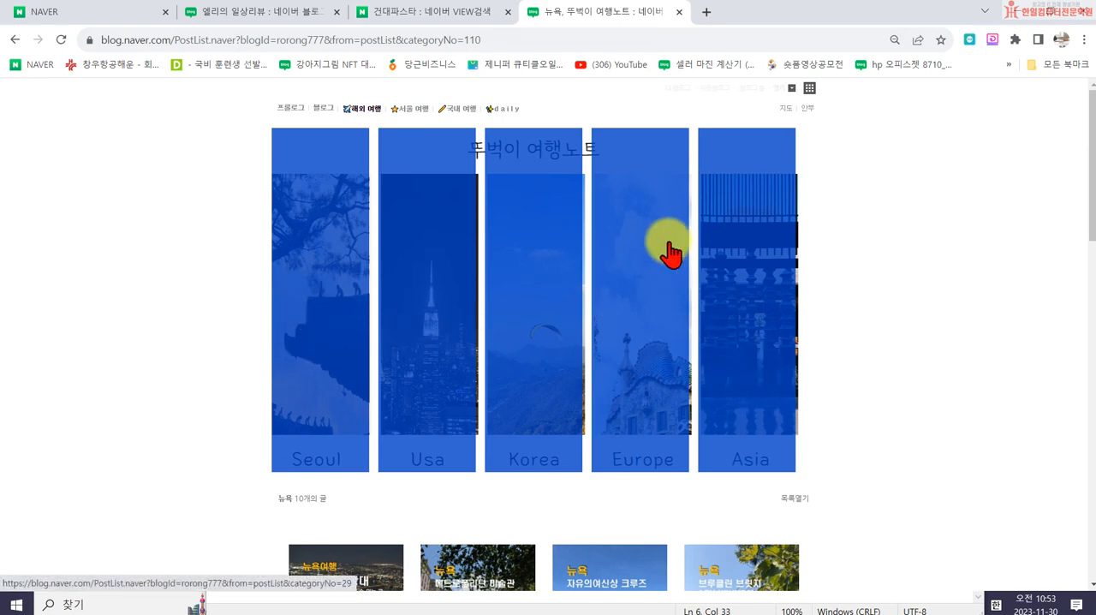
click(678, 12)
- Open the blog "핑림상점" from the search results, examine its skin and prologue layout, and close its tab
scroll(386, 445, down, 4)
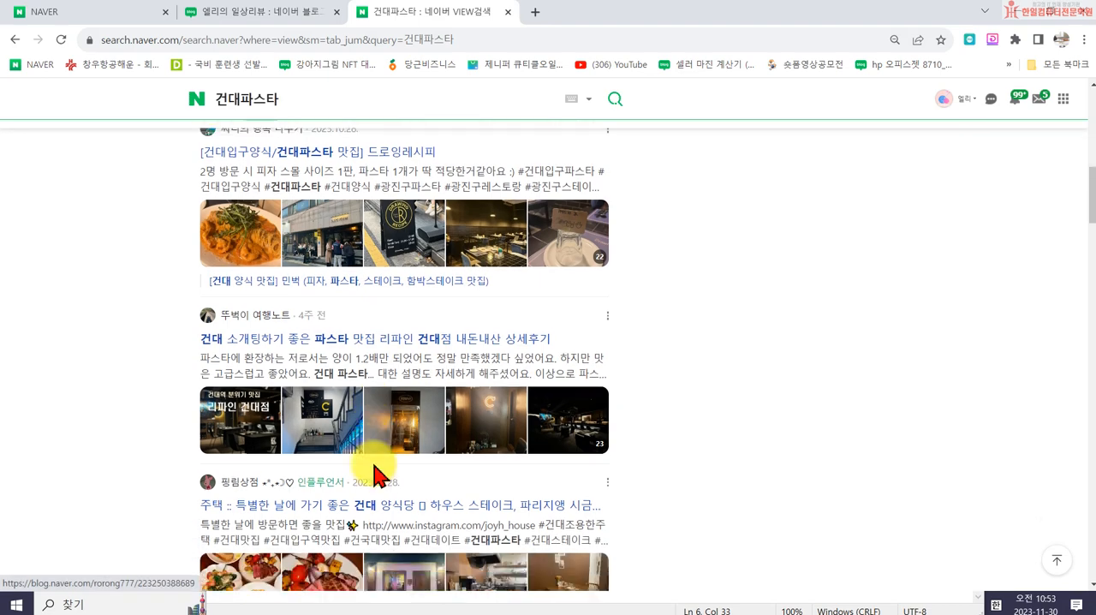
click(246, 322)
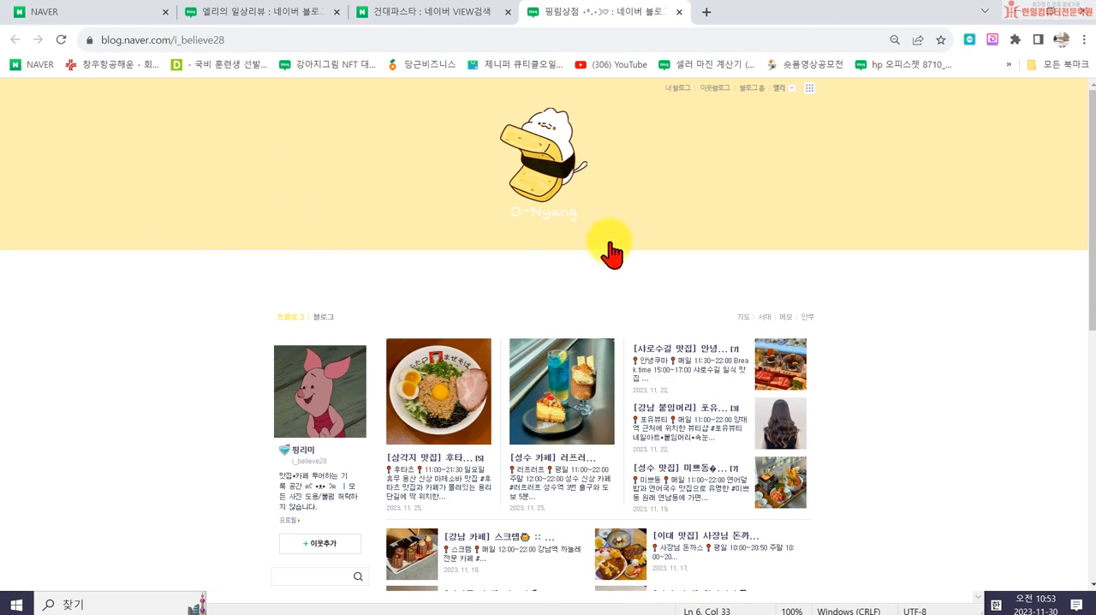
click(681, 13)
- Open the blog "daily 28," from the search results and examine its title image, prologue and widgets at the page end
scroll(360, 394, down, 1)
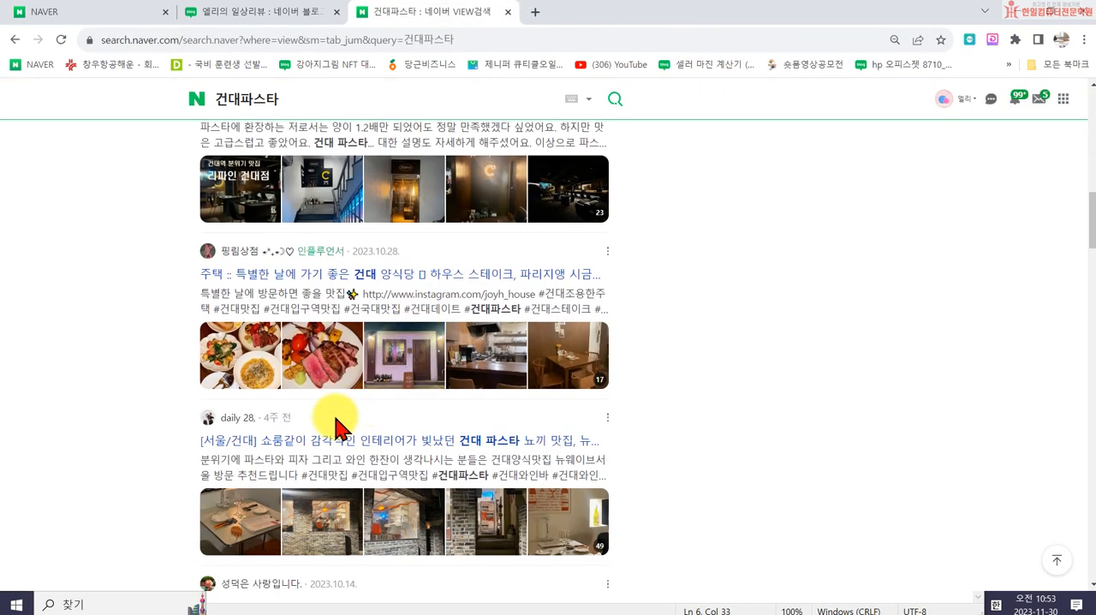
click(239, 424)
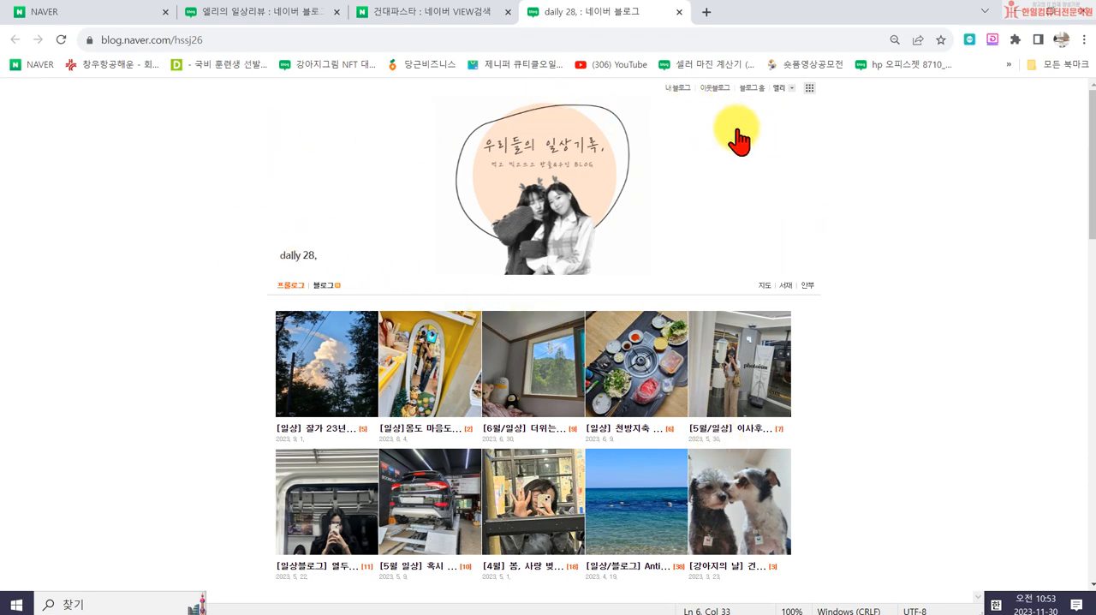
scroll(754, 276, down, 3)
scroll(685, 287, up, 3)
scroll(528, 387, down, 12)
scroll(385, 291, up, 12)
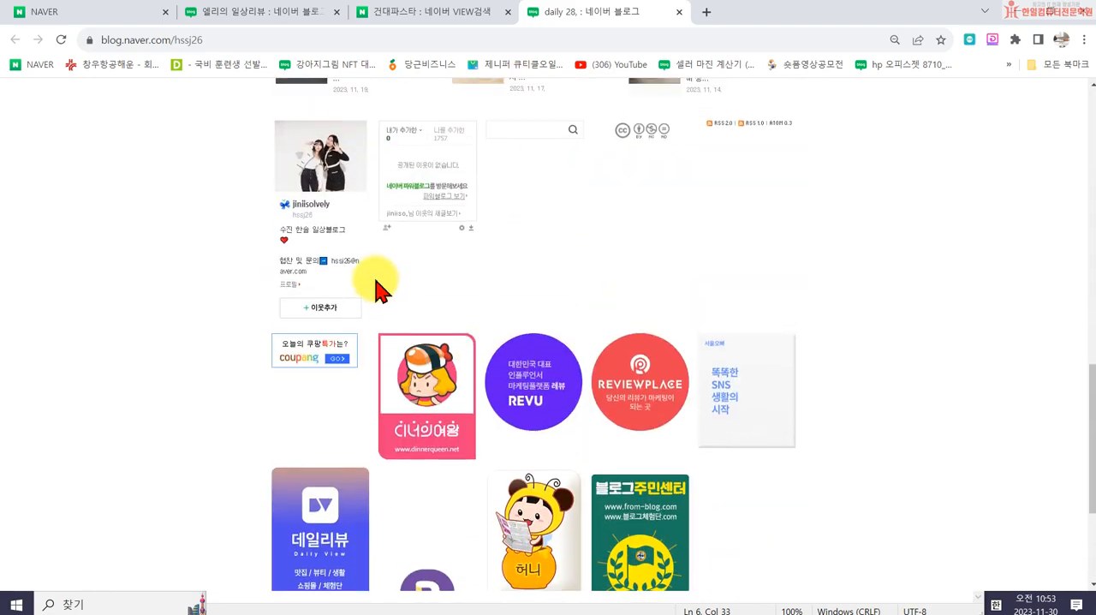
scroll(371, 254, up, 1)
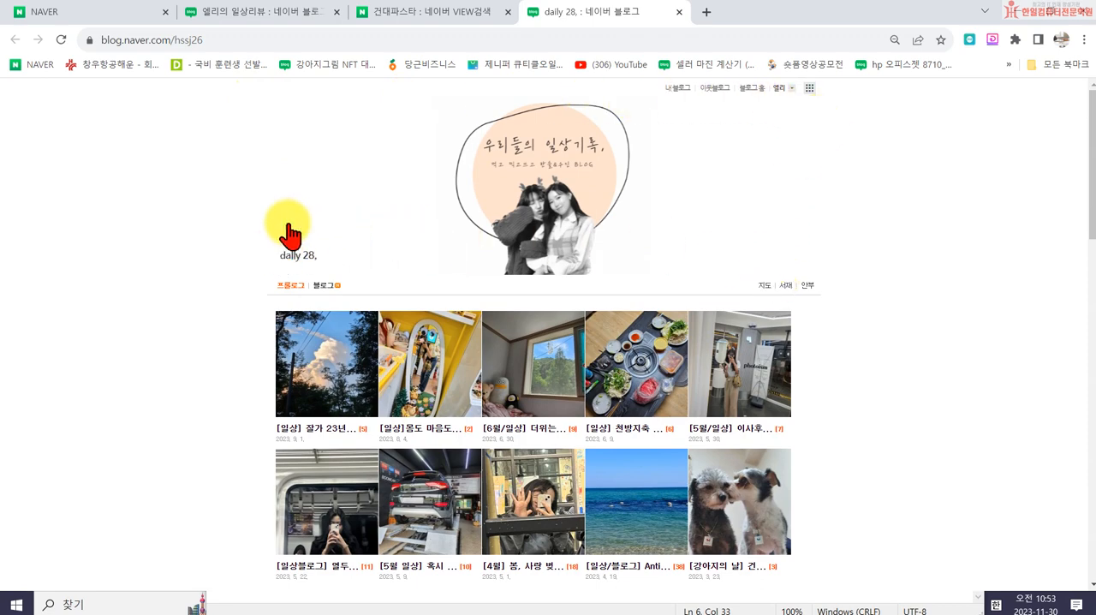
- Return to the start of the 건대파스타 search results and open the blog "영상작가 & 사진작가의 맛집여행기"
click(432, 14)
scroll(257, 316, up, 3)
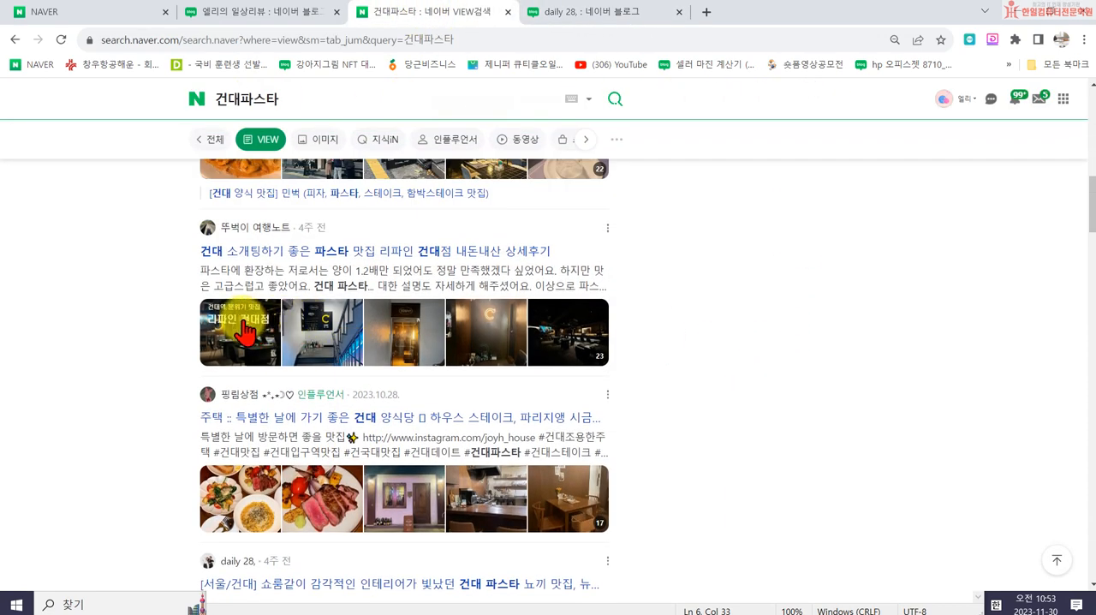
scroll(235, 257, up, 4)
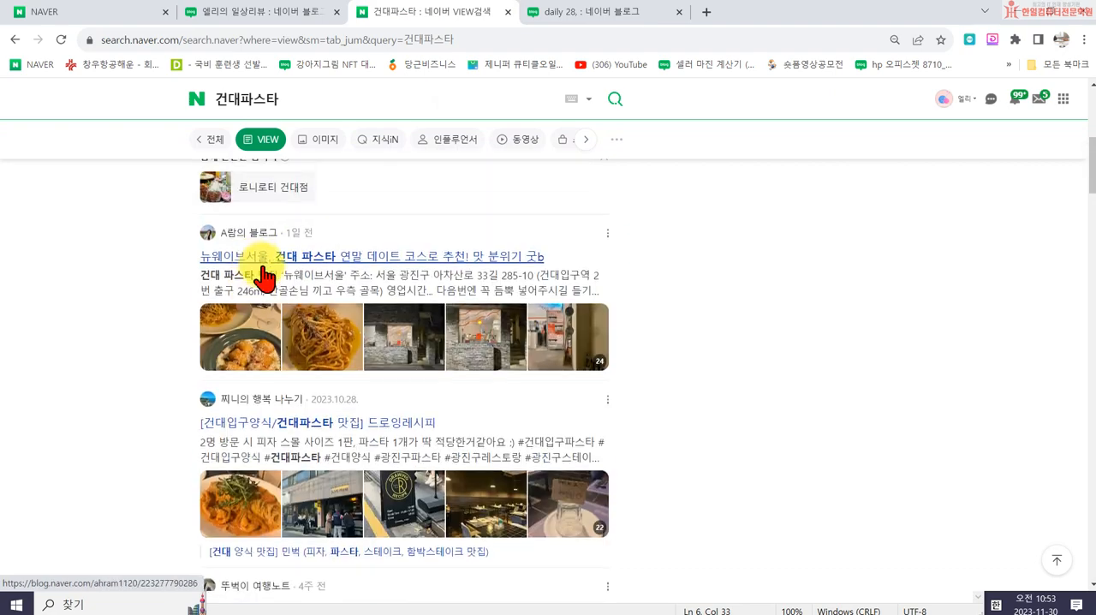
scroll(257, 282, up, 5)
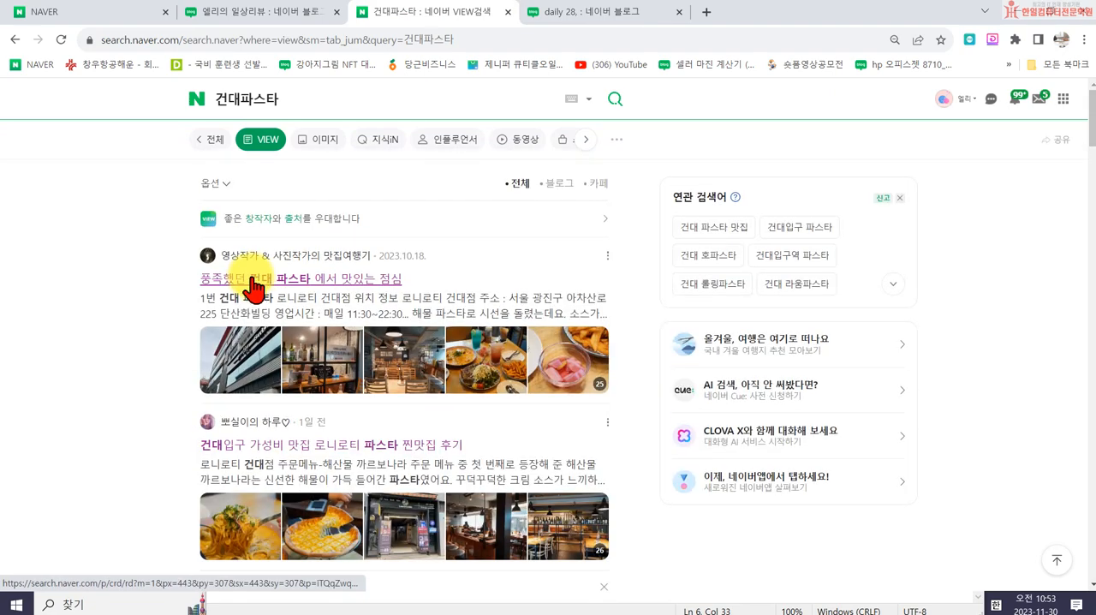
click(254, 284)
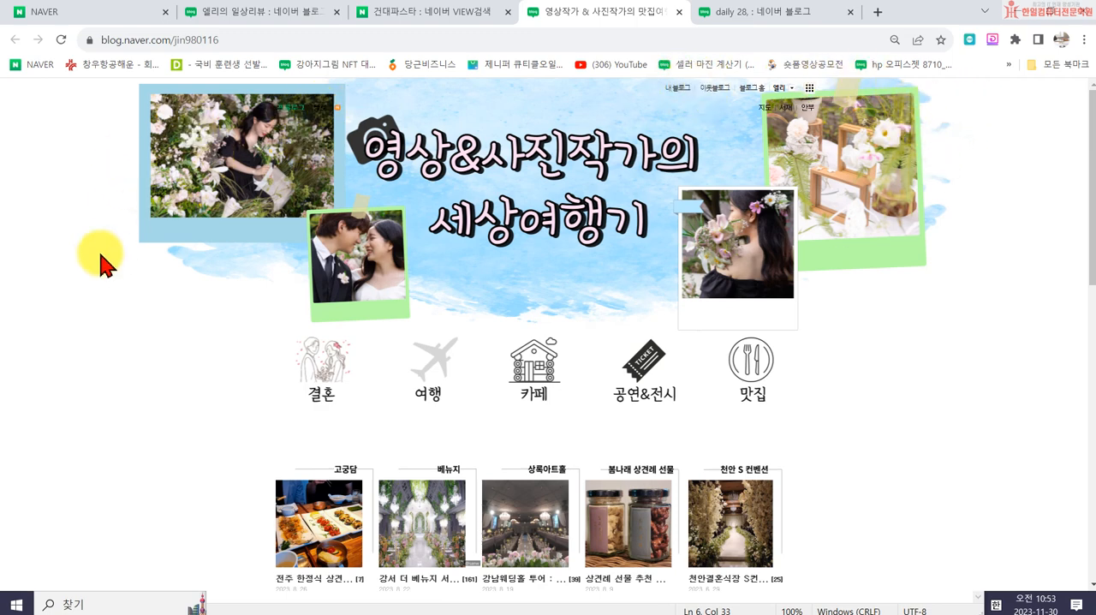
- Compare the "daily 28," blog with the photographer's blog and the own blog's title settings, then close the "daily 28," tab
click(738, 11)
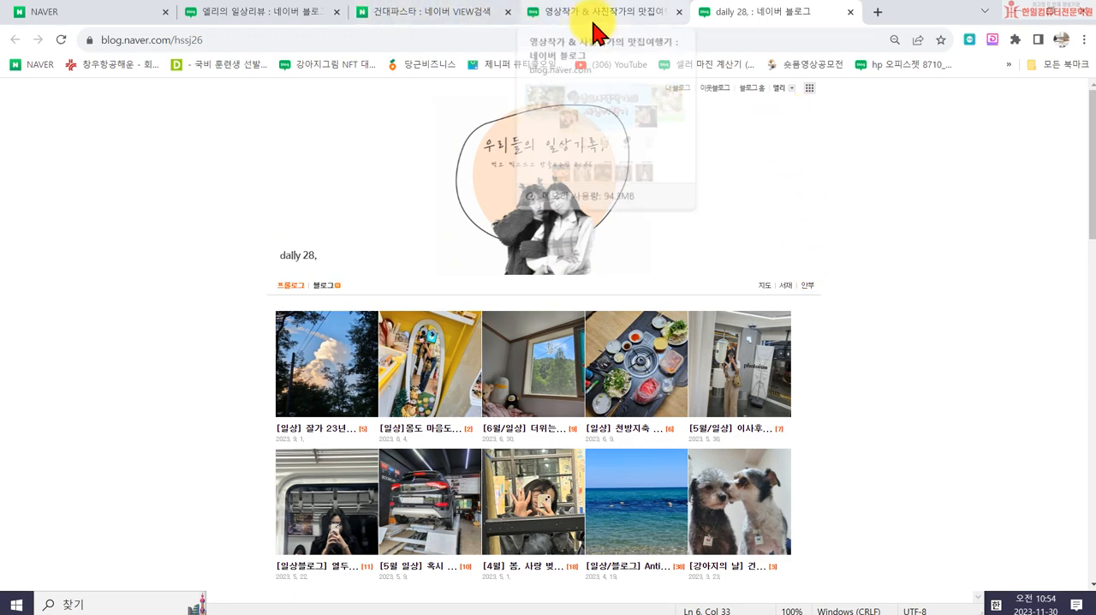
click(540, 12)
click(292, 12)
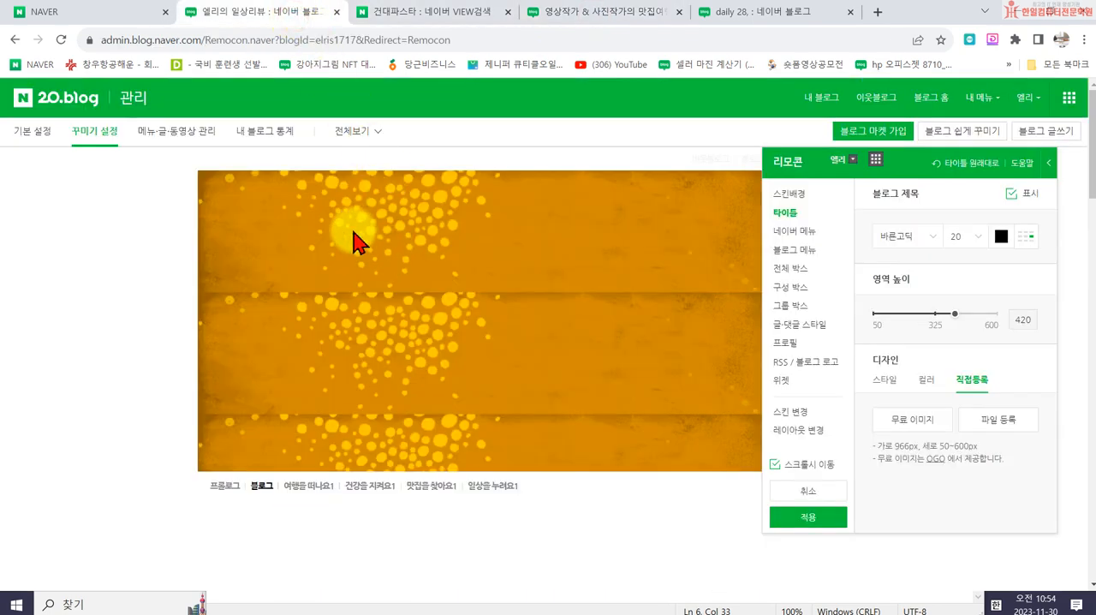
click(107, 15)
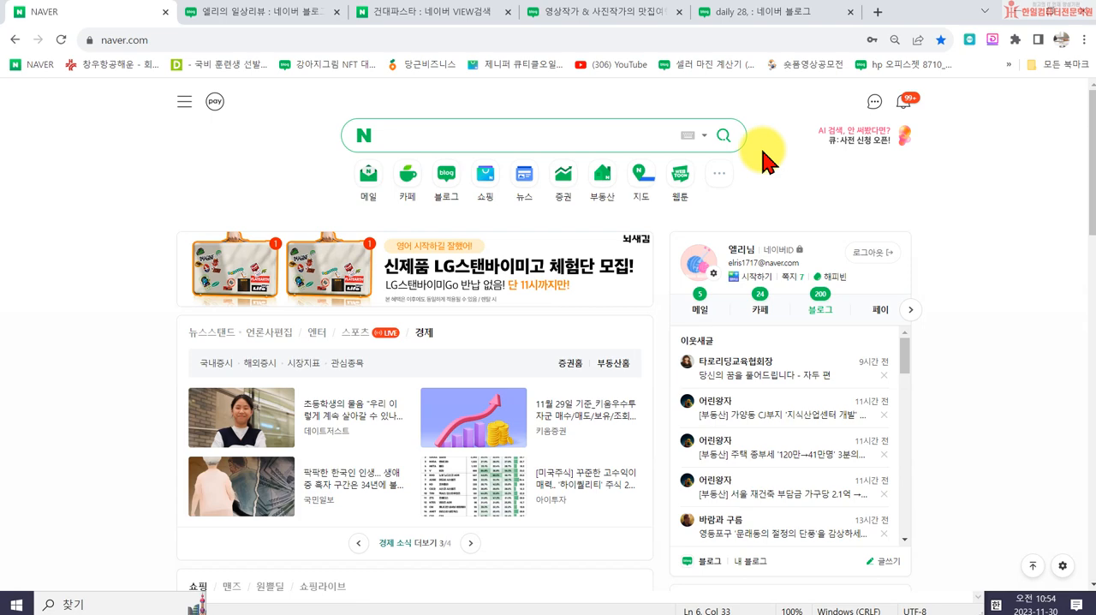
click(744, 12)
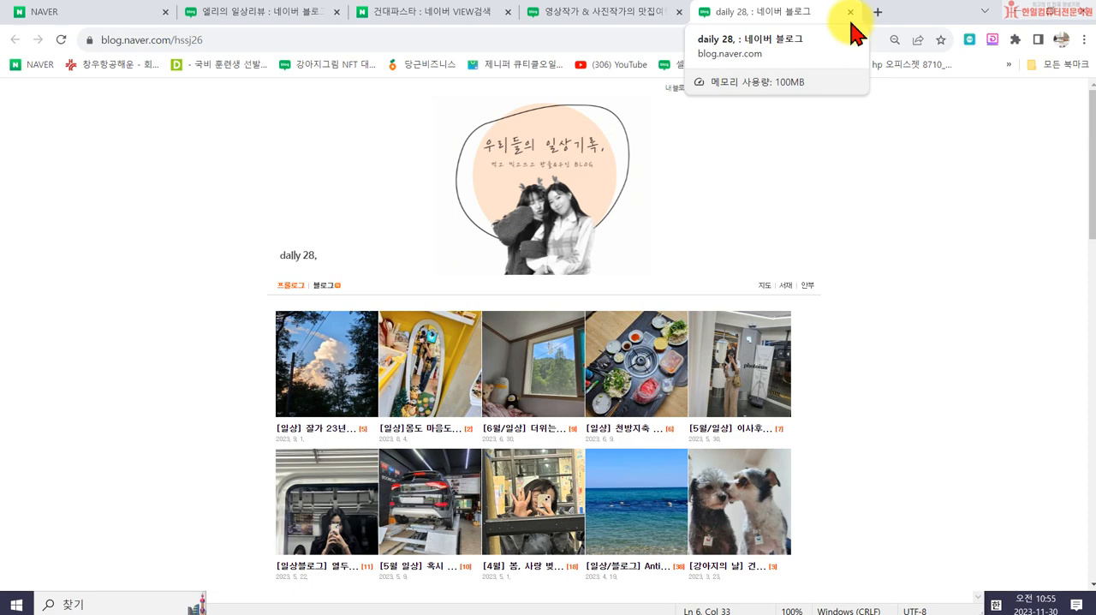
click(850, 12)
- Open the blog behind the "아늑한 건대파스타 오우 대화하기 좋은 곳" result, examine its layout, and close its tab
click(433, 12)
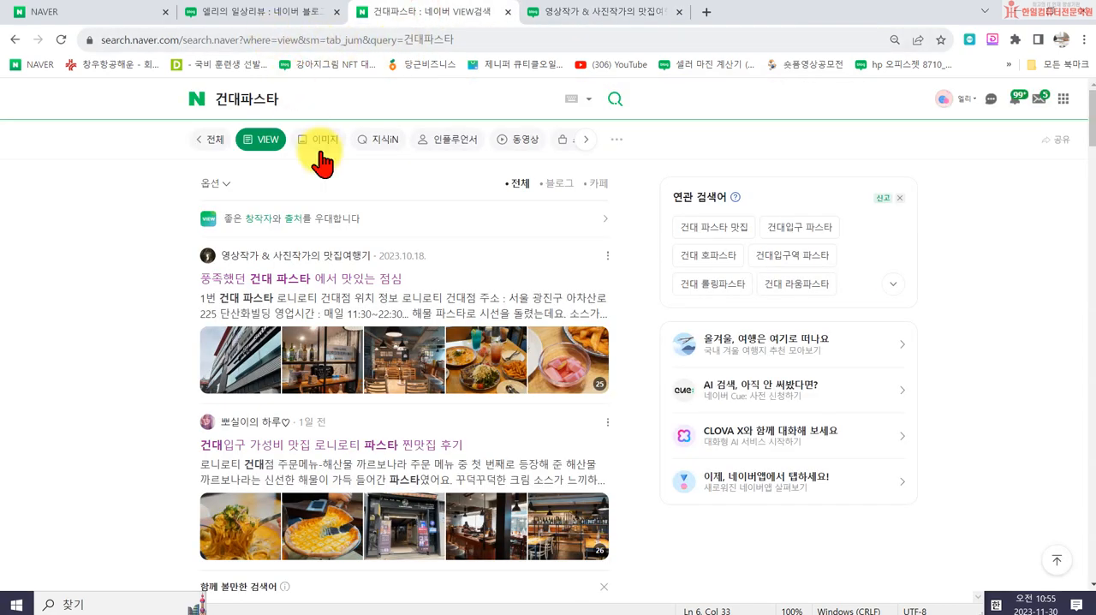
scroll(416, 331, down, 5)
scroll(474, 400, down, 1)
scroll(474, 400, down, 5)
scroll(471, 403, down, 5)
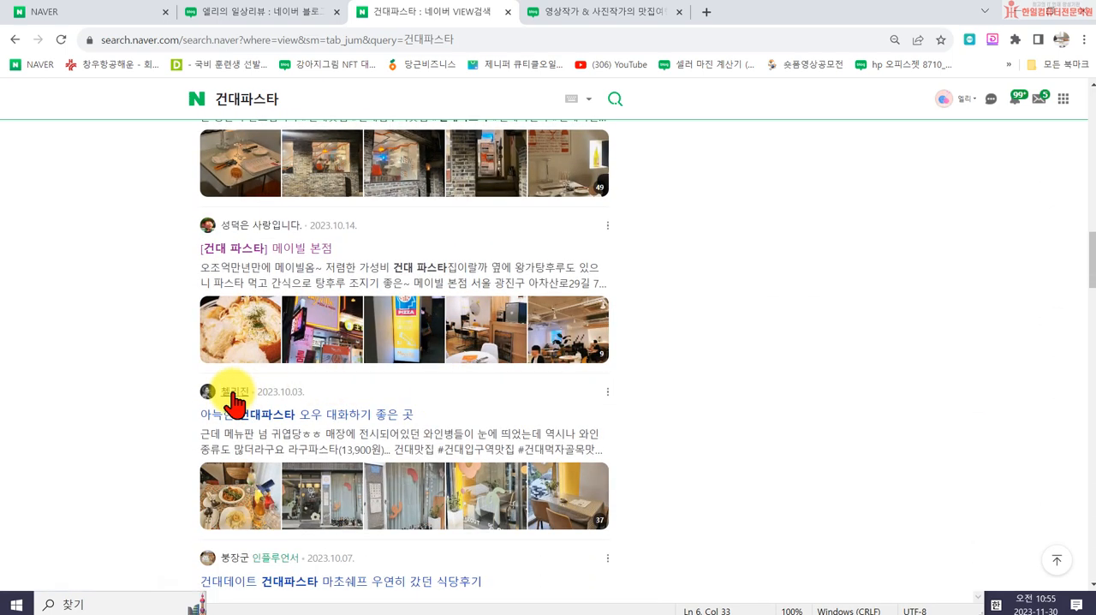
click(232, 395)
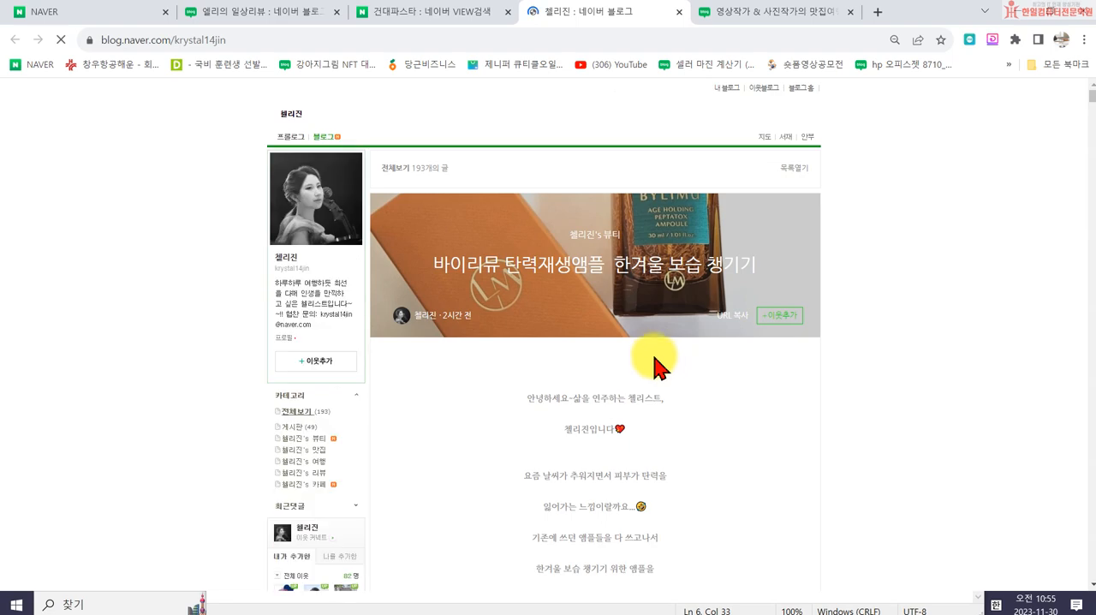
click(679, 12)
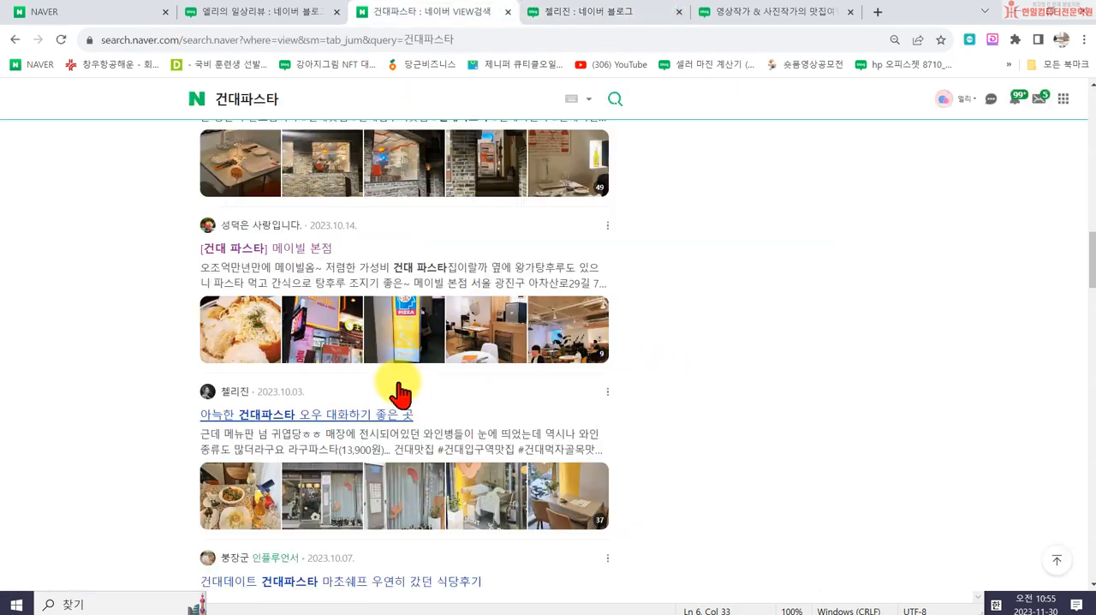
- Open the blog behind the 마초쉐프 pasta post and highlight the link areas laid over its cat-photo skin
scroll(239, 504, down, 1)
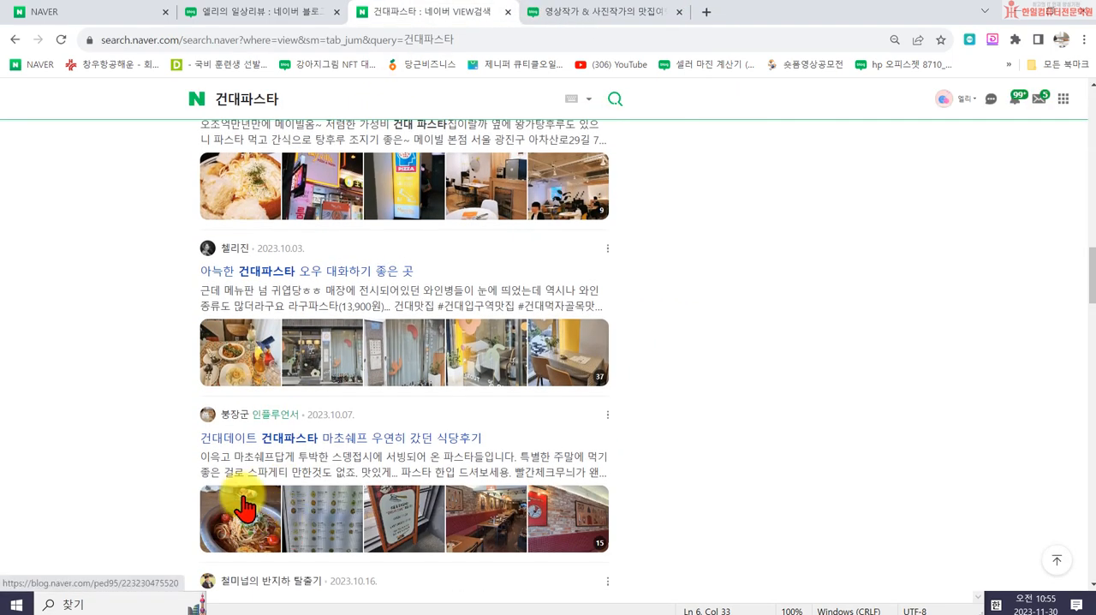
click(226, 416)
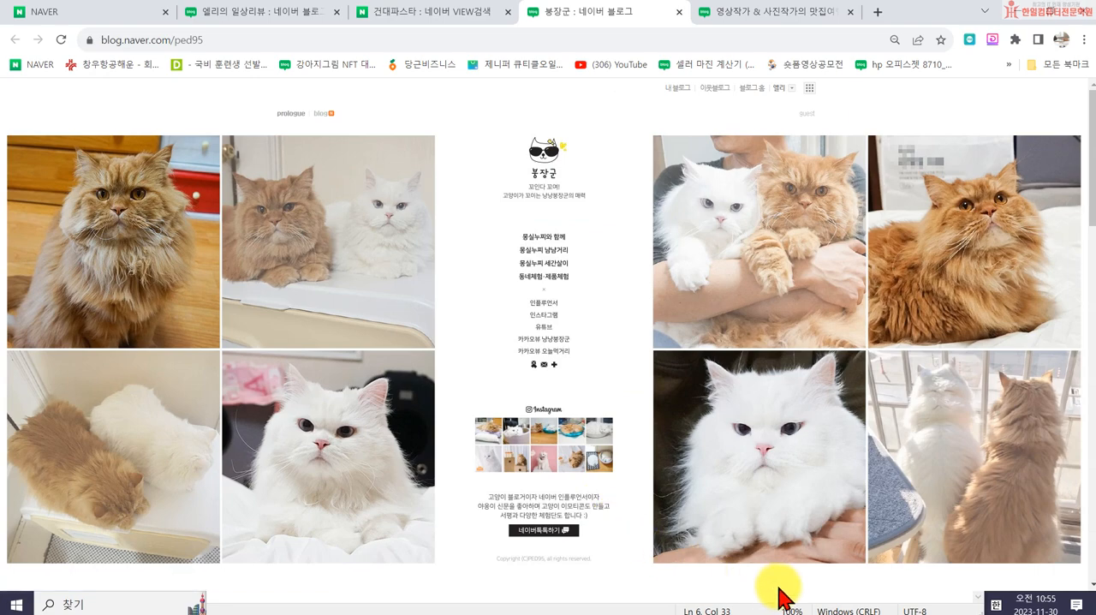
scroll(759, 538, down, 3)
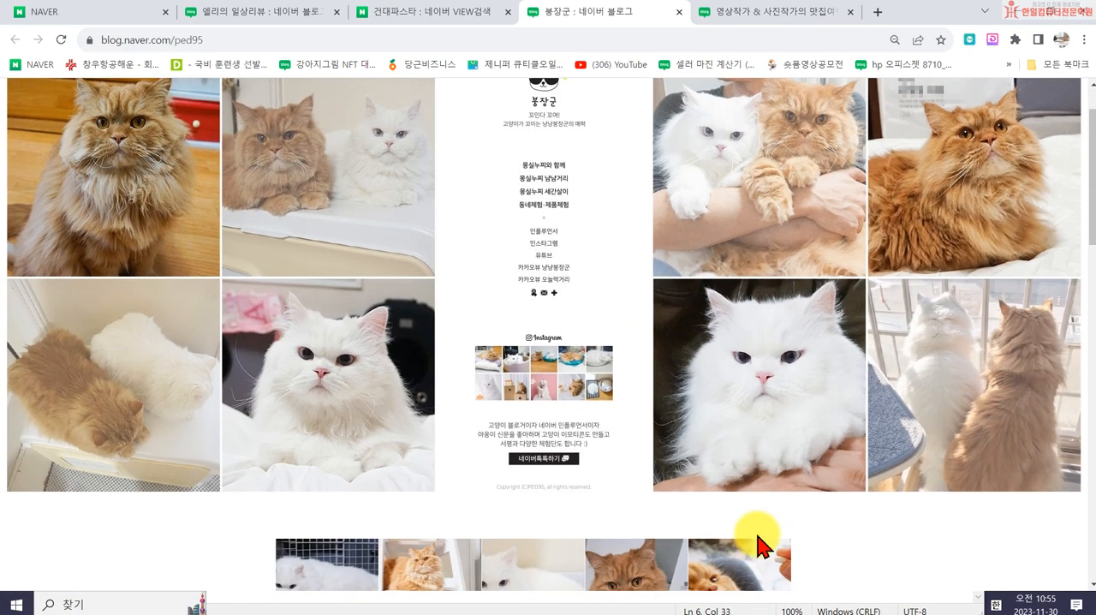
scroll(771, 548, up, 3)
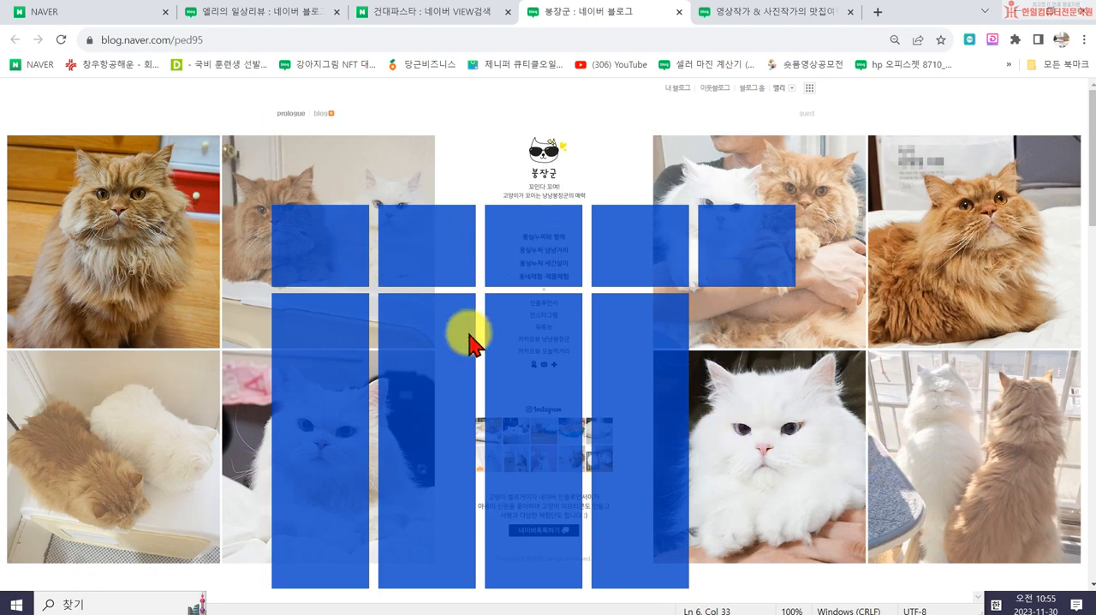
- Examine the cat blog's prologue posts and the widgets at the end of the page, and return to its skin
scroll(790, 433, down, 3)
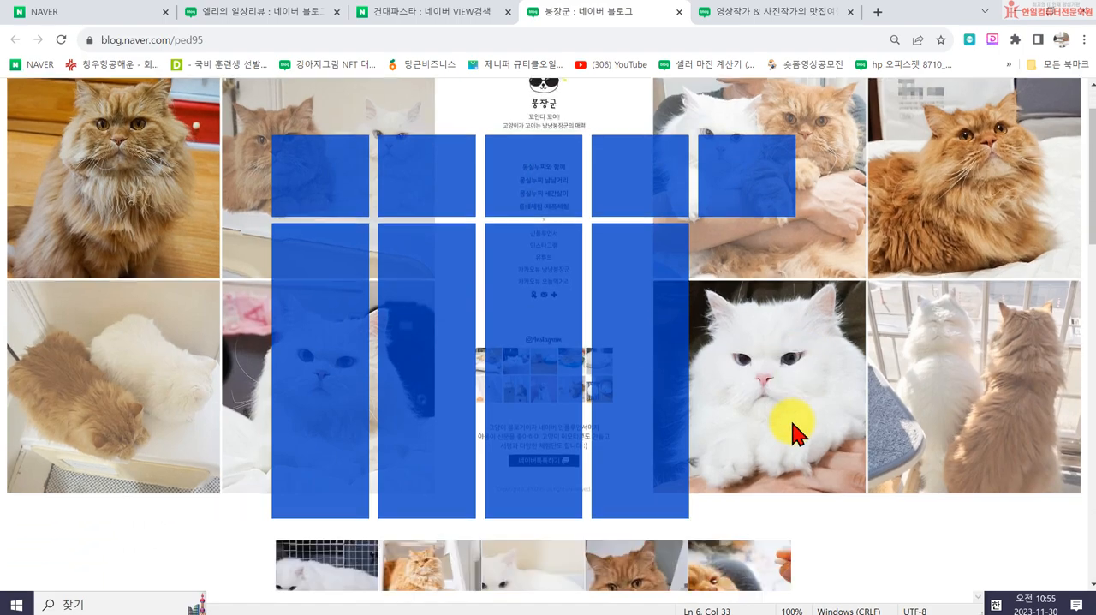
scroll(873, 369, down, 3)
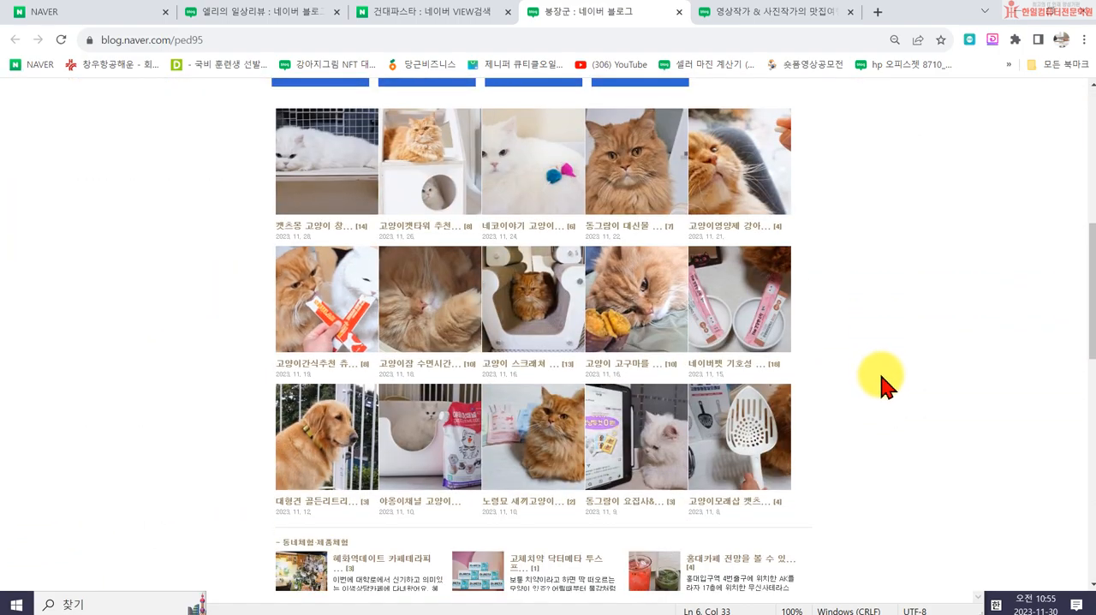
scroll(876, 379, down, 3)
scroll(882, 386, up, 1)
scroll(891, 389, down, 5)
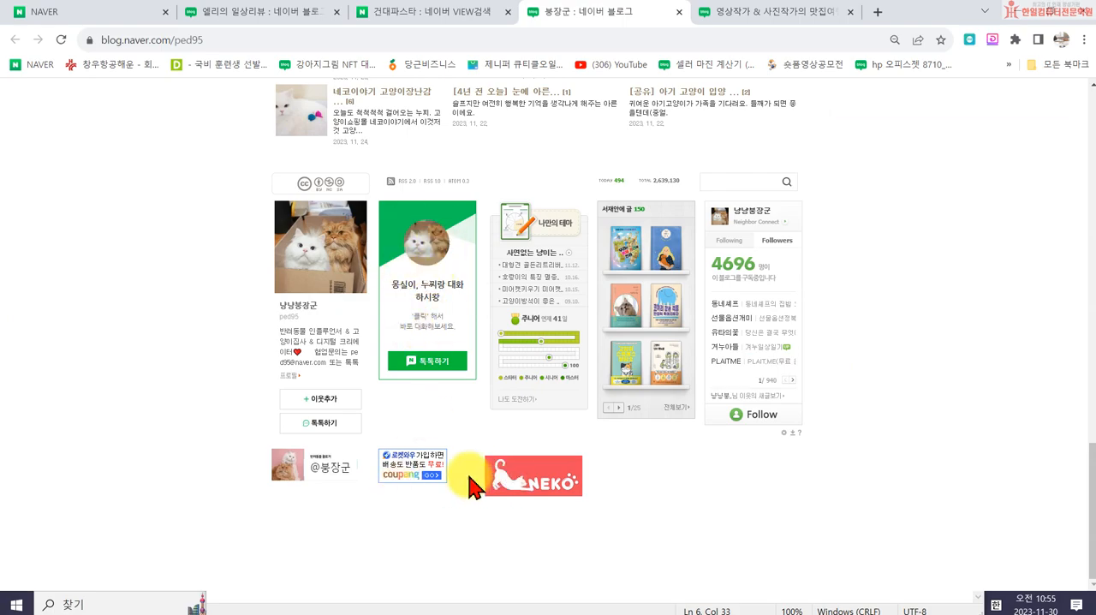
scroll(801, 442, up, 4)
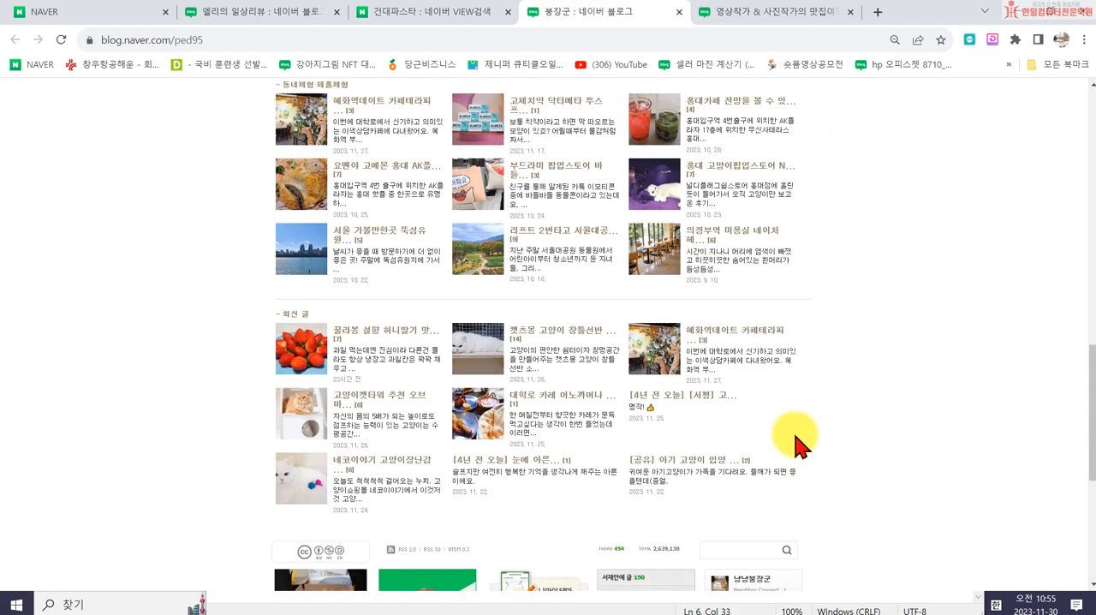
scroll(795, 437, up, 10)
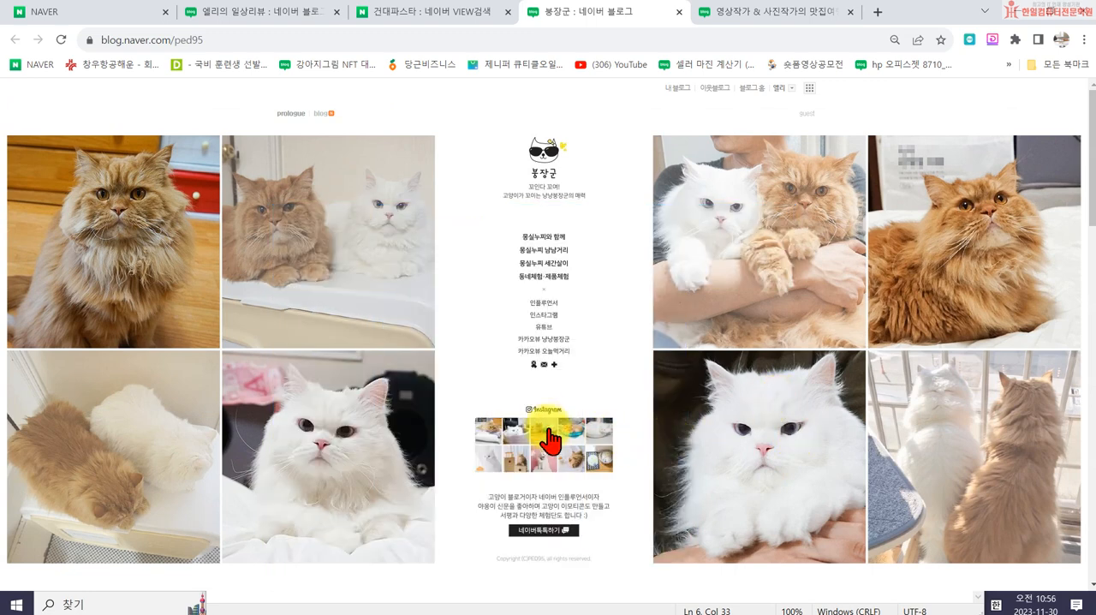
- Try the note, mail and Instagram links embedded in the cat blog's skin, closing the note and mail pages
click(535, 366)
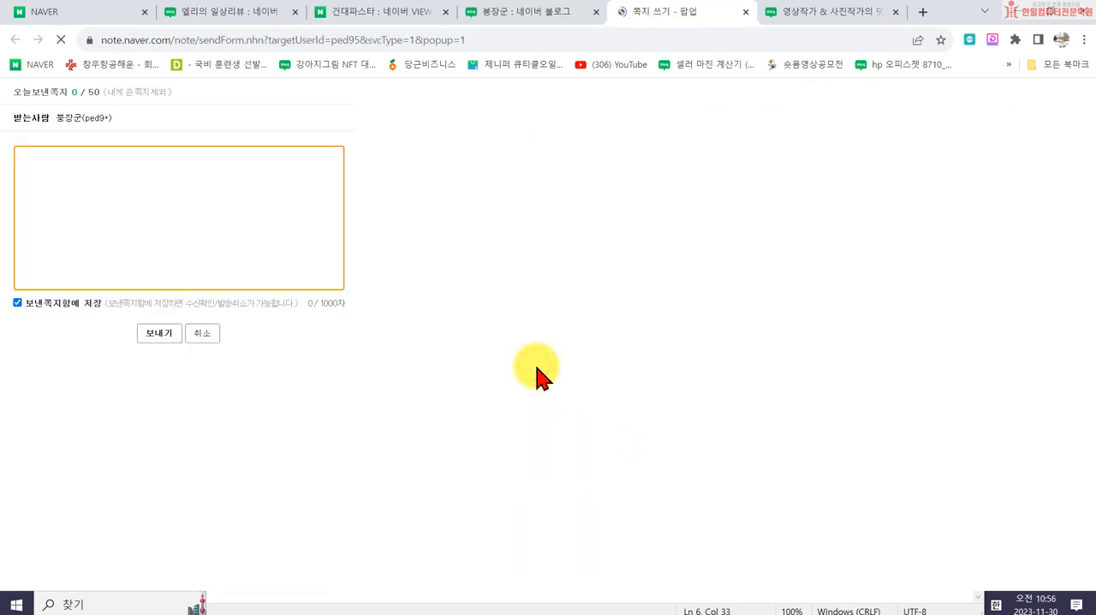
click(744, 12)
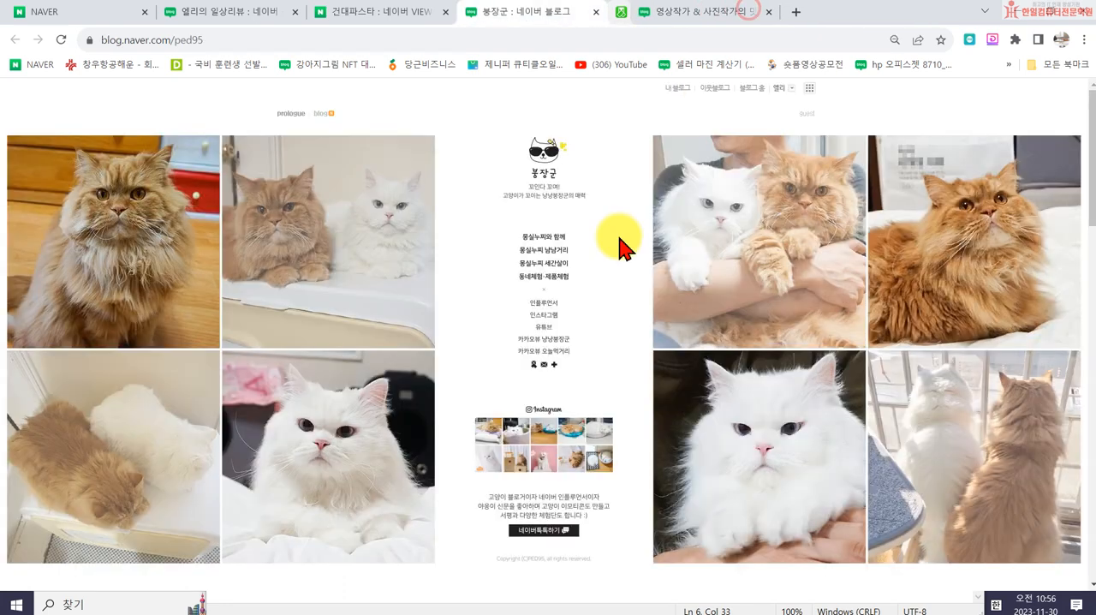
click(545, 370)
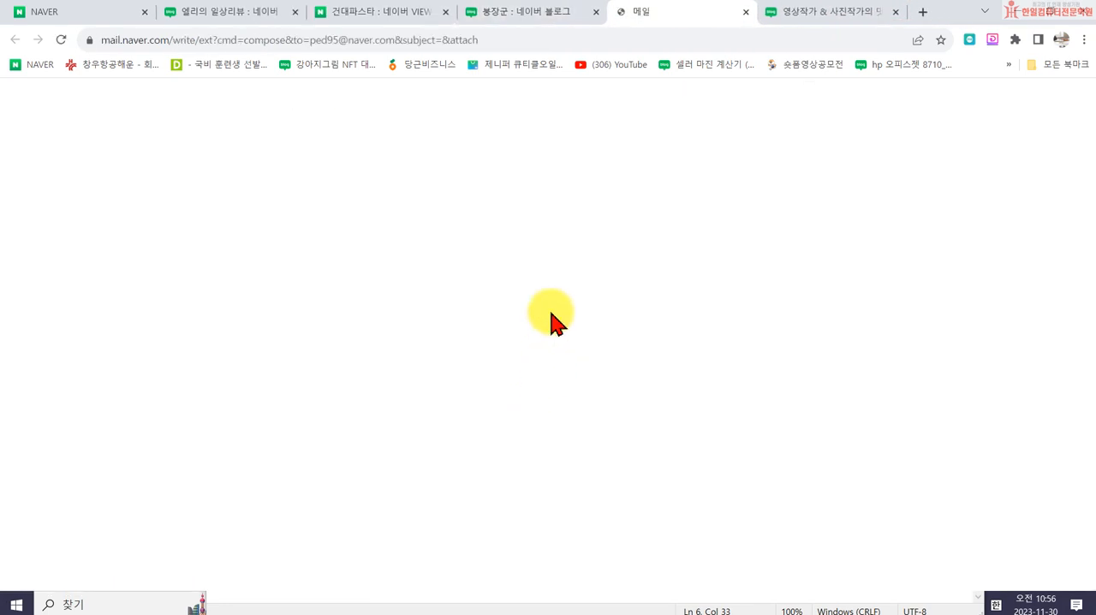
click(746, 12)
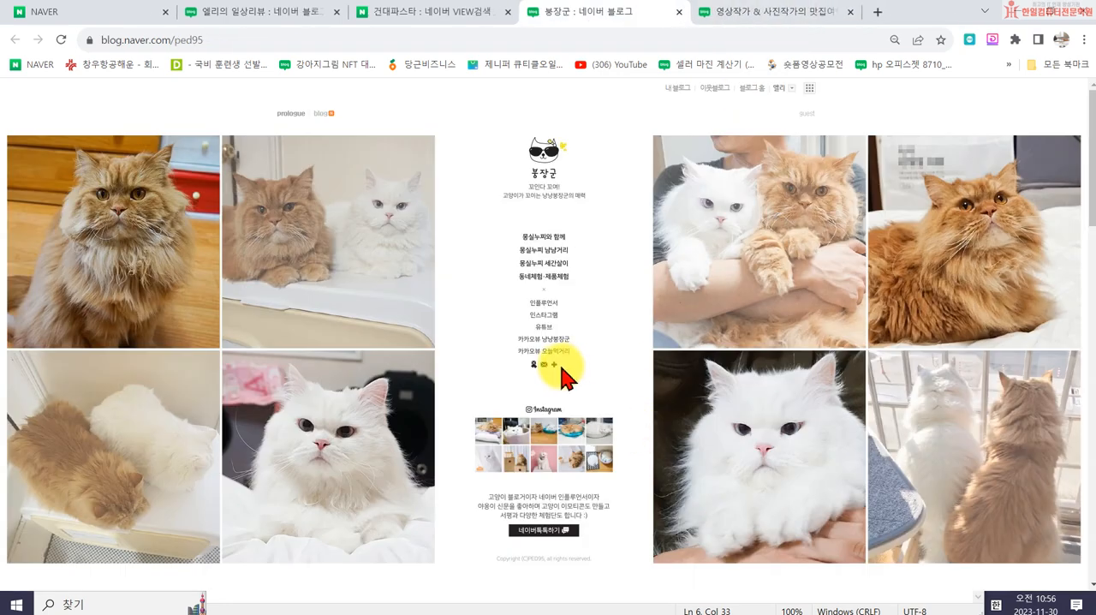
click(530, 435)
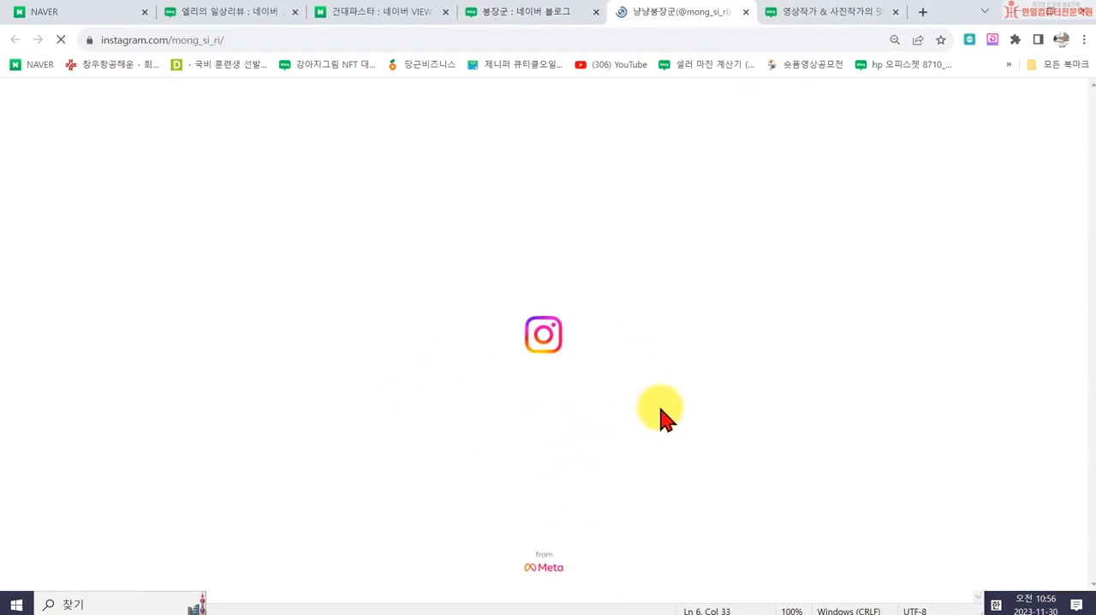
- Close the Instagram page and try the cat blog's 몽실누찌와 함께 category link in its skin, closing the blog after viewing
click(746, 12)
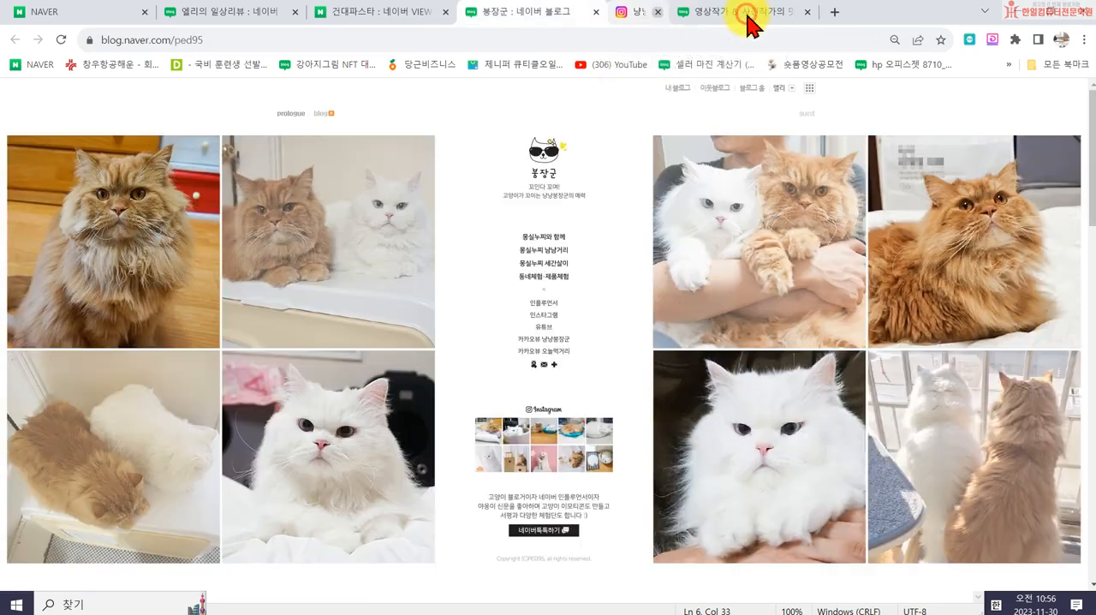
click(532, 237)
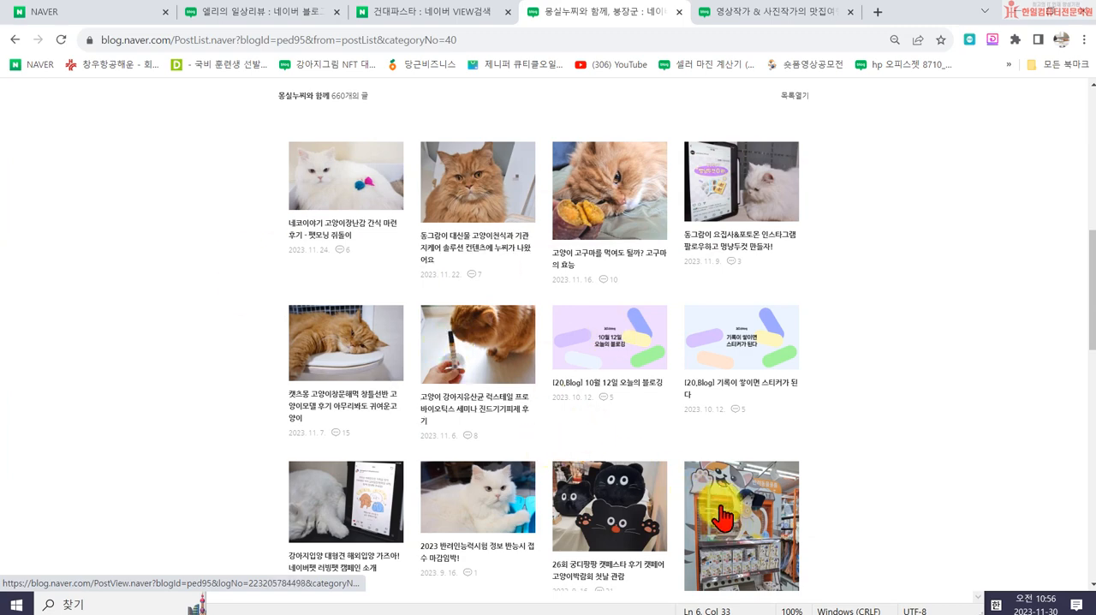
click(679, 12)
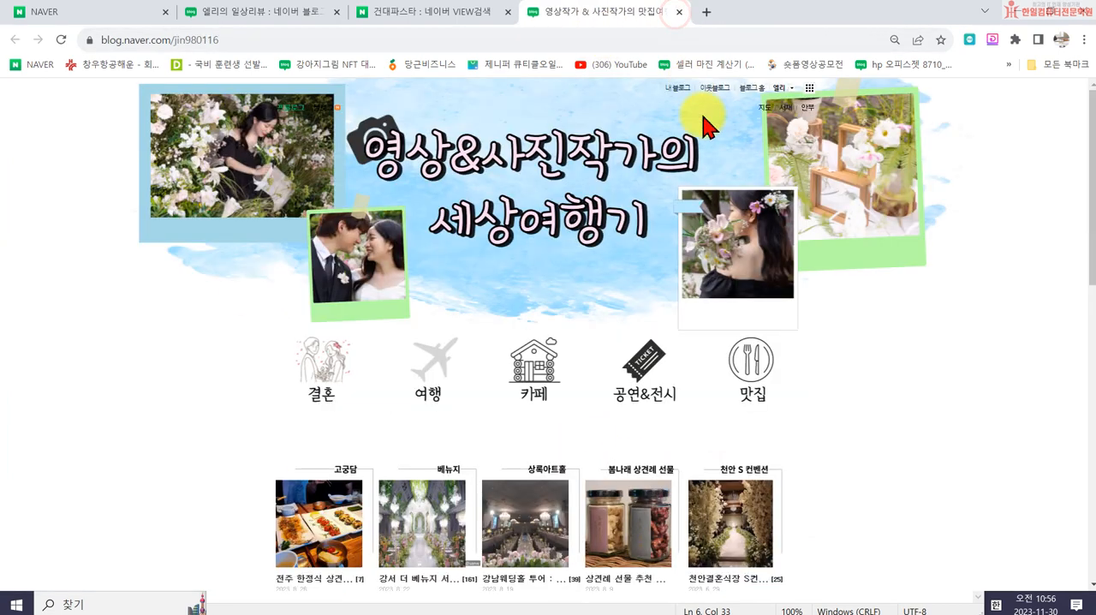
- Return to the 건대파스타 search results and look through more of the listed blog posts
click(261, 13)
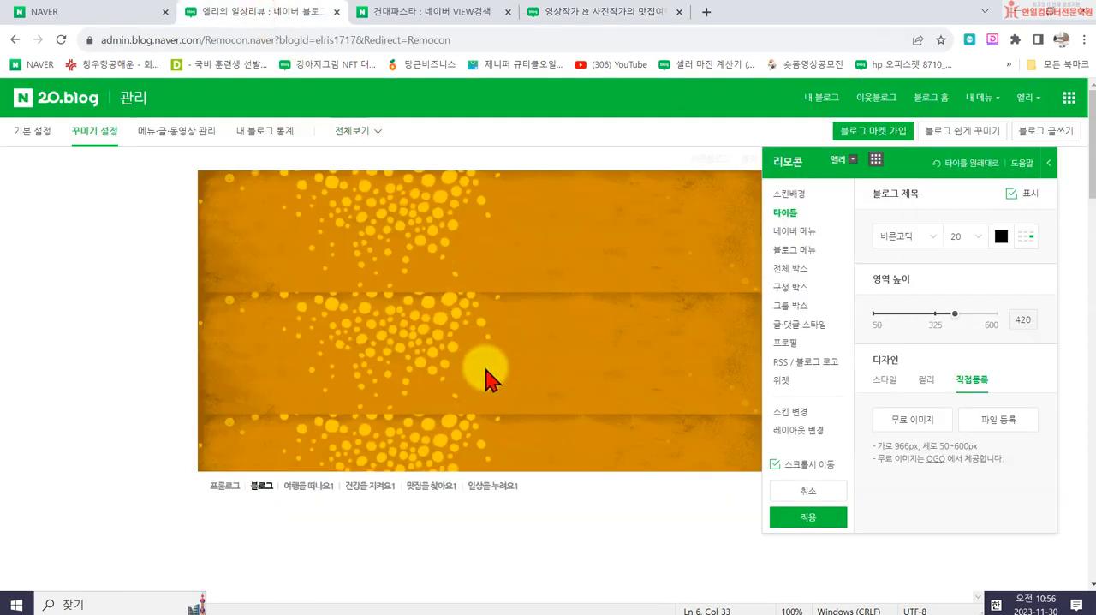
click(116, 15)
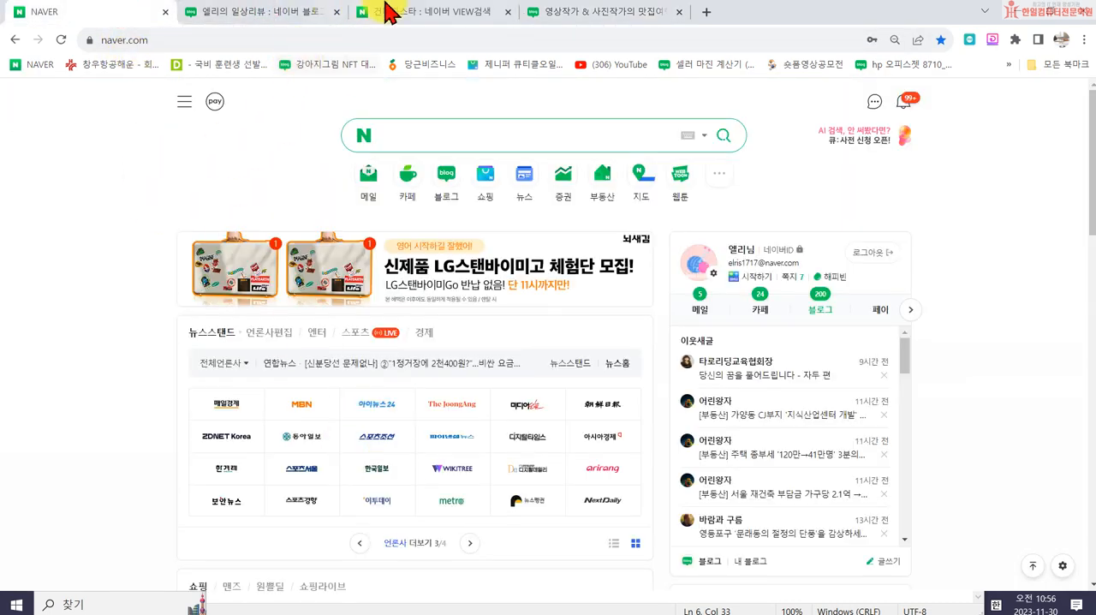
click(386, 12)
scroll(641, 431, down, 3)
scroll(641, 438, down, 1)
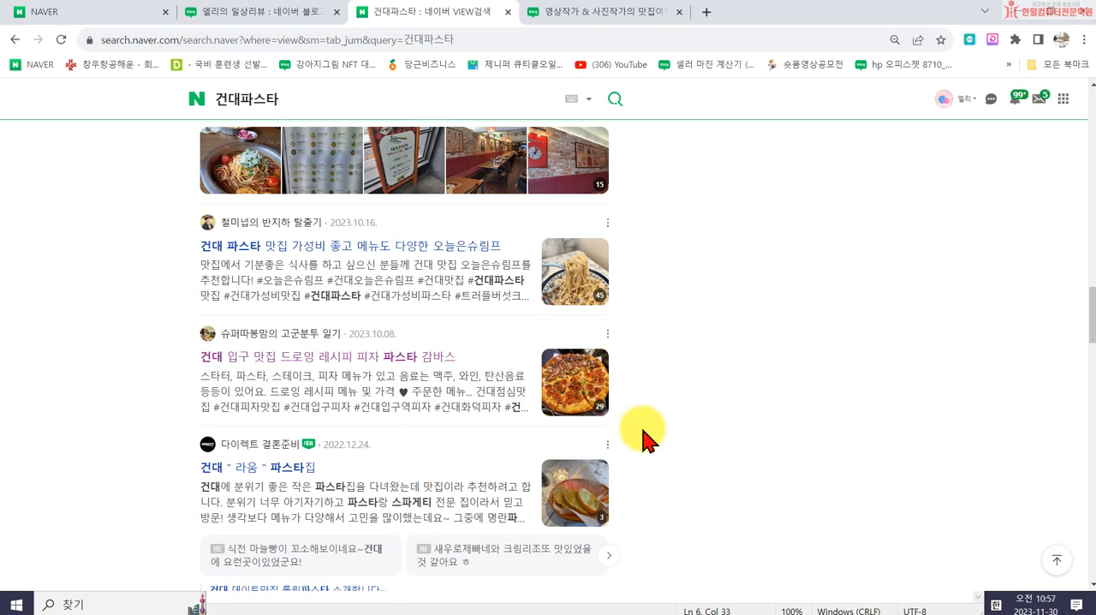
- Close the 건대파스타 search results, revisit the blog admin and Naver home pages, and close the browser window
click(507, 12)
click(225, 12)
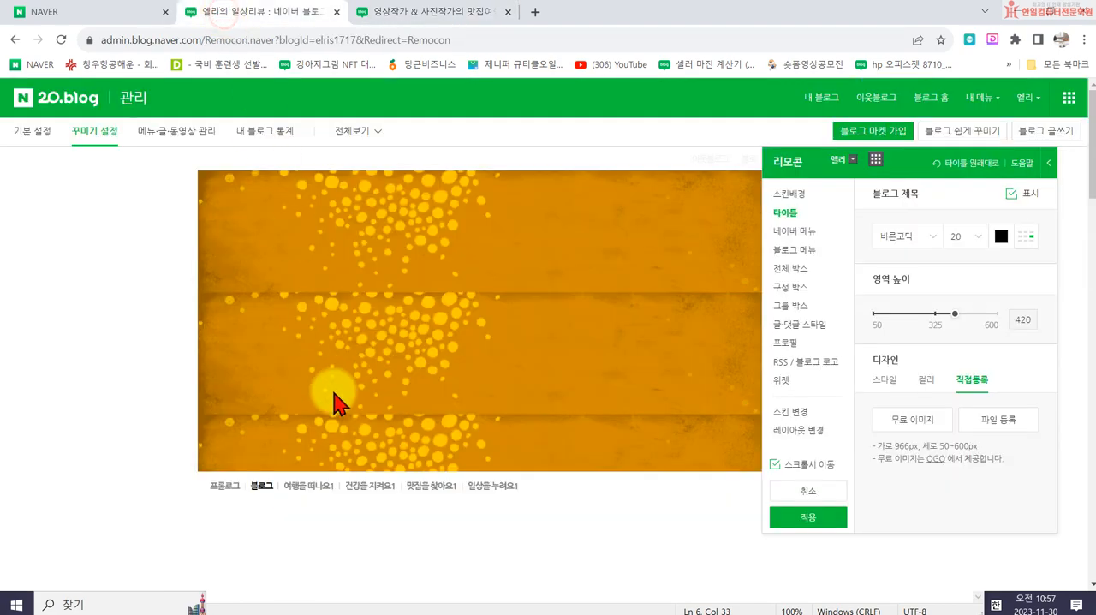
click(73, 12)
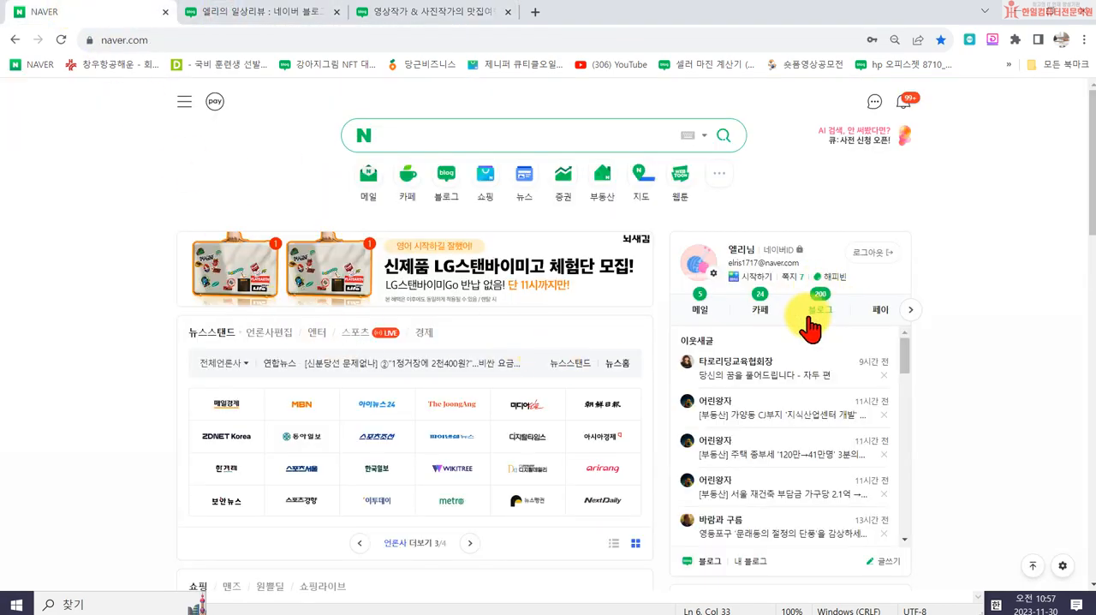
click(1087, 10)
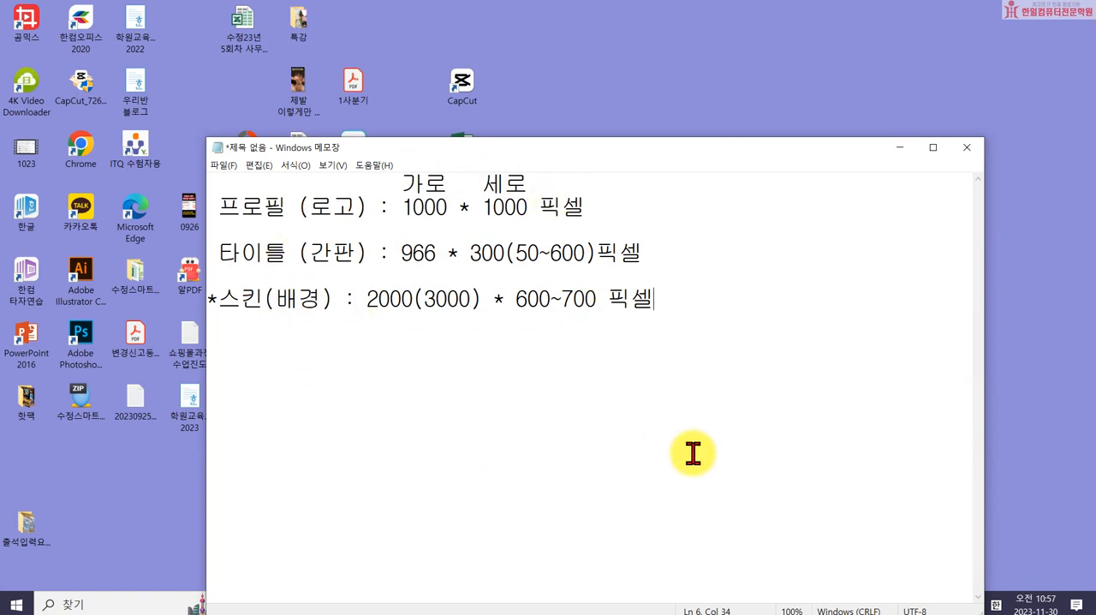
- Highlight the profile and title size lines in the Notepad notes and place the cursor after the skin size line
drag(220, 208, 709, 258)
click(715, 258)
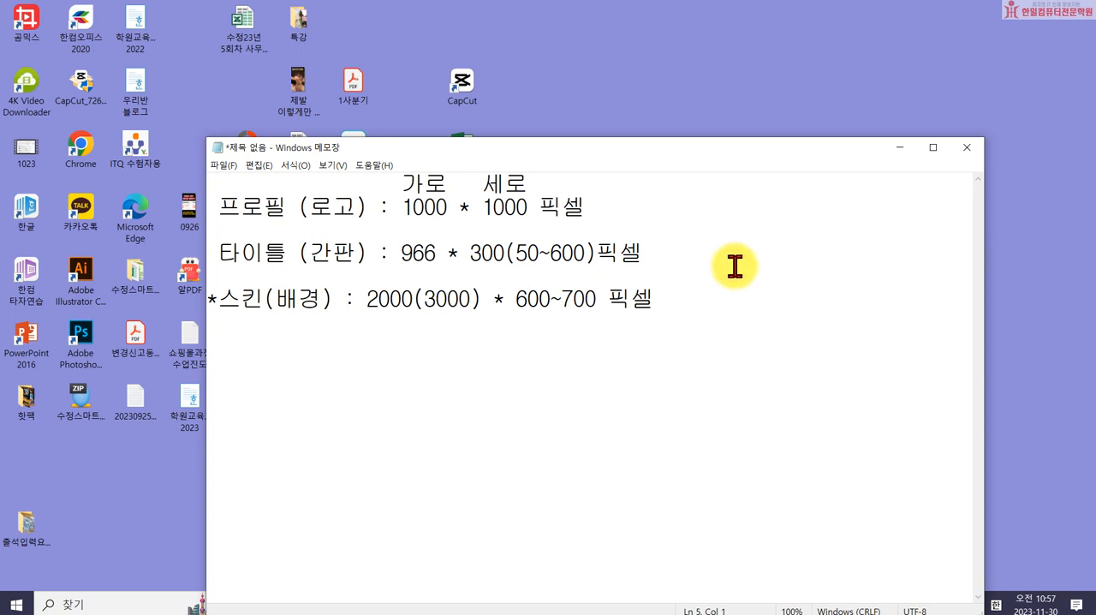
click(691, 310)
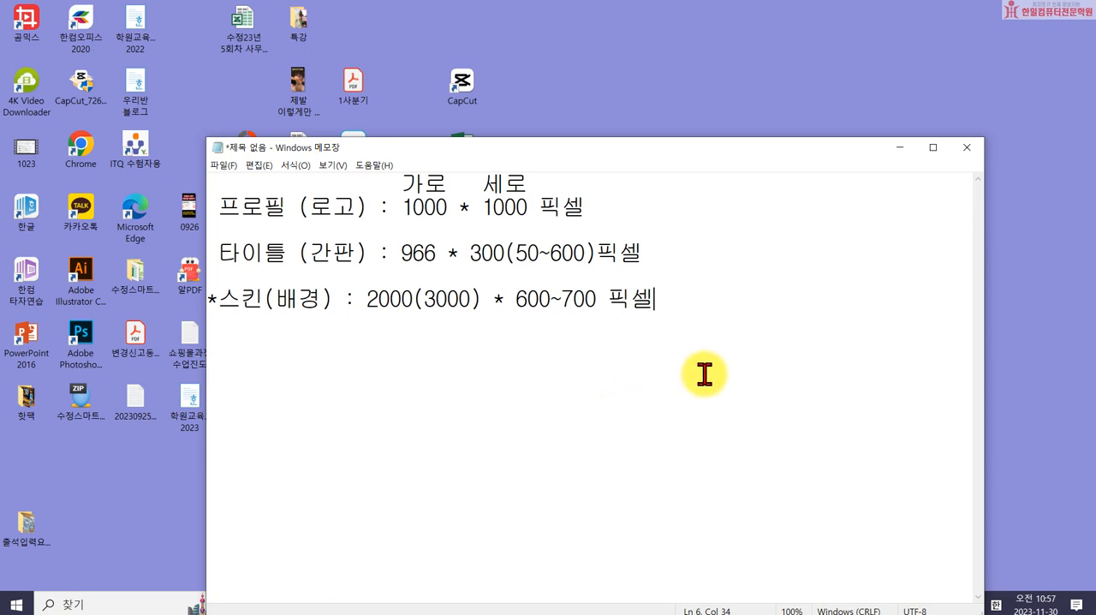
- Add the line "미리캔버스 저장 .png" below the skin size in the notes, leaving one blank line between them
key(Return)
key(Return)
text(미리캔)
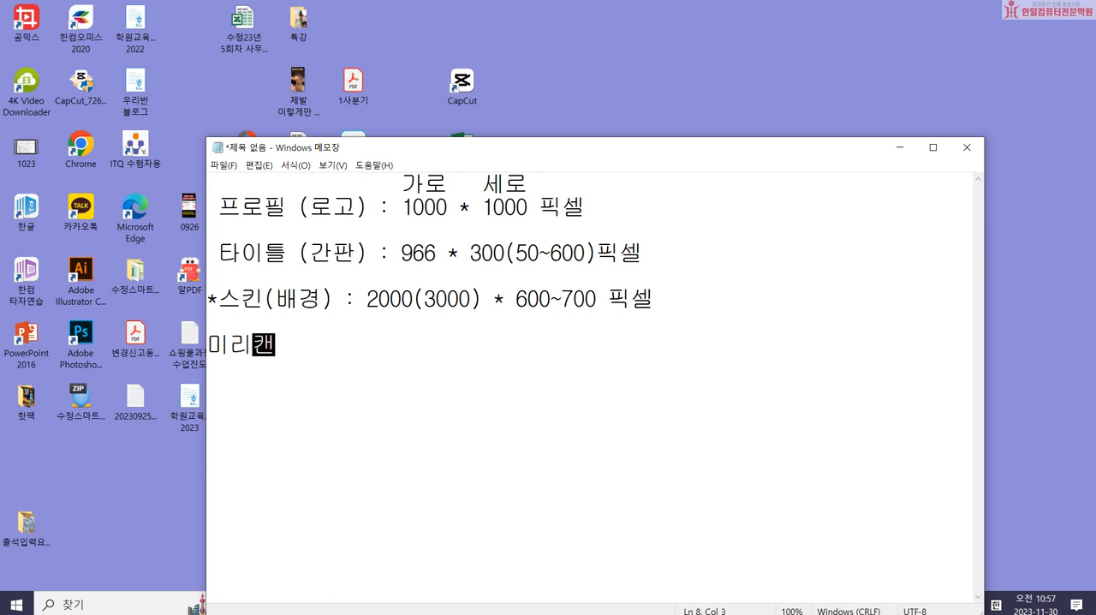
text(버스 저장)
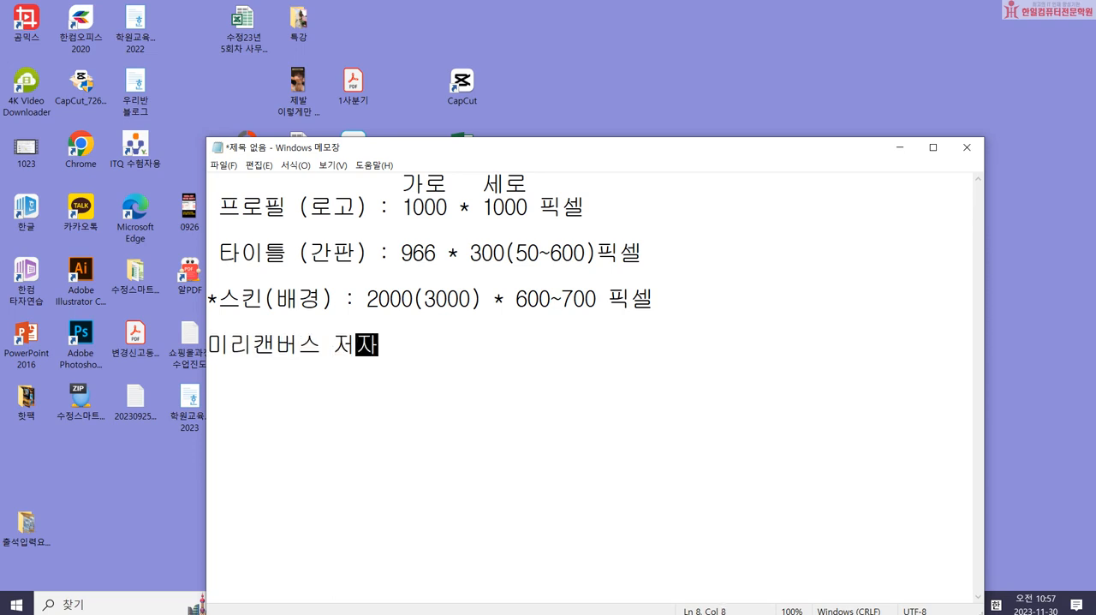
text( .pj)
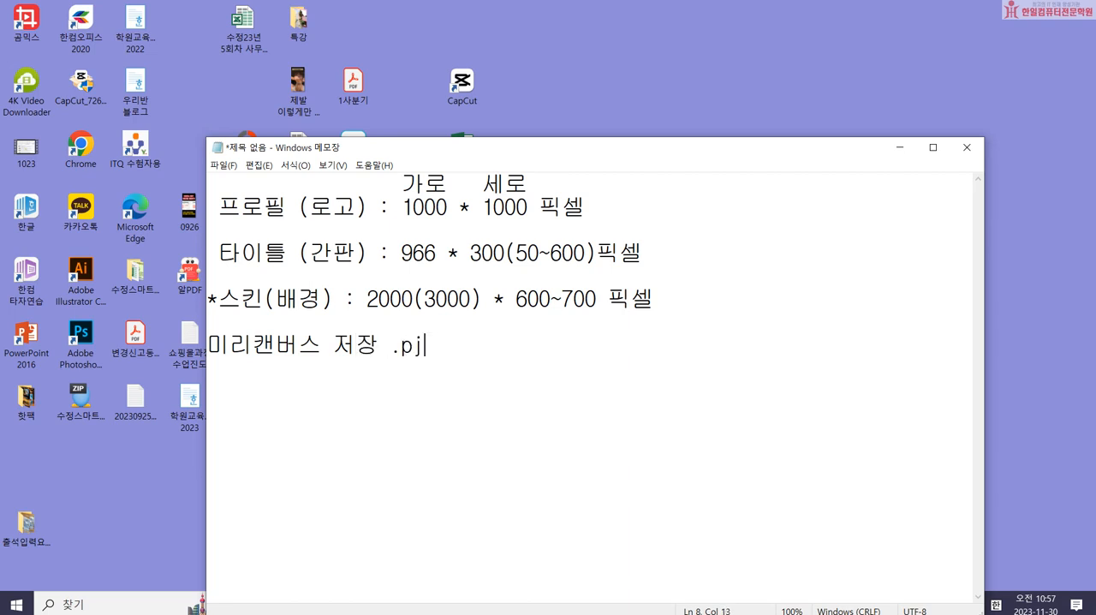
key(BackSpace)
text(ng)
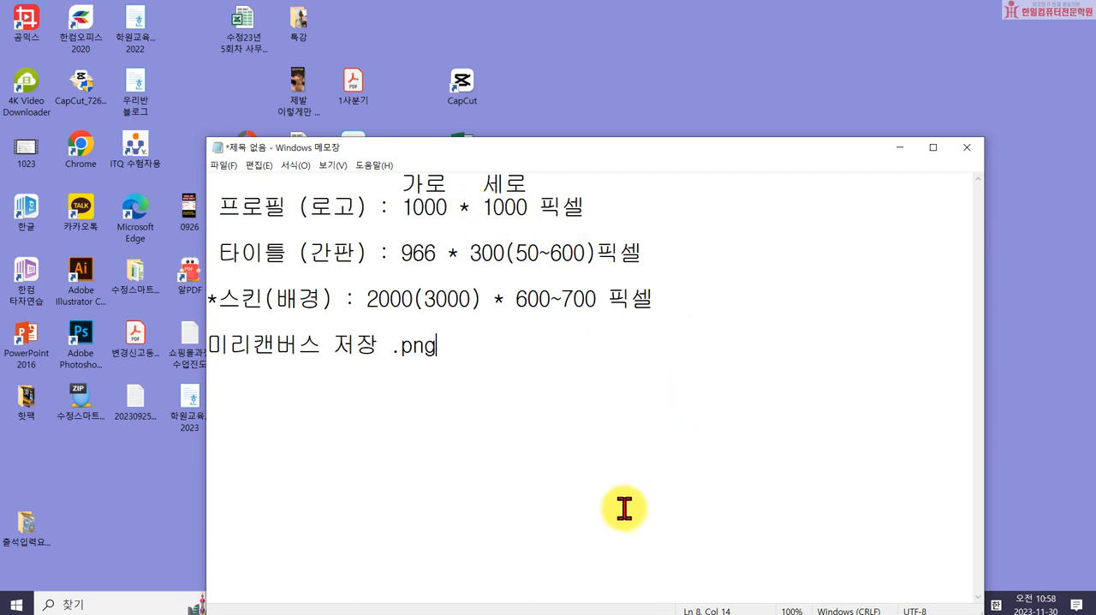
- Switch to Chrome and open the Google homepage by searching for "구글"
click(257, 604)
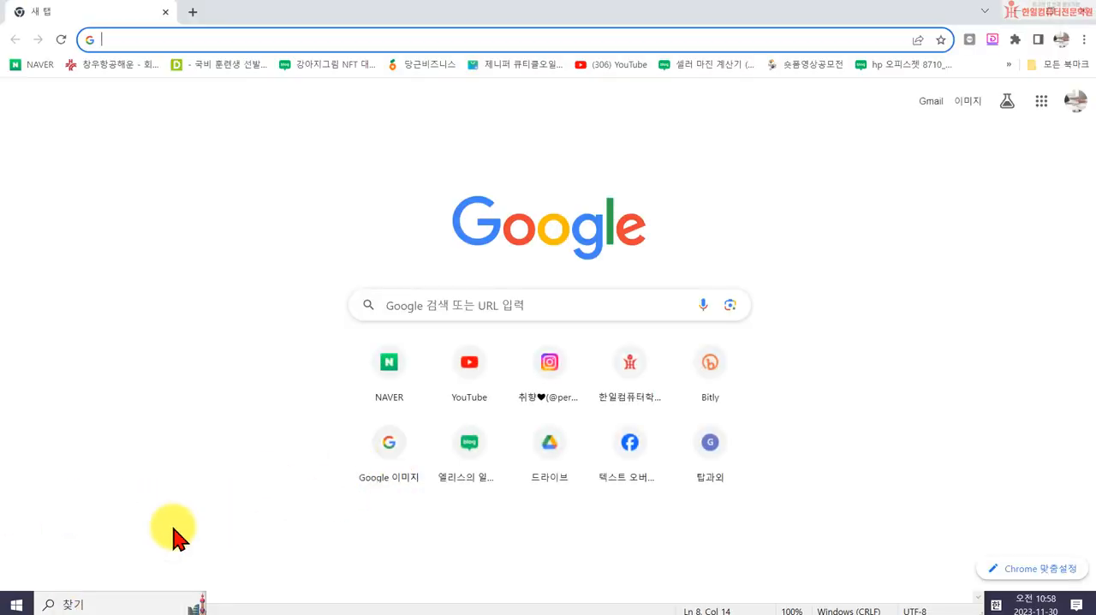
click(397, 369)
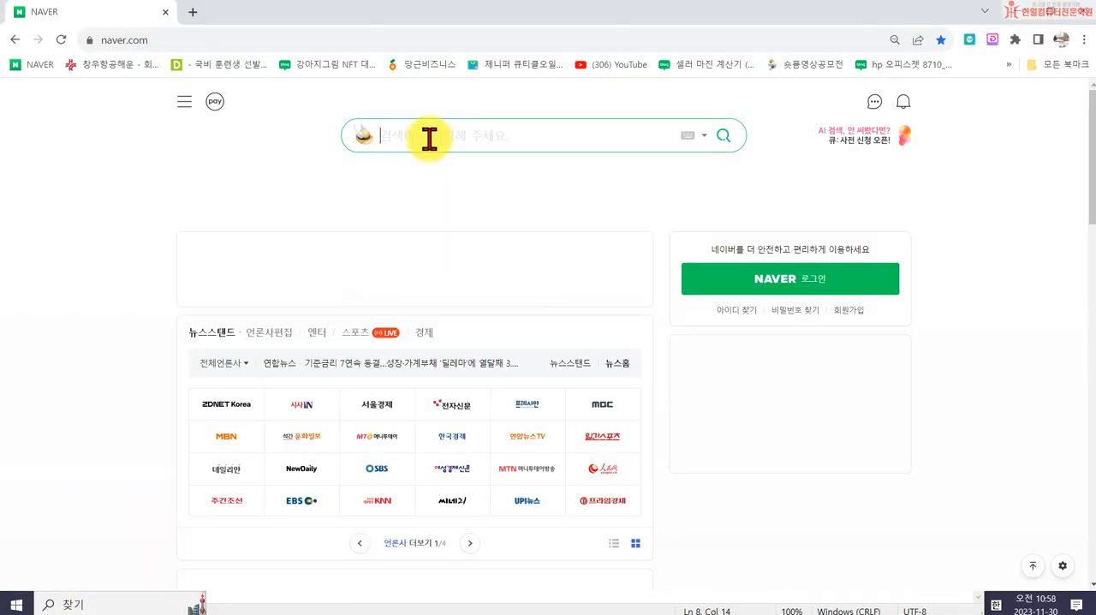
text(프)
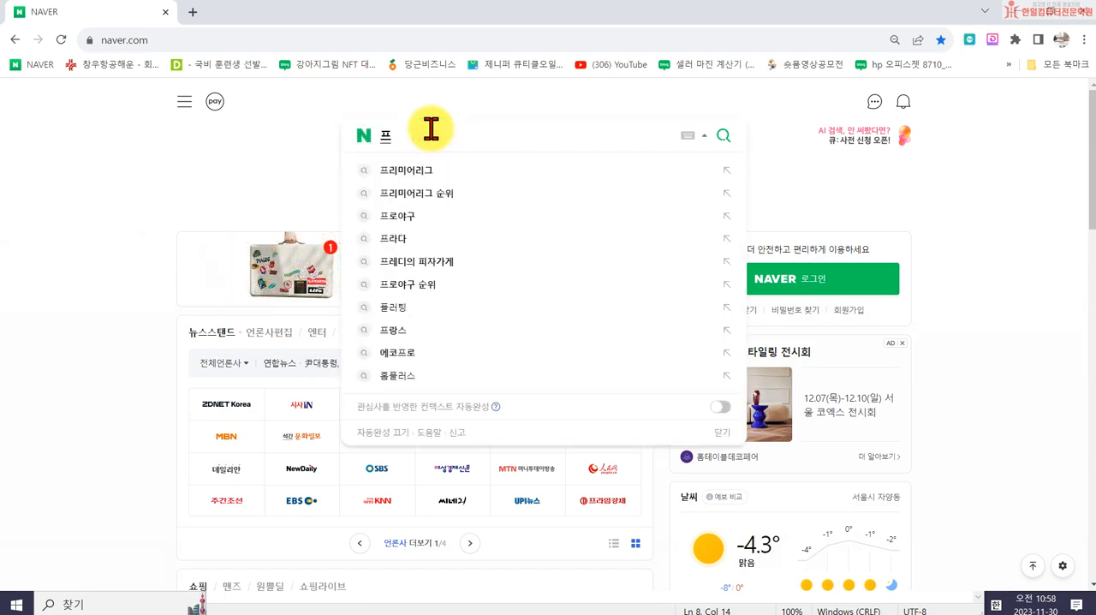
key(BackSpace)
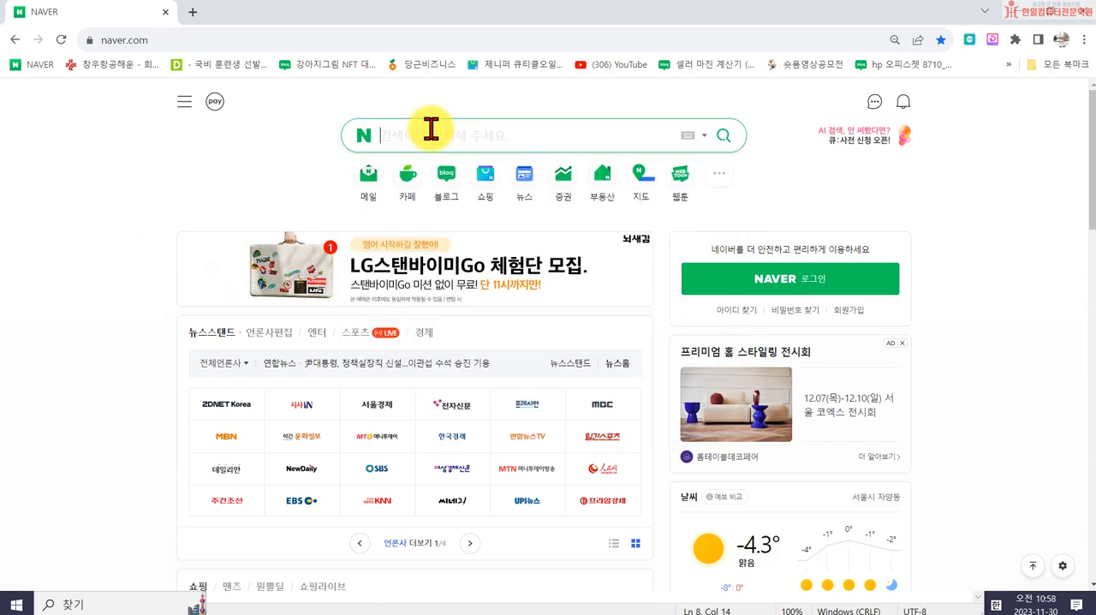
click(391, 43)
text(구글)
key(Return)
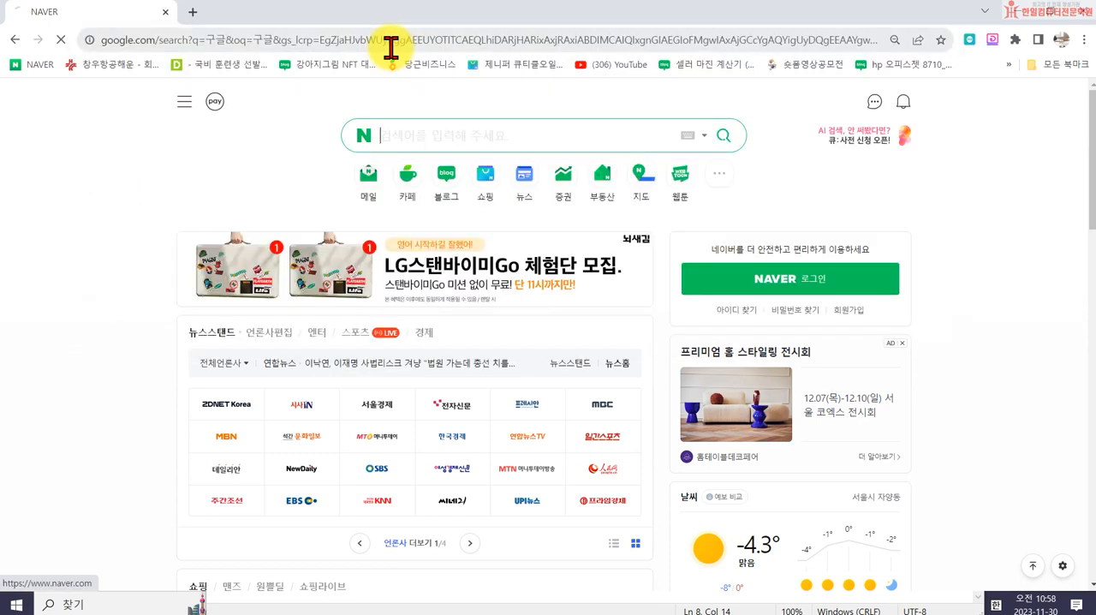
click(169, 248)
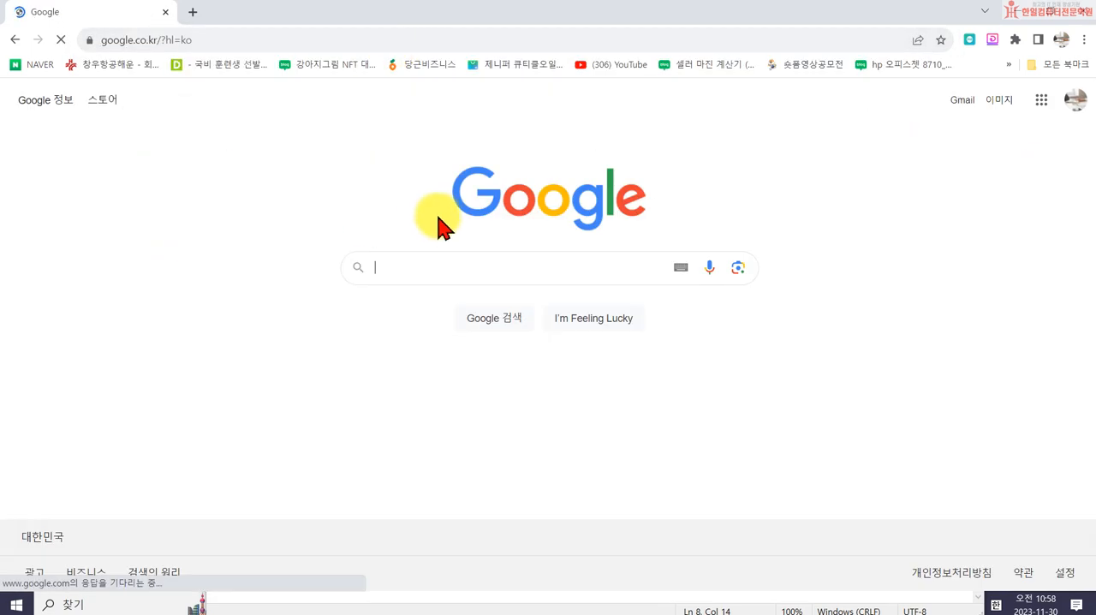
- Search Google for "플래티콘" and open the Flaticon website from the results
text(ㅍ)
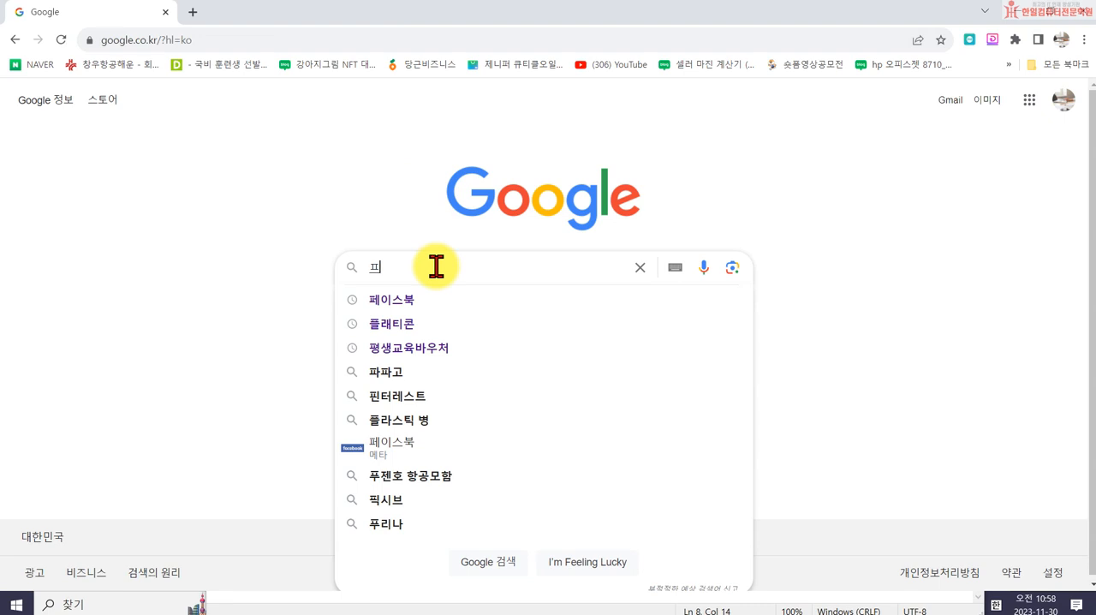
text(플래티콘)
key(Return)
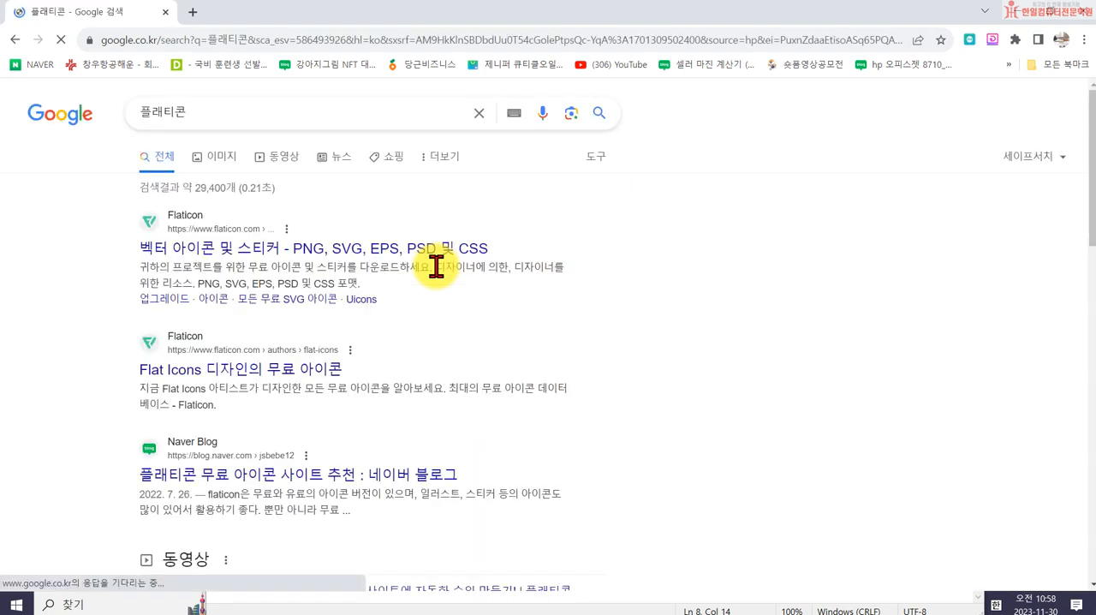
click(174, 227)
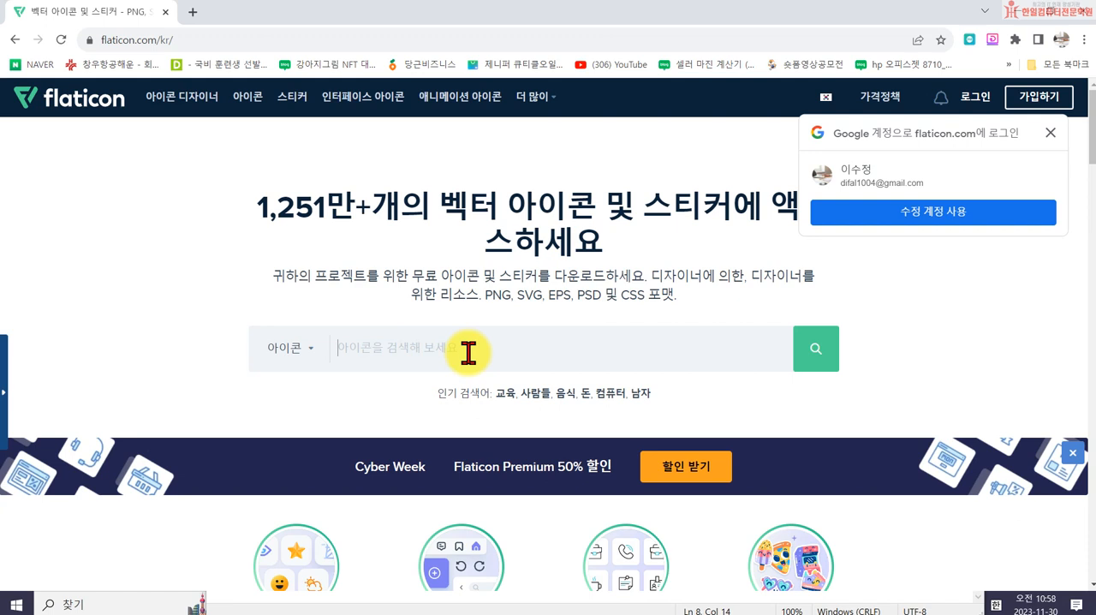
- Search Flaticon for "푸드" icons and browse the results
text(푸드)
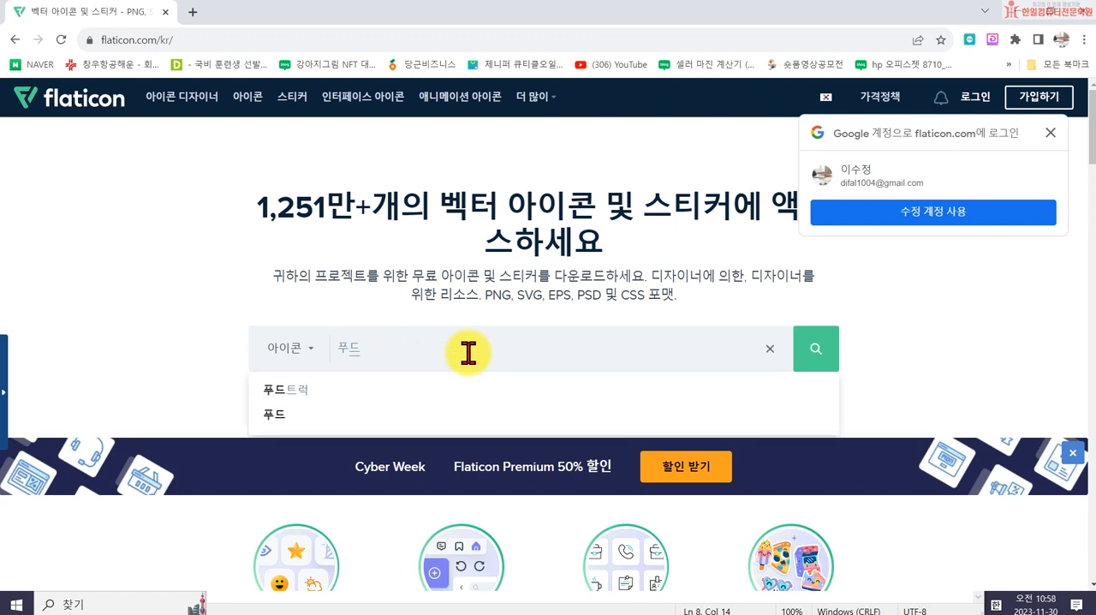
click(465, 415)
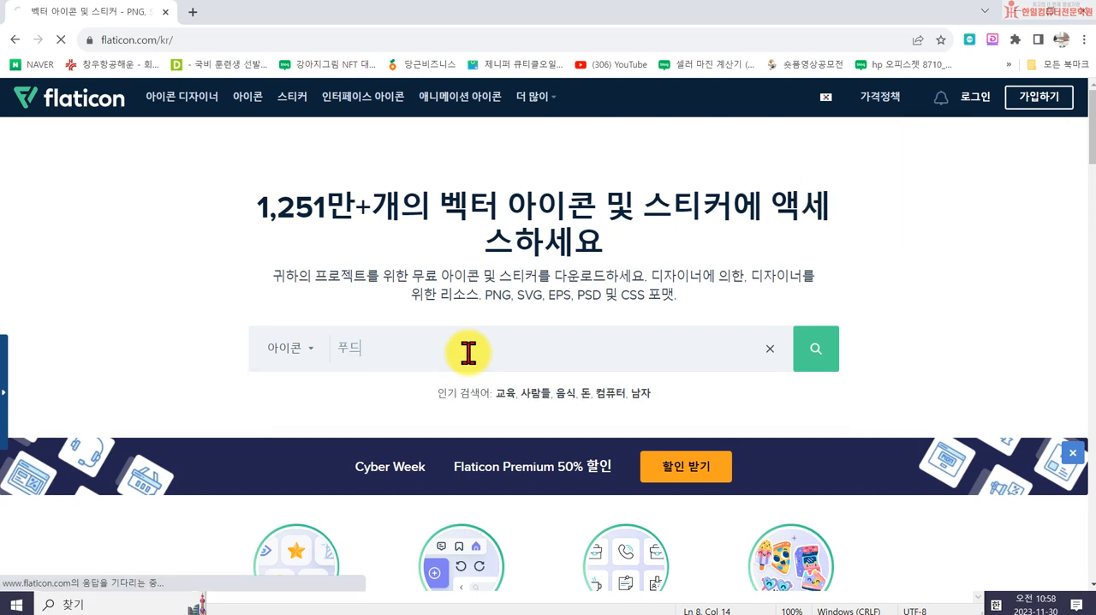
scroll(600, 389, down, 4)
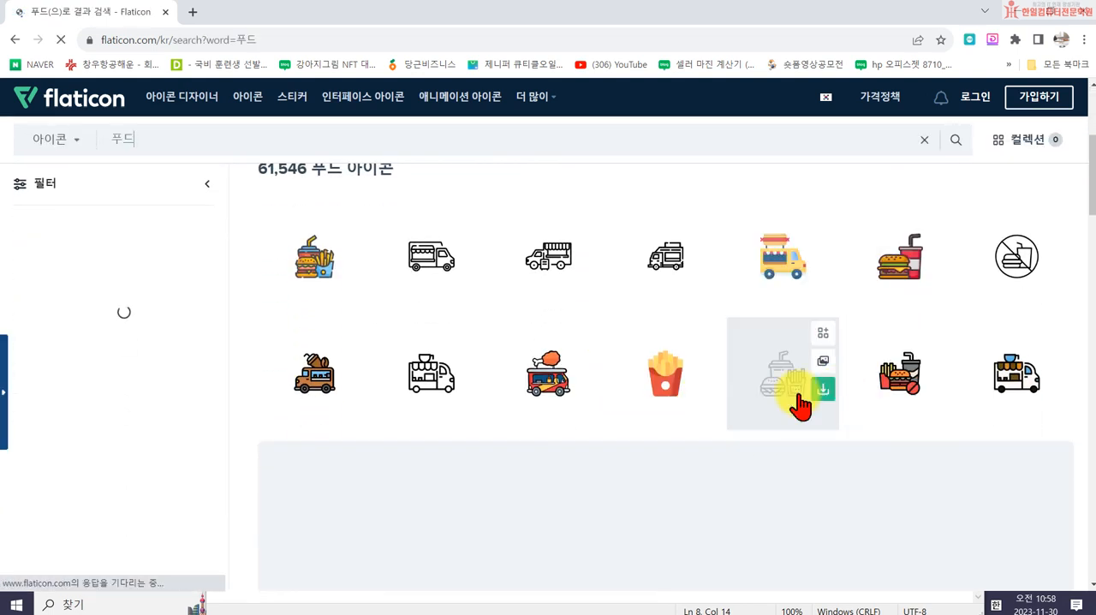
scroll(617, 403, down, 4)
scroll(543, 485, down, 2)
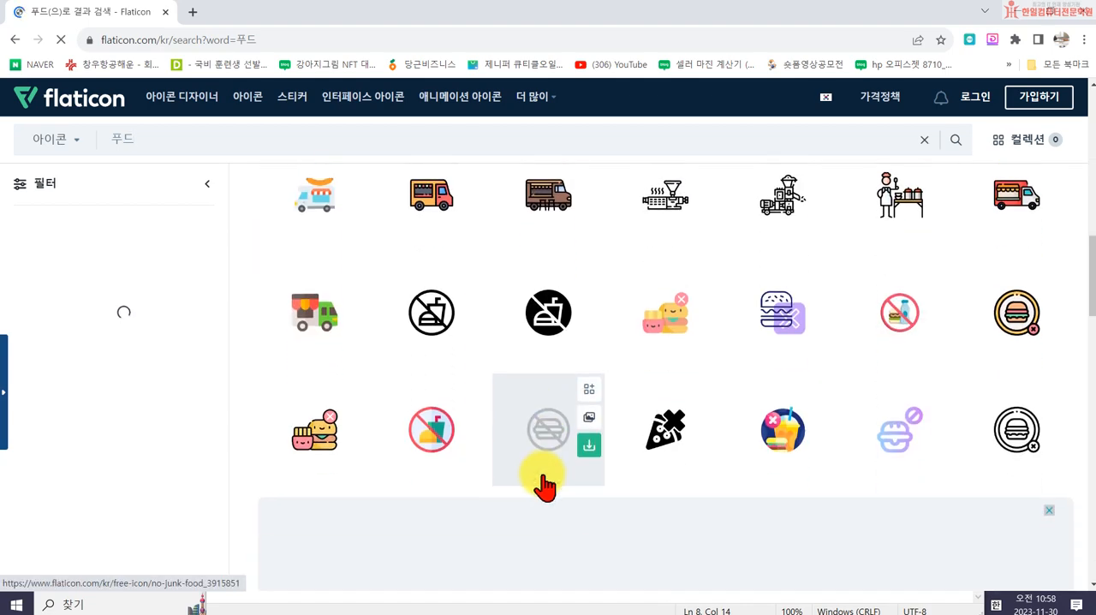
scroll(794, 392, down, 6)
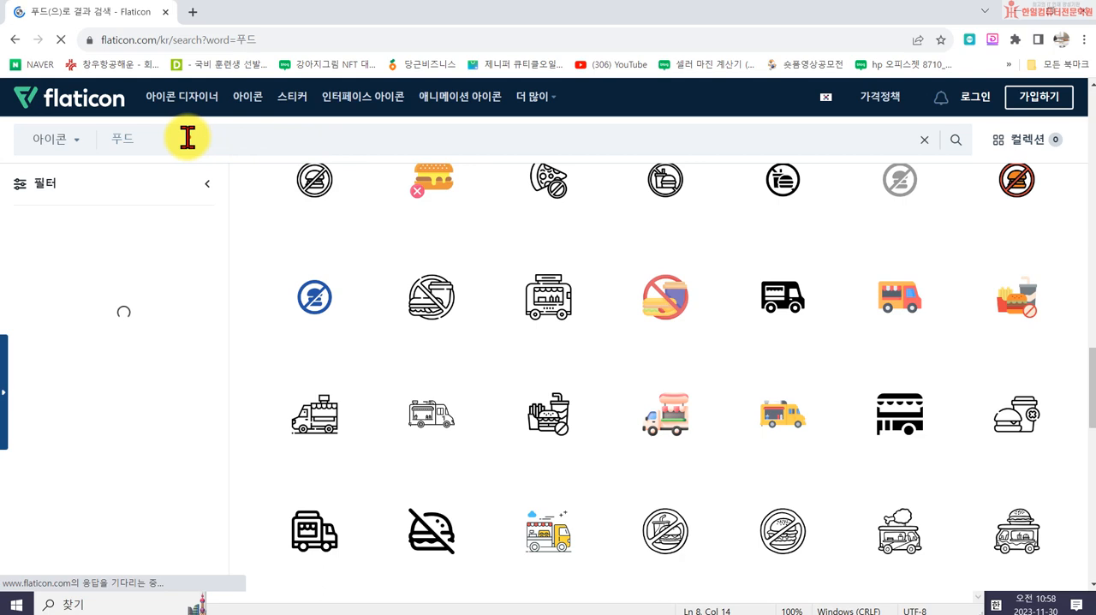
- Search Flaticon for "운동" icons and browse the results to the end of the first page
double_click(197, 130)
text(운동)
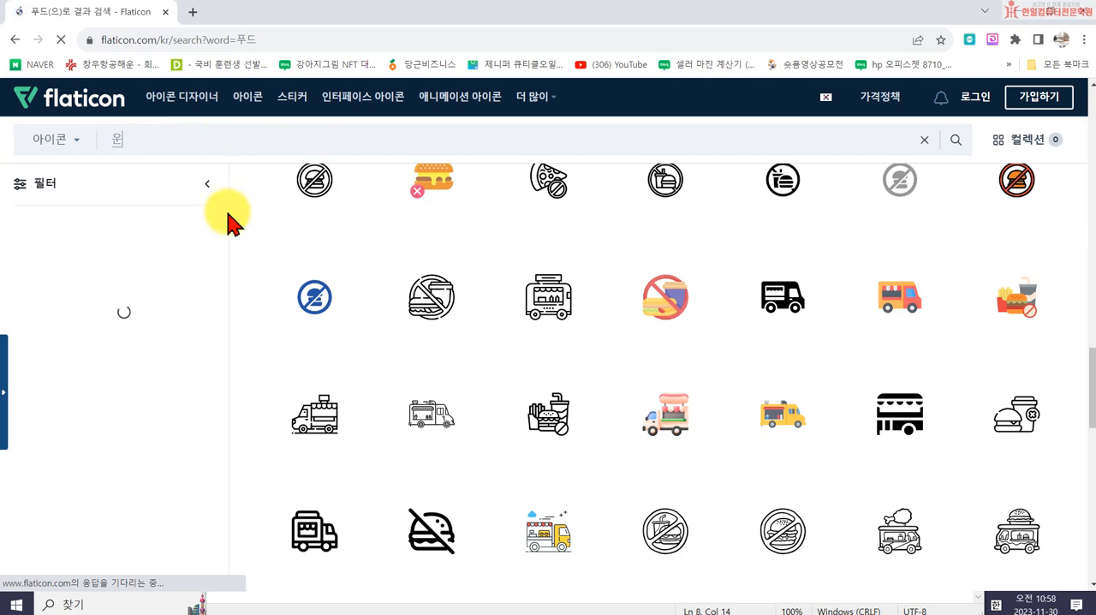
key(Return)
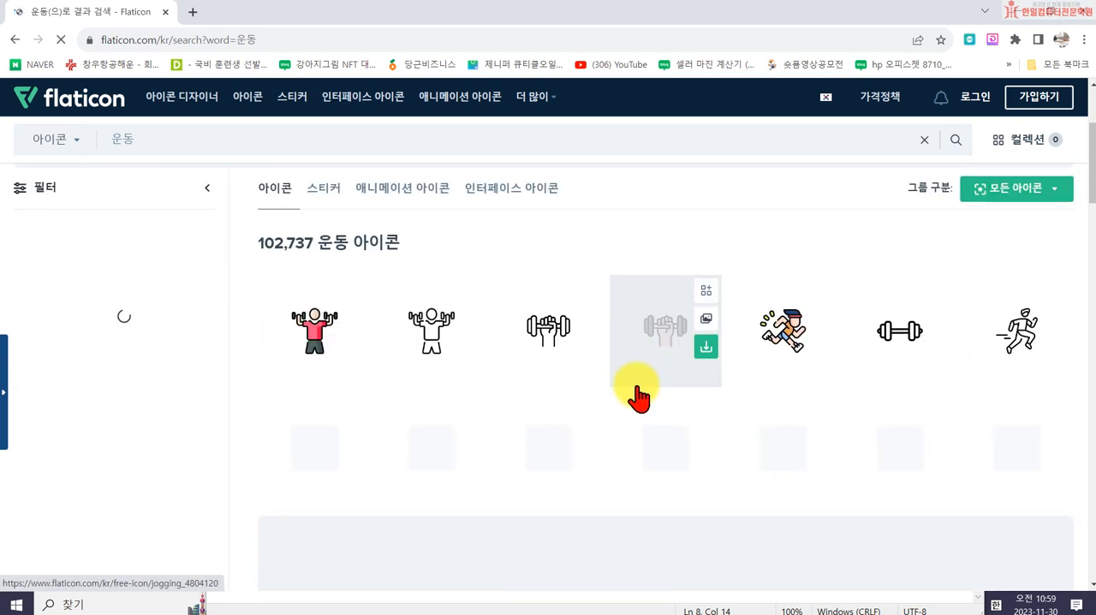
scroll(642, 392, down, 2)
scroll(868, 404, down, 3)
scroll(565, 441, down, 2)
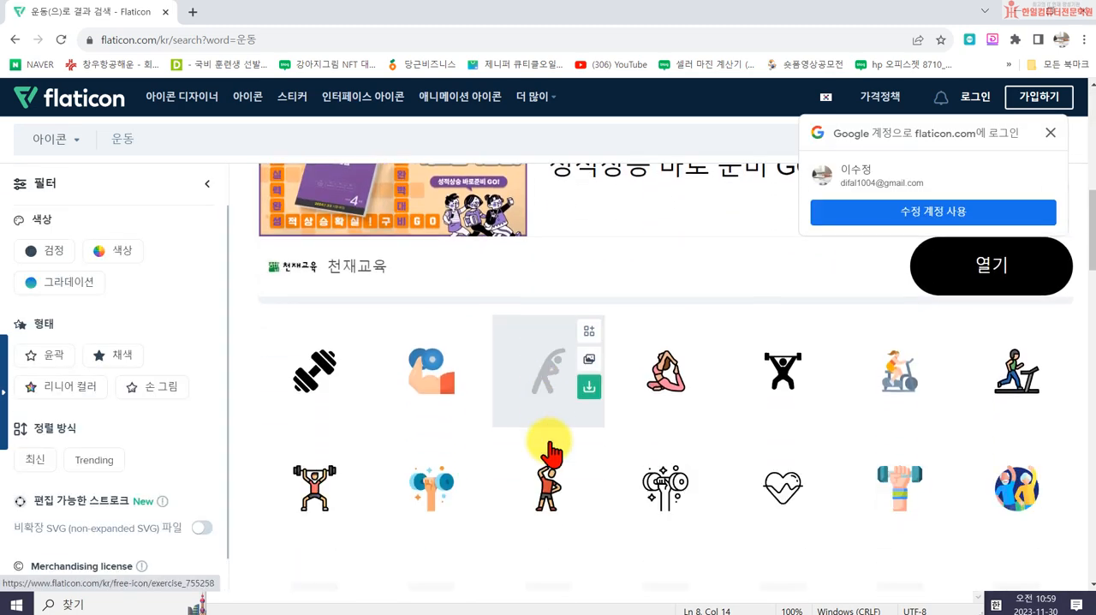
scroll(810, 435, down, 3)
scroll(563, 440, down, 3)
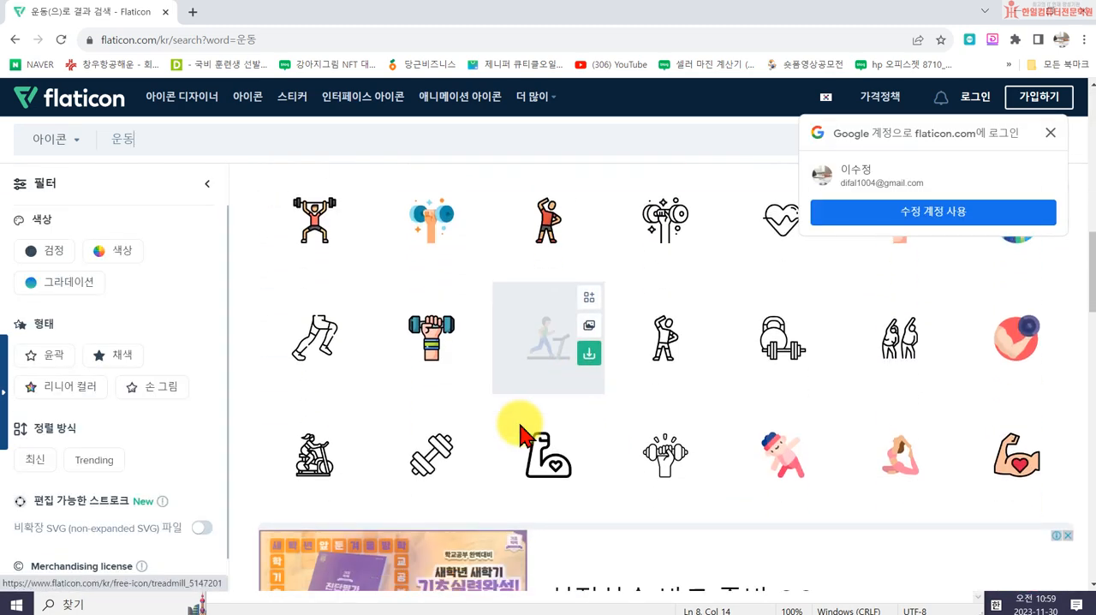
scroll(726, 454, down, 4)
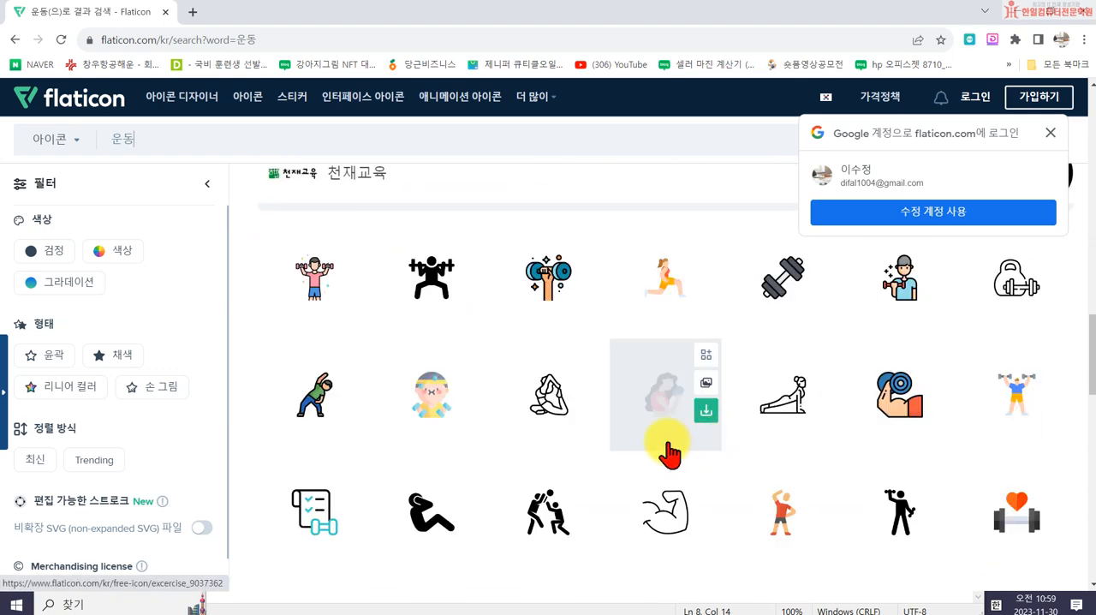
scroll(573, 450, down, 5)
scroll(576, 453, down, 3)
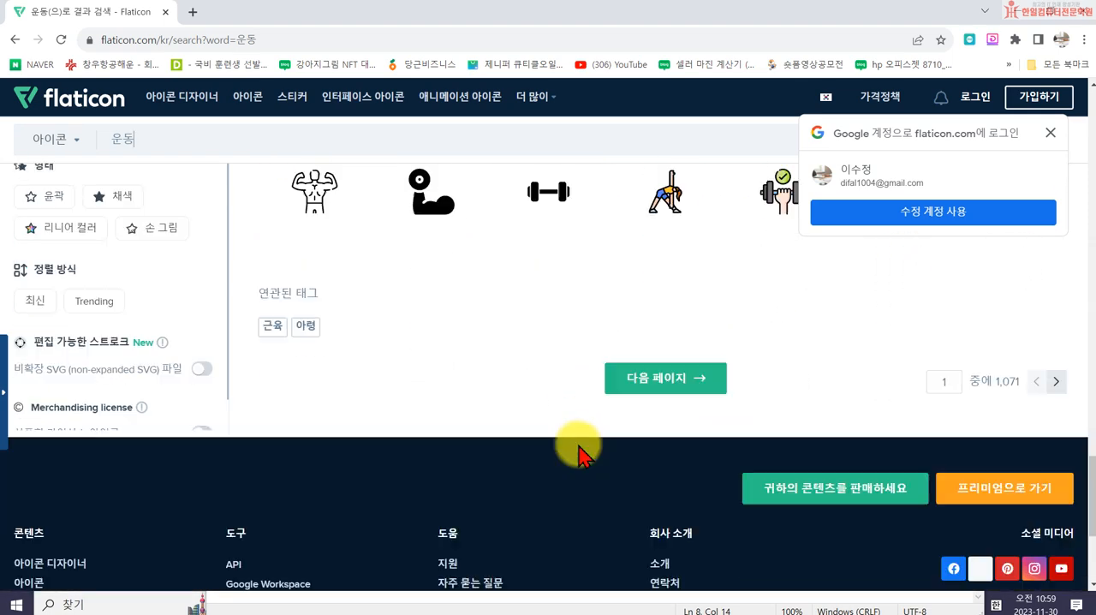
- Browse the second page of Flaticon's "운동" icon results down to its end
click(656, 289)
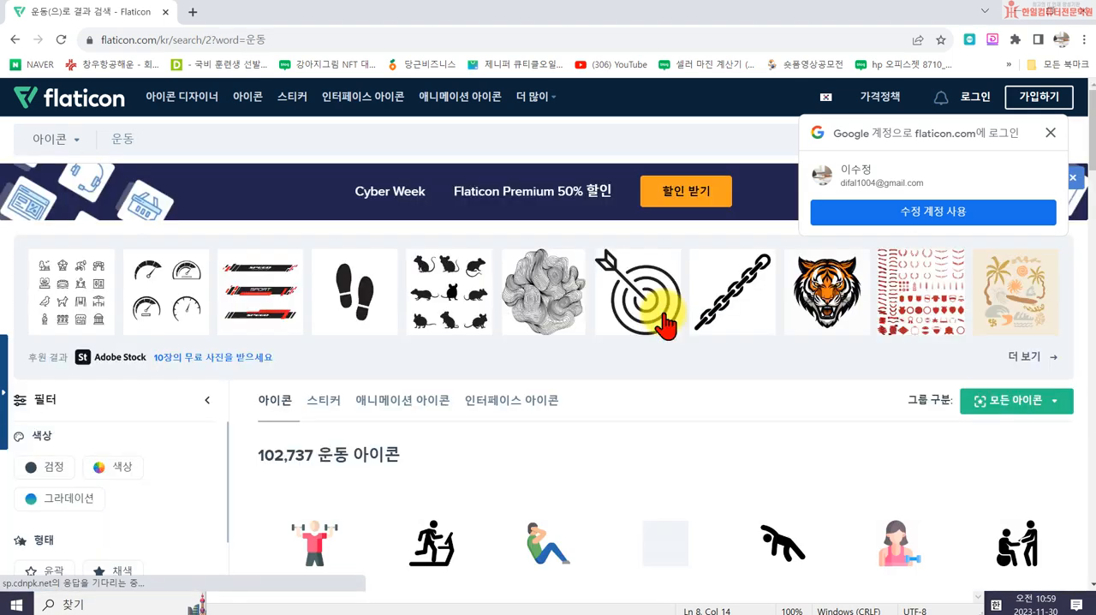
scroll(656, 331, down, 2)
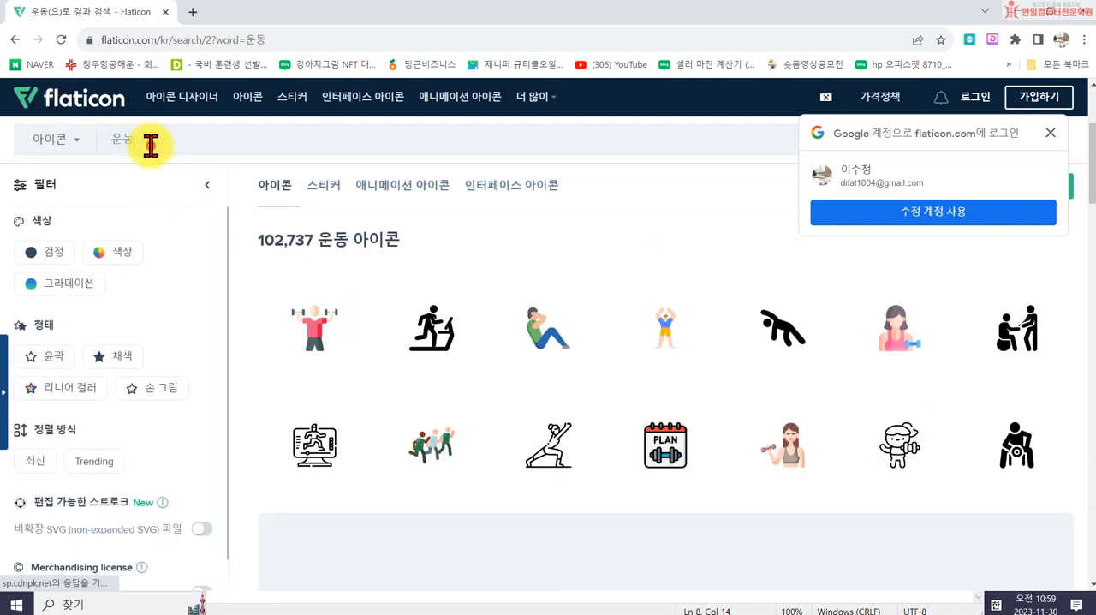
double_click(143, 141)
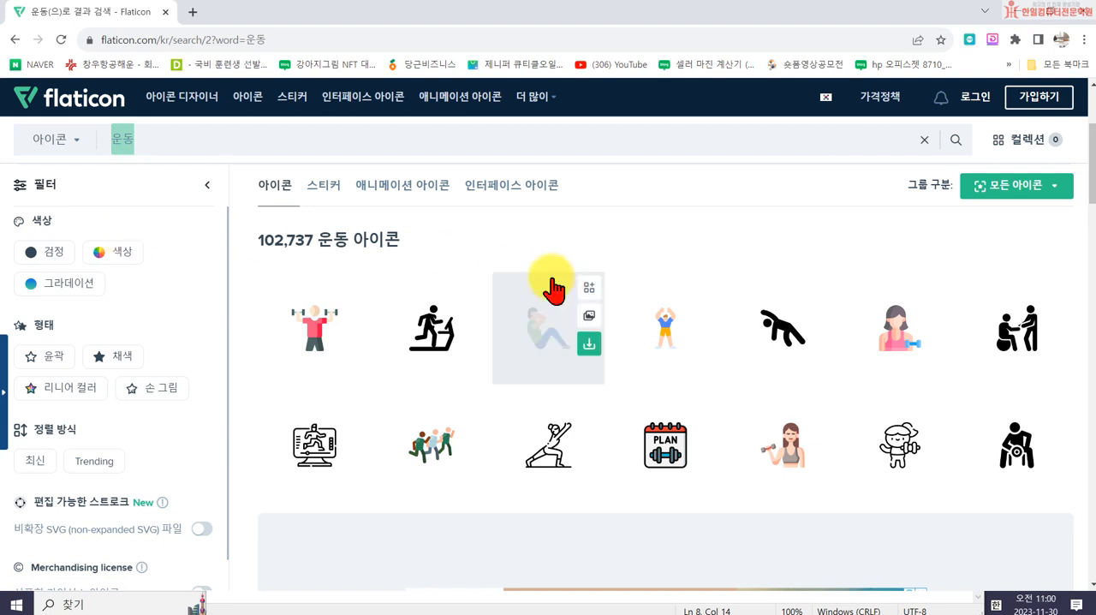
scroll(558, 289, down, 10)
scroll(591, 420, down, 10)
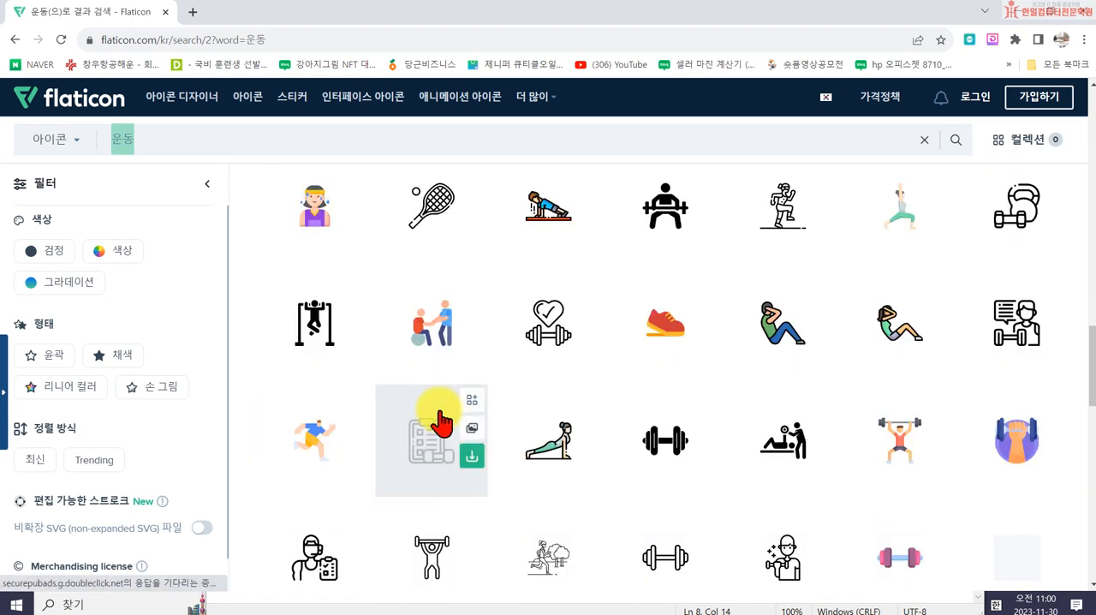
scroll(513, 428, down, 5)
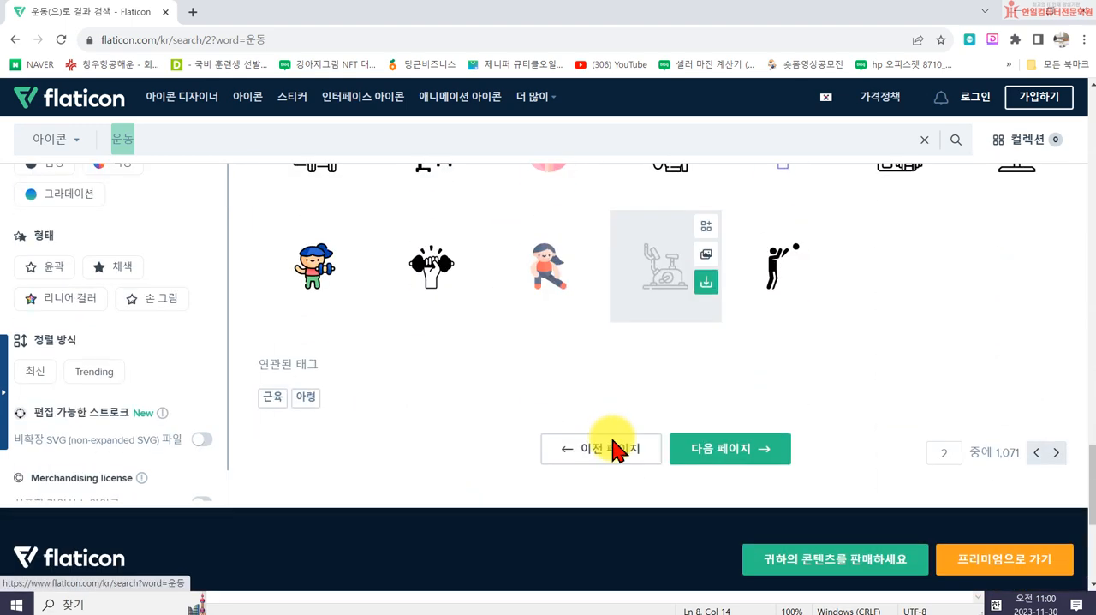
- Go to the third page of the "운동" icon results and look through the icons
click(702, 420)
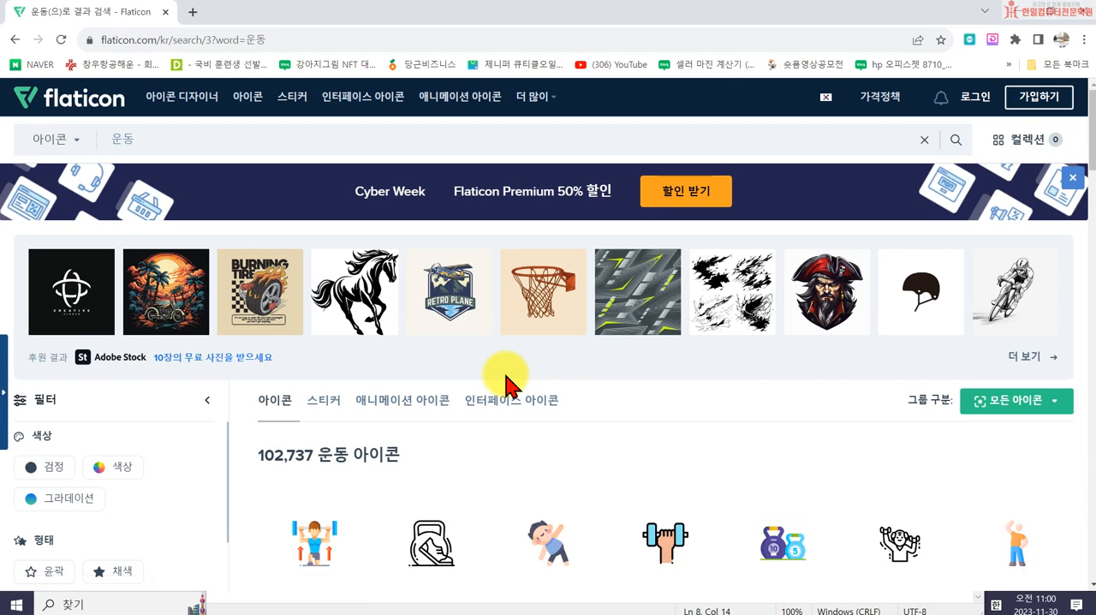
scroll(514, 376, down, 5)
scroll(556, 389, down, 2)
scroll(599, 396, down, 6)
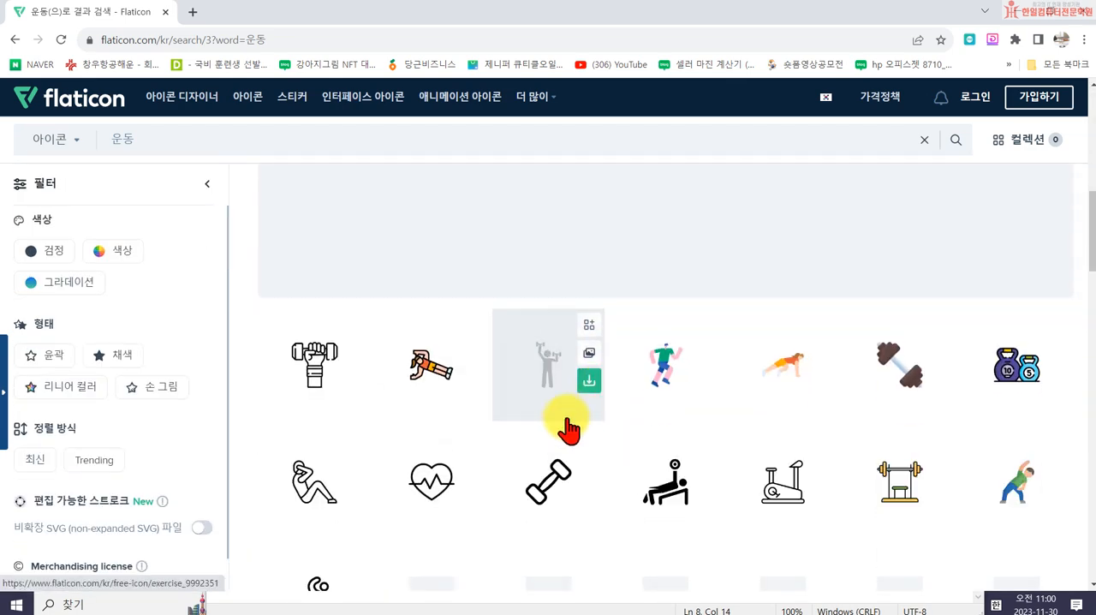
scroll(548, 439, down, 5)
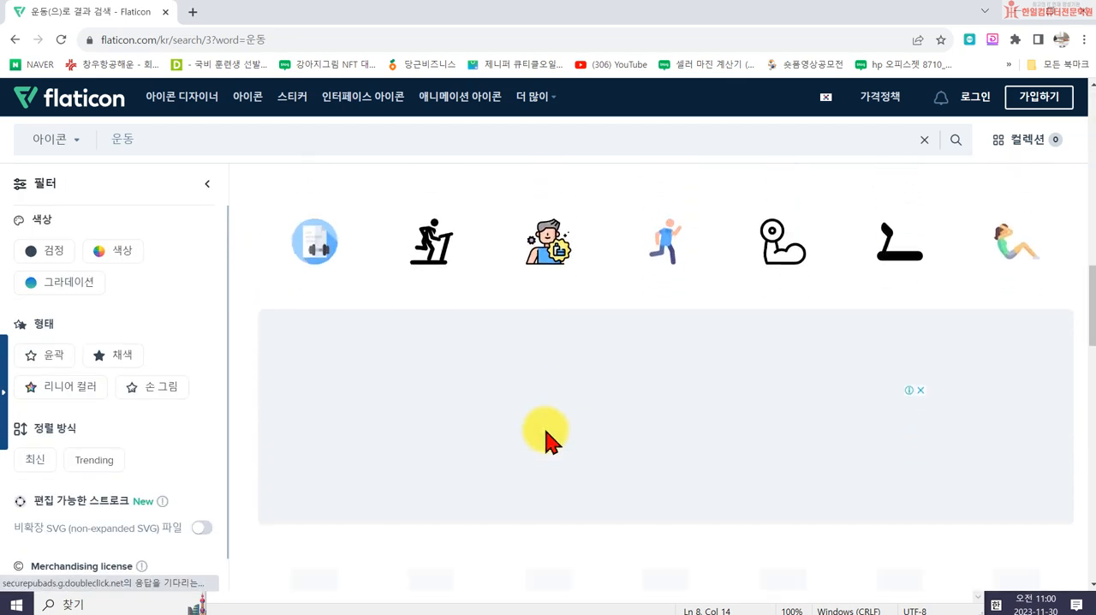
scroll(595, 469, down, 4)
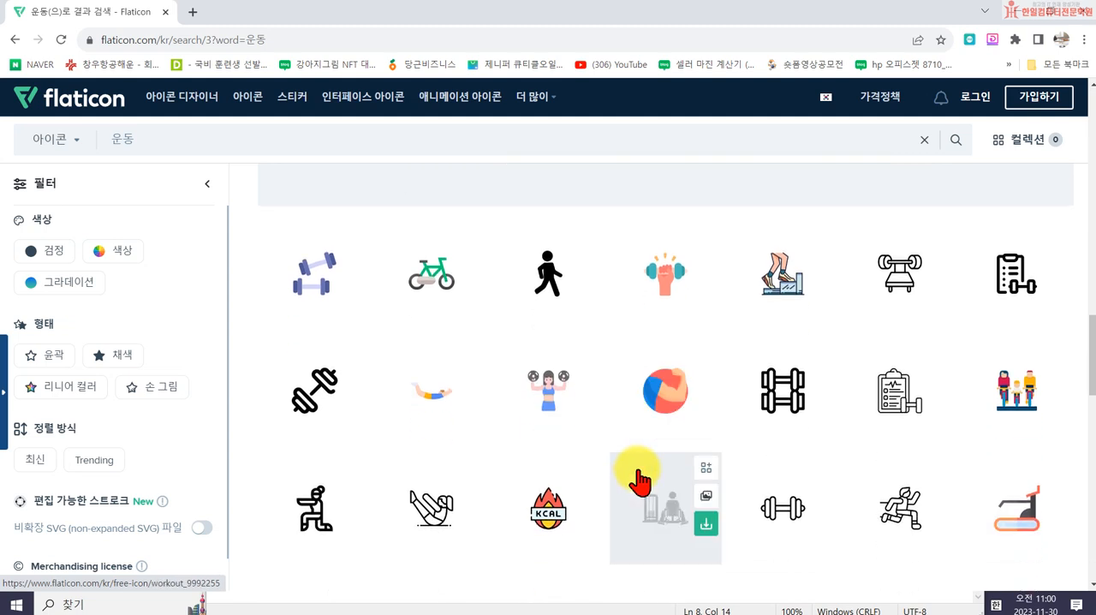
scroll(589, 486, down, 3)
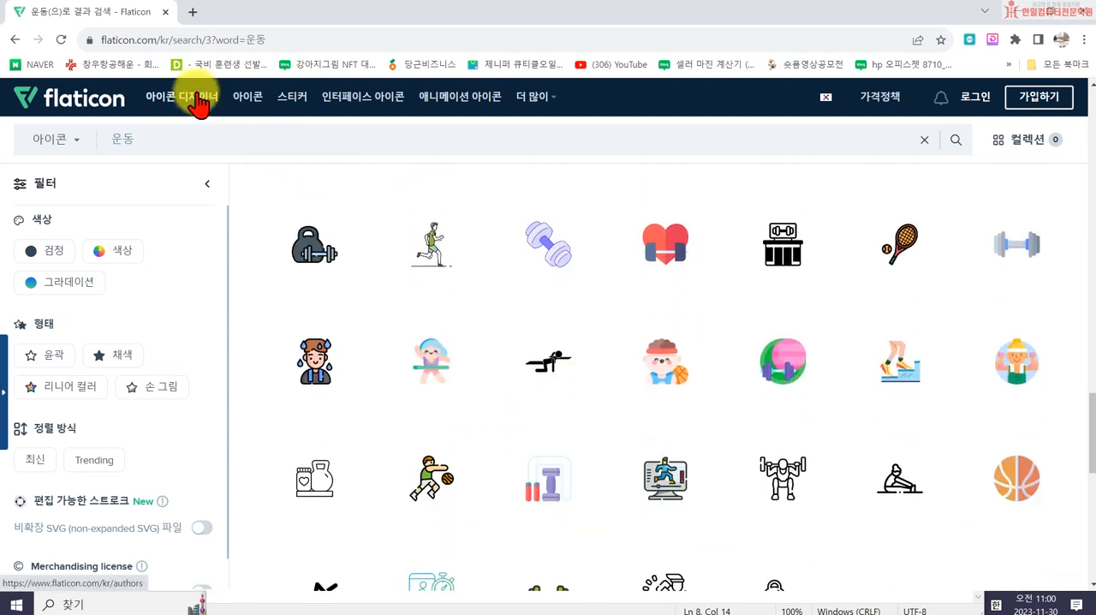
- Search Flaticon for "뷰티" icons and browse the first page of results to its end
double_click(171, 137)
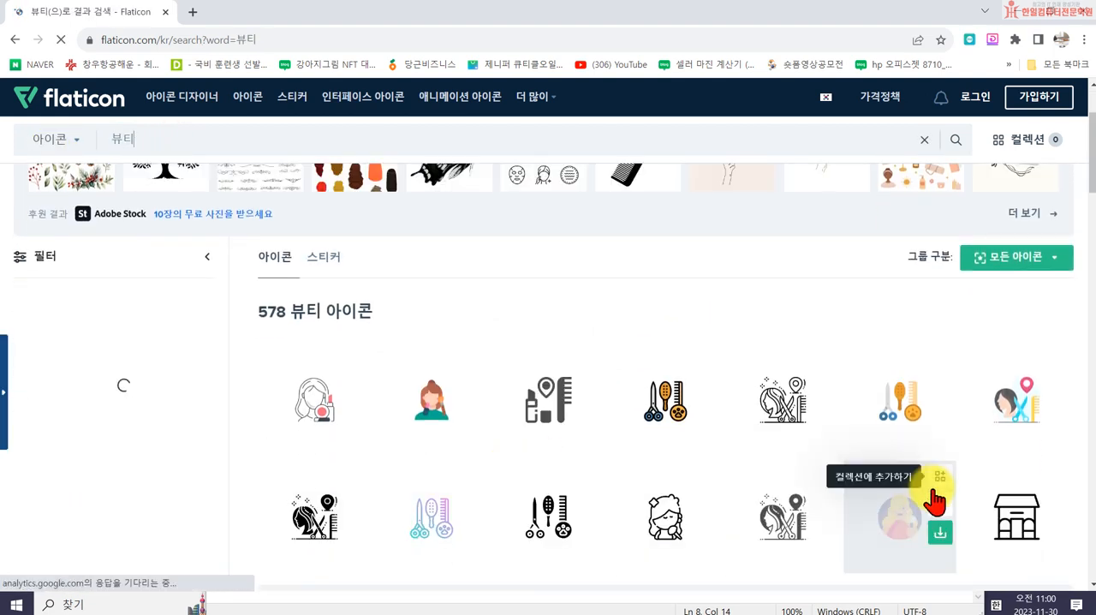
scroll(570, 433, down, 2)
scroll(942, 428, down, 5)
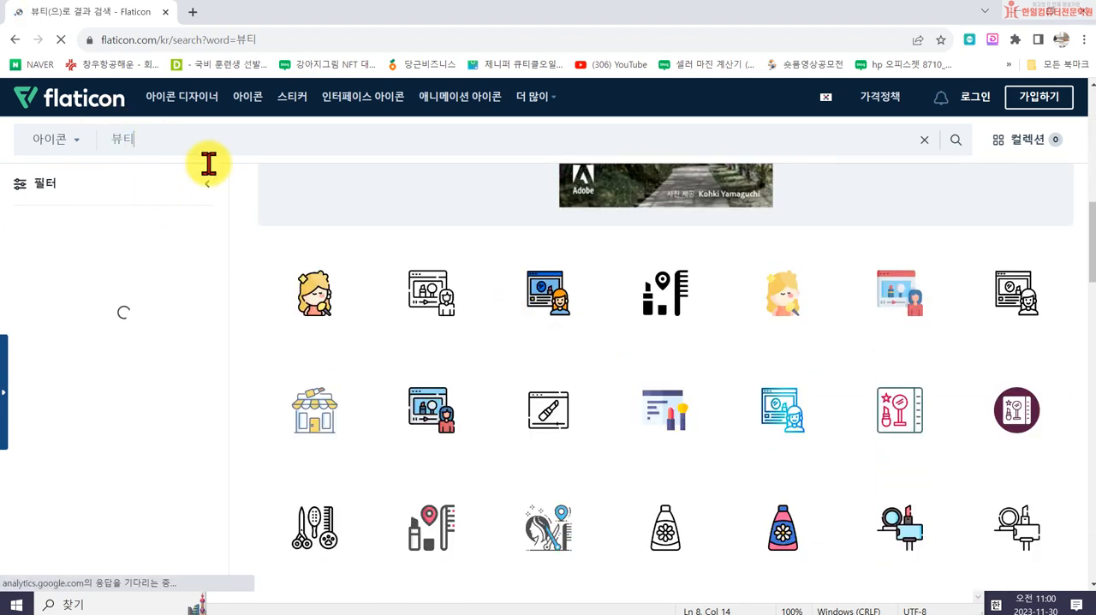
scroll(634, 409, down, 1)
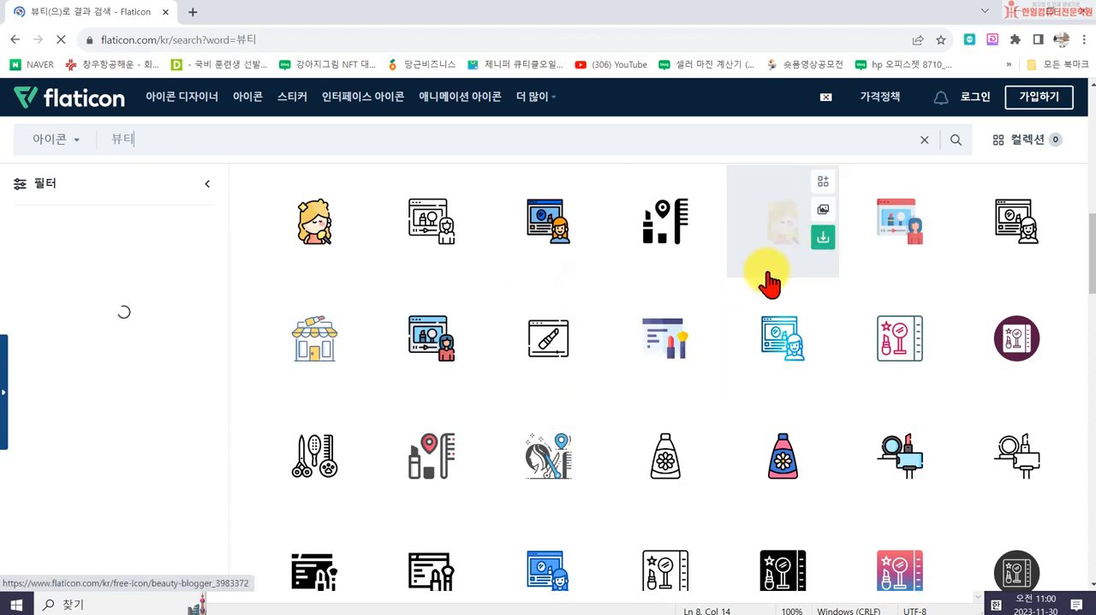
scroll(805, 351, down, 2)
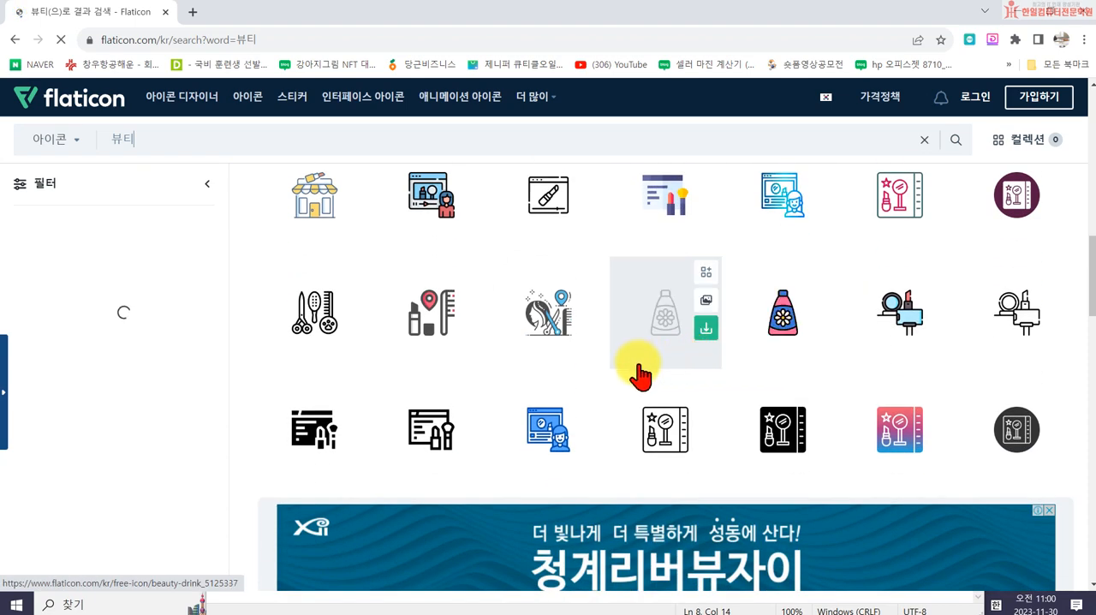
scroll(659, 377, down, 6)
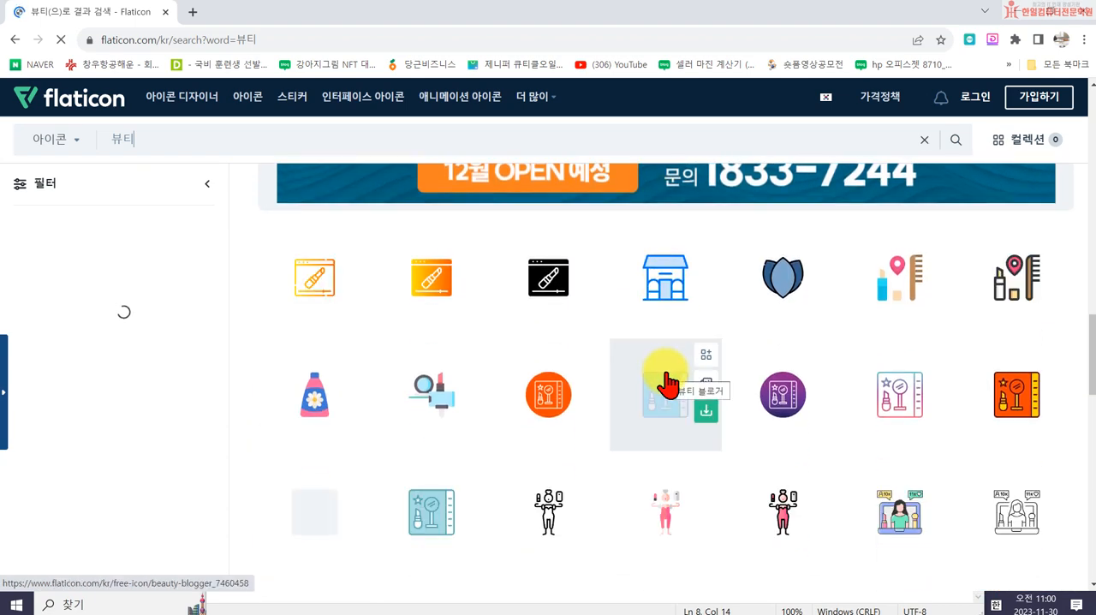
scroll(666, 384, down, 2)
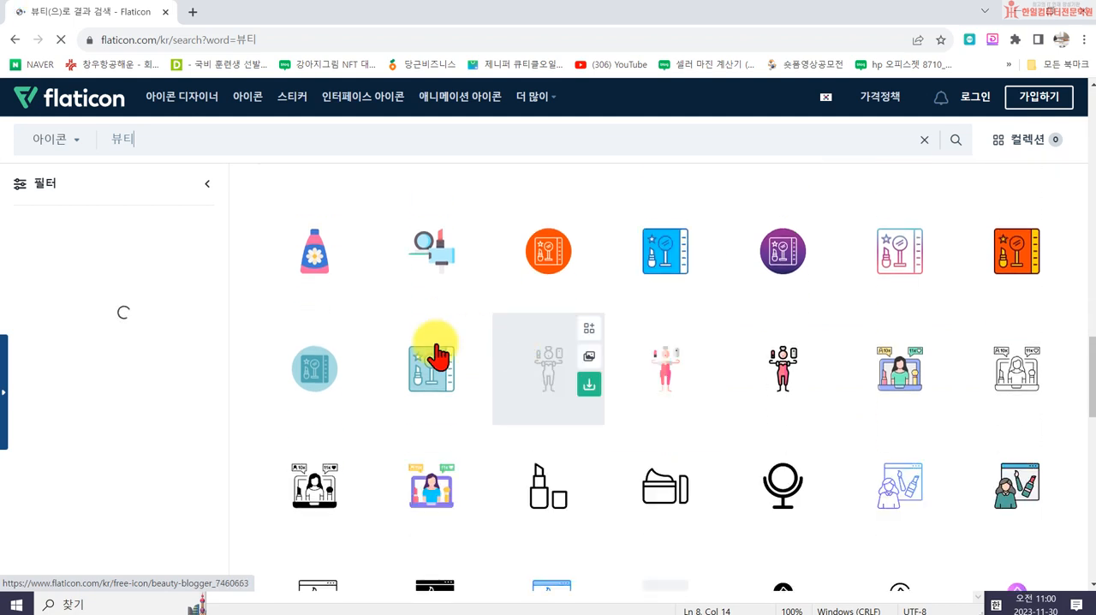
scroll(728, 452, down, 2)
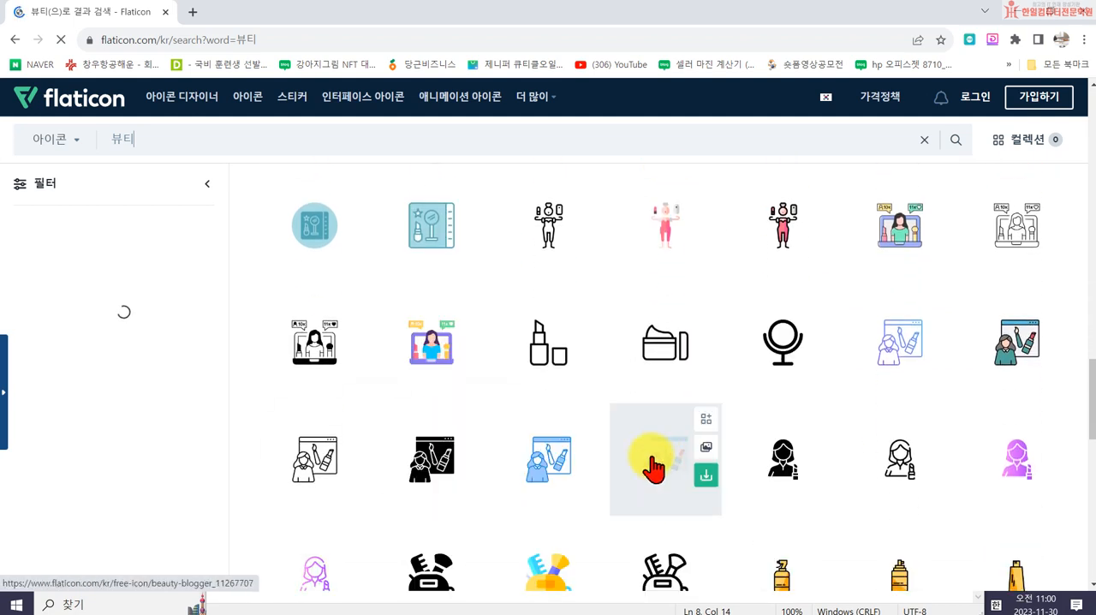
scroll(685, 464, down, 2)
scroll(784, 484, down, 1)
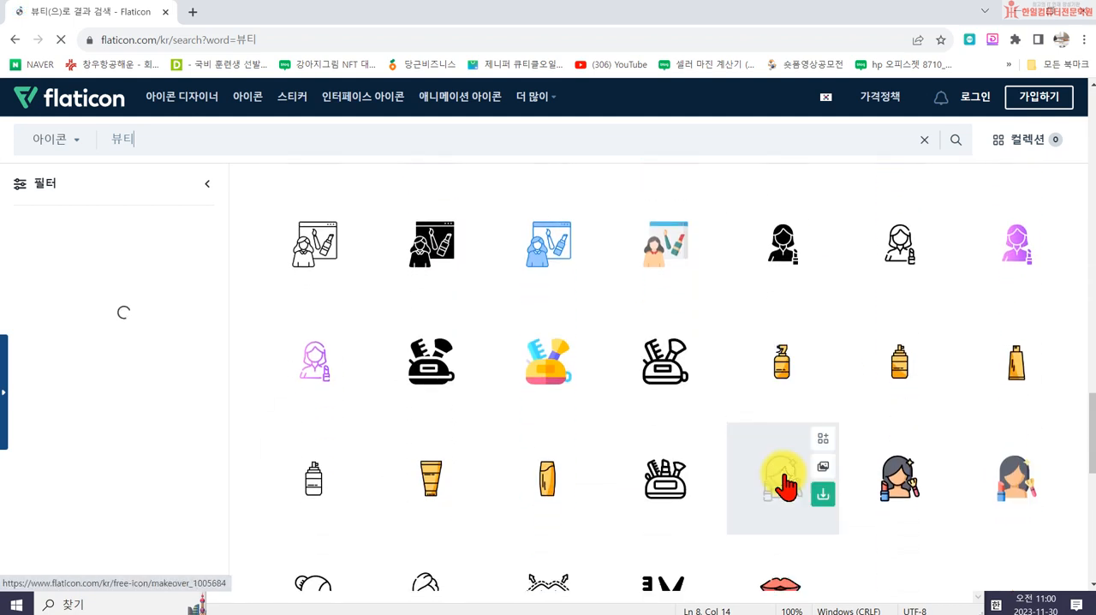
scroll(827, 466, down, 1)
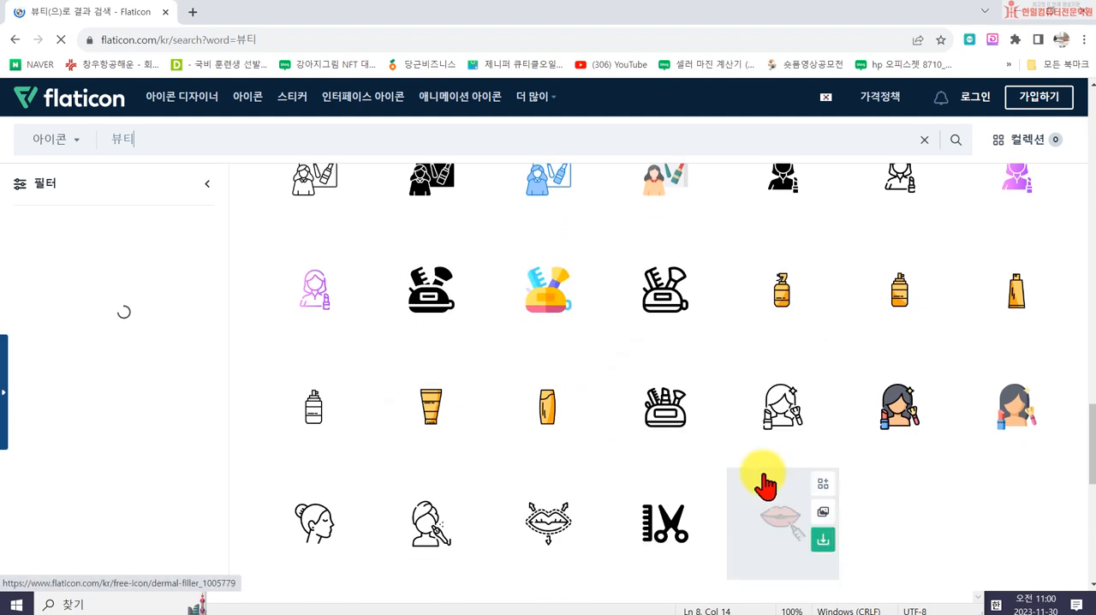
scroll(845, 467, down, 2)
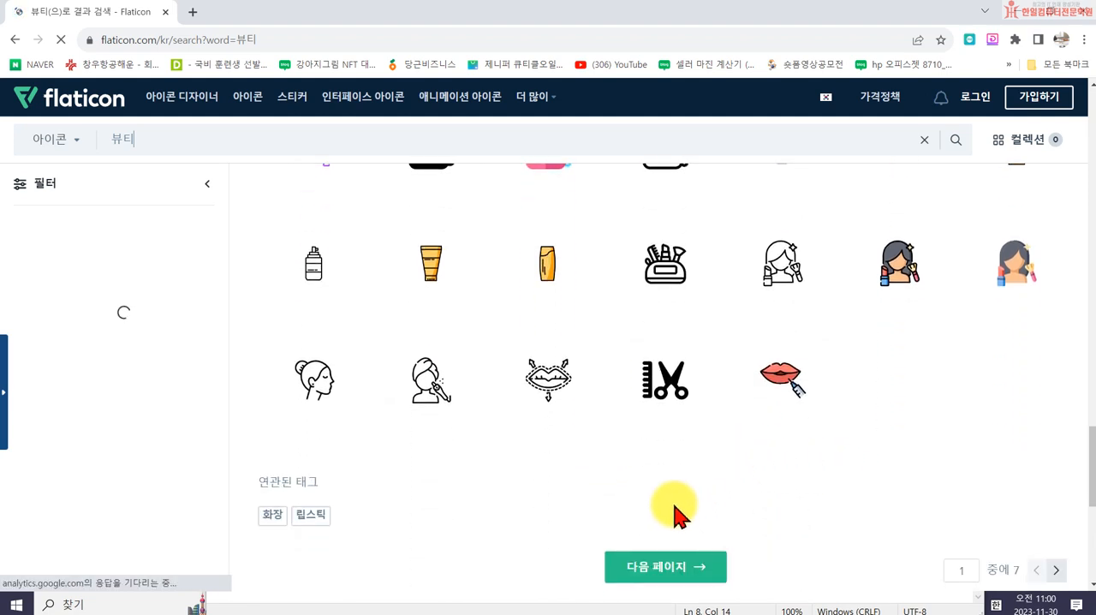
- Go to the second page of the "뷰티" icon results and look through the icons
click(683, 566)
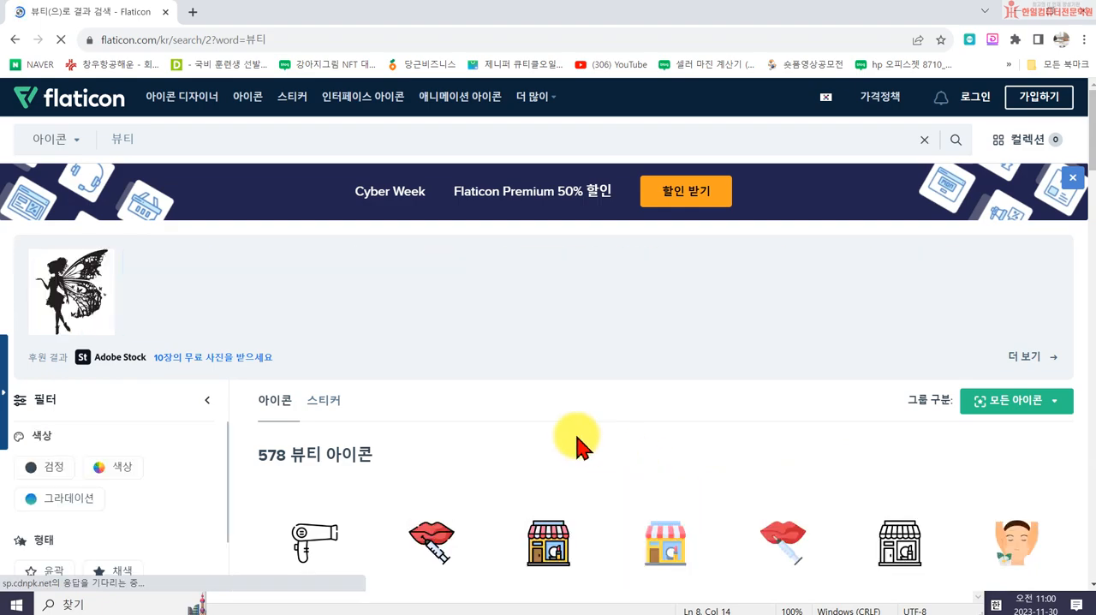
scroll(685, 441, down, 20)
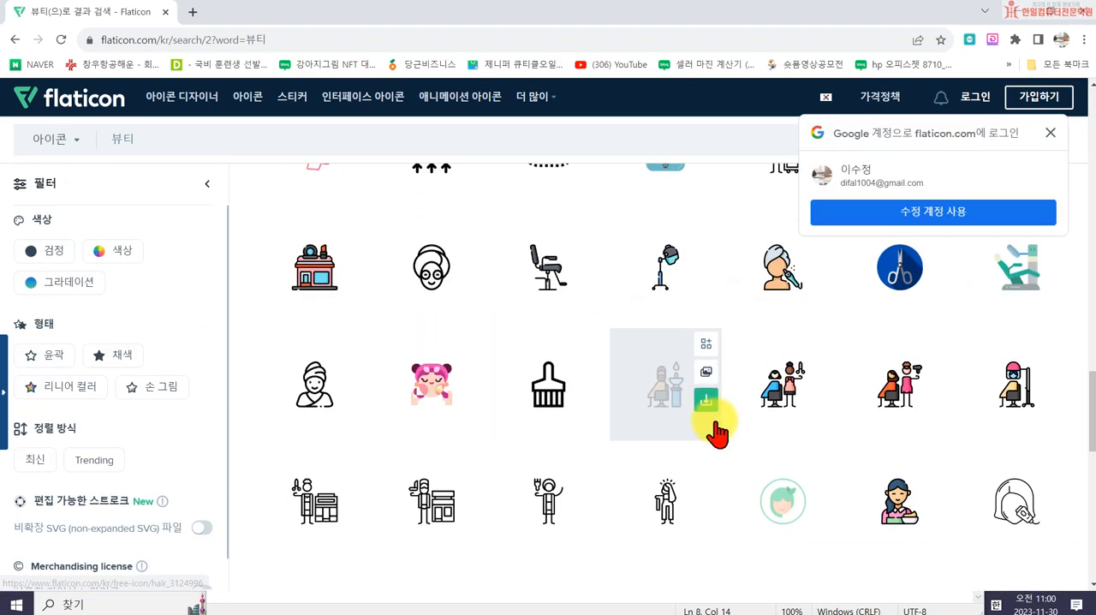
scroll(734, 438, up, 8)
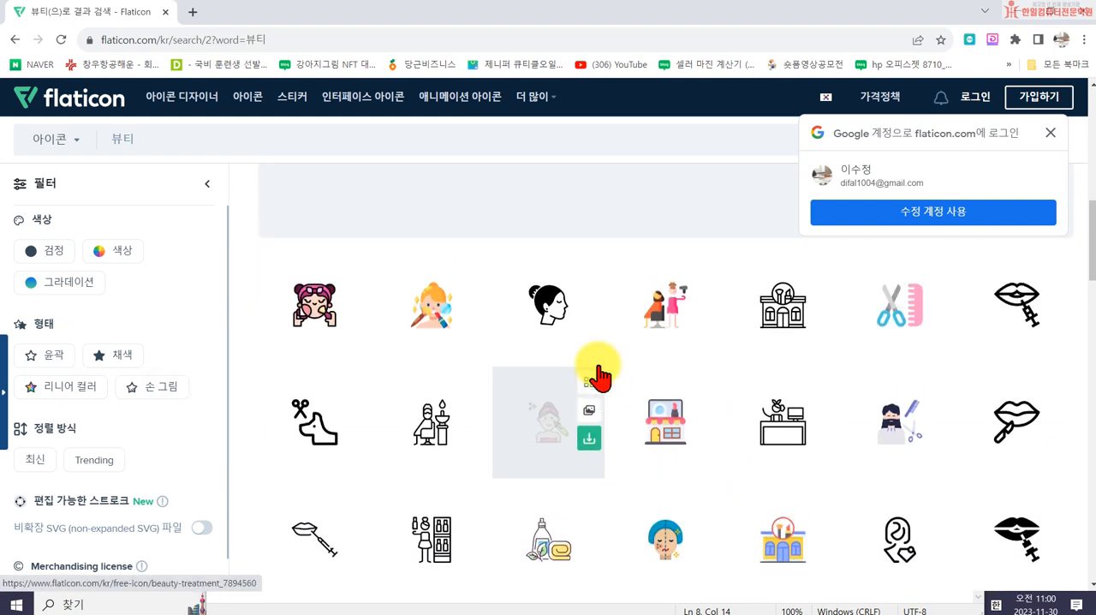
click(113, 136)
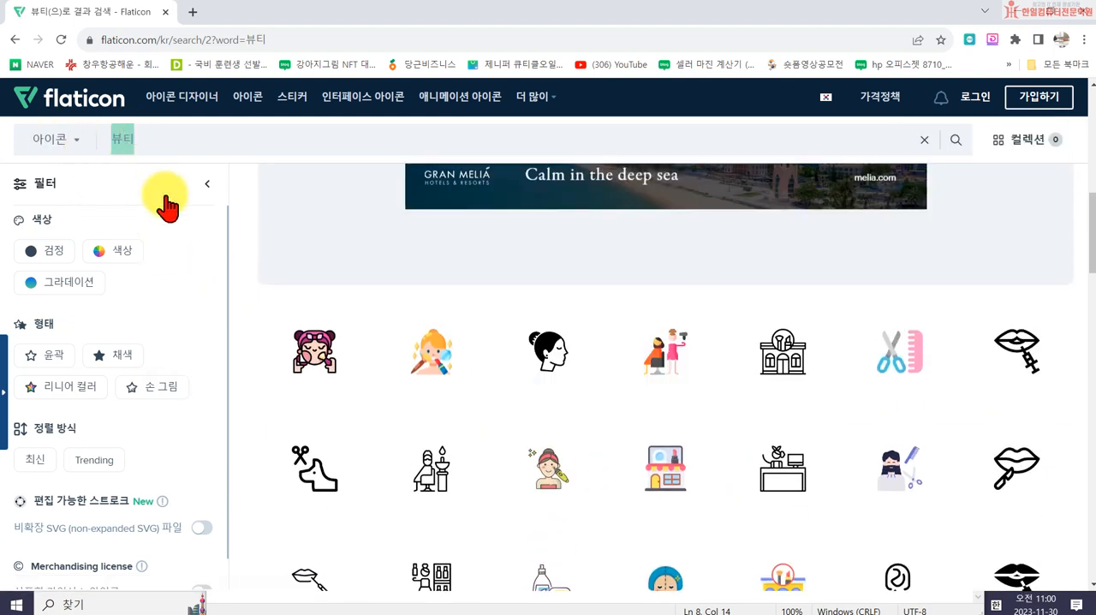
key(Return)
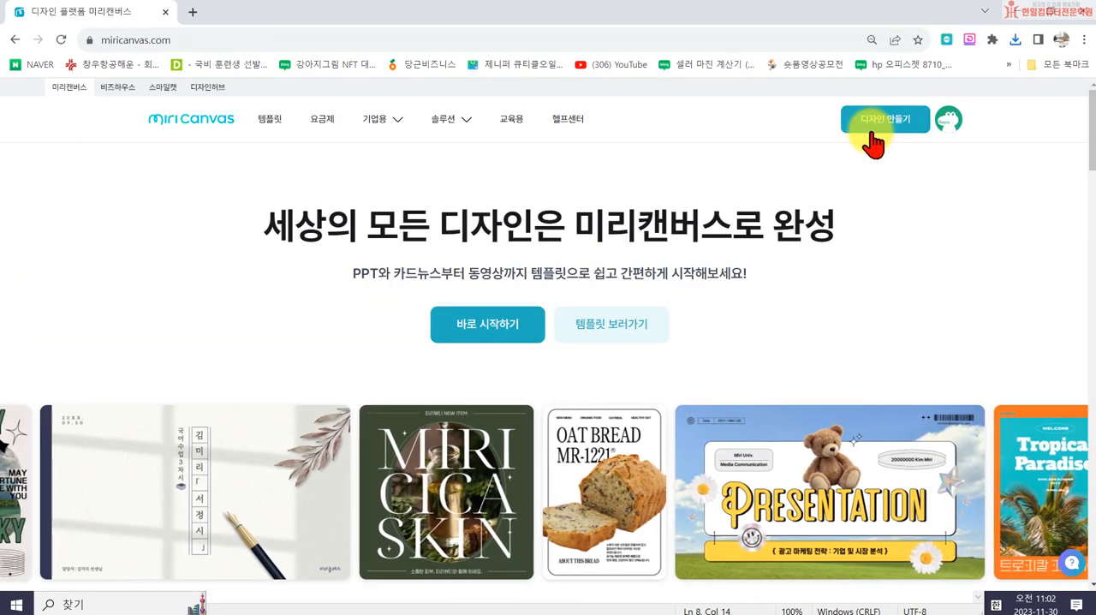
- Start a new MiriCanvas design and set a custom canvas size of 1000 x 1000 px
click(882, 128)
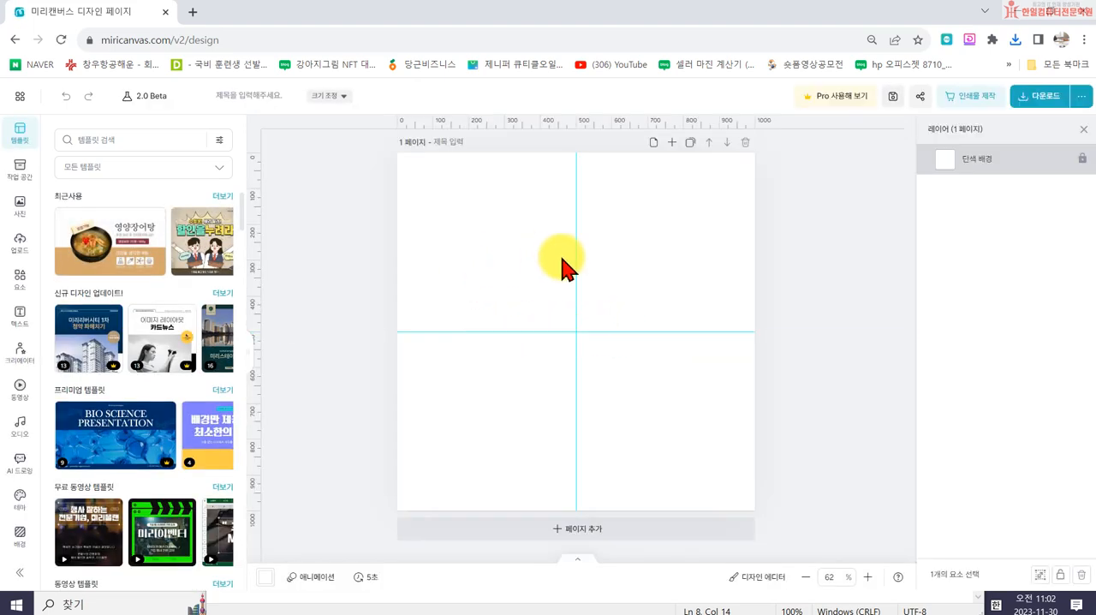
click(341, 96)
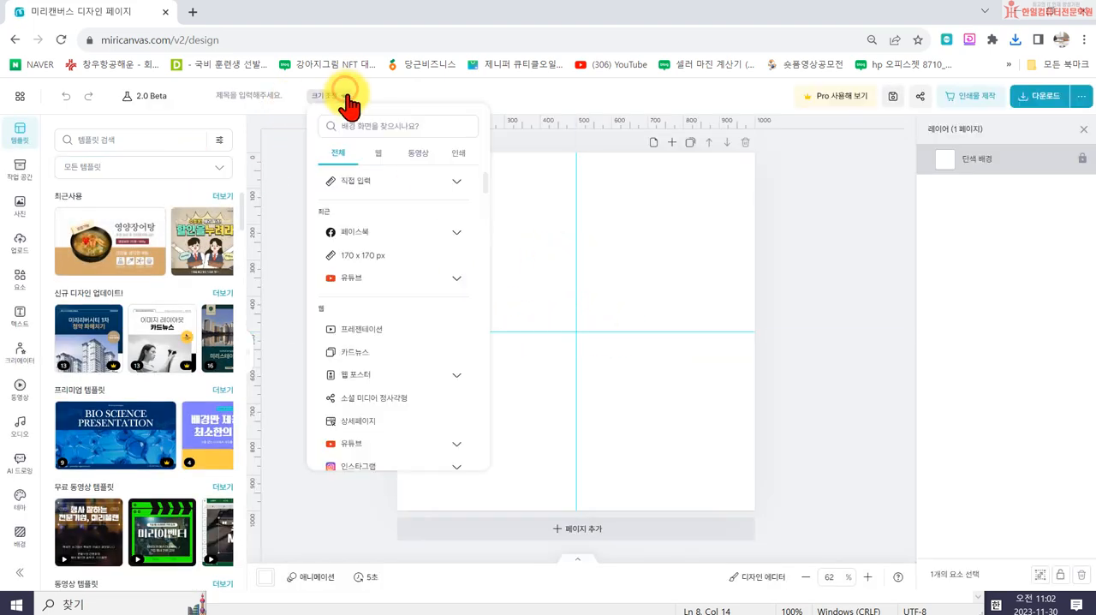
click(422, 182)
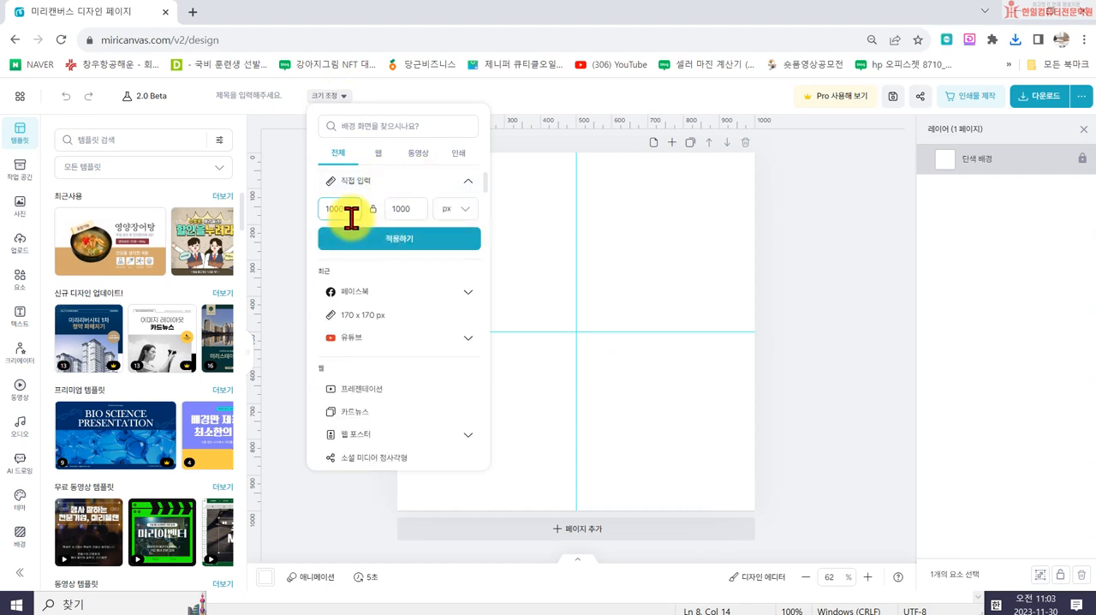
text(1000)
click(407, 208)
text(1000)
click(385, 240)
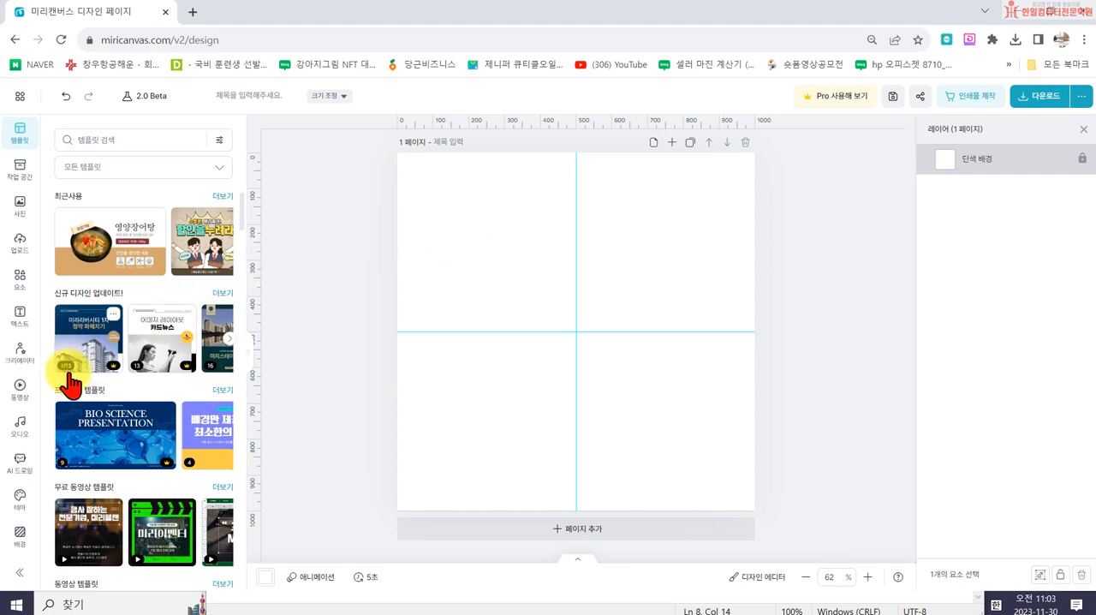
- Look through the photo and pattern backgrounds, and set the page's background color to light peach #FECCBE
click(20, 537)
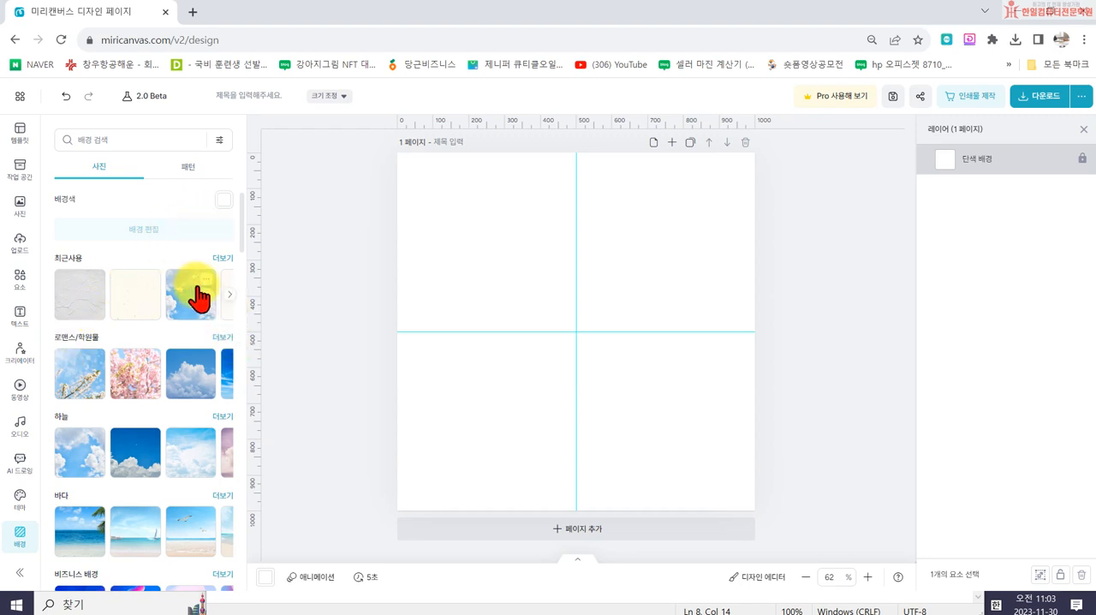
scroll(162, 380, down, 5)
scroll(172, 342, up, 3)
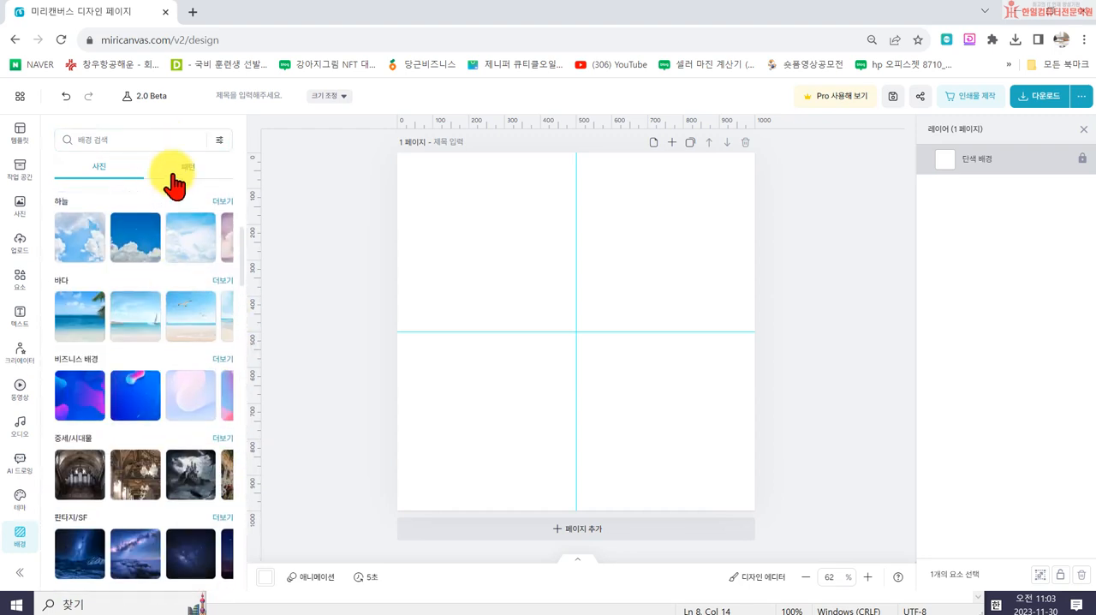
click(176, 174)
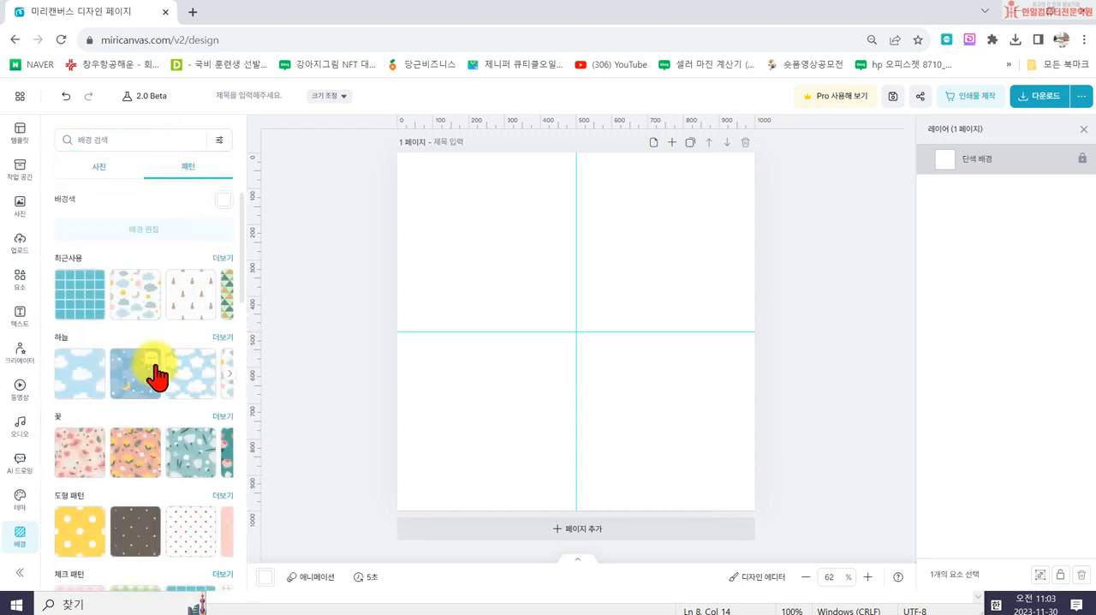
click(227, 202)
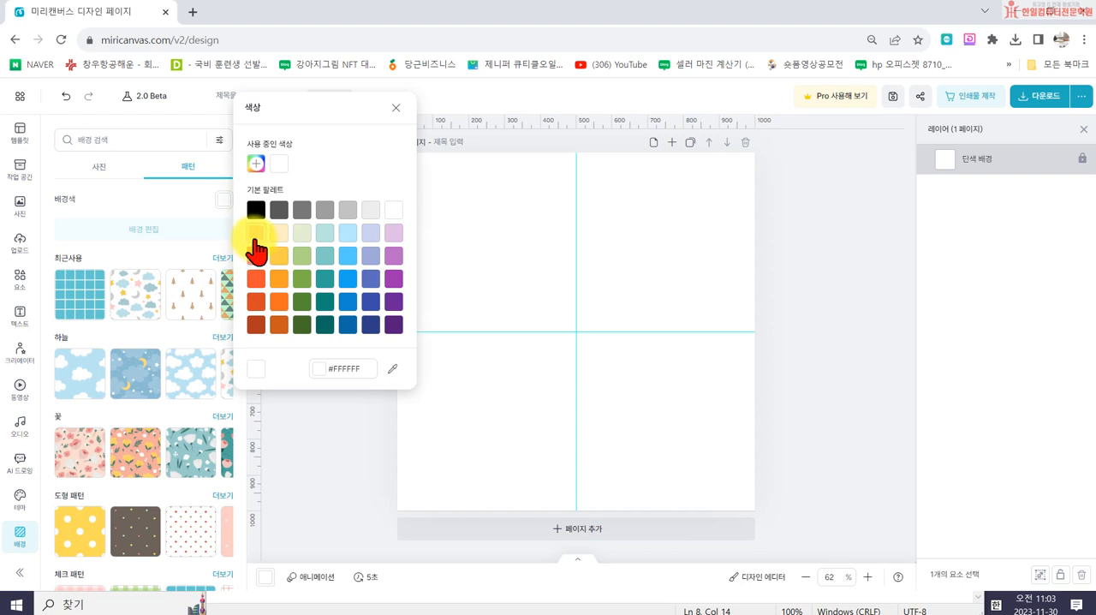
click(255, 235)
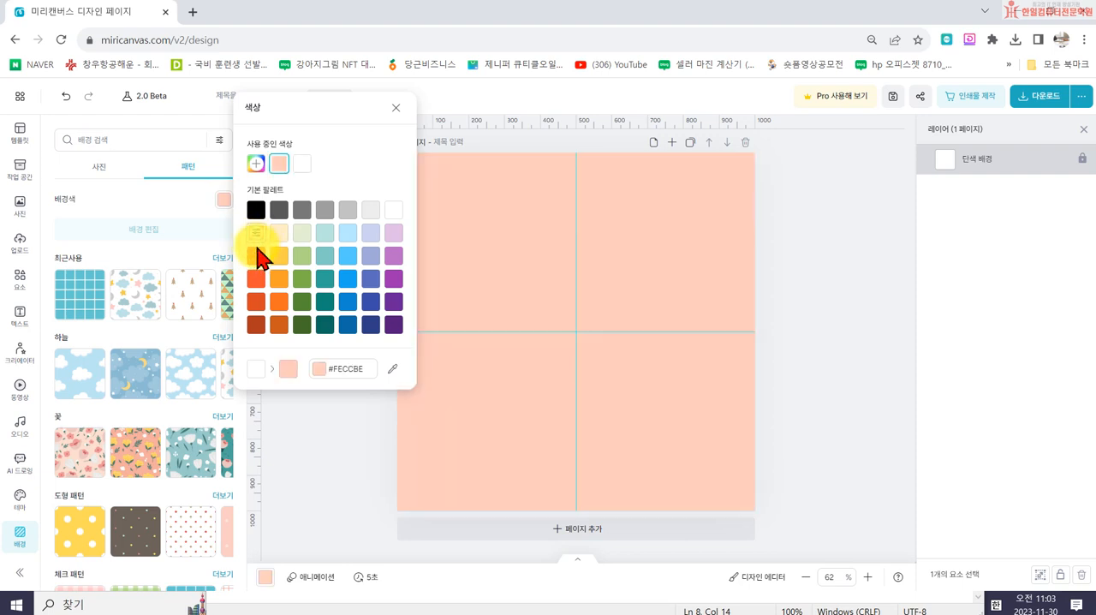
click(321, 473)
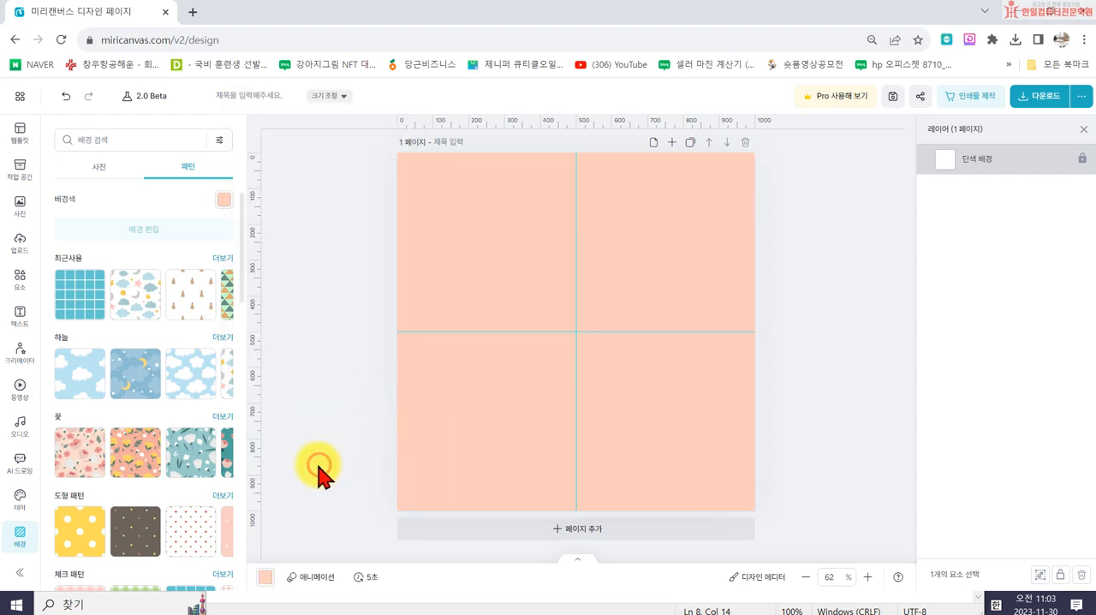
- Set the page's background color to a paler custom peach, #FFE6DF
click(226, 199)
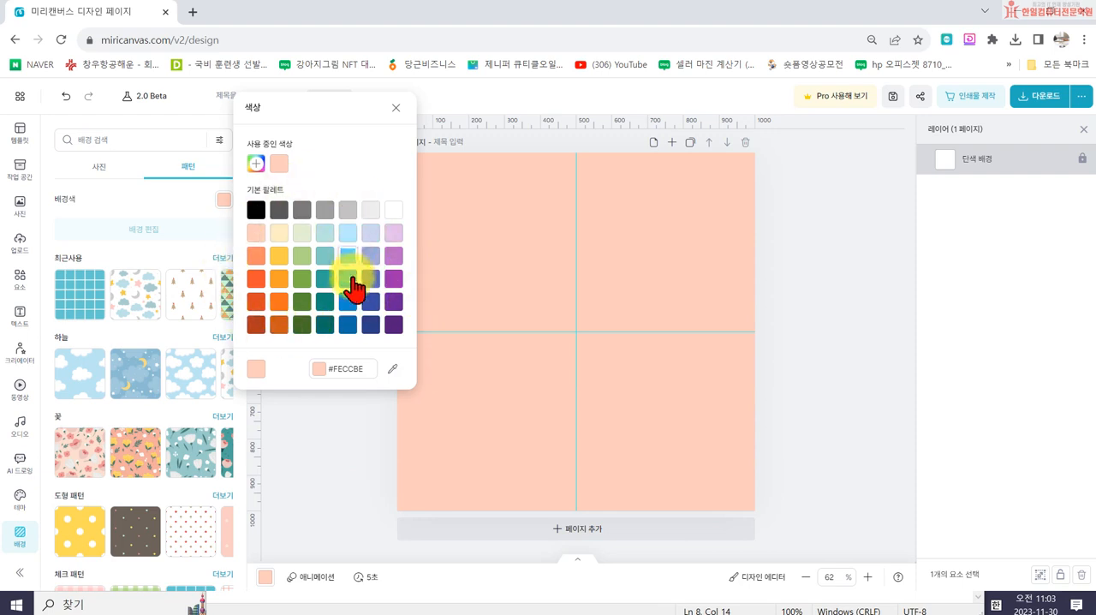
click(256, 163)
drag(277, 141, 274, 139)
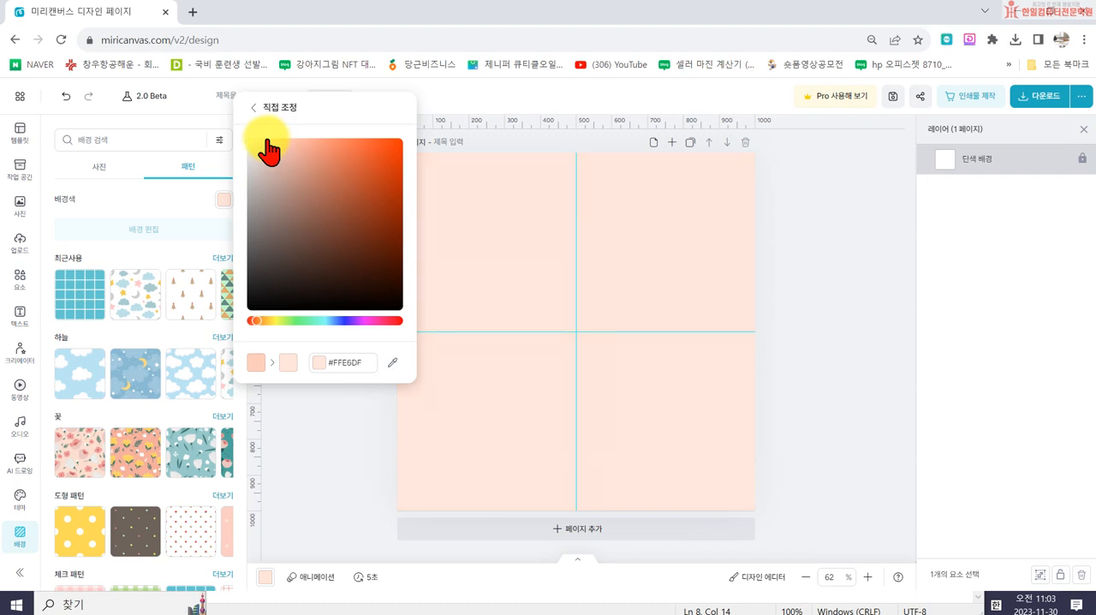
click(320, 419)
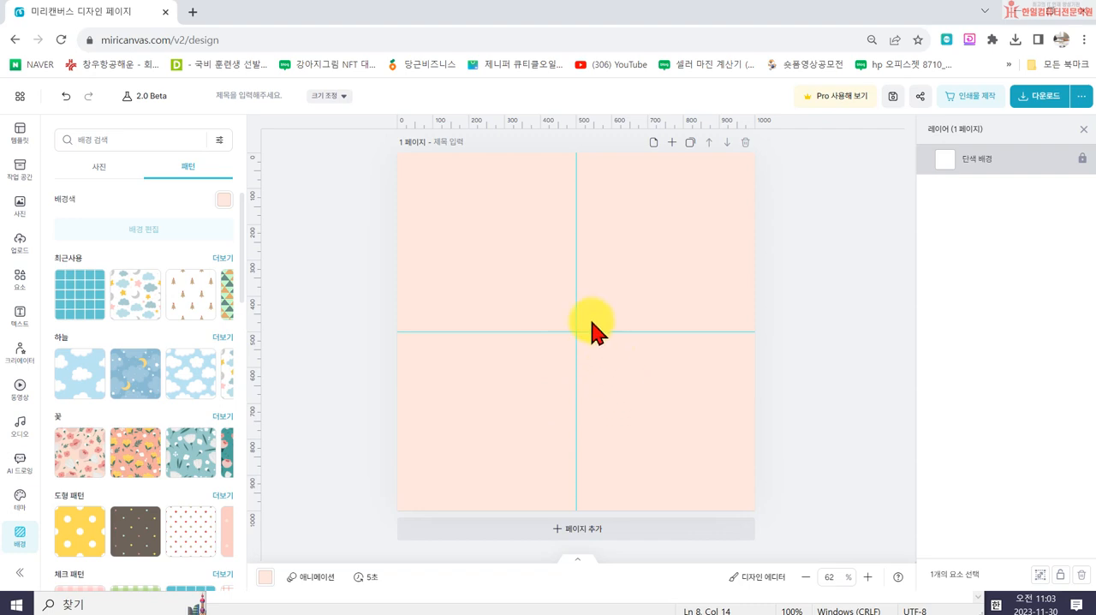
- Upload the line drawing of a figure with a magnifying glass from the "10회차 엘리블로그" folder in Documents
click(21, 243)
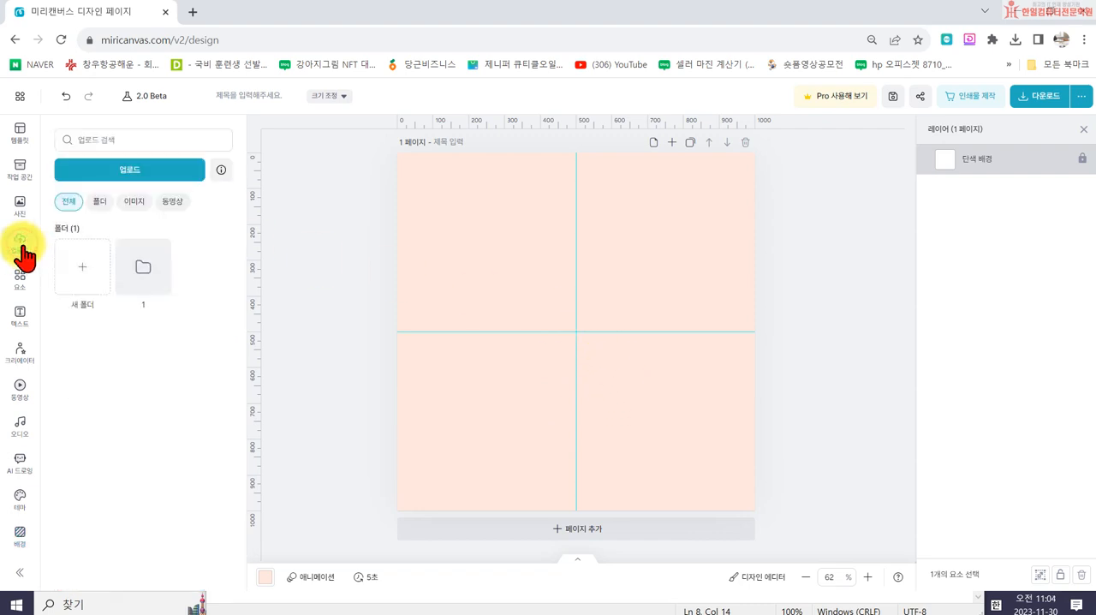
click(110, 175)
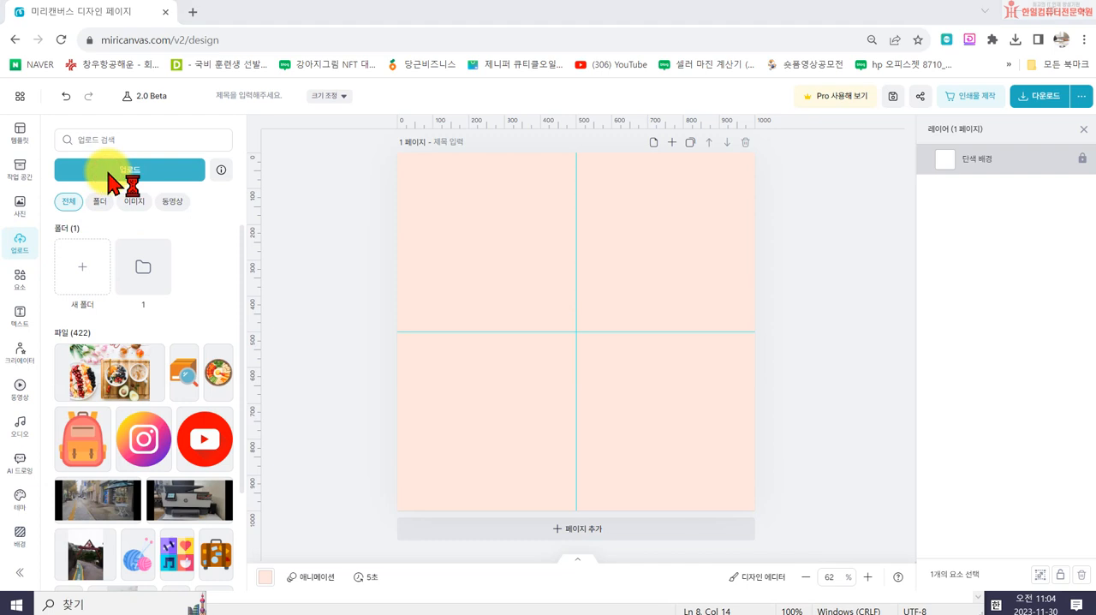
scroll(94, 179, up, 3)
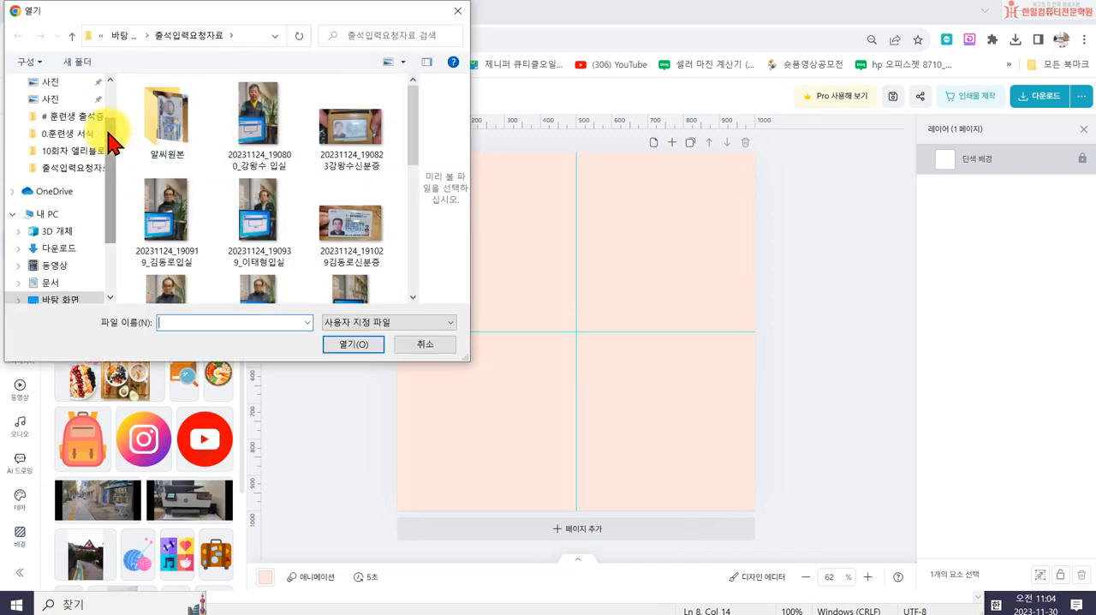
click(47, 146)
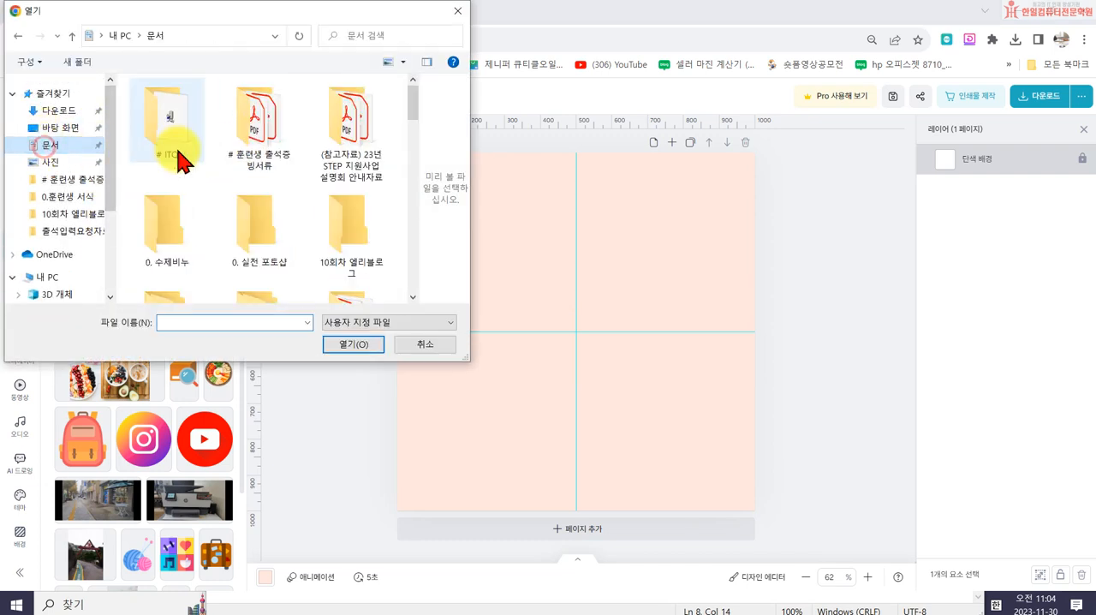
scroll(317, 206, down, 2)
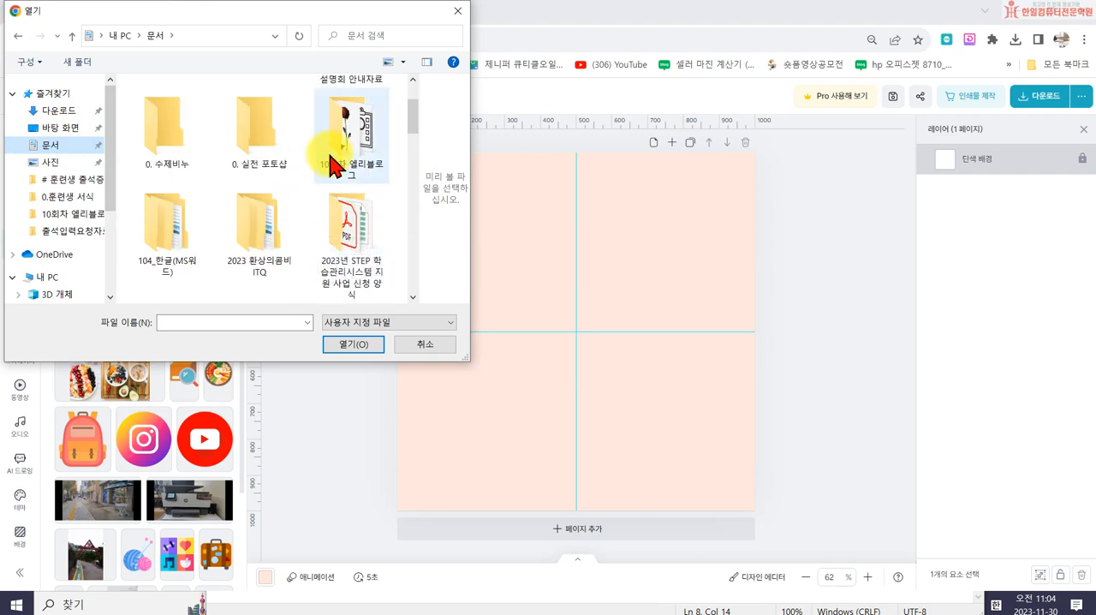
double_click(351, 176)
click(242, 225)
click(351, 344)
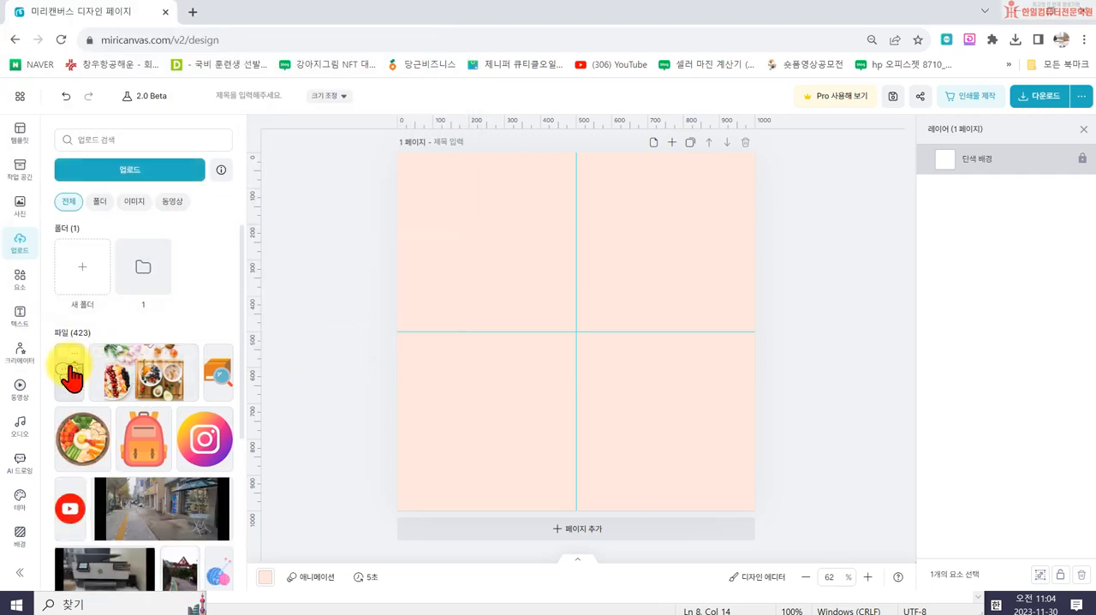
- Place the uploaded magnifying-glass drawing on the page and enlarge it to nearly fill the canvas
click(70, 370)
drag(466, 441, 409, 497)
drag(678, 225, 753, 173)
drag(411, 497, 405, 504)
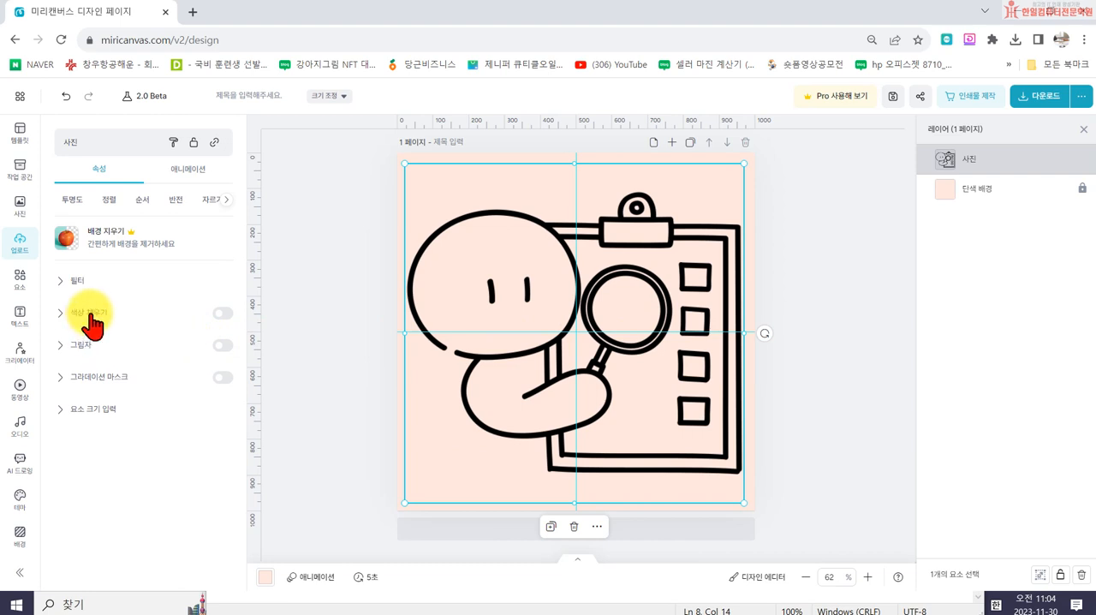
- Enable color fill on the drawing and recolor its lines white, #FFFFFF
click(223, 314)
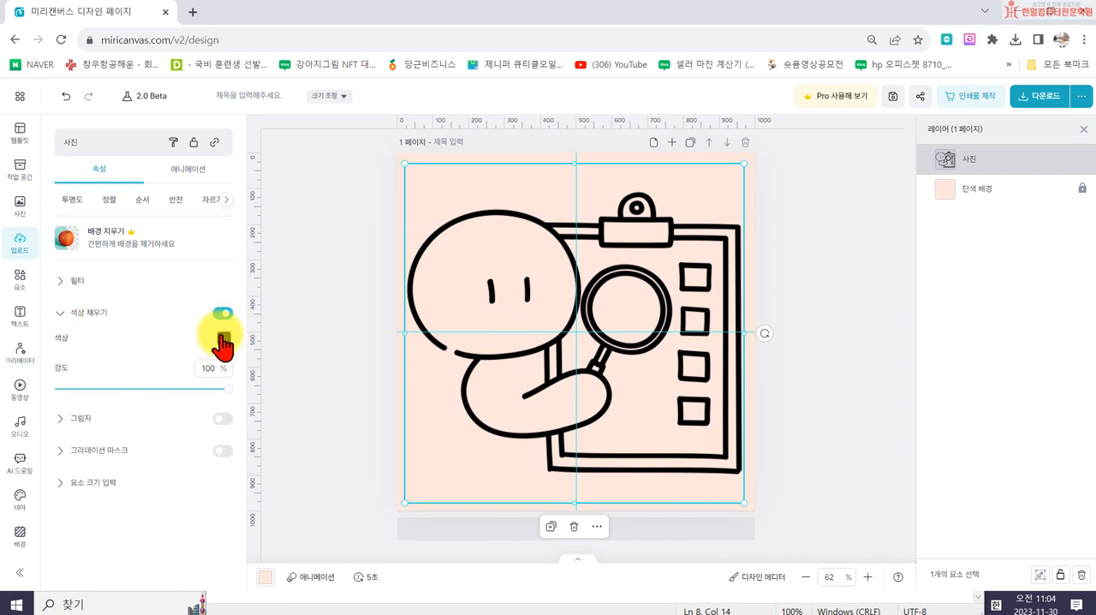
click(223, 338)
click(399, 310)
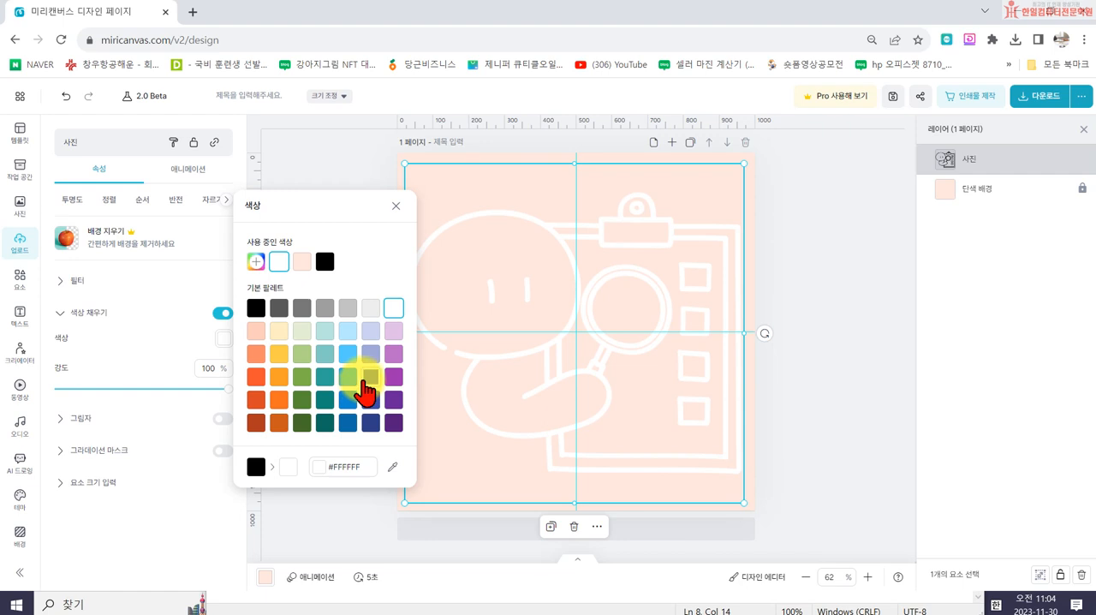
click(396, 206)
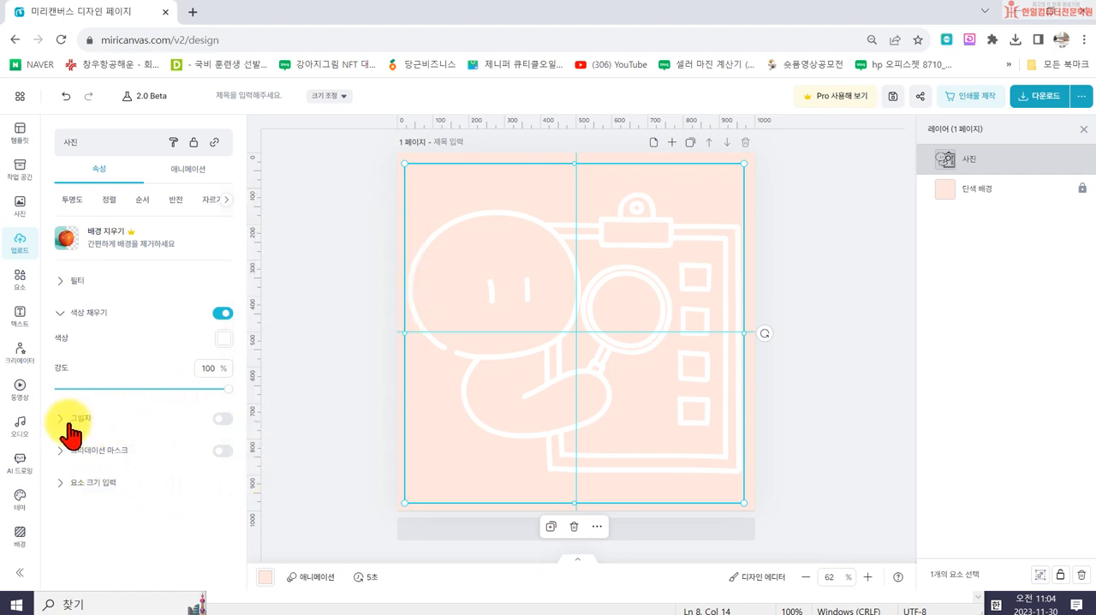
- Add a shadow to the drawing with distance 0 and blur 1
click(221, 418)
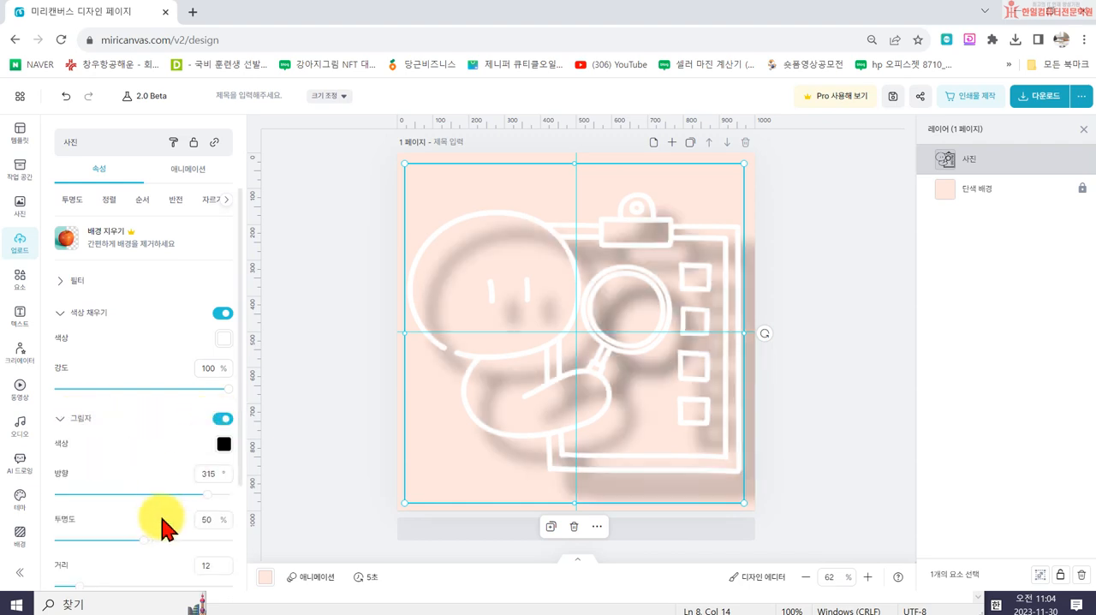
scroll(135, 530, down, 2)
drag(78, 453, 59, 454)
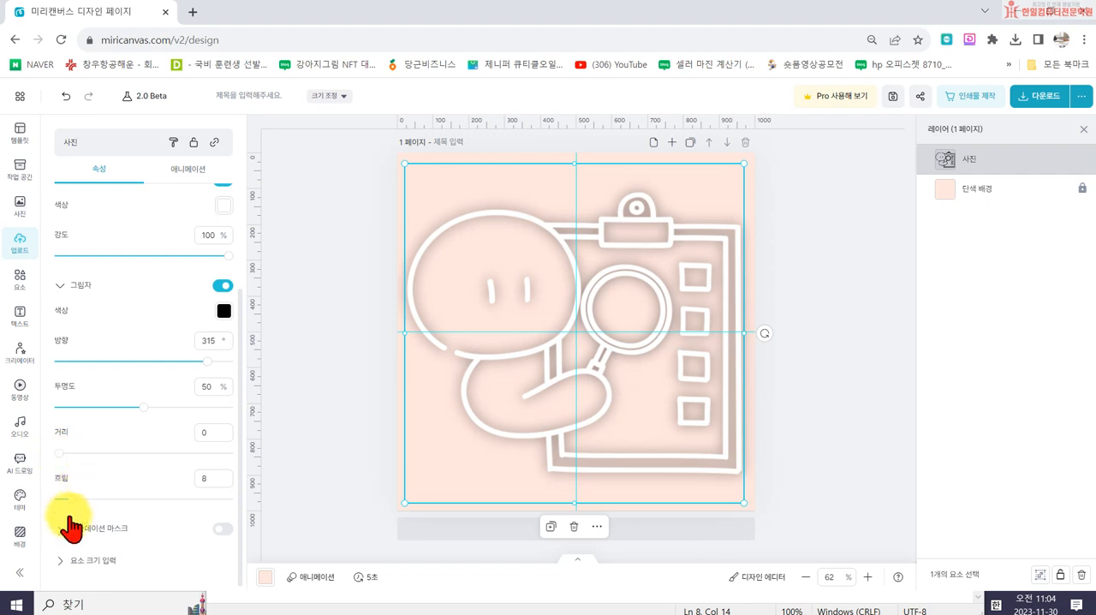
drag(71, 495, 58, 495)
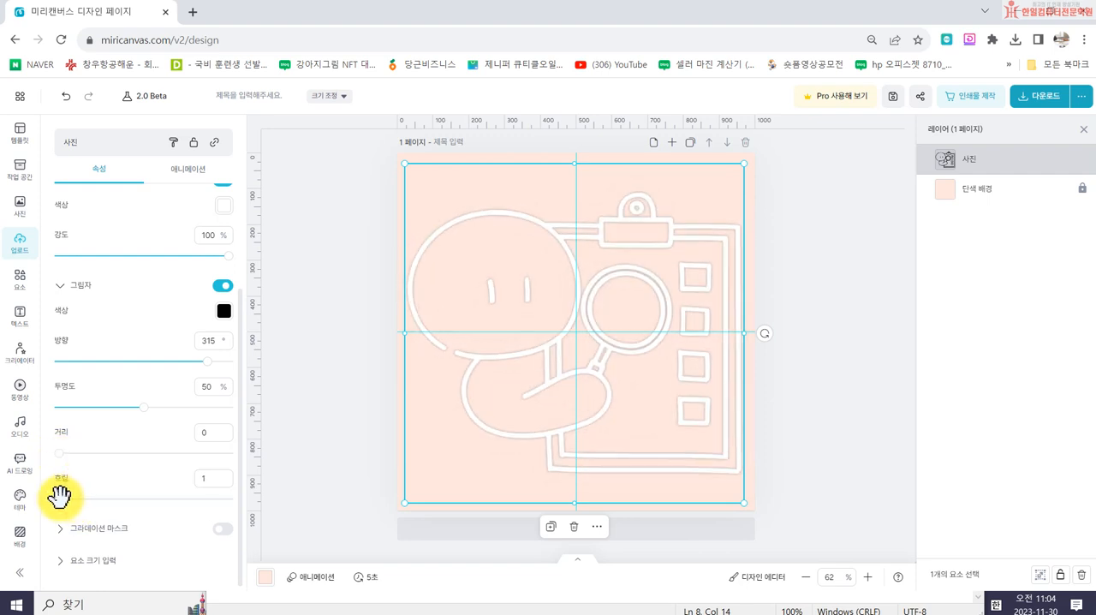
- Try shades of orange for the drawing's shadow, choosing a dark orange with blur 2
click(224, 311)
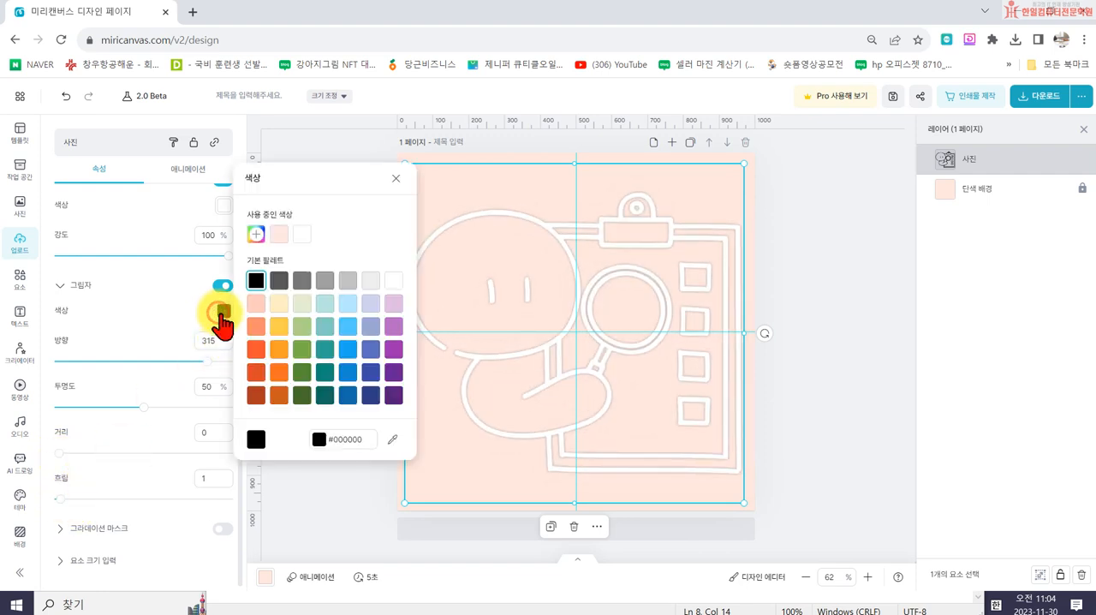
click(256, 327)
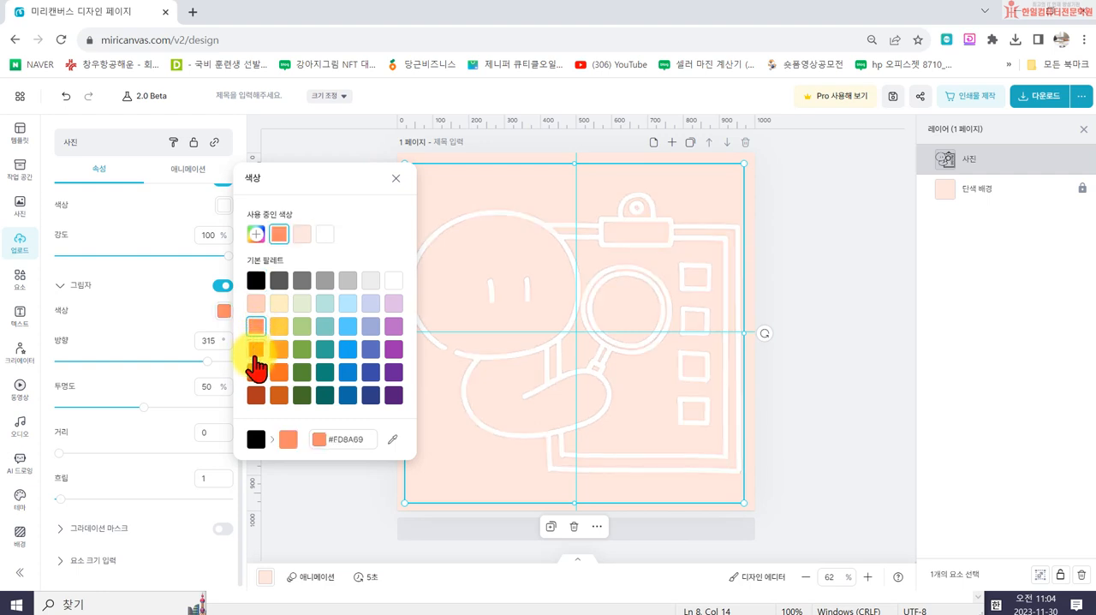
click(256, 351)
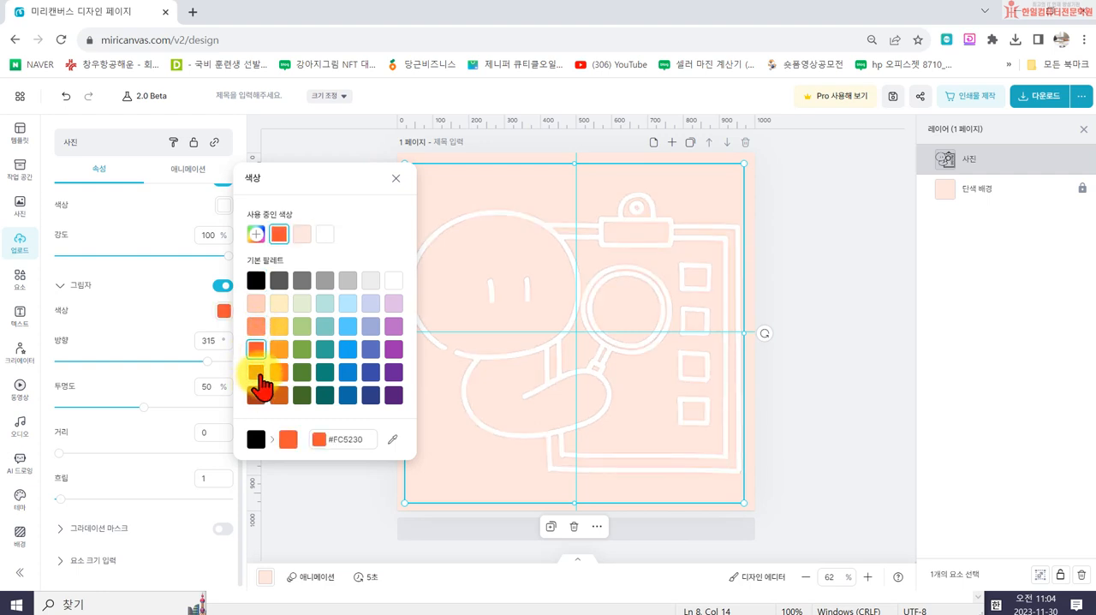
click(396, 180)
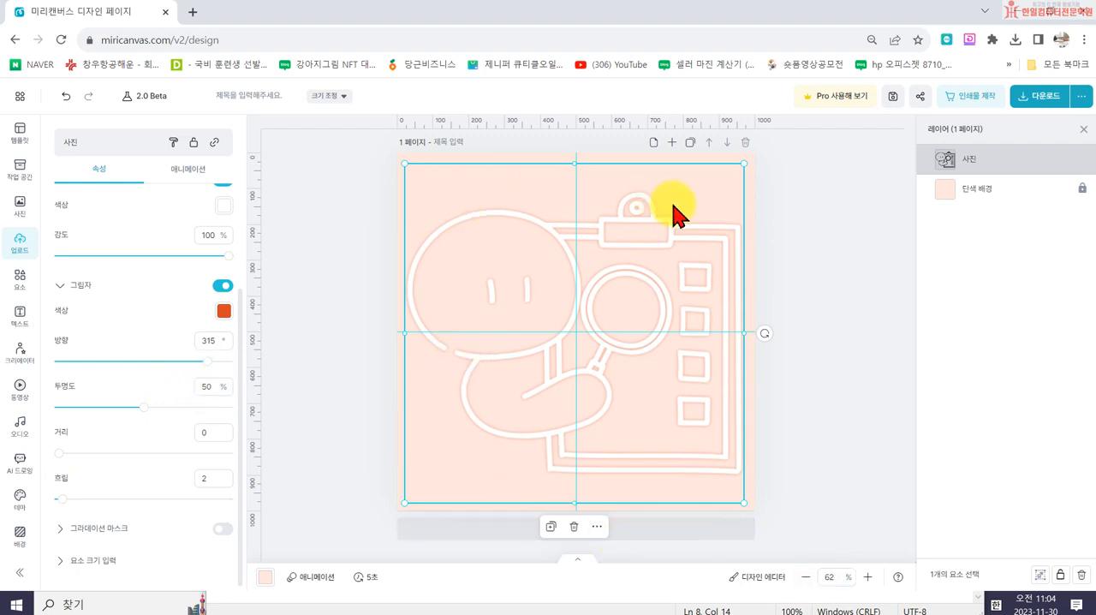
- View the whole design at 25% and change the page's background color to the stronger orange #FD8A69
click(806, 578)
click(806, 578)
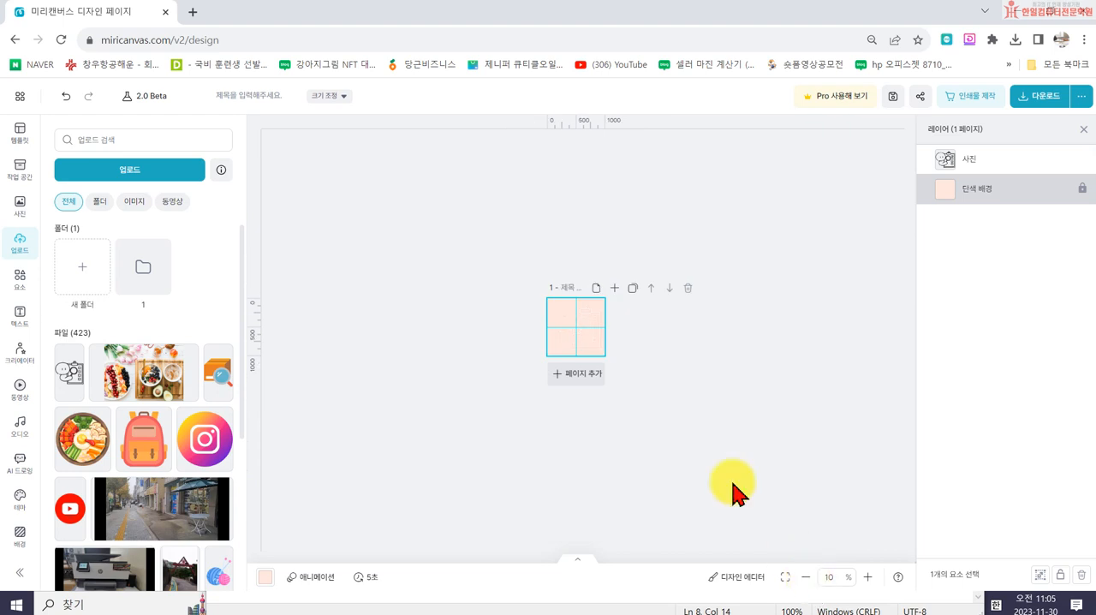
click(865, 579)
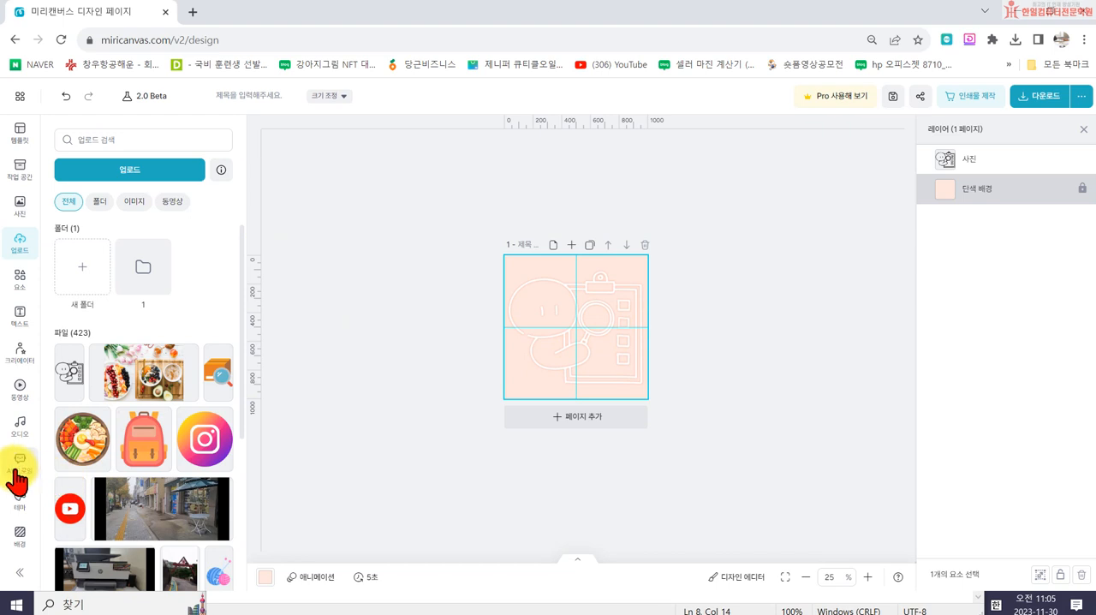
click(550, 349)
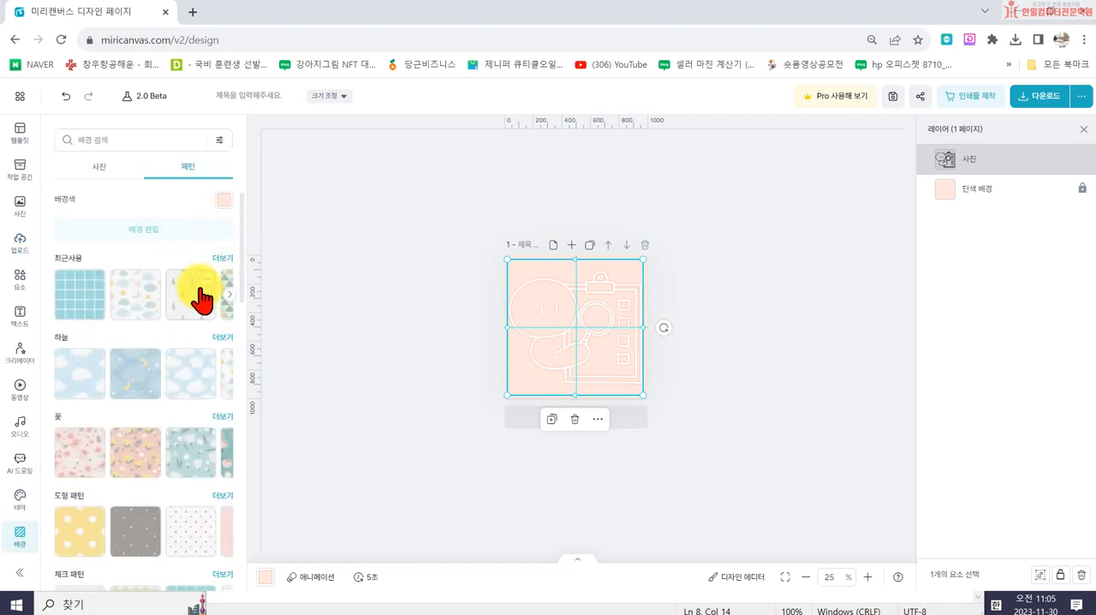
click(222, 201)
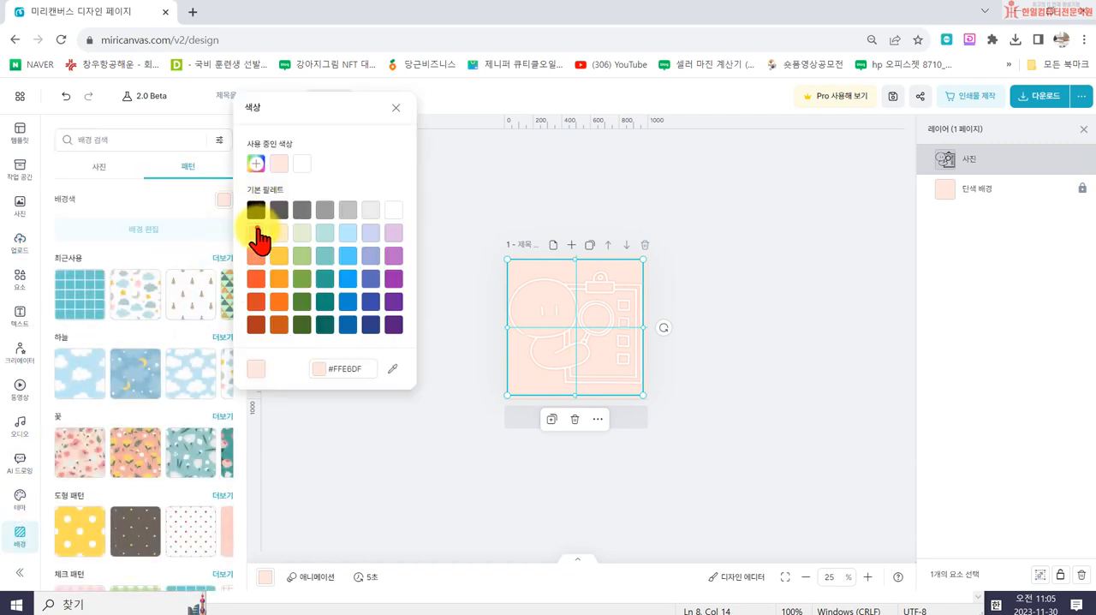
click(257, 232)
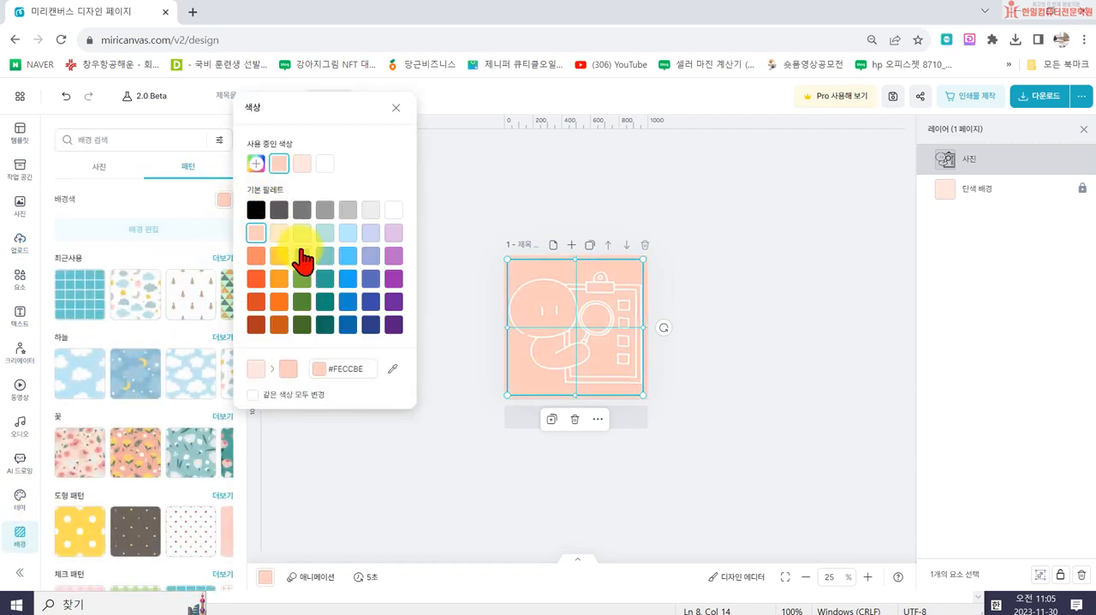
click(256, 255)
click(442, 448)
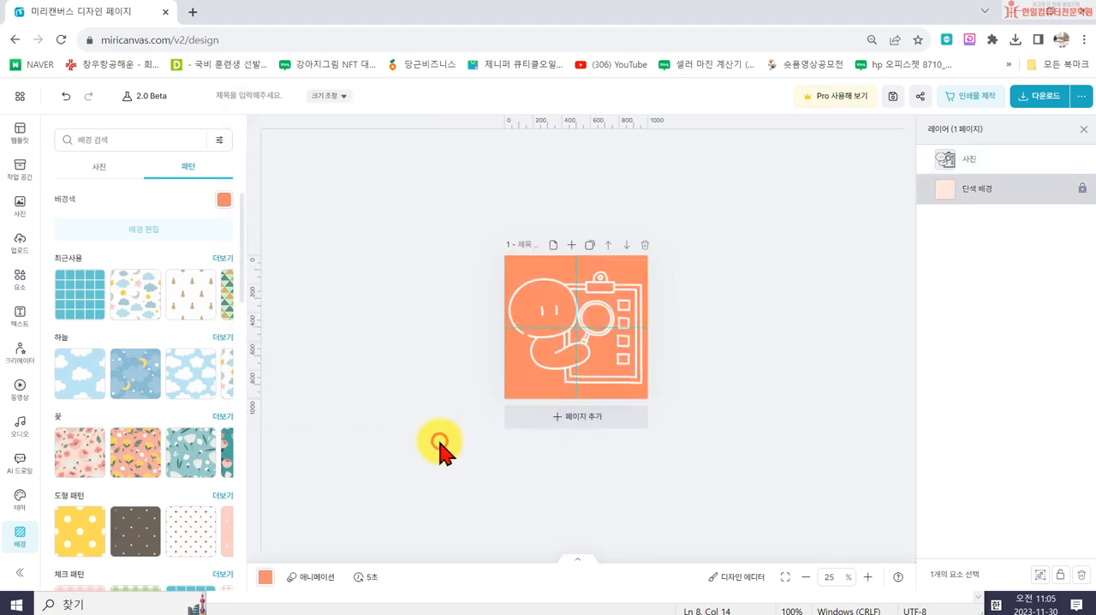
- Try a white #FFFFFF shadow on the drawing with blur 10, and return the blur to 0
click(548, 372)
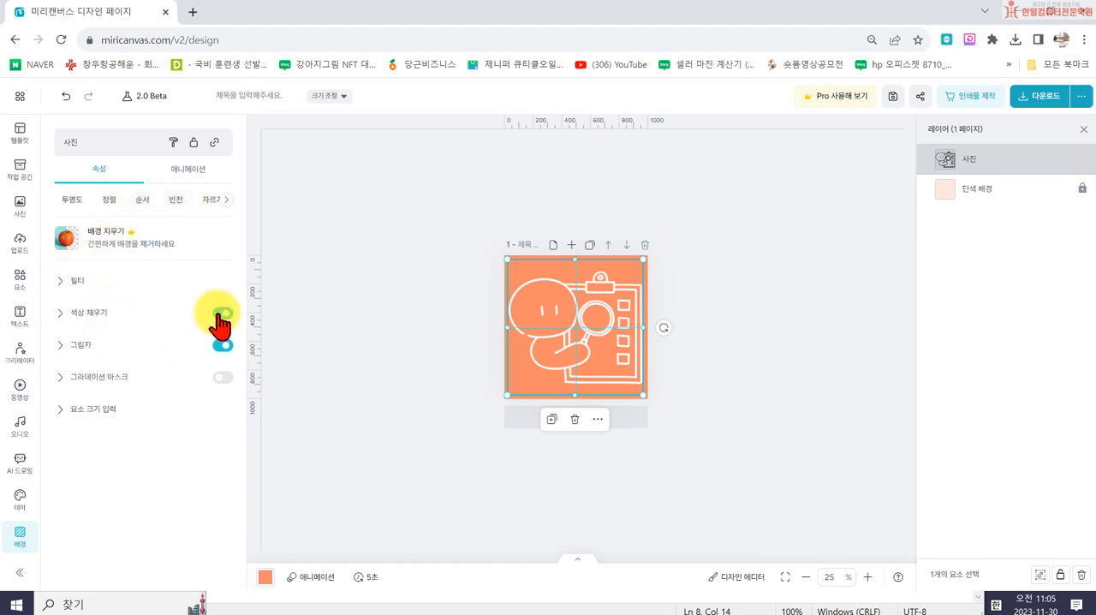
click(85, 314)
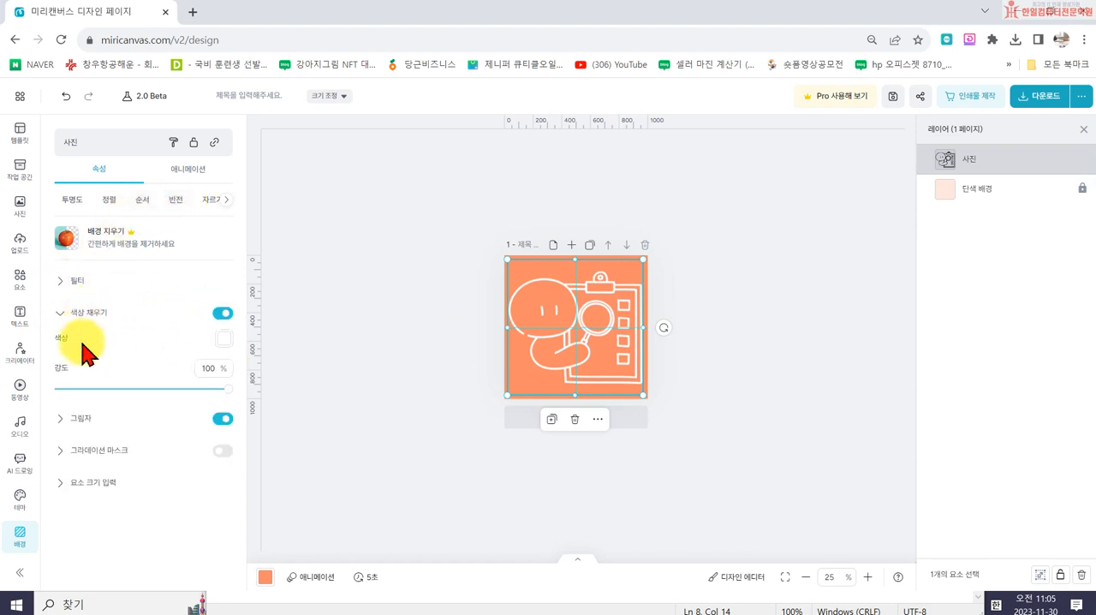
click(81, 424)
scroll(167, 504, down, 2)
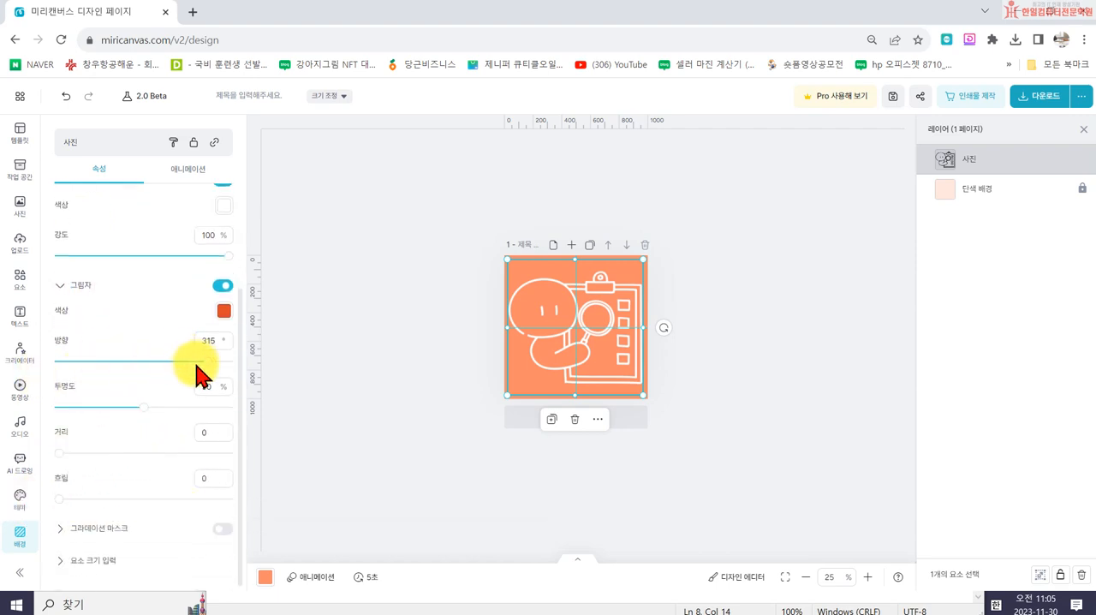
click(224, 311)
click(389, 285)
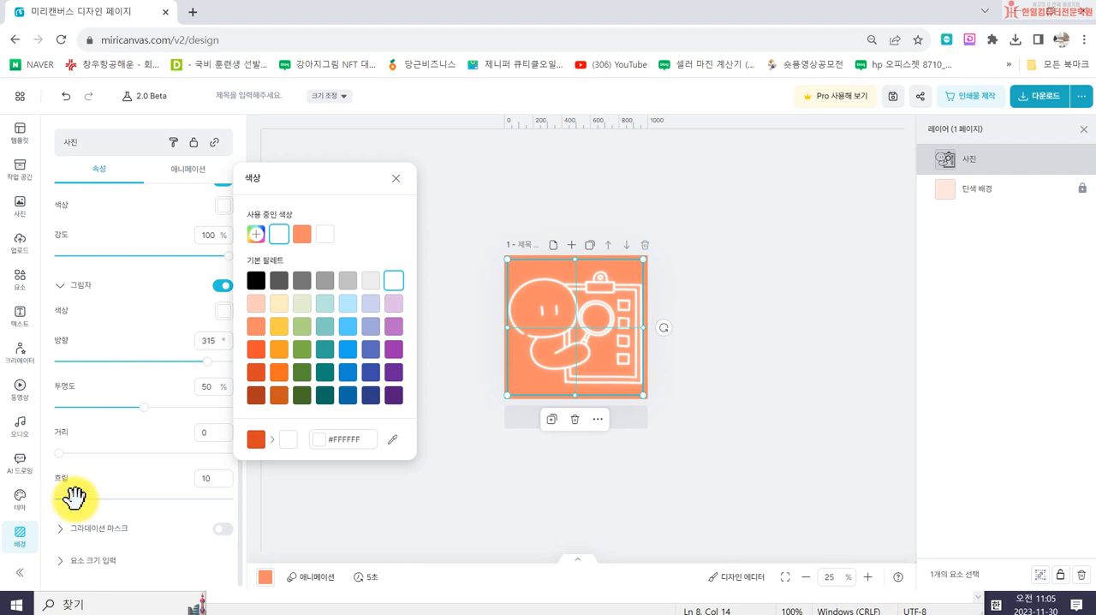
click(47, 497)
click(368, 315)
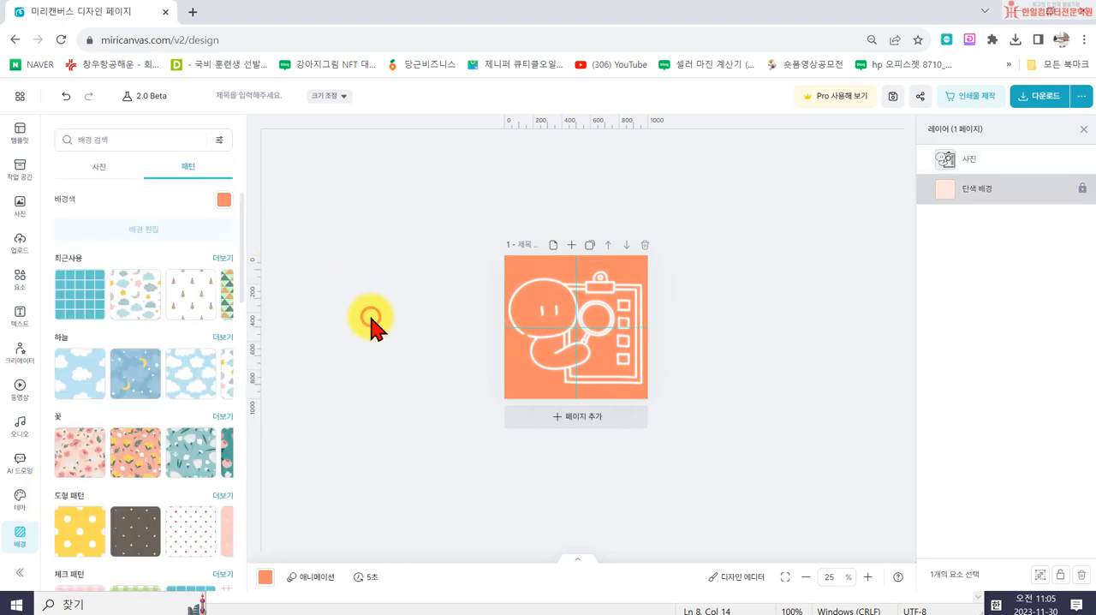
- Set the drawing's shadow color to dark reddish brown #AE3A1E and its blur to 13
click(524, 356)
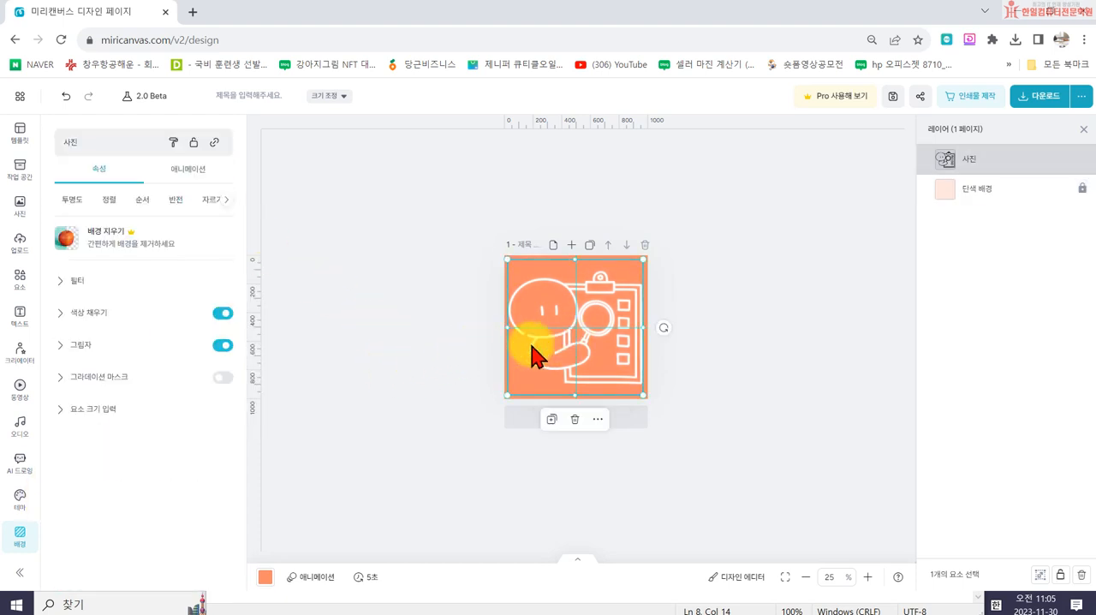
click(112, 346)
click(223, 370)
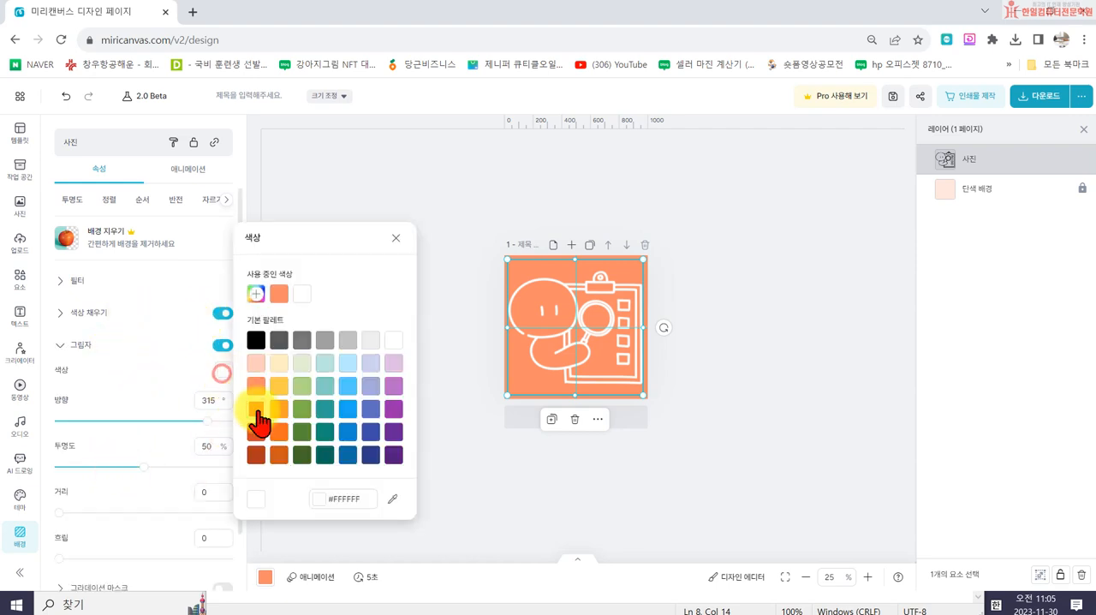
click(257, 433)
click(255, 455)
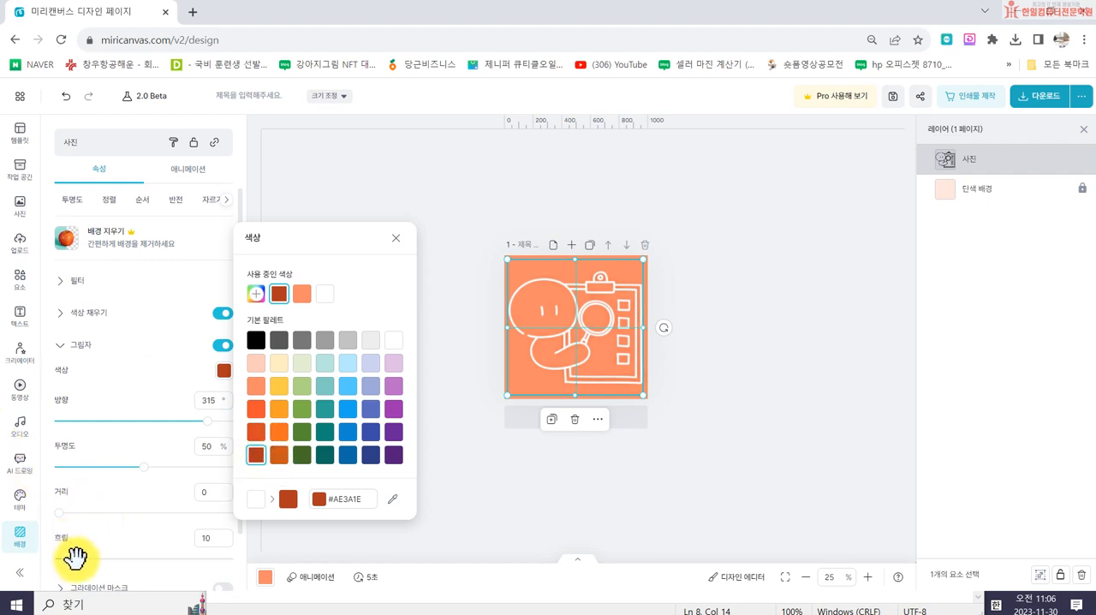
click(80, 558)
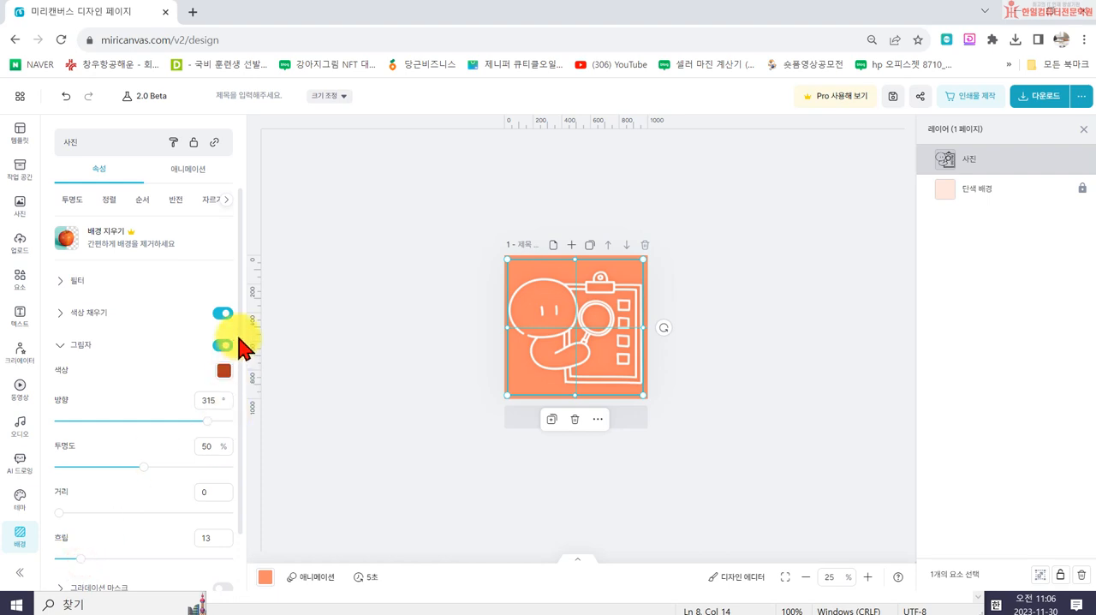
- Set the opacity of the drawing's shadow to 83% and its blur to 3
drag(142, 461, 198, 467)
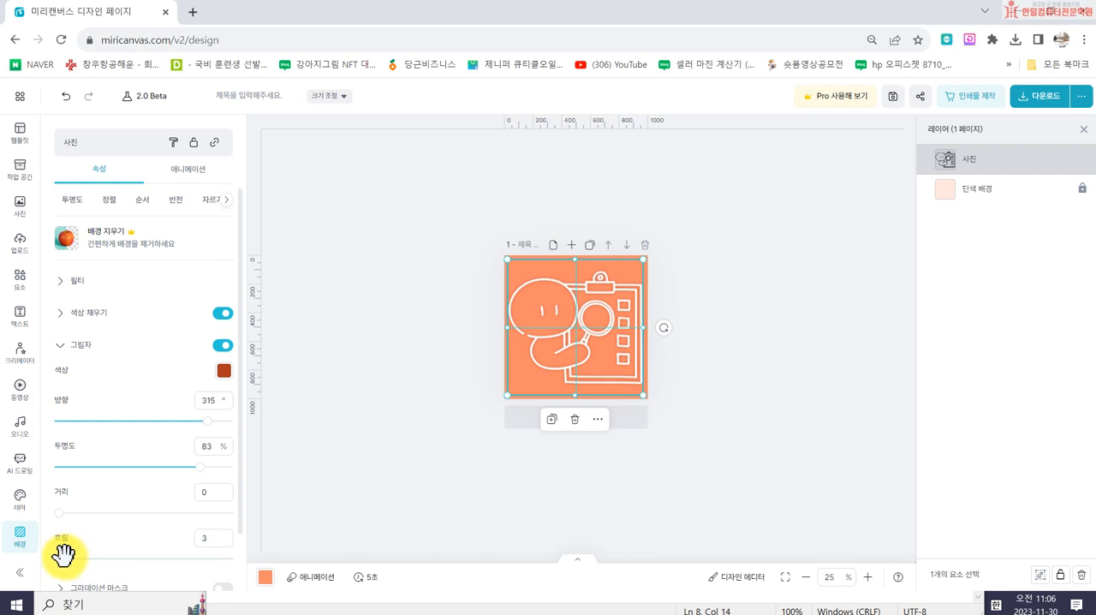
click(419, 446)
click(595, 376)
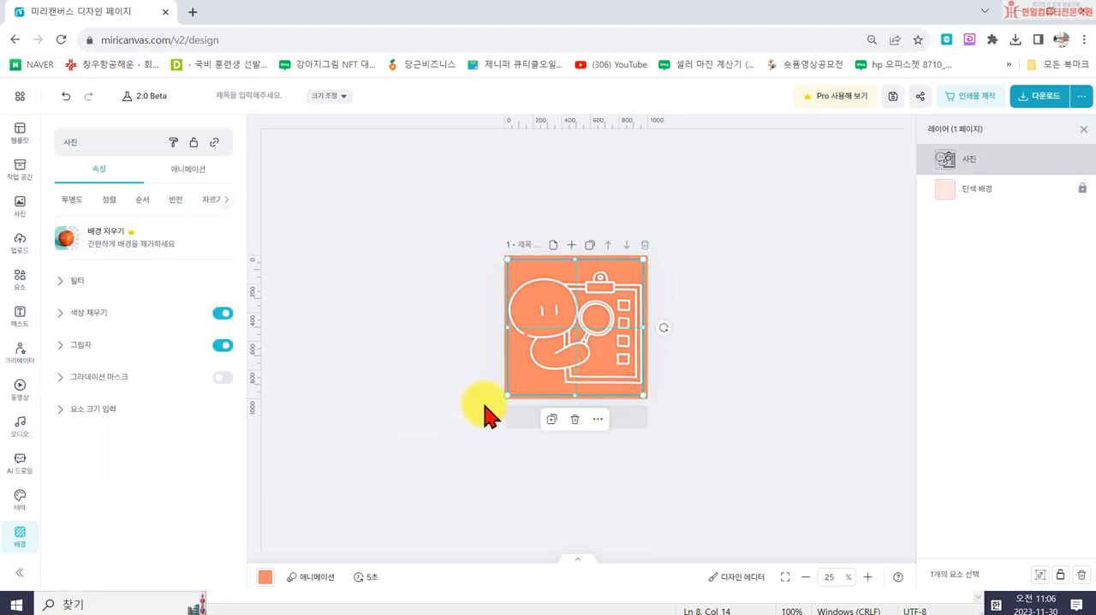
- Shrink the line drawing and reposition it to leave a margin inside the orange page
drag(507, 395, 528, 379)
mouse_move(609, 341)
mouse_down()
mouse_move(592, 336)
mouse_move(597, 355)
mouse_up()
drag(518, 269, 512, 264)
drag(513, 385, 512, 388)
click(402, 390)
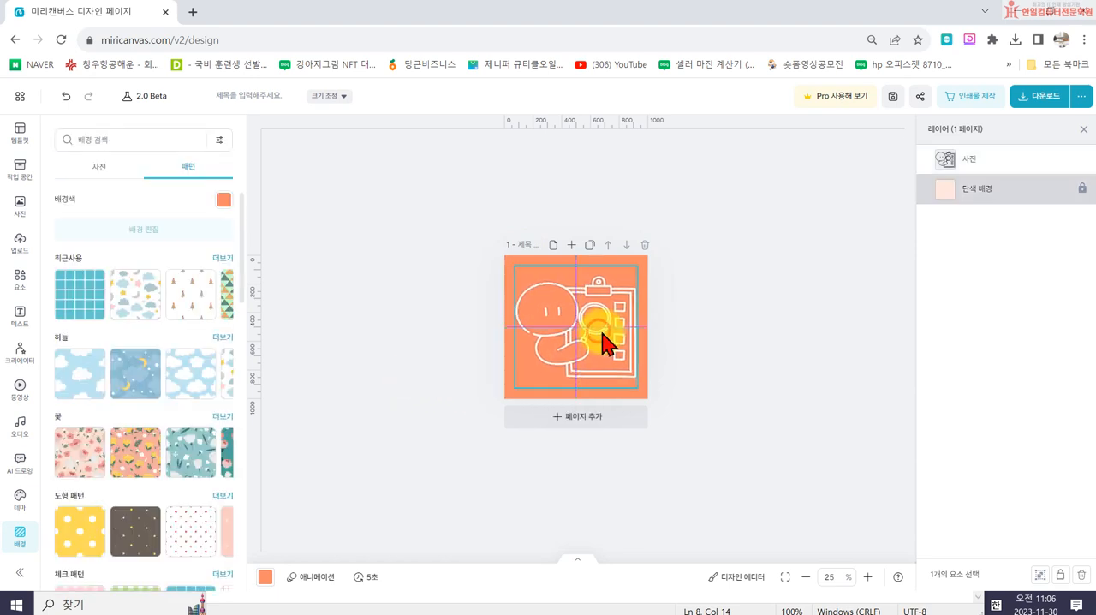
drag(604, 342, 605, 343)
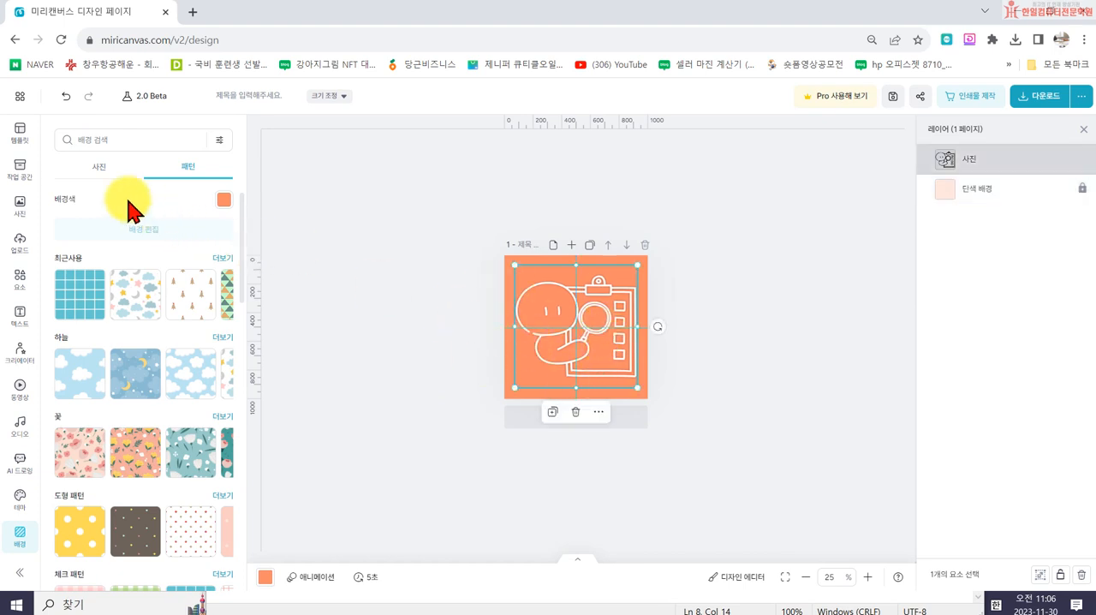
- Align the line drawing to the center (가운데) of the page
click(587, 317)
click(109, 199)
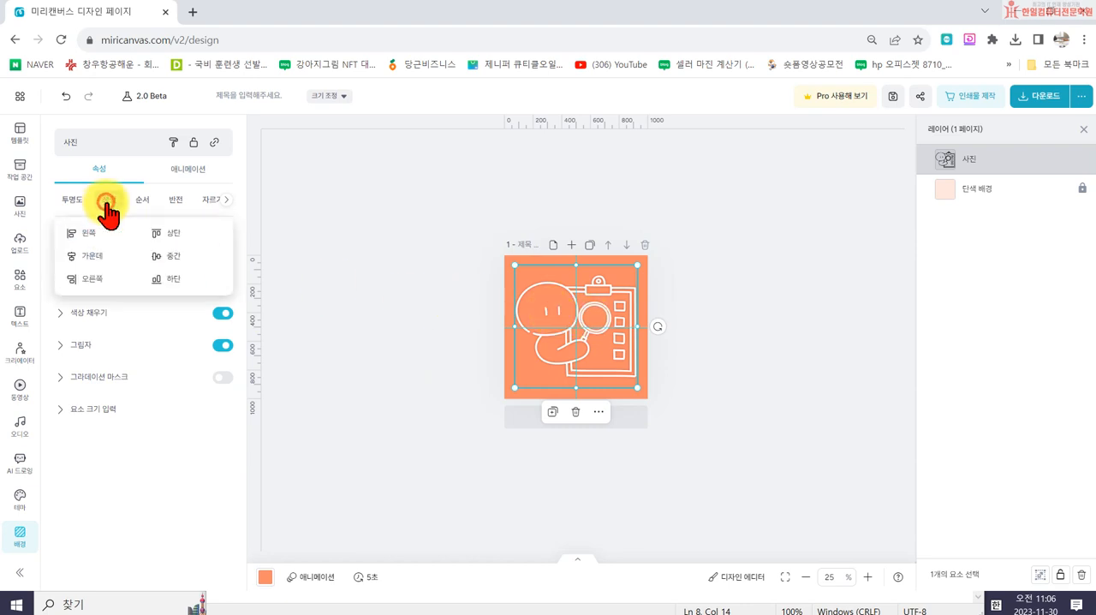
click(86, 256)
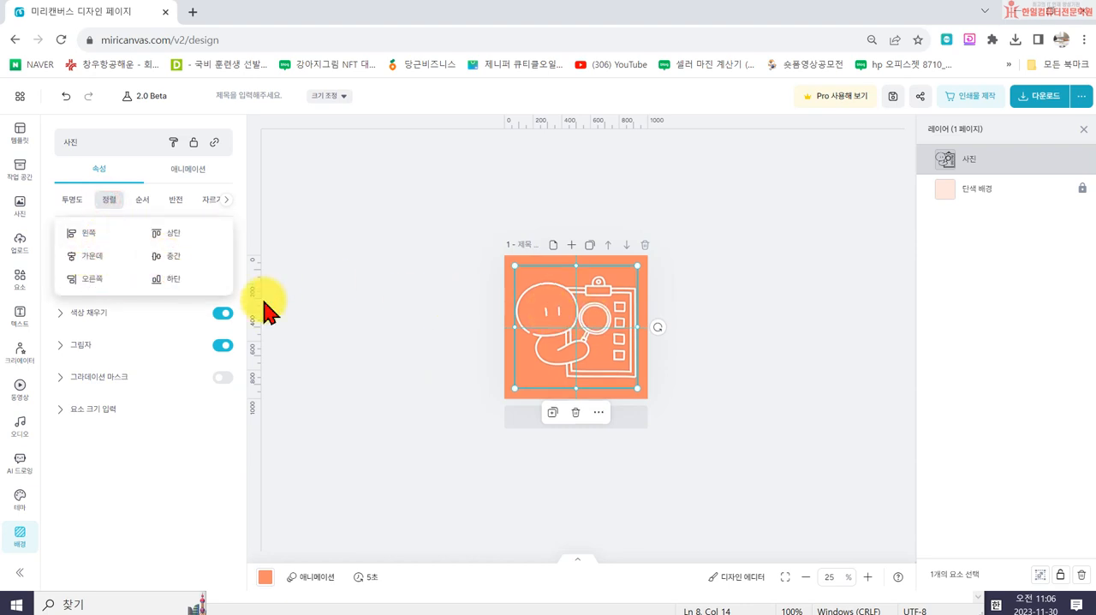
click(444, 395)
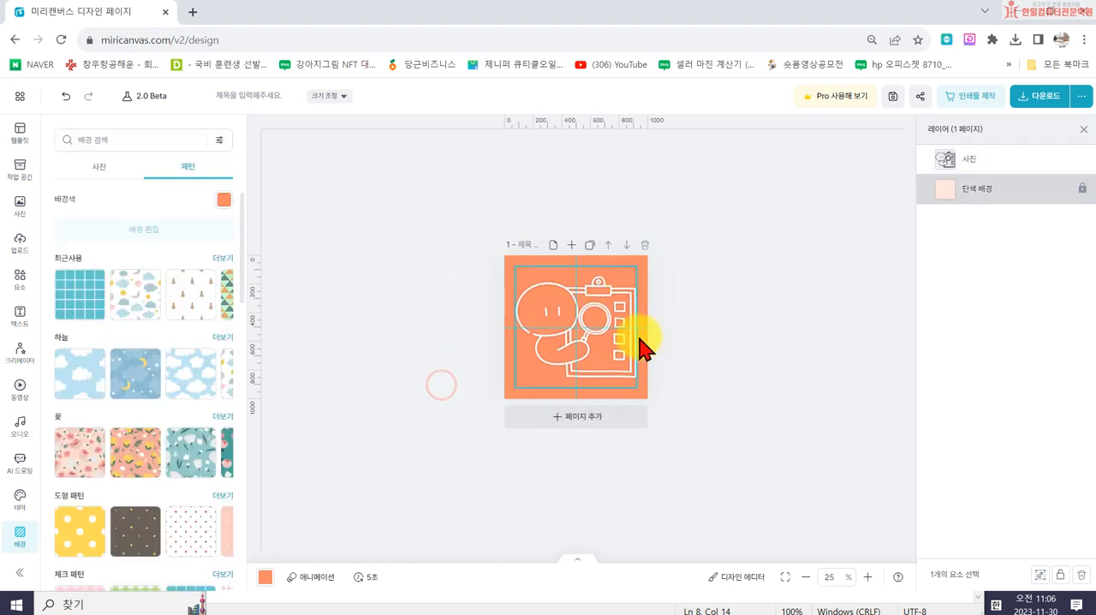
- Download the page as a high-resolution PNG named 엘리의 일상리뷰 로고 and dismiss the print offer
click(1036, 99)
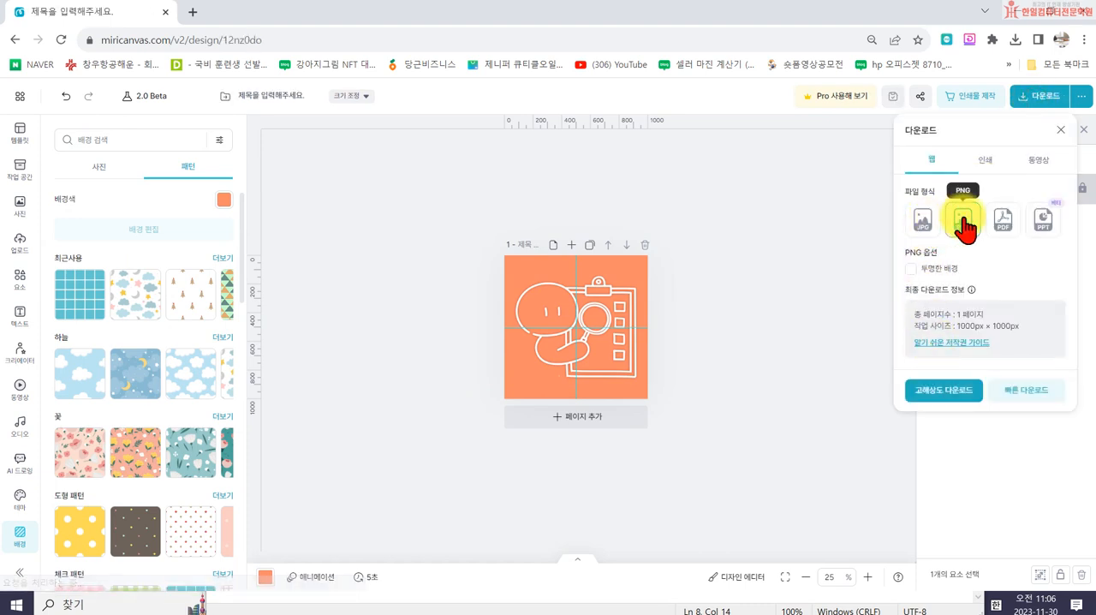
click(932, 393)
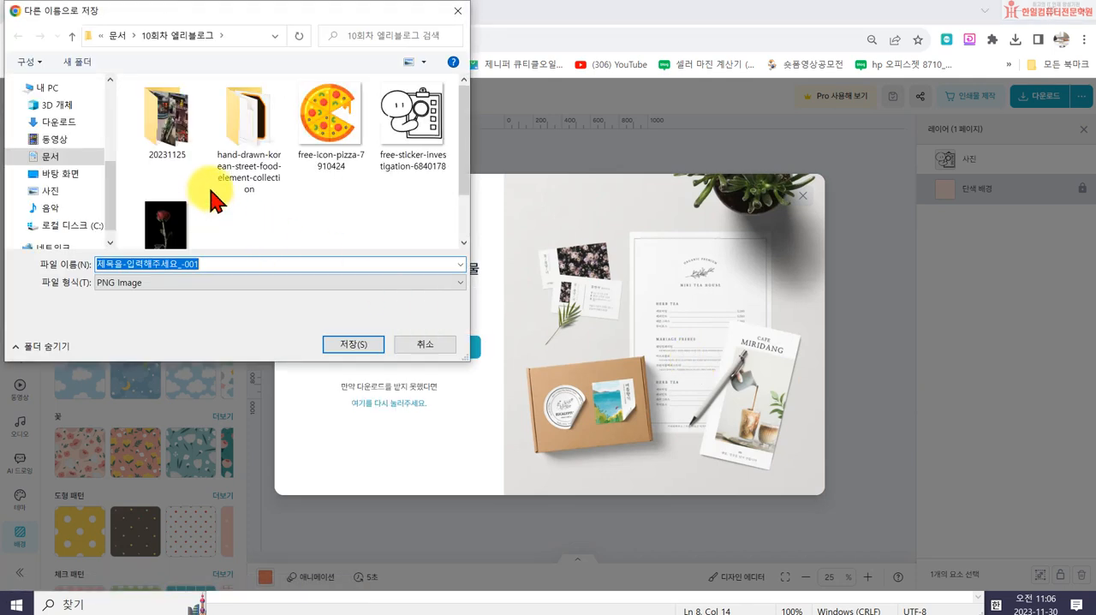
click(223, 270)
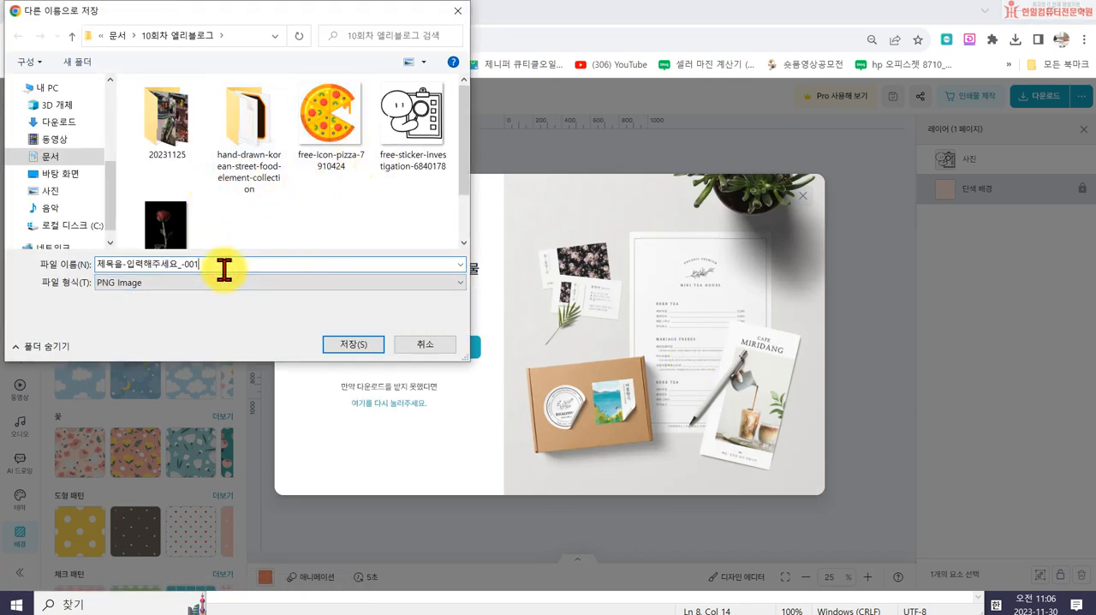
drag(225, 265, 39, 279)
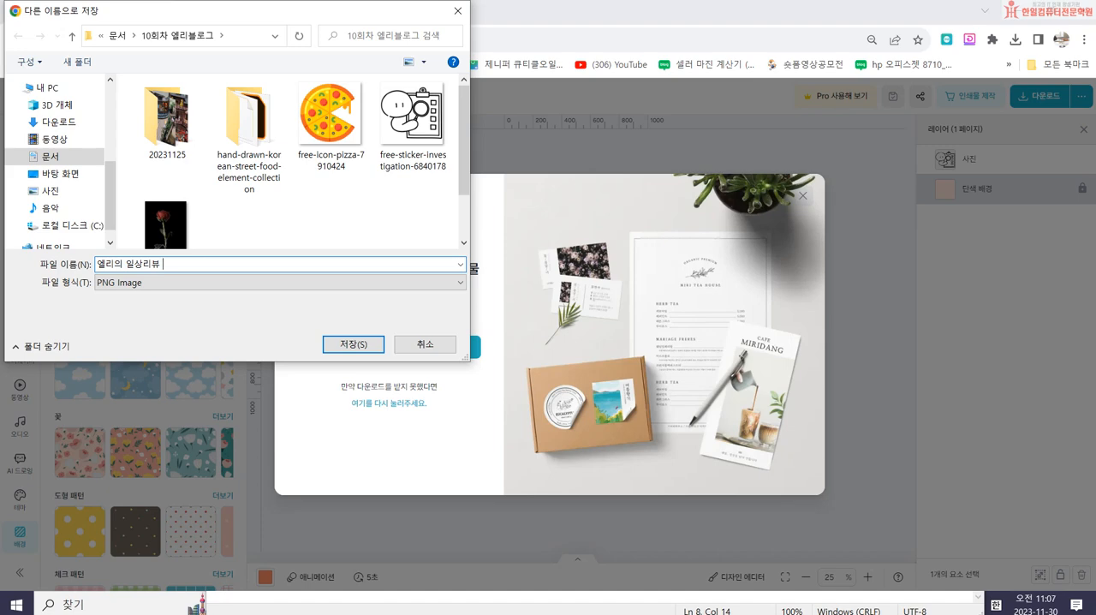
key(Return)
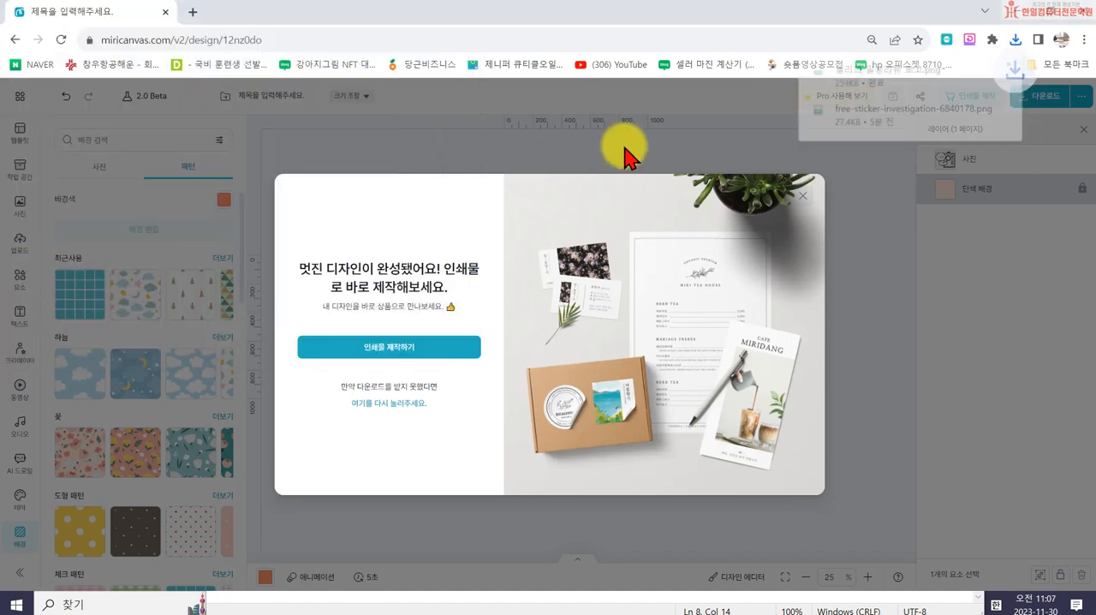
click(802, 195)
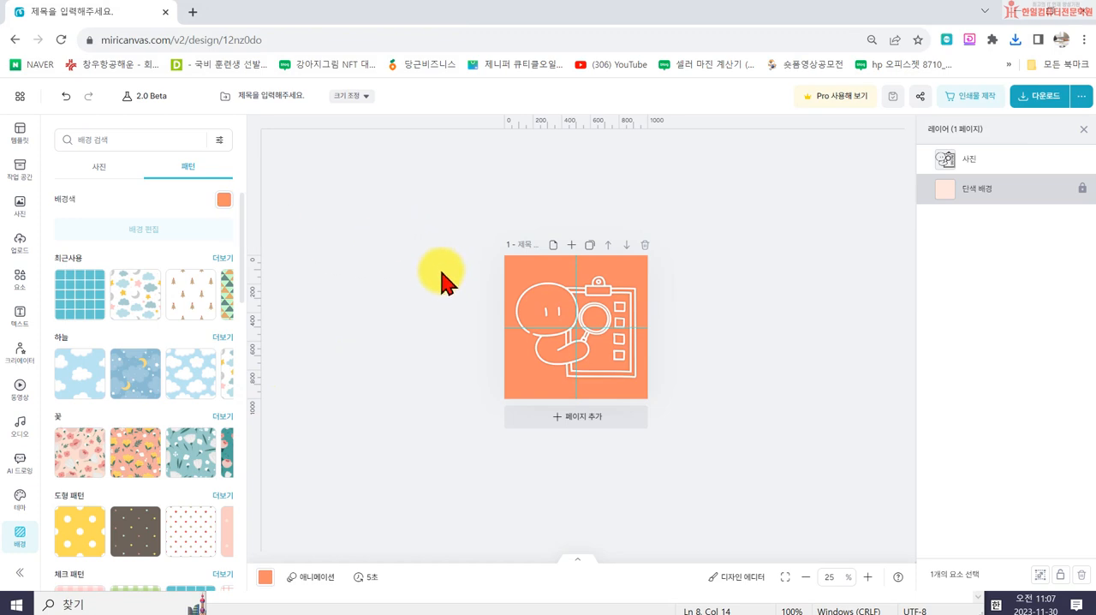
- Add a blank second page and place the uploaded line drawing in its upper middle area
click(591, 246)
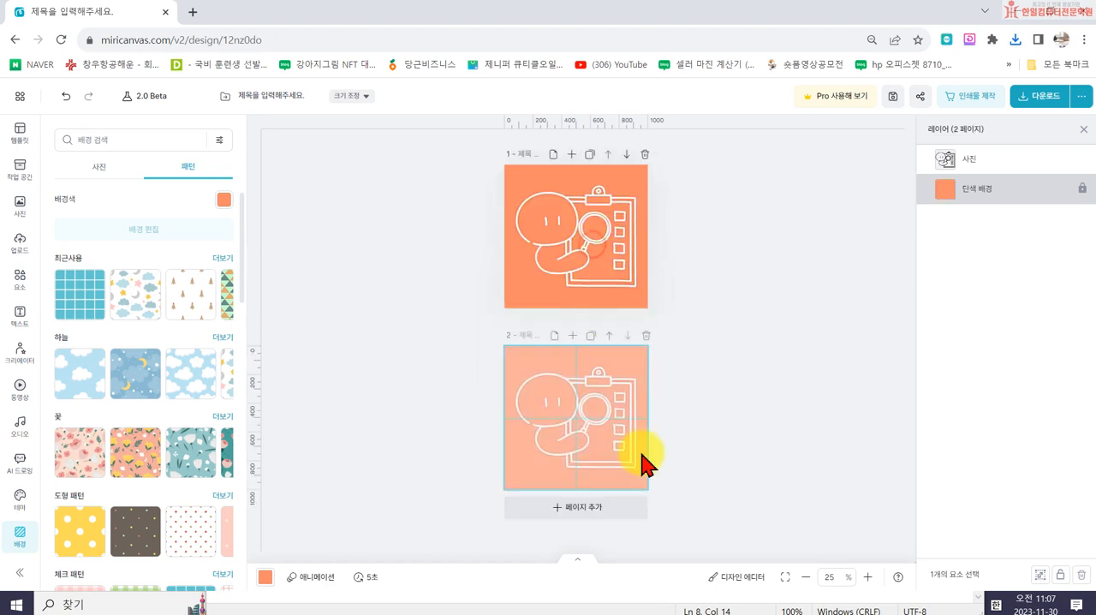
click(645, 335)
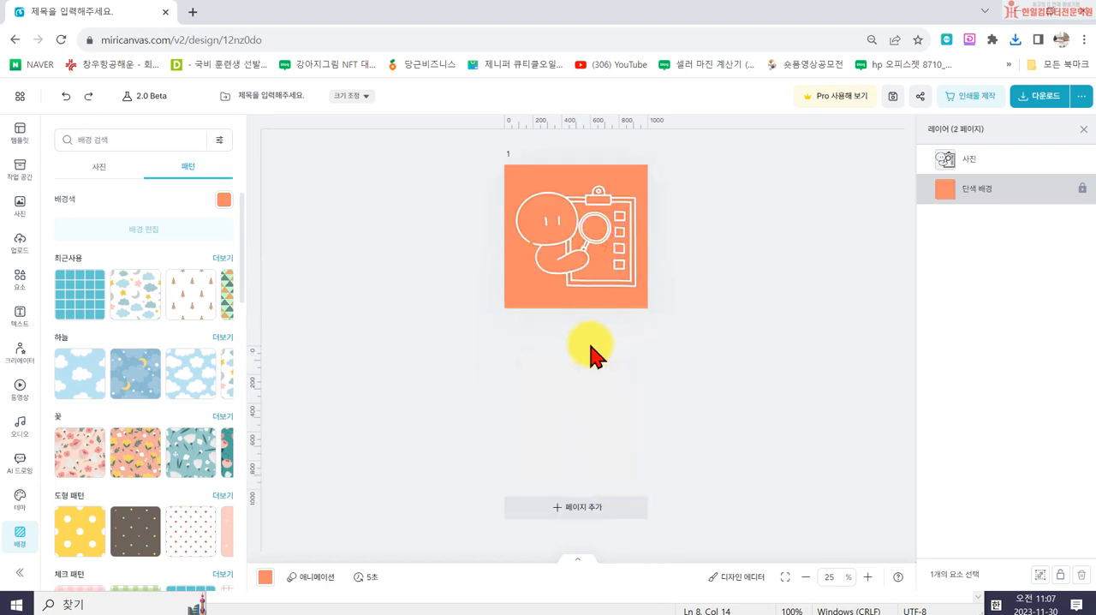
click(572, 242)
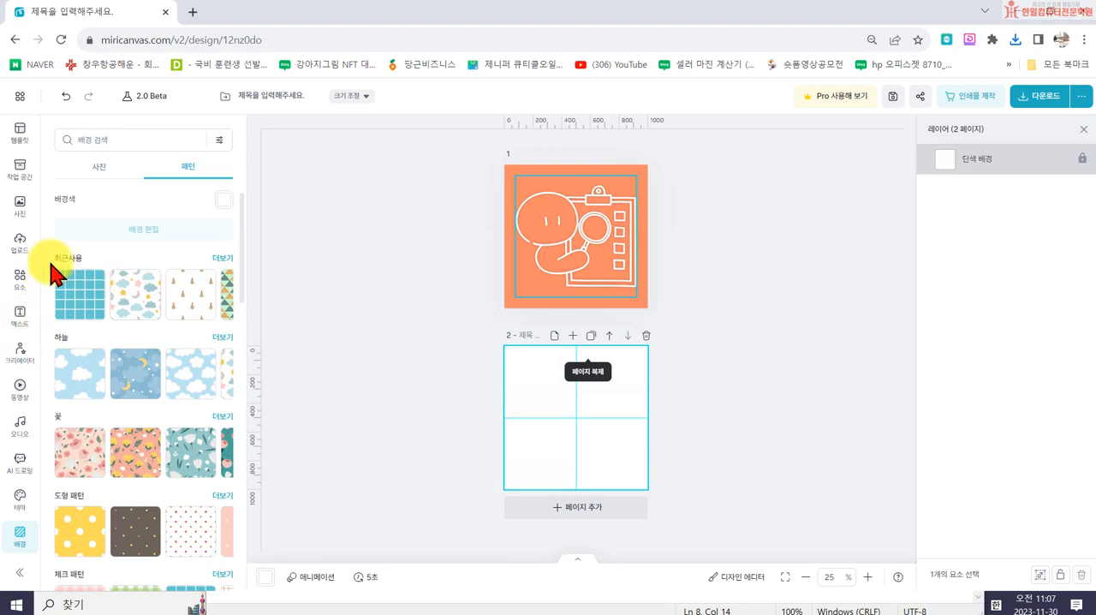
click(24, 257)
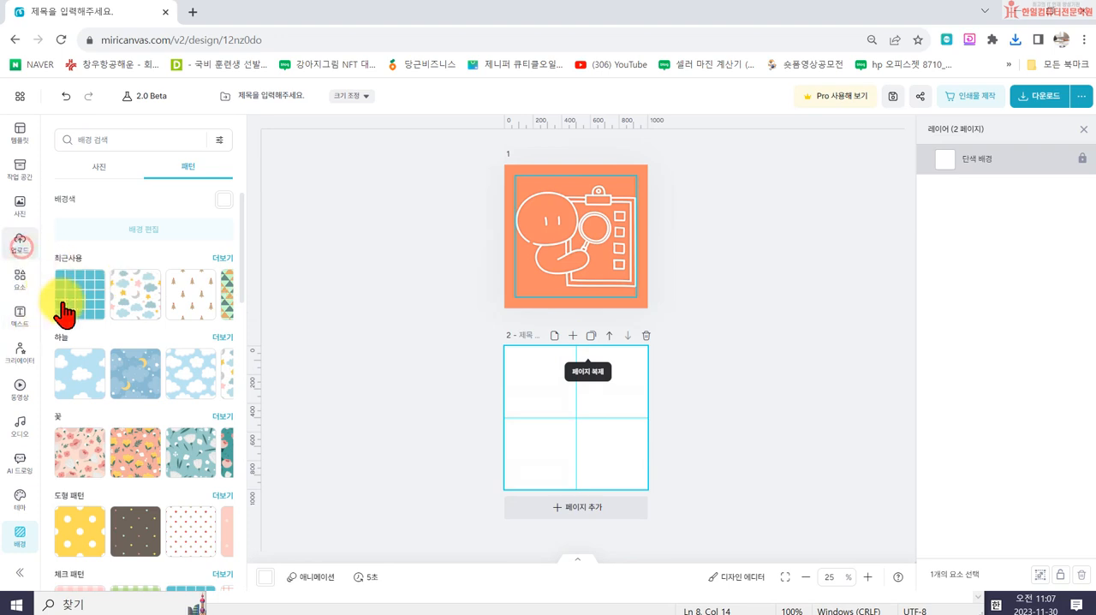
click(70, 371)
drag(532, 462, 545, 427)
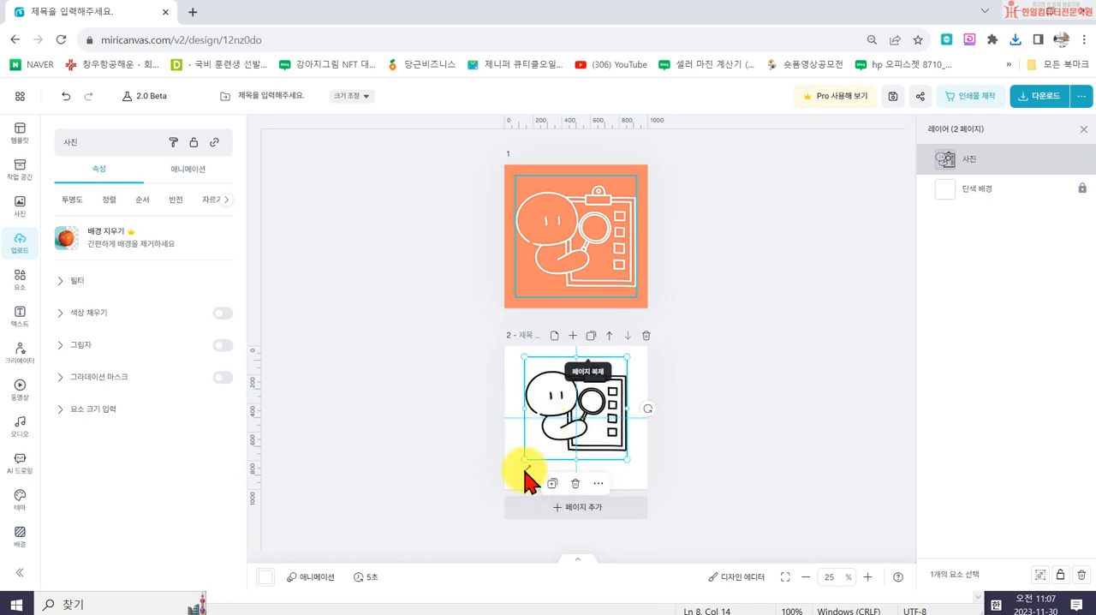
- Add a subtitle text reading 엘리의 일상리뷰 beneath the drawing on the second page
click(19, 317)
click(128, 262)
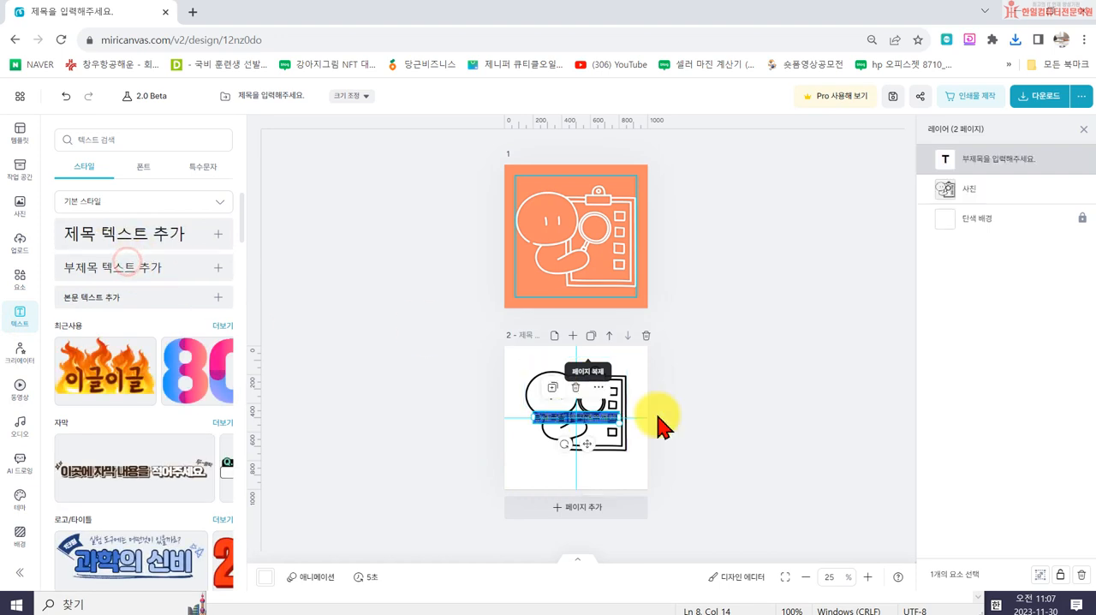
click(460, 473)
drag(548, 417, 534, 465)
drag(601, 470, 635, 476)
double_click(587, 469)
text(ㅇ)
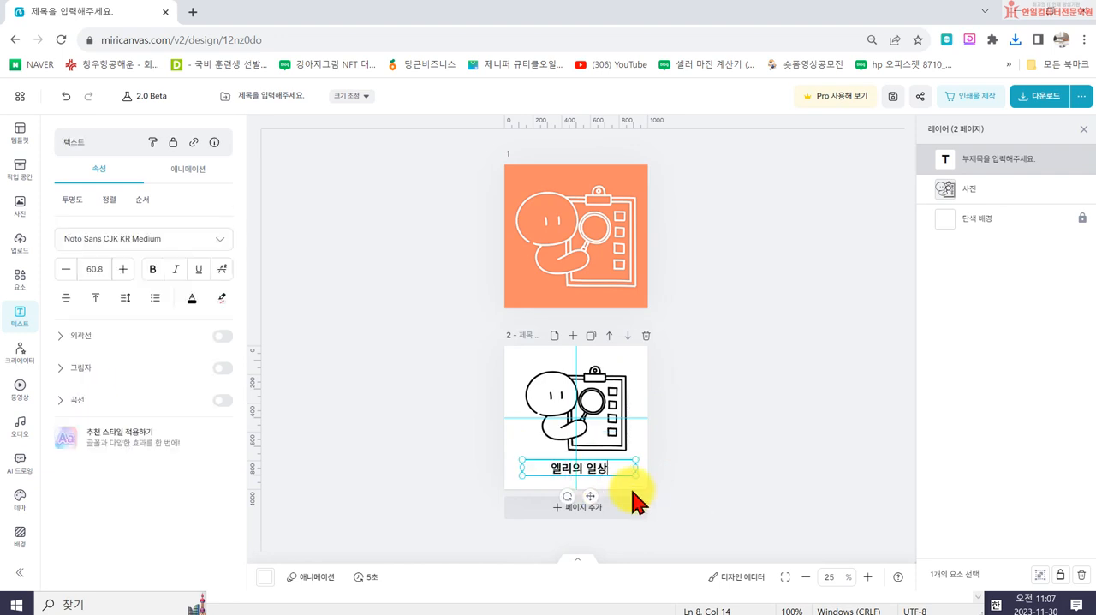
click(716, 460)
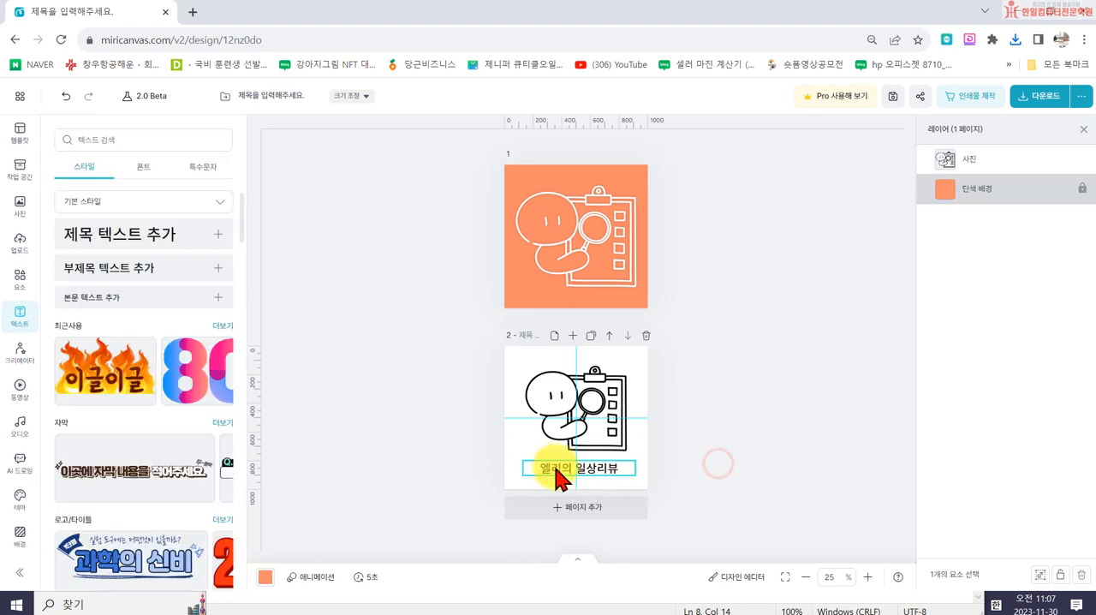
- Change the subtitle's font on the second page to Single Day
click(555, 478)
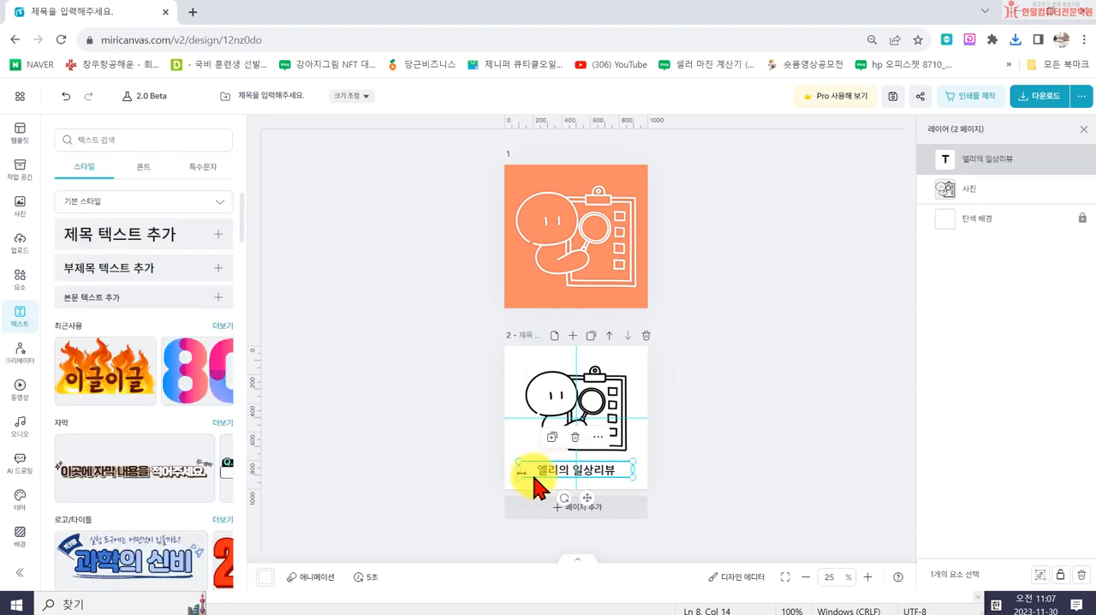
click(142, 202)
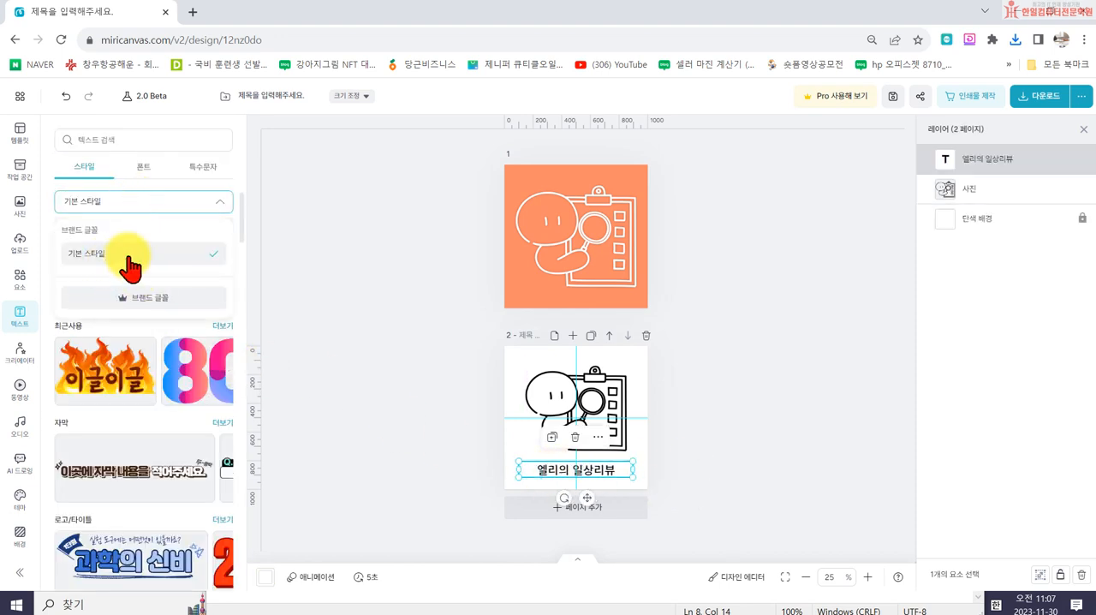
click(286, 196)
click(591, 472)
click(156, 248)
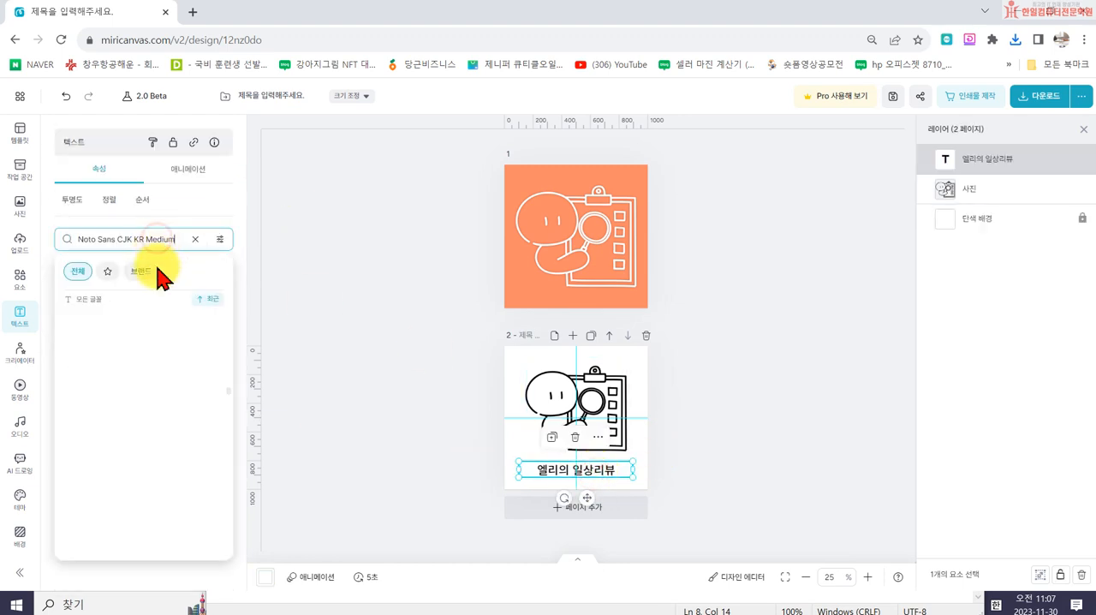
scroll(145, 445, down, 1)
scroll(145, 458, down, 3)
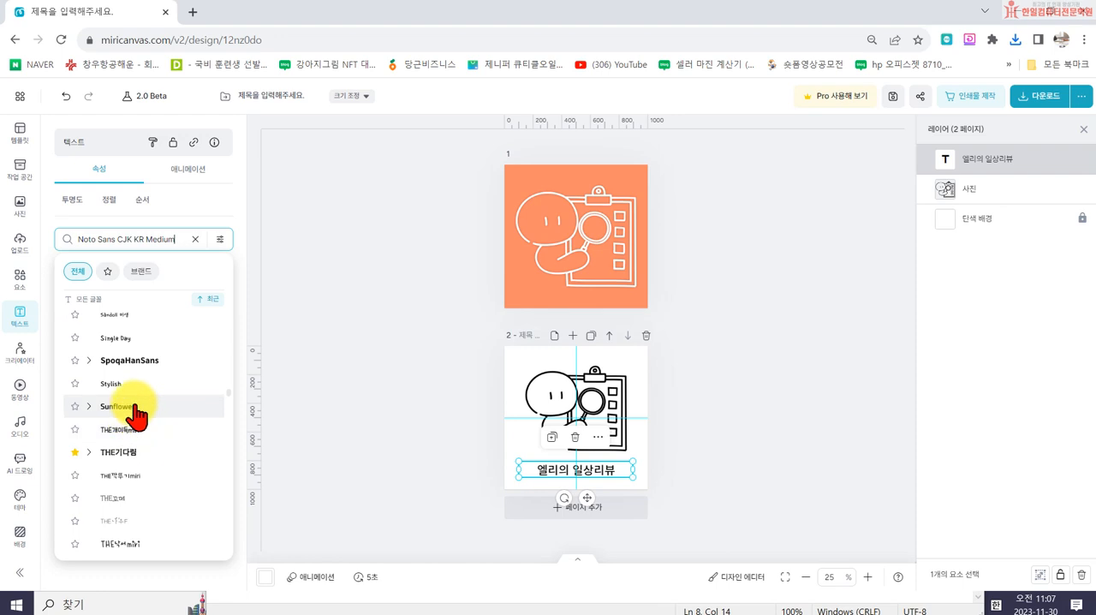
click(135, 361)
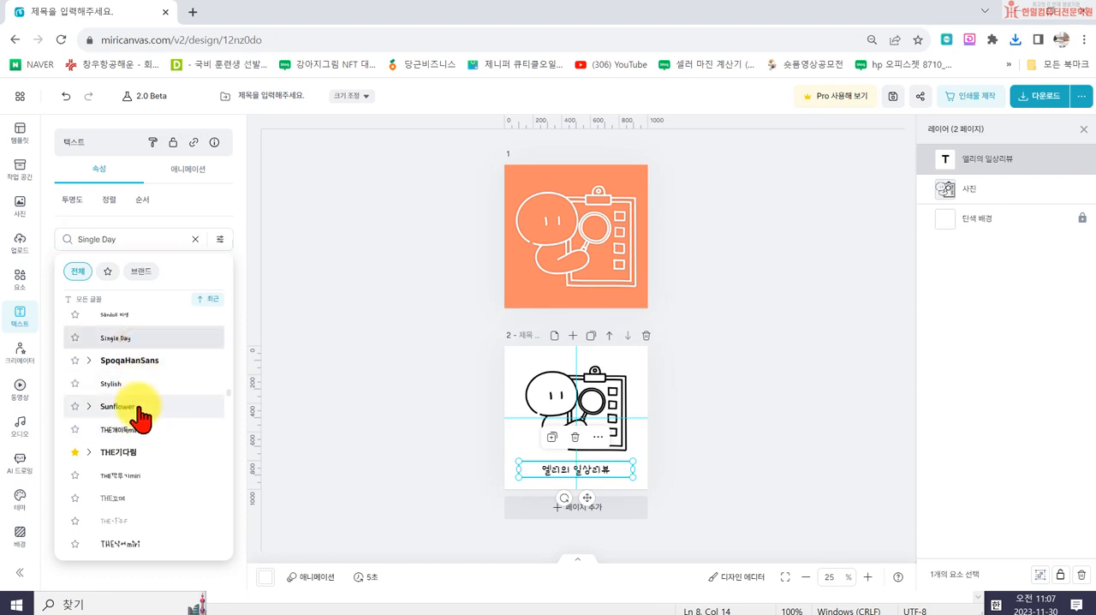
- Enlarge the subtitle to font size 104.5 and center it below the drawing
drag(517, 474, 438, 488)
drag(622, 476, 597, 474)
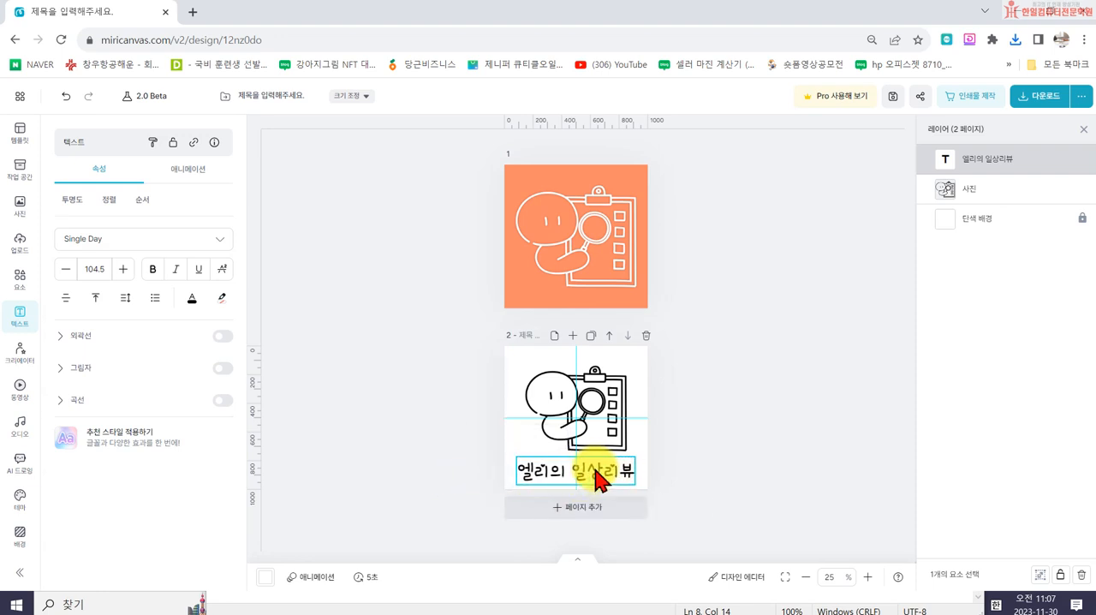
click(713, 417)
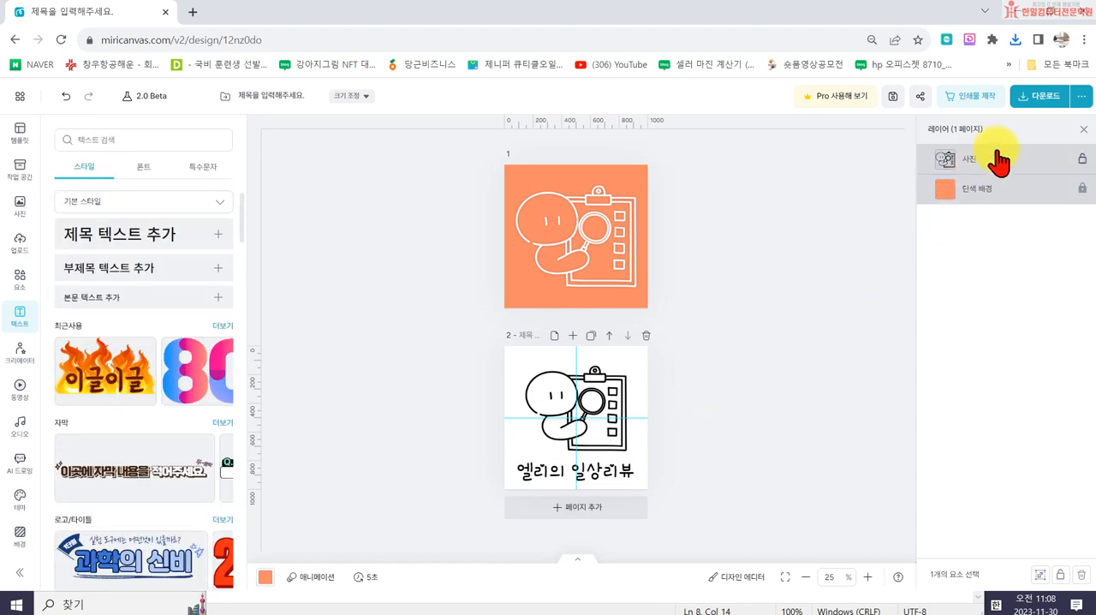
- Set up a PNG download limited to page 2
click(1037, 96)
click(959, 313)
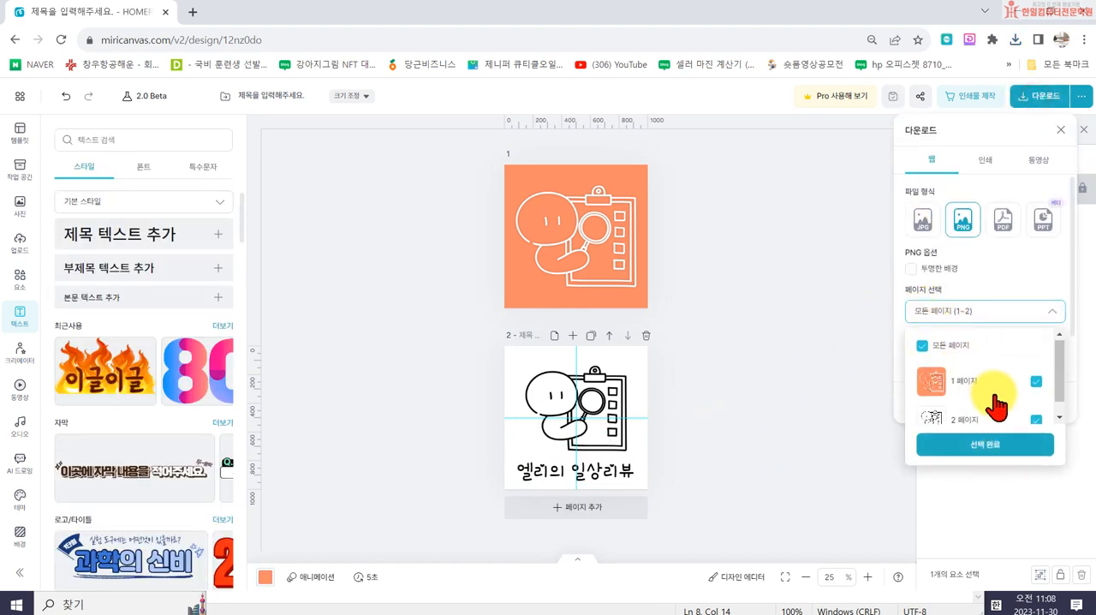
scroll(998, 408, down, 1)
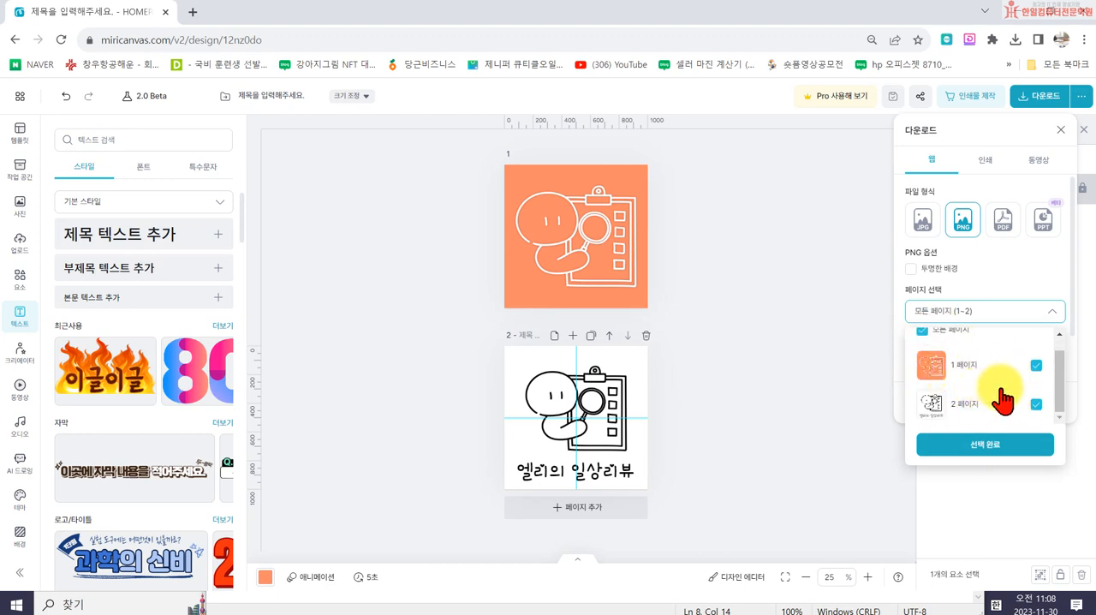
scroll(960, 377, up, 1)
click(926, 348)
click(1035, 420)
scroll(942, 411, down, 1)
click(975, 452)
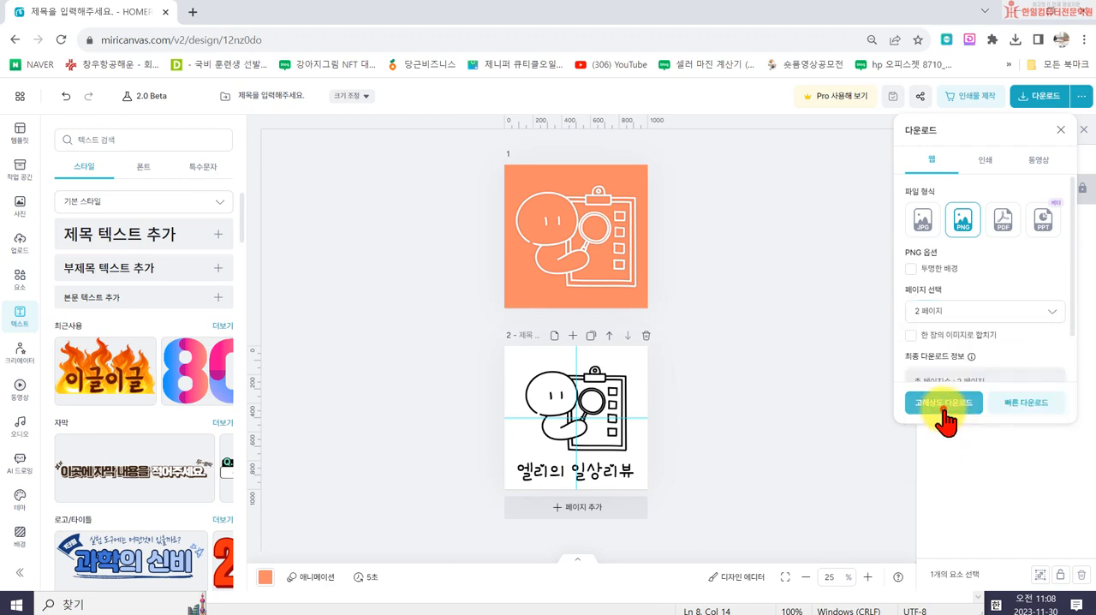
- Save page 2 in high resolution, basing its file name on 엘리의 일상리뷰 로고, and dismiss the print offer
click(945, 404)
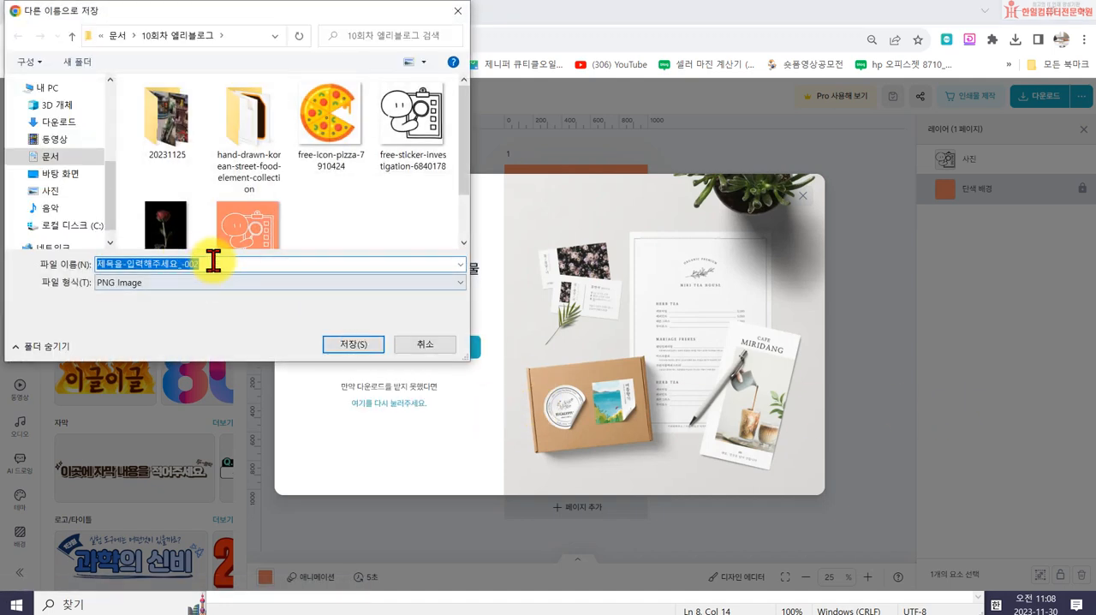
scroll(282, 206, down, 1)
click(245, 185)
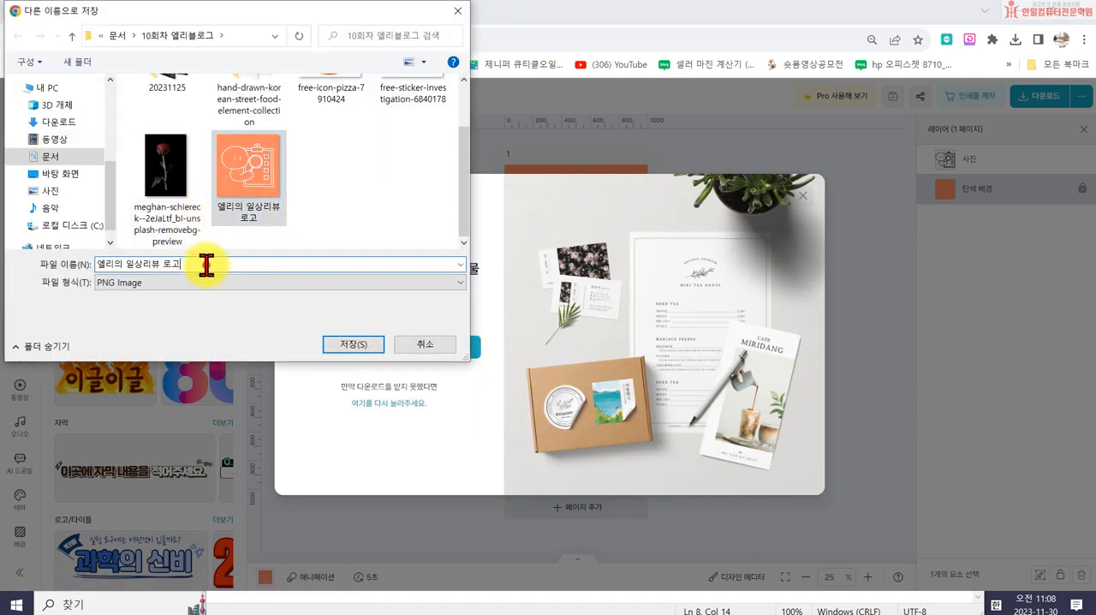
click(356, 344)
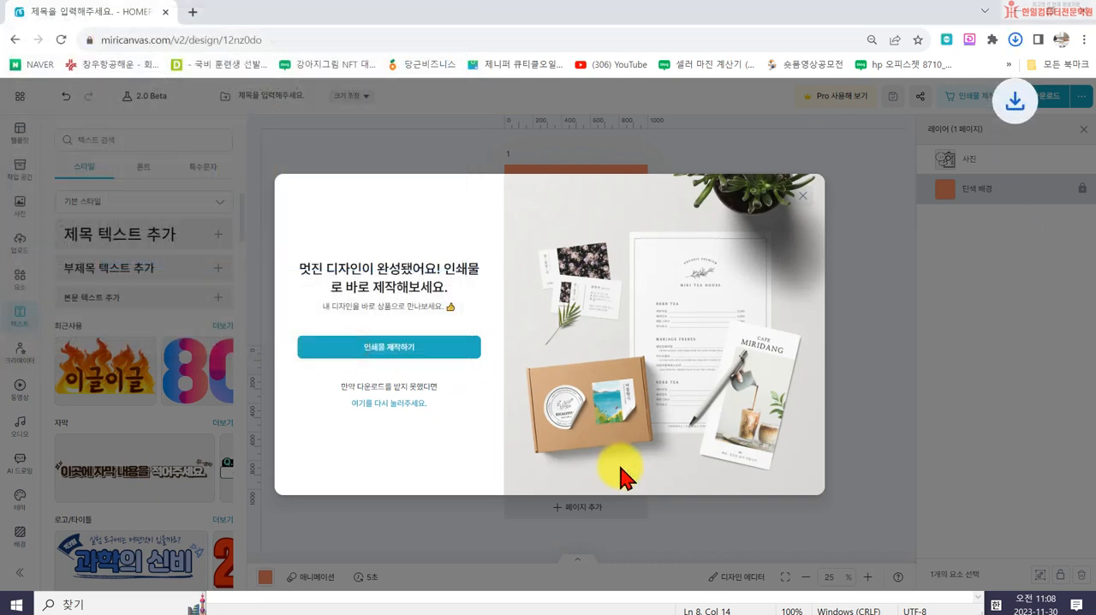
click(798, 194)
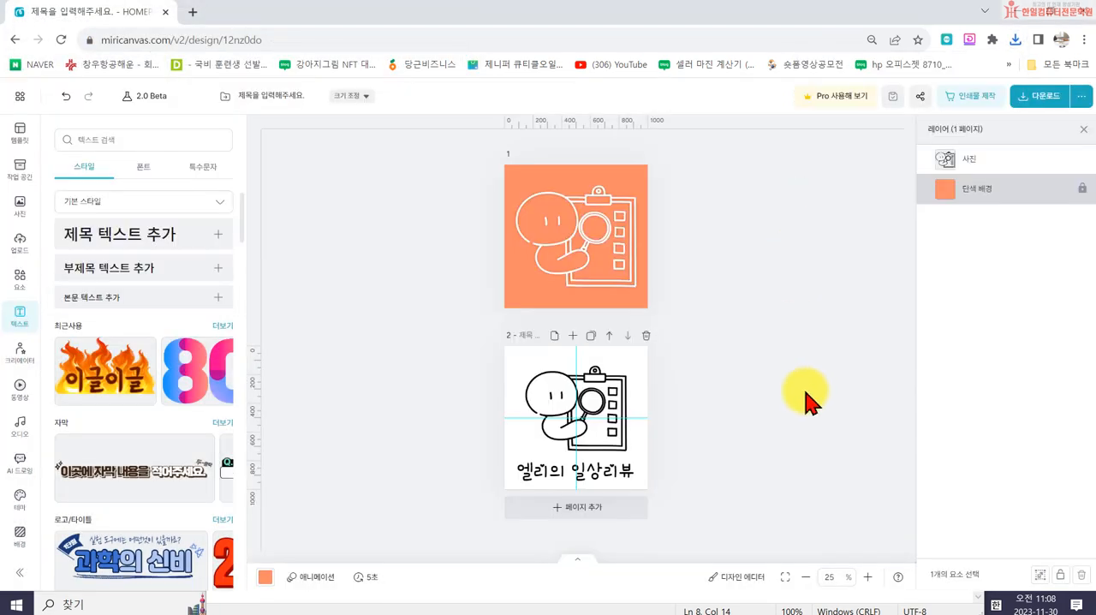
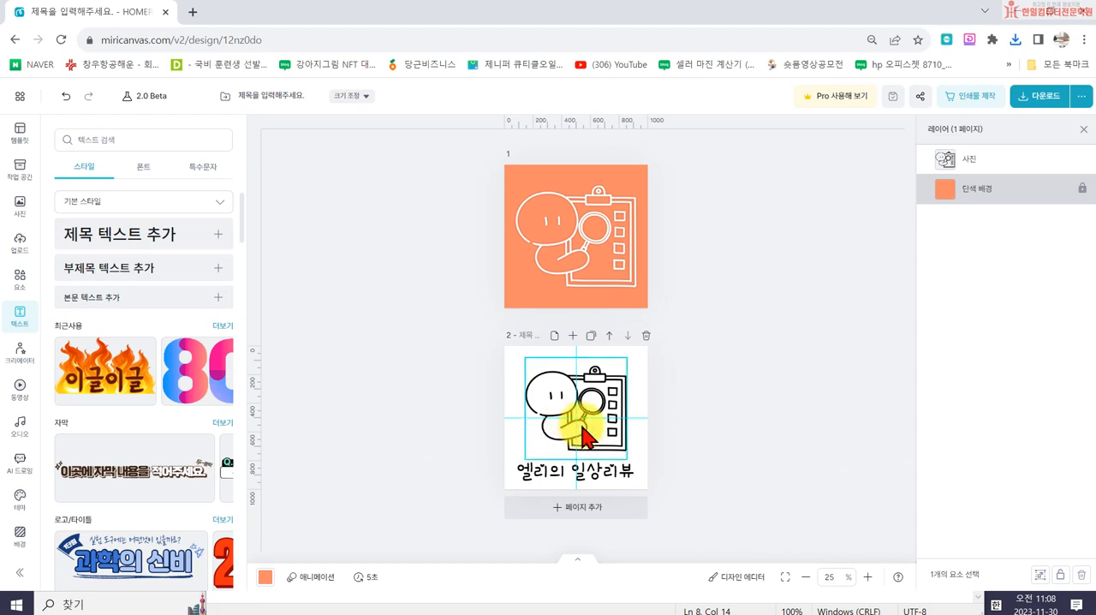
- Duplicate the second page and fill the drawing on the copy with gray #787878
click(590, 335)
click(563, 421)
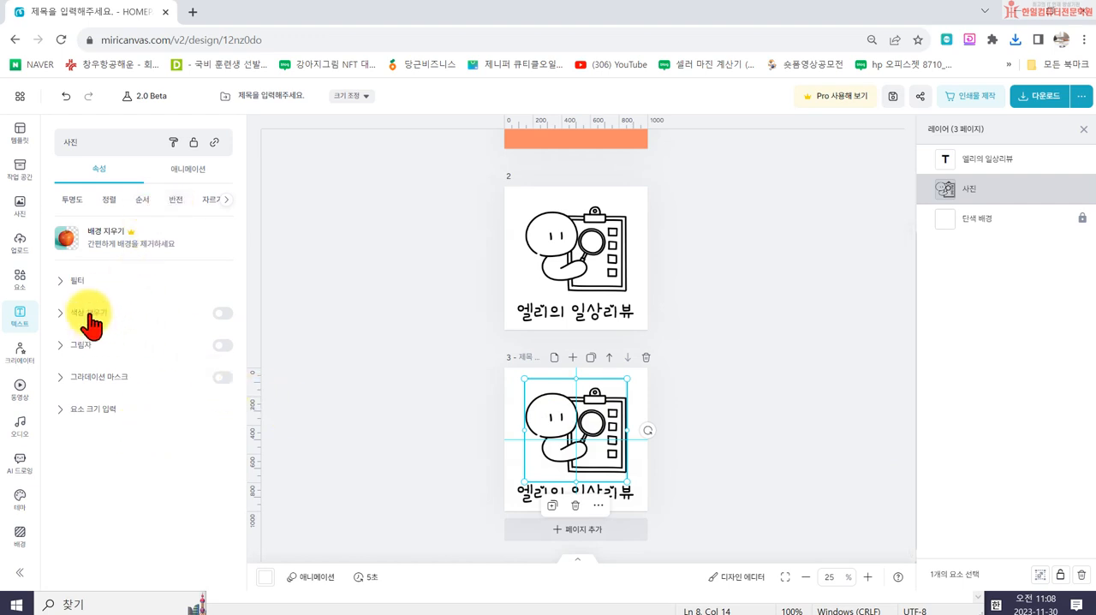
click(222, 313)
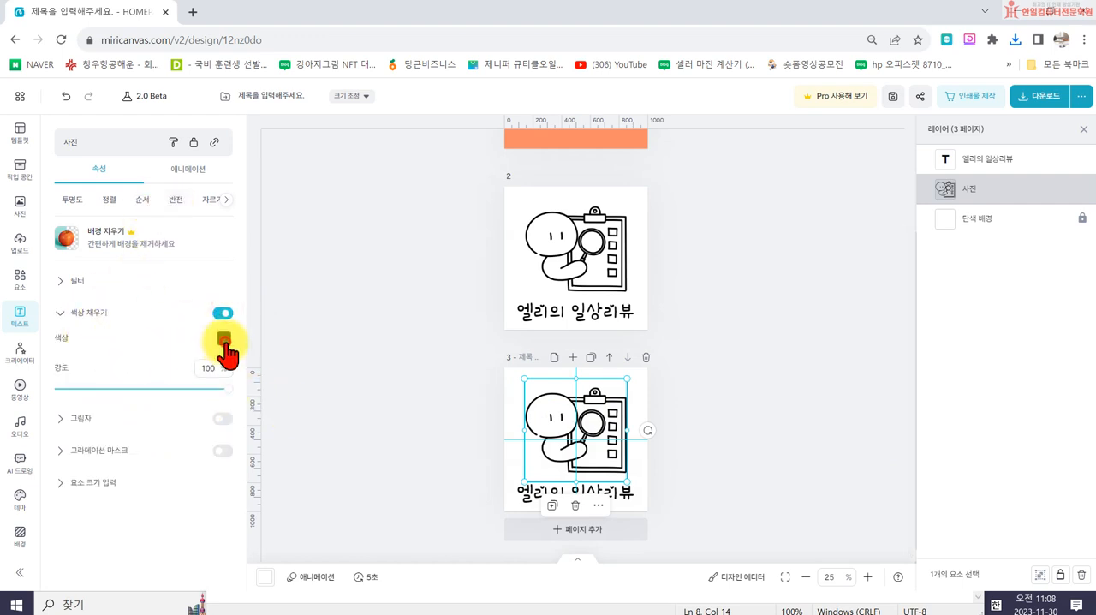
click(224, 340)
click(300, 300)
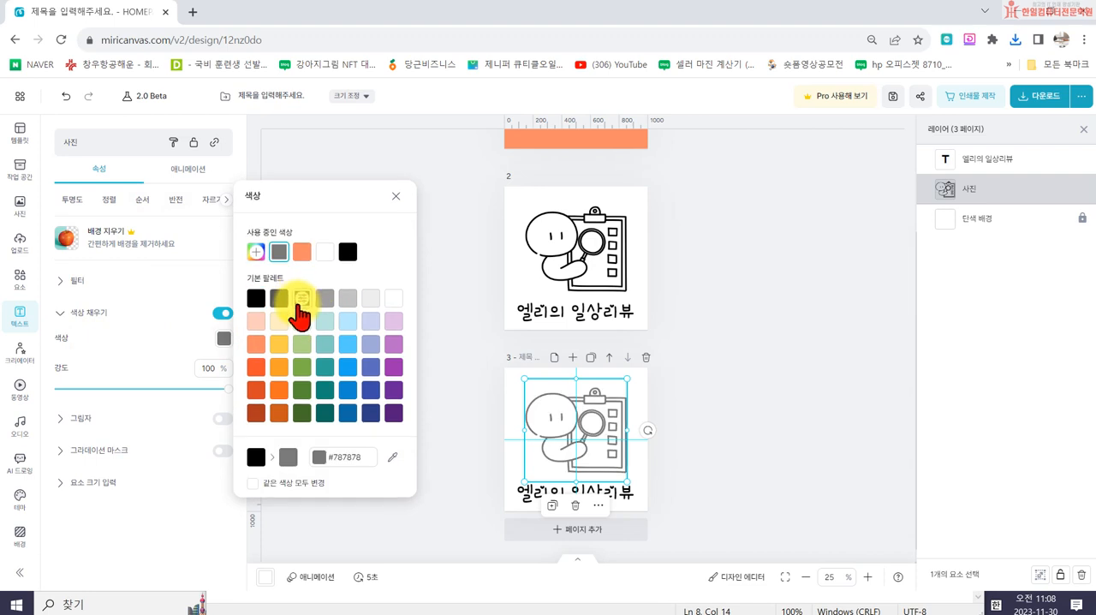
- Color the 엘리의 일상리뷰 text on the third page gray #787878
click(527, 502)
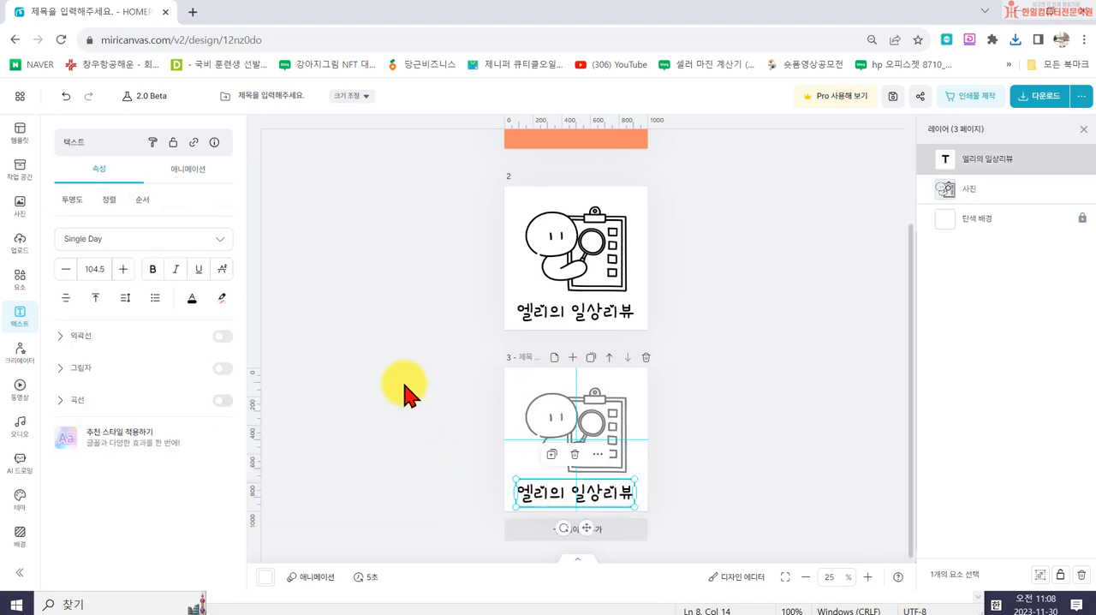
click(193, 299)
click(318, 221)
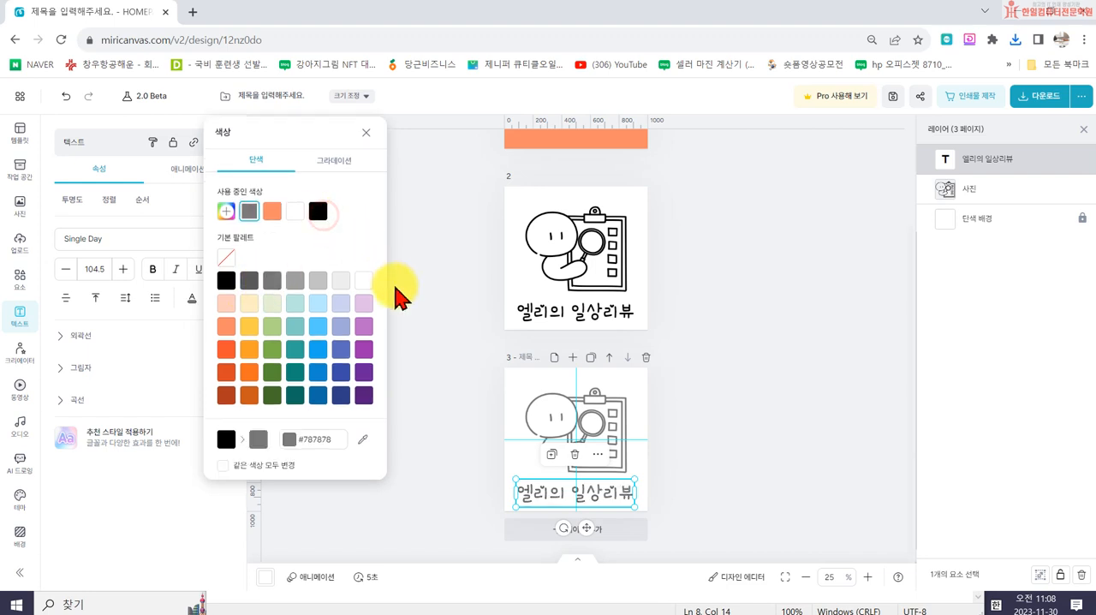
click(404, 308)
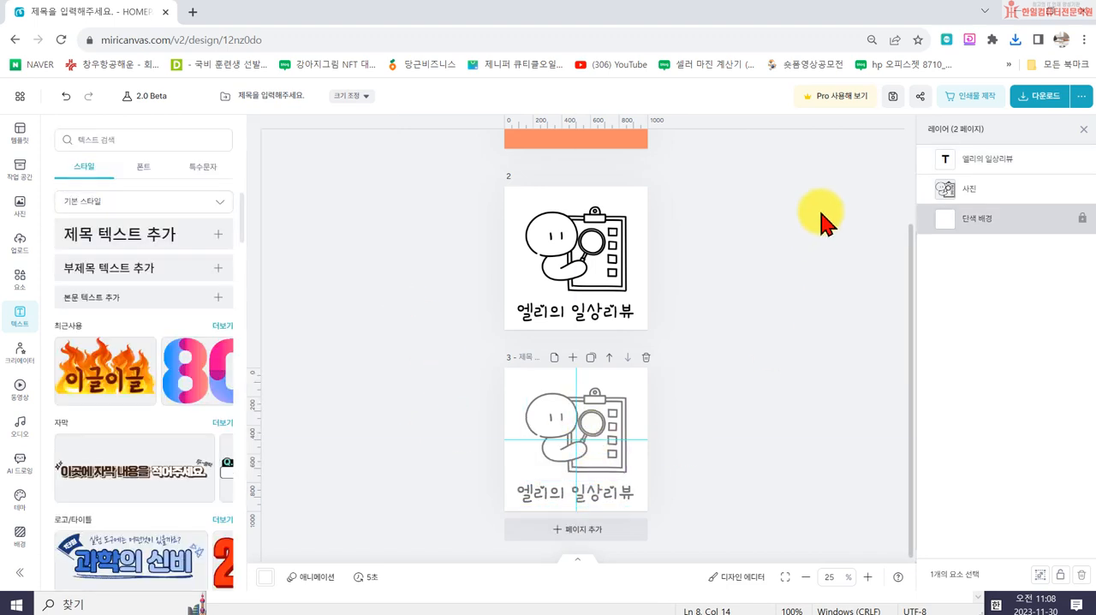
- Set up a PNG download limited to page 3
click(1044, 101)
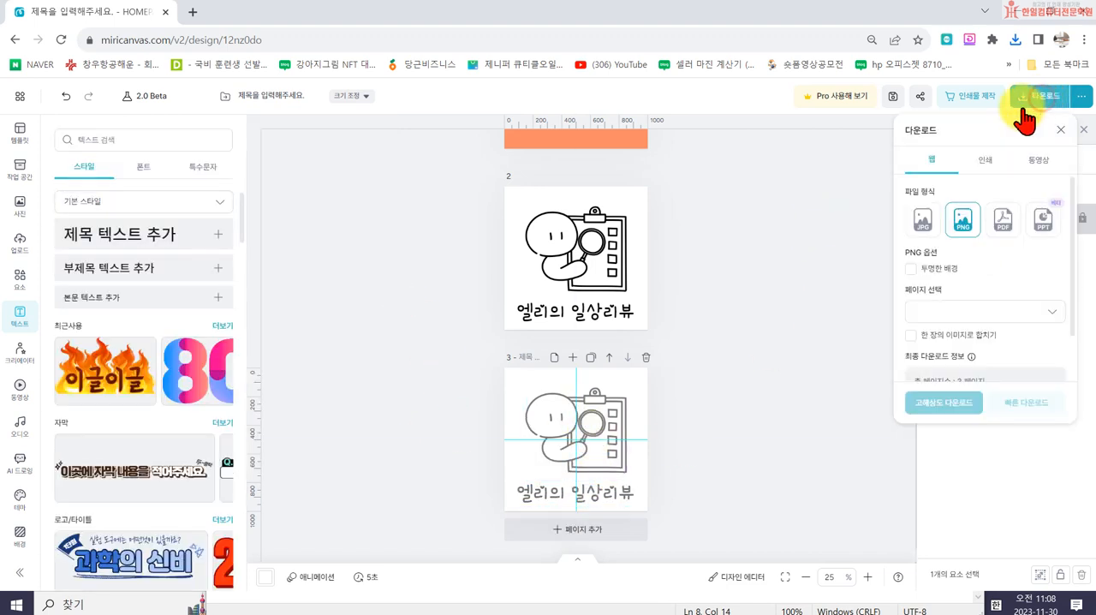
click(953, 311)
click(923, 347)
scroll(1022, 392, down, 2)
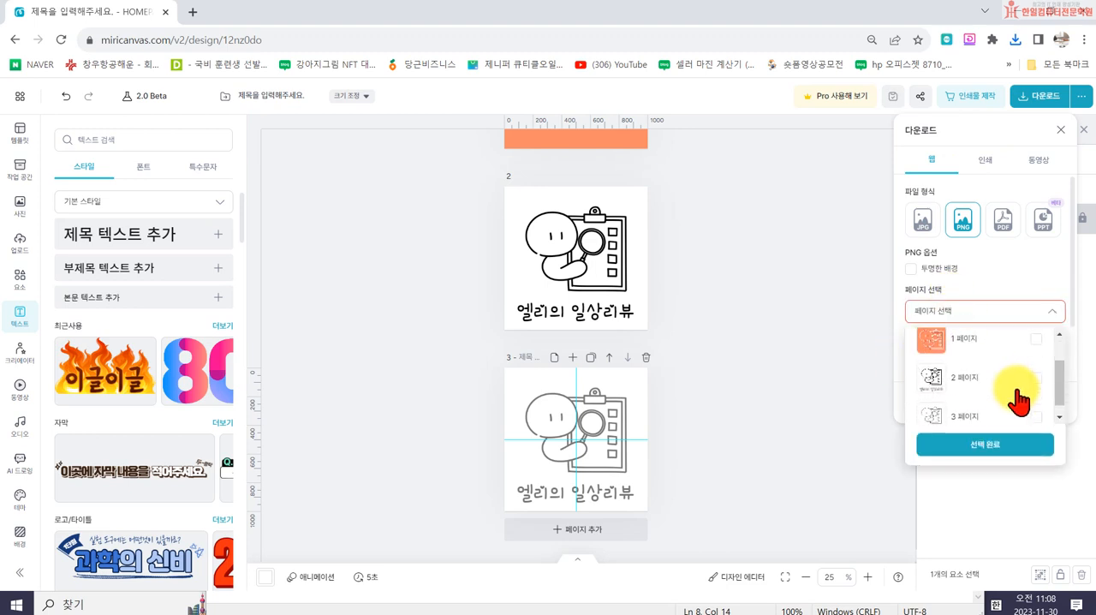
click(1037, 405)
click(1016, 445)
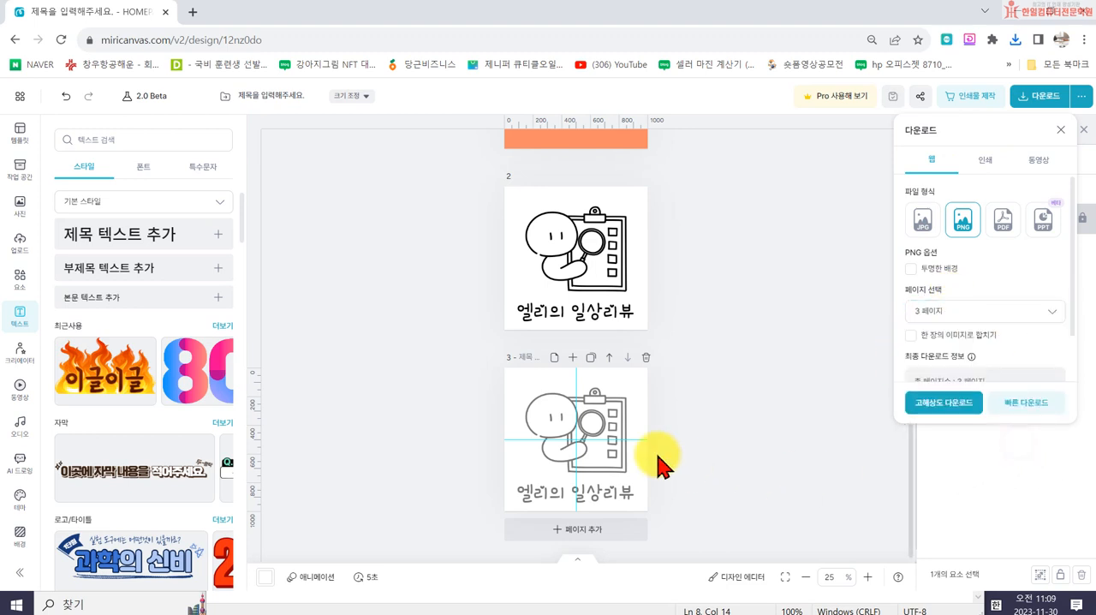
- Save page 3 in high resolution, basing its file name on 엘리의 일상리뷰 로고1, and dismiss the print offer
click(939, 409)
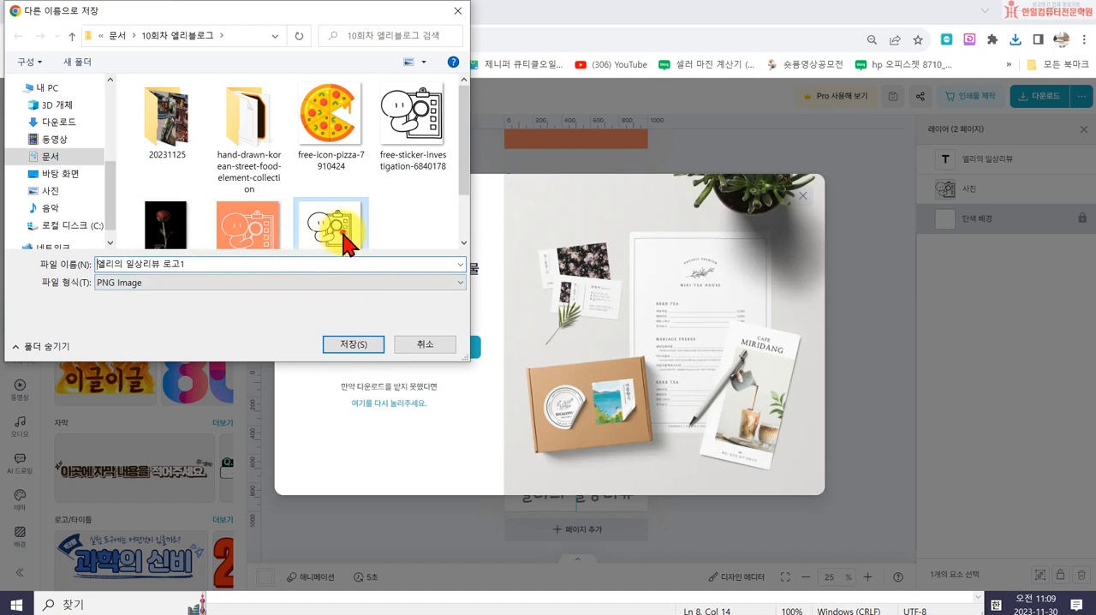
click(334, 227)
click(210, 263)
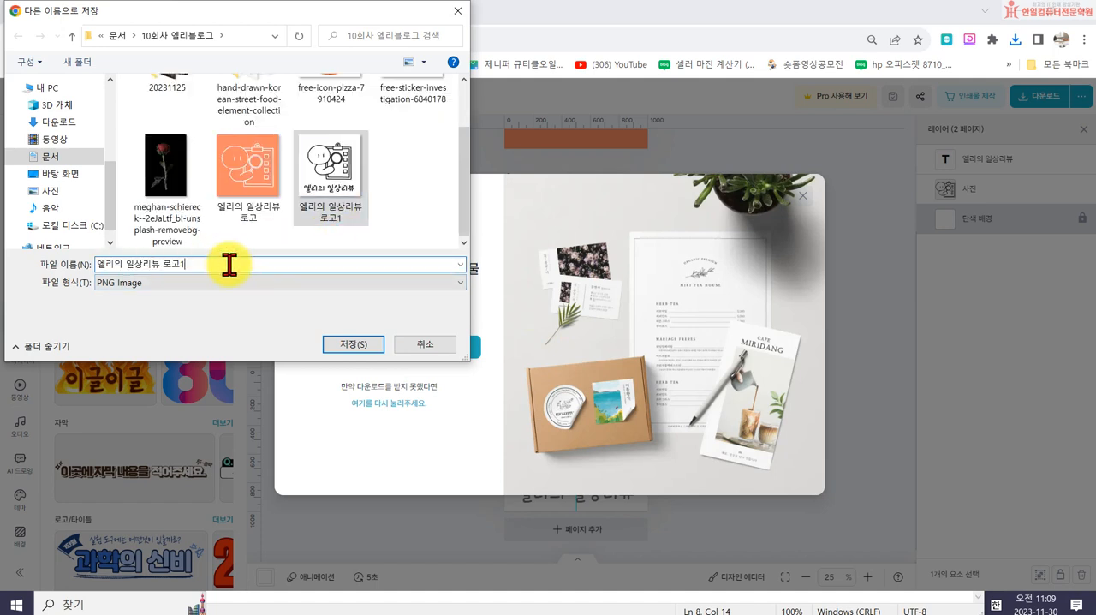
key(BackSpace)
key(Return)
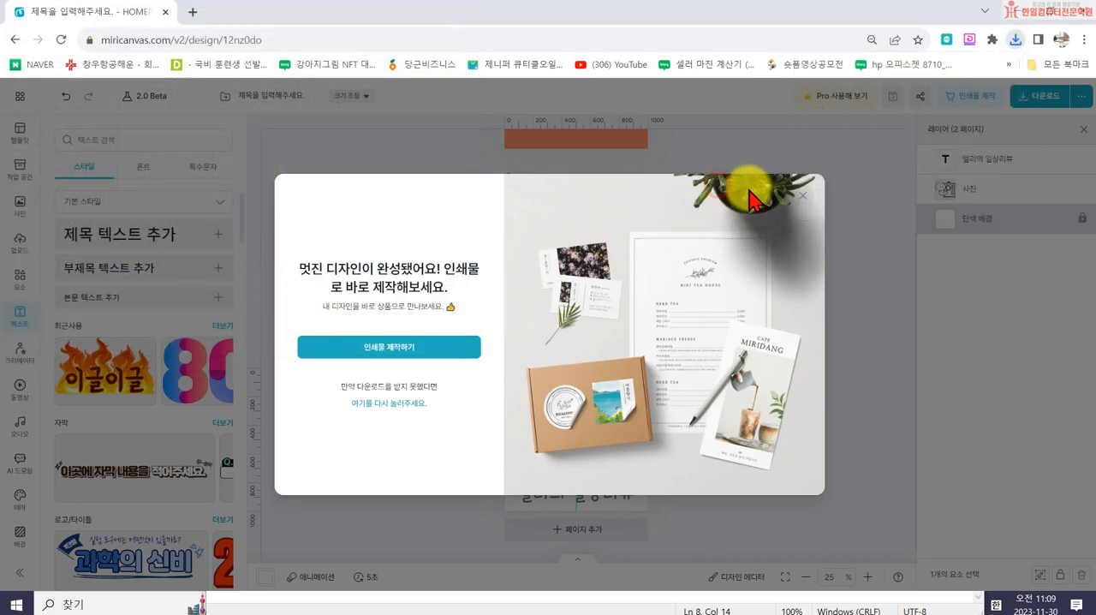
click(796, 190)
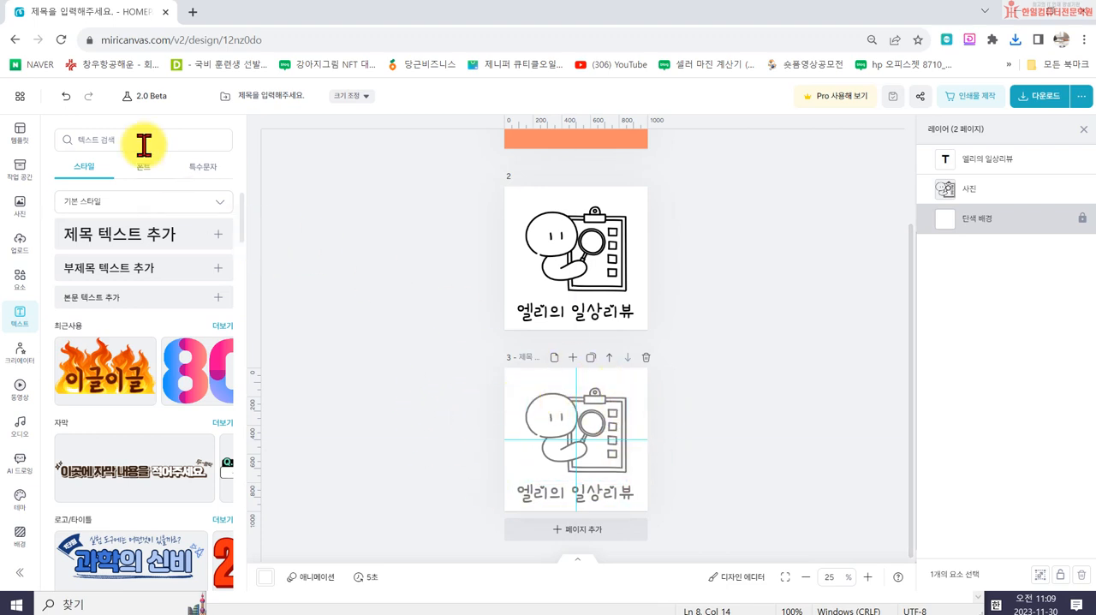
- Make a copy of the whole logo design, close the copy, and return to the original
click(16, 96)
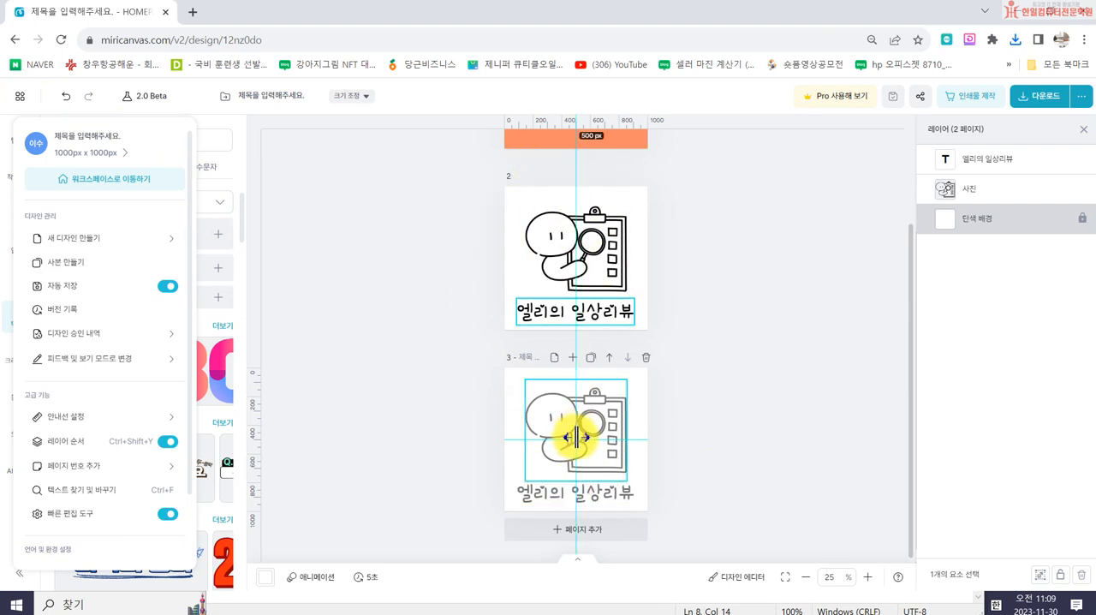
click(97, 263)
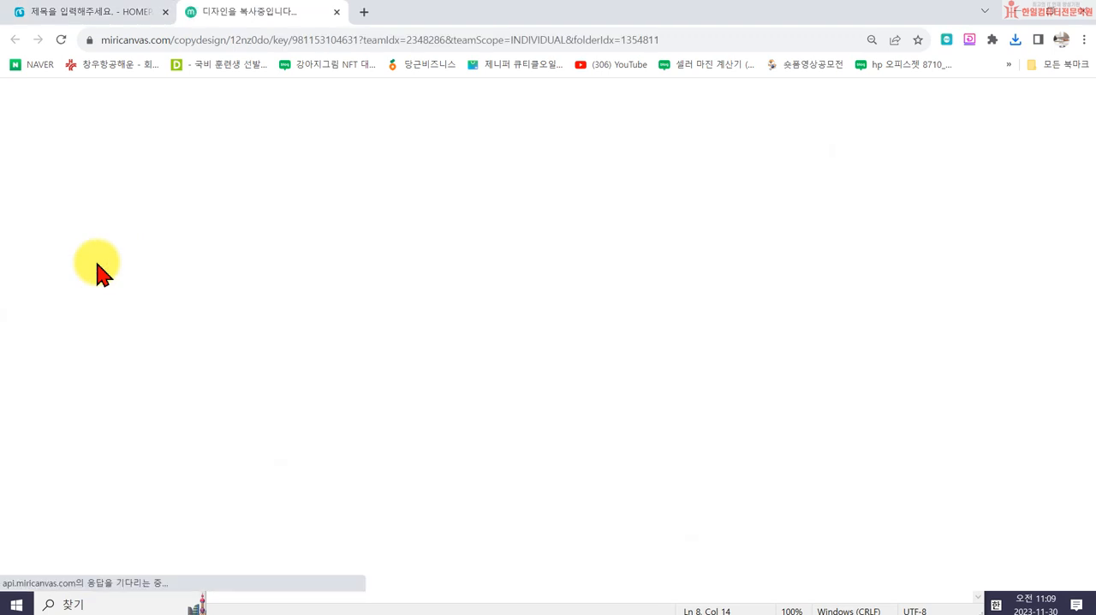
click(337, 12)
scroll(399, 269, up, 2)
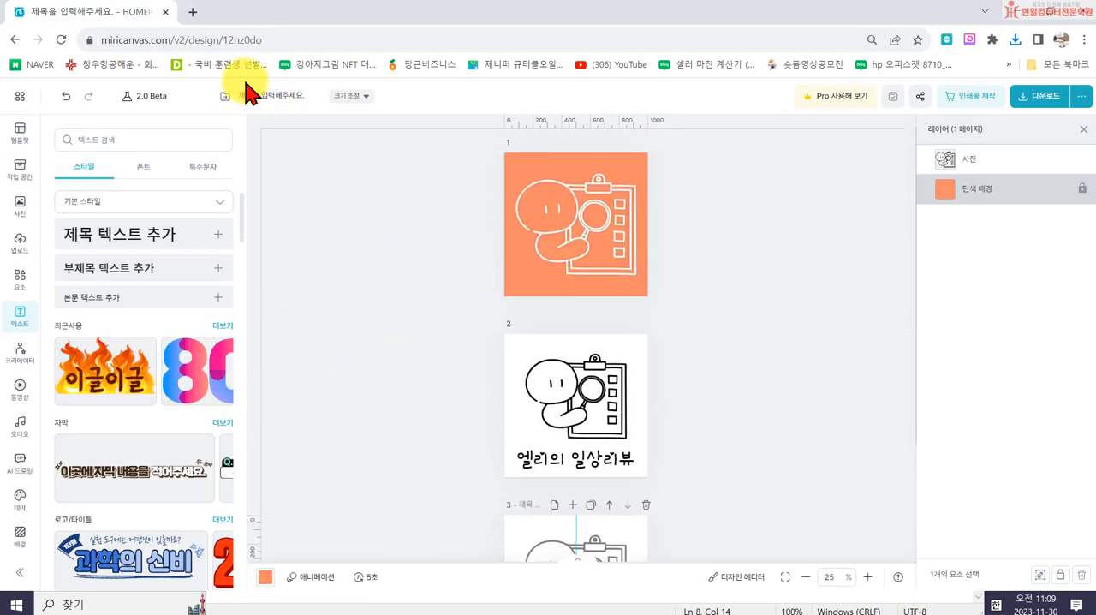
- View the original design's pages in the workspace and rename the open design to 로고10001000
click(19, 171)
click(66, 141)
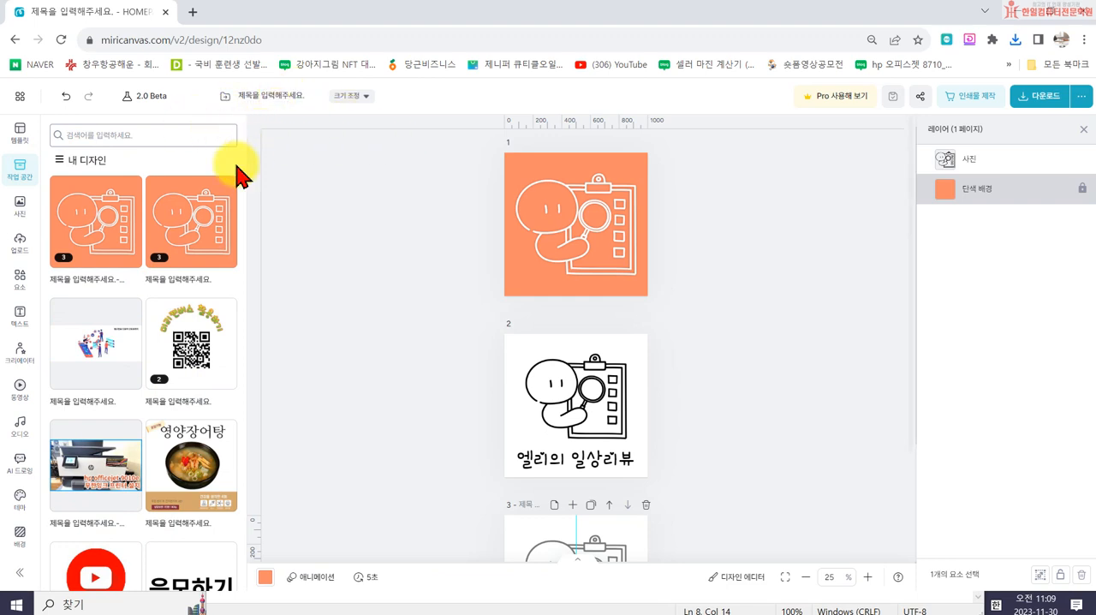
click(199, 216)
click(268, 96)
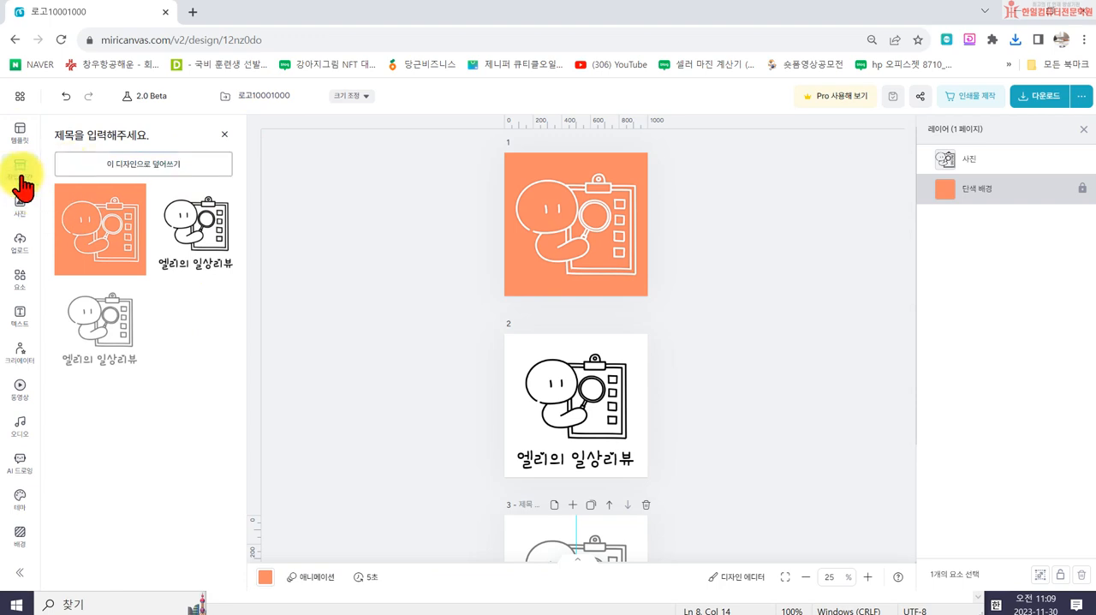
- Check the design names in the workspace and look through the pages of the copied design
click(224, 135)
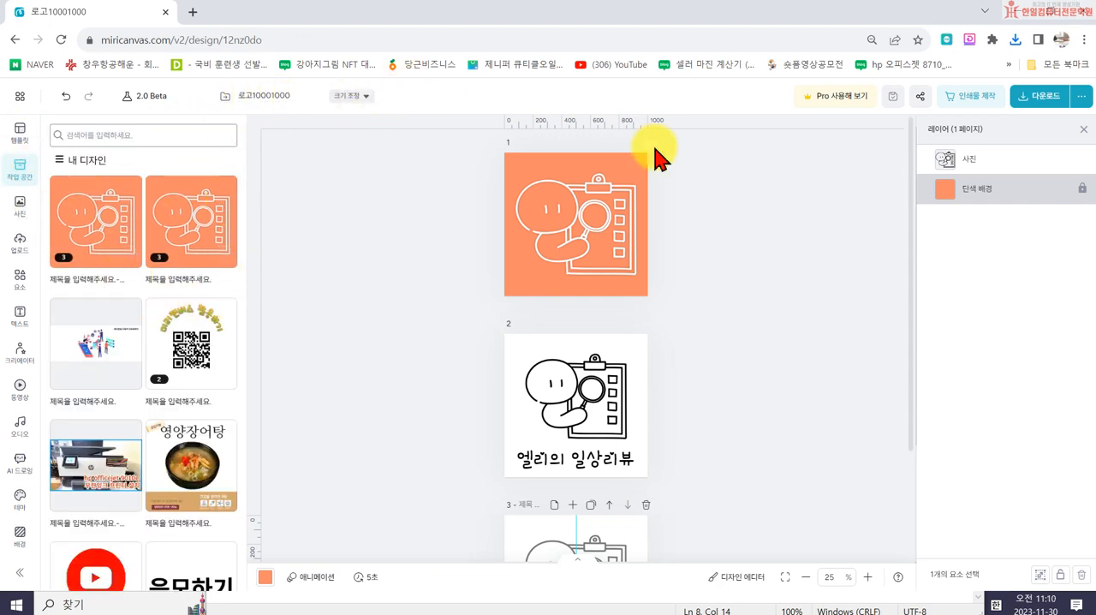
click(25, 214)
click(18, 176)
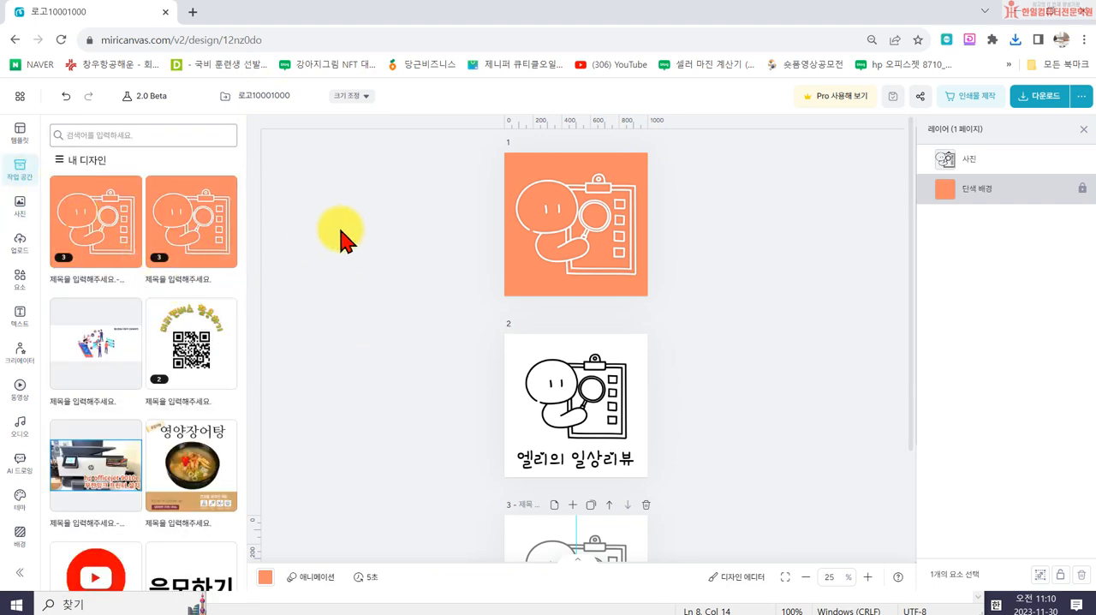
click(265, 96)
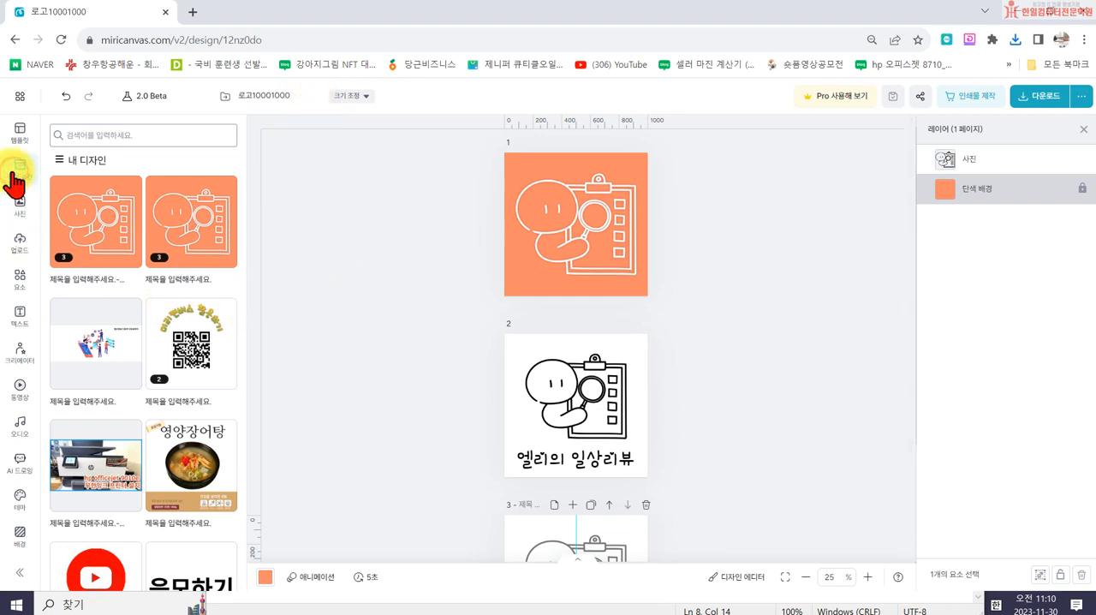
click(19, 202)
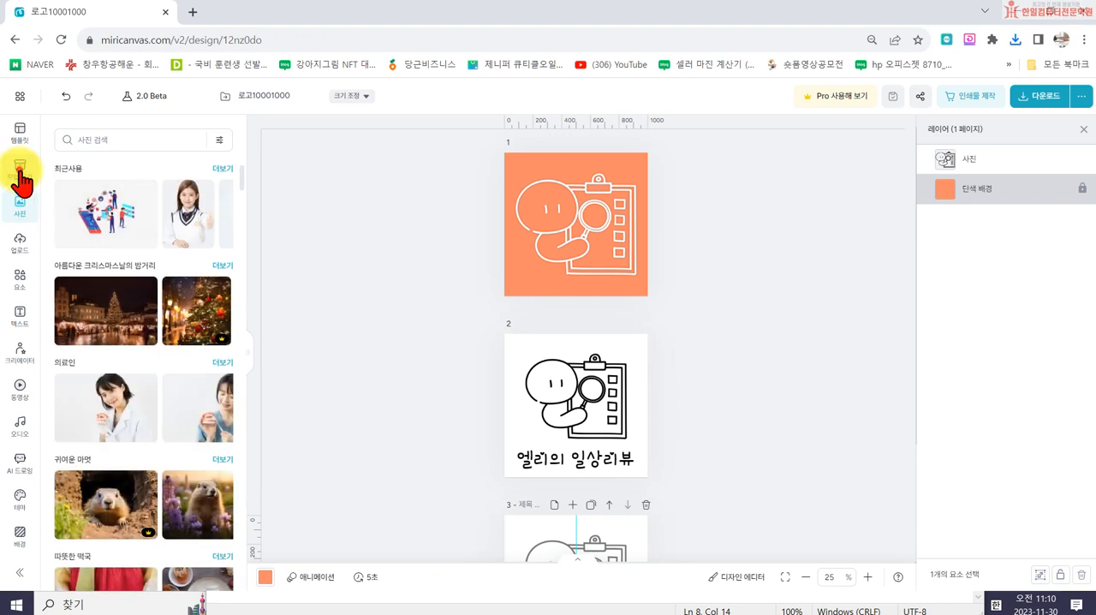
click(20, 171)
click(98, 242)
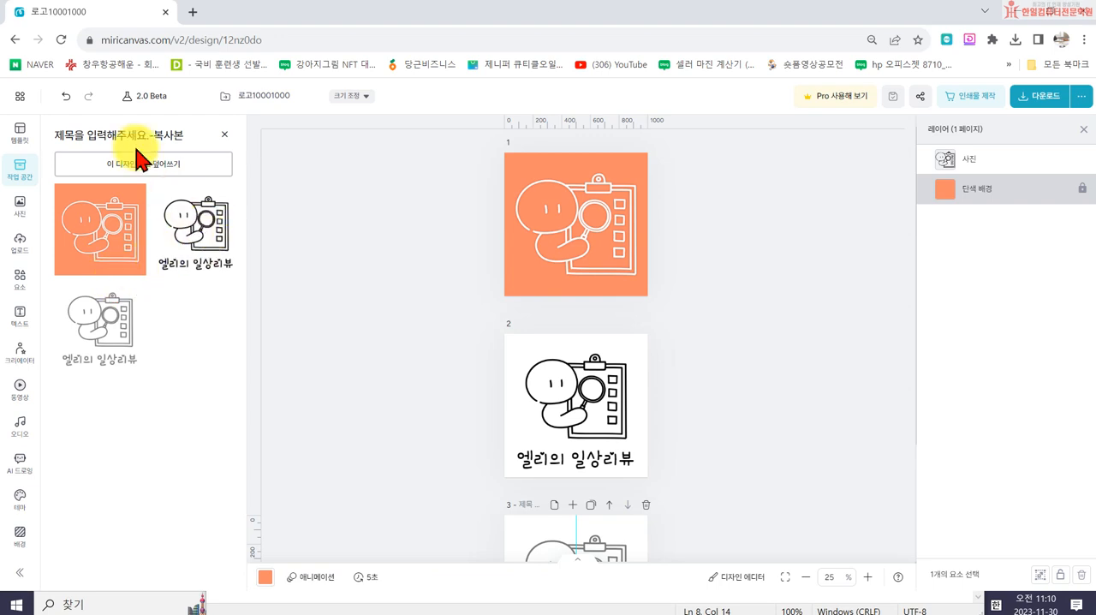
click(221, 135)
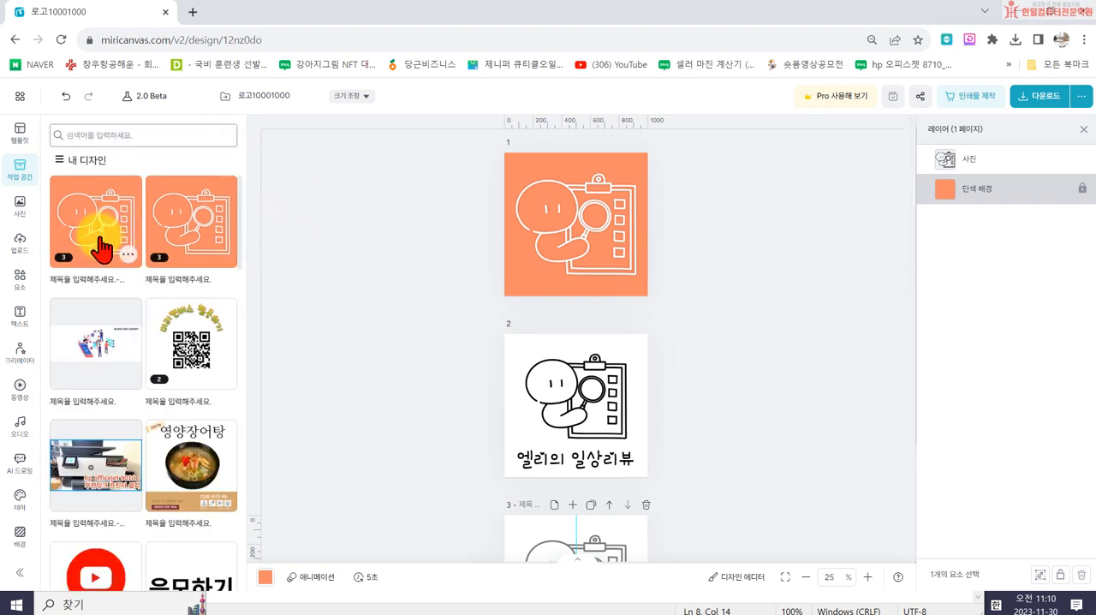
- Move the copied design to the trash, accept the copyright notice, and name the remaining list entry 로고10001000
click(130, 255)
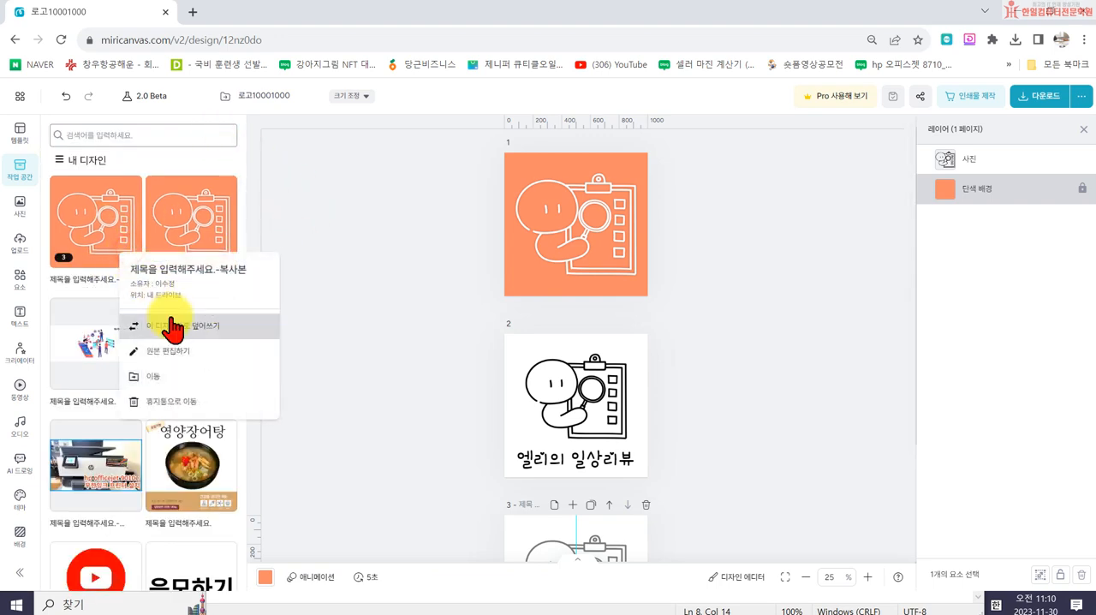
click(156, 374)
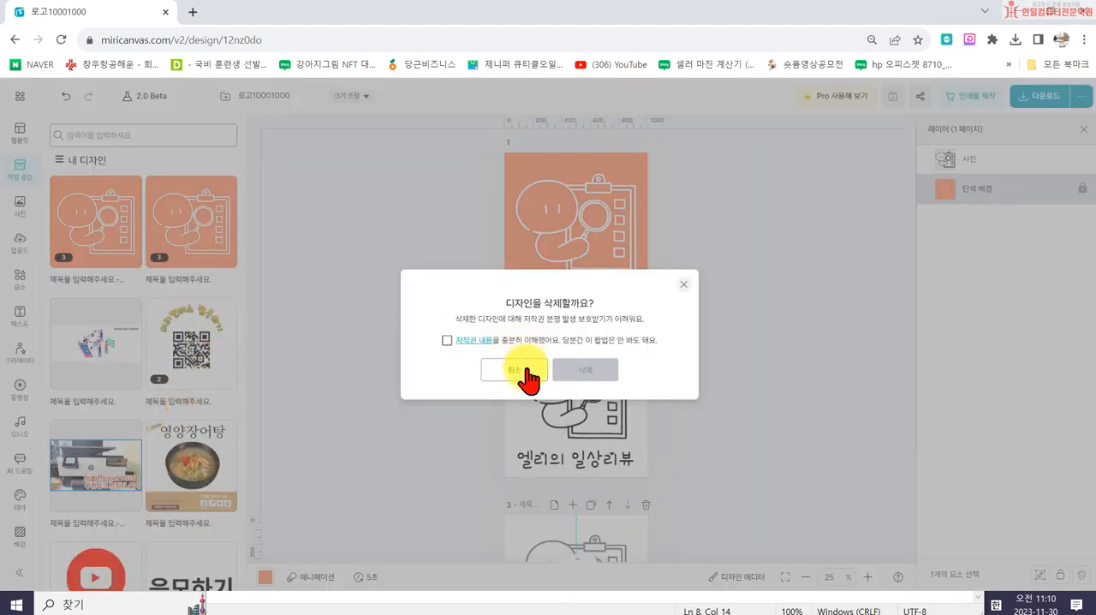
click(443, 339)
click(600, 374)
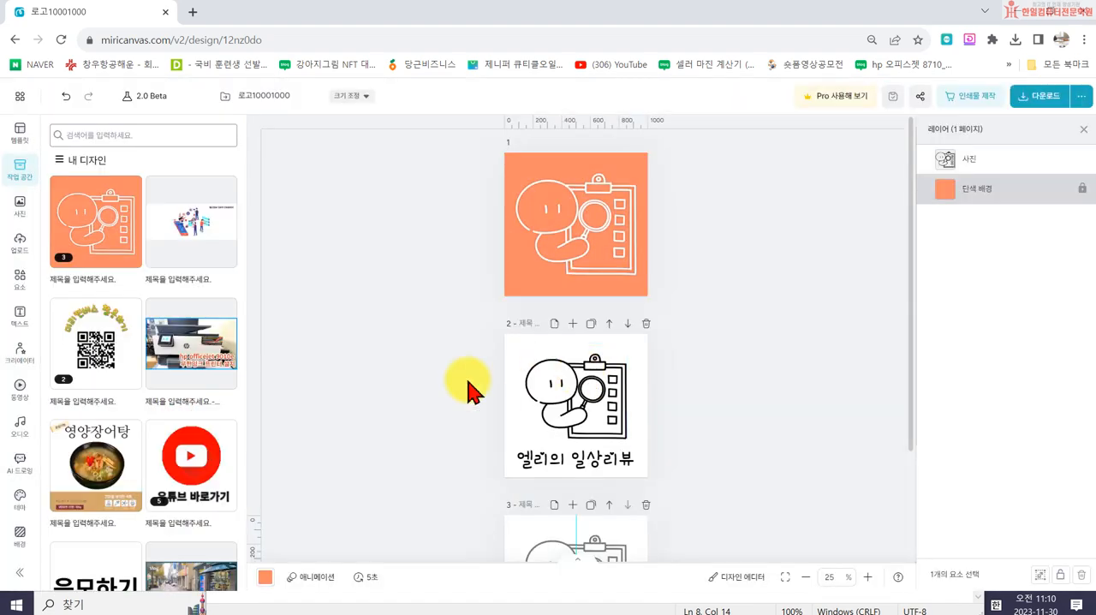
click(124, 280)
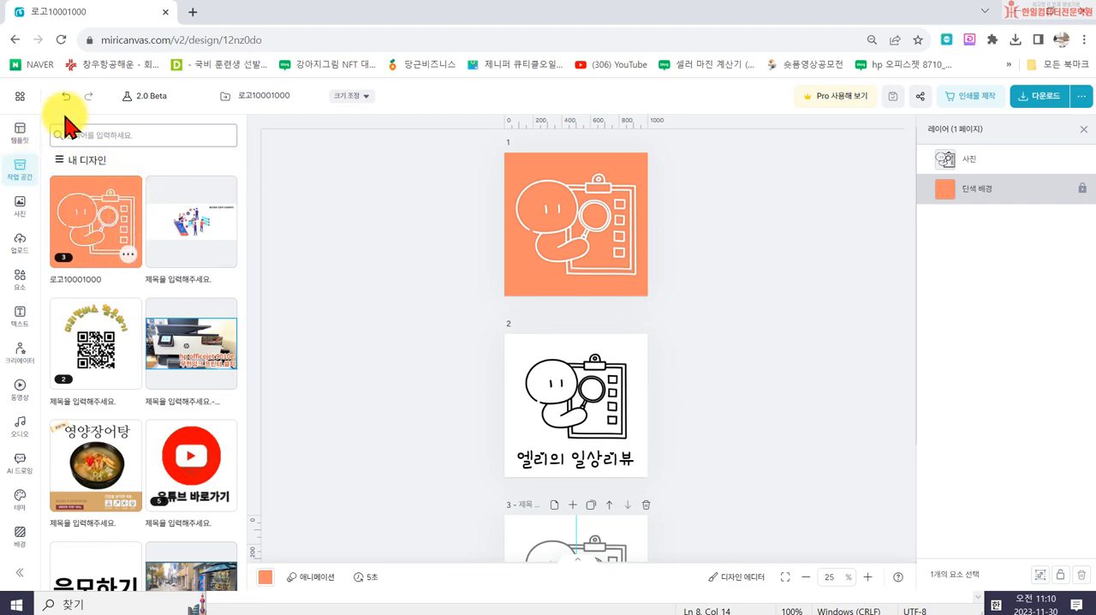
- Make a copy of the 로고10001000 design and open the copy's title for editing
click(20, 96)
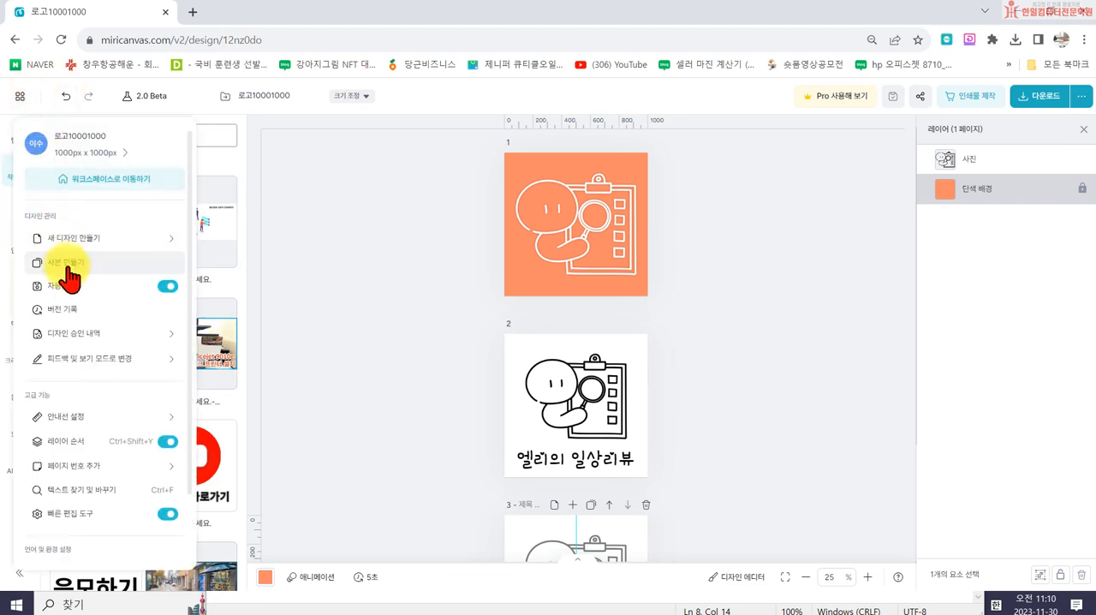
click(69, 262)
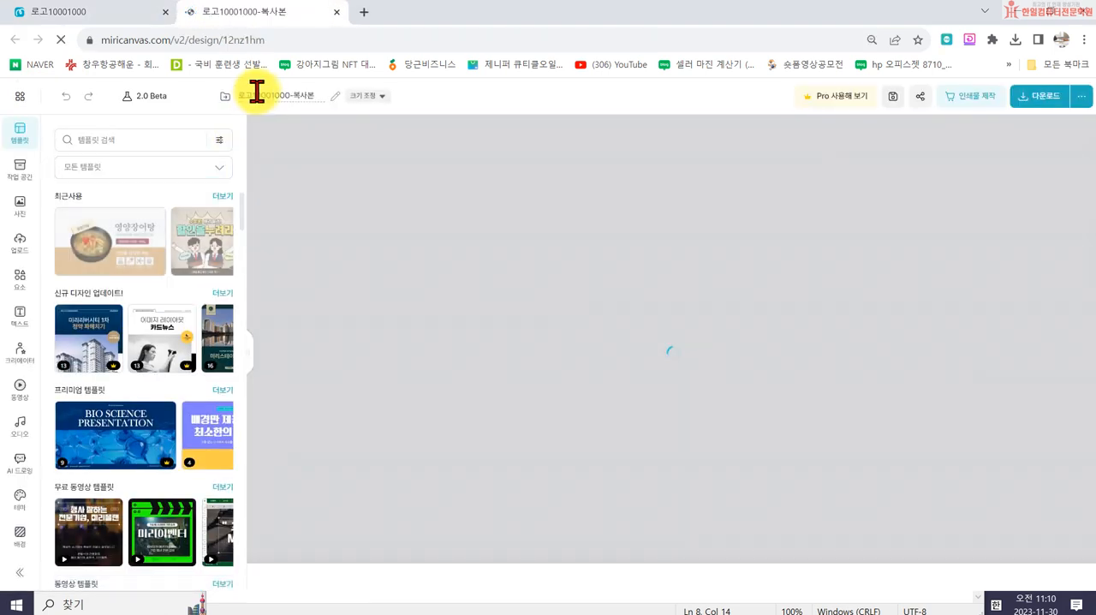
click(257, 94)
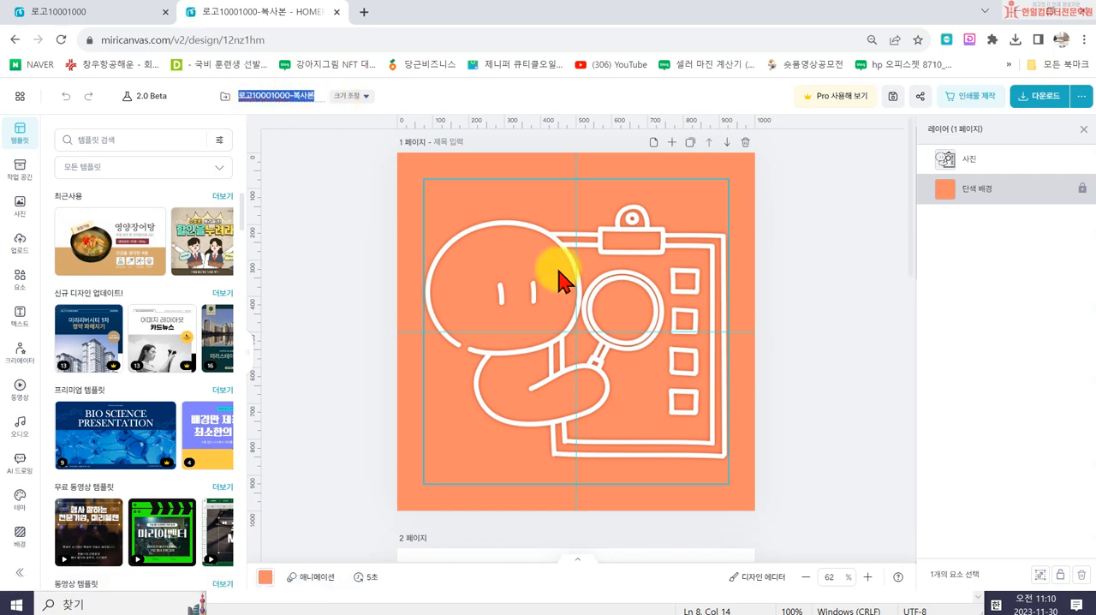
- Delete the orange page and the black-line page from the copied design, keeping only the gray logo page
click(497, 312)
scroll(535, 342, down, 3)
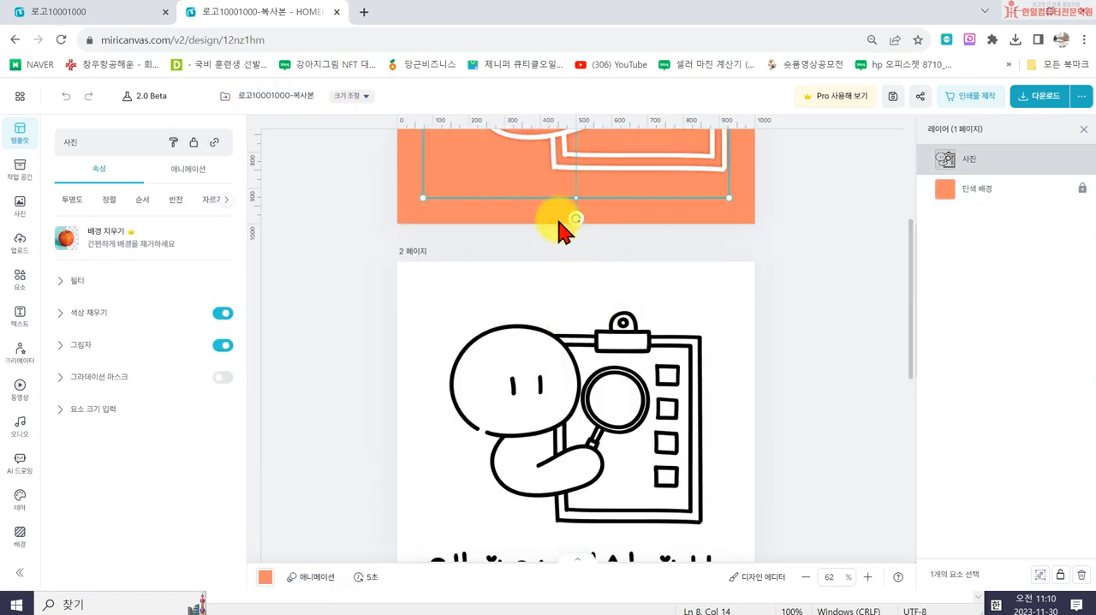
scroll(570, 228, up, 3)
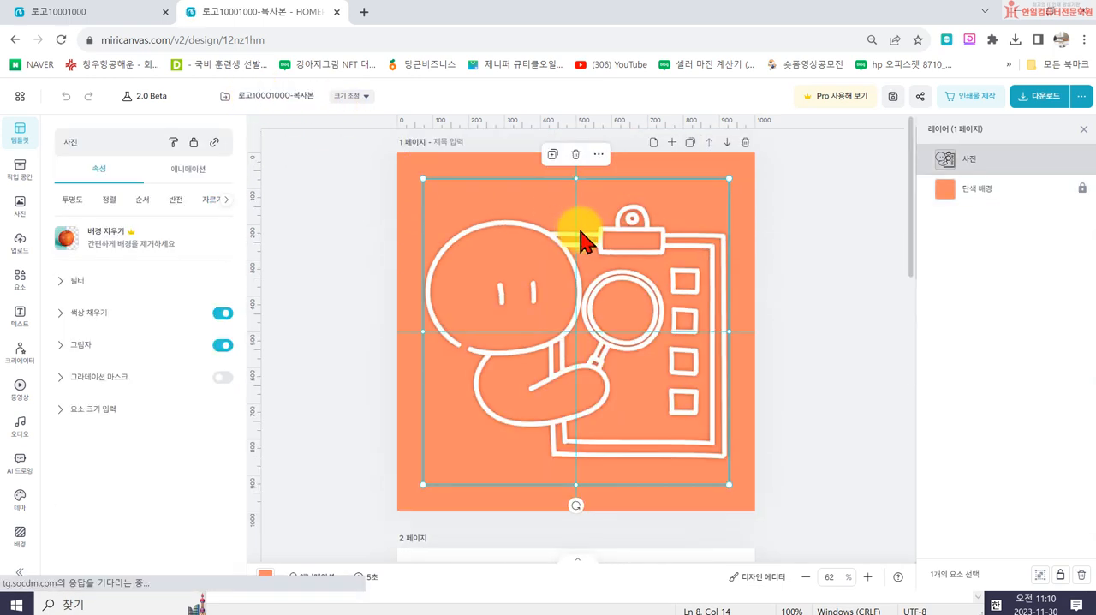
click(746, 143)
click(745, 143)
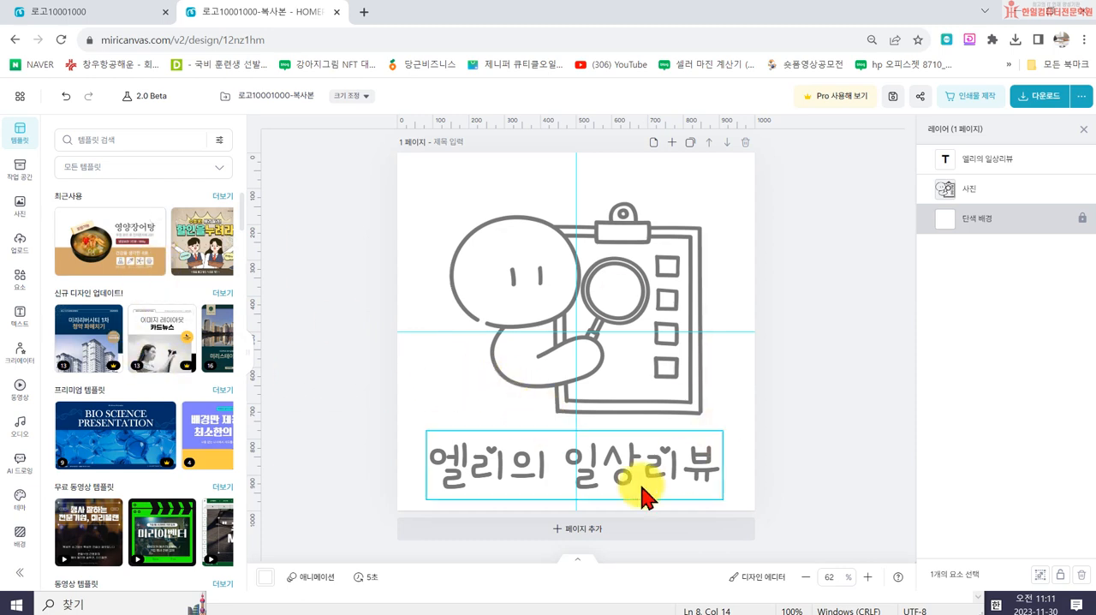
- Change the fill colour of the character-and-clipboard illustration to white (#FFFFFF)
click(18, 319)
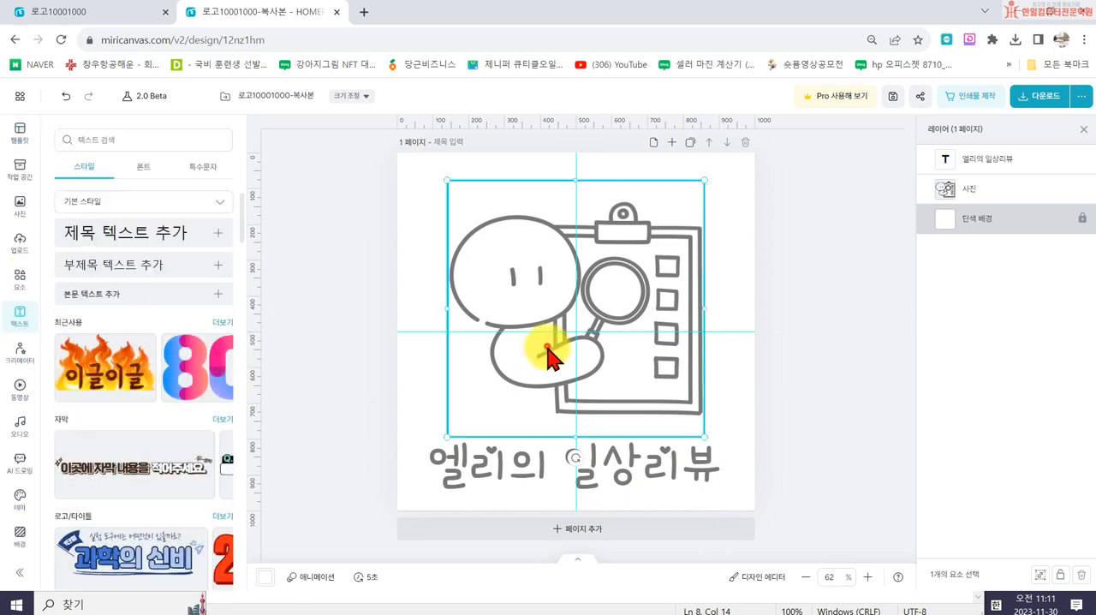
click(548, 350)
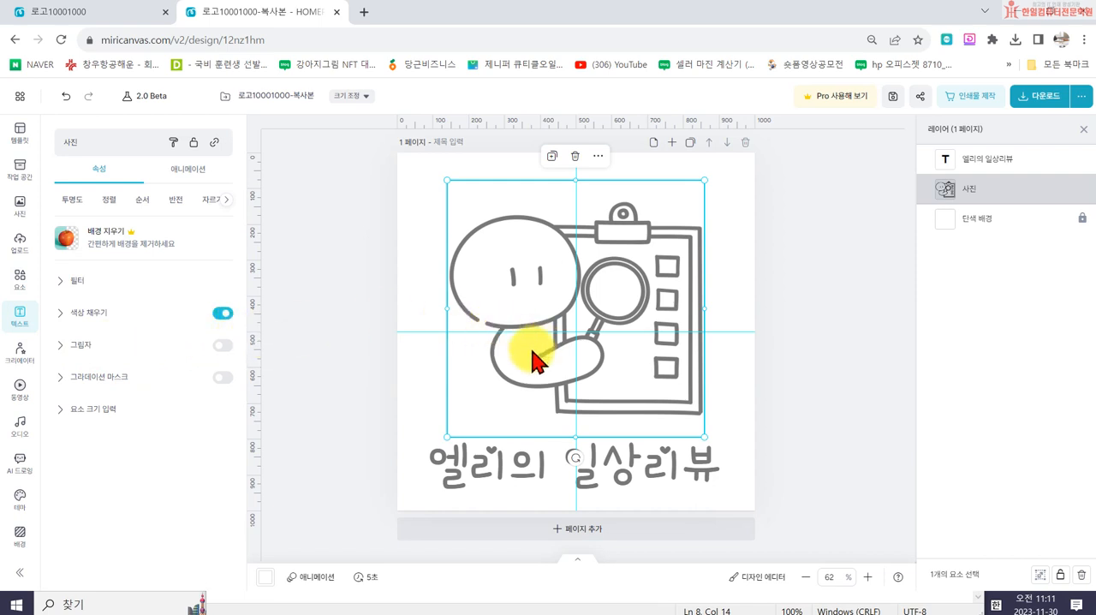
click(68, 319)
click(224, 338)
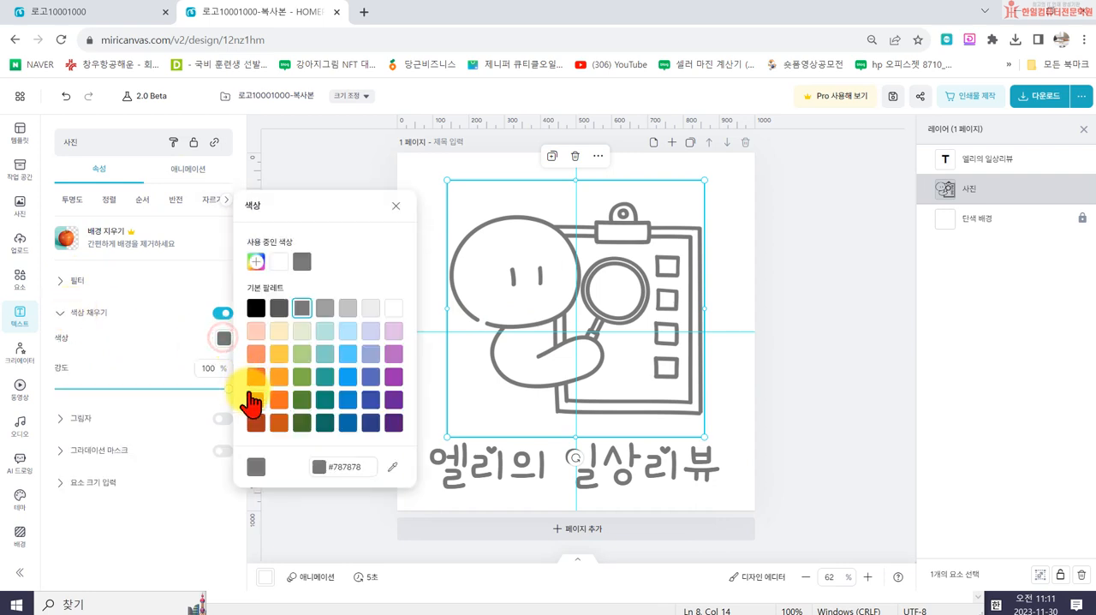
click(394, 306)
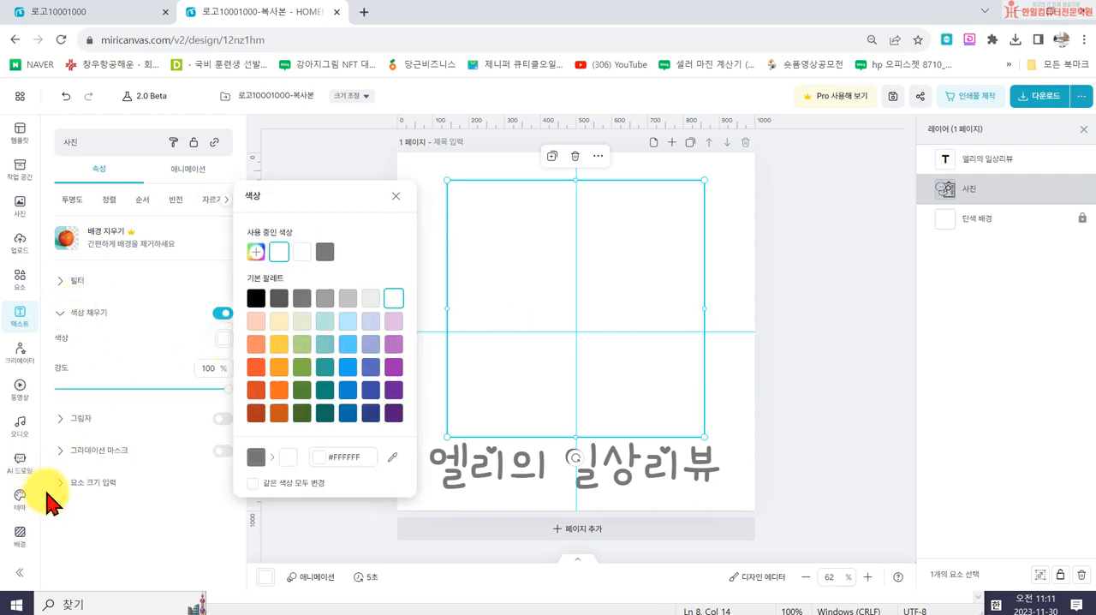
- Add a shadow to the illustration with distance 0 and blur 2
click(220, 419)
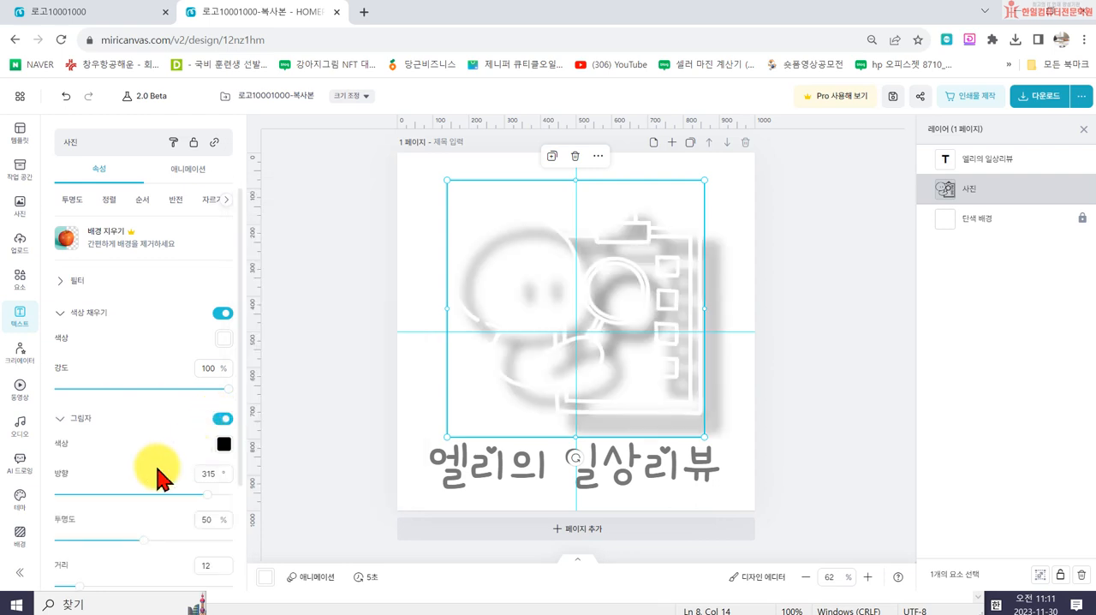
scroll(86, 563, down, 2)
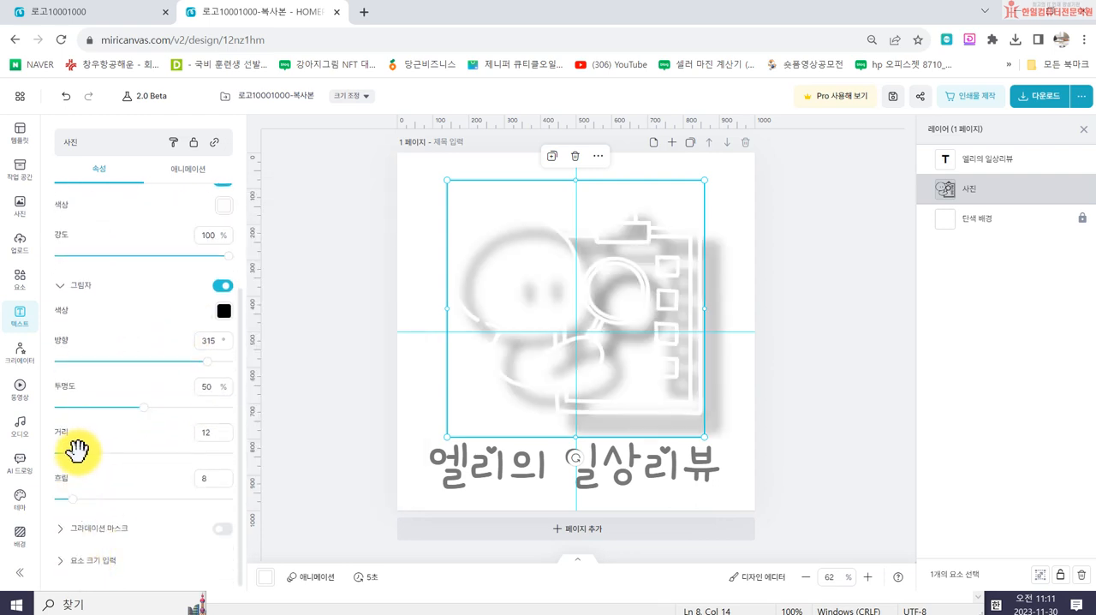
drag(74, 456, 54, 453)
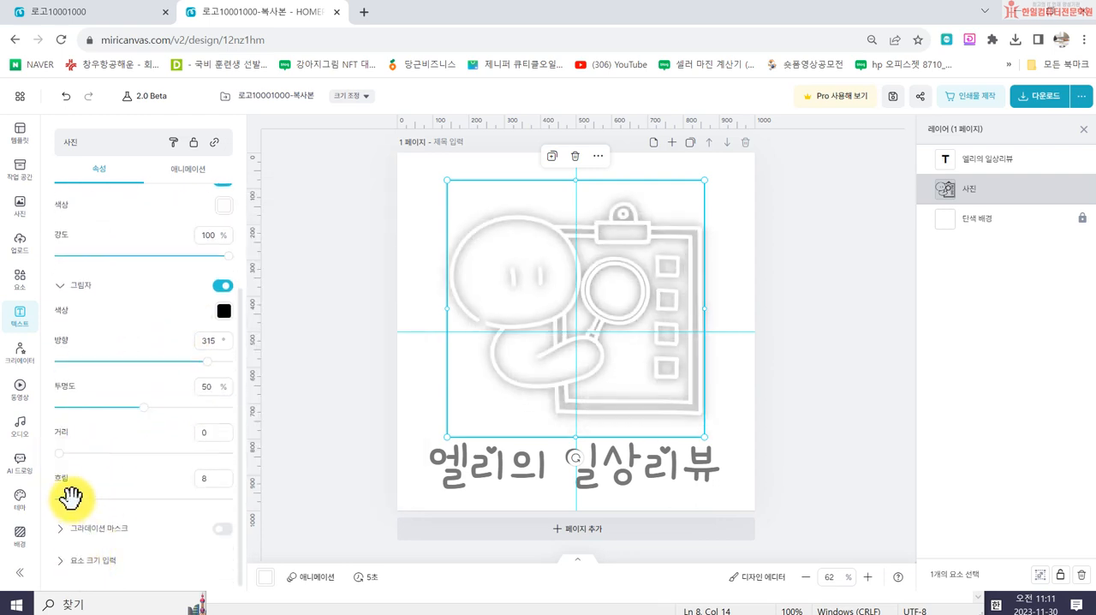
drag(67, 496, 61, 496)
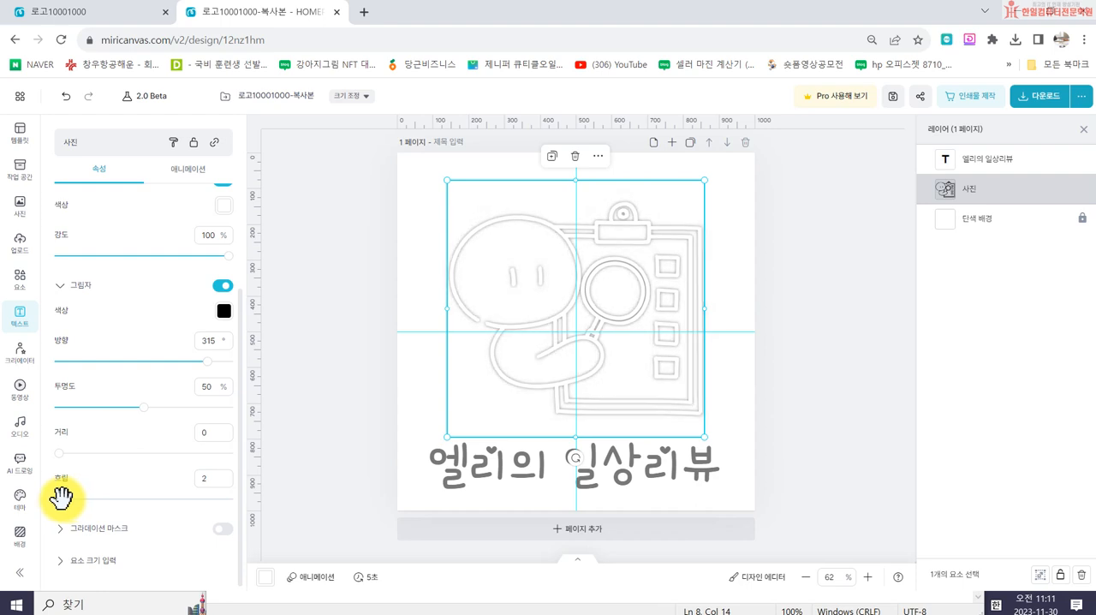
- Set the text colour of the 엘리의 일상리뷰 title to white (#FFFFFF)
click(438, 456)
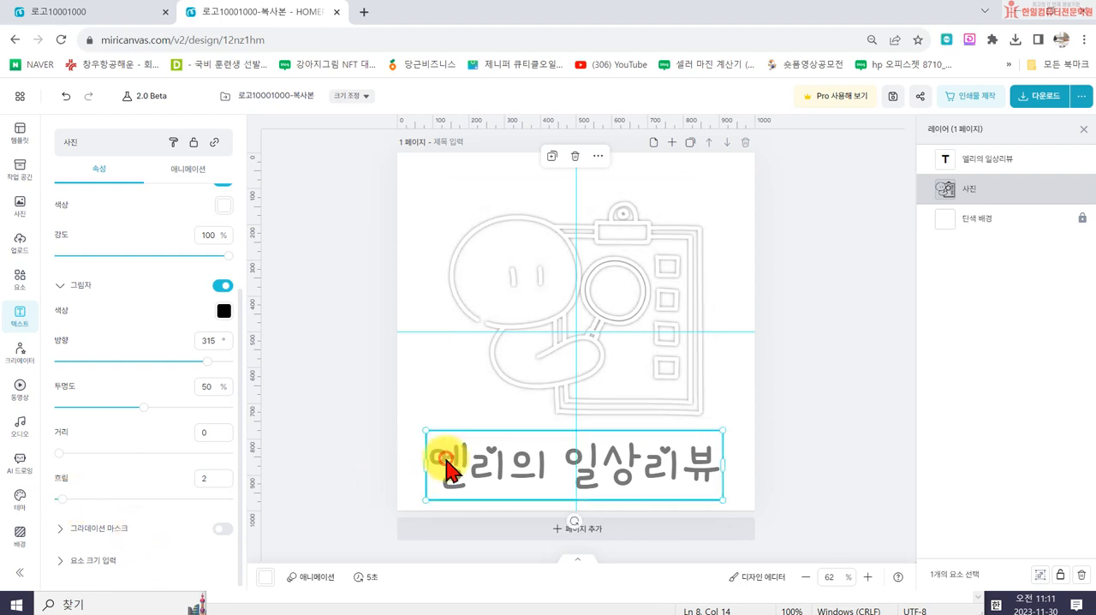
click(191, 297)
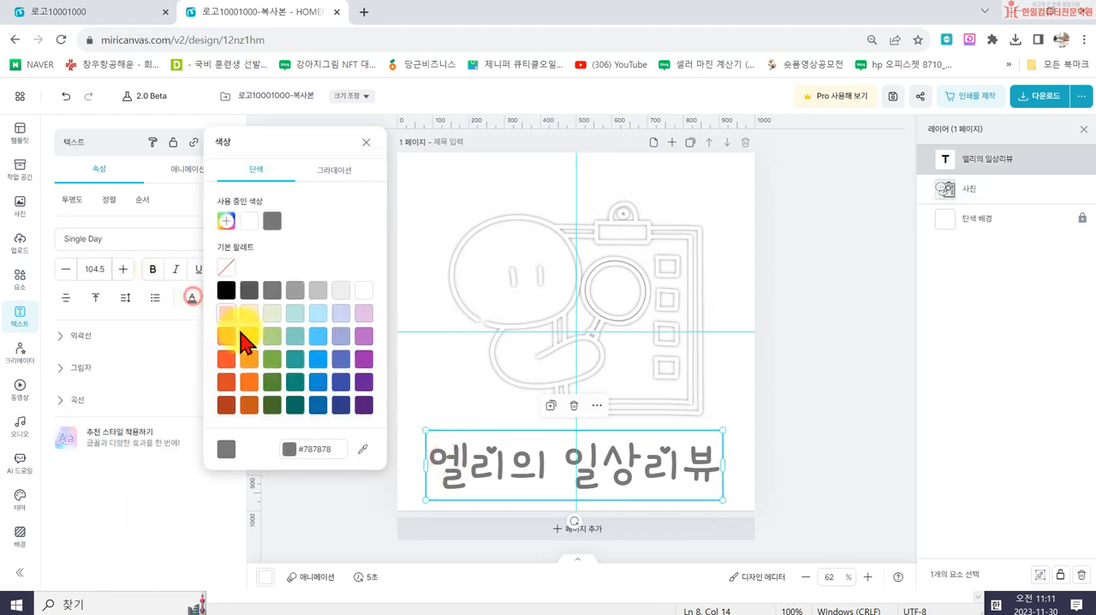
click(360, 290)
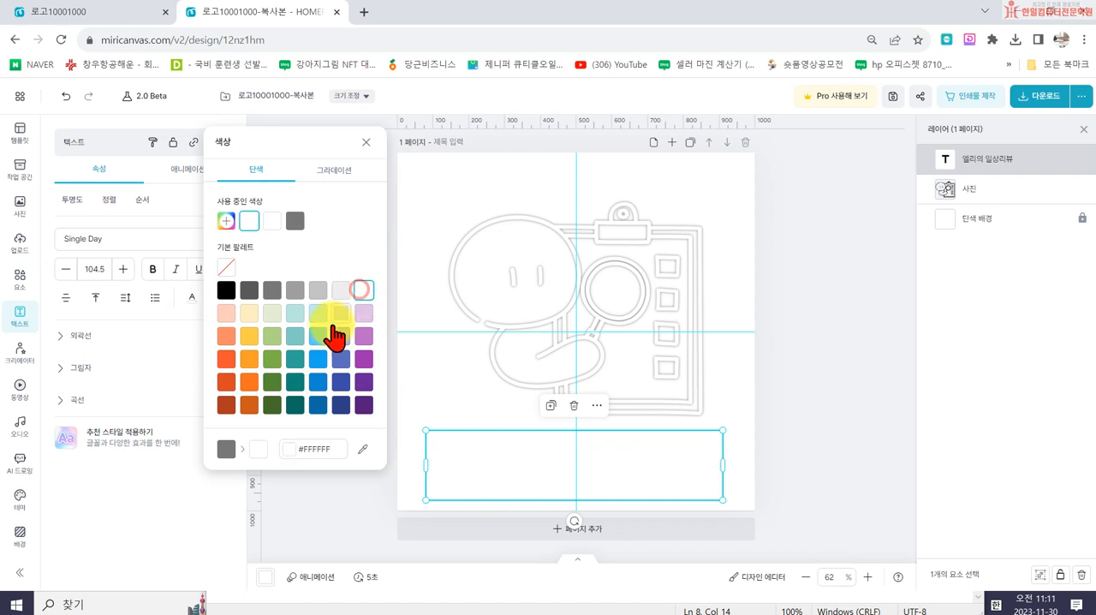
click(154, 326)
- Try a gray #787878 outline with thickness 10 on the title text, and remove it again
click(76, 335)
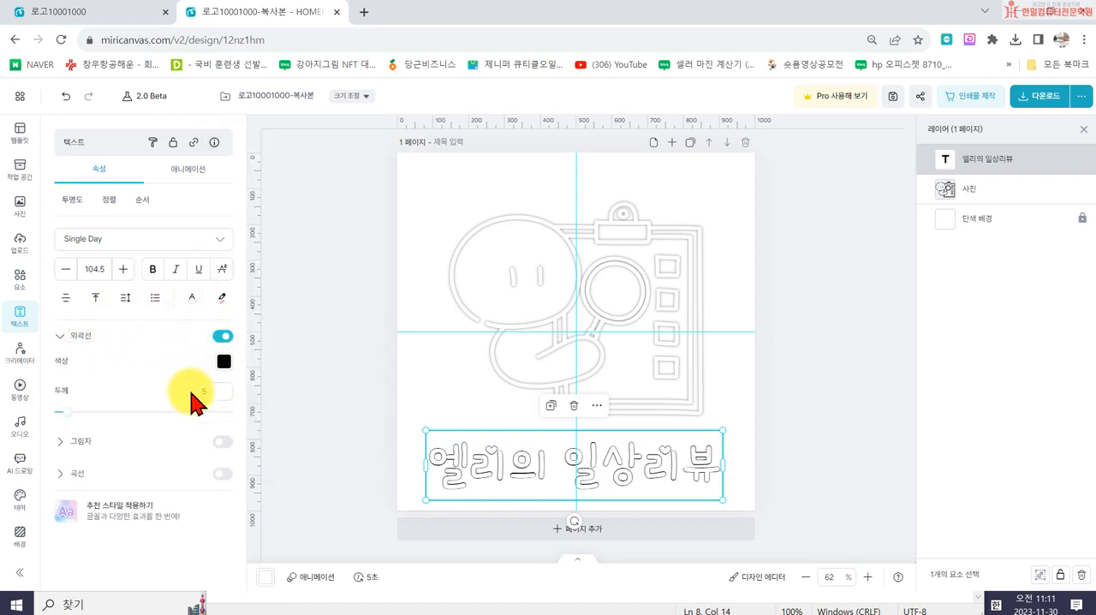
click(224, 361)
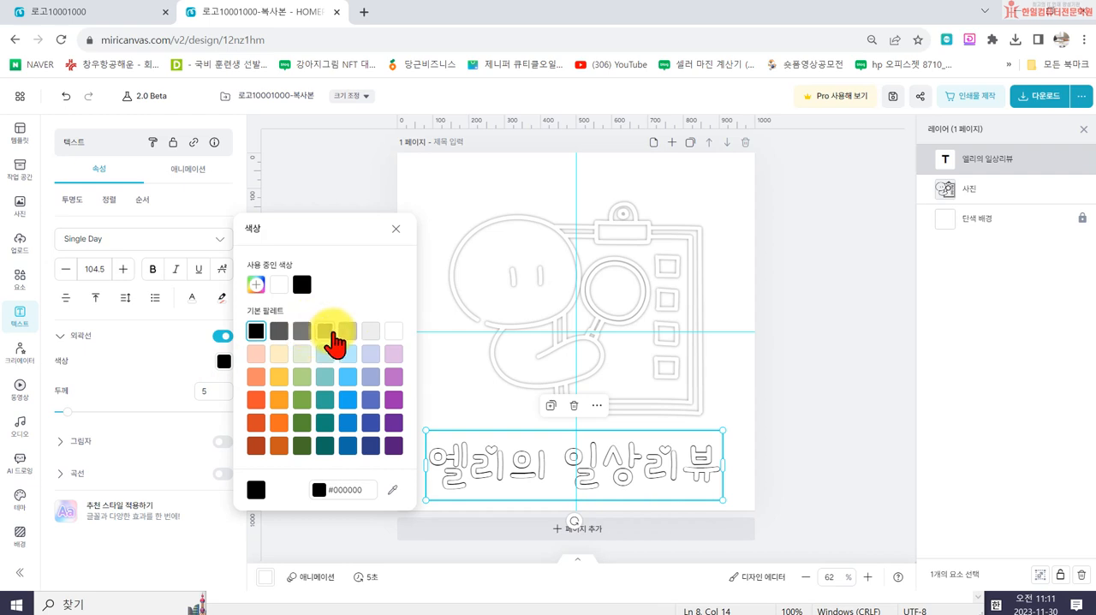
click(304, 333)
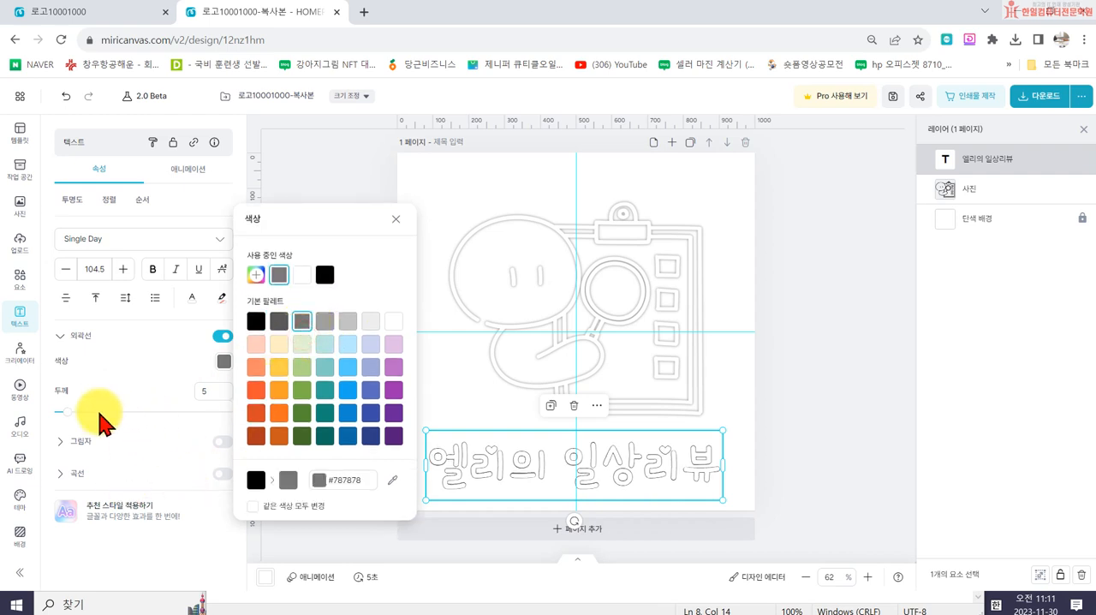
drag(70, 409, 75, 409)
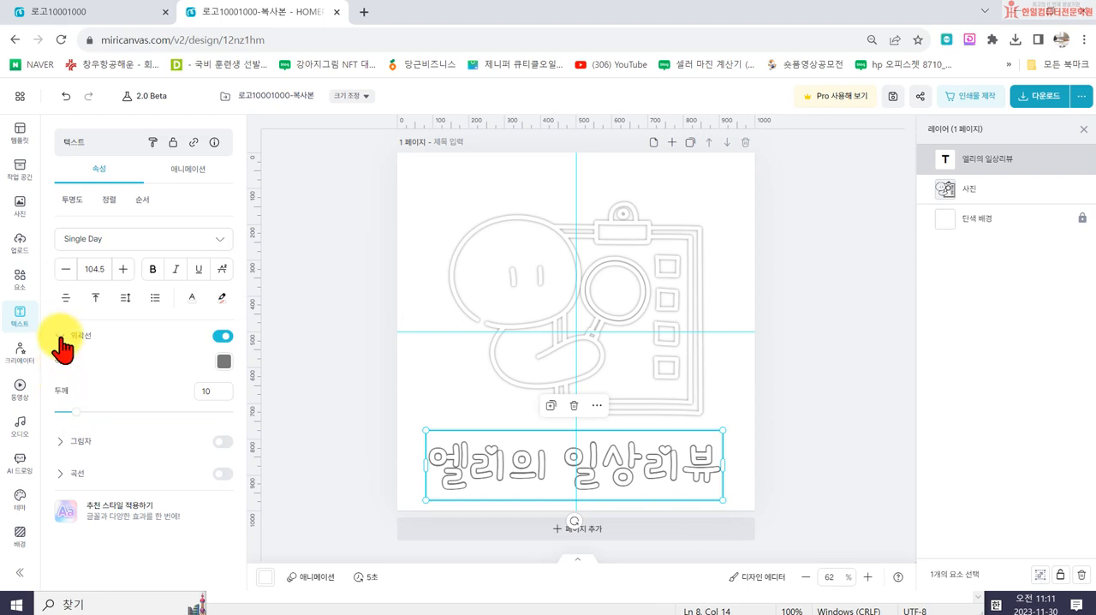
click(223, 336)
- Add a gray #787878 shadow to the title text with distance 0, opacity 82% and blur 22
click(222, 441)
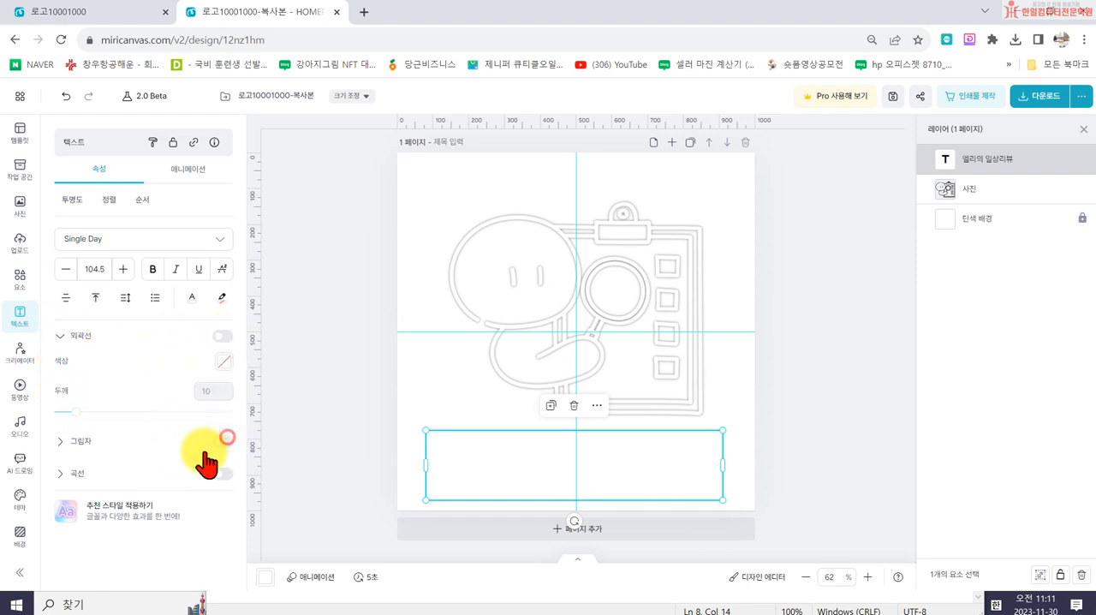
click(223, 466)
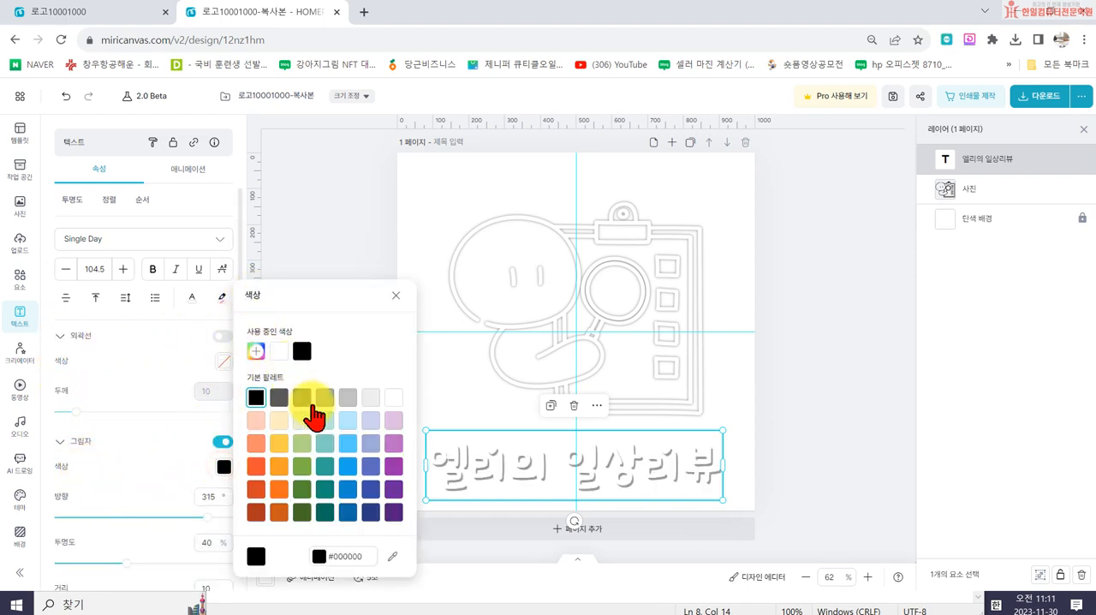
click(325, 397)
click(302, 377)
scroll(128, 548, down, 3)
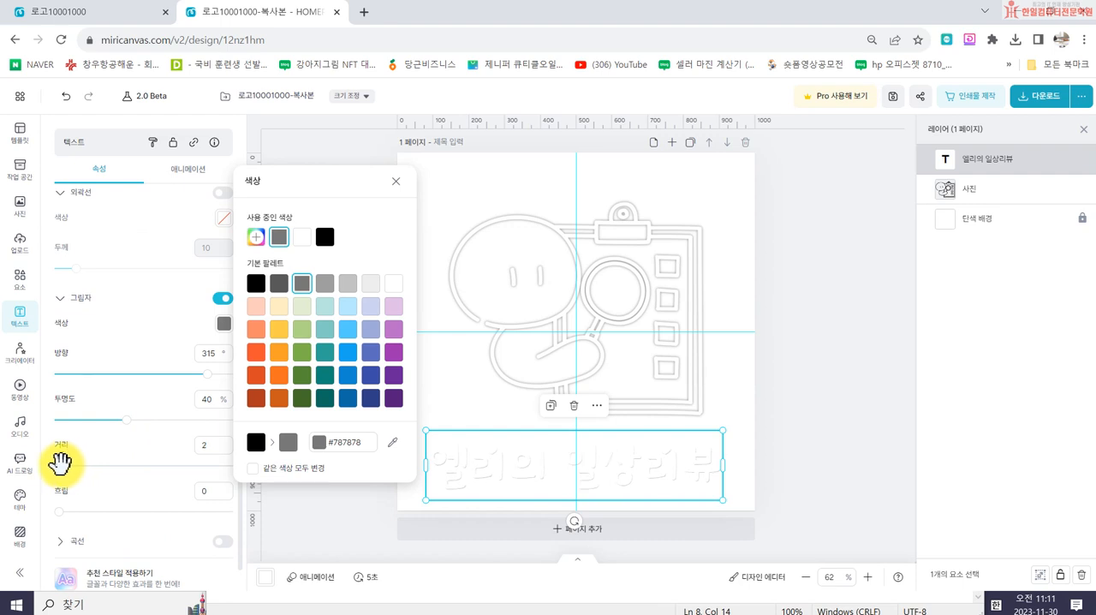
drag(59, 463, 57, 465)
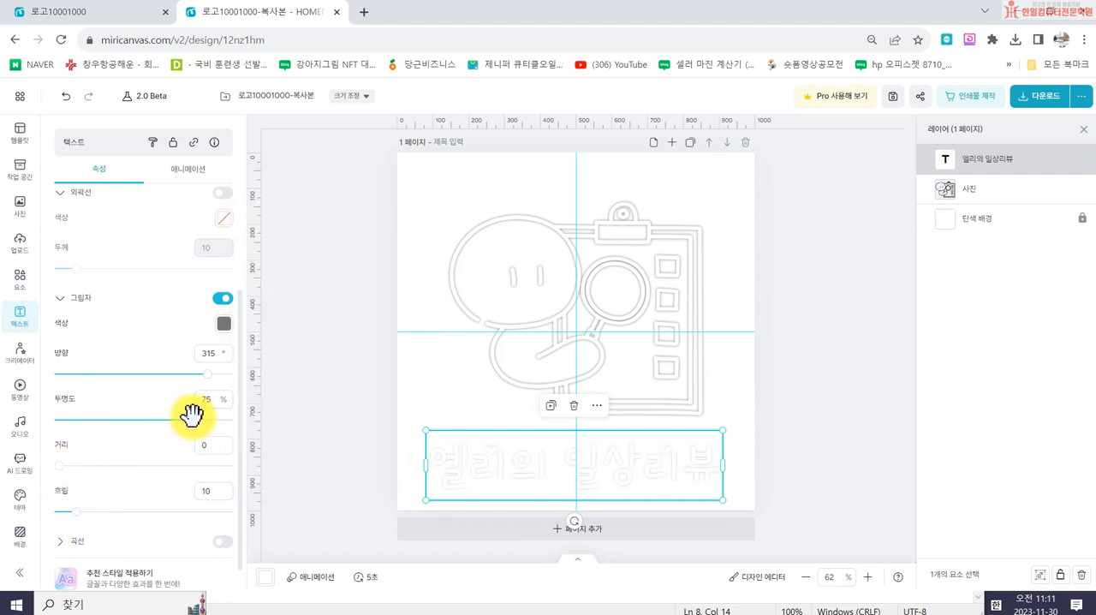
drag(192, 414, 198, 419)
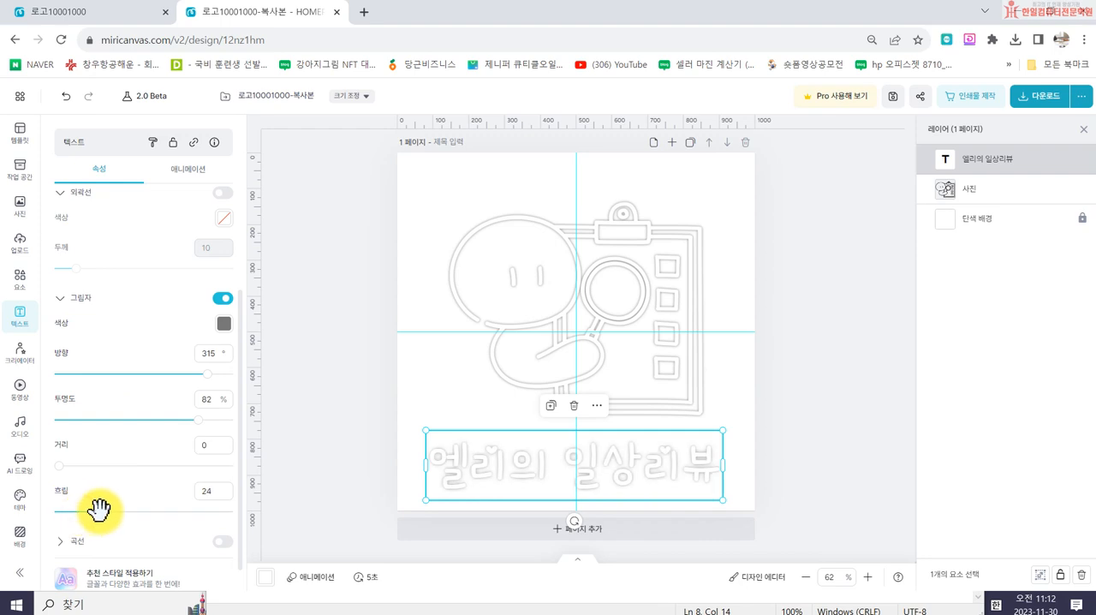
- Darken the title's shadow to #595959 and set its opacity to 87% and blur to 15
click(224, 323)
click(277, 295)
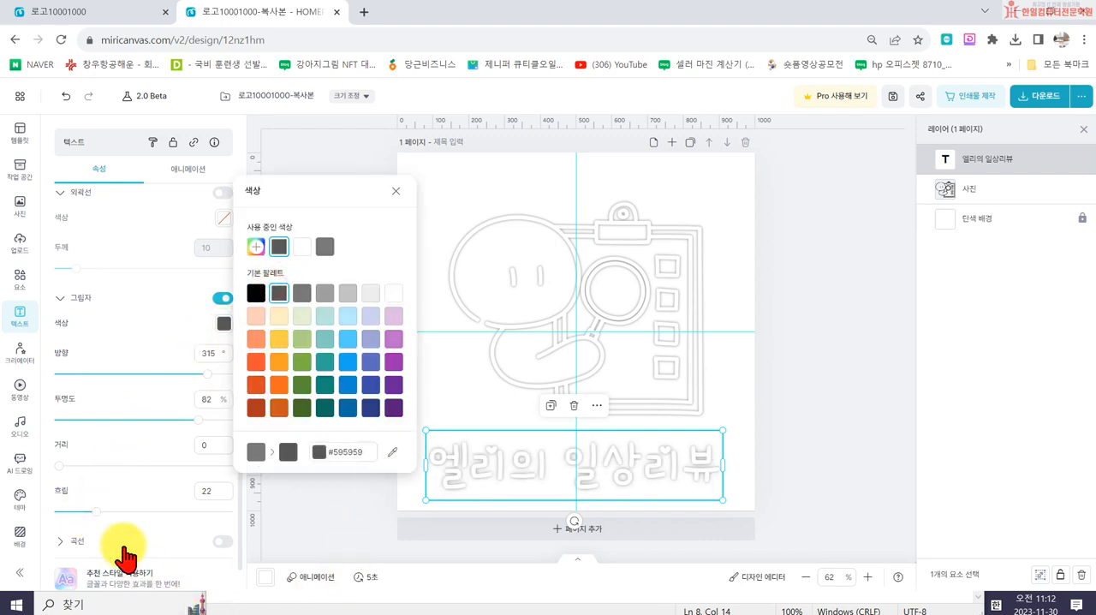
click(203, 417)
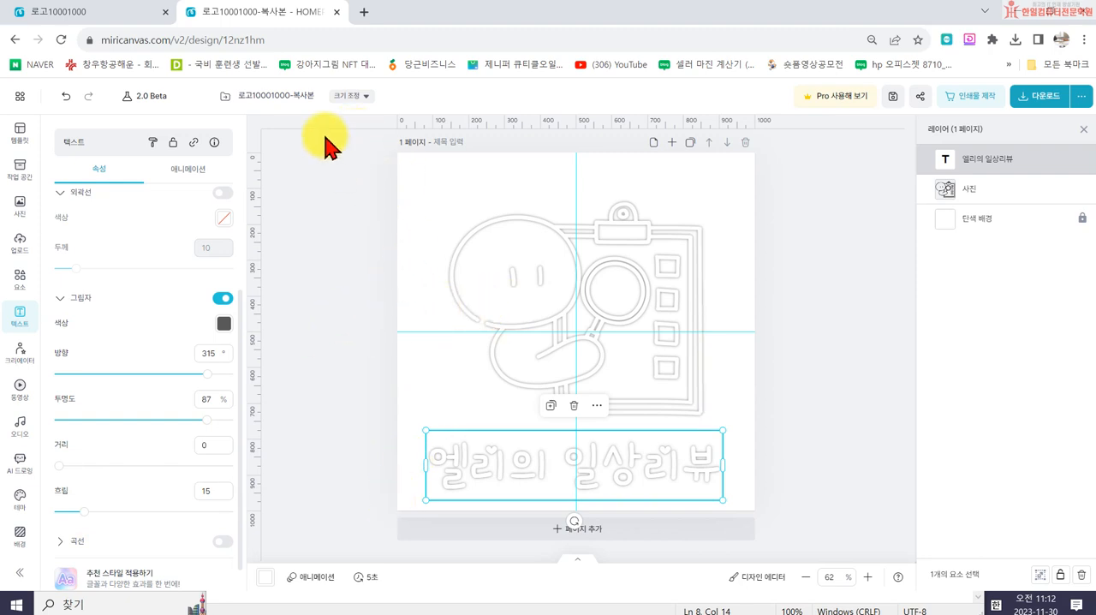
- Resize the design to a custom size of 200 x 200 px
click(351, 96)
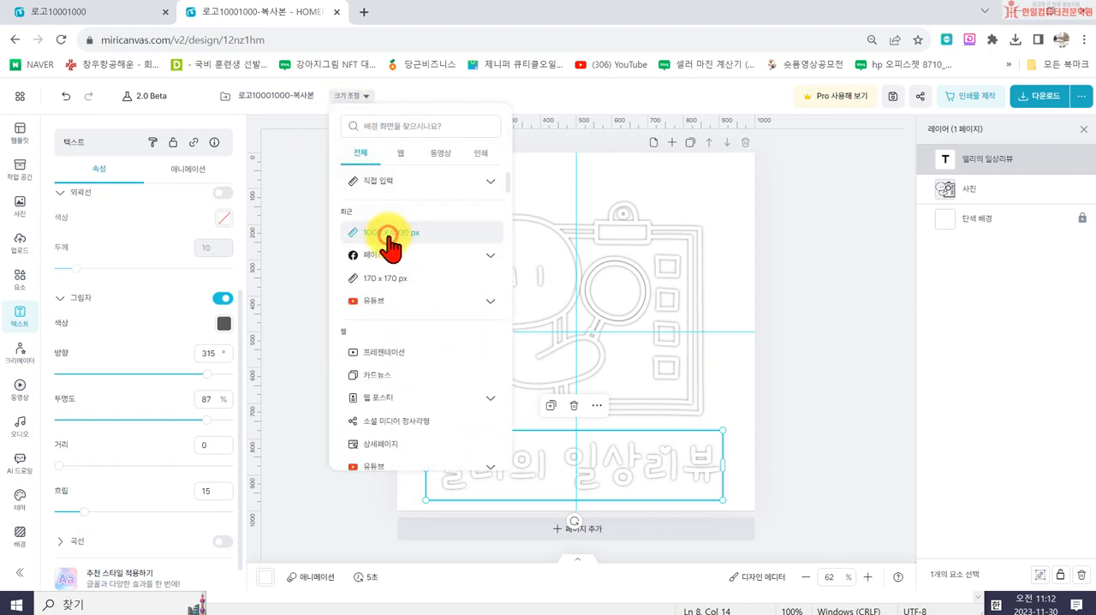
click(390, 236)
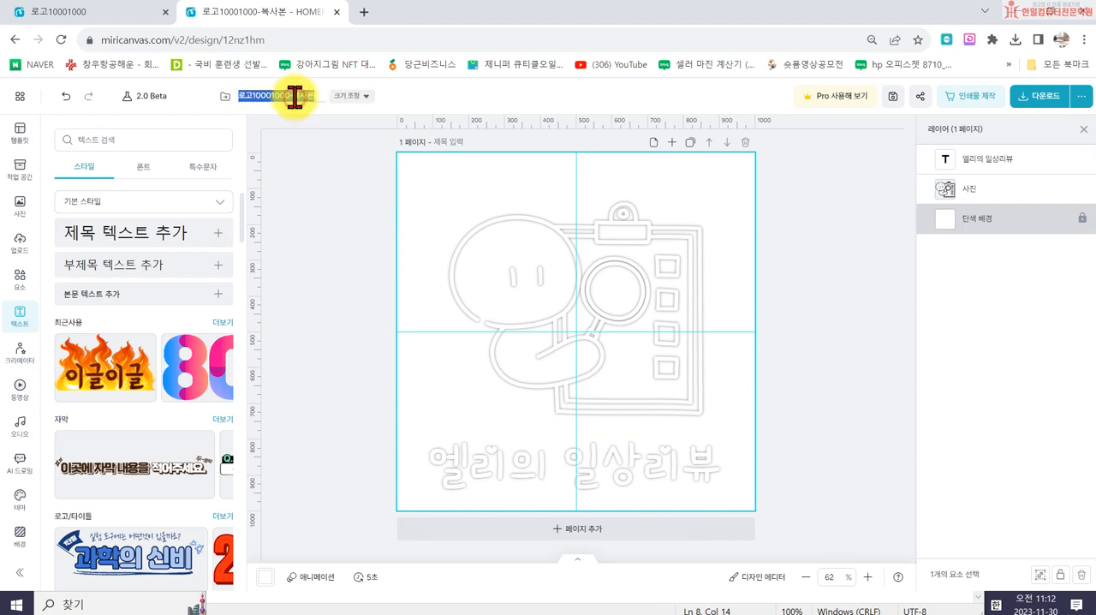
click(350, 97)
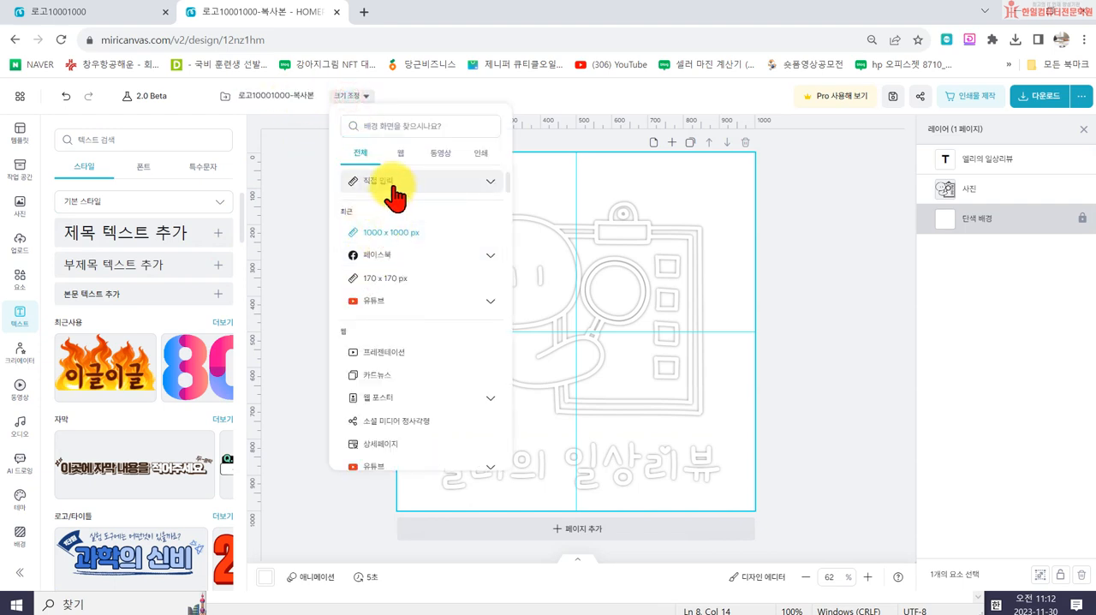
click(393, 185)
click(365, 209)
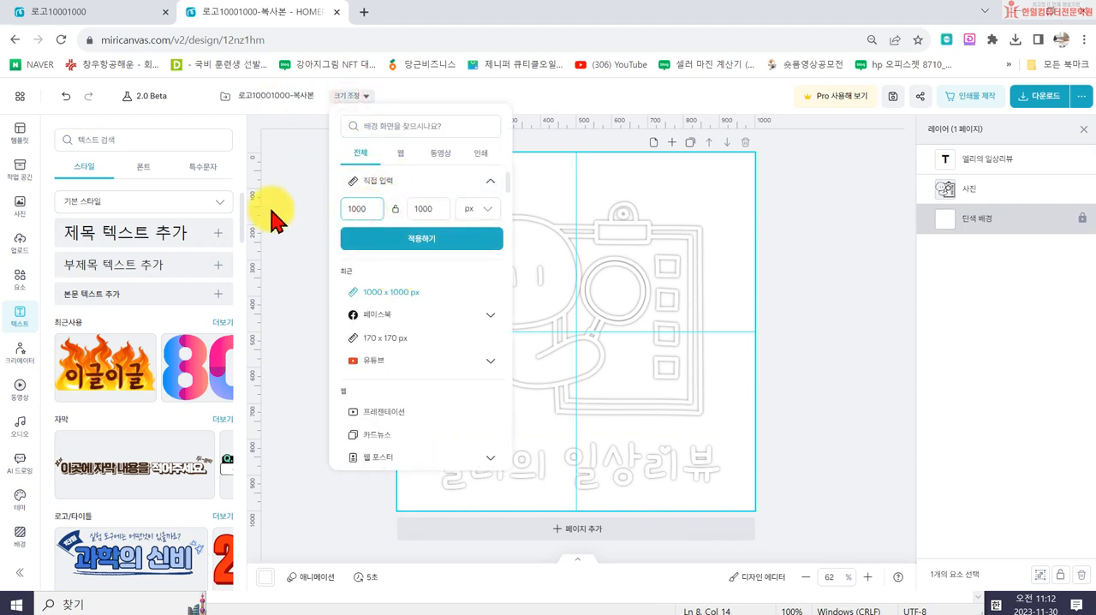
key(BackSpace)
key(BackSpace)
key(BackSpace)
text(200)
key(Tab)
text(200)
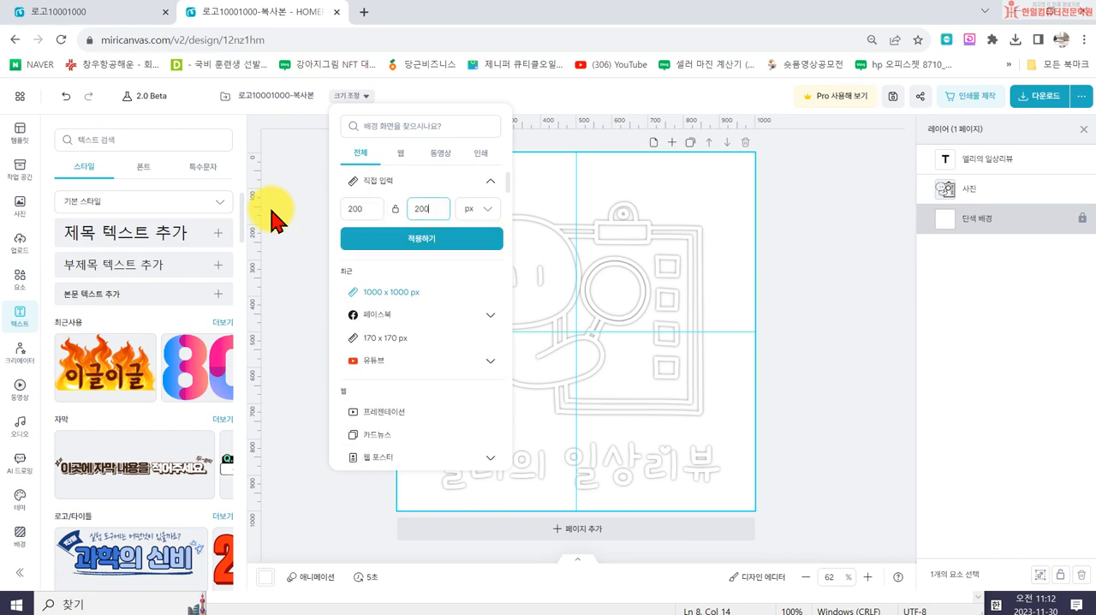
click(409, 239)
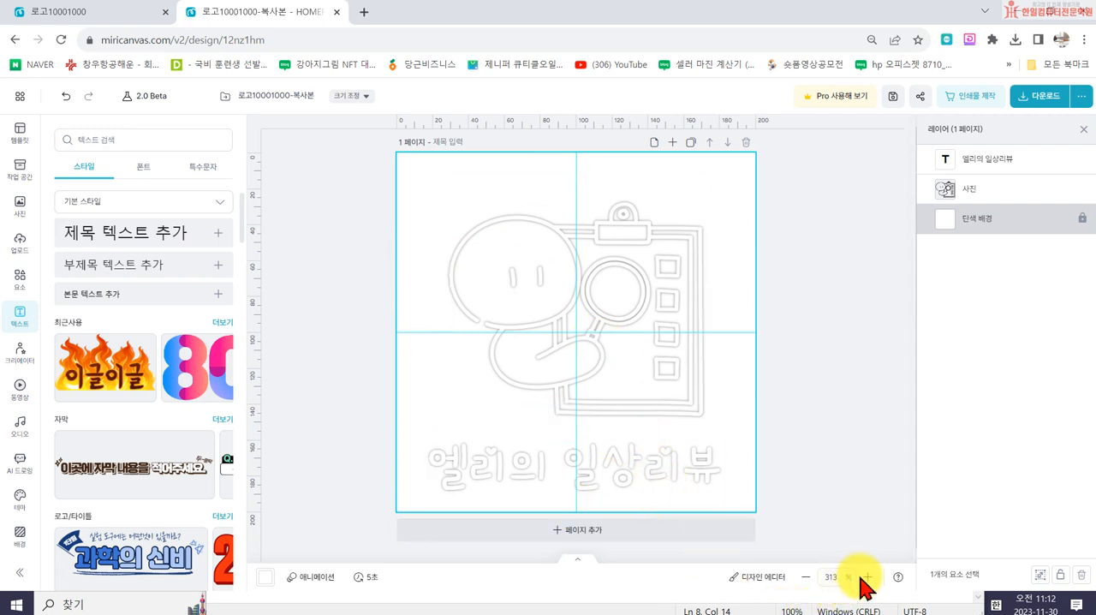
- Show the design at 100% scale and rename it 서명로고
click(832, 578)
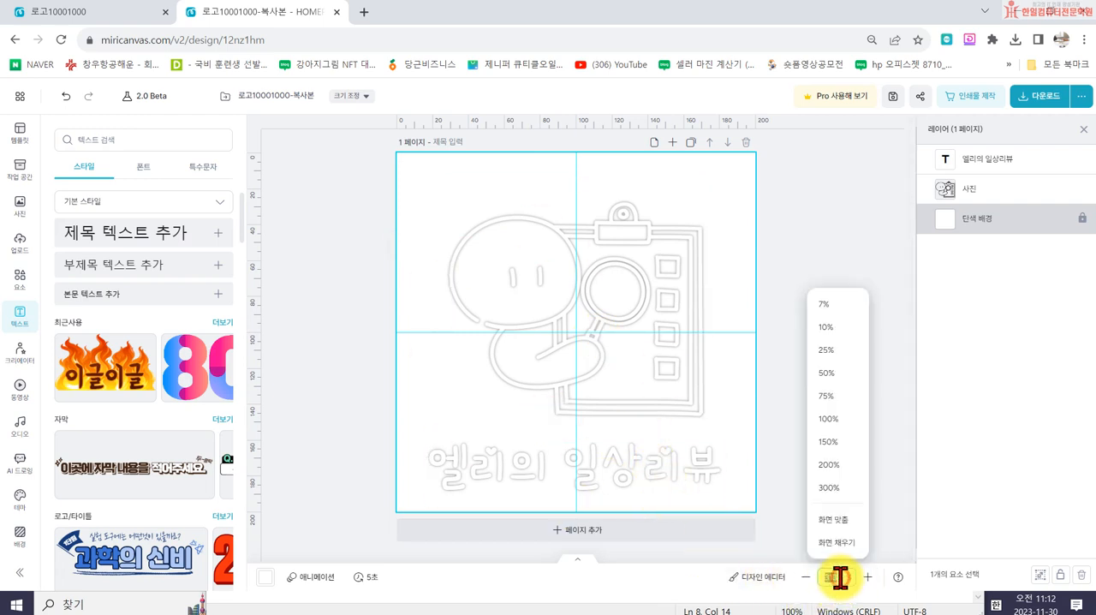
key(Return)
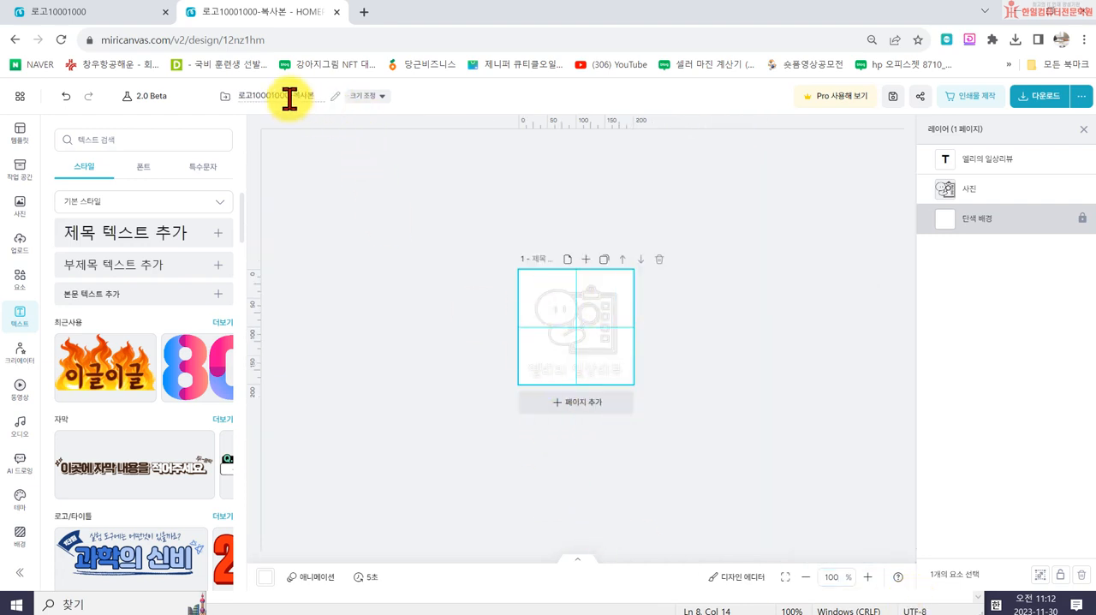
click(353, 98)
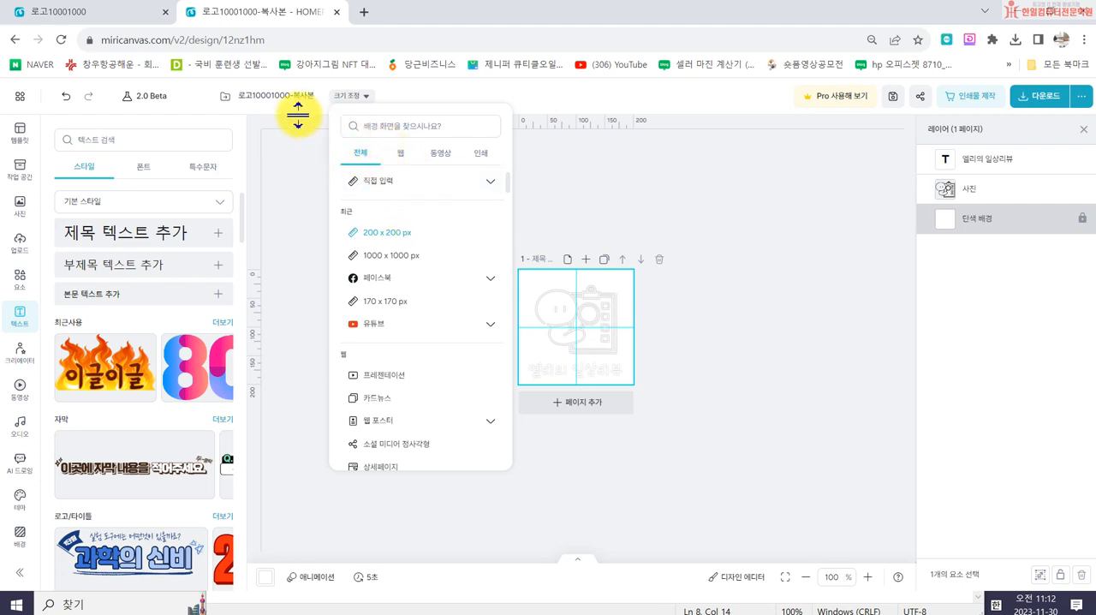
click(271, 95)
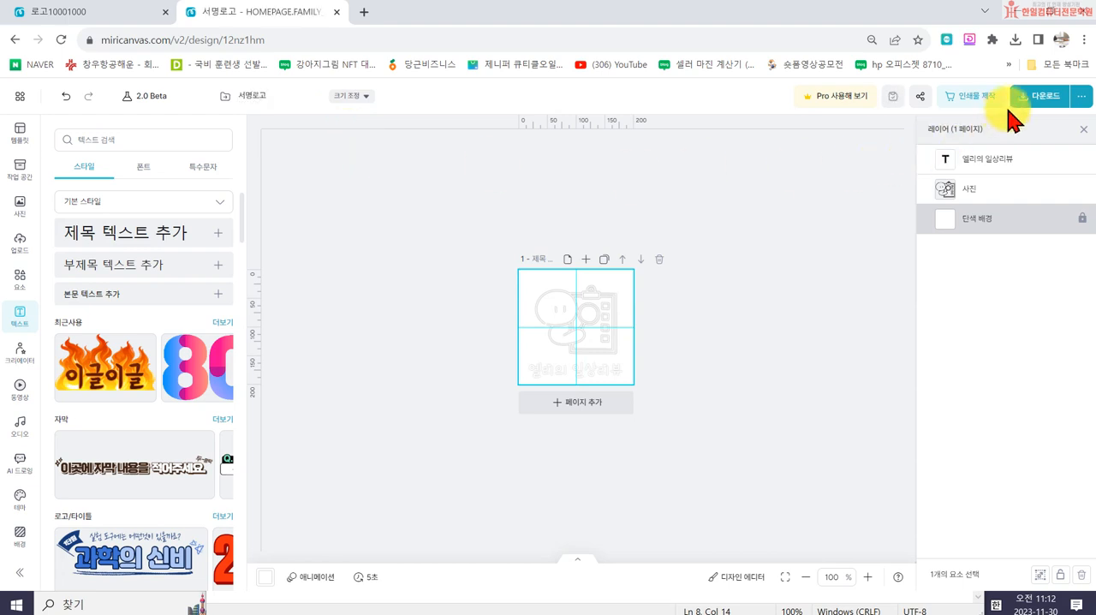
- Download the signature logo in high resolution as a transparent PNG, saving it as 서명로고-001 in the 10회차 엘리블로그 folder
click(1037, 97)
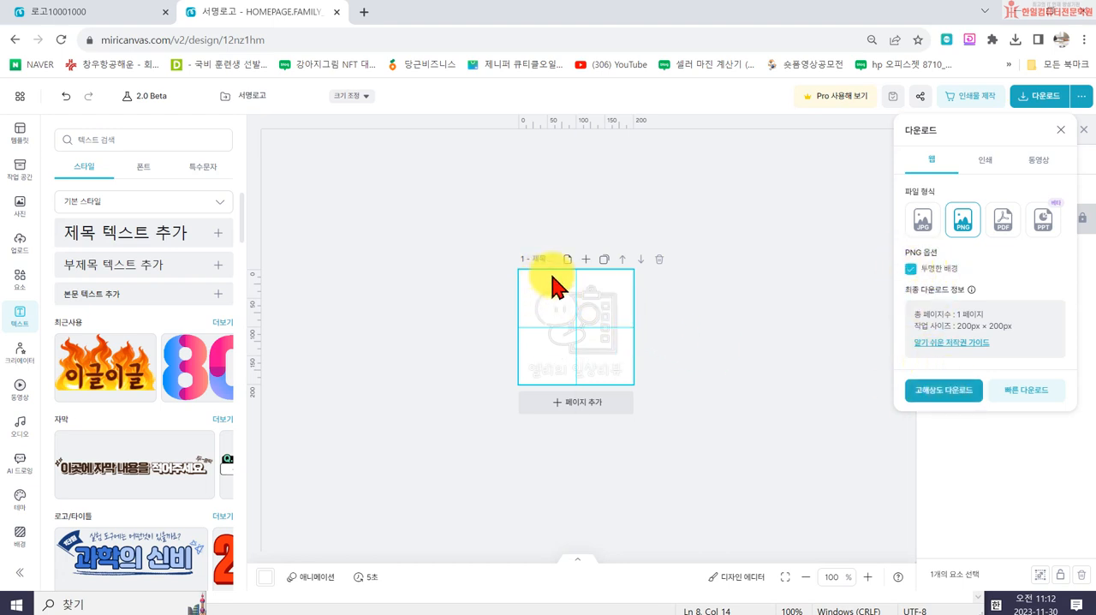
click(934, 392)
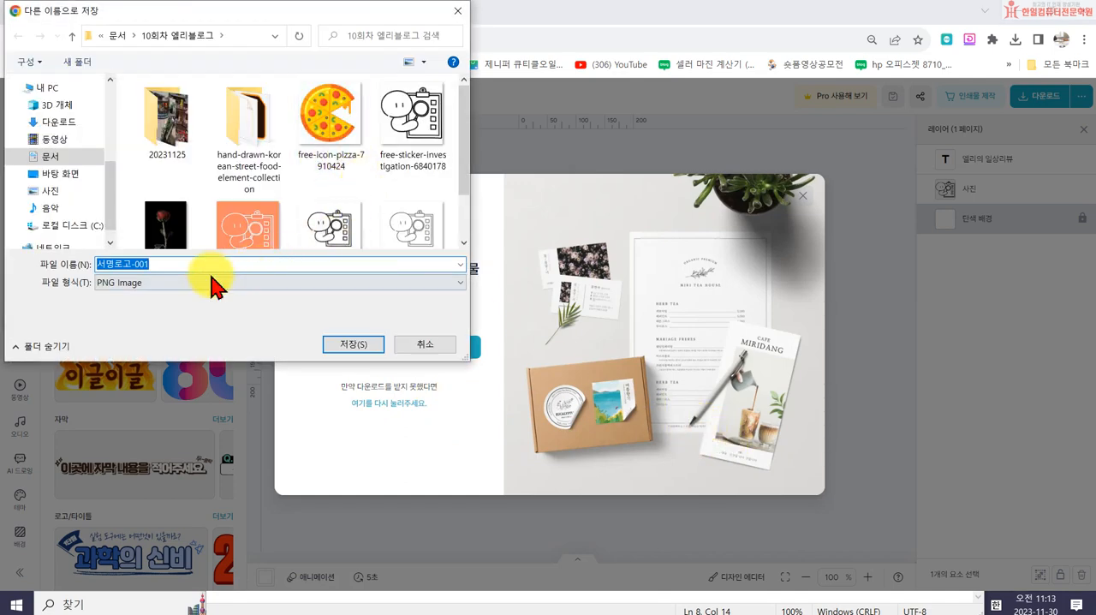
scroll(385, 230, down, 1)
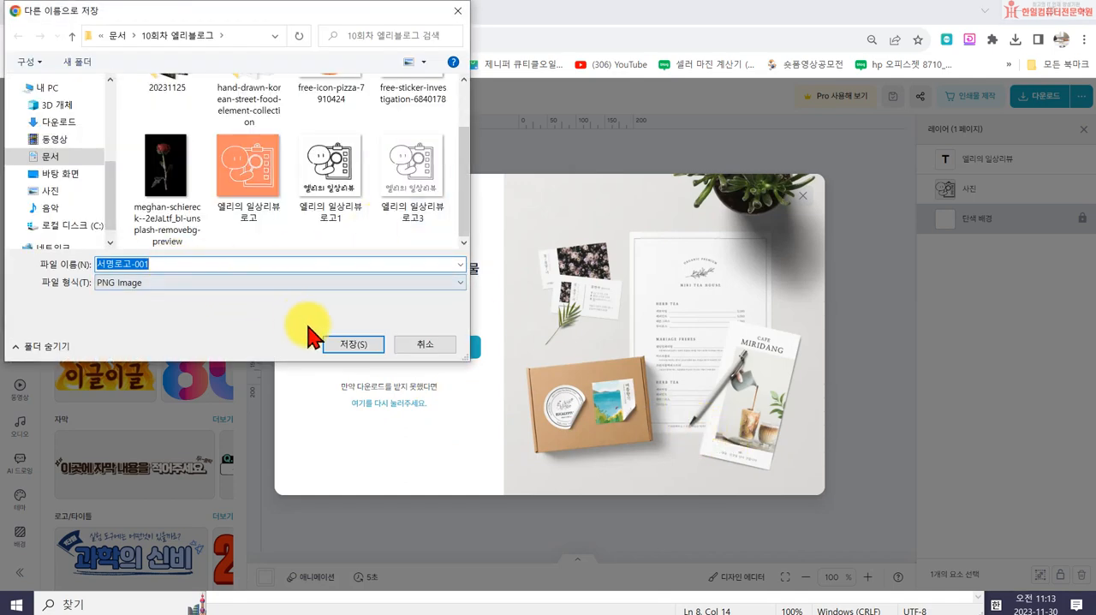
click(340, 345)
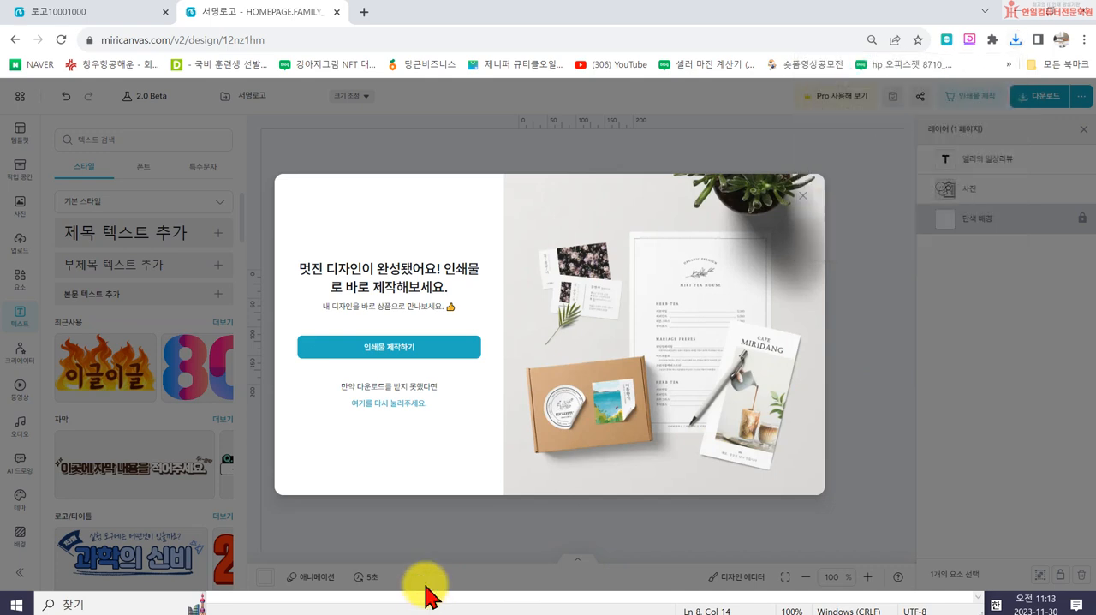
click(800, 194)
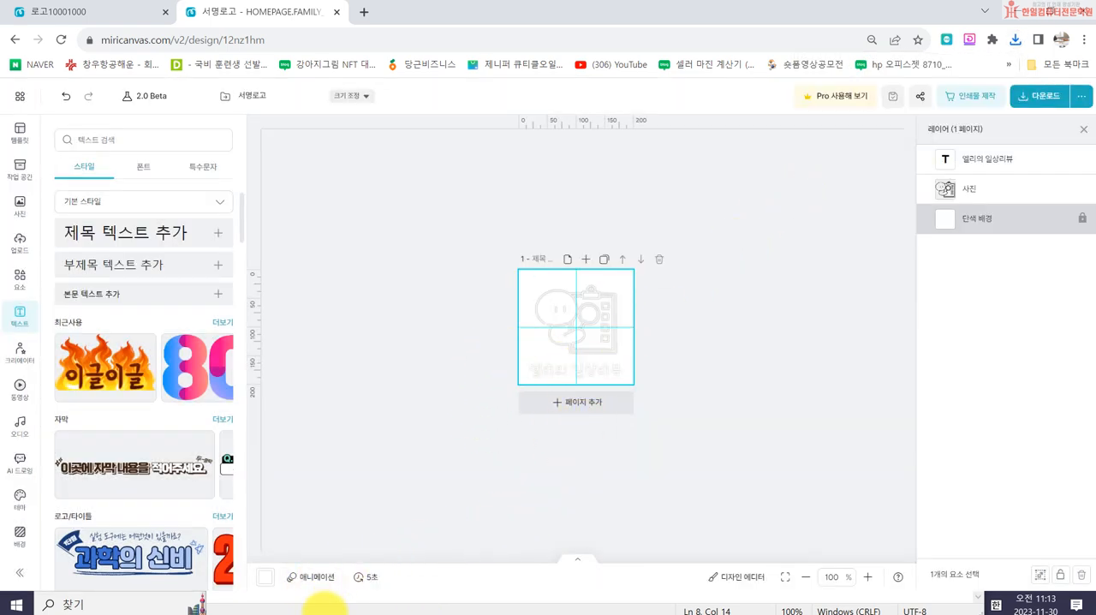
- Look up the profile logo's pixel dimensions in the Notepad notes and highlight them
click(326, 610)
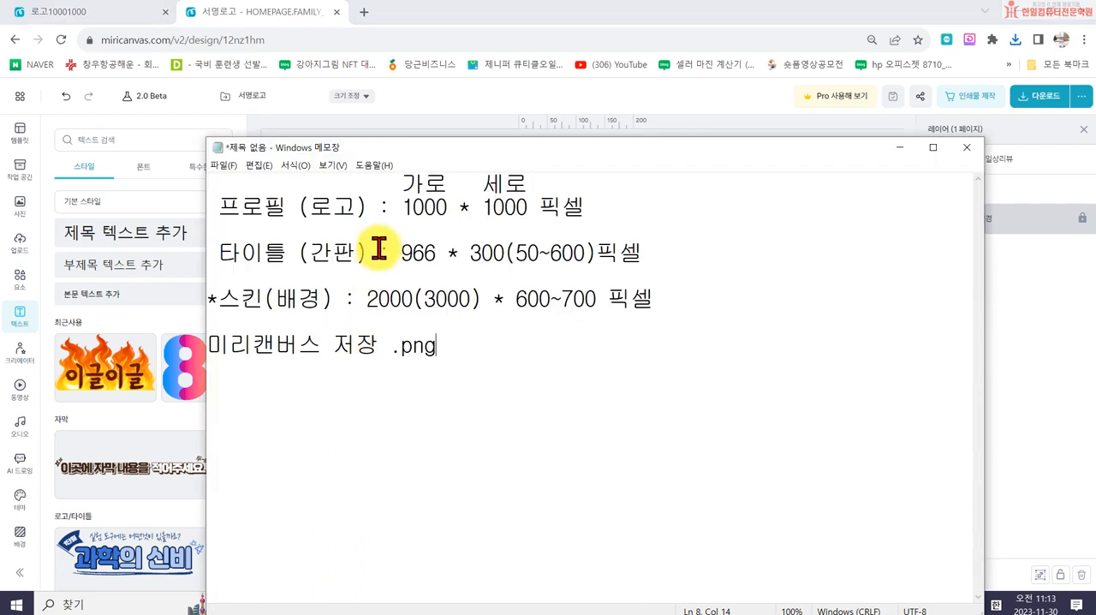
drag(400, 206, 578, 208)
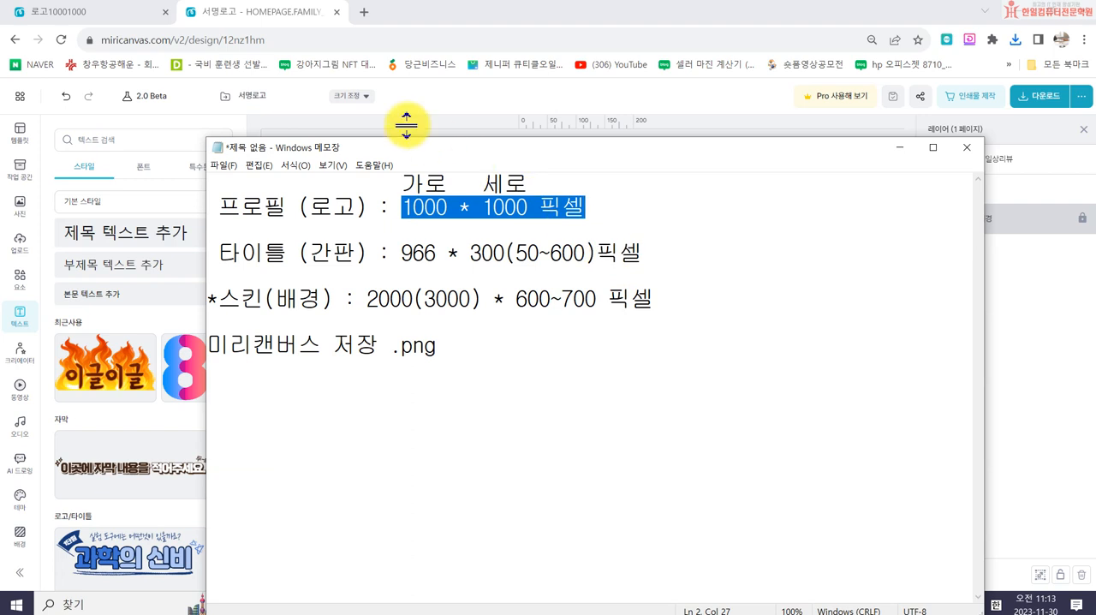
- Open NAVER in a new browser tab and sign in with the account ID and password
click(364, 13)
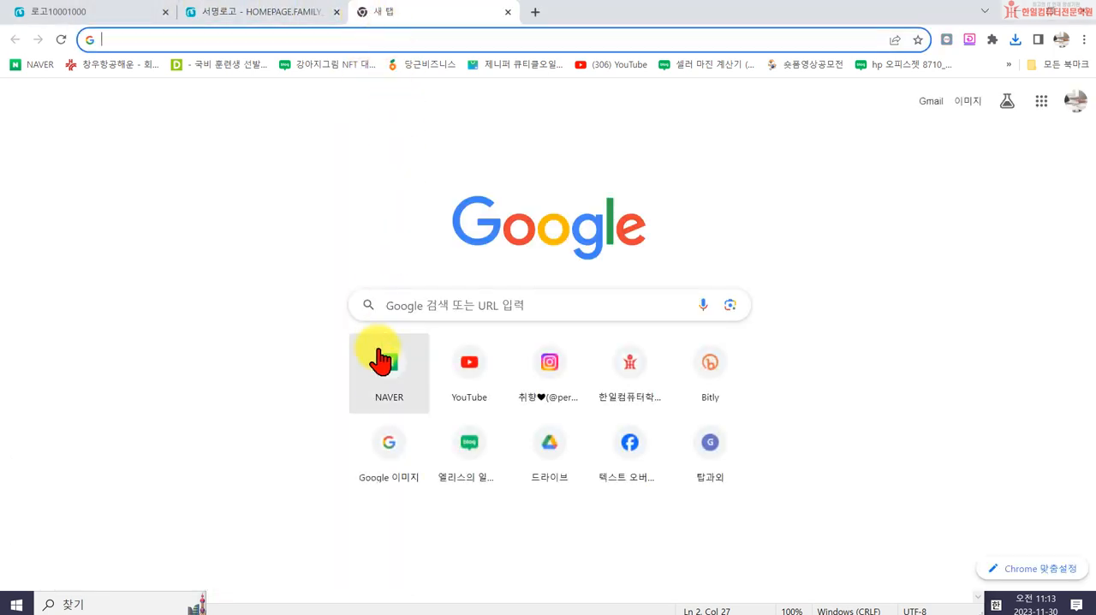
click(378, 372)
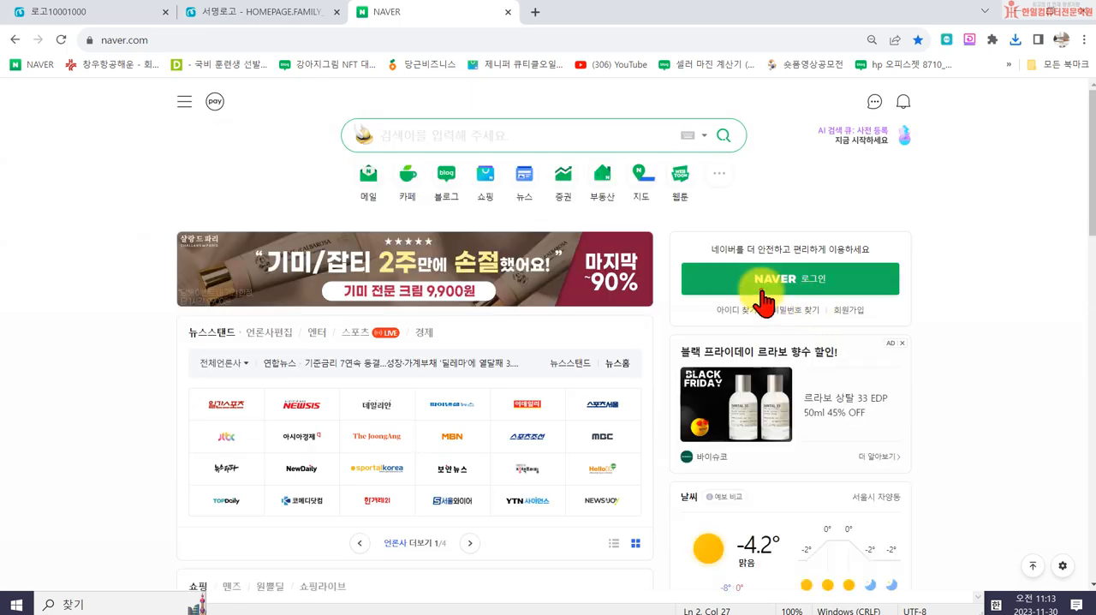
click(763, 276)
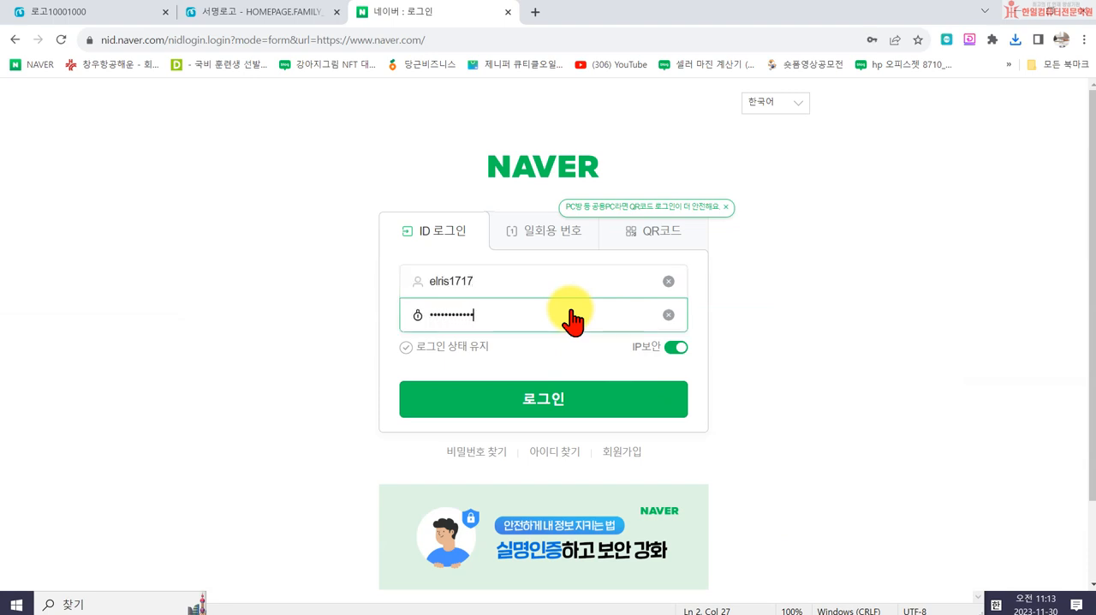
key(Return)
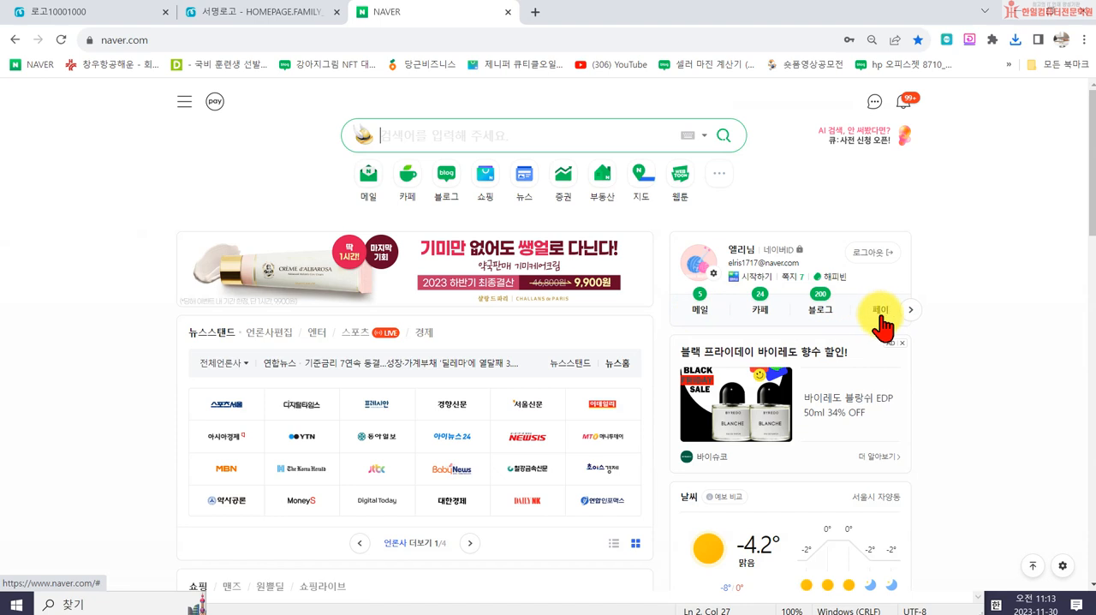
- Go to the account's own NAVER blog and open its management page with the blog information settings
click(821, 310)
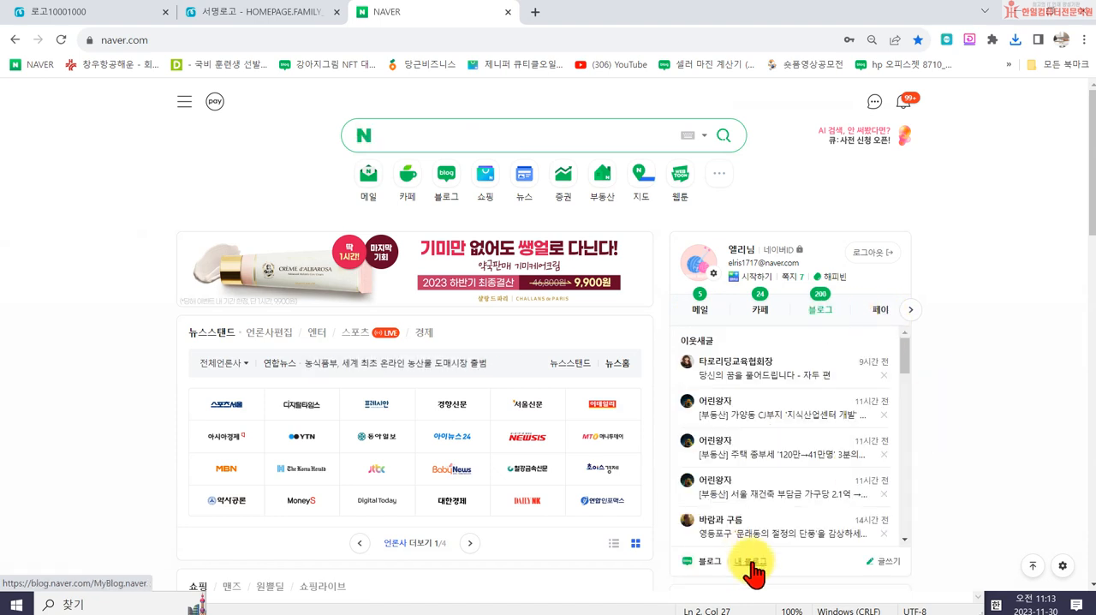
click(751, 563)
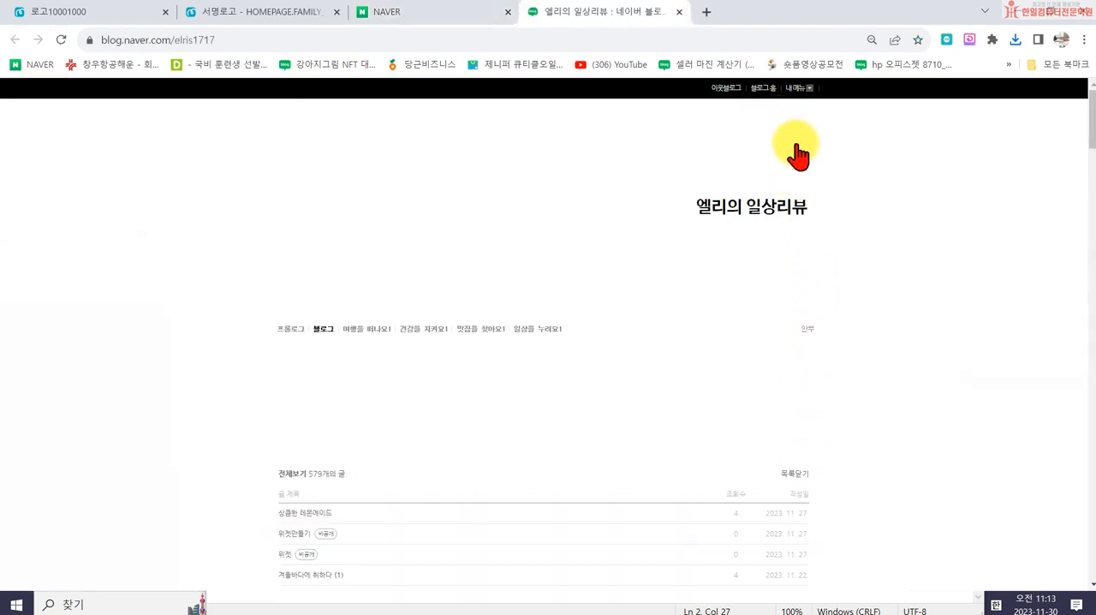
click(745, 88)
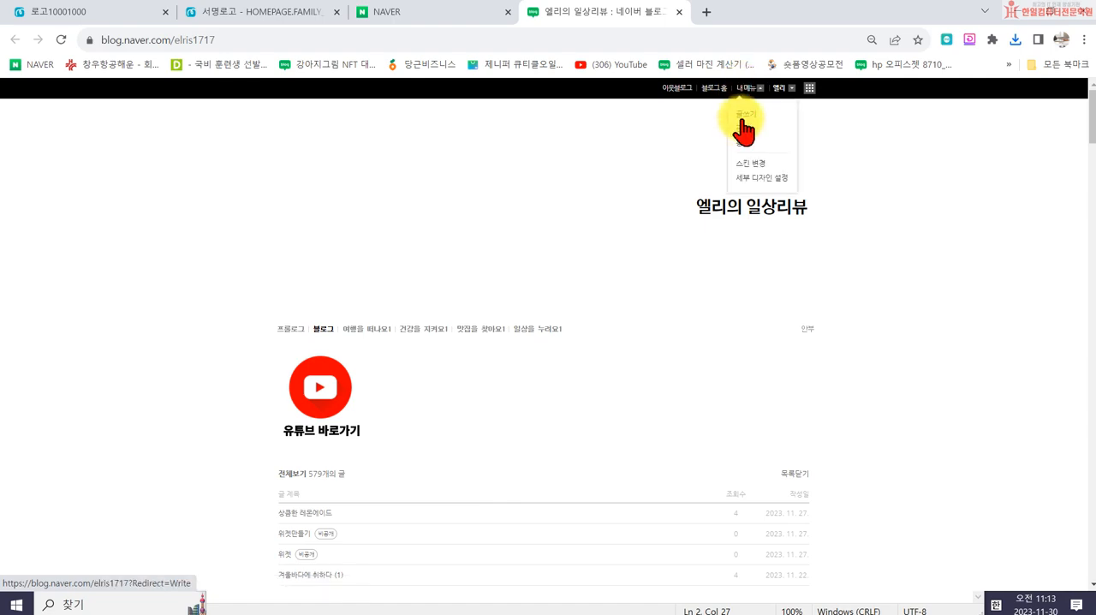
click(743, 131)
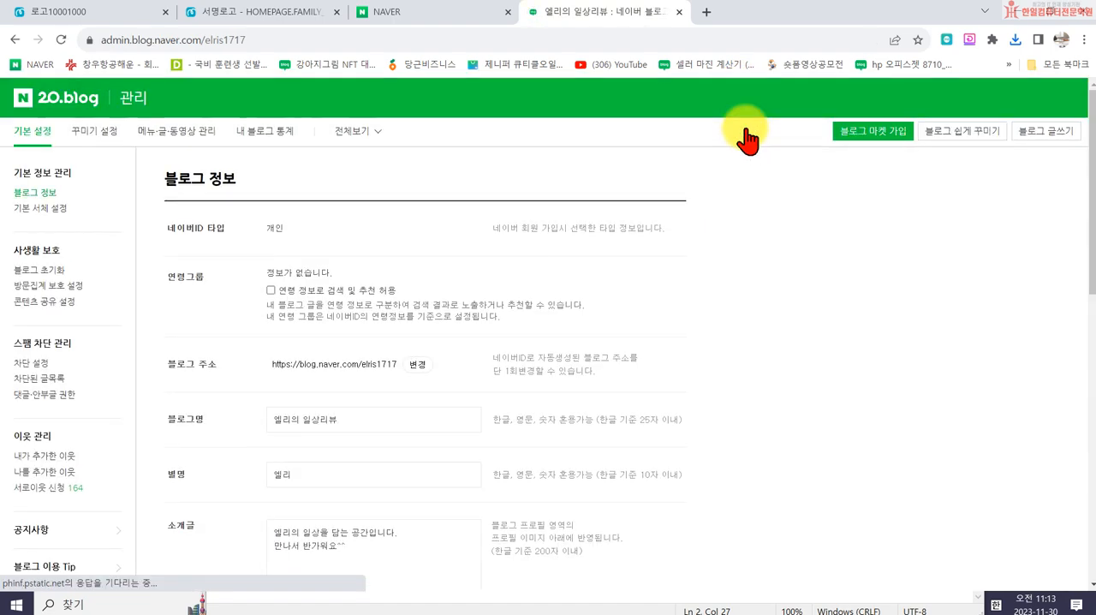
- Register the file 엘리의 일상리뷰 로고1 as the blog profile image
scroll(326, 452, down, 4)
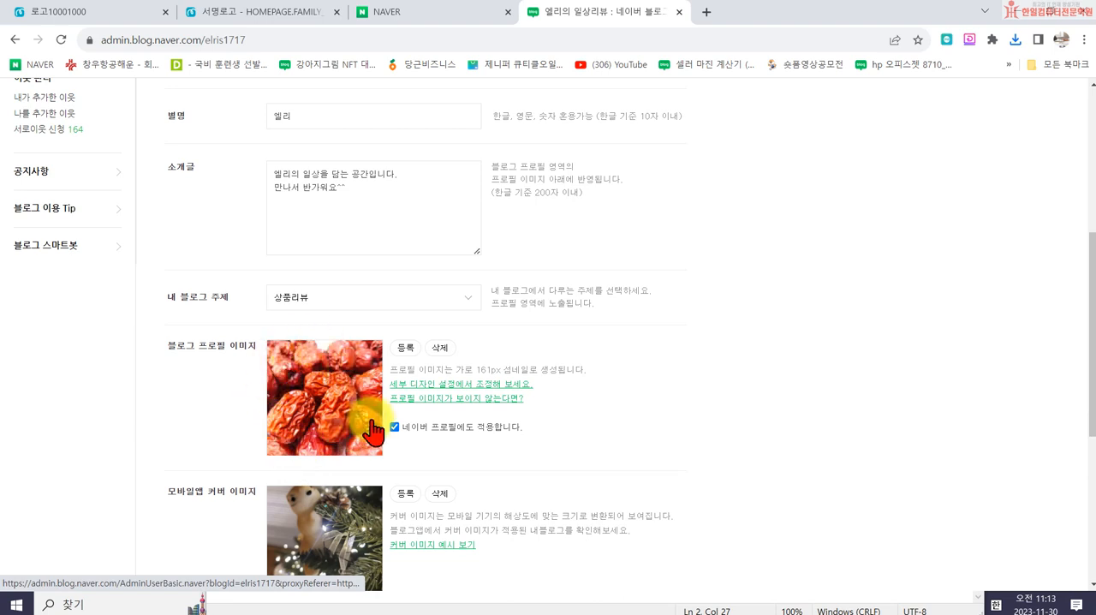
click(405, 351)
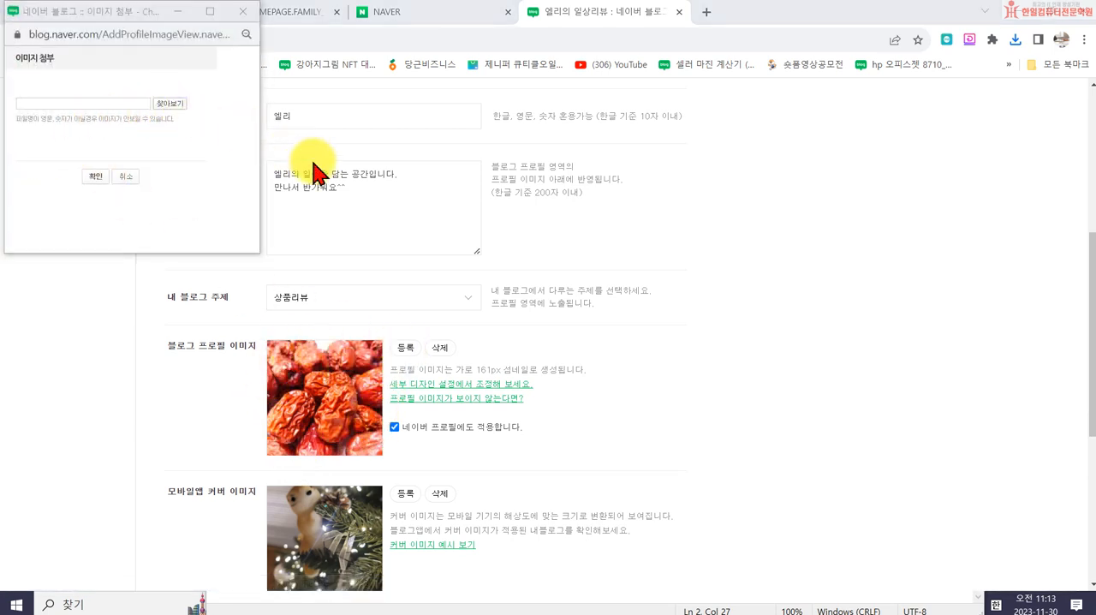
scroll(411, 227, down, 5)
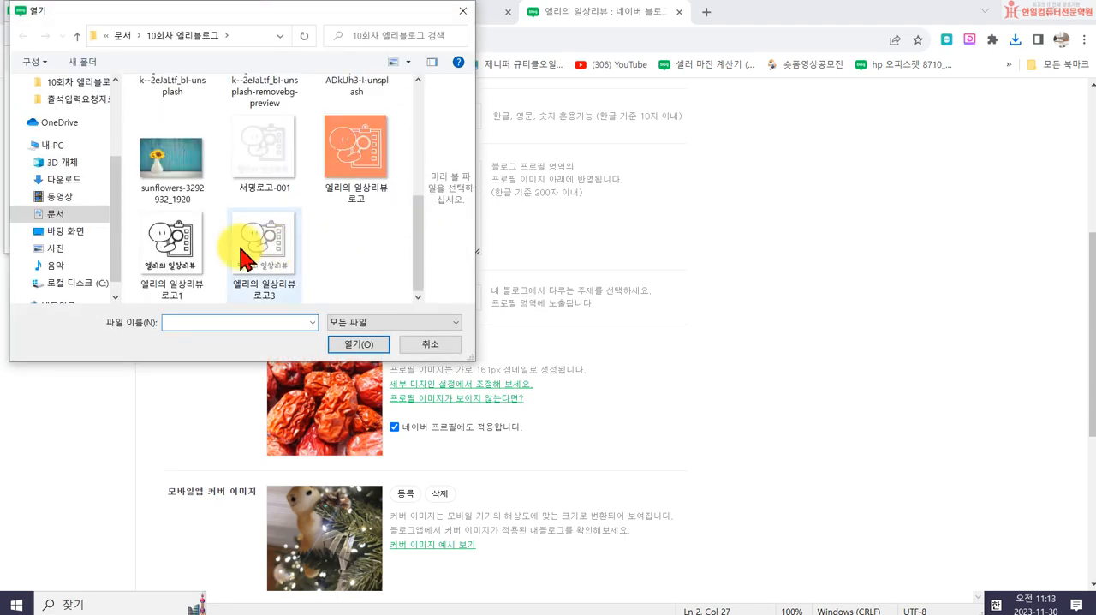
click(159, 257)
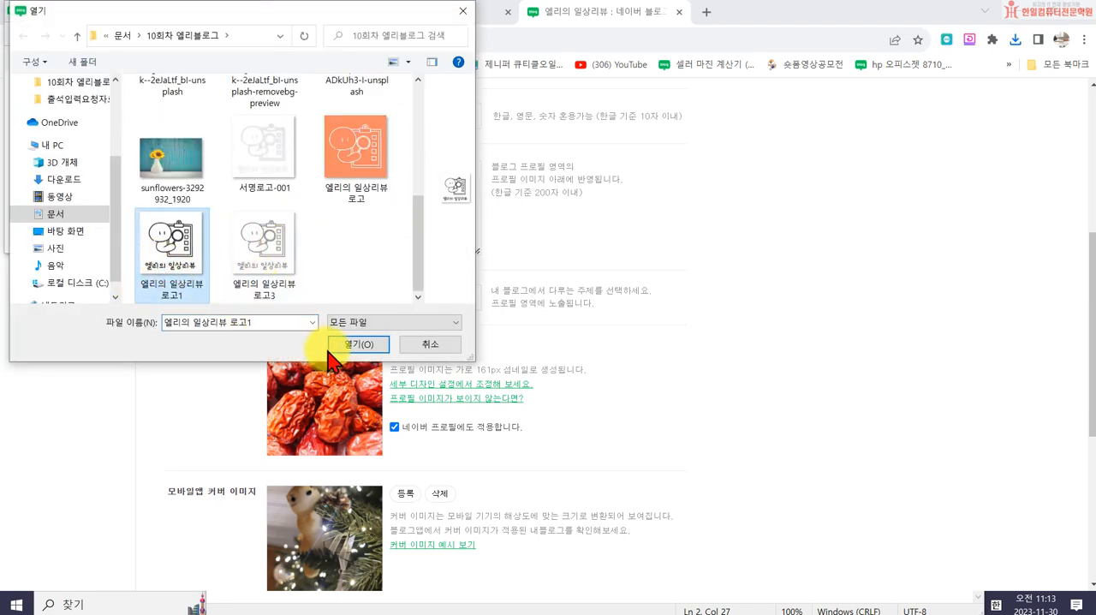
click(356, 345)
click(91, 177)
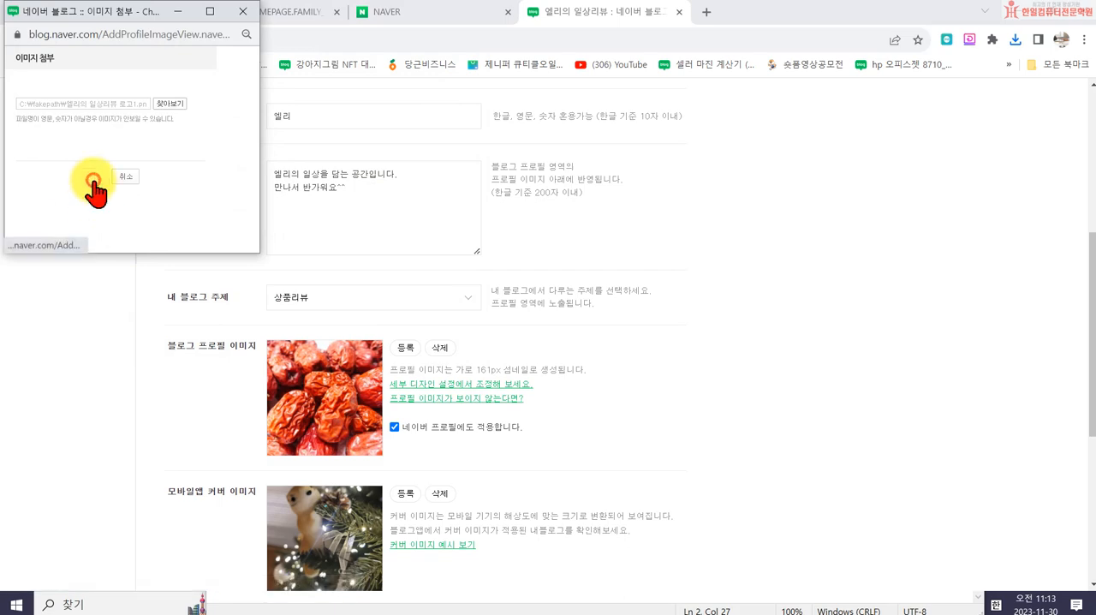
- Review the new blog profile image and save the blog information settings
scroll(503, 397, down, 7)
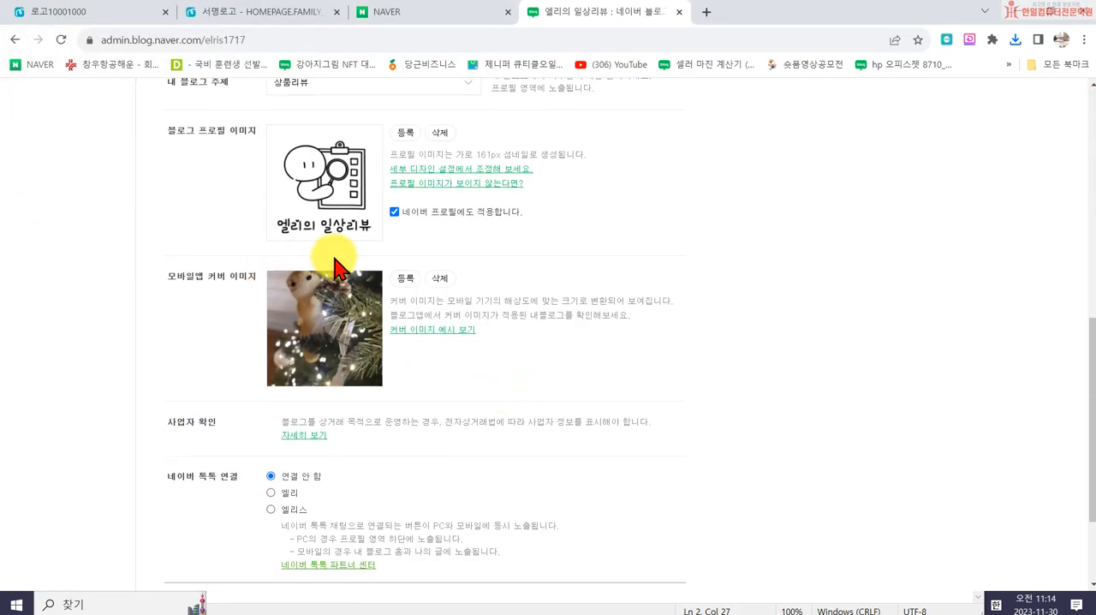
scroll(282, 291, up, 1)
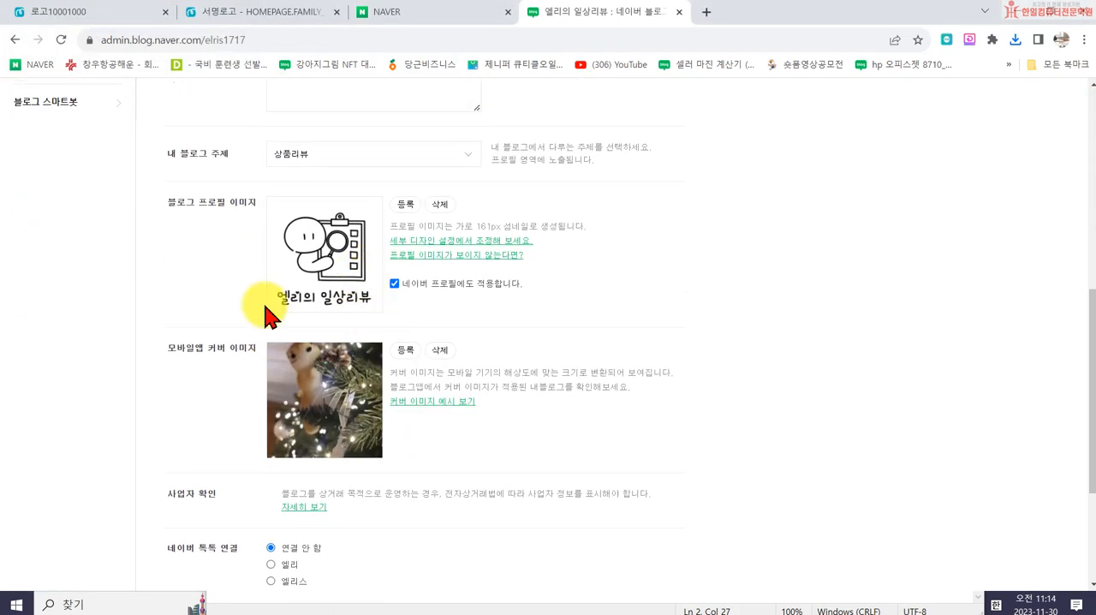
click(426, 287)
scroll(467, 343, down, 3)
click(426, 467)
click(543, 365)
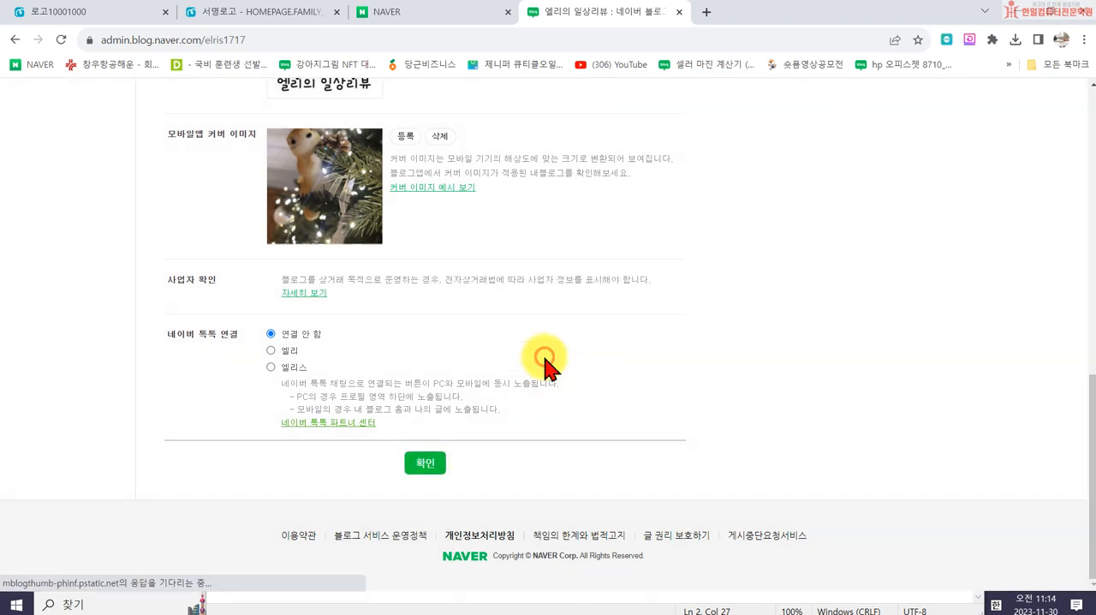
- Open the blog's front page and check the logo in the profile area near the page's end
click(822, 104)
scroll(419, 383, down, 2)
drag(1091, 137, 1068, 554)
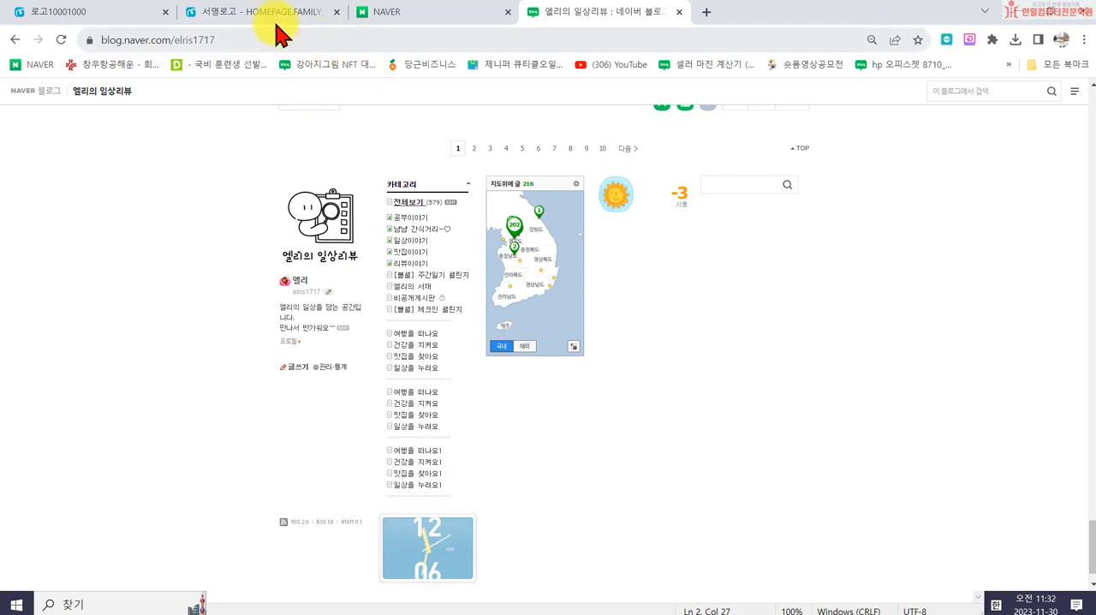
- Return to the 로고10001000 design in MiriCanvas and create a new design with a custom size of 966 x 300 px
click(257, 12)
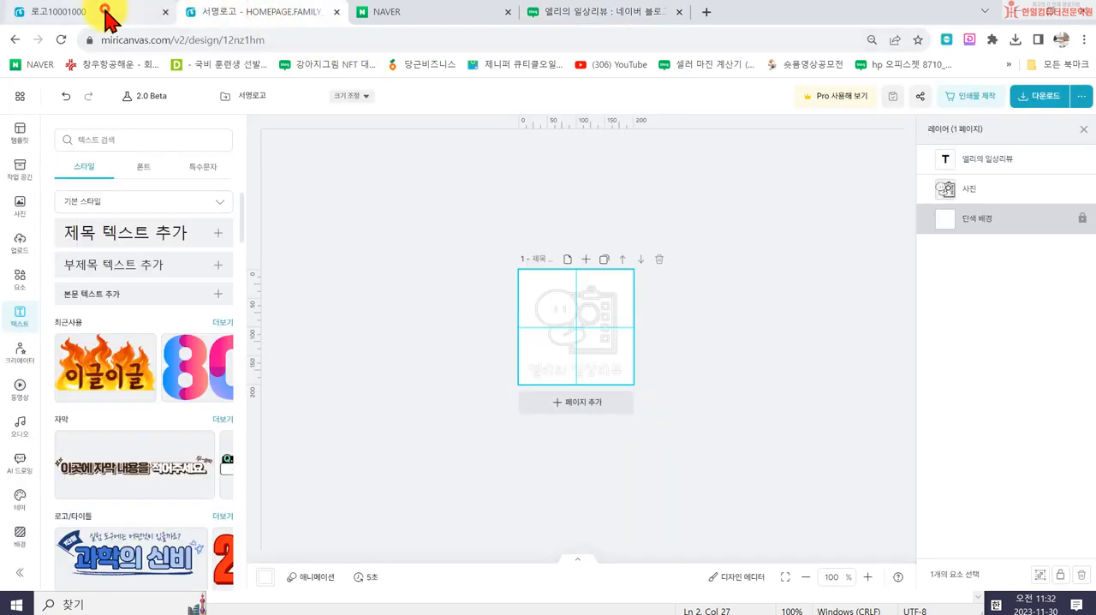
click(107, 15)
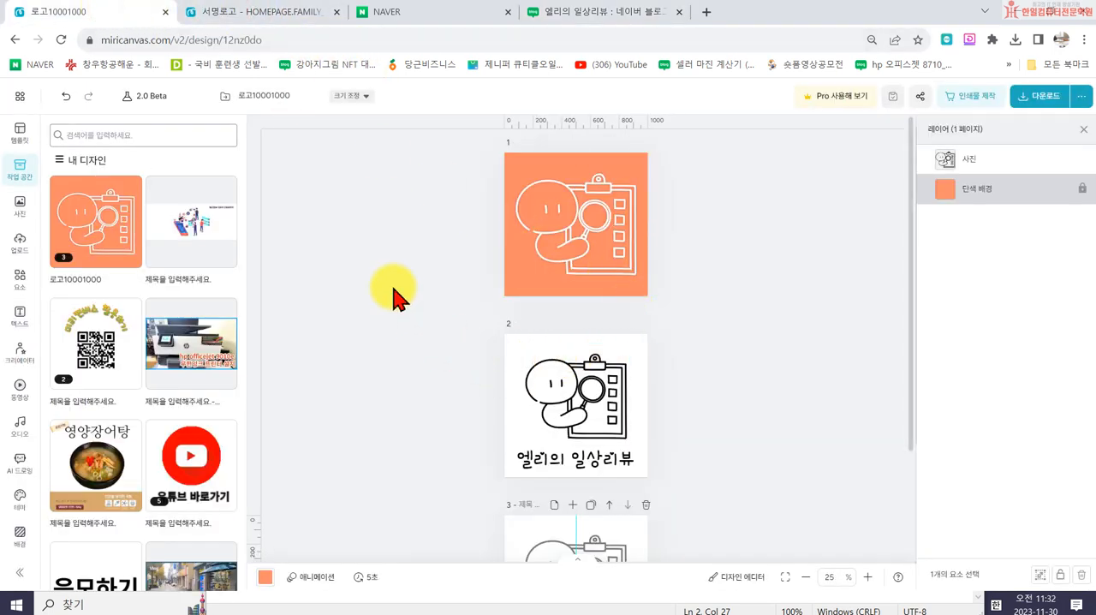
click(20, 98)
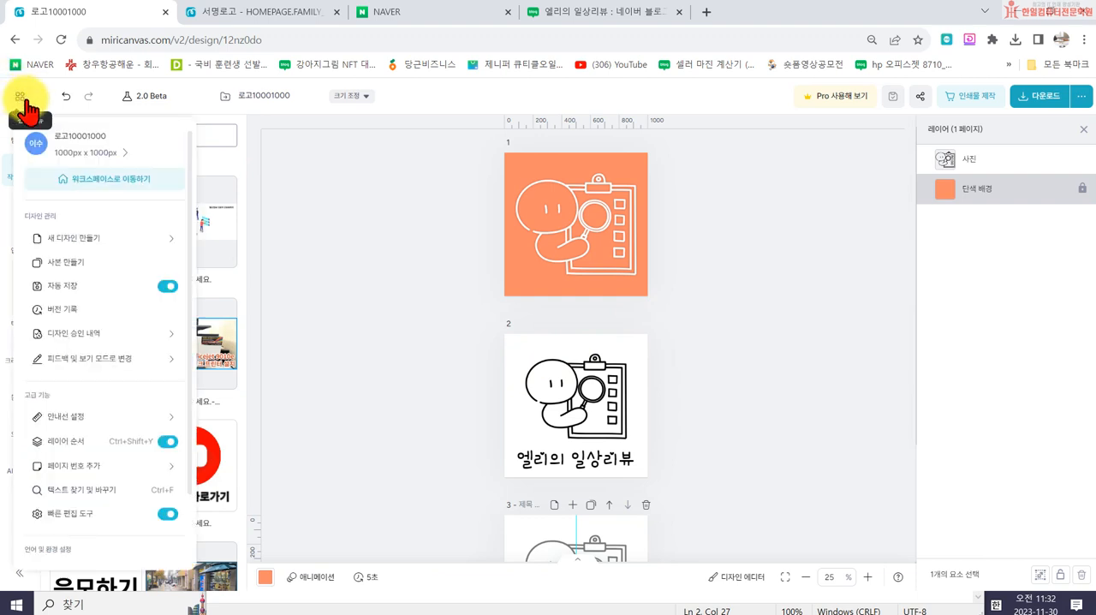
click(87, 244)
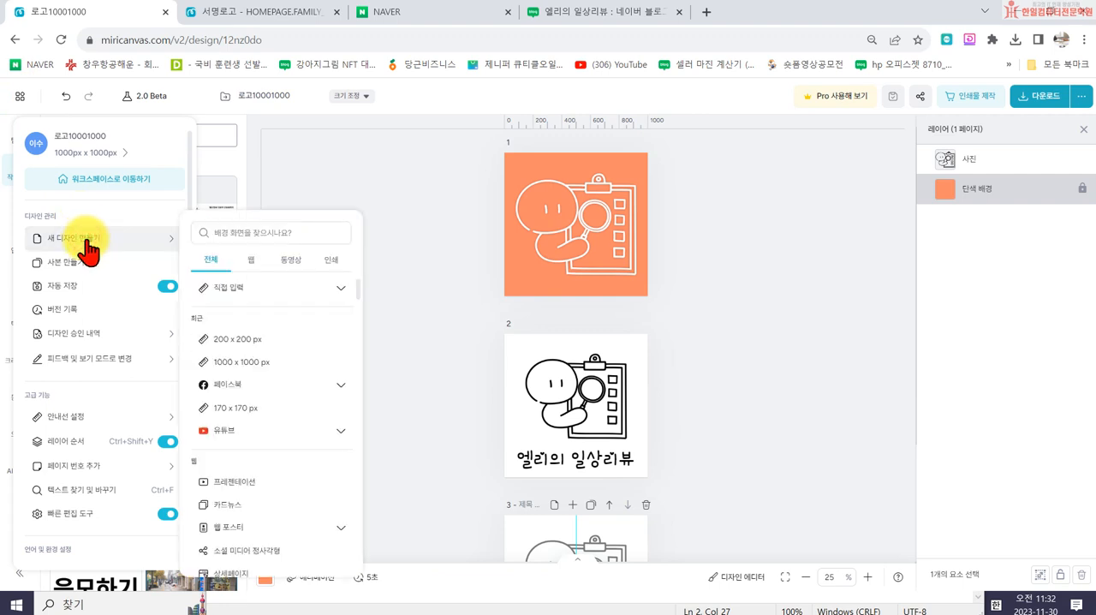
click(243, 287)
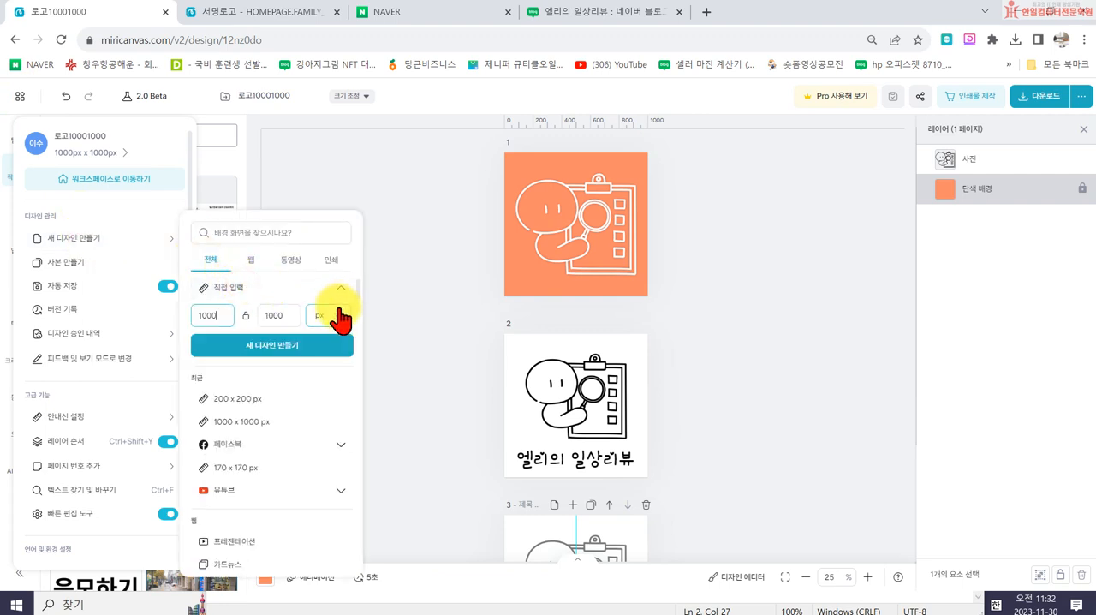
click(222, 315)
key(BackSpace)
key(BackSpace)
key(BackSpace)
text(0)
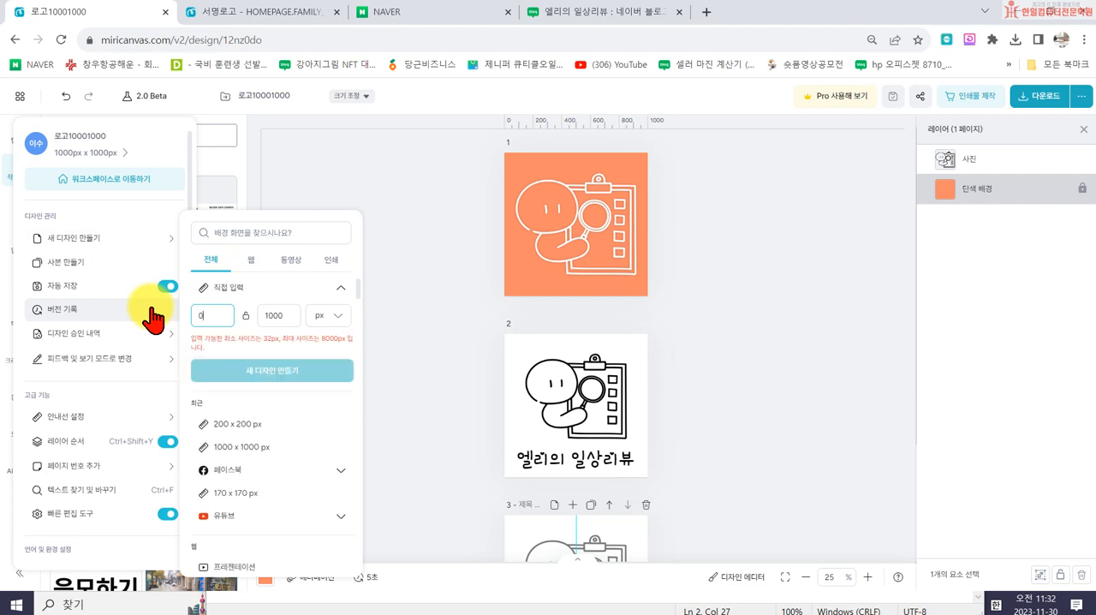
text(66)
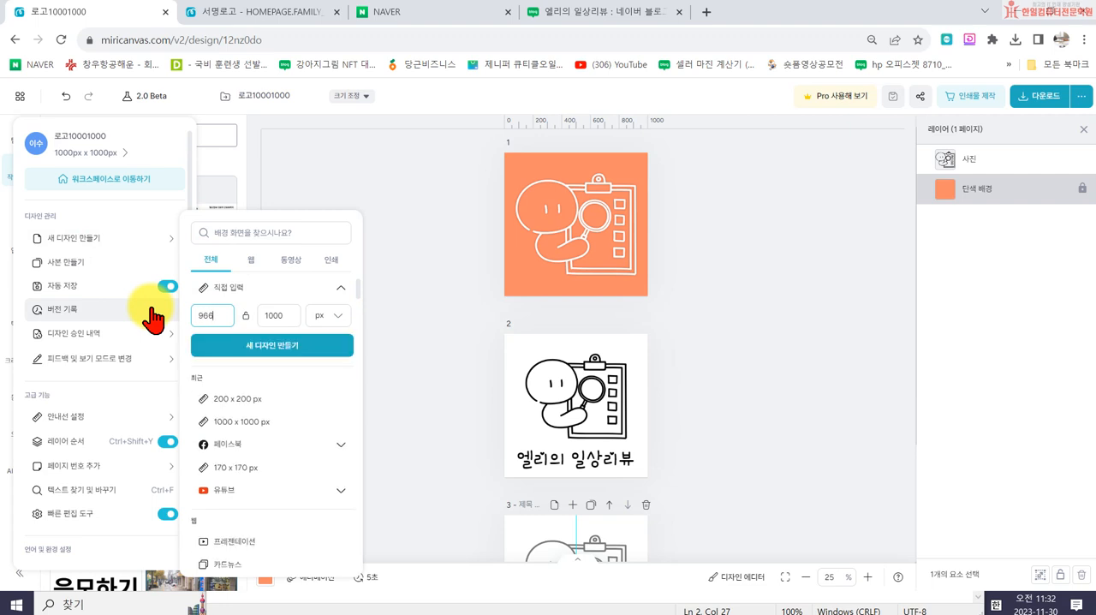
click(295, 317)
text(300)
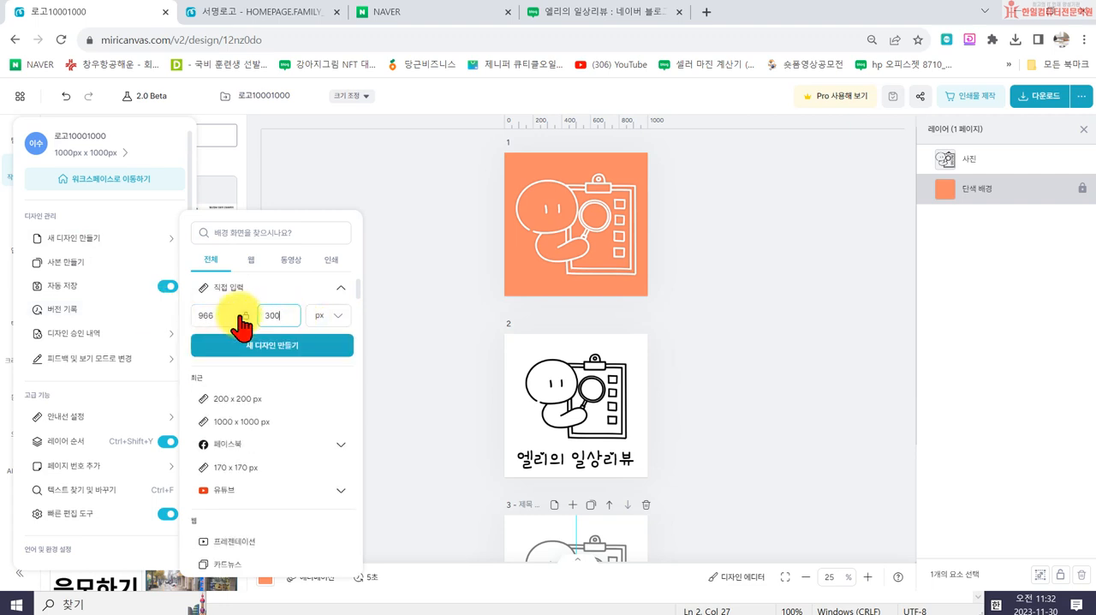
click(266, 346)
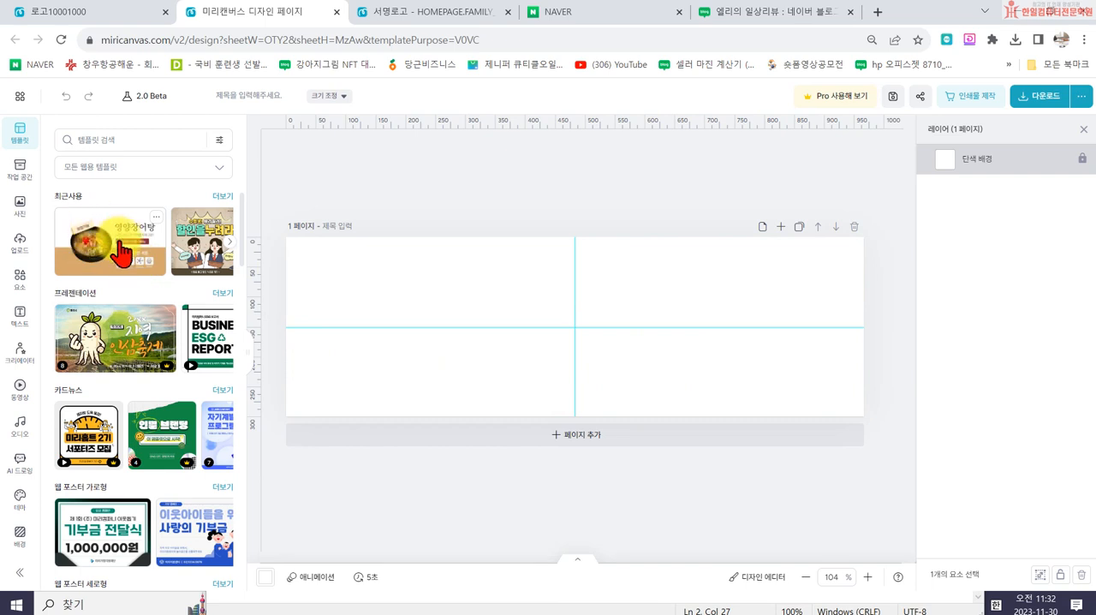
- Insert the grey logo page from the saved 로고10001000 design into the blank banner
click(20, 171)
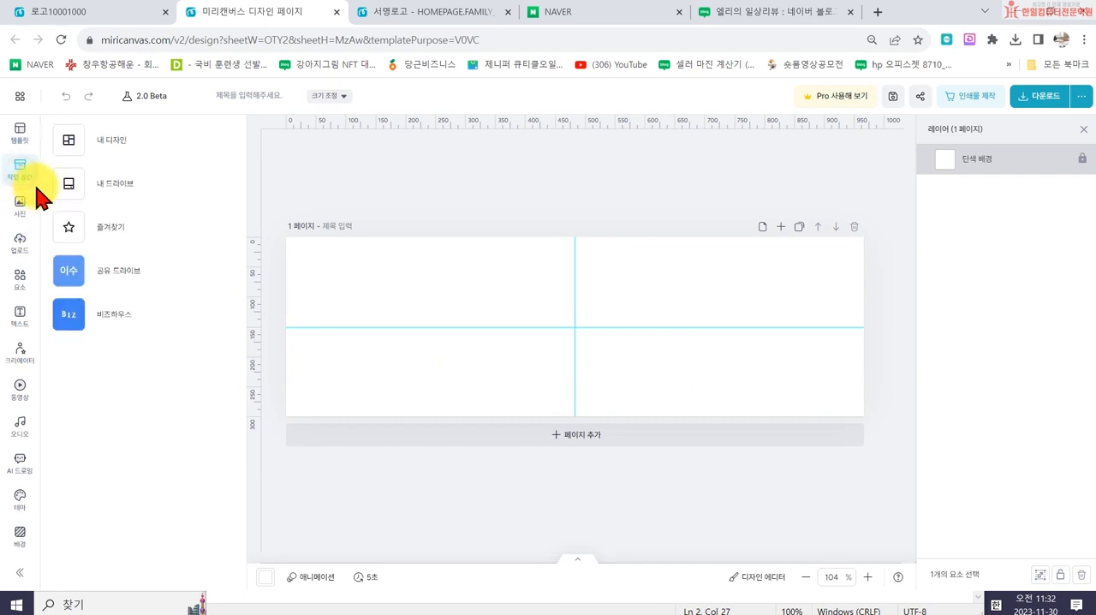
click(114, 152)
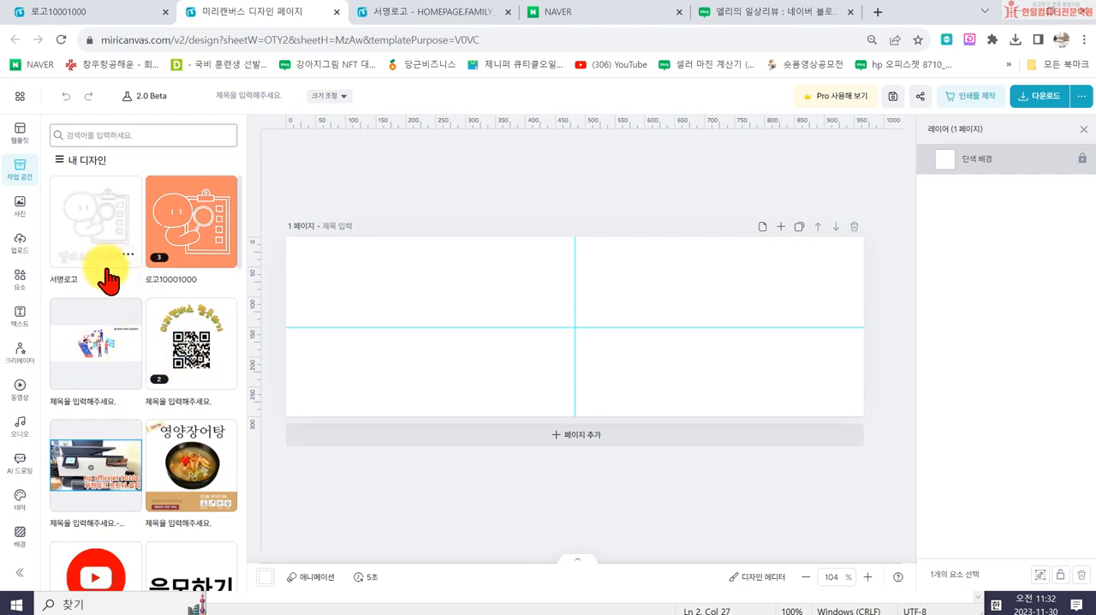
click(181, 246)
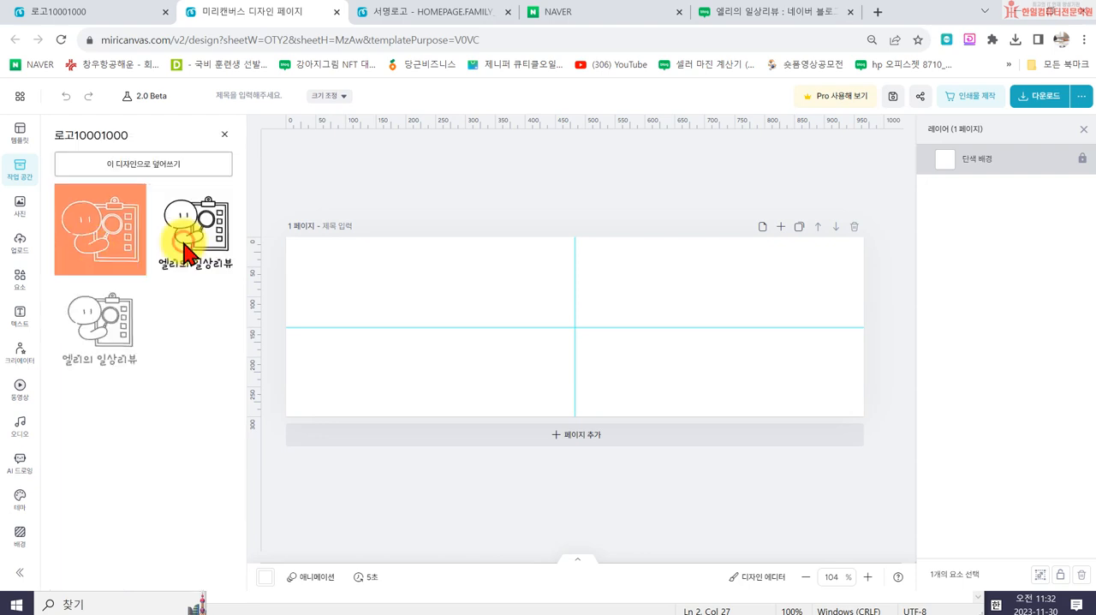
click(95, 334)
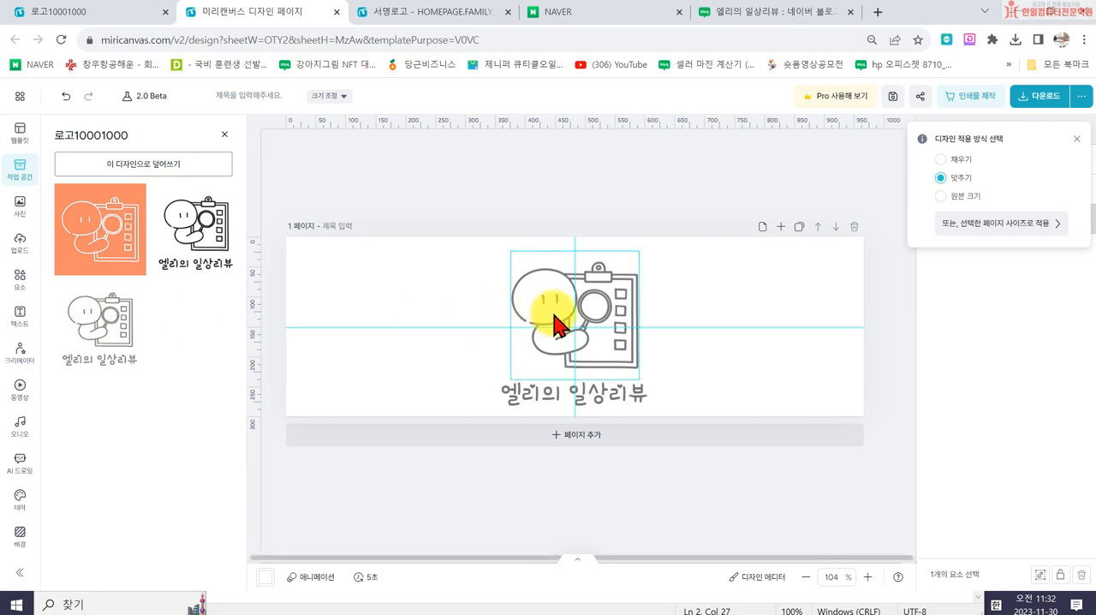
- Enlarge the logo illustration, tilt it slightly clockwise, and place it partly cropped at the banner's left edge
drag(639, 379, 766, 486)
drag(680, 348, 761, 341)
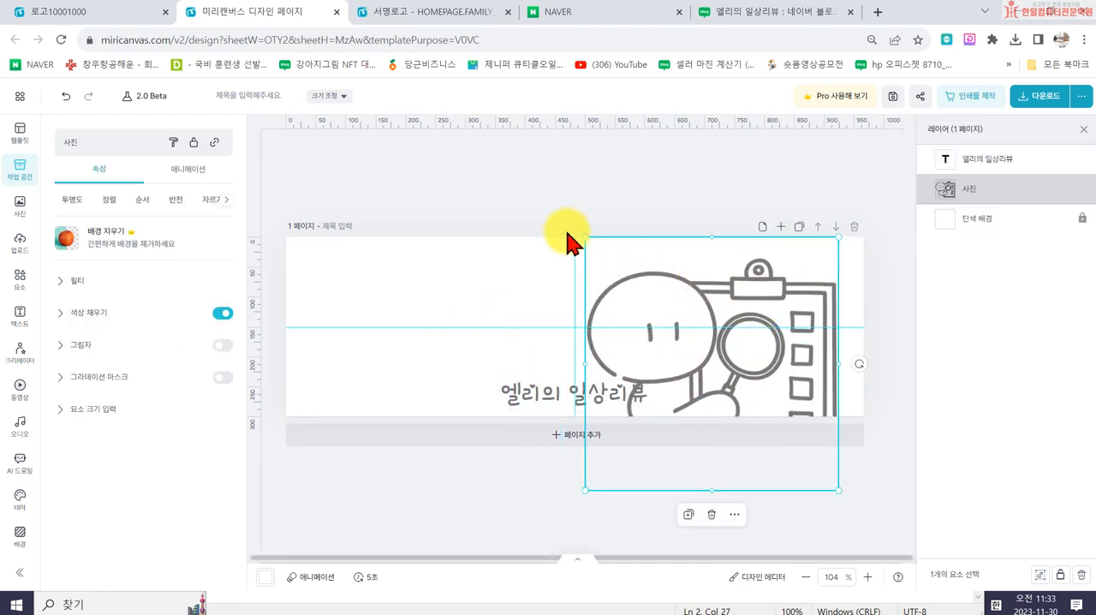
drag(858, 373, 856, 299)
drag(722, 323, 786, 313)
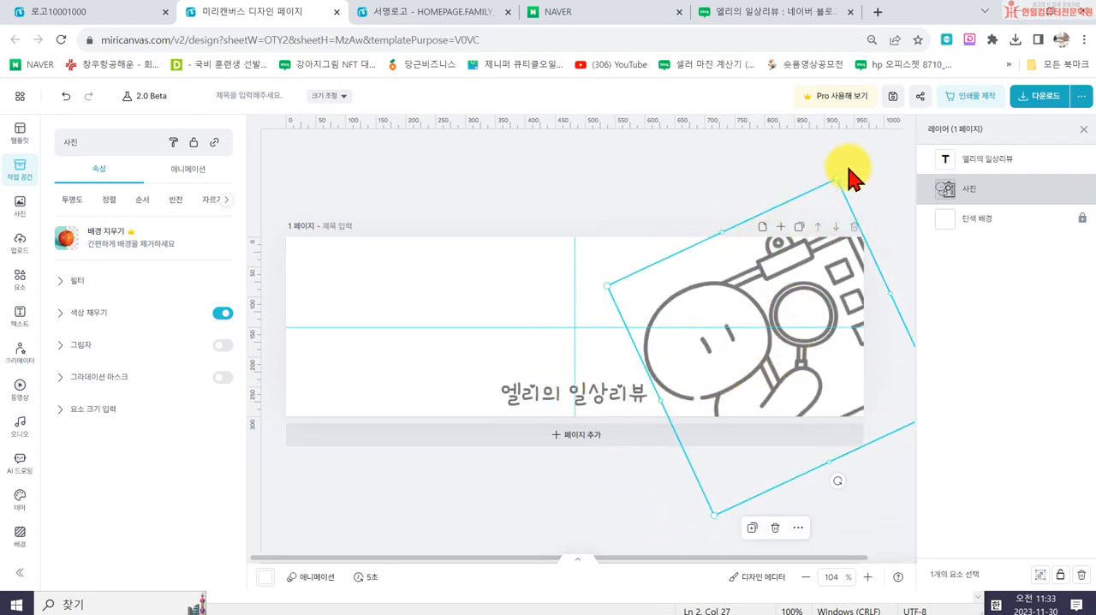
drag(838, 490, 710, 482)
drag(758, 346, 358, 337)
drag(295, 469, 358, 375)
- Enlarge the 엘리의 일상리뷰 text and place it at mid-height in the banner's right half
drag(531, 387, 615, 346)
drag(722, 358, 681, 390)
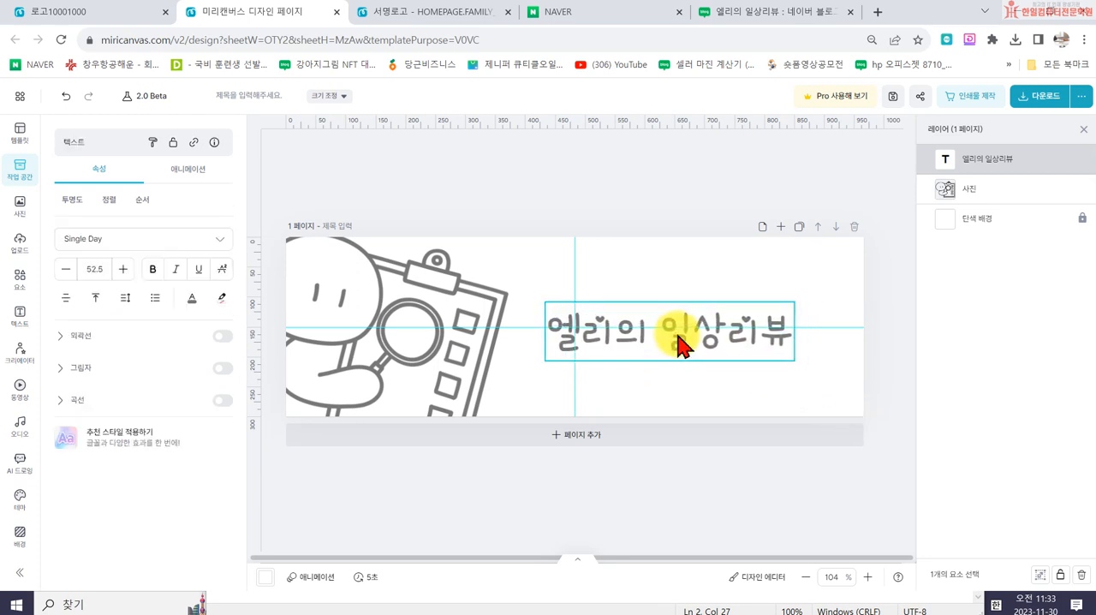
drag(545, 361, 578, 351)
click(631, 391)
- Reduce the logo illustration's opacity to about 49%
click(377, 347)
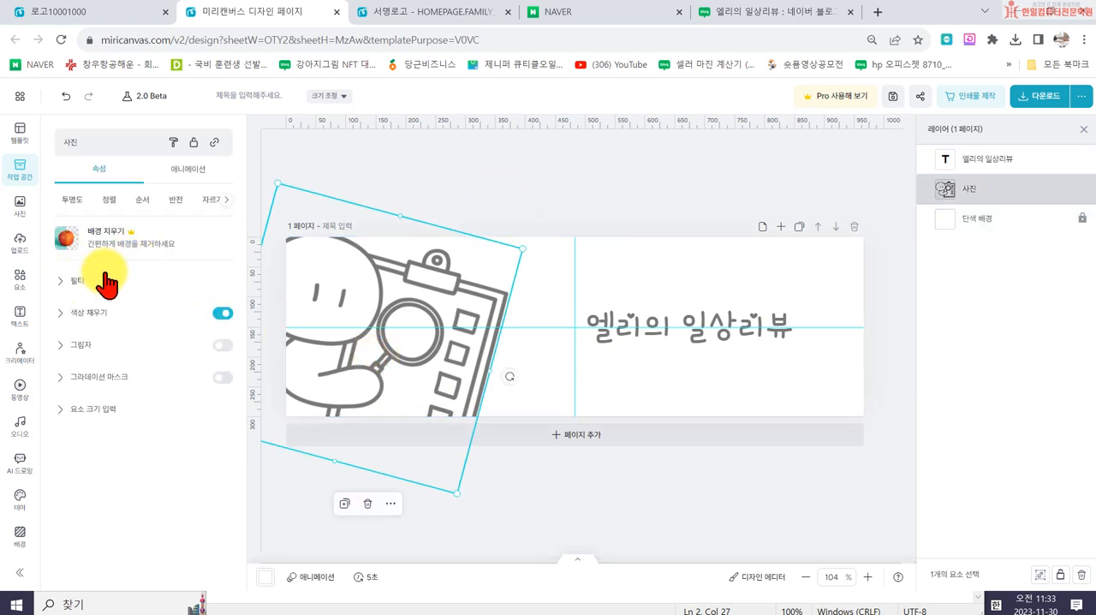
click(73, 202)
drag(215, 256, 156, 255)
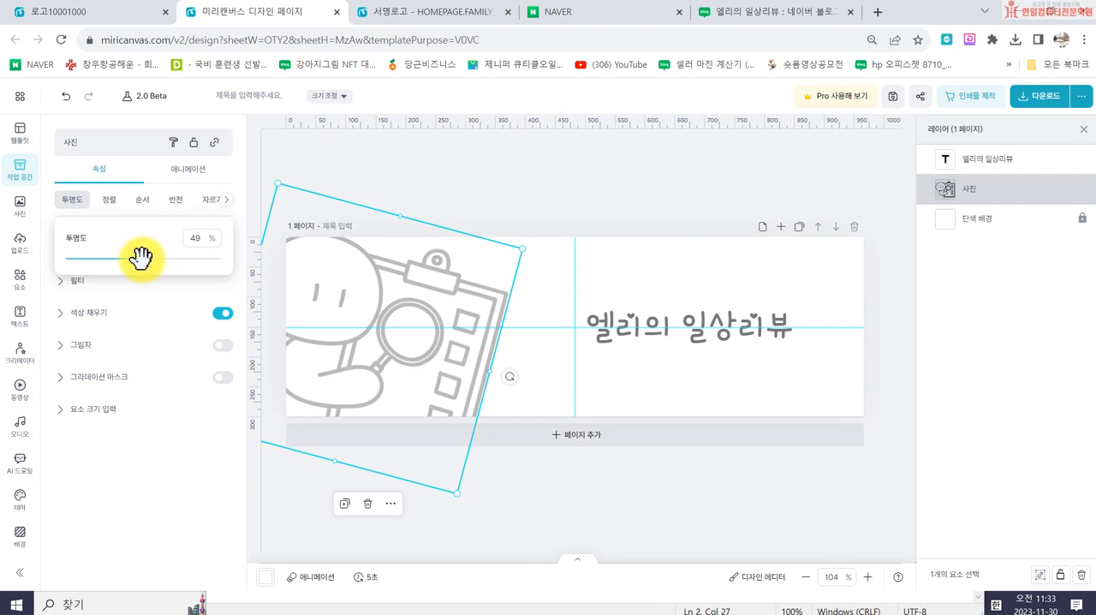
click(555, 183)
click(587, 155)
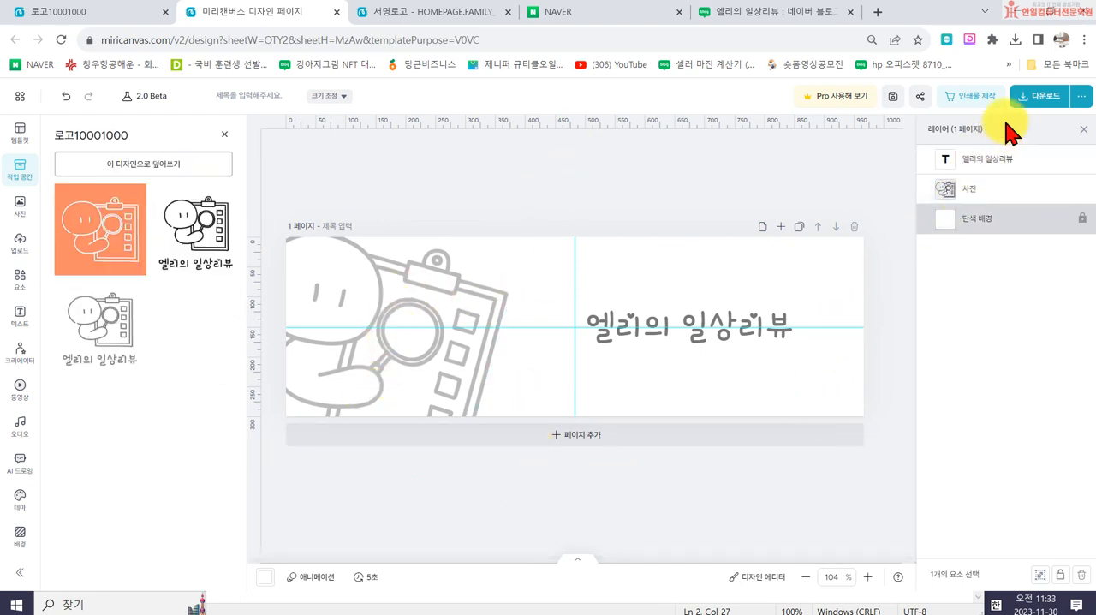
- Download the banner as a high-resolution PNG named 타이틀 966300
click(1033, 101)
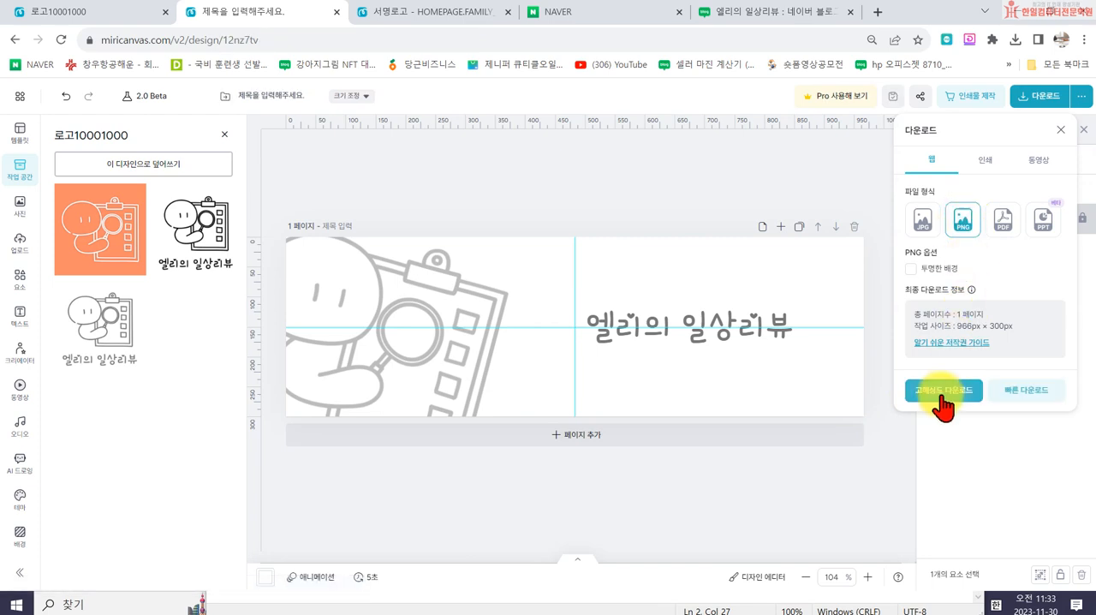
click(942, 399)
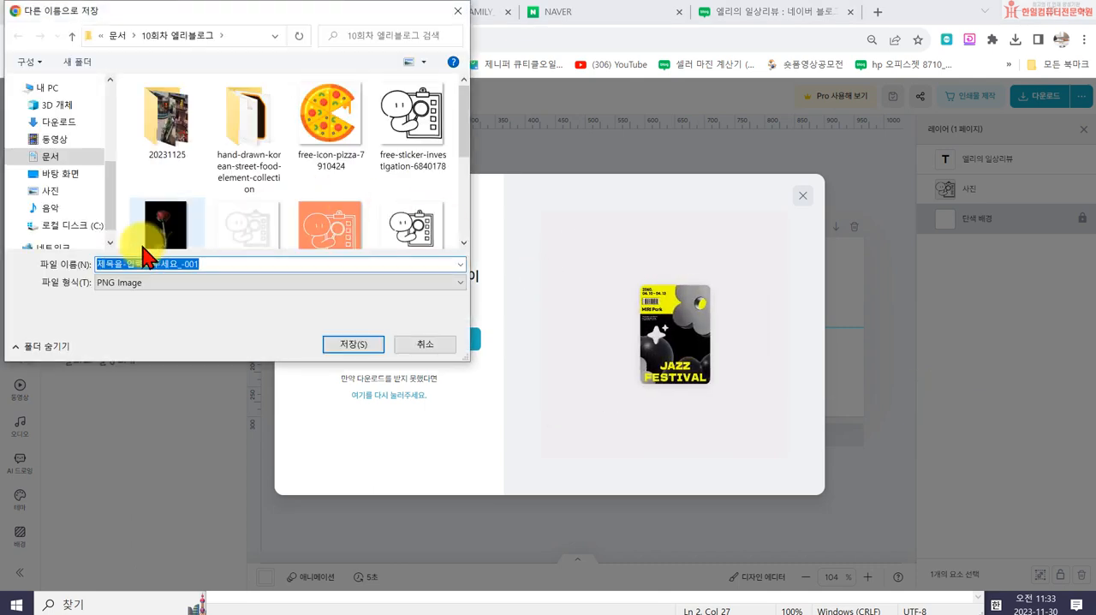
scroll(192, 182, down, 3)
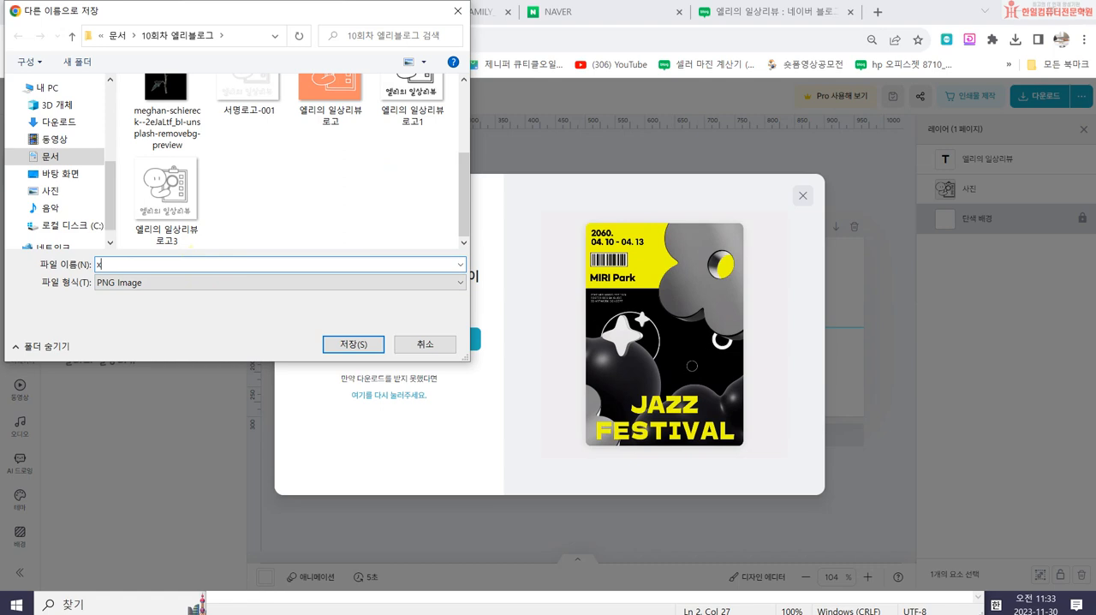
text(타이틀)
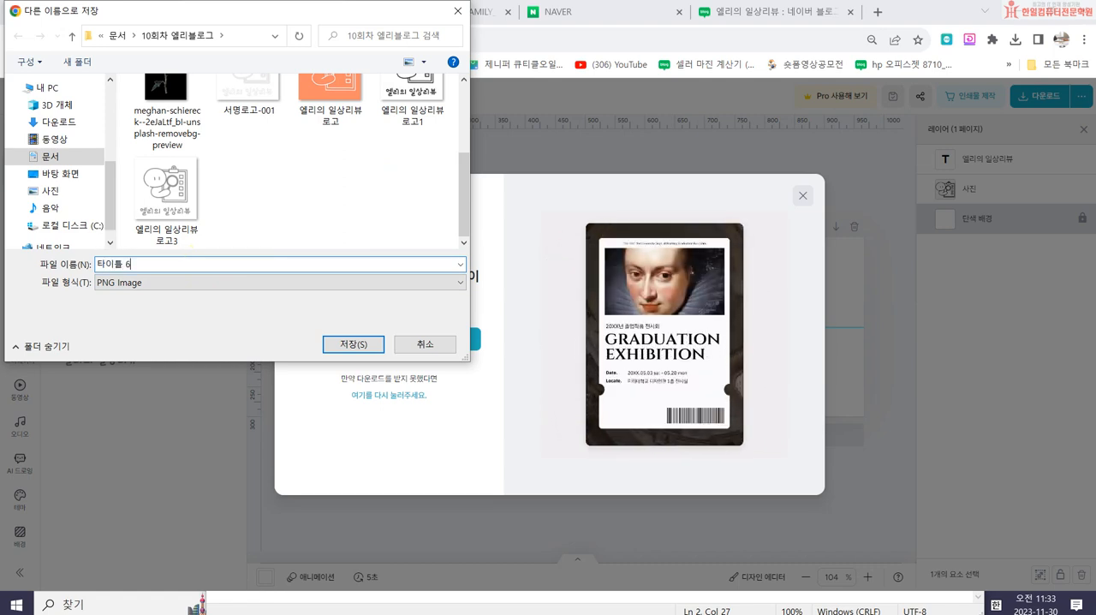
text( 966300)
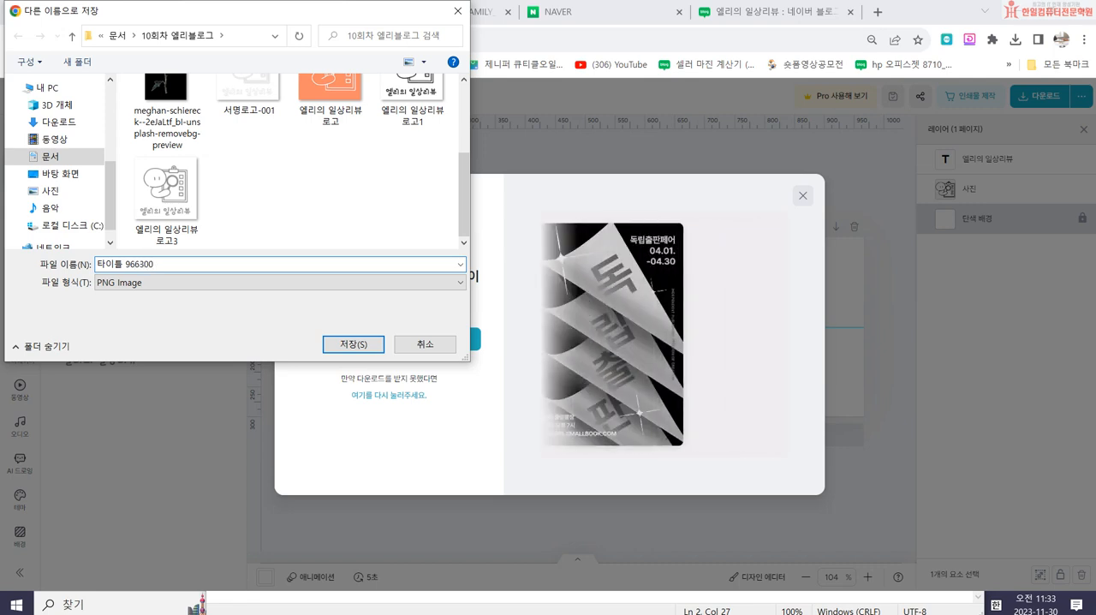
key(Return)
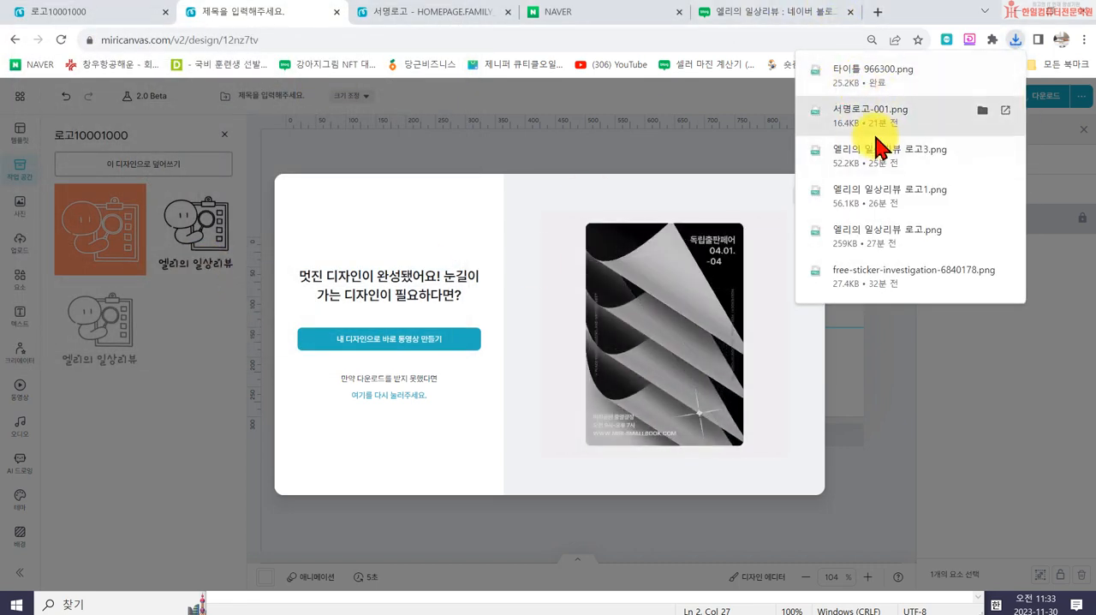
- Switch to the NAVER blog and open the title settings in its detailed design remote control
click(779, 19)
scroll(805, 193, down, 10)
scroll(805, 193, up, 15)
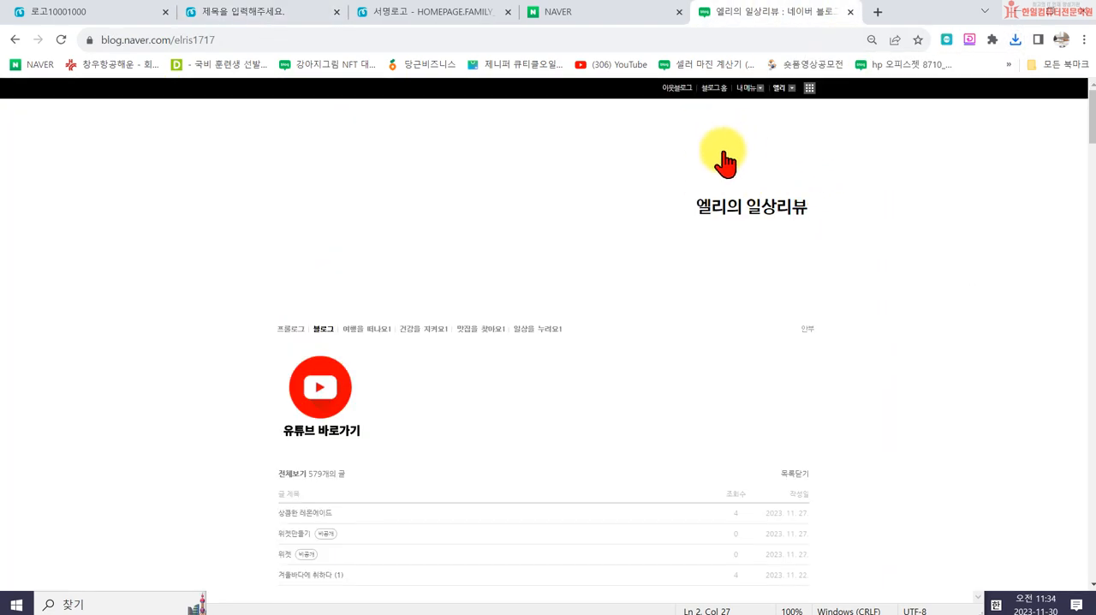
click(749, 88)
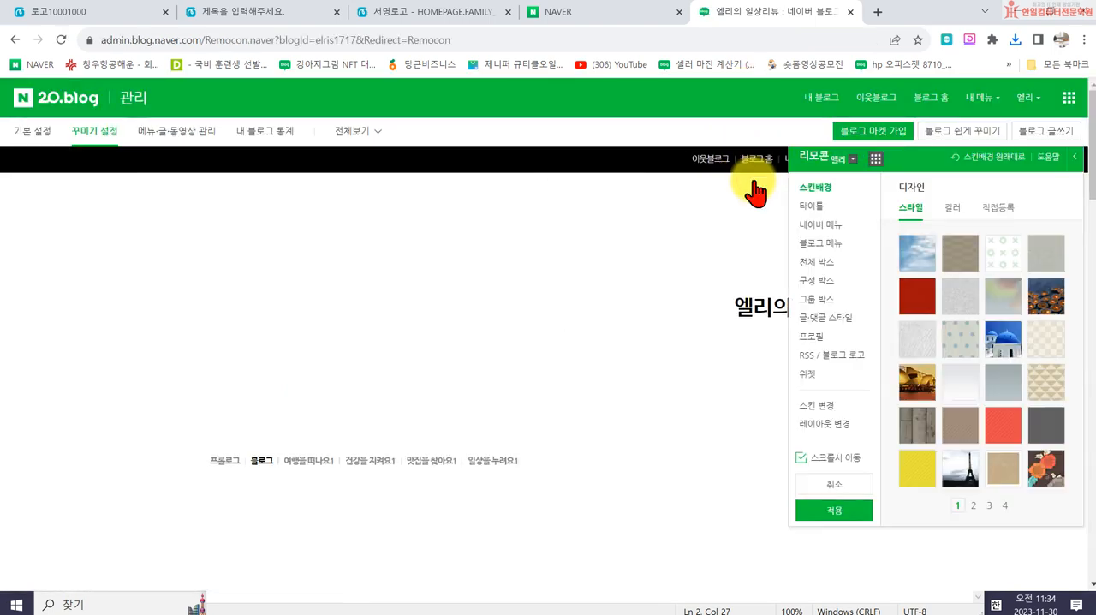
click(811, 206)
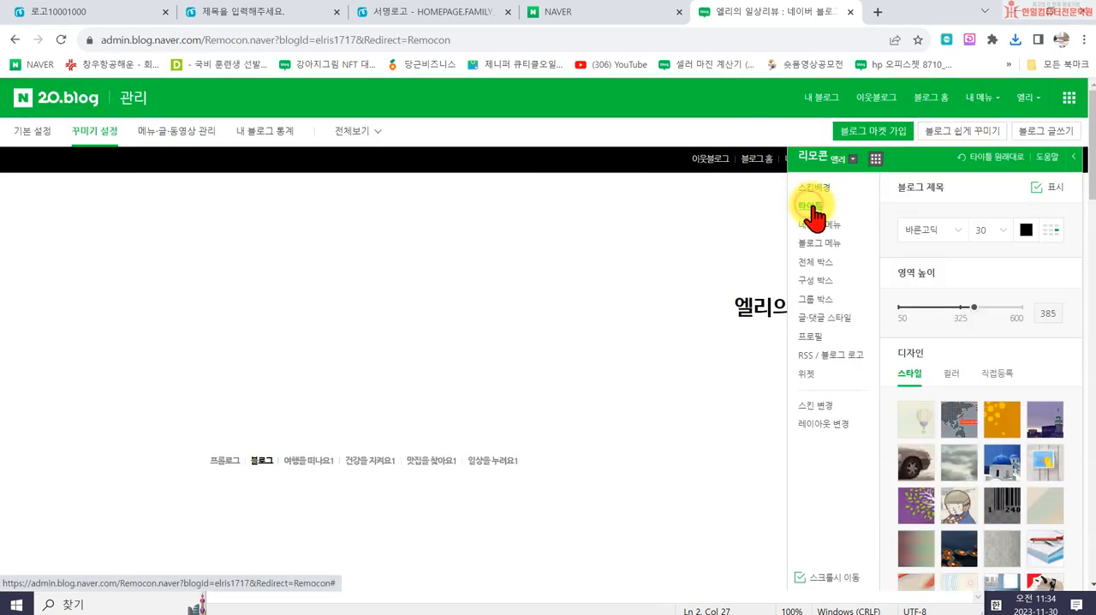
- Upload 타이틀 966300.png as the blog's custom title design image
click(1000, 373)
click(1023, 415)
scroll(274, 248, down, 5)
double_click(256, 268)
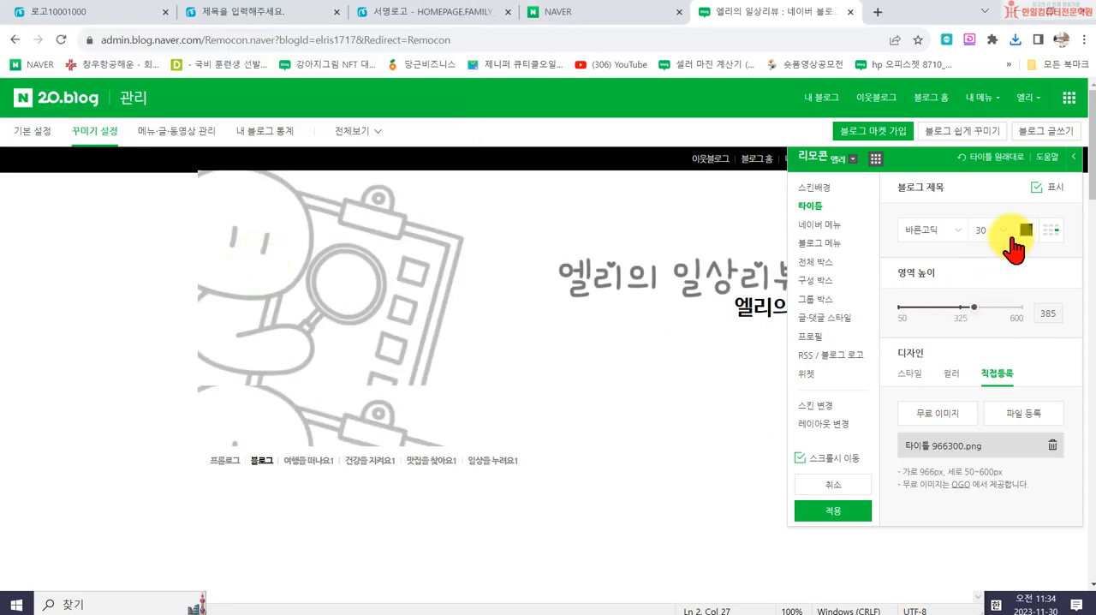
- Hide the blog title text, set the title area height to 300, and apply the detailed design
click(1036, 188)
drag(921, 161, 775, 342)
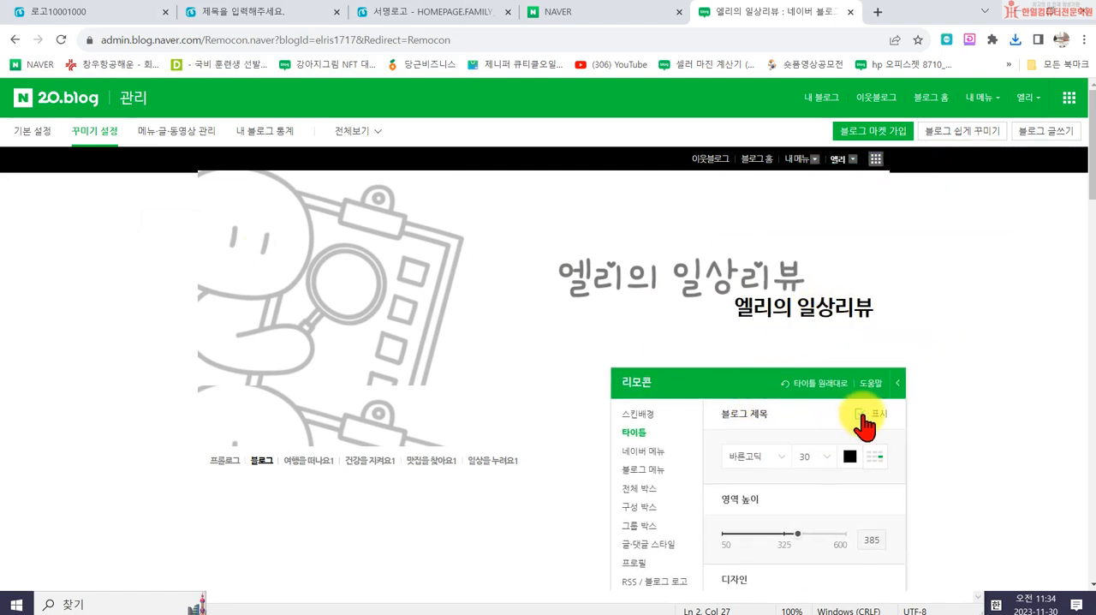
drag(773, 379, 922, 166)
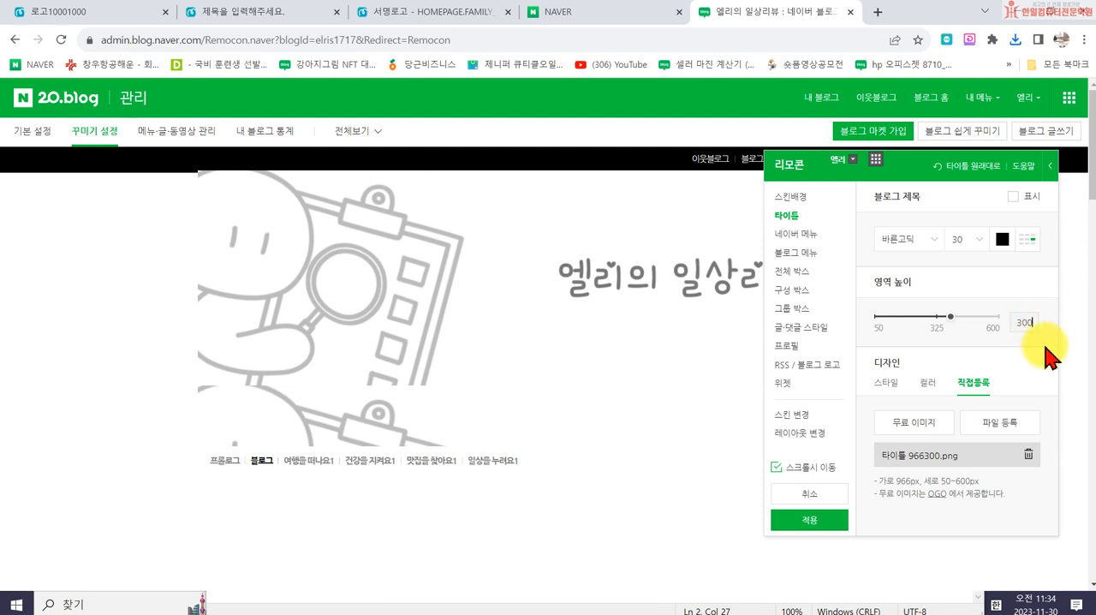
click(1044, 344)
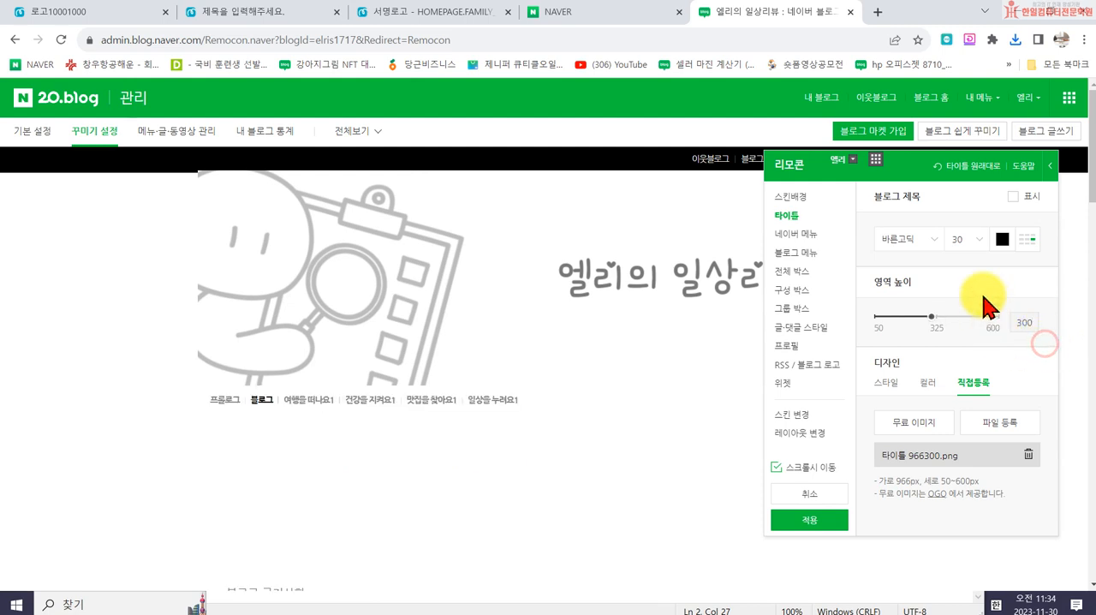
click(821, 526)
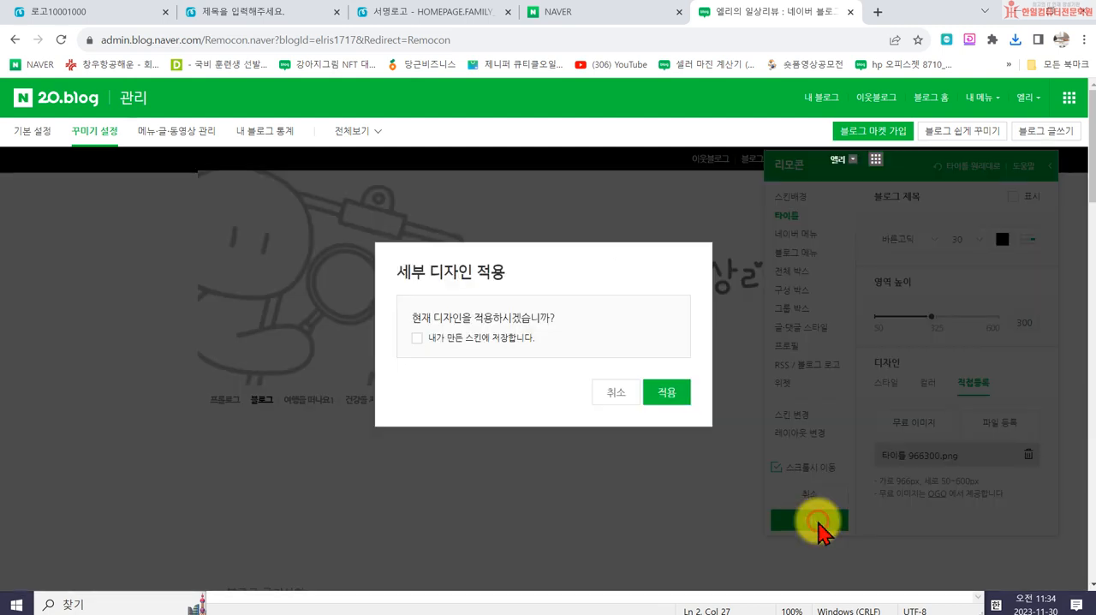
click(667, 393)
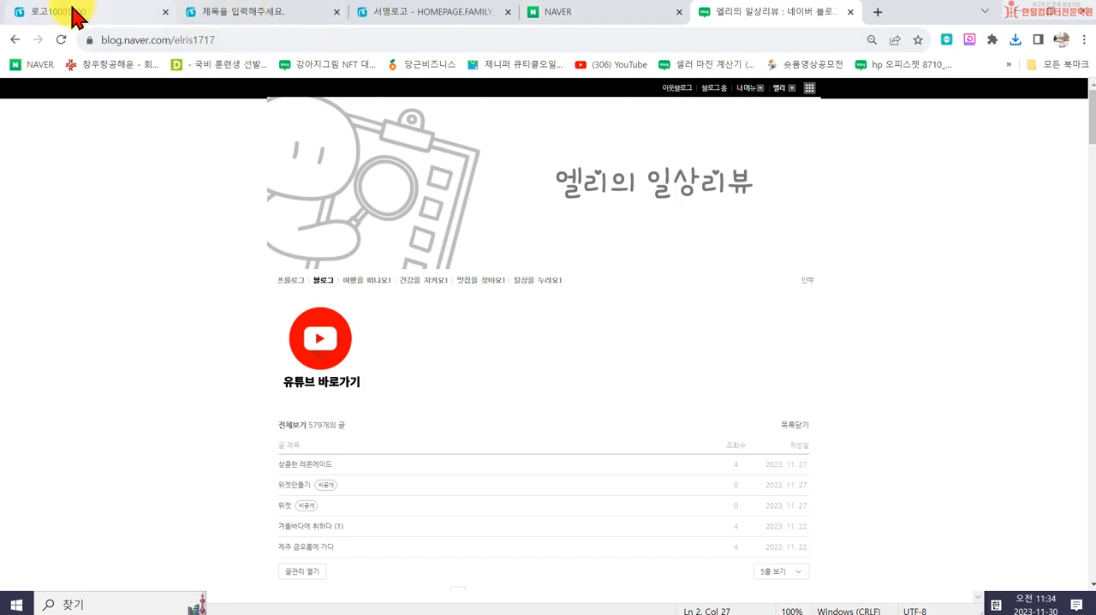
- Return to the banner design in MiriCanvas, dismiss the download window, and add a blank second page
click(392, 16)
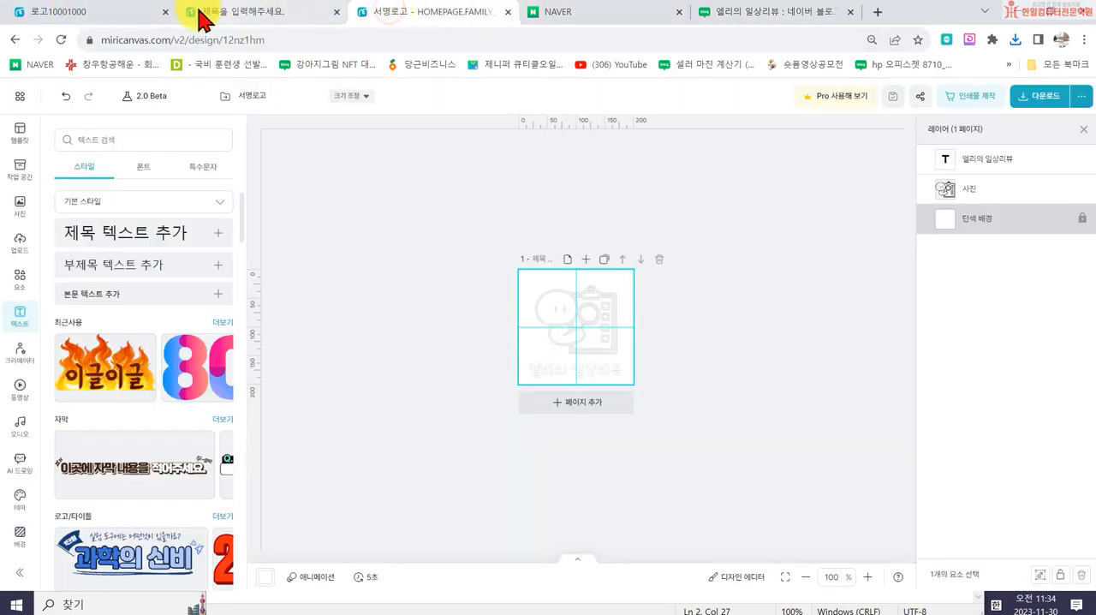
click(89, 15)
click(210, 14)
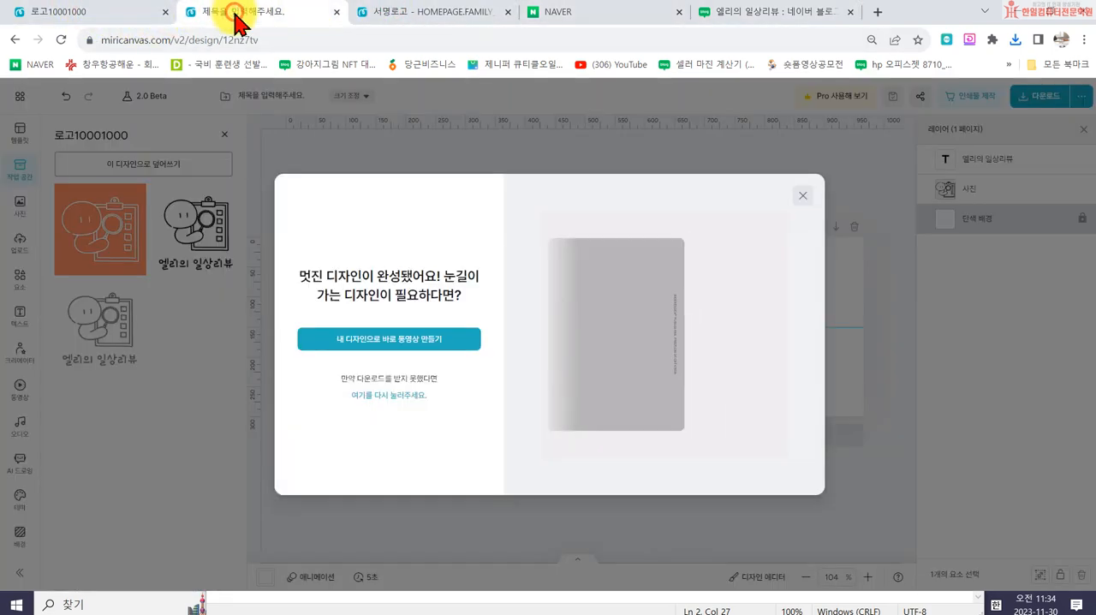
click(806, 203)
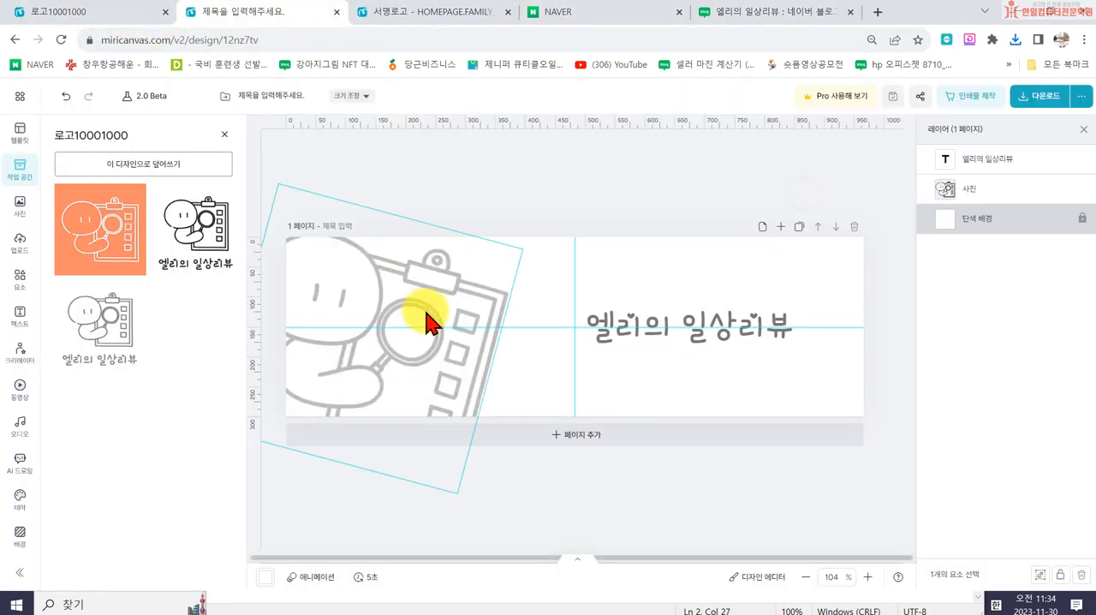
click(782, 227)
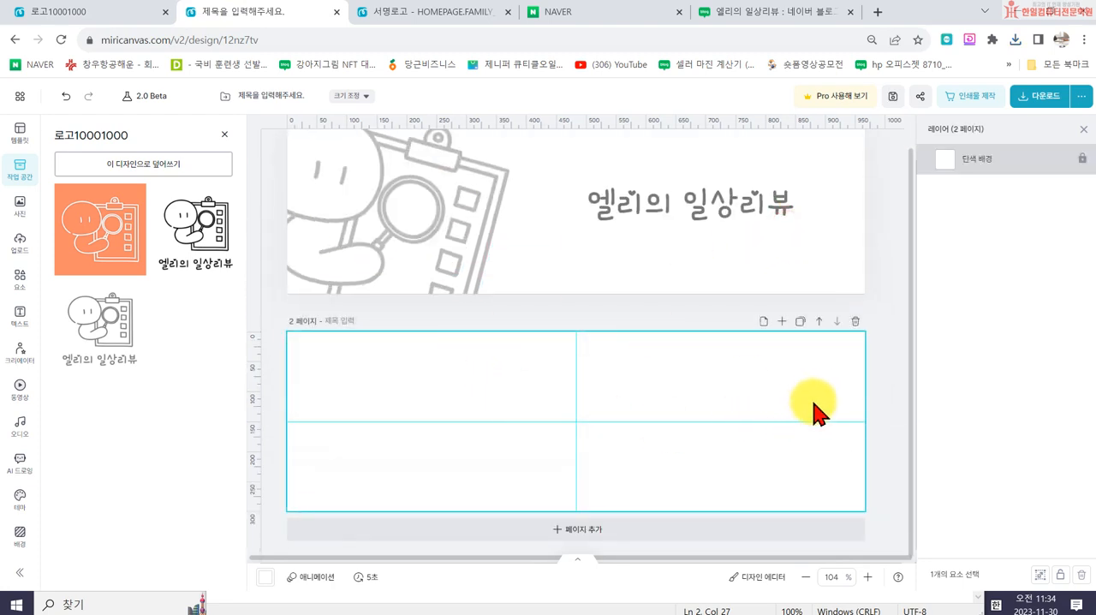
- Search the photo library for 크리스마스 and pick the red-background Christmas tree photo with gifts for page 2
click(20, 214)
click(100, 138)
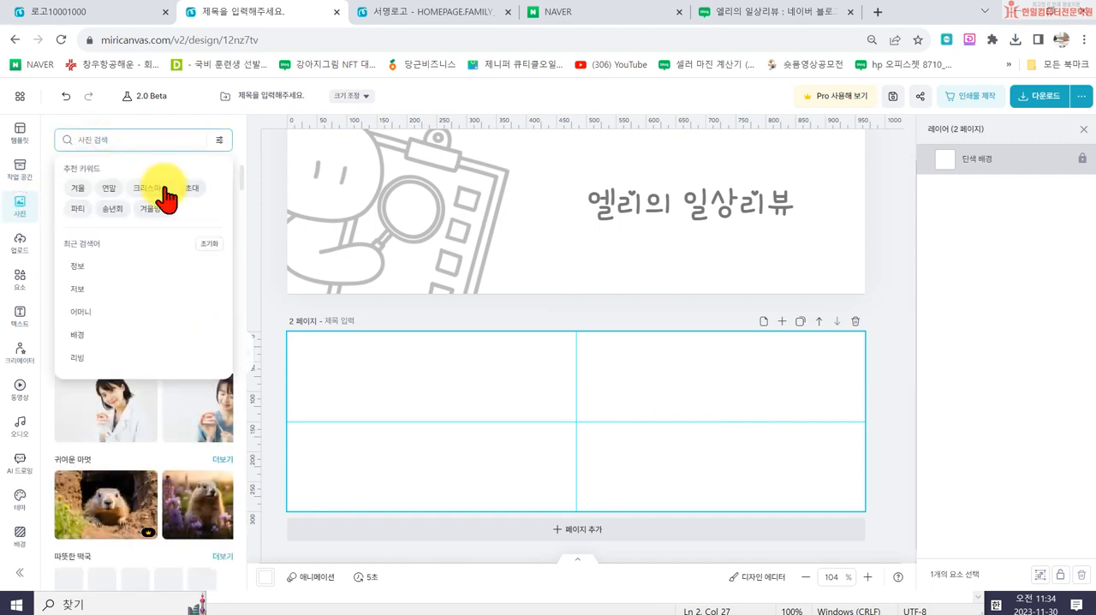
text(크리스마)
click(164, 187)
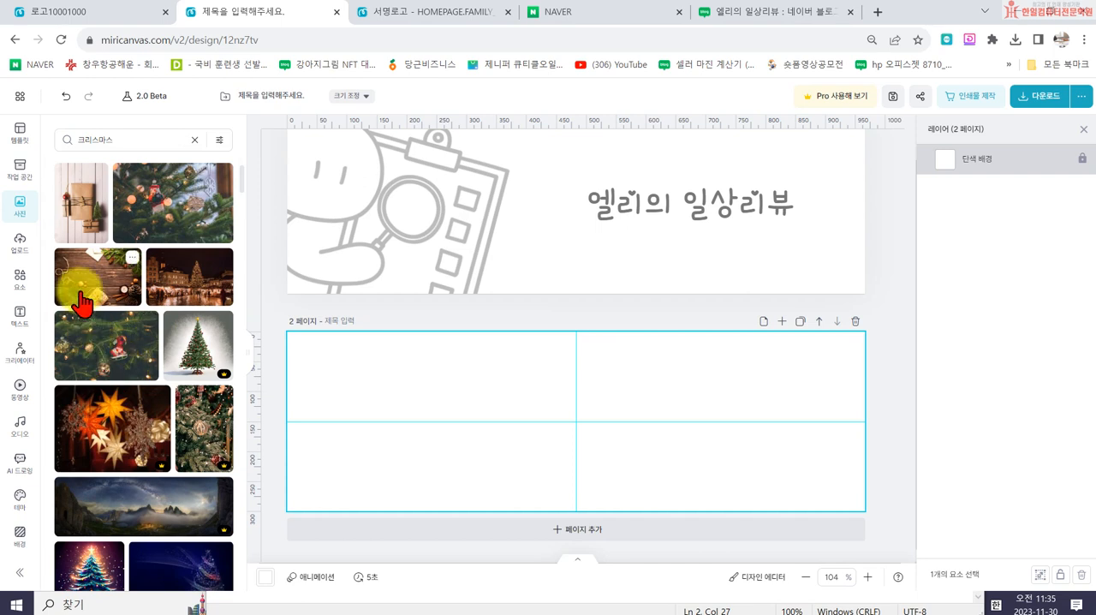
scroll(152, 399, down, 3)
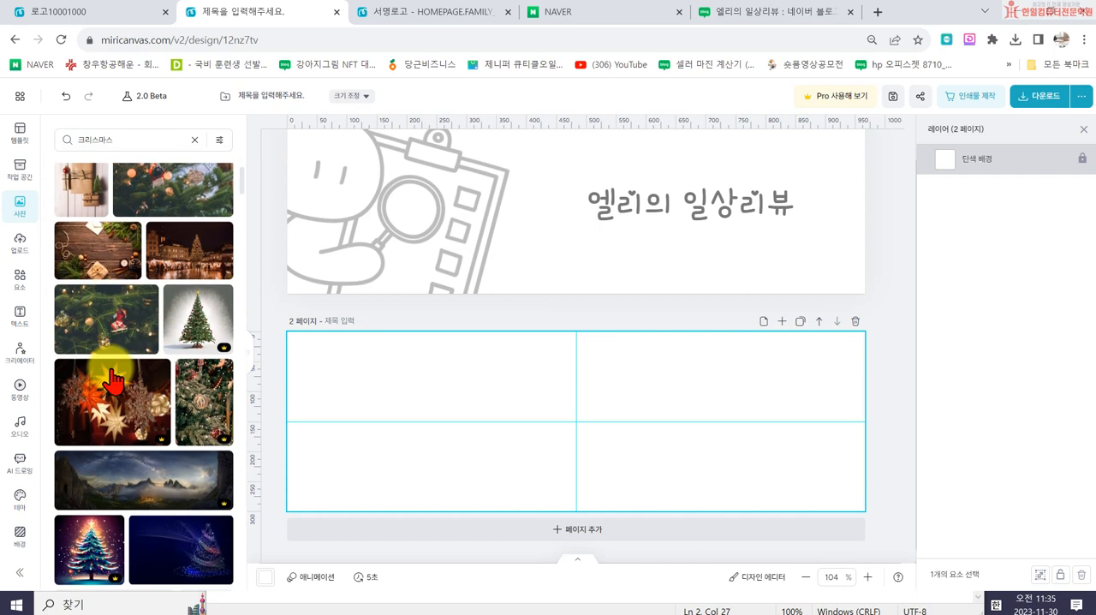
scroll(154, 400, down, 1)
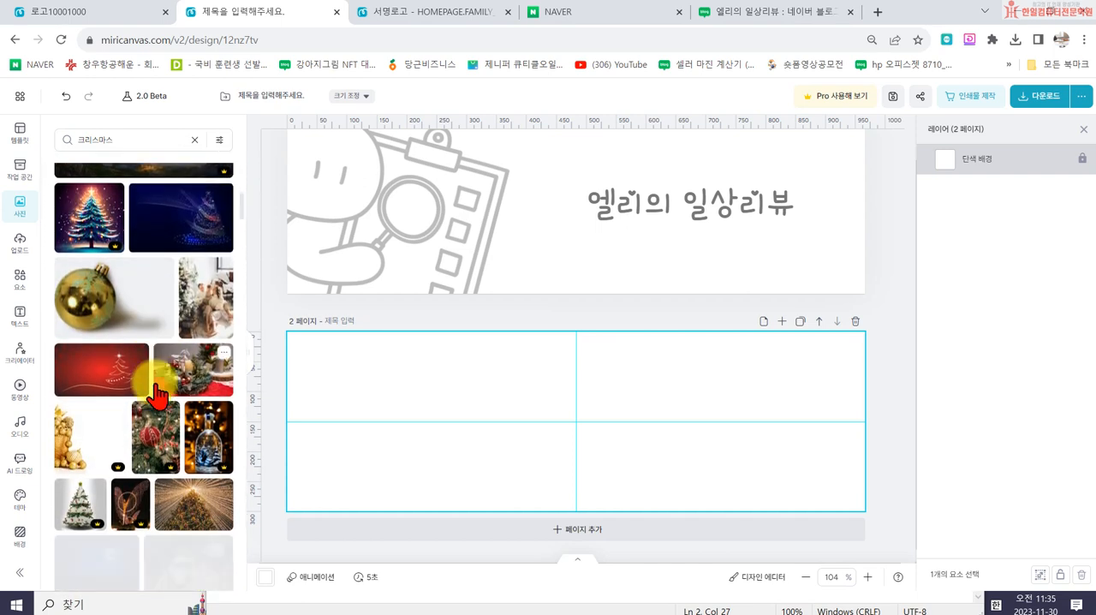
scroll(155, 395, down, 3)
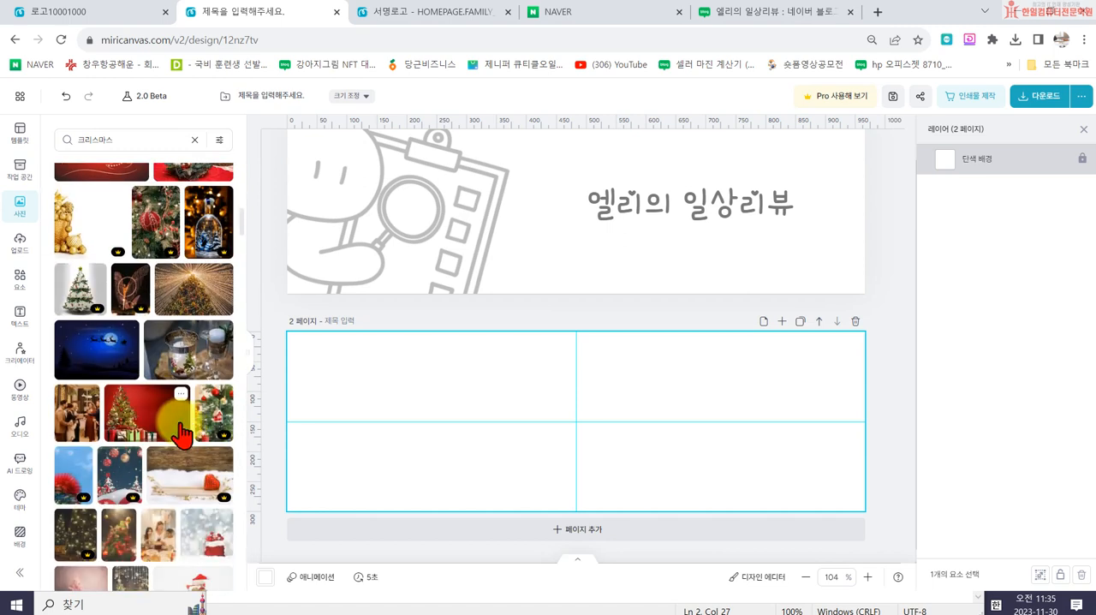
- Resize the Christmas tree photo to slightly more than the page height and place it against page 2's left edge
drag(305, 458, 309, 459)
drag(528, 461, 296, 533)
drag(408, 473, 368, 395)
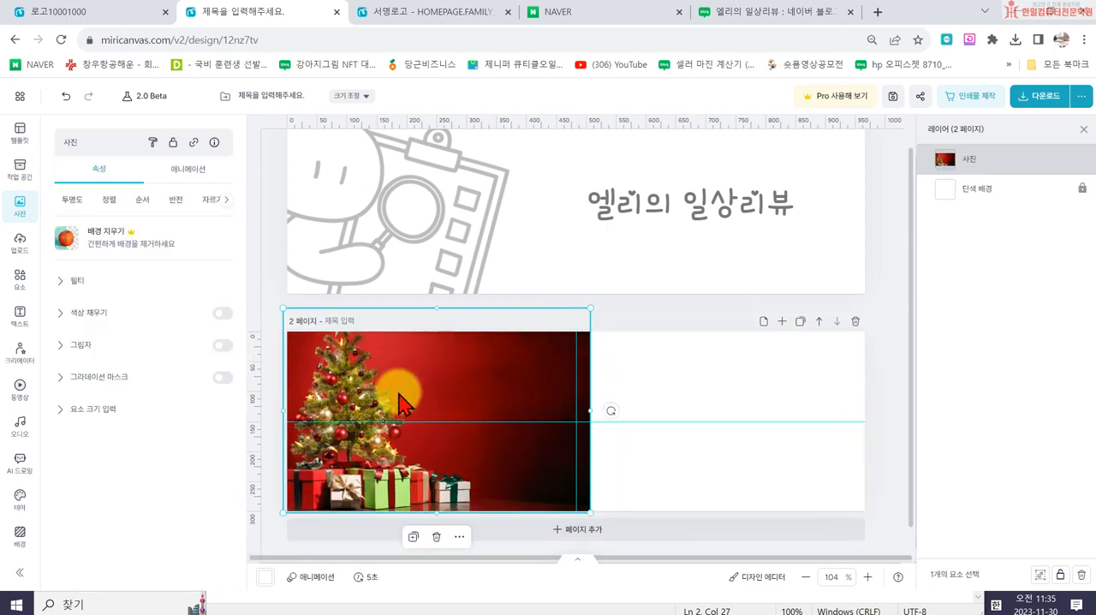
- Enlarge the Christmas tree photo to page 2's full width and shift it down so the tree and gifts stay in frame
drag(597, 306, 908, 190)
drag(626, 376, 625, 431)
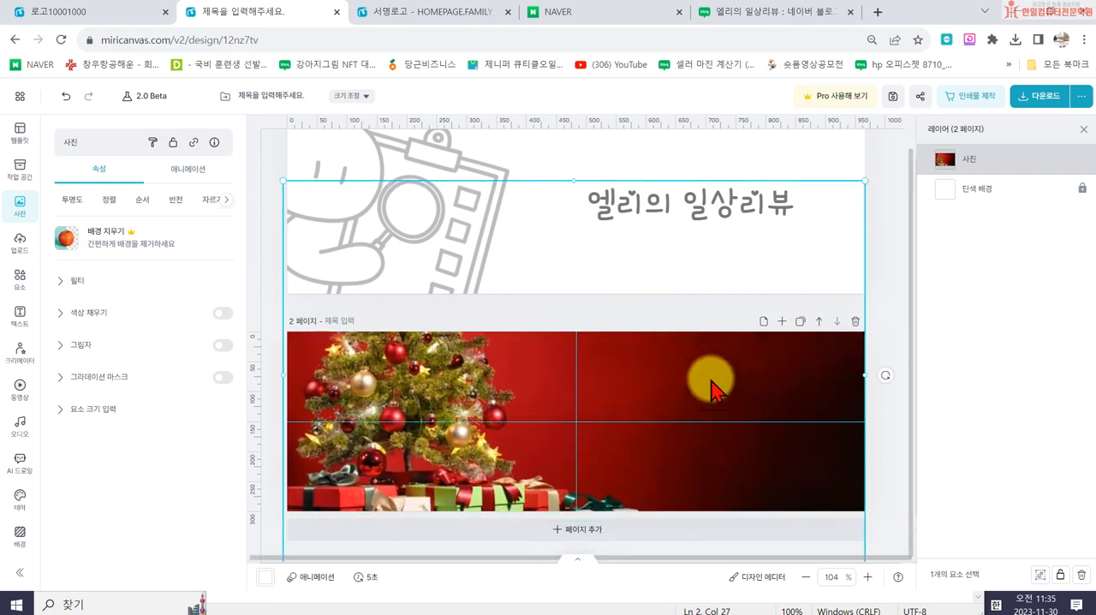
- Copy the 엘리의 일상리뷰 title from page 1 onto page 2, shrink it to size 32.9, and place it over the photo's dark area
click(609, 211)
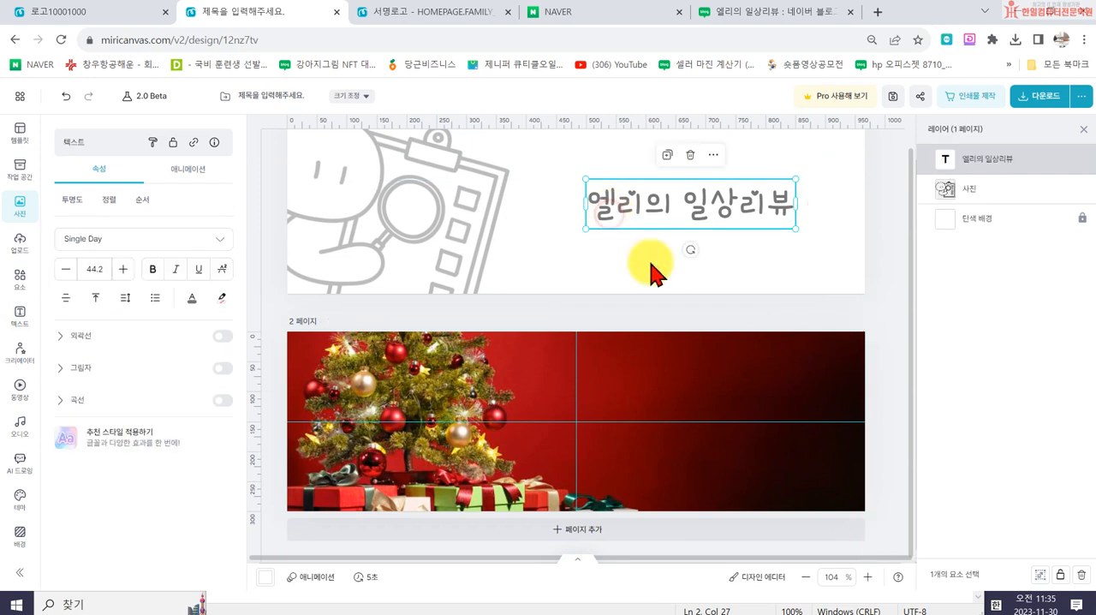
click(761, 448)
text(엘리의 일상리뷰)
drag(692, 465, 722, 433)
drag(605, 444, 655, 428)
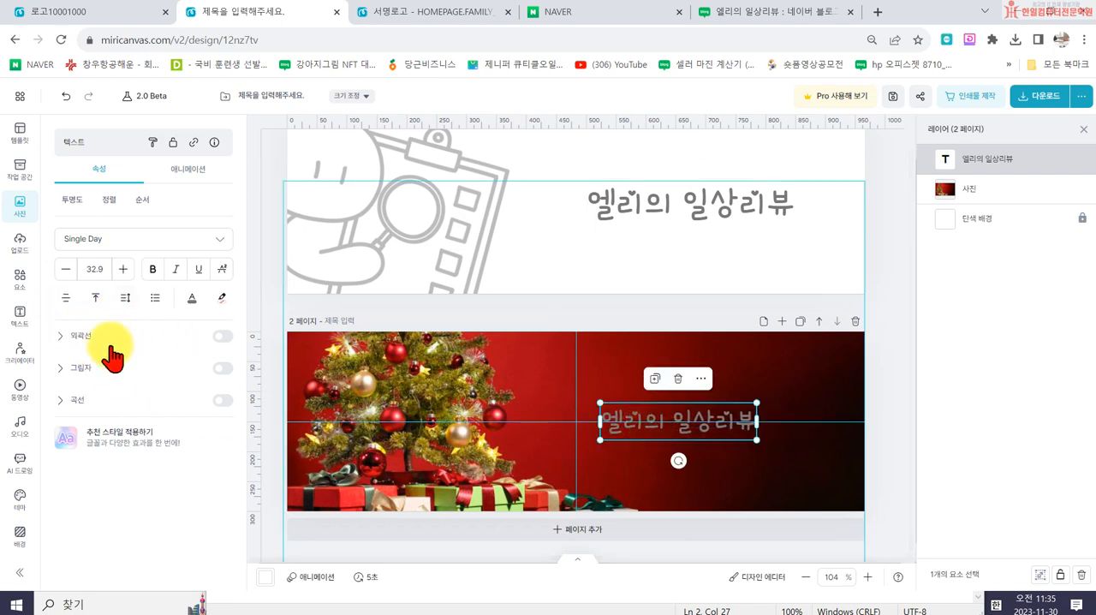
- Color page 2's title text white (#FFFFFF) and shift it slightly to the right
click(192, 298)
click(362, 291)
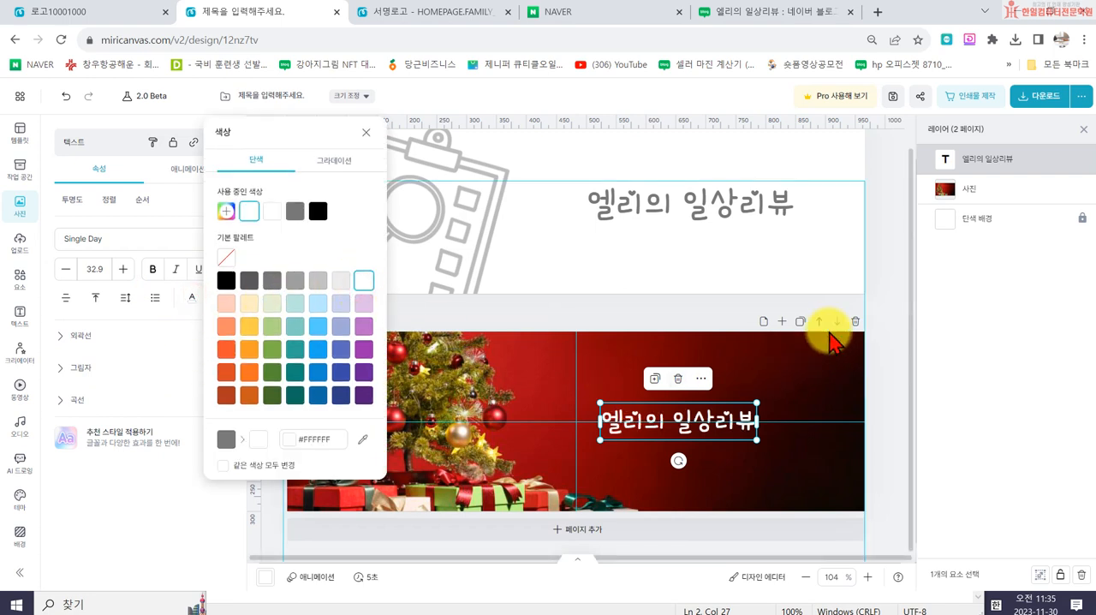
click(781, 462)
click(644, 420)
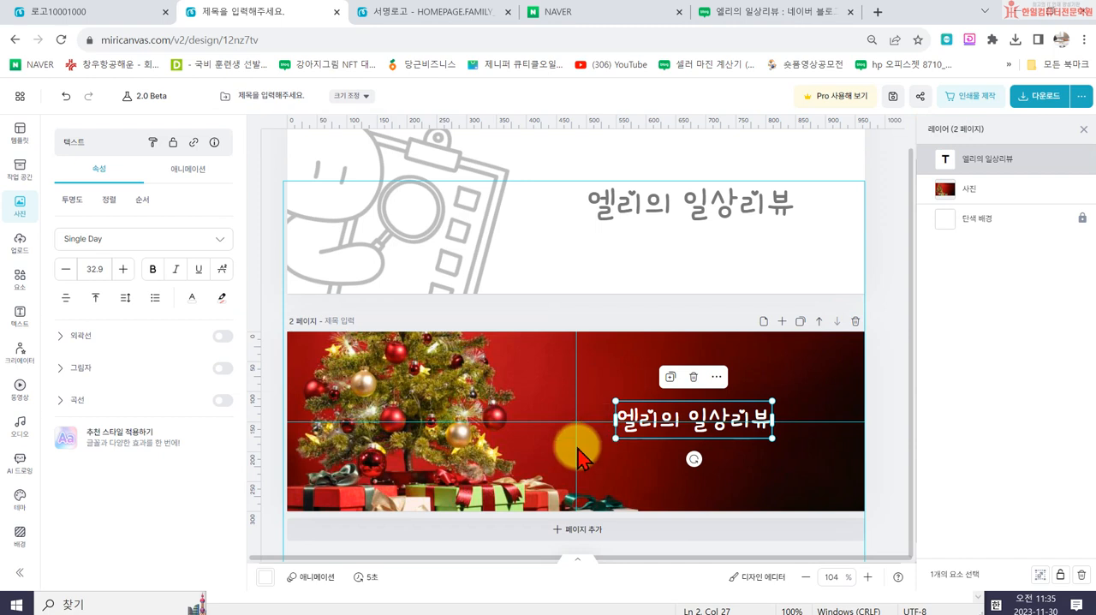
- Add a blank third page, then create a new custom-size design of 966 x 600 px
click(782, 322)
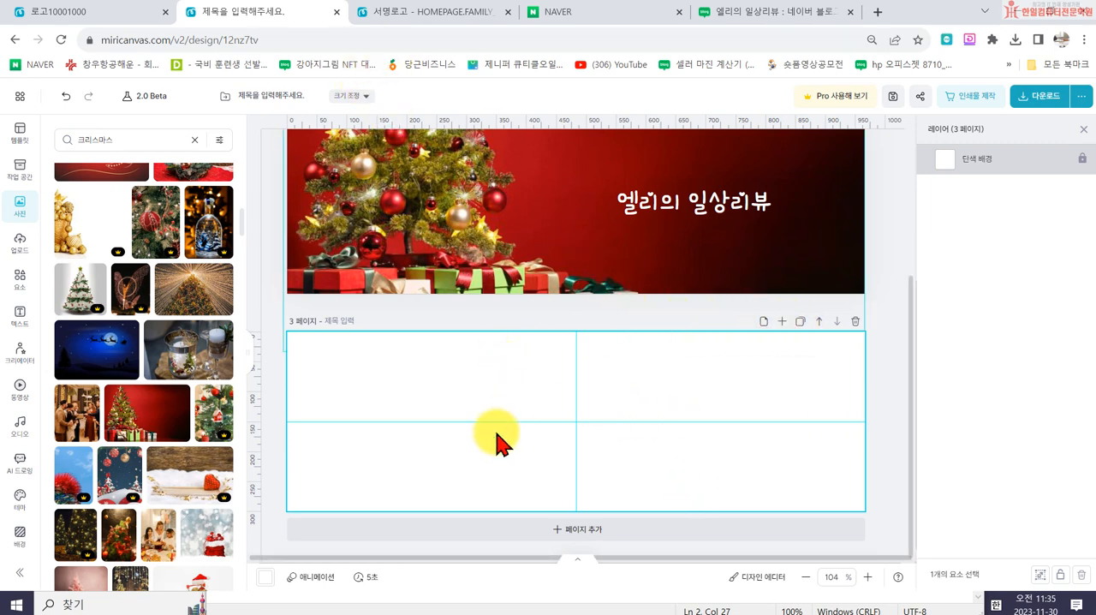
click(20, 97)
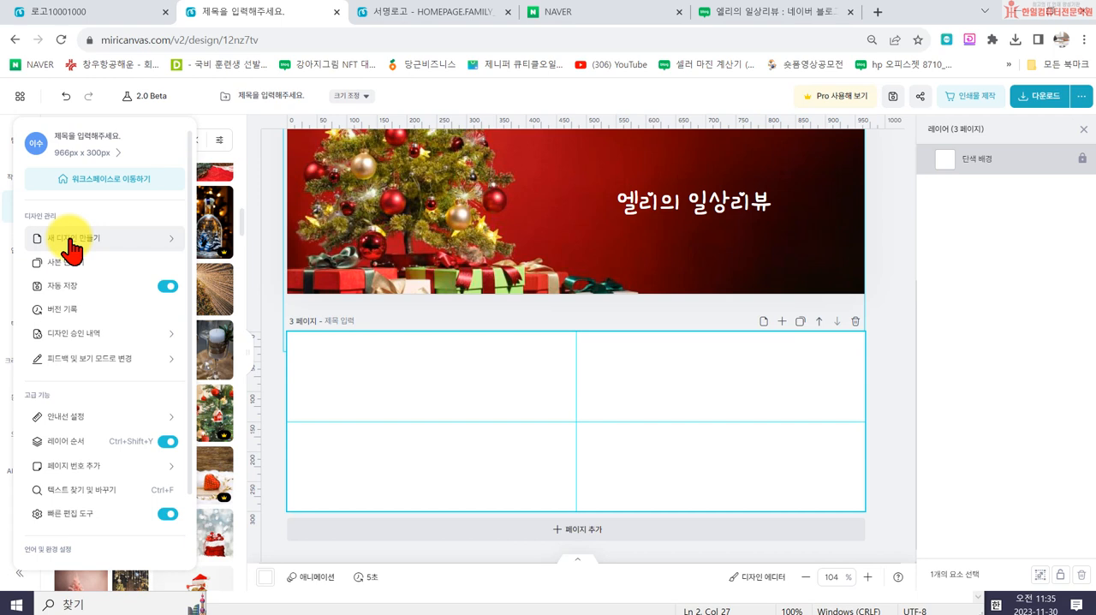
click(71, 244)
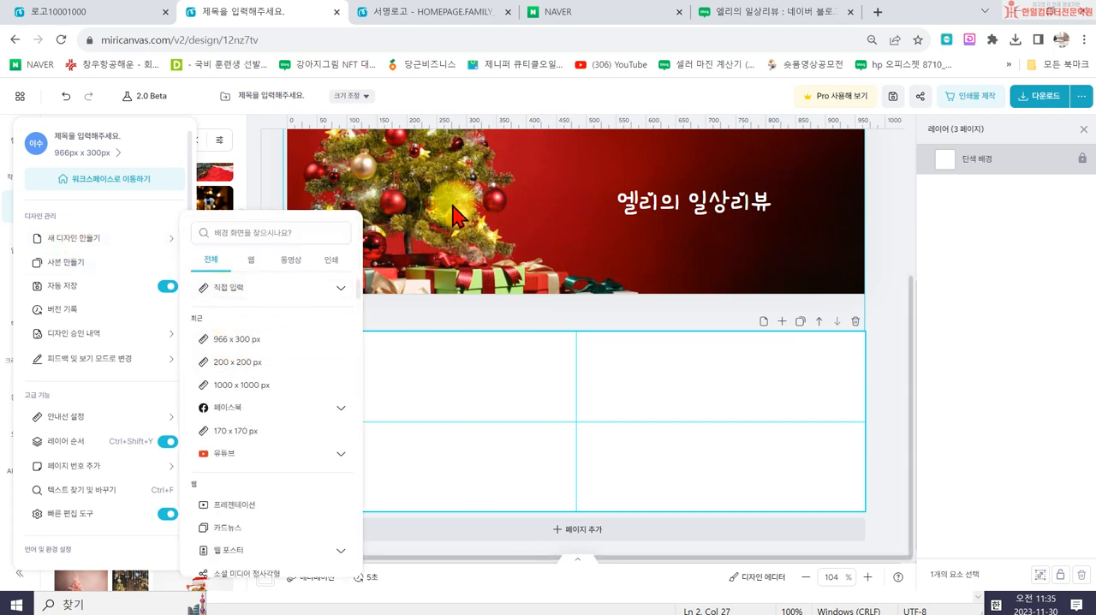
click(236, 292)
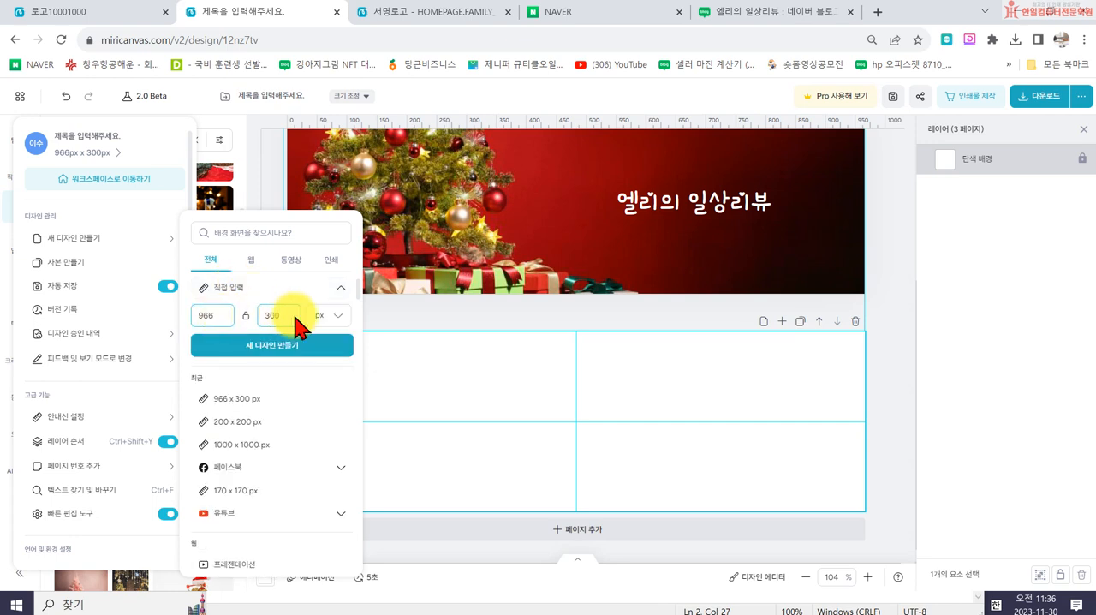
text(600)
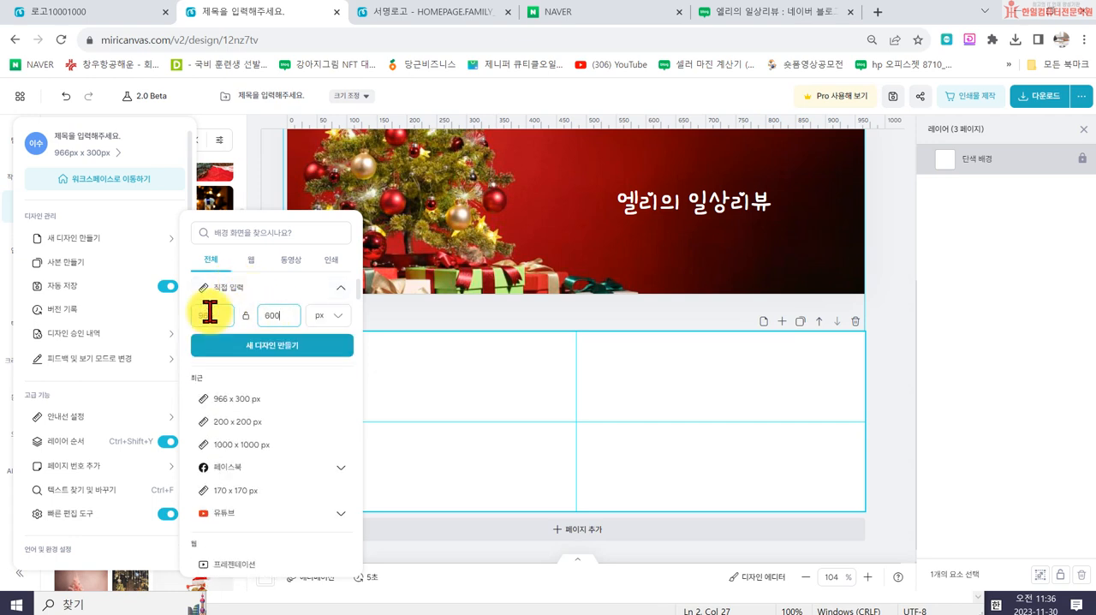
click(262, 347)
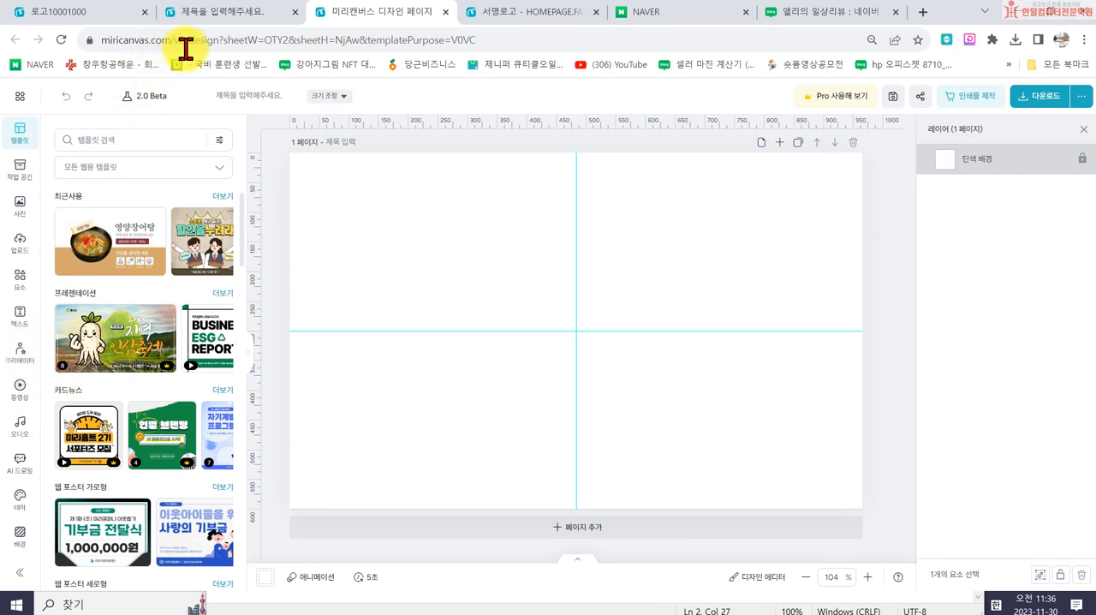
- Switch to NAVER, search for 건대파스타, and look through the VIEW results for blogs
click(723, 19)
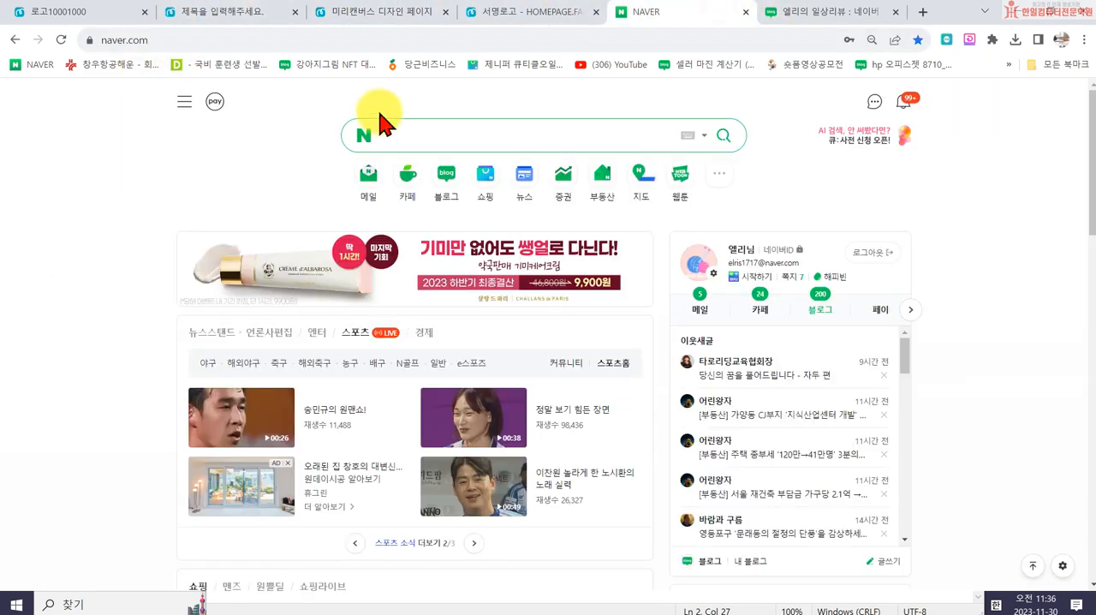
click(415, 141)
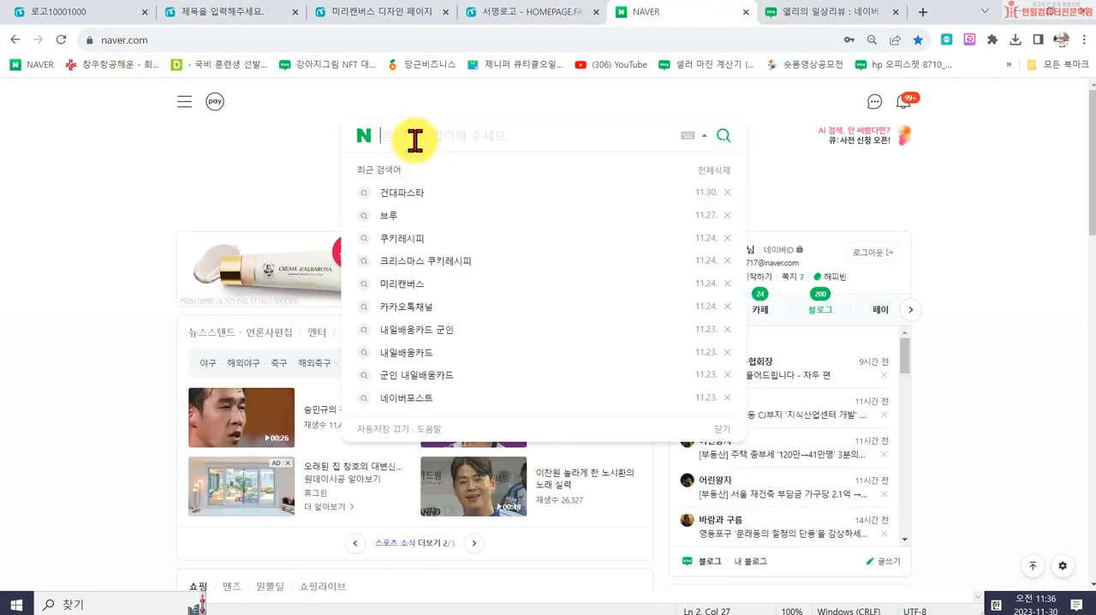
text(건대파스타)
key(Return)
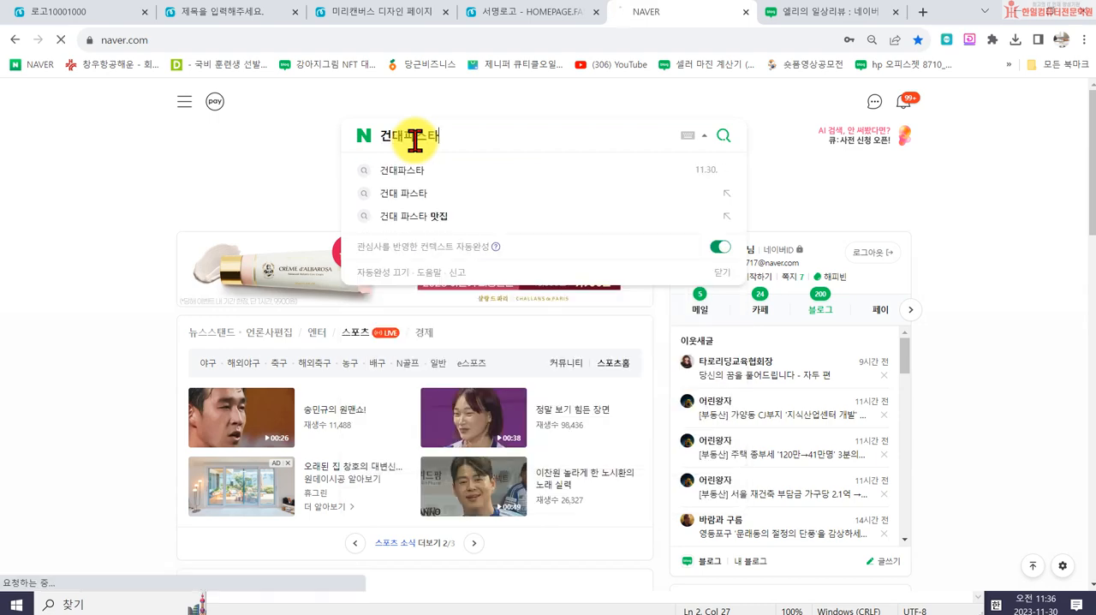
click(262, 144)
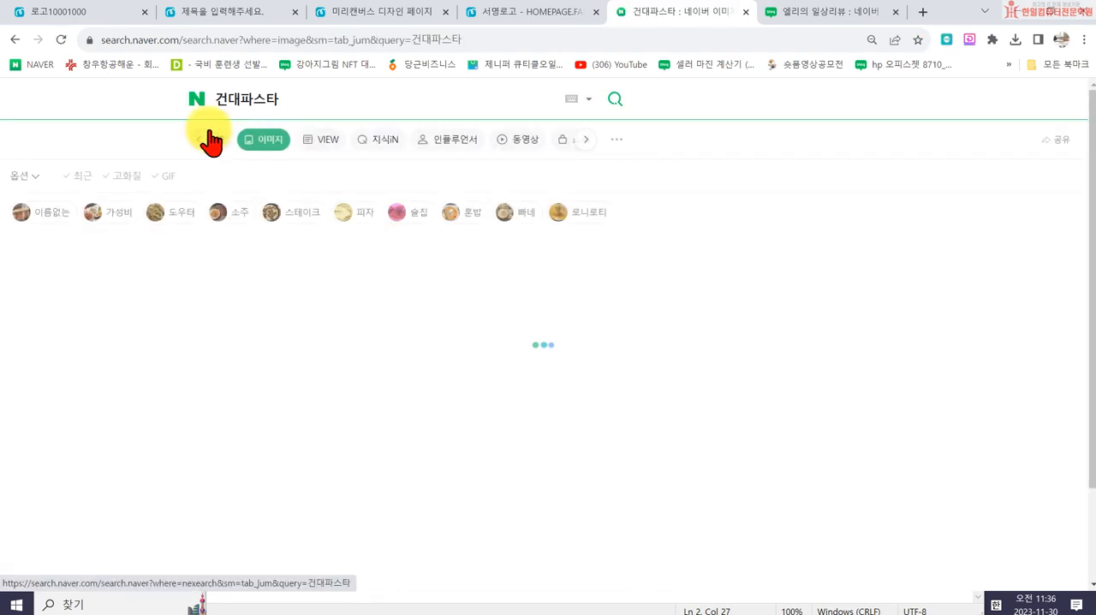
click(211, 143)
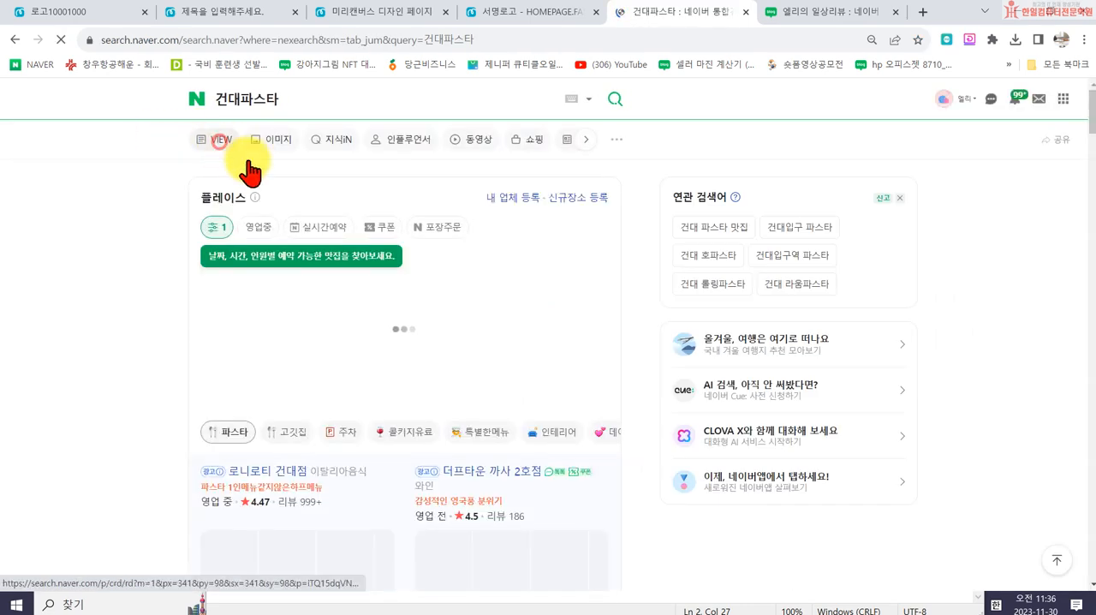
click(260, 139)
scroll(342, 368, down, 1)
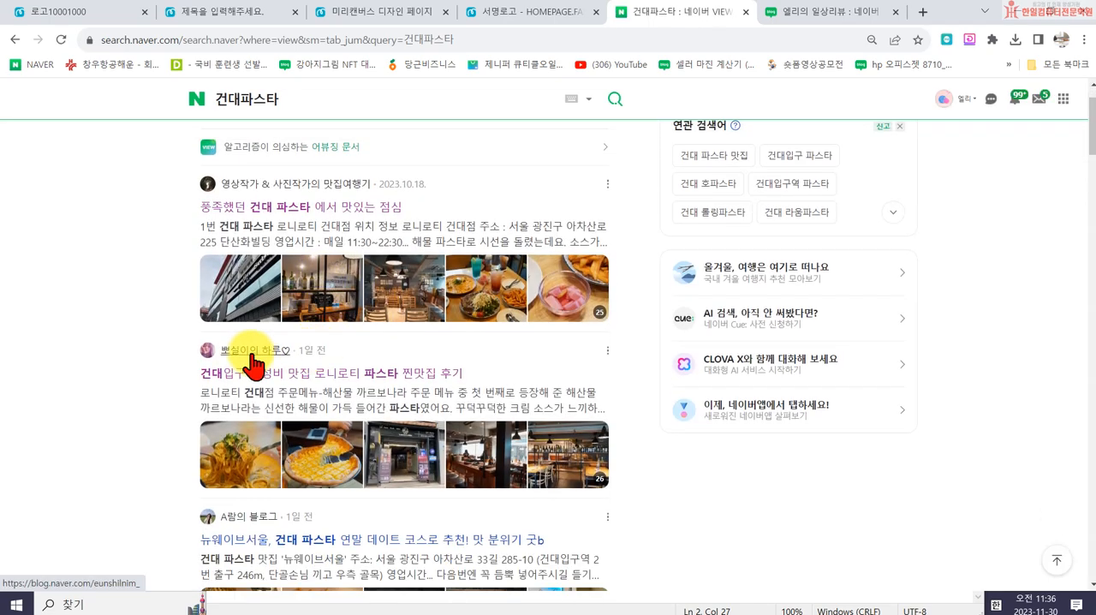
scroll(254, 359, down, 2)
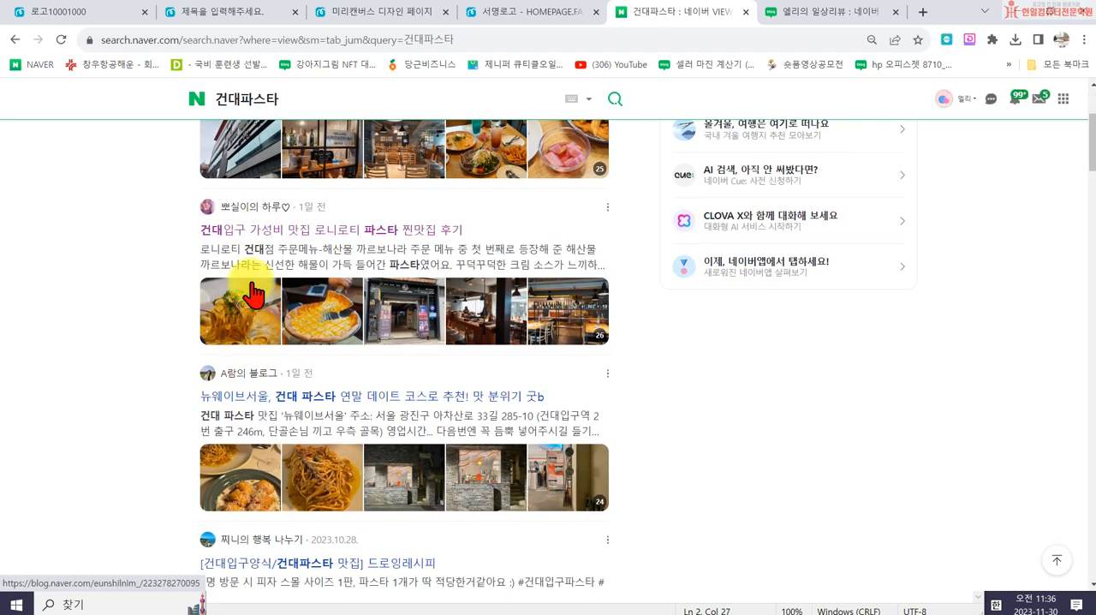
- Open several bloggers' home pages from the results to examine how their title banners are designed
click(257, 209)
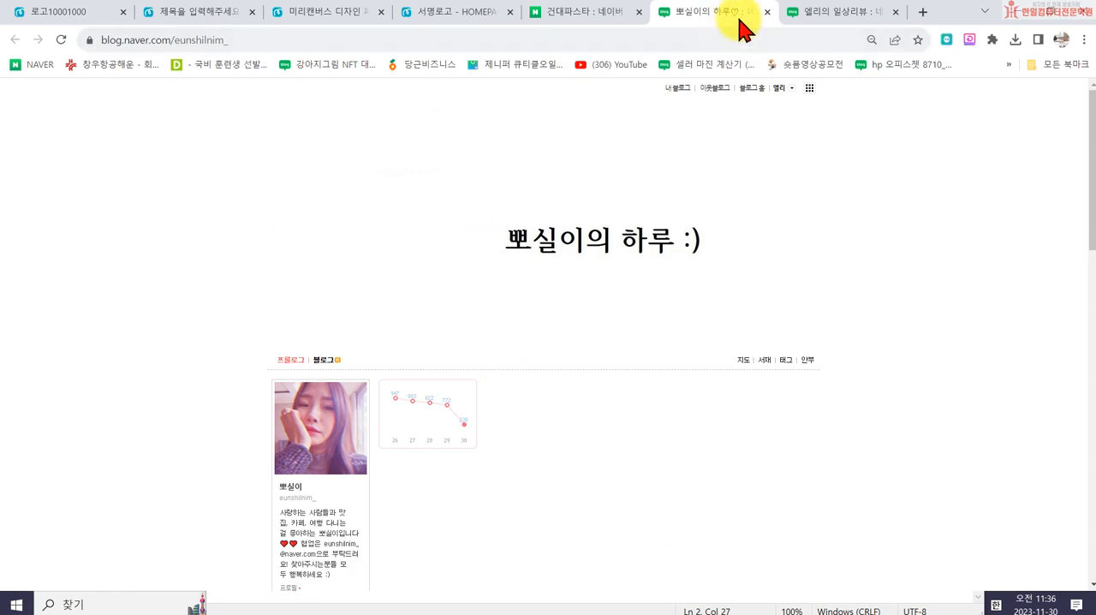
click(767, 12)
scroll(313, 375, down, 3)
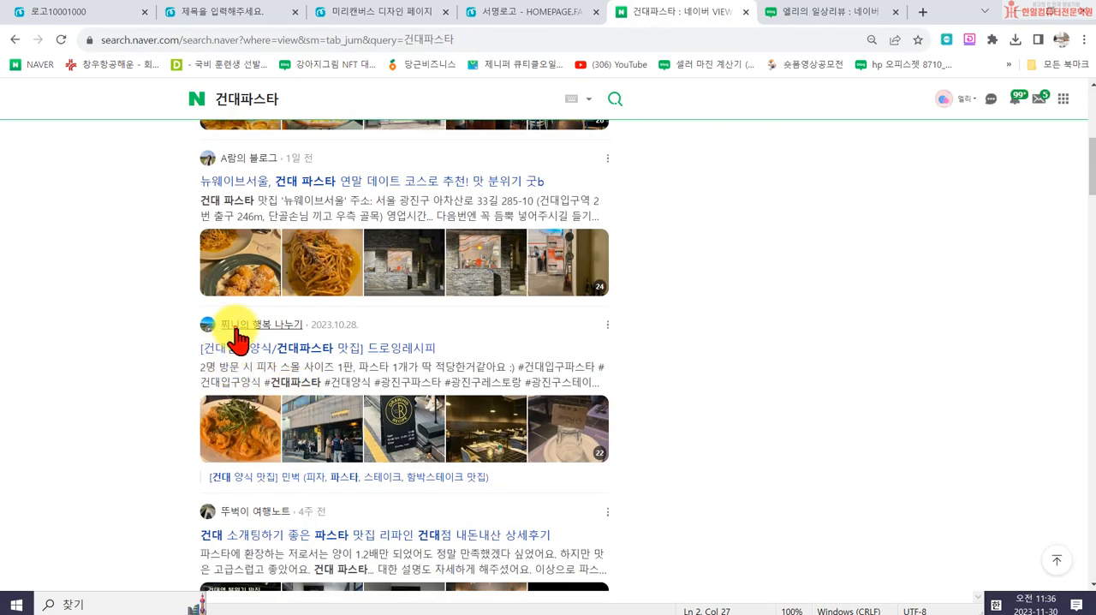
click(236, 331)
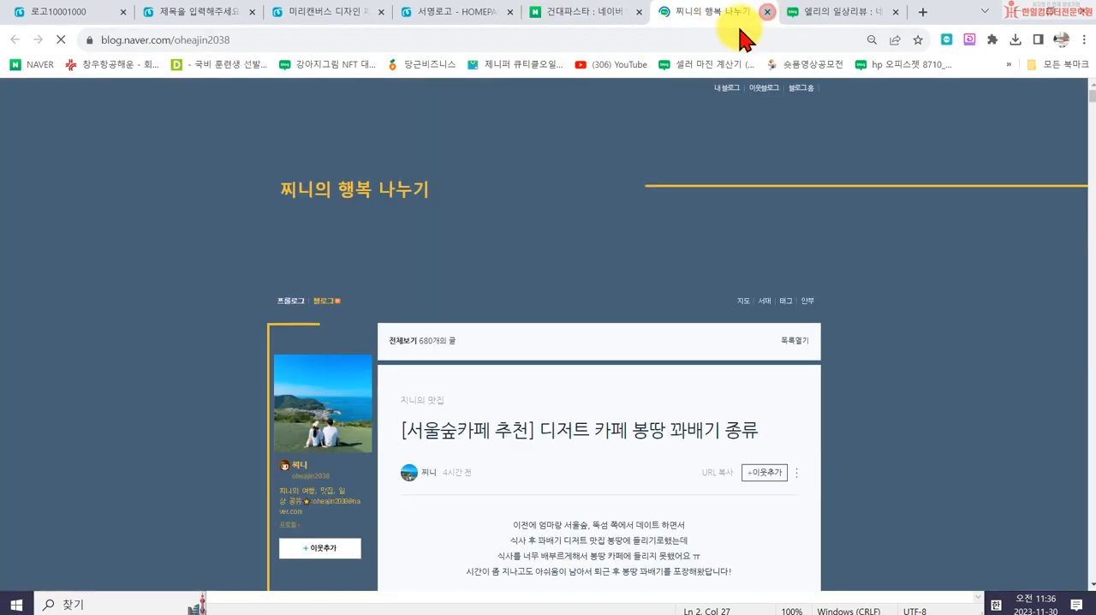
click(767, 12)
scroll(218, 386, down, 1)
click(214, 370)
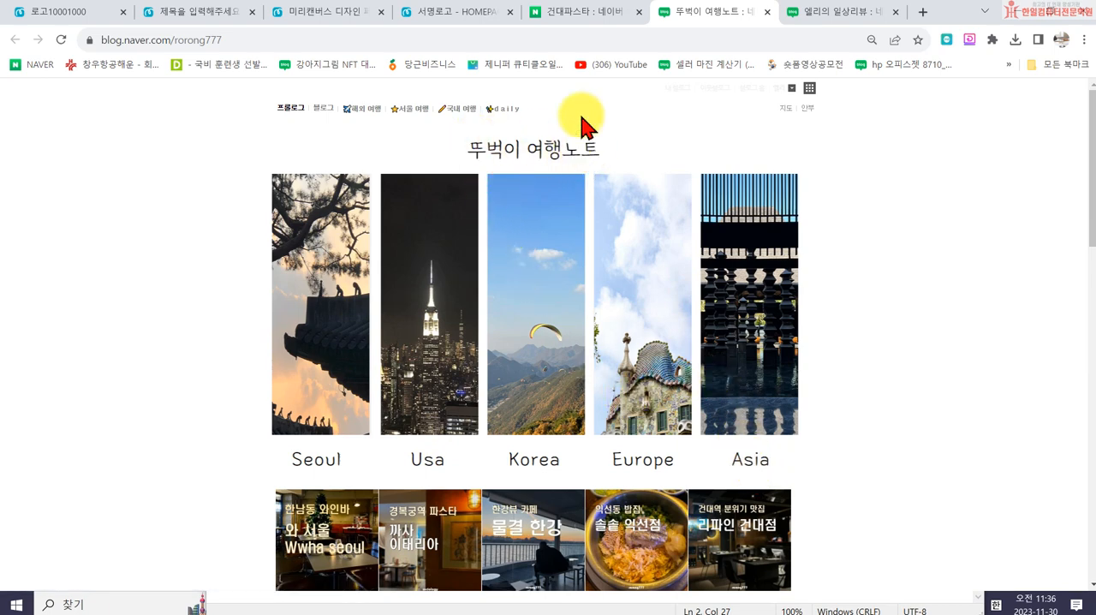
- Glance at the 엘리의 일상리뷰 blog, close the 서명로고 design, and return to the blank 966 x 600 px design
click(840, 14)
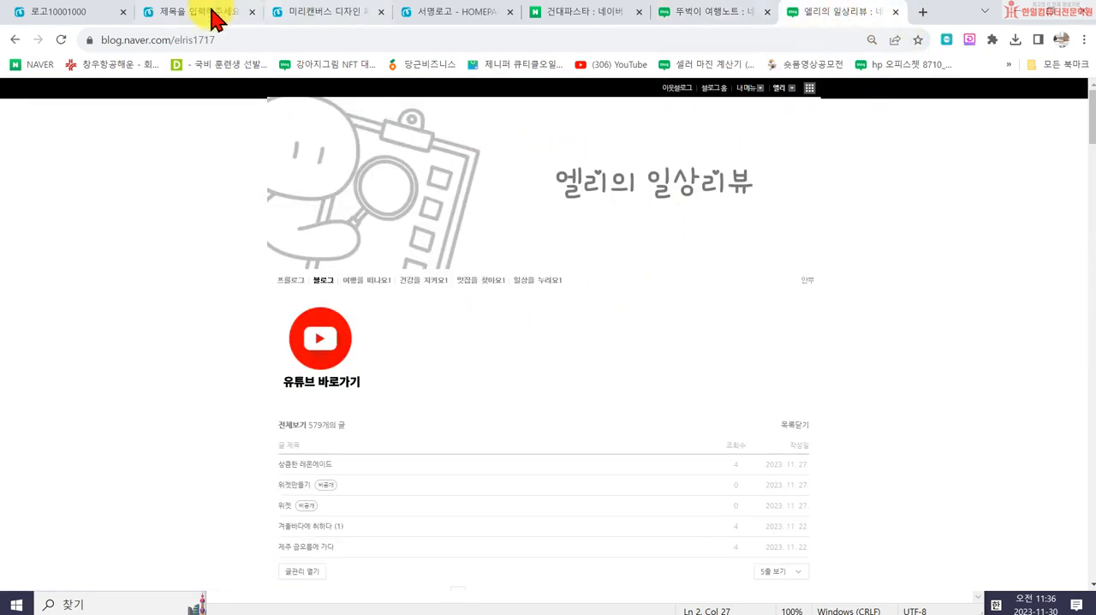
click(434, 15)
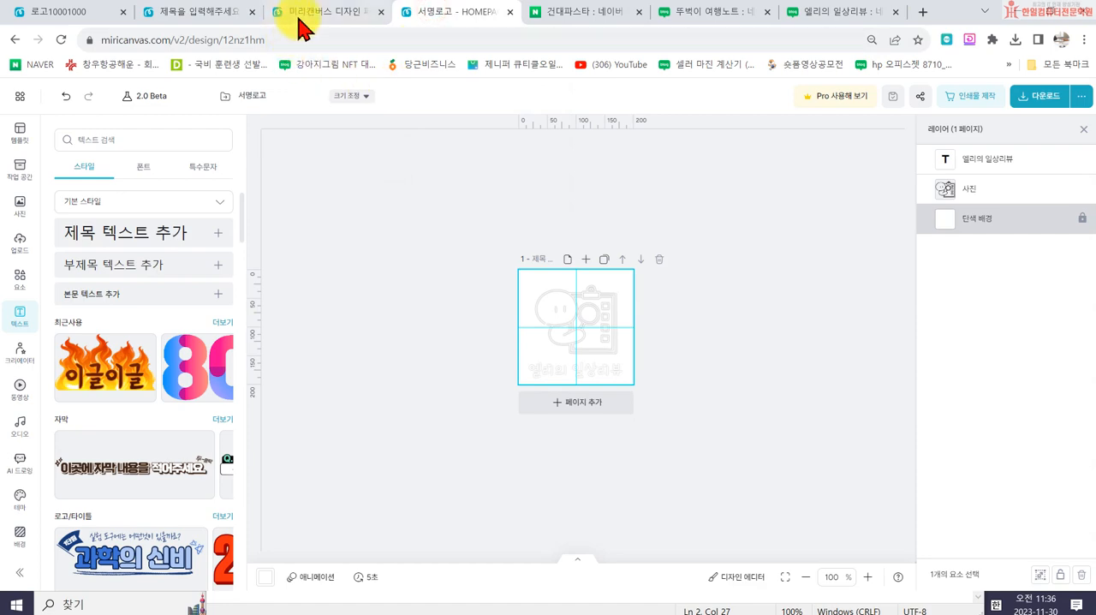
key(ctrl+w)
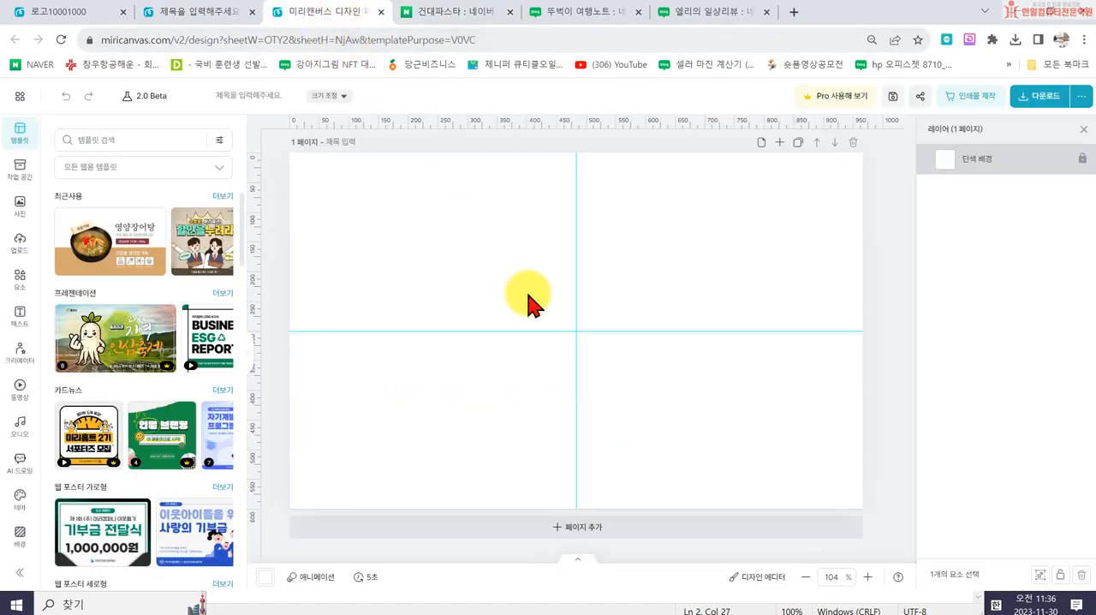
- Add a heading text reading 엘리의 일상리뷰 and place it centered near the top of the page
click(19, 317)
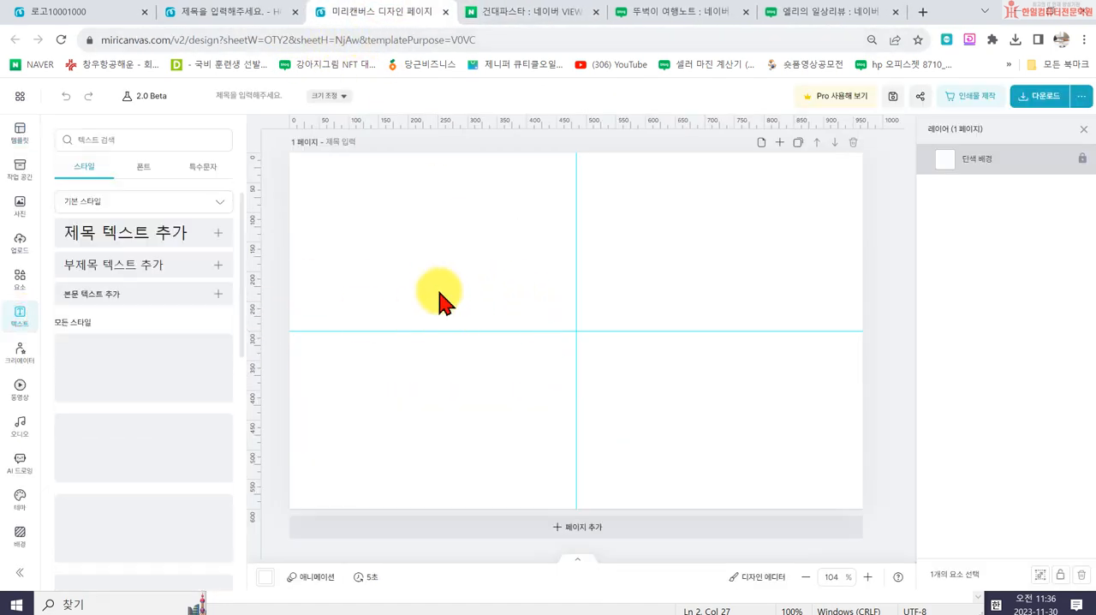
click(134, 245)
double_click(486, 337)
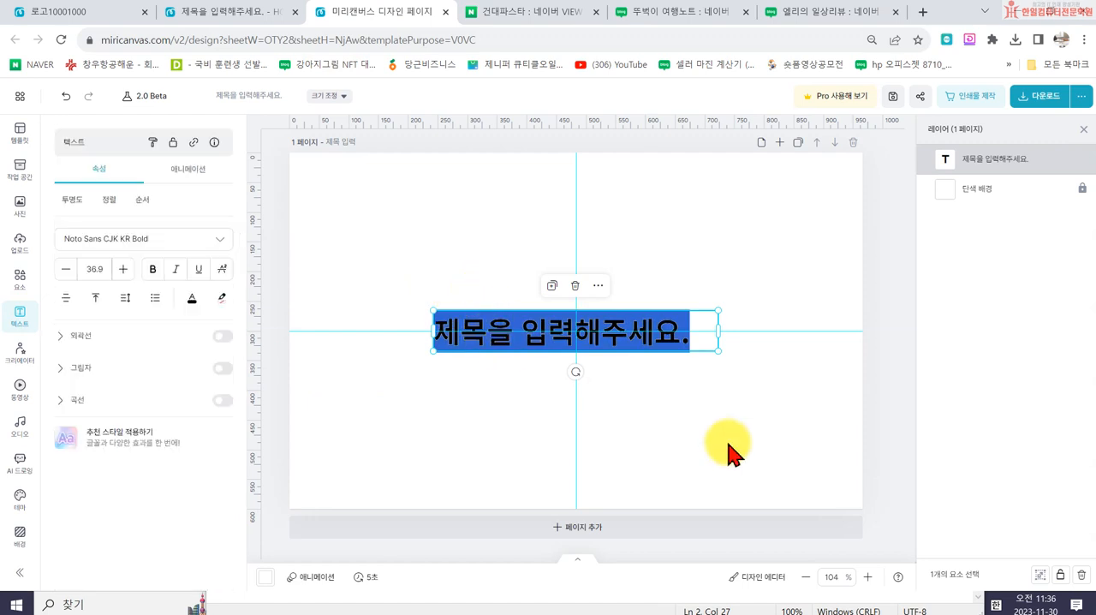
text(엘리의 일상리뷰)
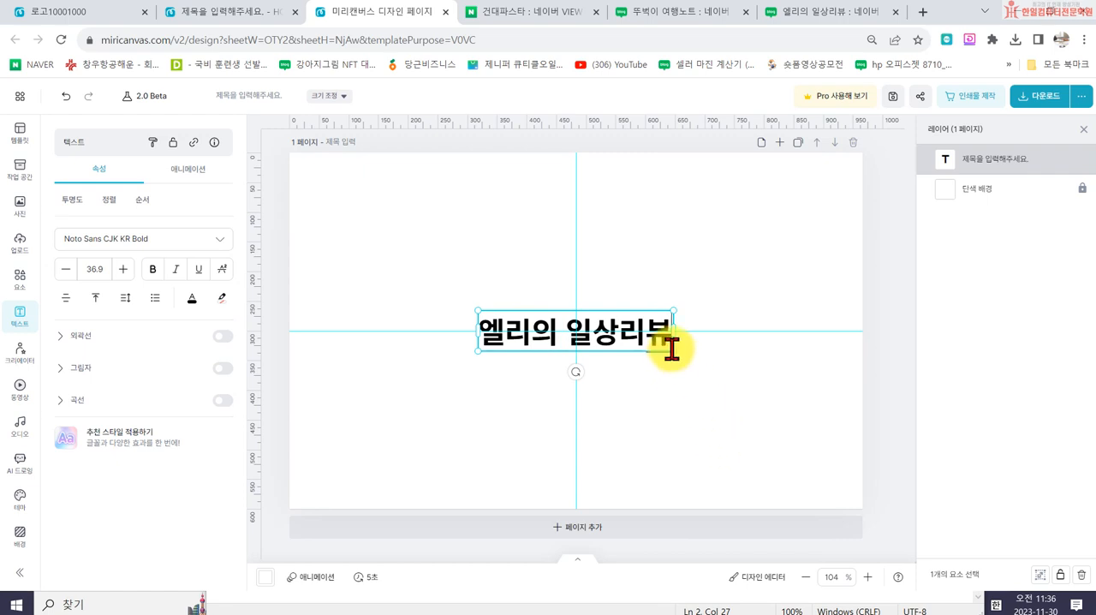
drag(631, 342, 633, 197)
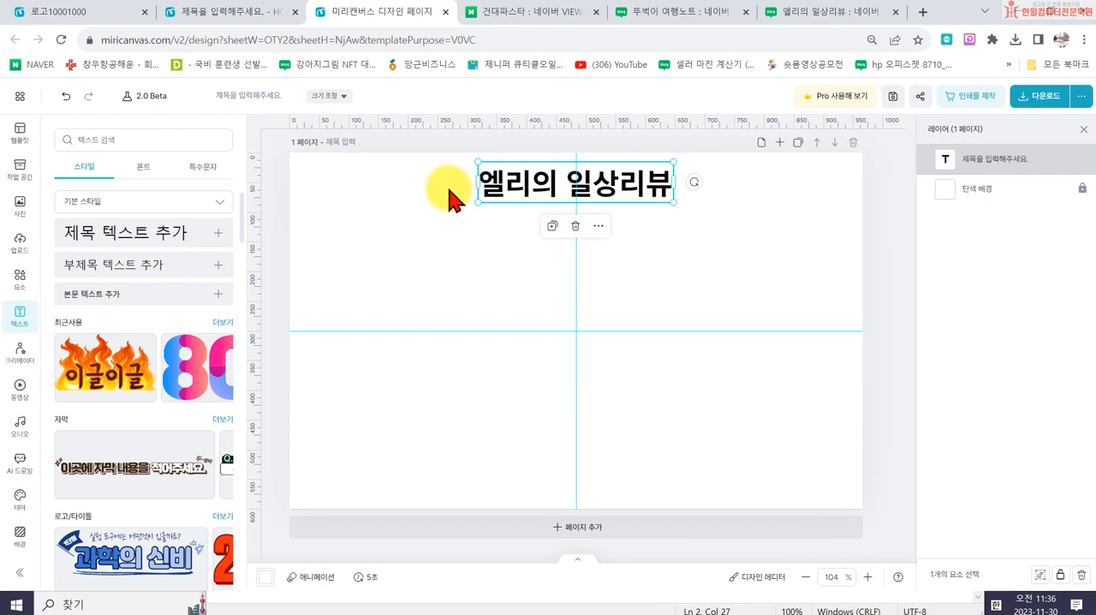
- Open the heading's font choices, favourite the THE font just above THE노란리본miri, and show only the favourite fonts
double_click(509, 187)
click(177, 242)
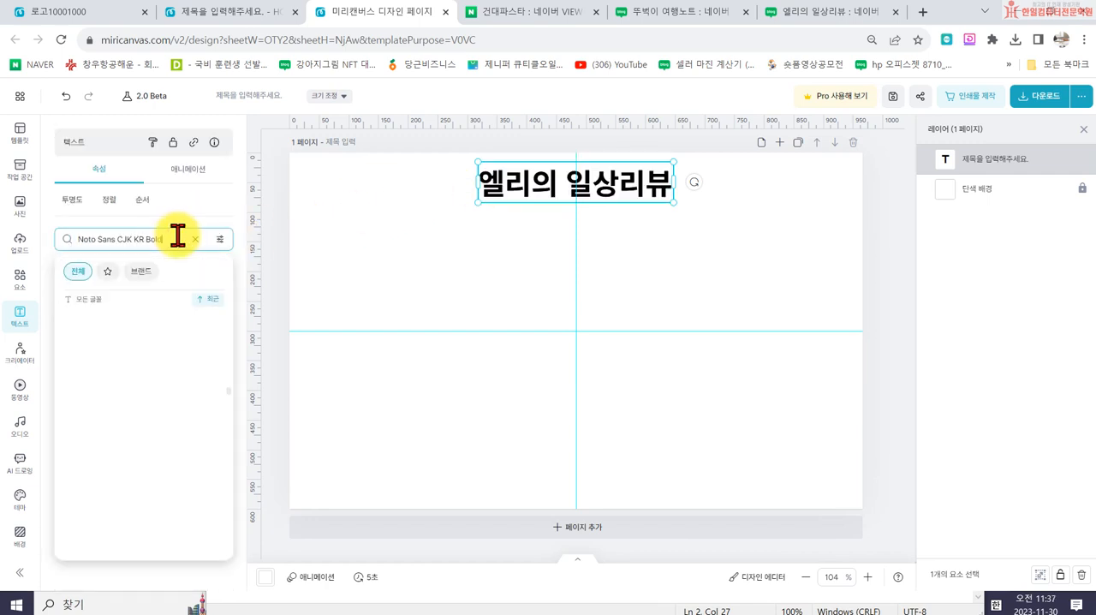
scroll(187, 467, down, 3)
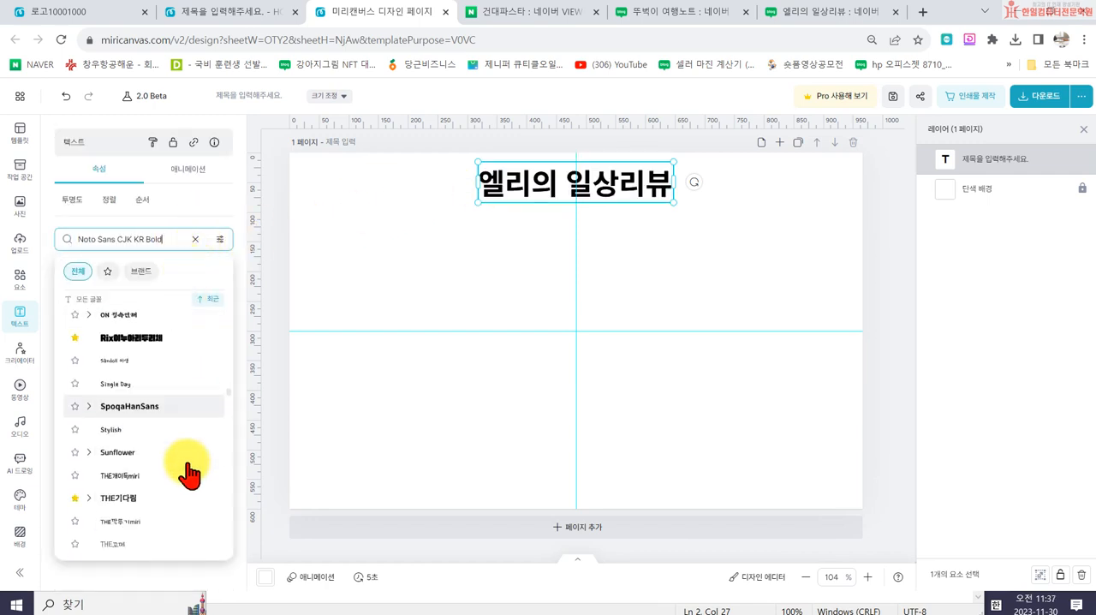
scroll(182, 495, down, 2)
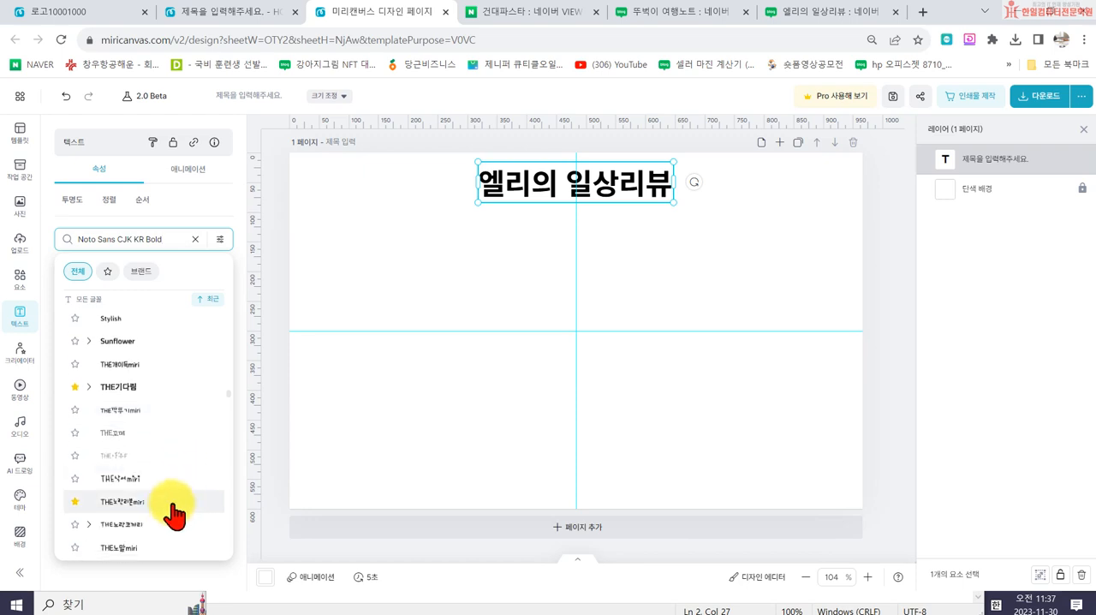
click(74, 472)
click(107, 271)
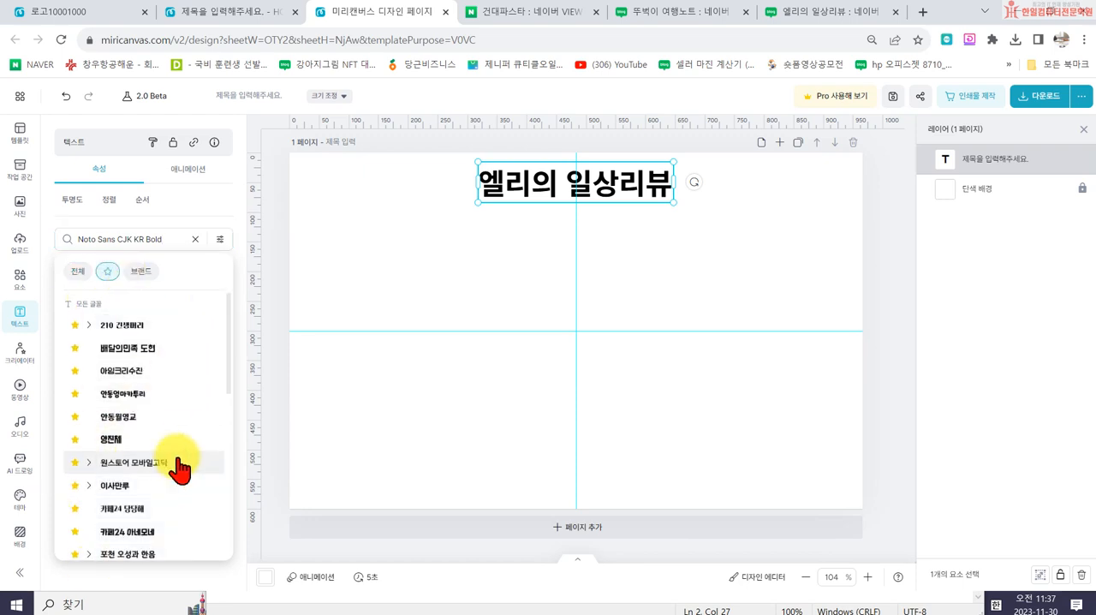
- Look through the favourite fonts and set the heading's font to THE노란리본miri
scroll(158, 428, down, 3)
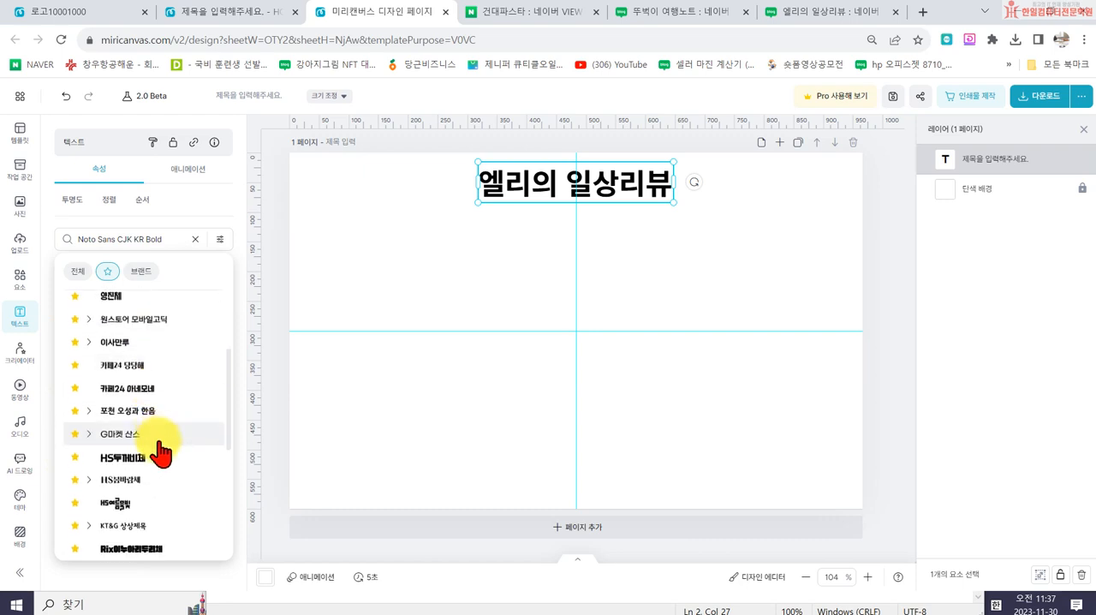
scroll(160, 450, down, 5)
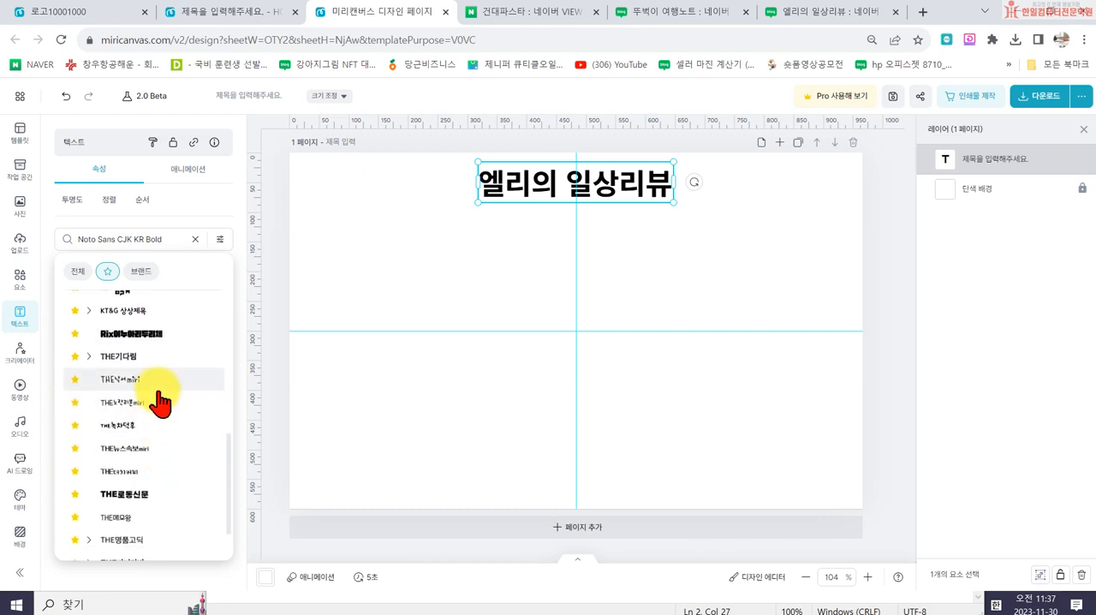
scroll(173, 459, down, 1)
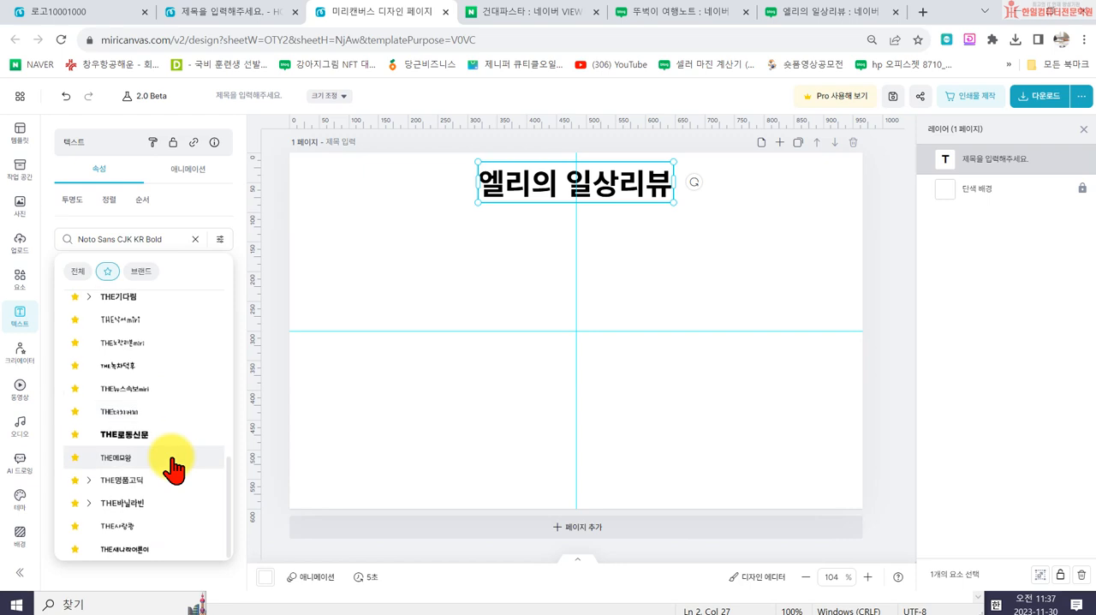
scroll(180, 449, up, 9)
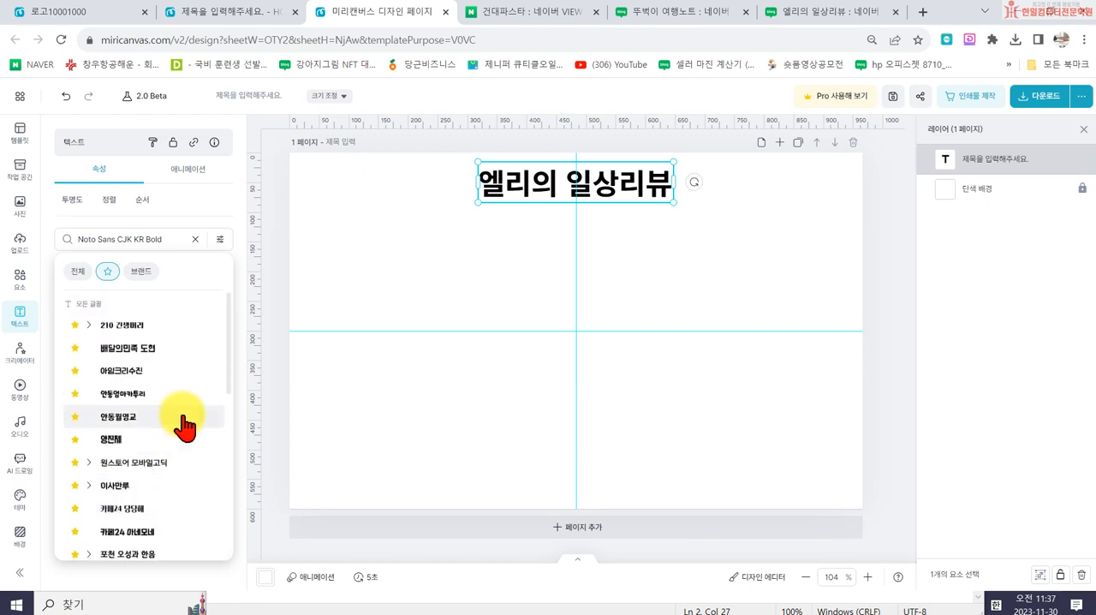
scroll(183, 452, down, 3)
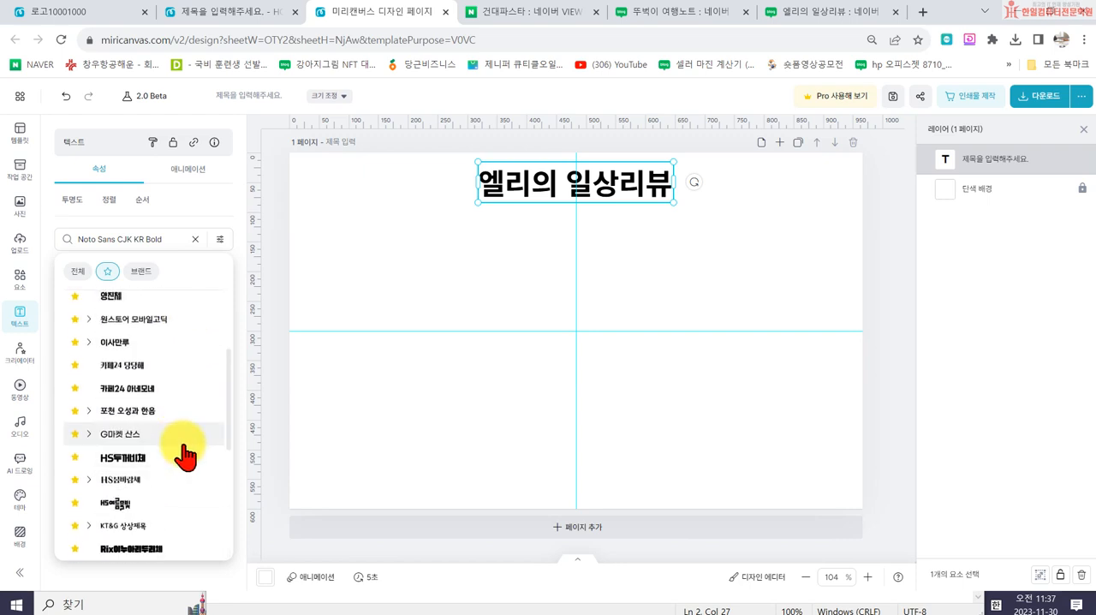
scroll(190, 469, down, 3)
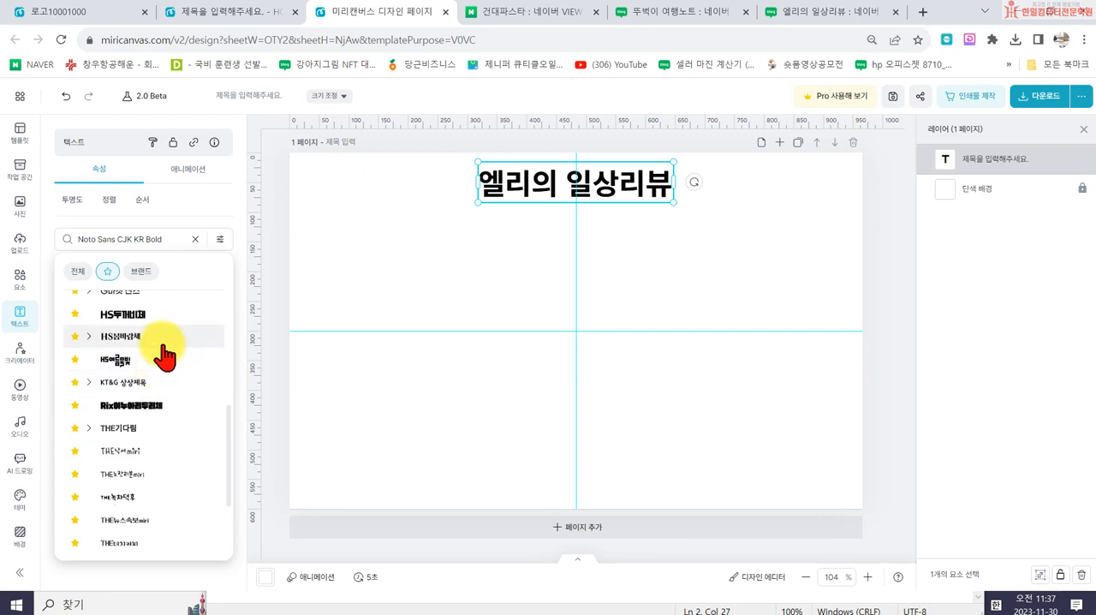
click(158, 484)
click(458, 252)
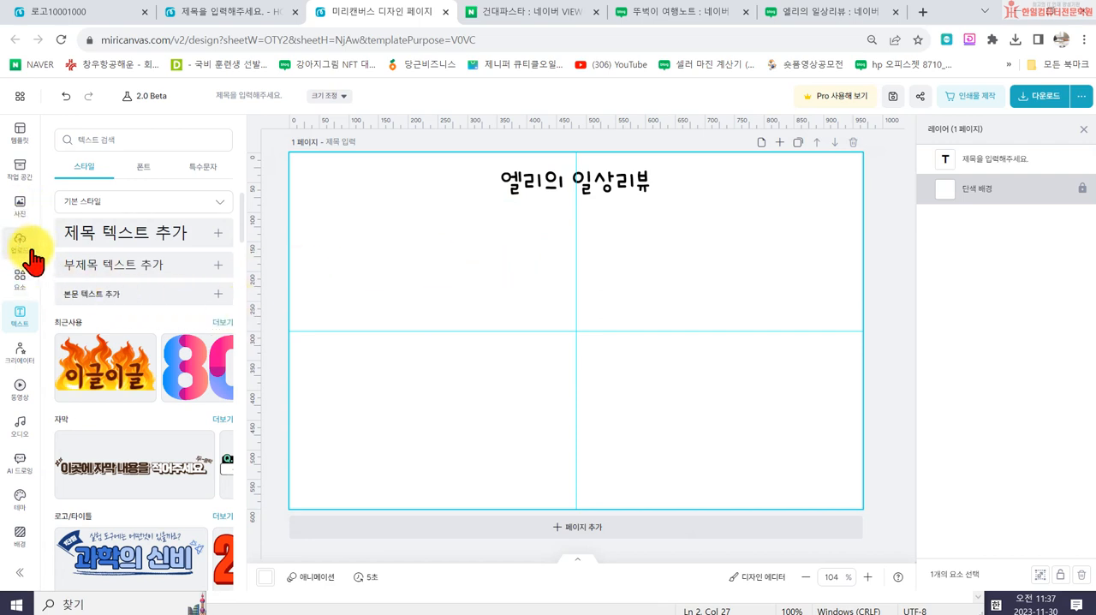
- Add the square basic photo frame and reshape it into a tall, narrow panel near the page's left edge
click(19, 282)
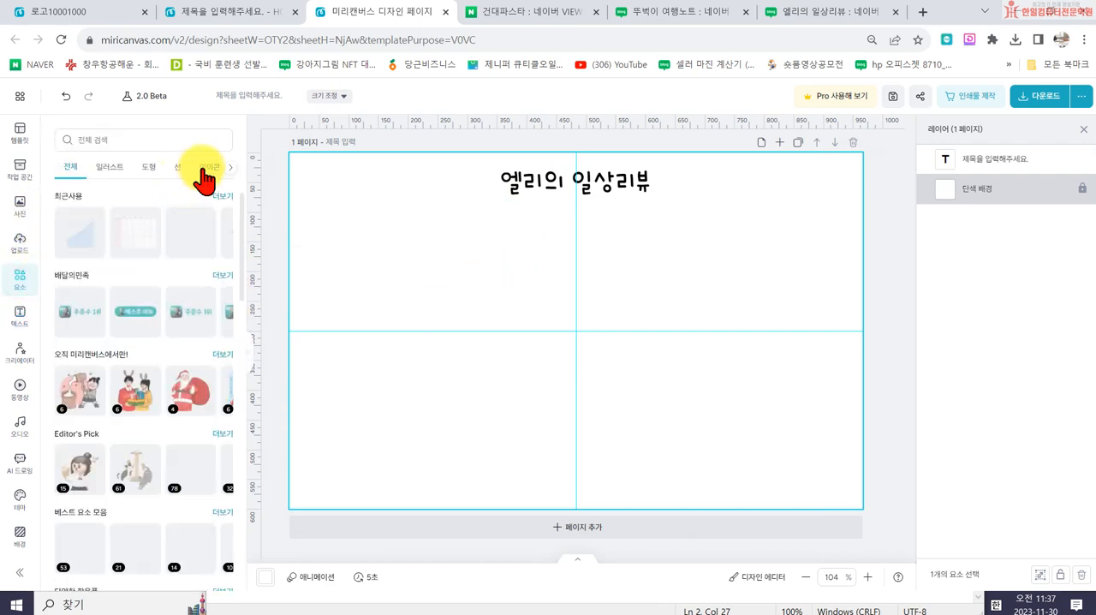
click(155, 169)
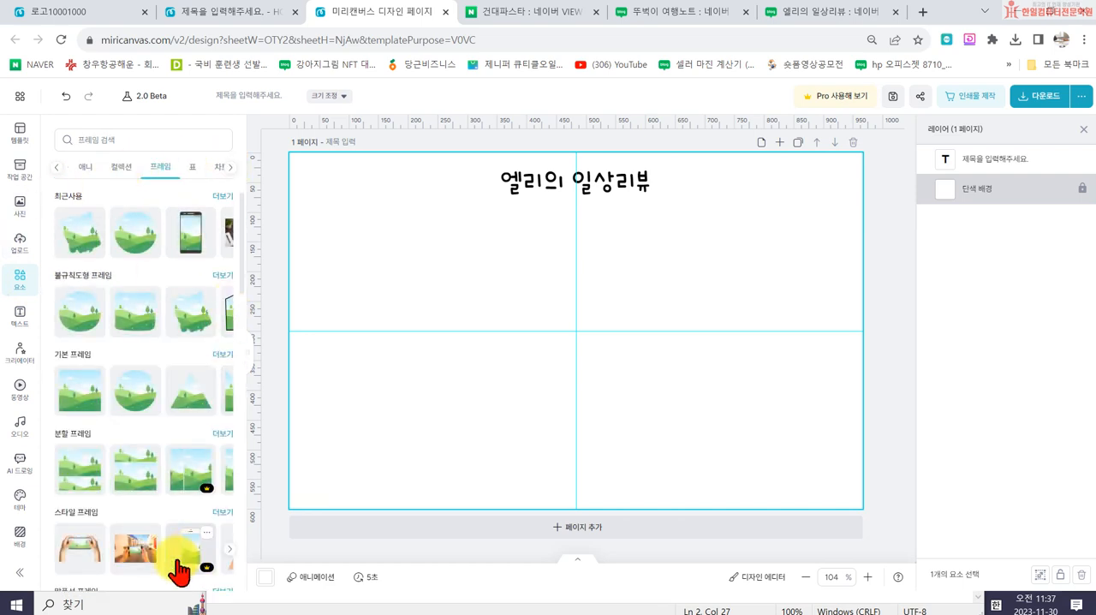
click(89, 415)
drag(469, 335, 598, 358)
drag(641, 283, 367, 257)
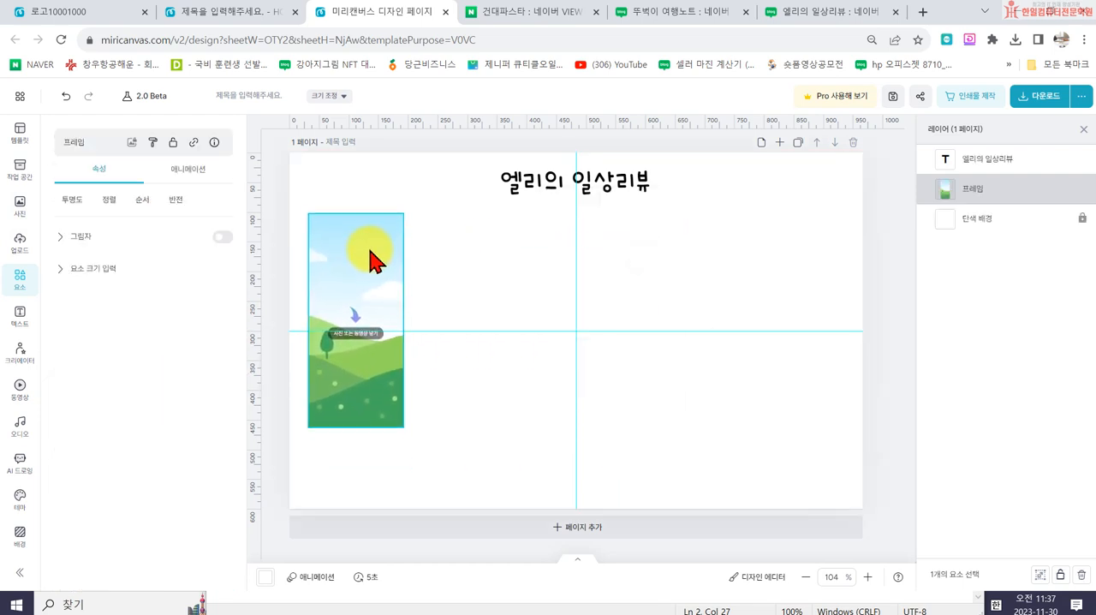
drag(346, 434, 345, 477)
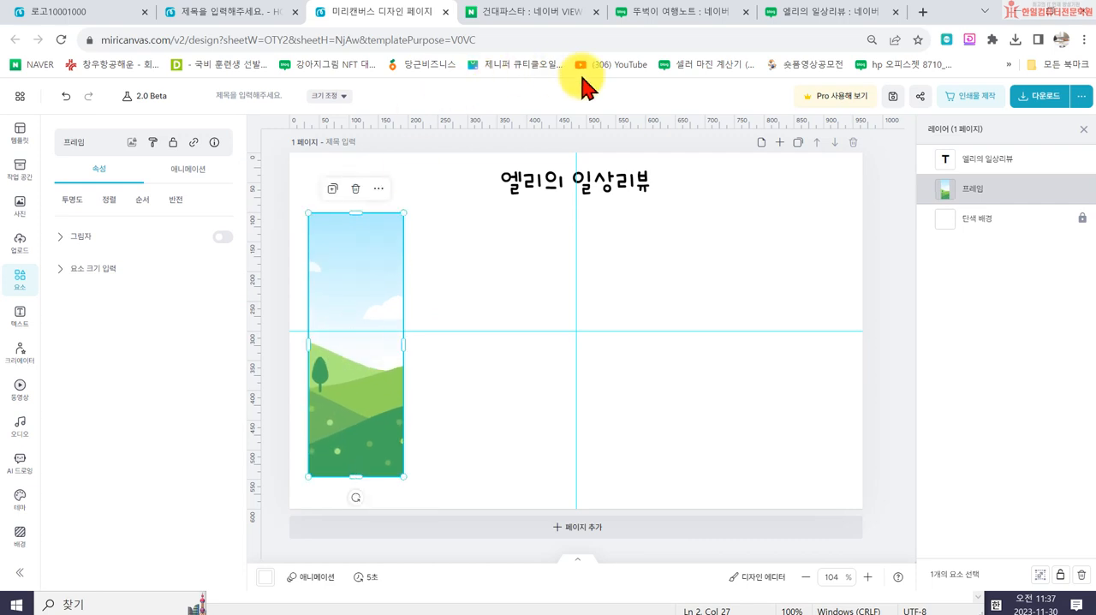
- Glance at the 뚜벅이 여행노트 and 엘리의 일상리뷰 blogs, and shorten the frame slightly and move it up below the heading
click(677, 12)
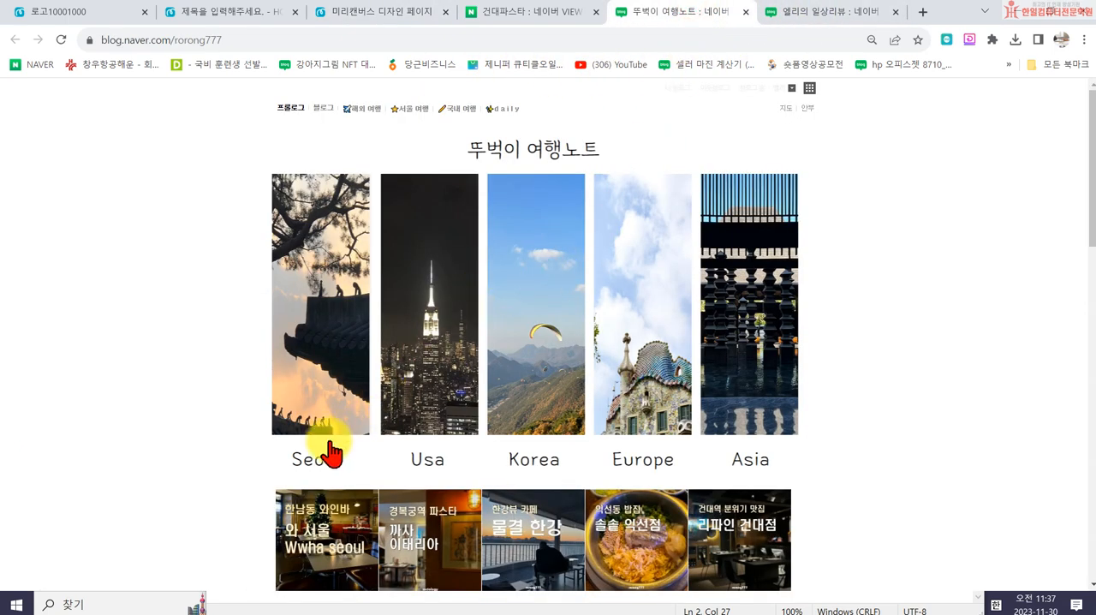
click(809, 12)
click(331, 12)
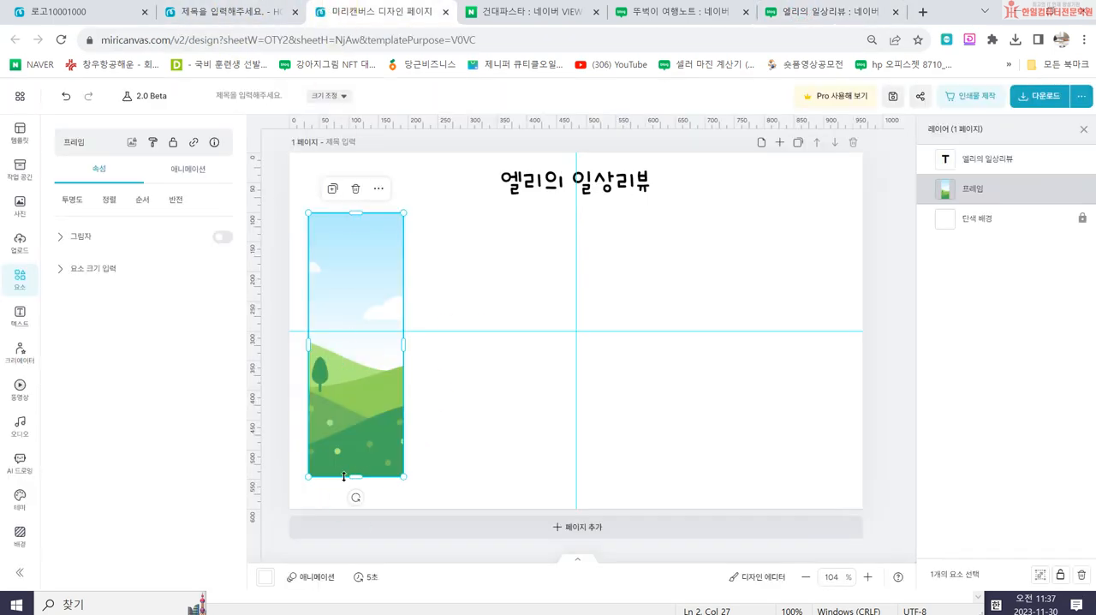
drag(355, 478, 357, 470)
drag(351, 342, 374, 294)
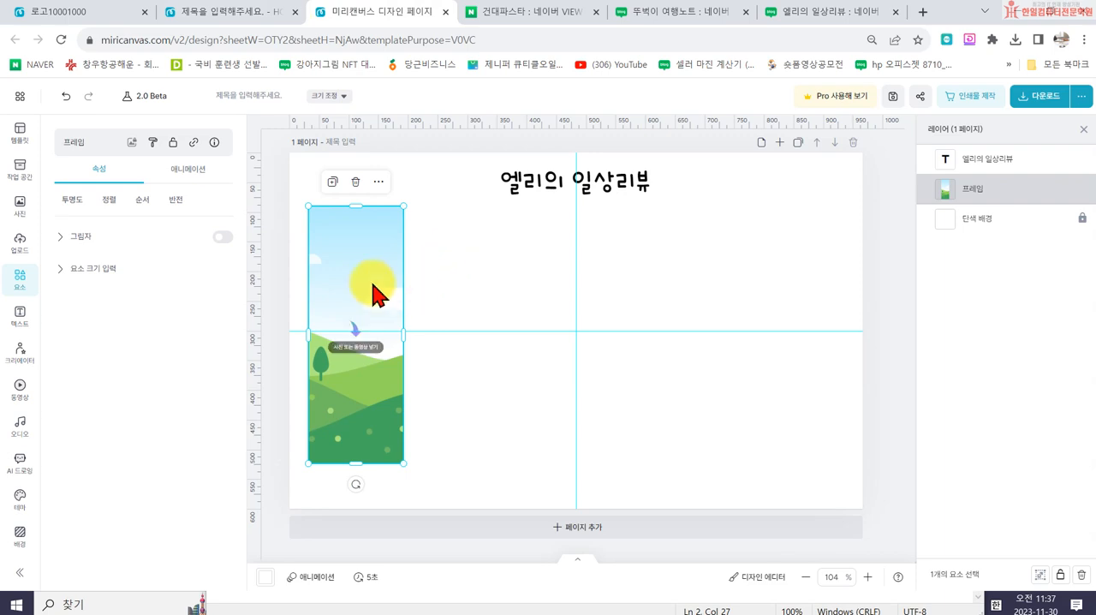
drag(405, 334, 414, 335)
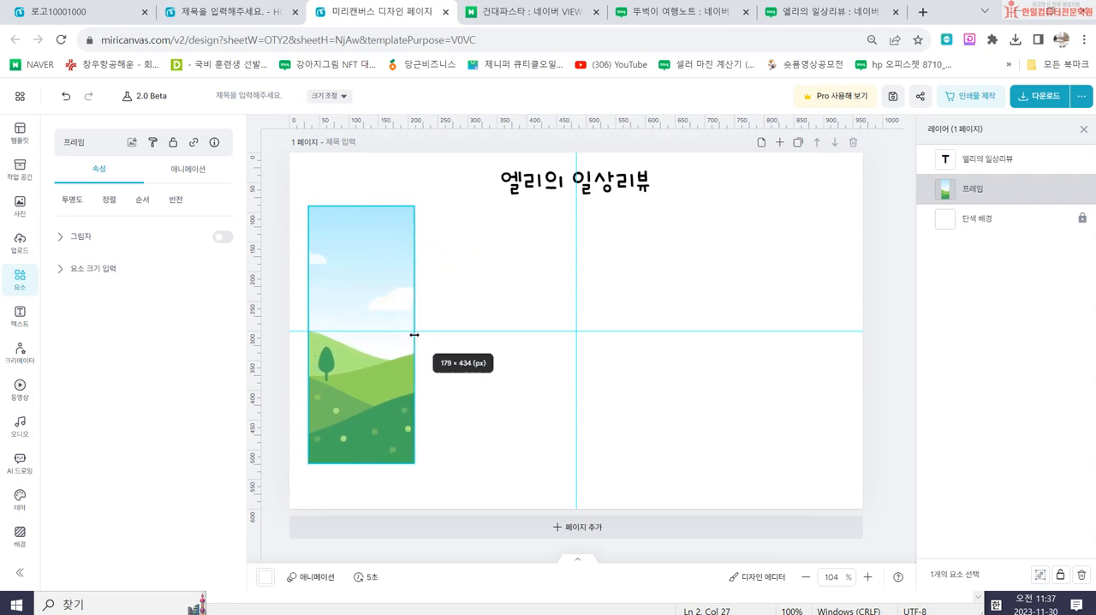
click(662, 12)
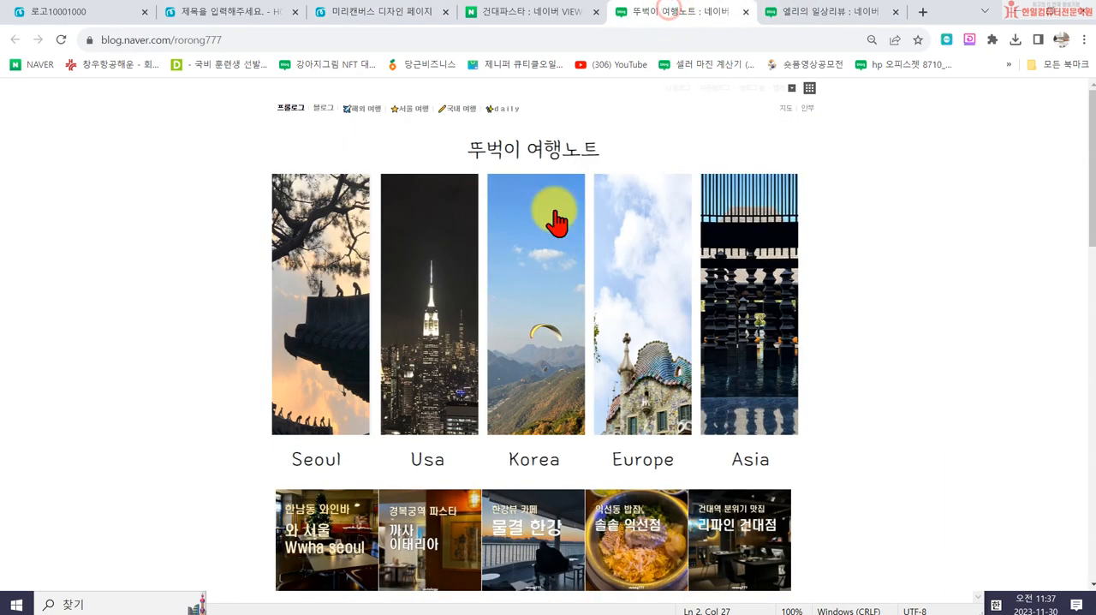
click(805, 15)
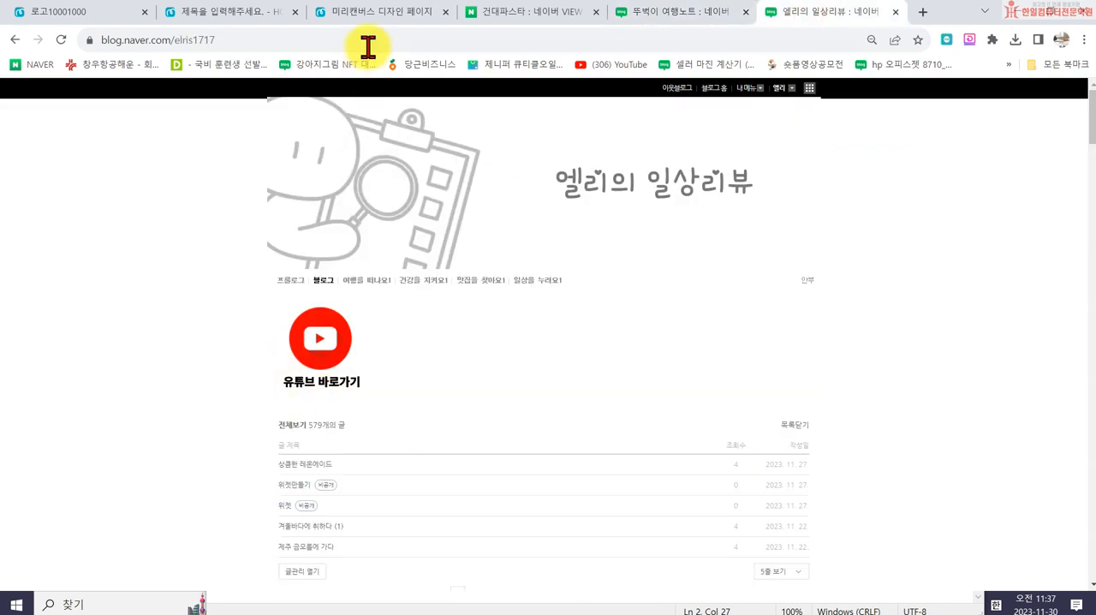
click(358, 12)
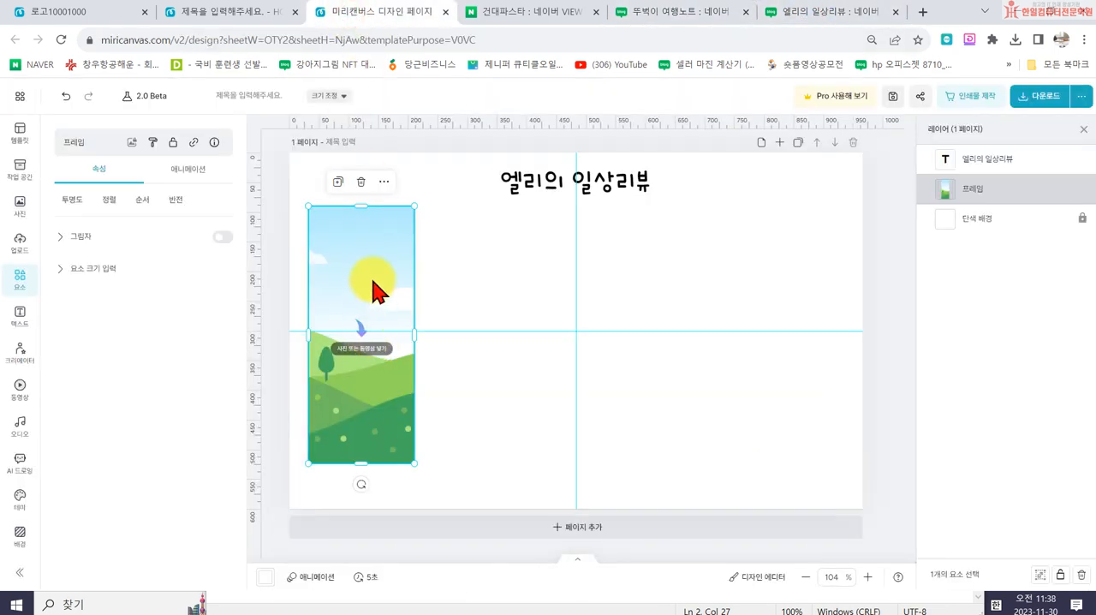
drag(370, 291, 832, 290)
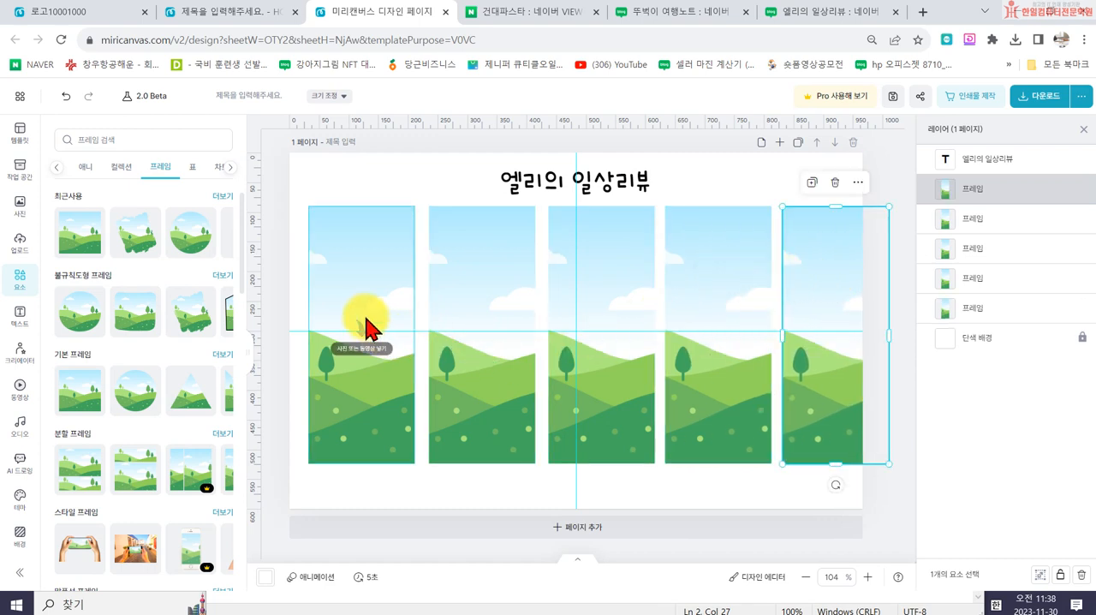
key(ctrl+z)
key(ctrl+z)
key(ctrl+z)
key(ctrl+z)
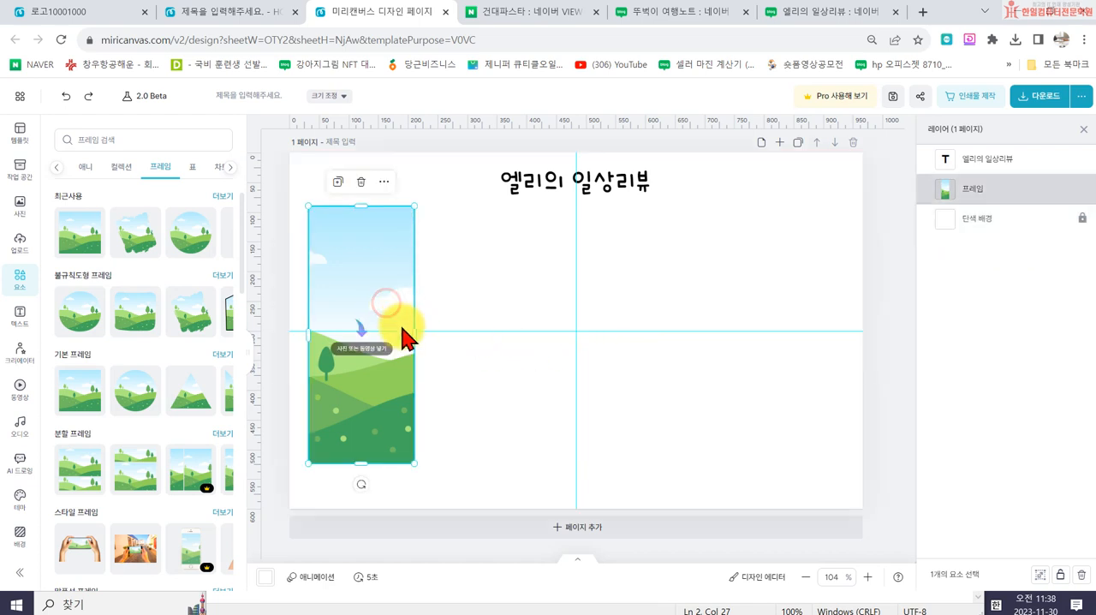
- Build a row of five slightly narrower copies of the frame across the page and equalize their horizontal spacing
drag(409, 329, 406, 330)
drag(374, 265, 784, 268)
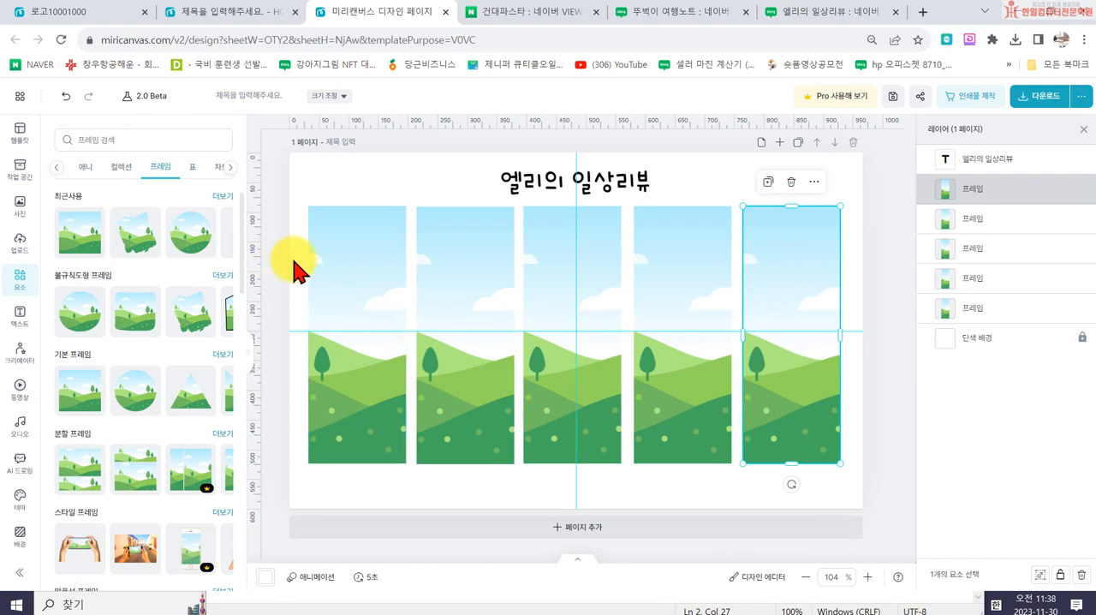
drag(870, 477, 291, 214)
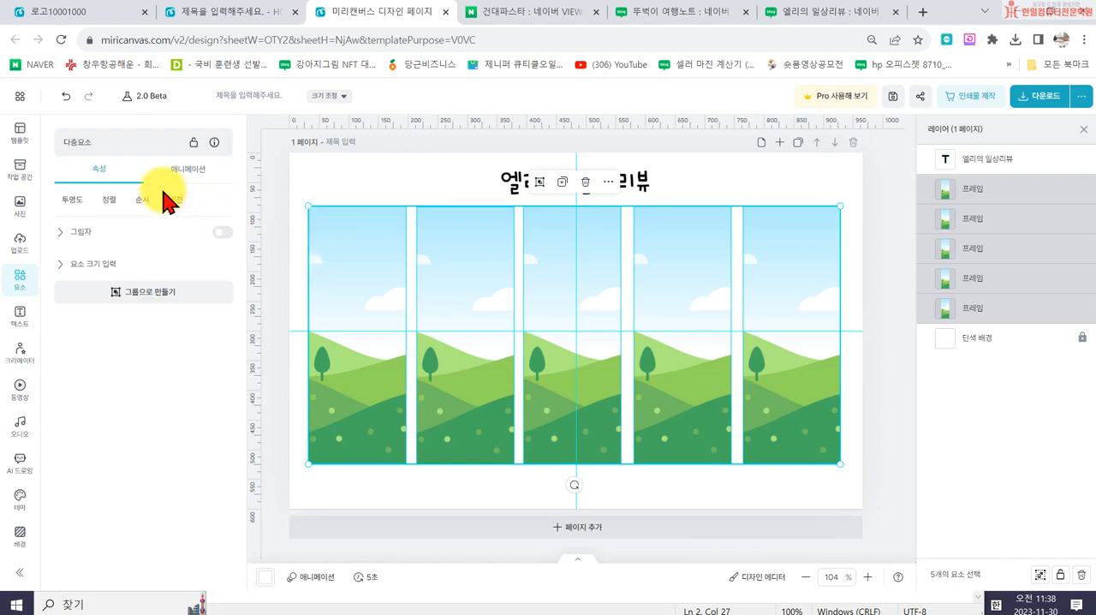
click(109, 199)
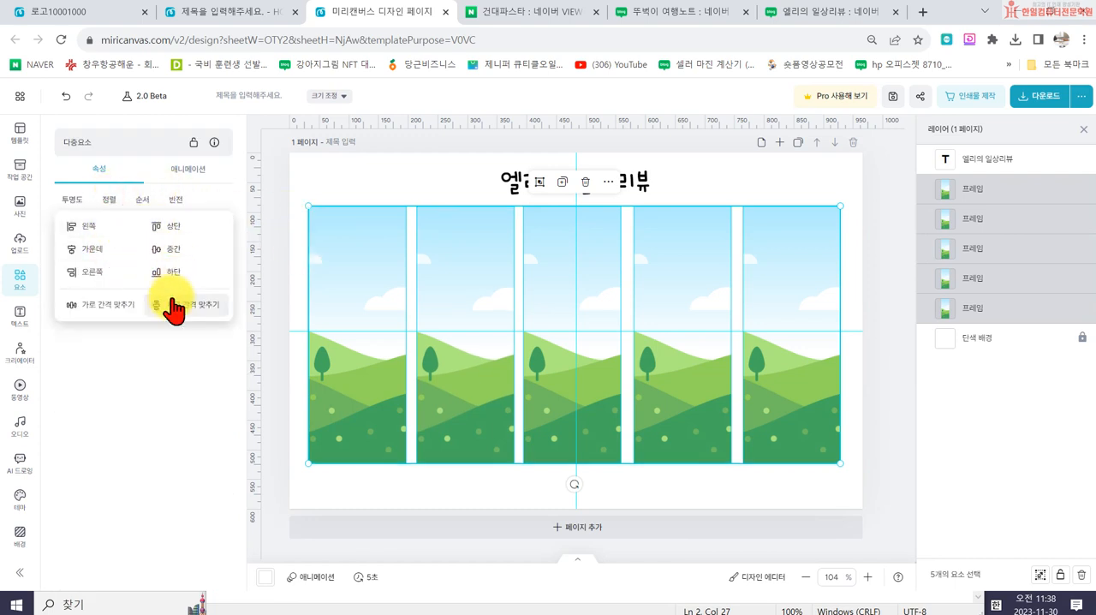
click(103, 305)
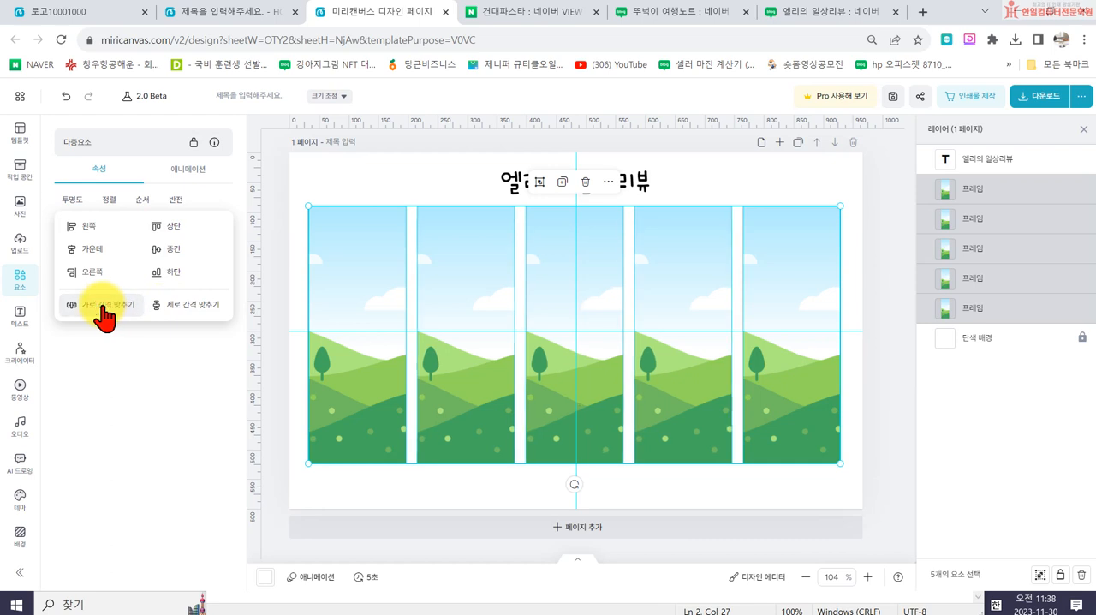
click(292, 438)
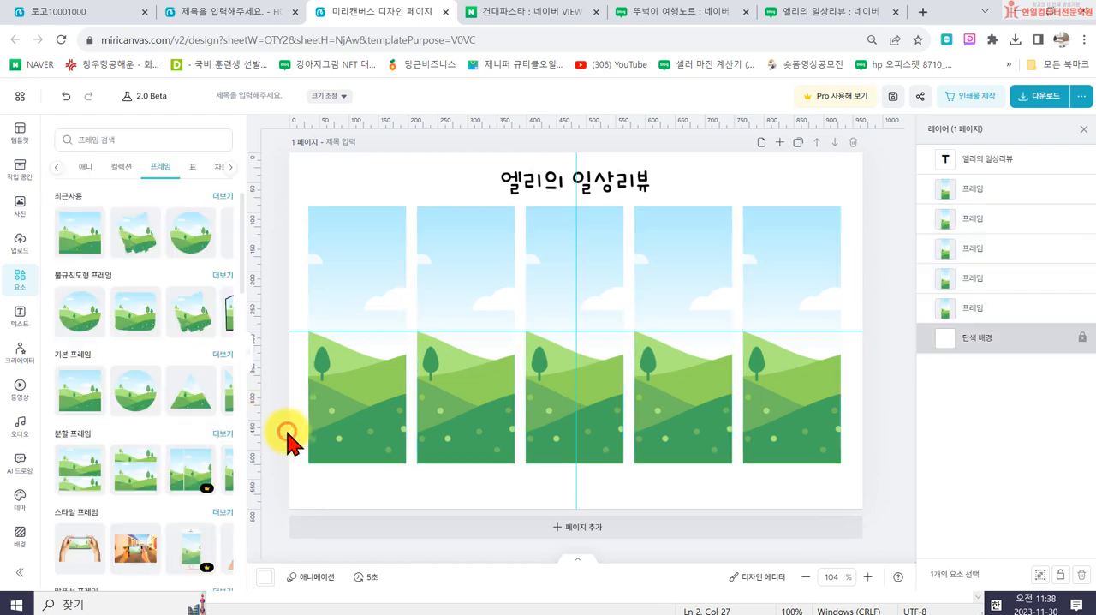
- Copy the heading text, shrink the copy to size 20.8, and place it beneath the first frame
click(531, 194)
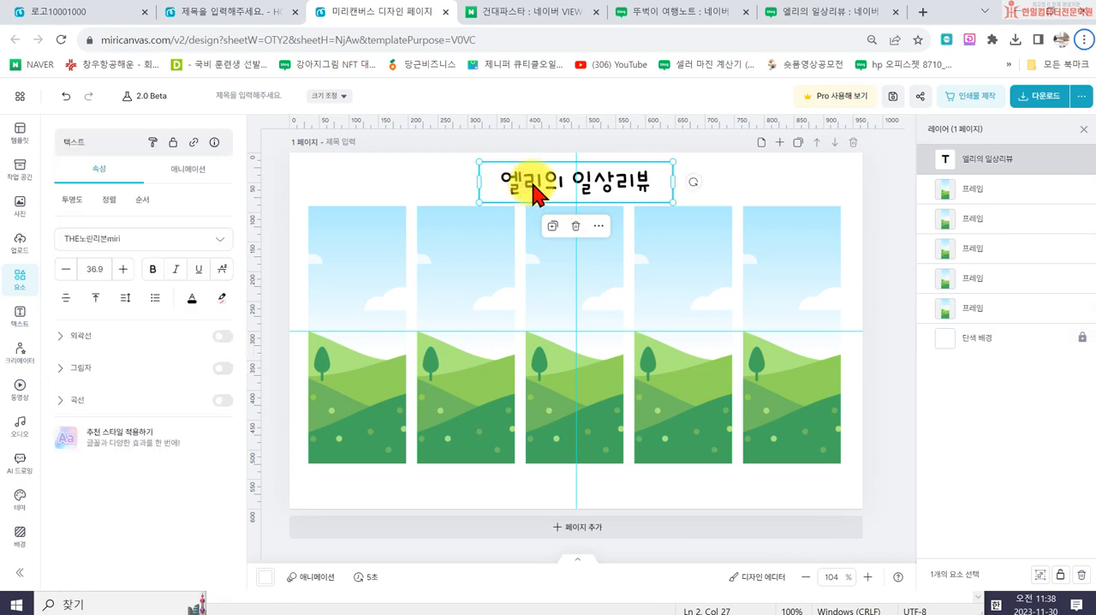
click(532, 184)
click(452, 177)
drag(516, 176, 356, 485)
drag(514, 505, 427, 487)
click(364, 484)
drag(361, 474, 357, 486)
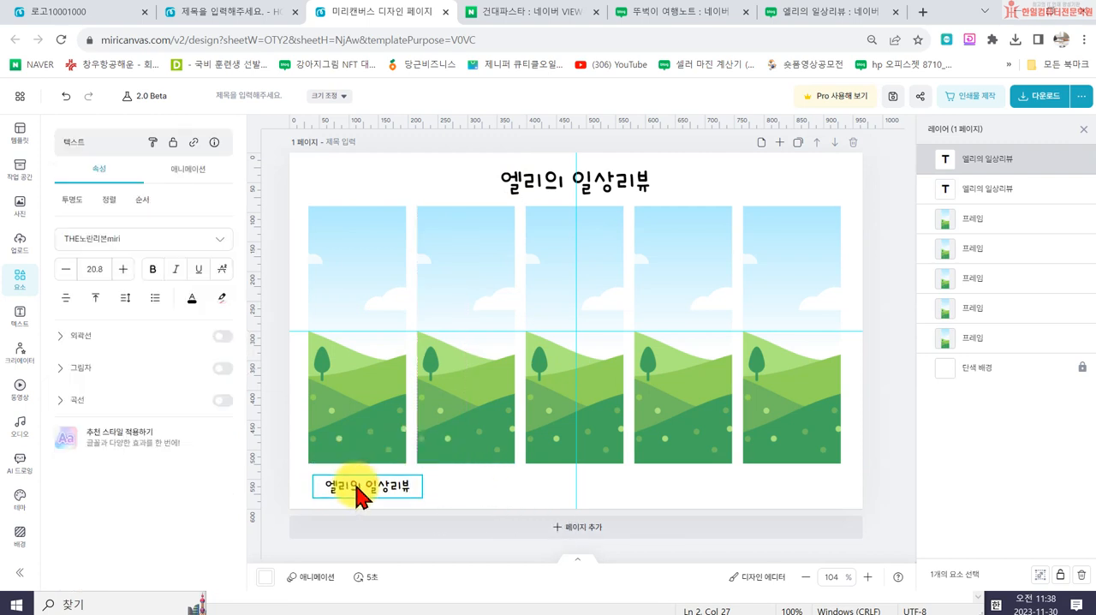
- Change the small text to 일상 in a box as wide as the frame, and place copies beneath the other four frames
double_click(350, 484)
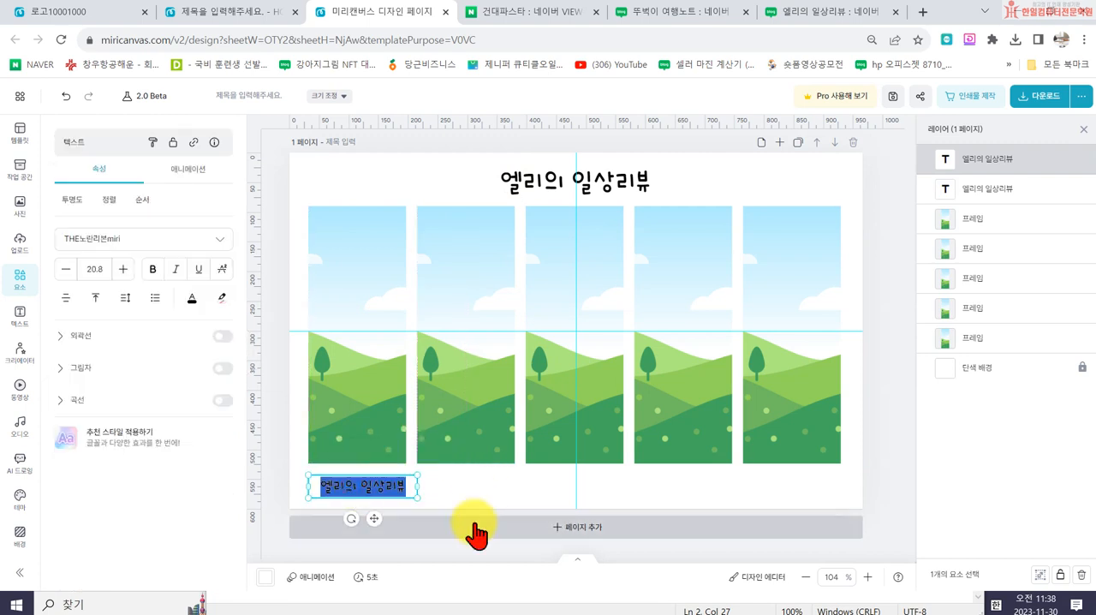
click(414, 486)
click(414, 486)
drag(414, 487, 811, 495)
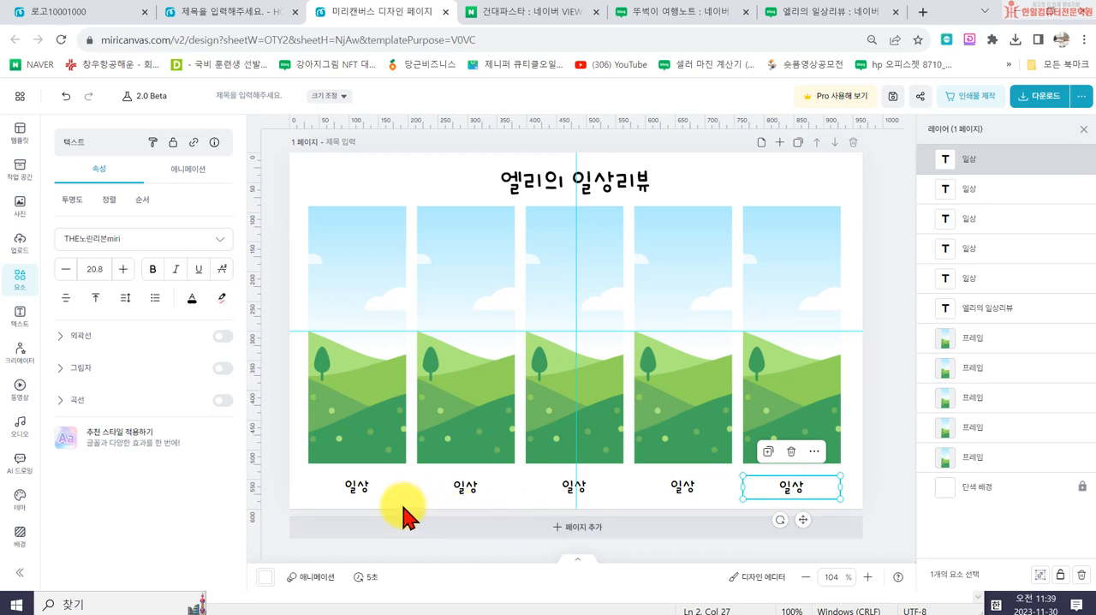
- Align the five 일상 captions to one another along their top edges
drag(277, 469, 856, 513)
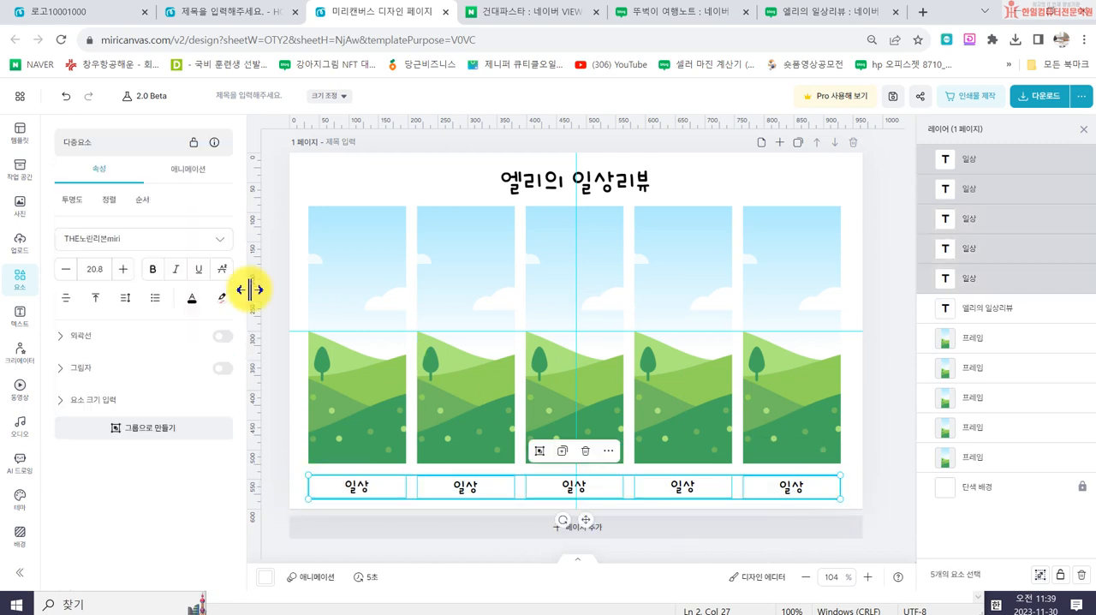
click(109, 199)
click(168, 228)
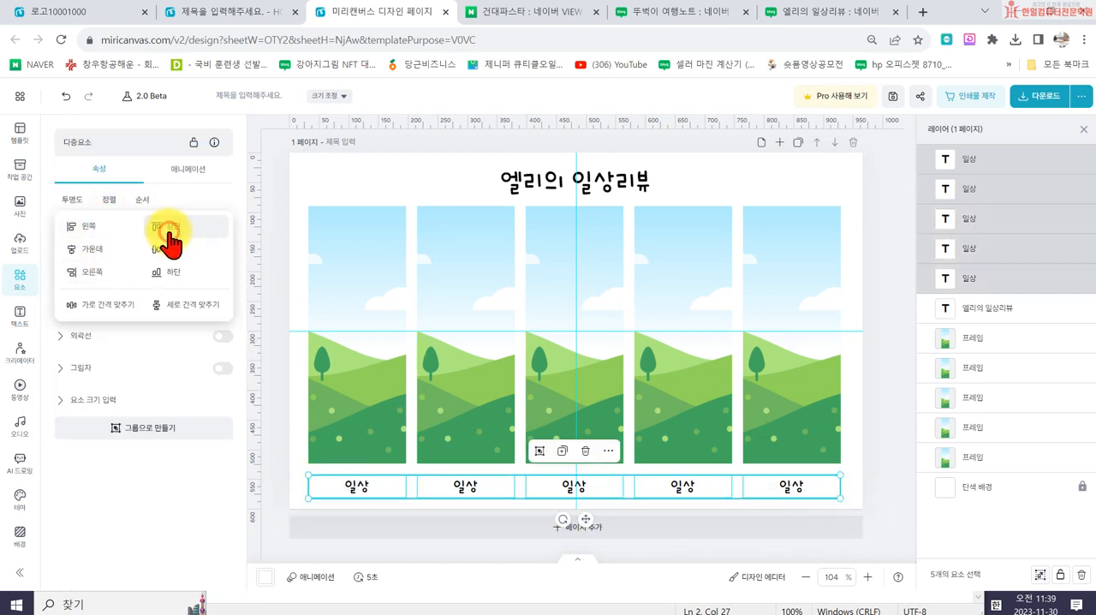
- Change the captions beneath the second to fifth frames to 맛집, 리뷰, 공부 and 요리
double_click(462, 490)
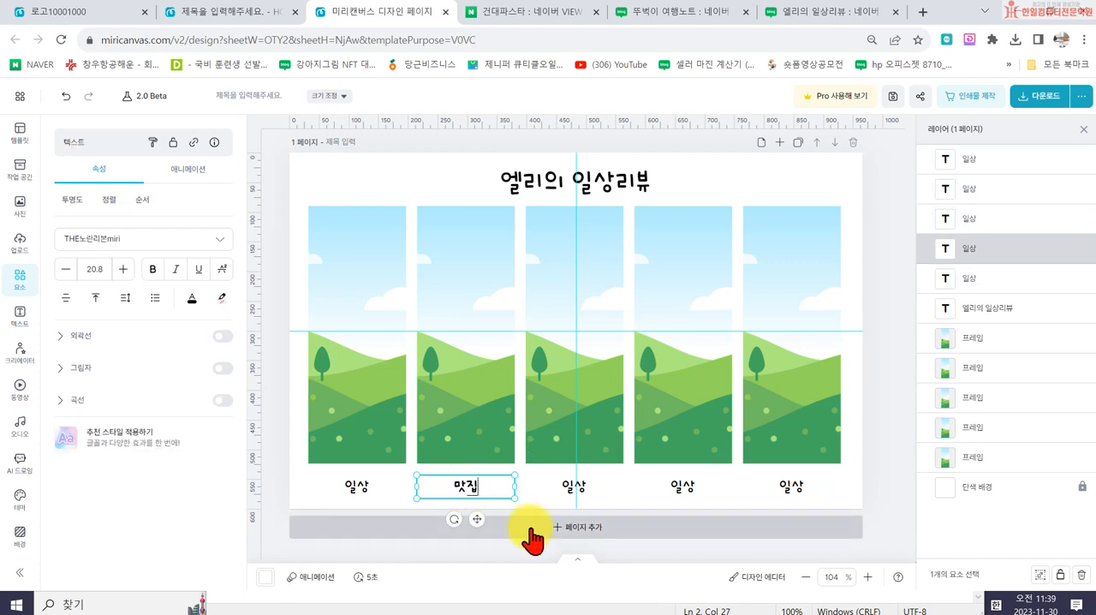
click(581, 488)
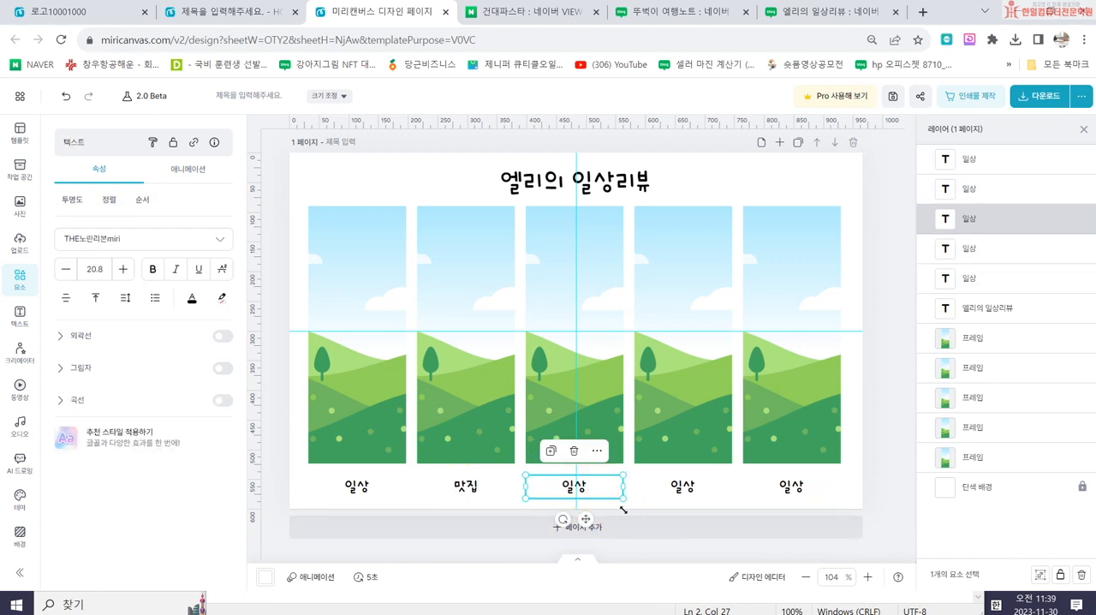
click(680, 493)
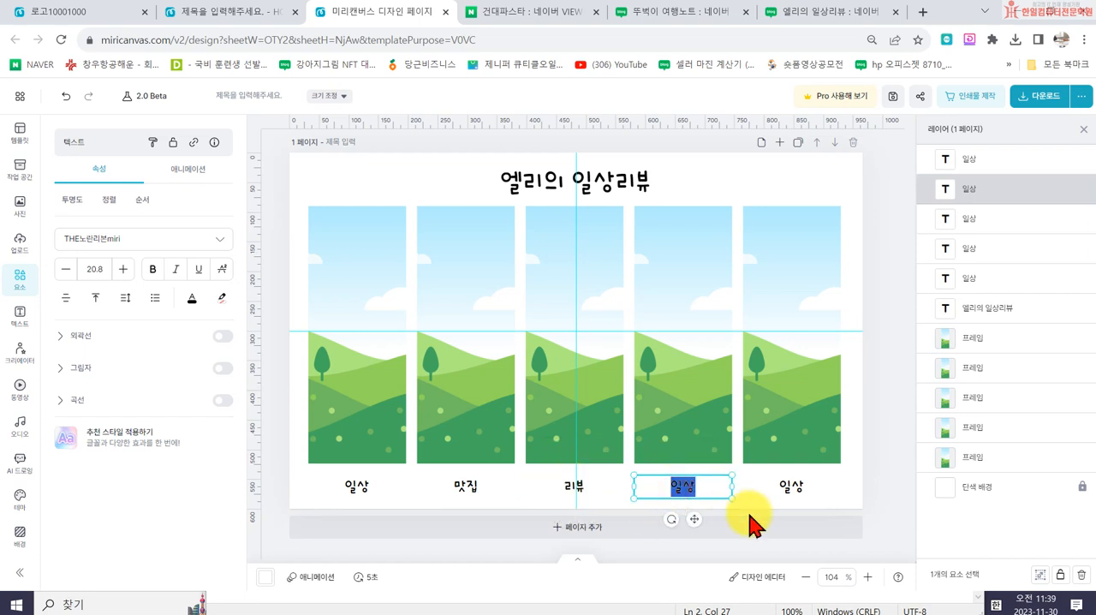
double_click(789, 485)
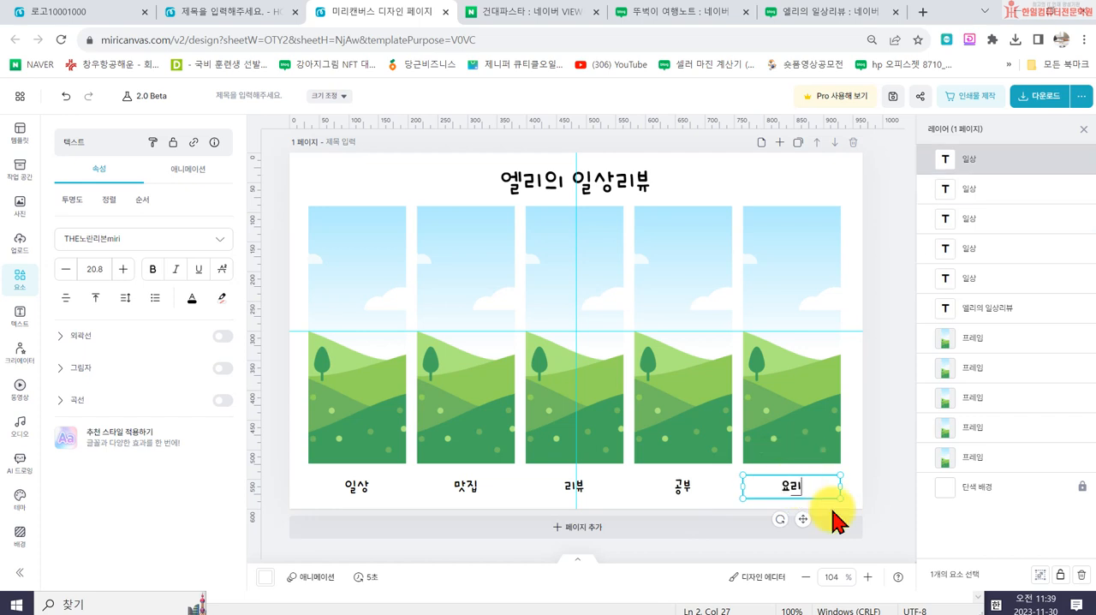
click(872, 396)
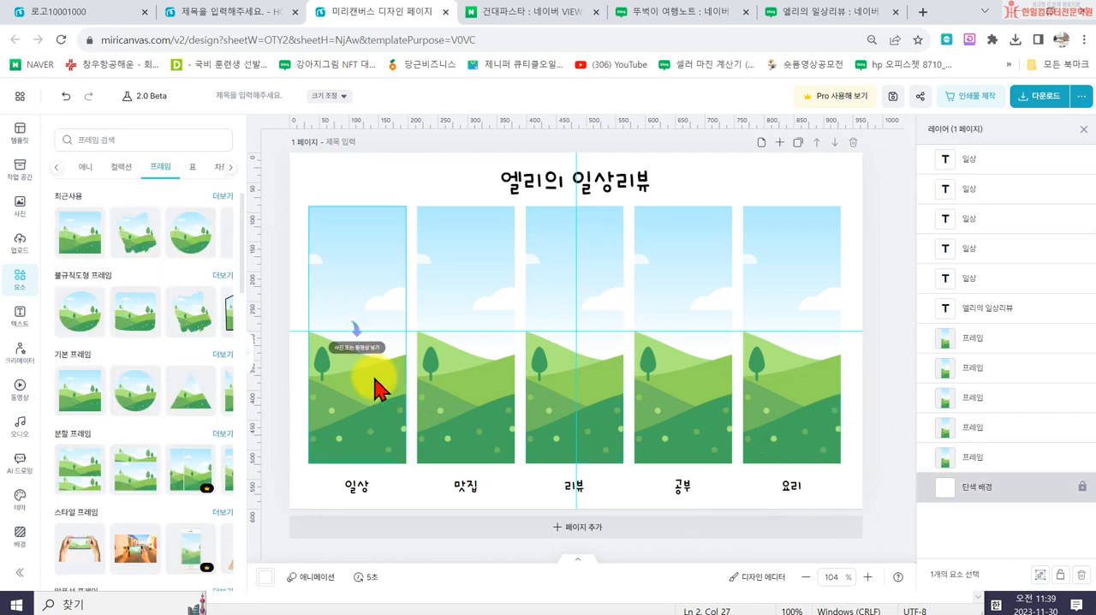
- Fill the first frame with the uploaded food photo and shift it sideways so the fruit bowl sits inside the frame
click(19, 244)
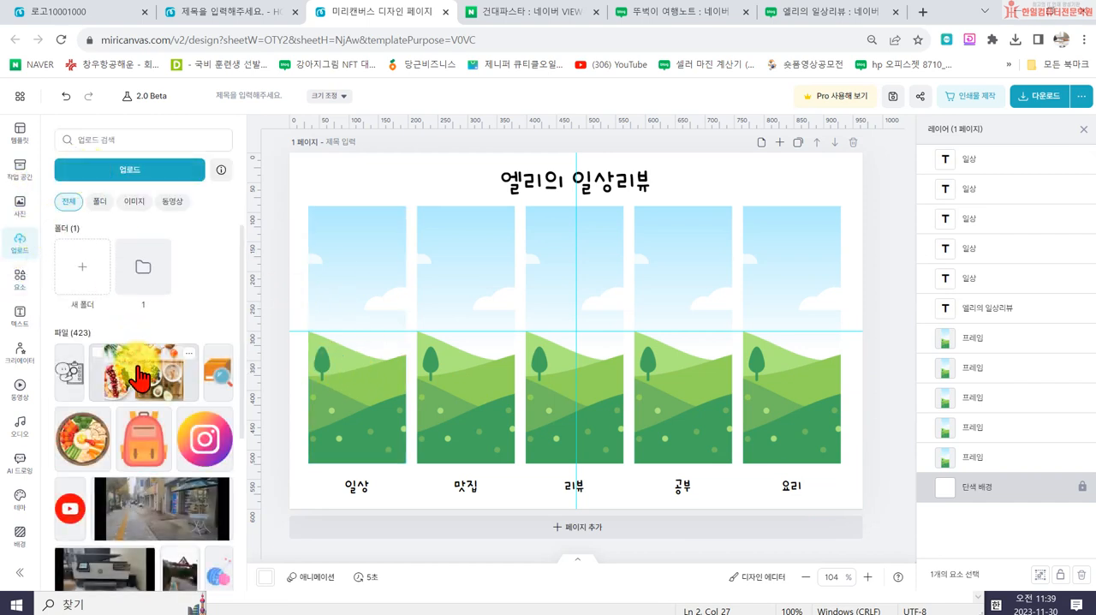
click(137, 377)
drag(531, 342, 336, 409)
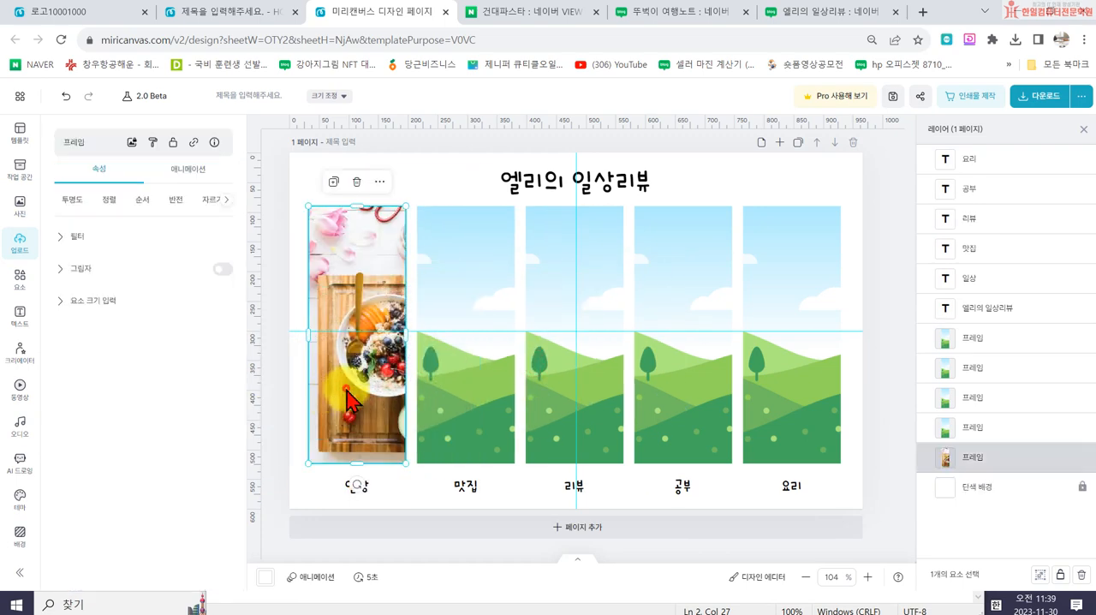
double_click(347, 396)
drag(436, 385, 387, 386)
click(437, 503)
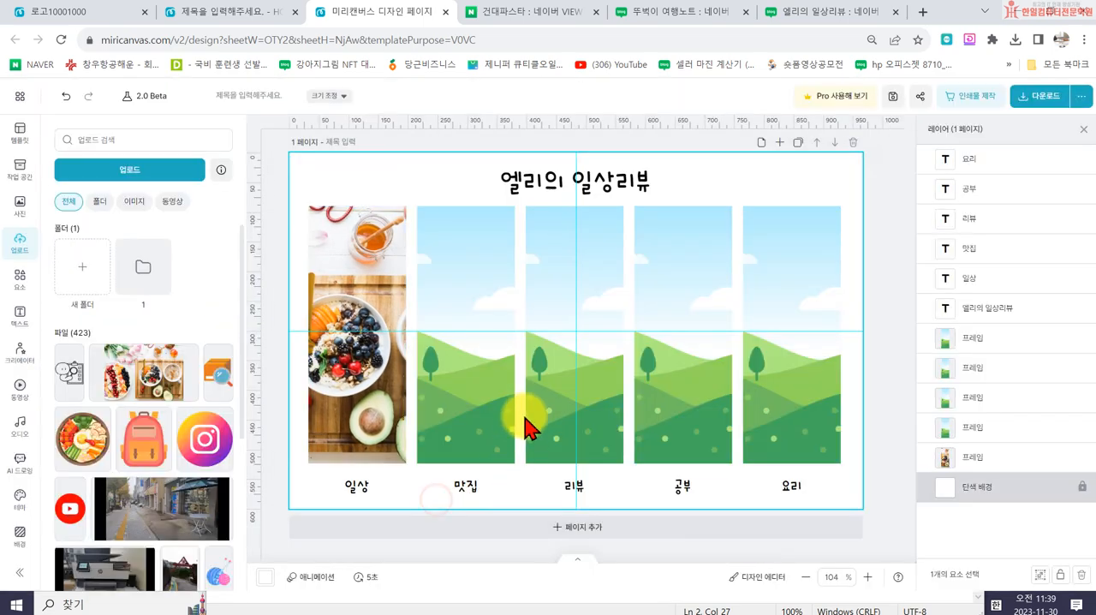
- Look through the uploaded files for another food picture and search the stock photos for 맛집
scroll(129, 454, down, 10)
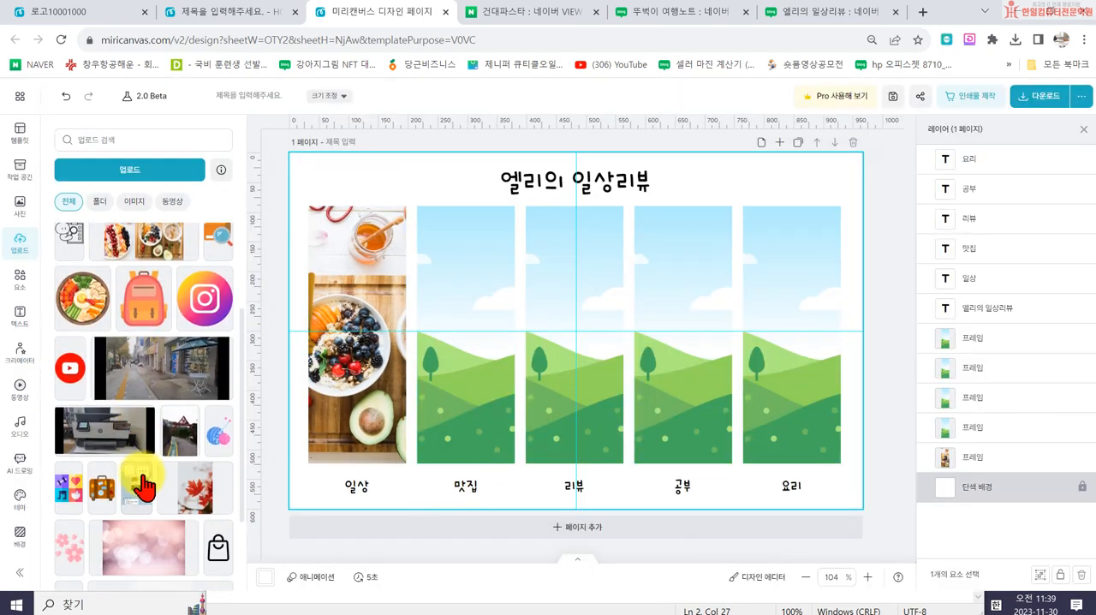
scroll(154, 484, down, 10)
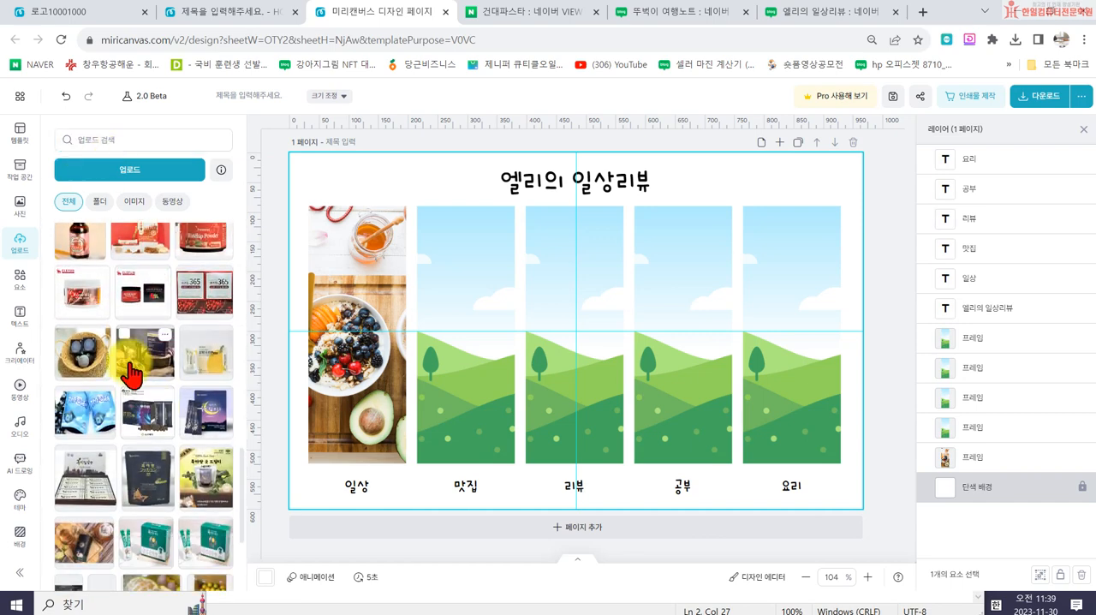
scroll(137, 287, down, 2)
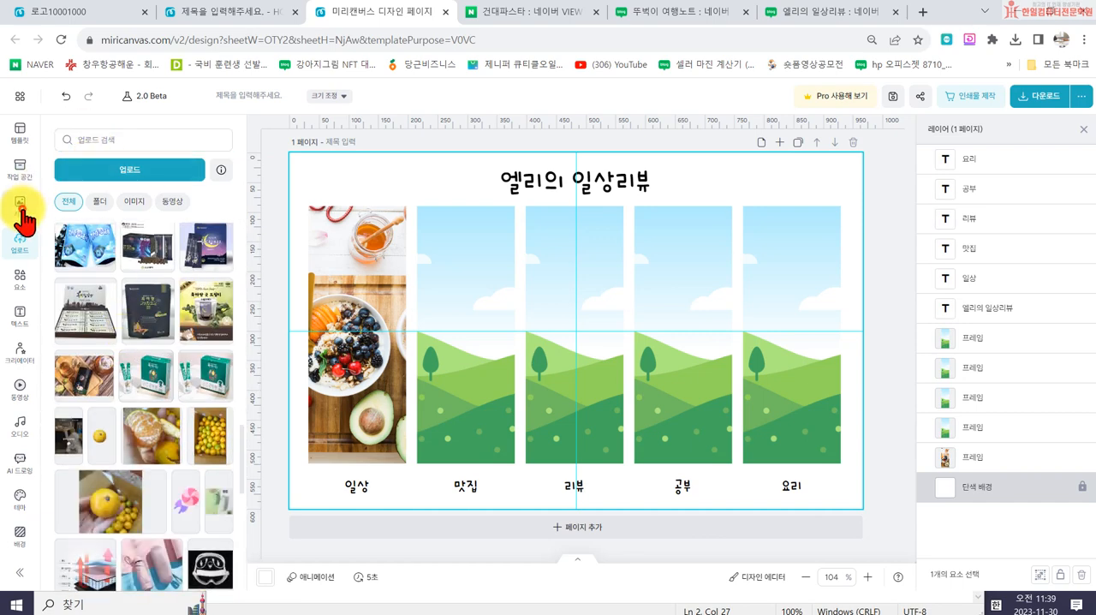
click(18, 205)
scroll(117, 257, down, 1)
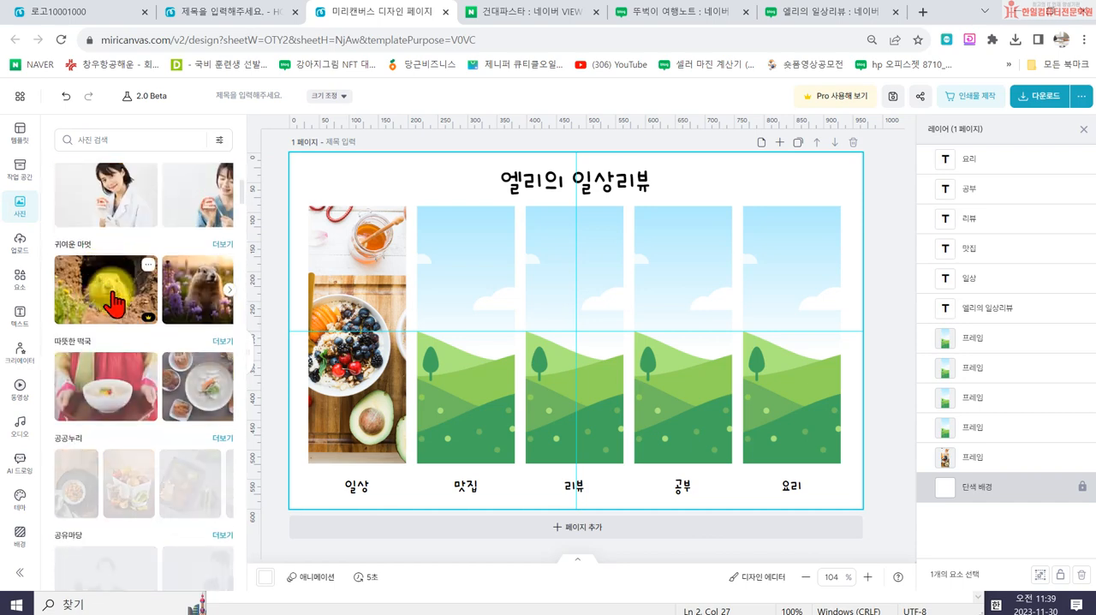
click(84, 135)
text(맛집)
key(Return)
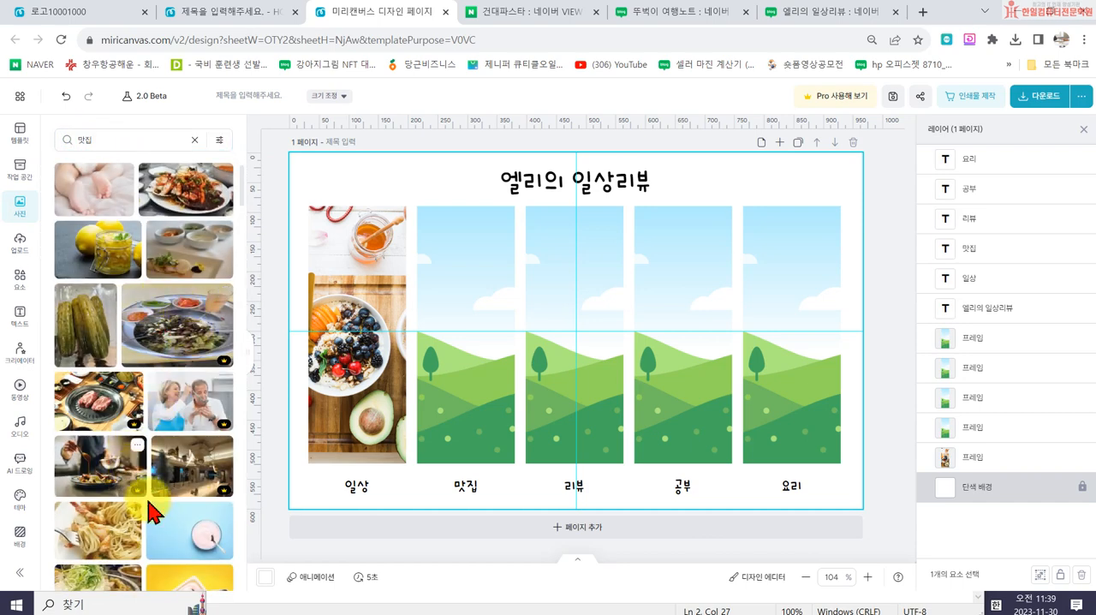
- Discard the watermarked grilled-meat photo and fill the second frame with the photo of side dishes and brass bowls on a table
drag(97, 405, 479, 364)
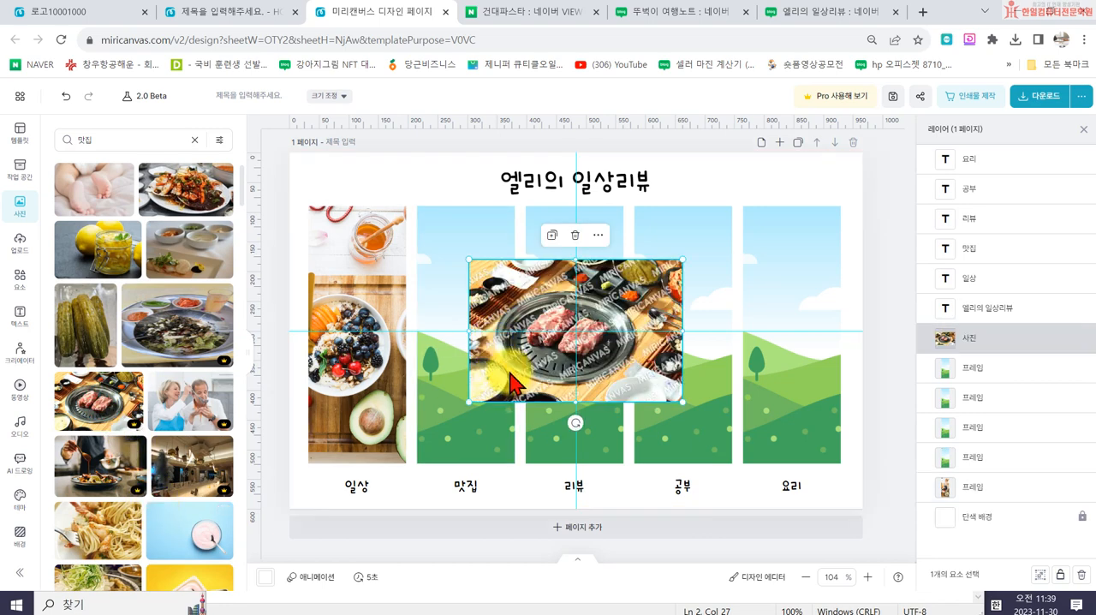
key(Delete)
scroll(142, 463, down, 5)
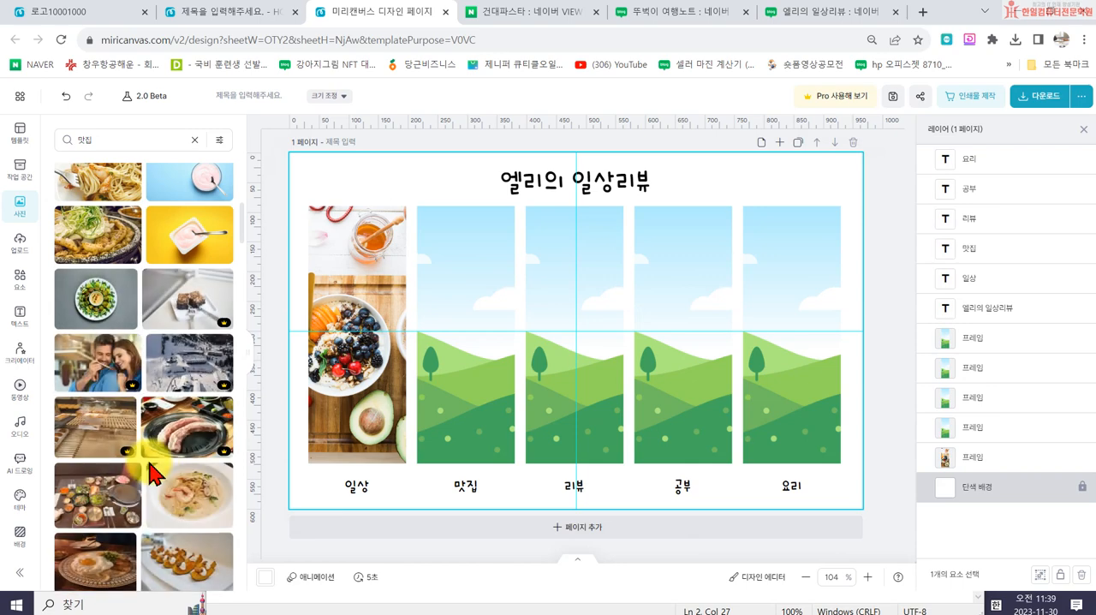
scroll(145, 453, down, 3)
click(86, 210)
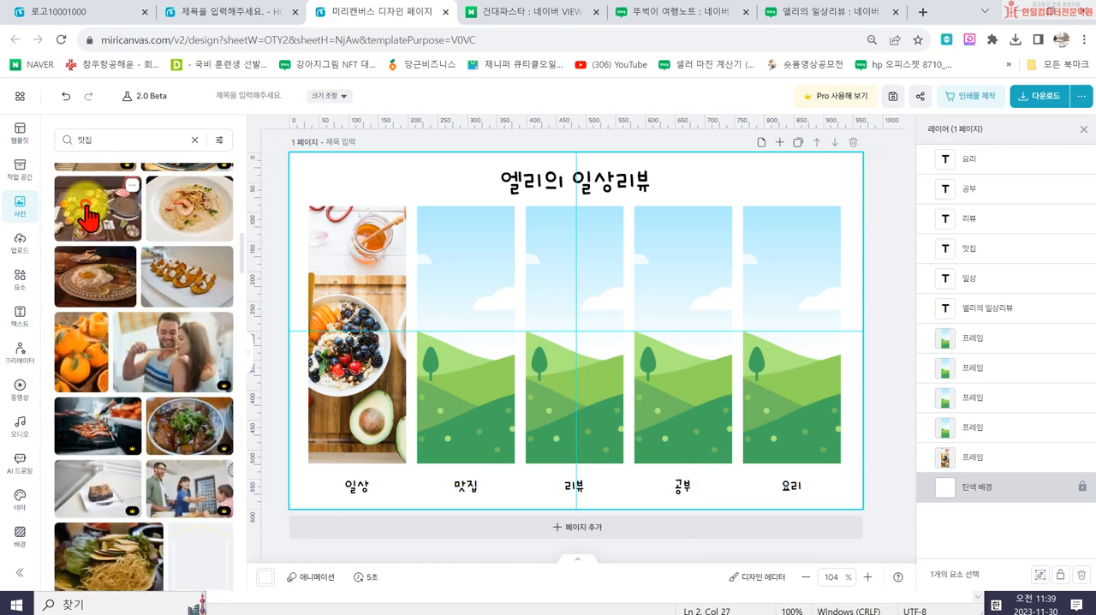
drag(502, 324, 498, 342)
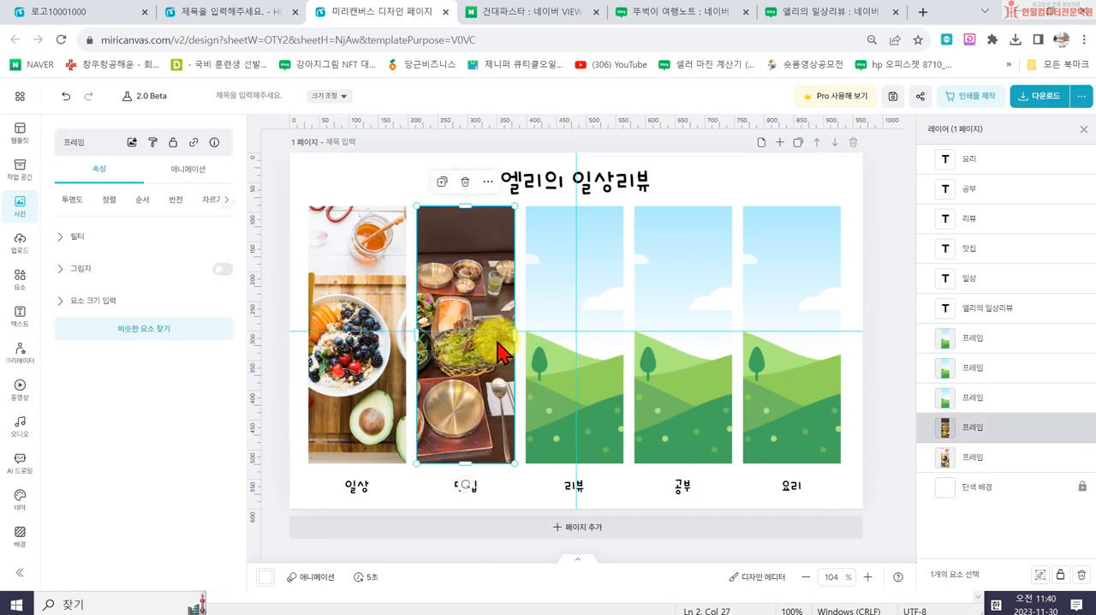
- Search the stock photos for 리뷰
click(36, 203)
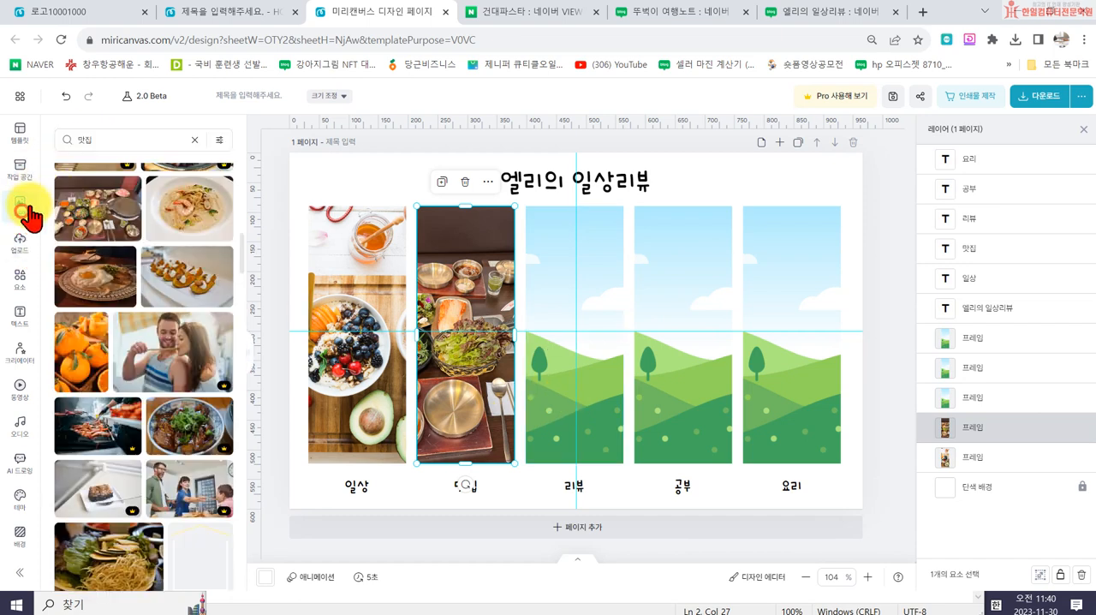
double_click(103, 137)
text(리뷰)
key(Return)
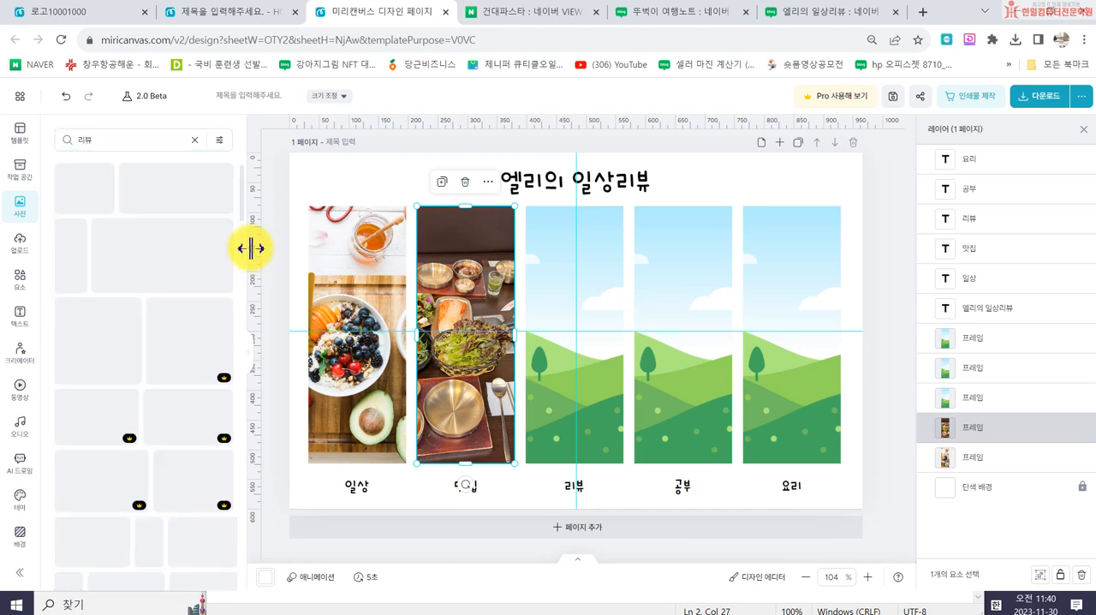
- Fill the third frame with the photo of a hand touching colourful round app icons
scroll(179, 422, down, 3)
scroll(182, 462, down, 2)
scroll(206, 444, down, 4)
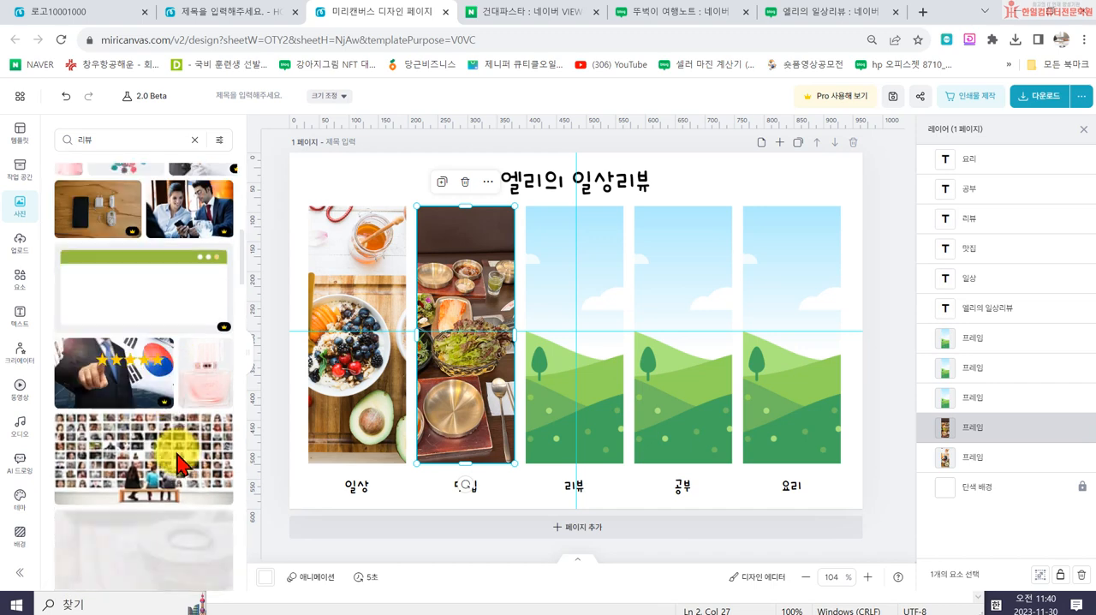
scroll(154, 395, down, 4)
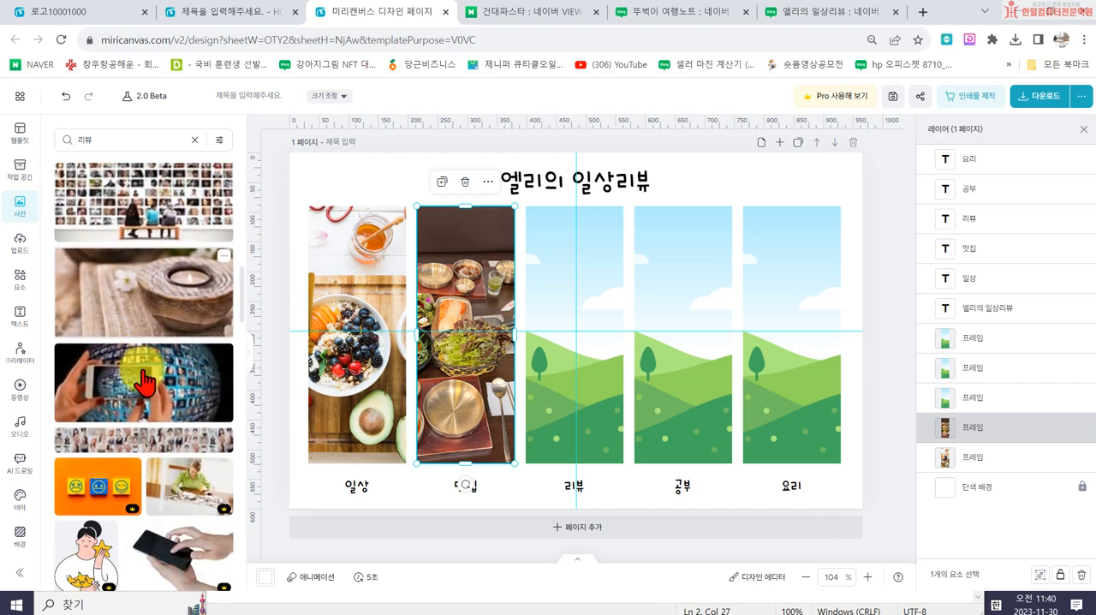
scroll(157, 490, down, 10)
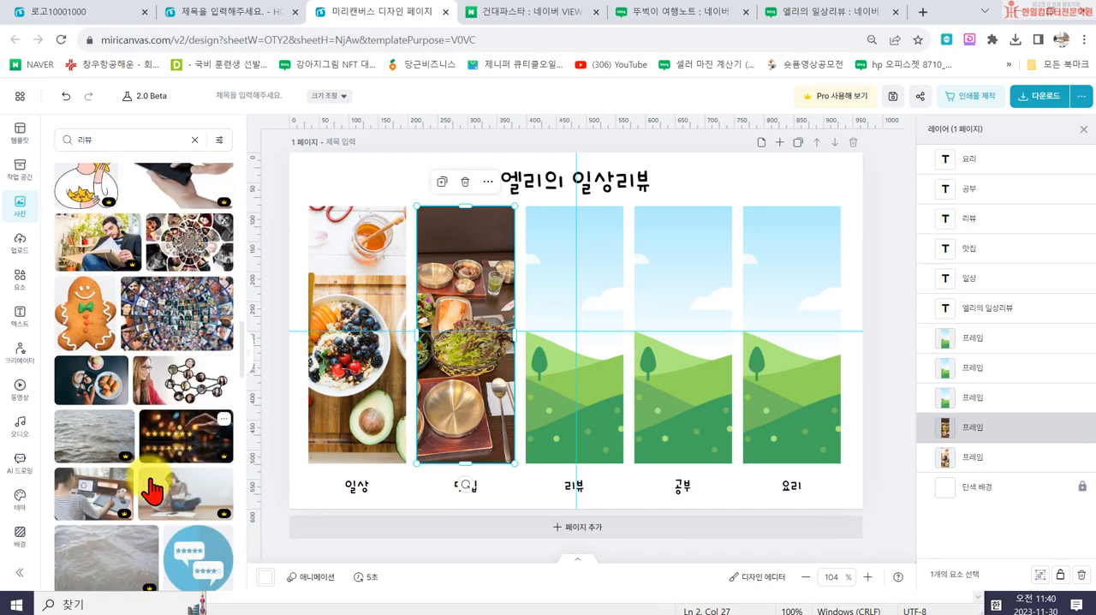
scroll(183, 497, down, 2)
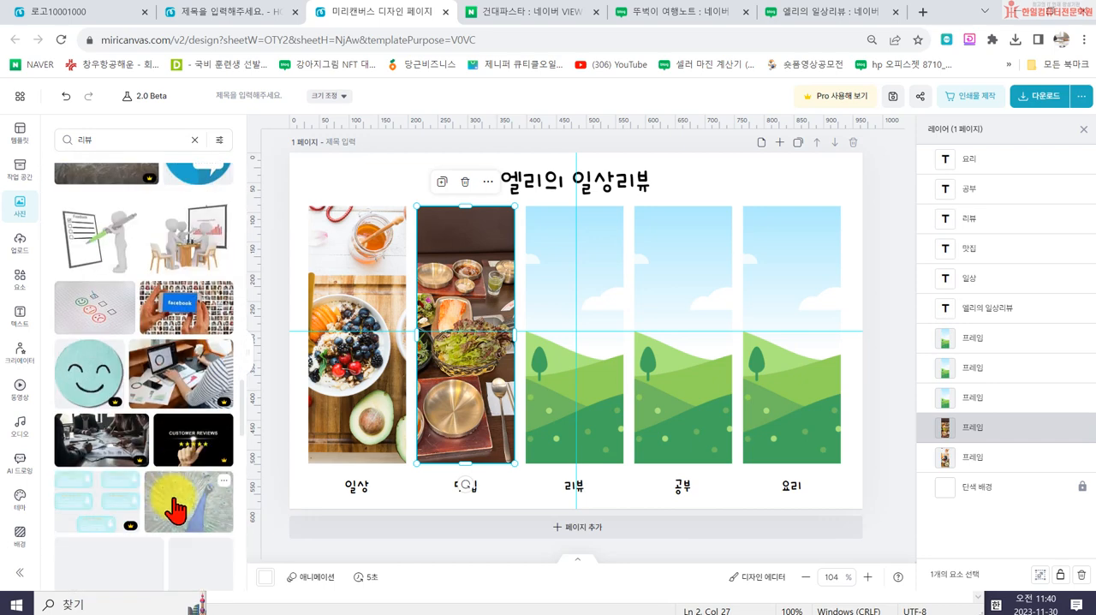
scroll(103, 466, down, 4)
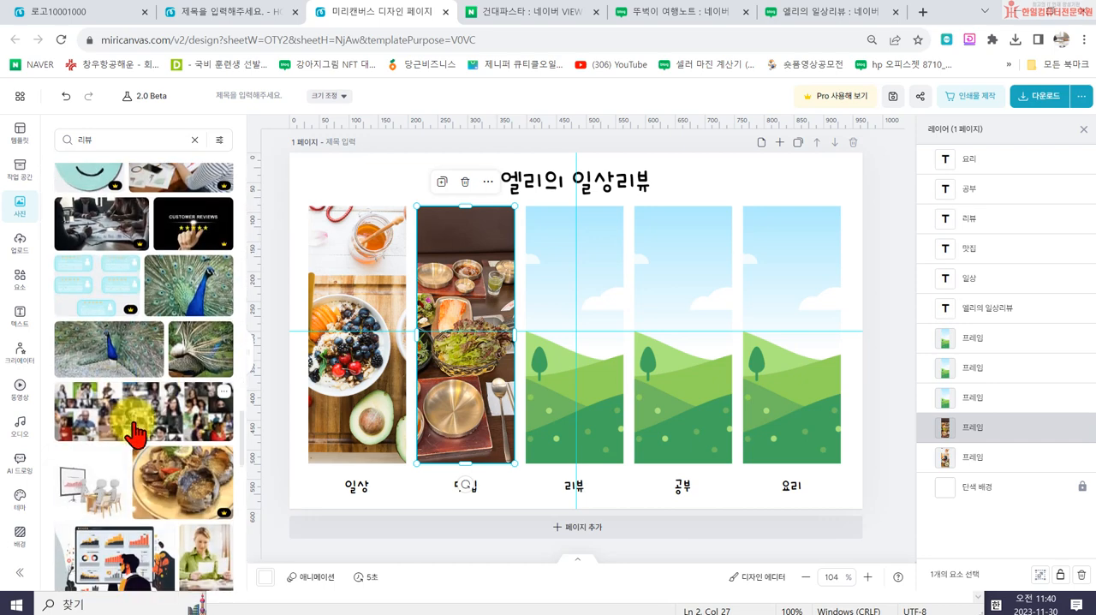
scroll(128, 454, down, 6)
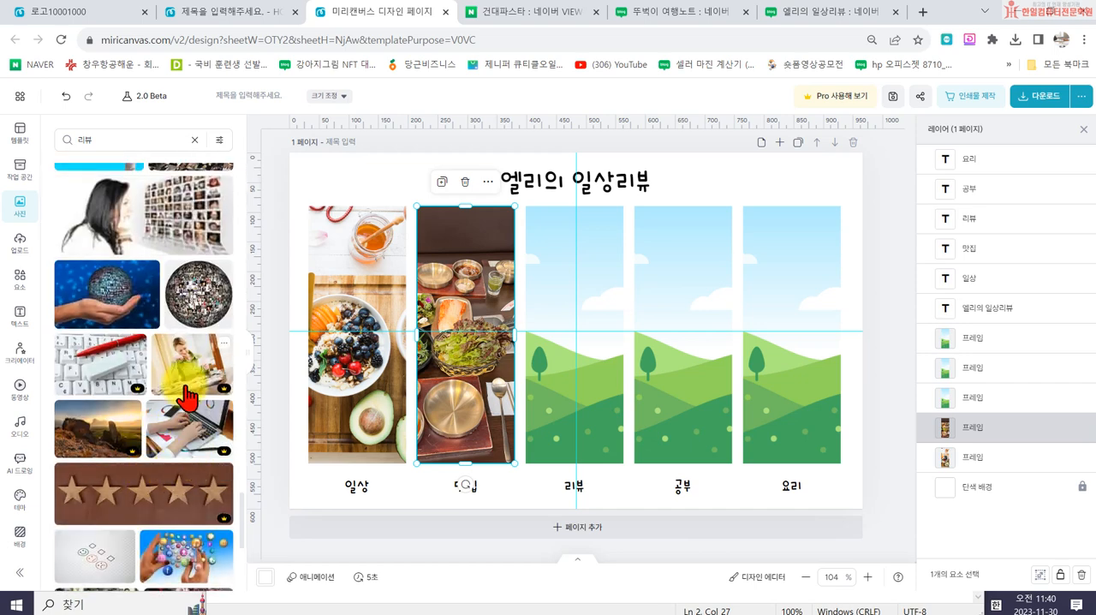
scroll(185, 398, down, 8)
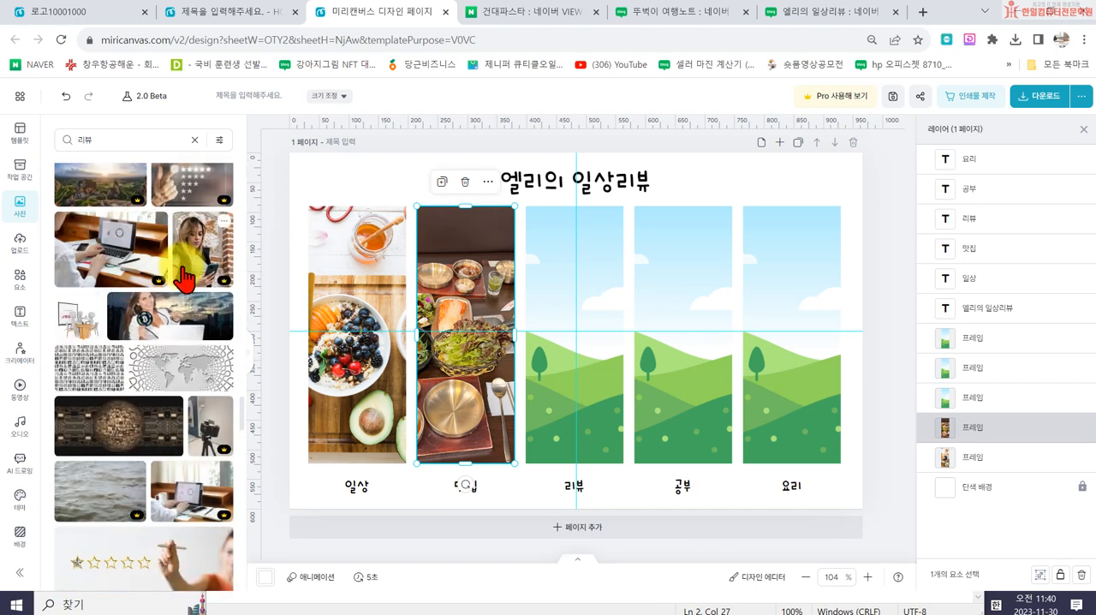
scroll(183, 273, down, 8)
scroll(200, 358, up, 3)
drag(117, 425, 548, 369)
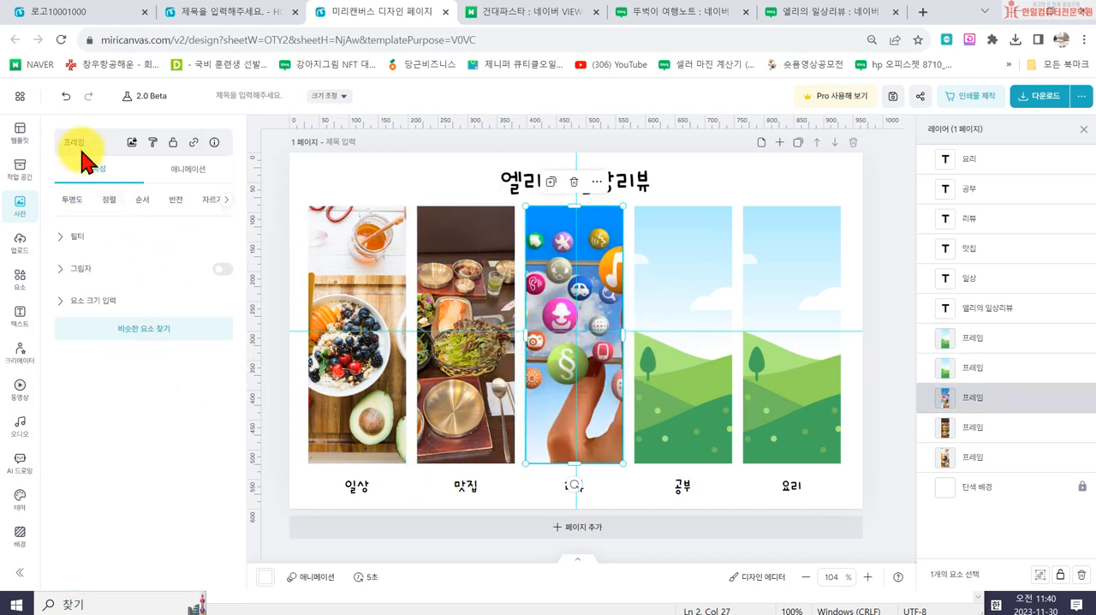
- Search the stock photos for 공부 and fill the fourth frame with the photo of hands writing in books
click(21, 205)
click(128, 139)
text(ㅋ)
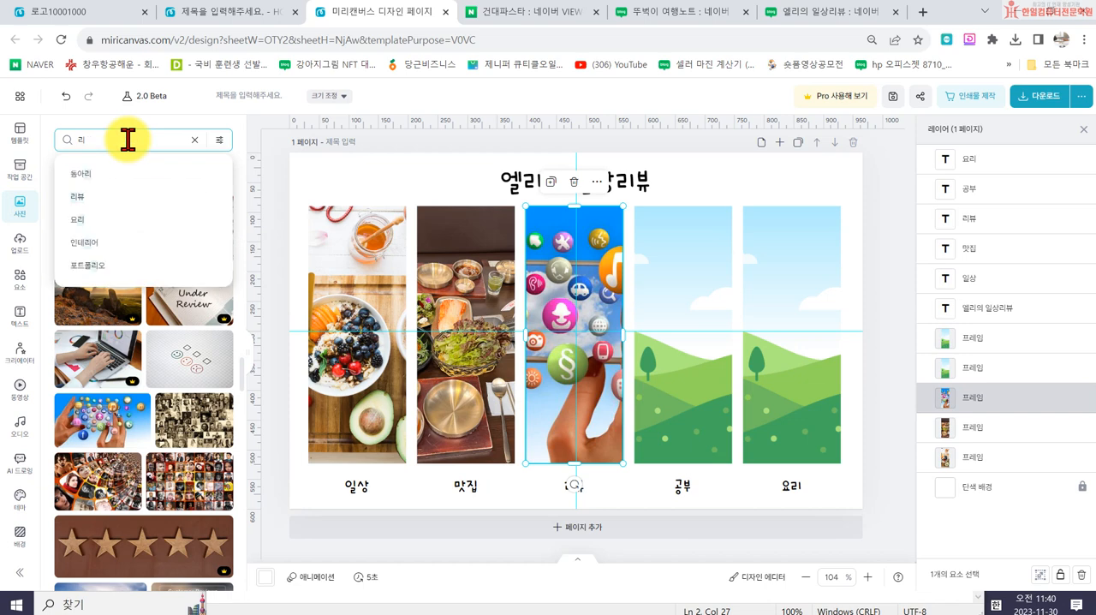
text(공부)
key(Return)
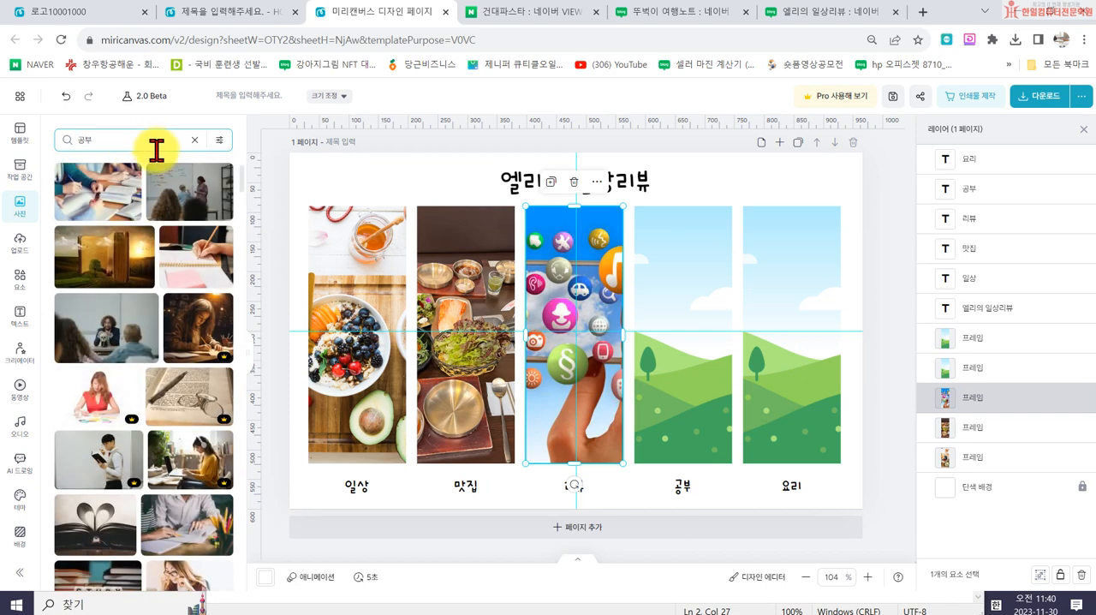
click(93, 205)
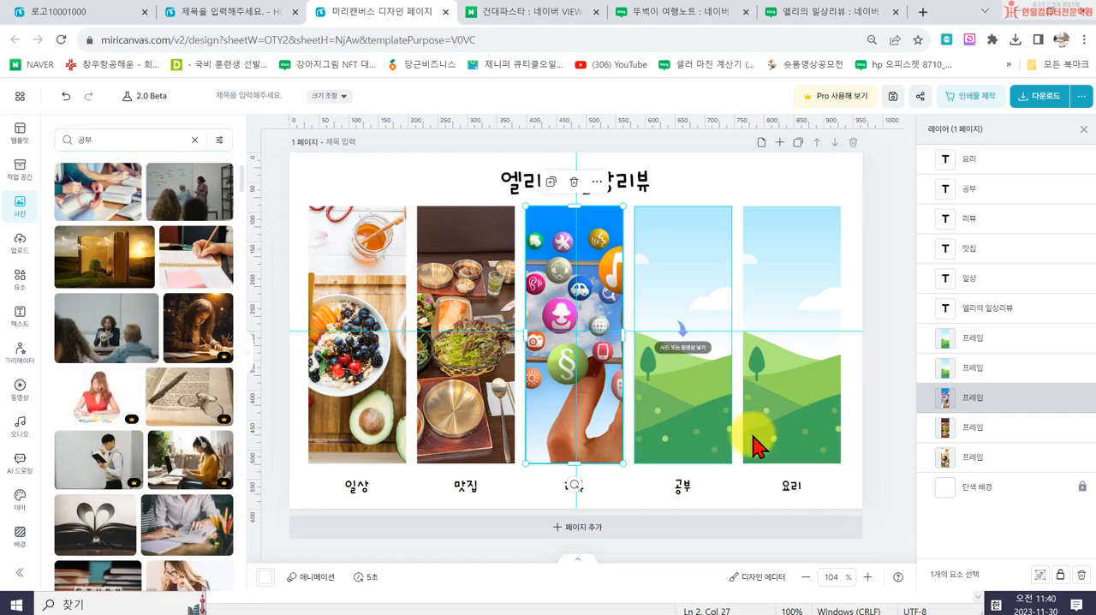
drag(611, 351, 683, 343)
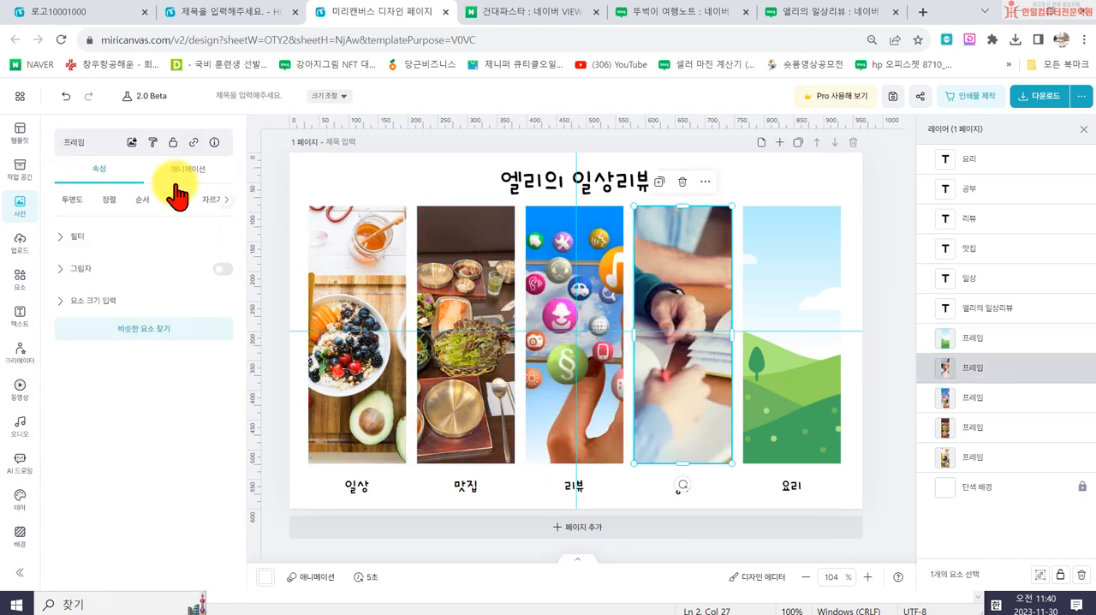
- Search the stock photos for 요리 and fill the fifth frame with the photo of carrots going into a pot
click(14, 204)
click(93, 143)
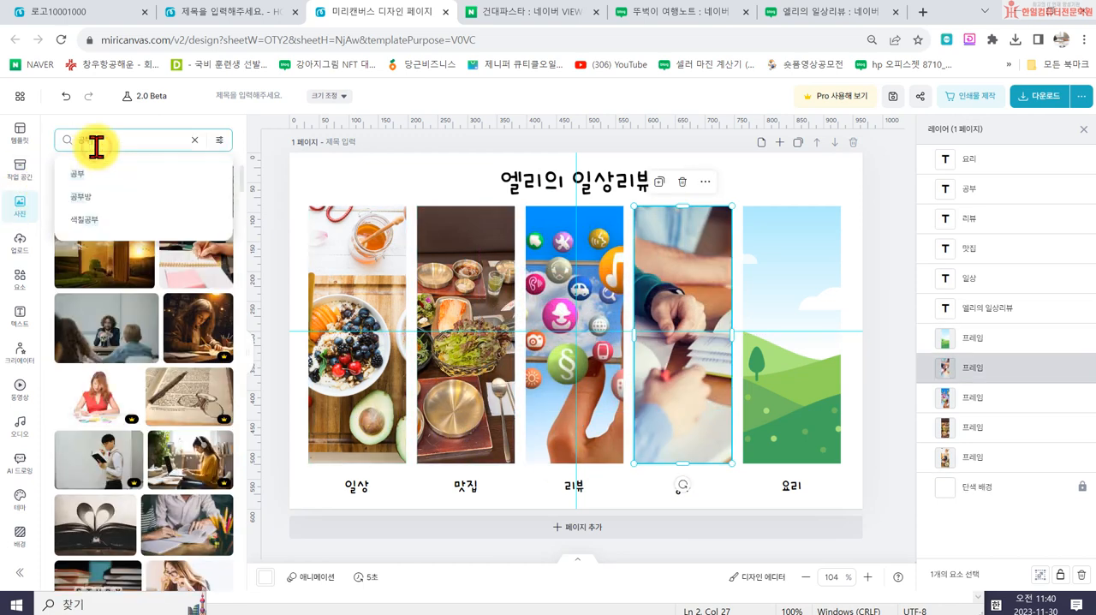
text(요리)
key(Return)
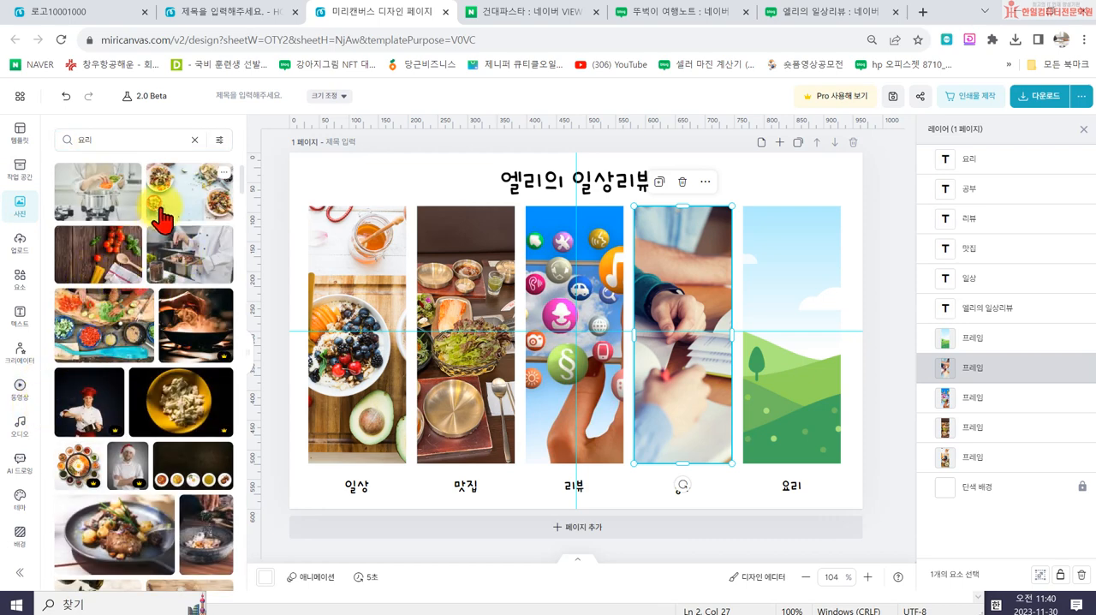
drag(112, 221, 792, 358)
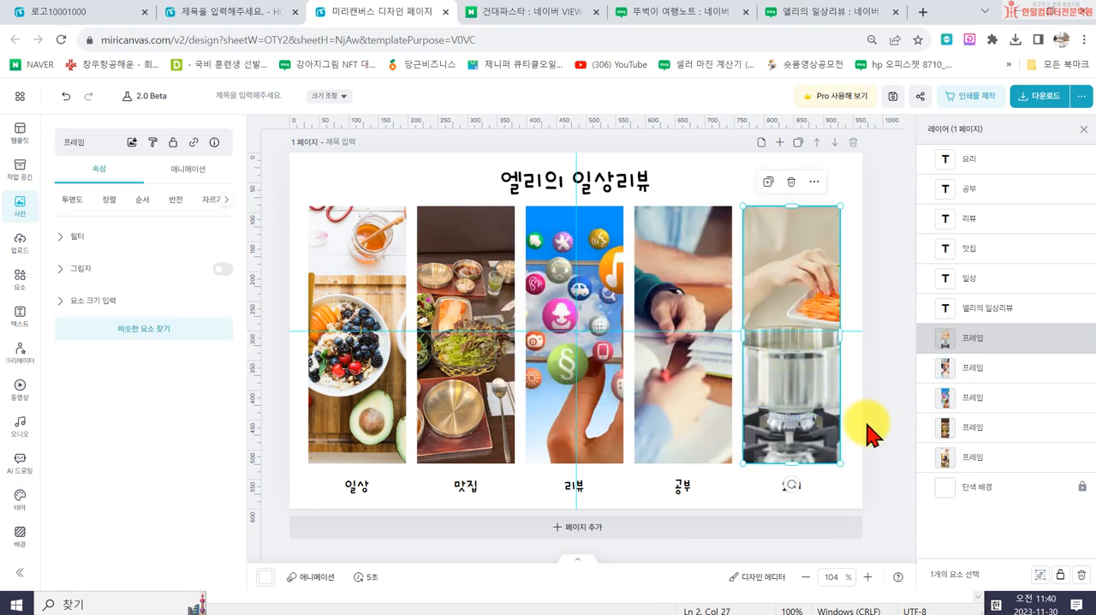
- Download the finished 966 x 600 px title design as a high-resolution PNG
click(868, 435)
click(1038, 96)
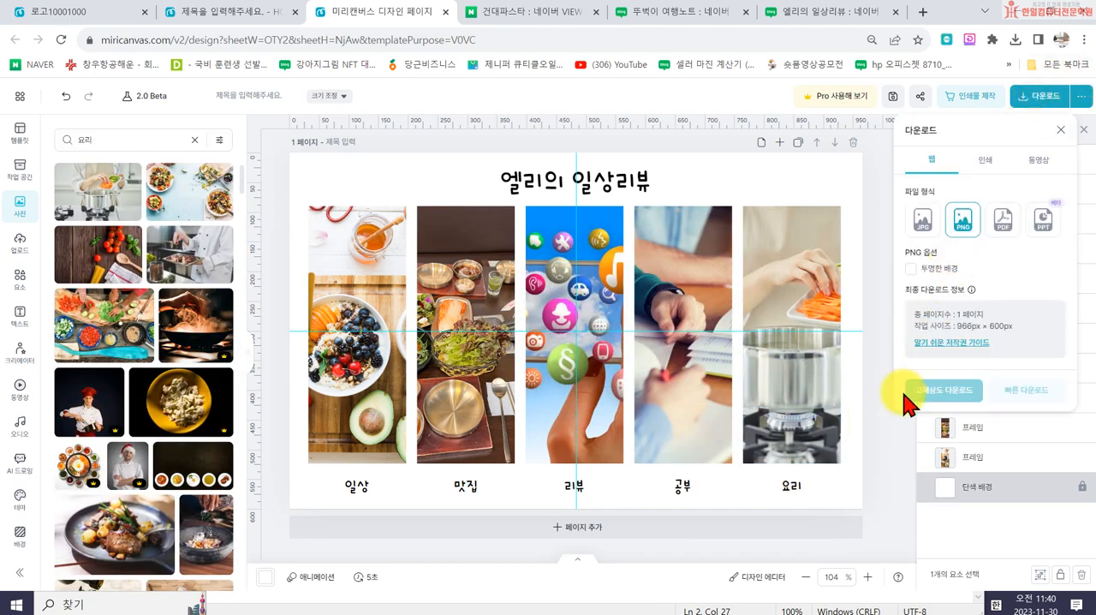
click(952, 389)
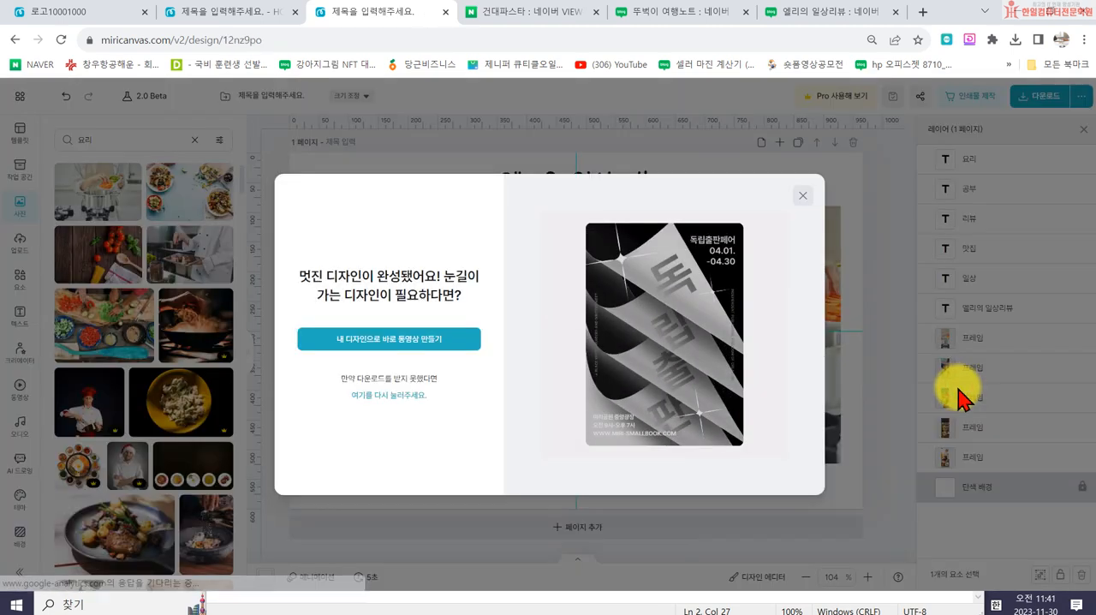
- Save the downloaded PNG as 타이틀966600 in the 10회차 엘리블로그 folder and dismiss the download notice
scroll(262, 239, down, 3)
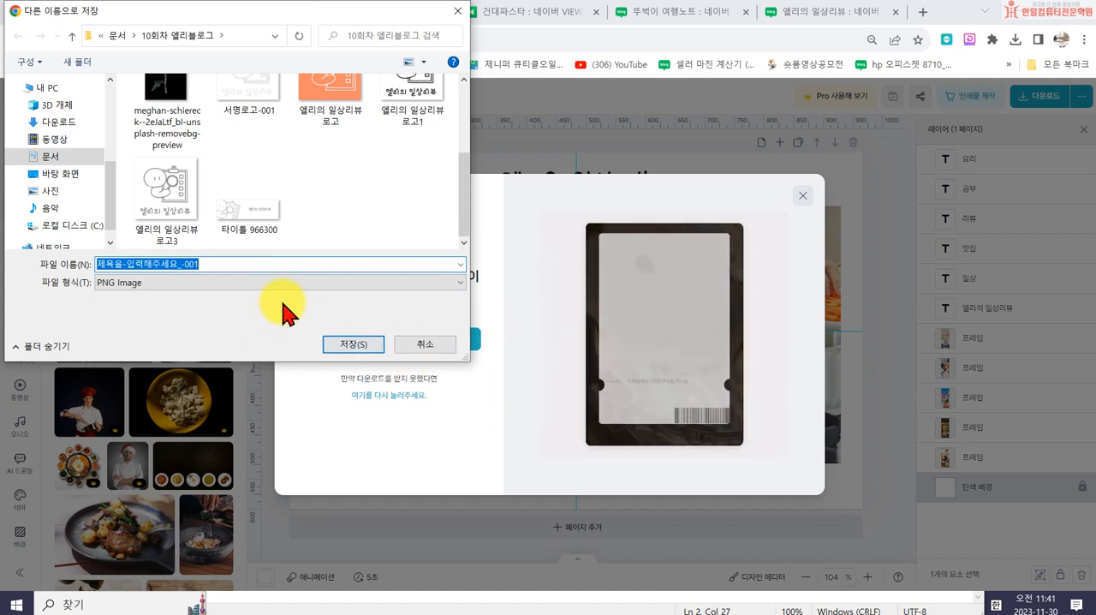
key(BackSpace)
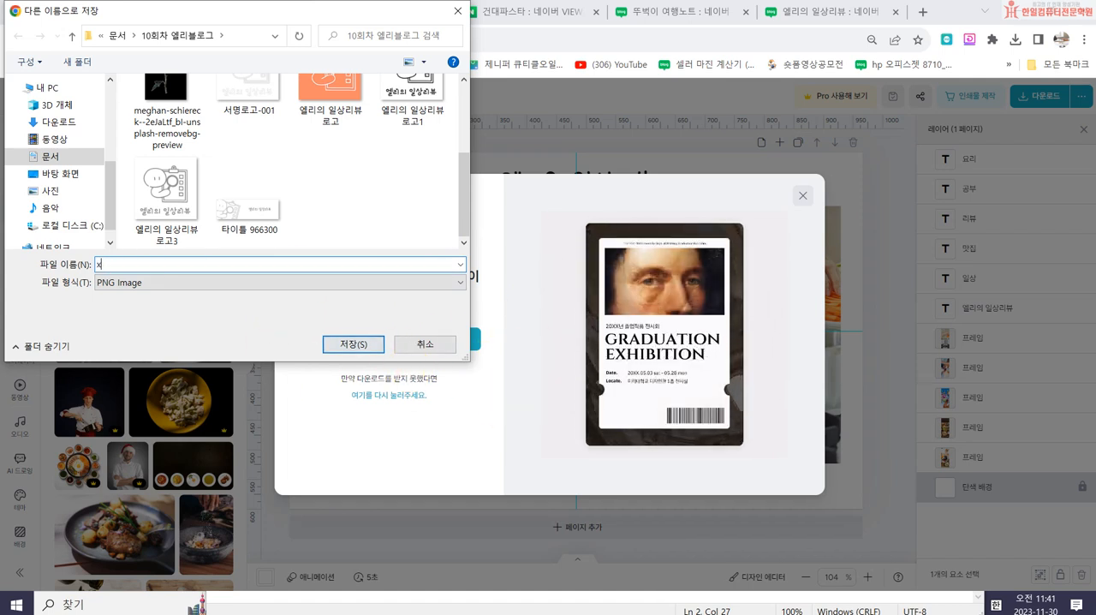
key(BackSpace)
text(타이틀)
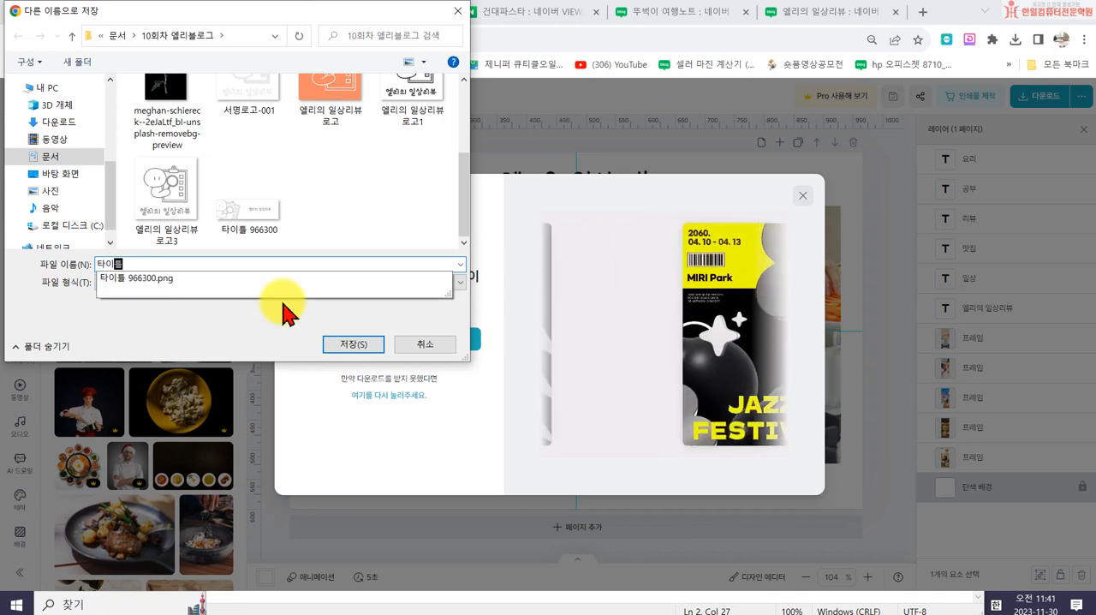
text(966600)
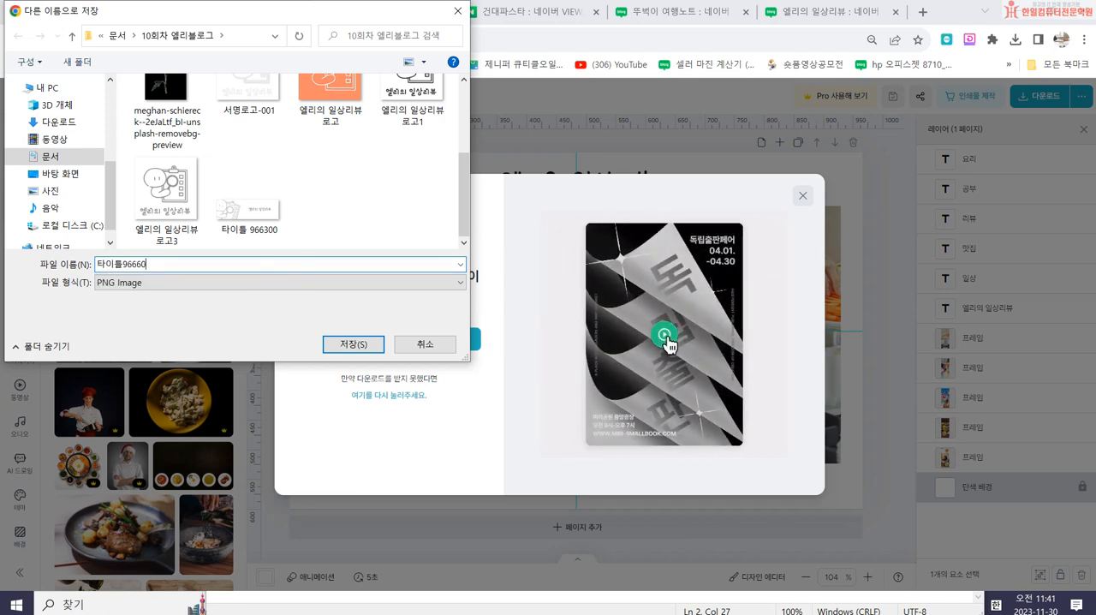
click(353, 345)
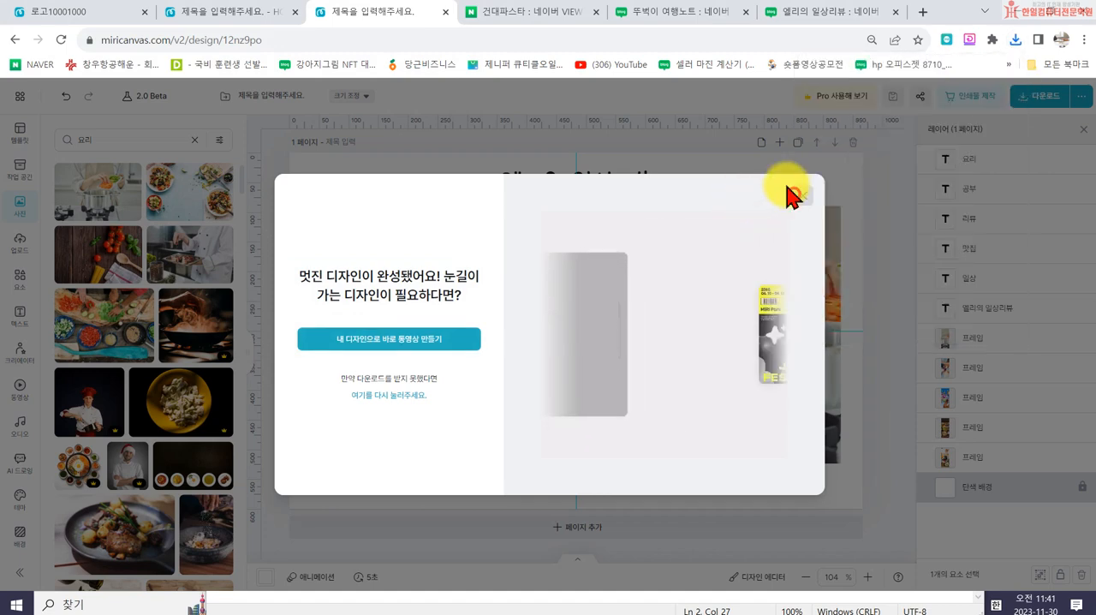
click(796, 196)
- Switch to the NAVER blog and upload 타이틀966600.png as its title image in the detailed design settings (세부 디자인 설정)
click(796, 14)
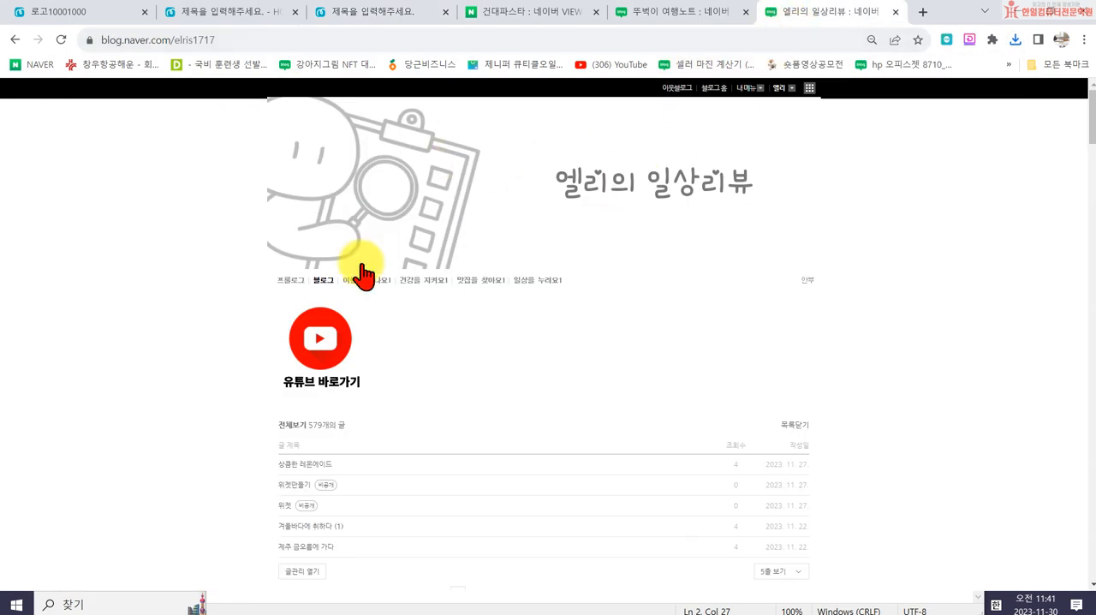
click(745, 88)
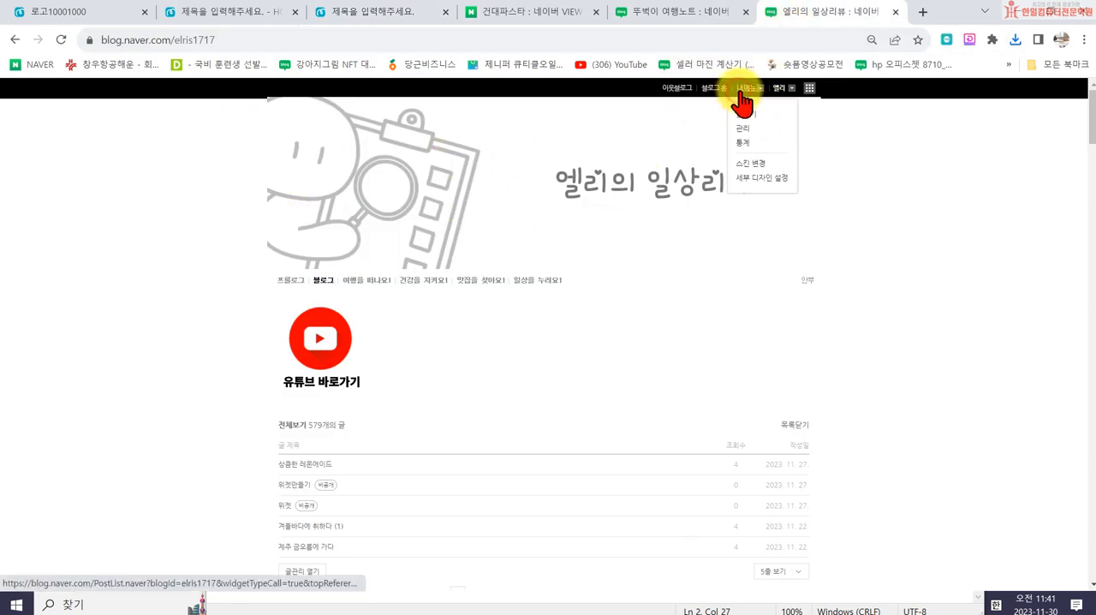
click(755, 178)
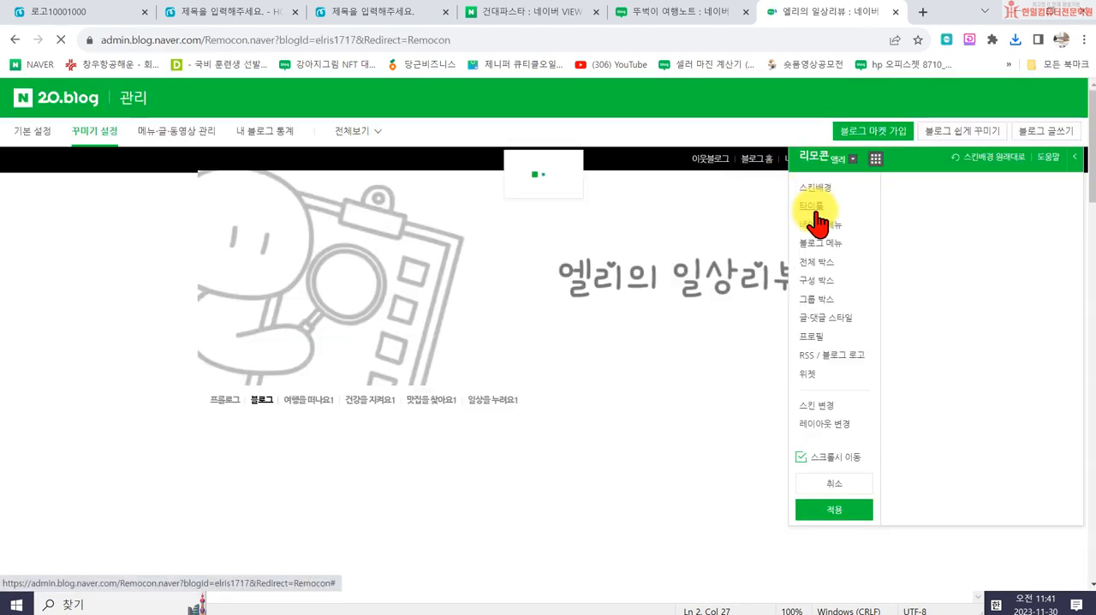
click(813, 209)
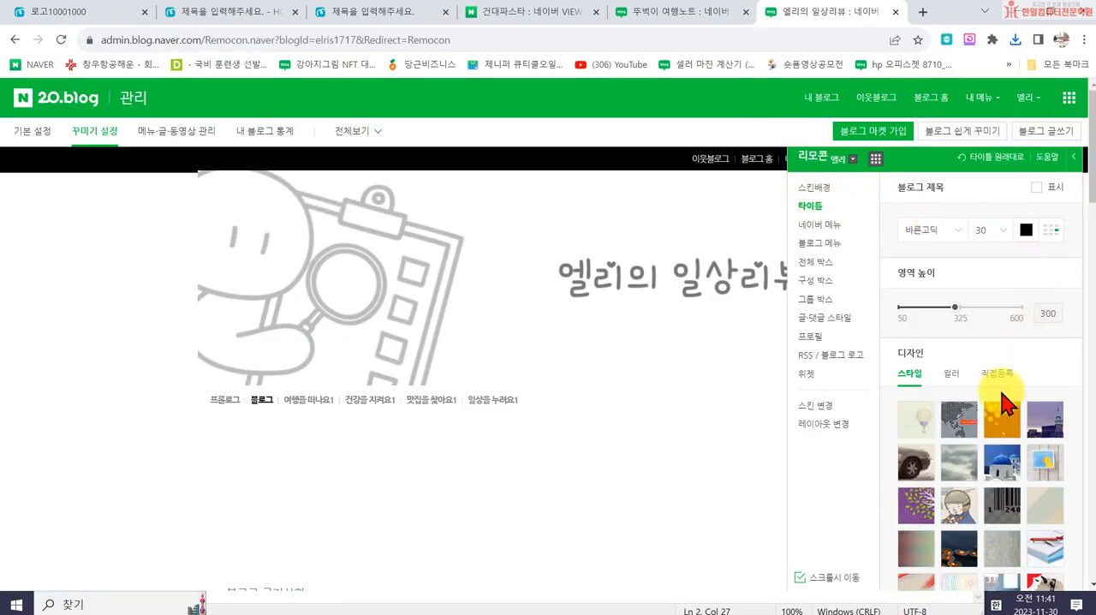
click(996, 377)
click(1024, 415)
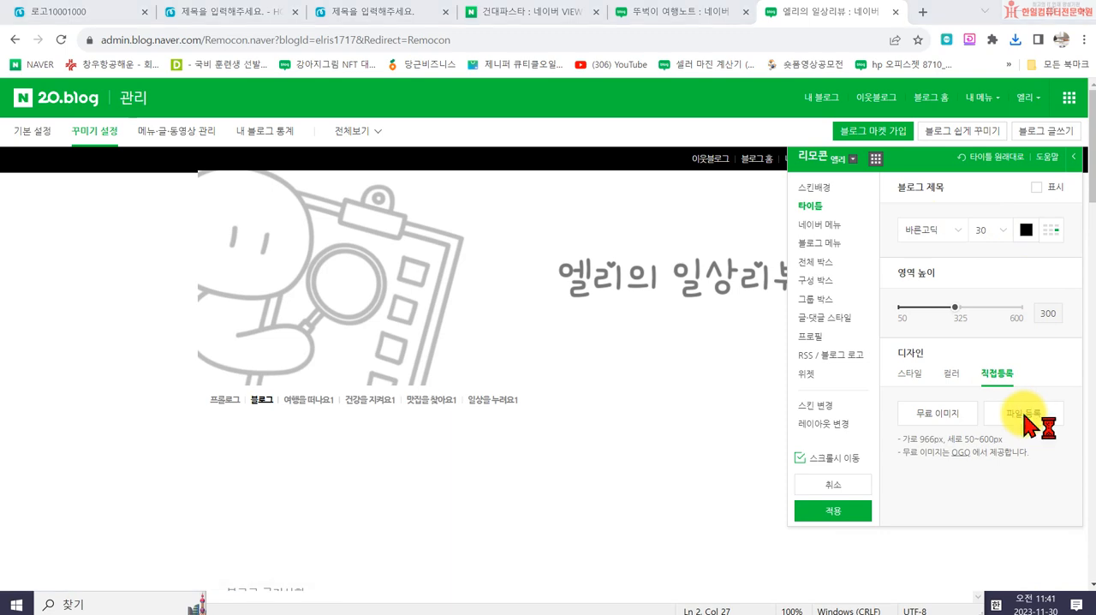
scroll(377, 223, down, 3)
double_click(342, 276)
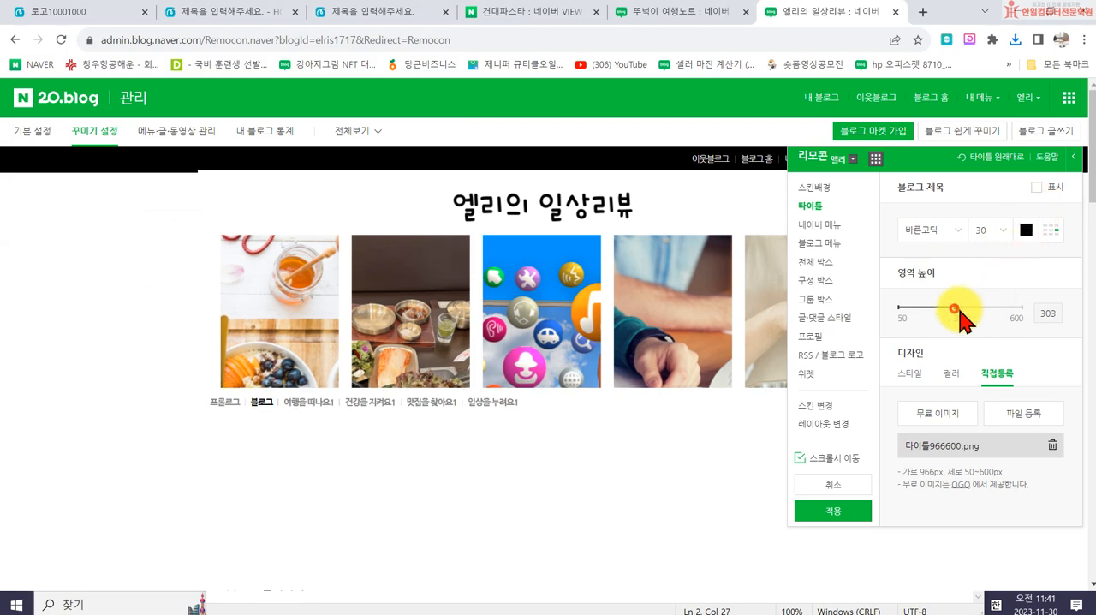
- Set the title area height to 600, apply the design to the blog and check the page
drag(958, 307, 1036, 308)
click(849, 512)
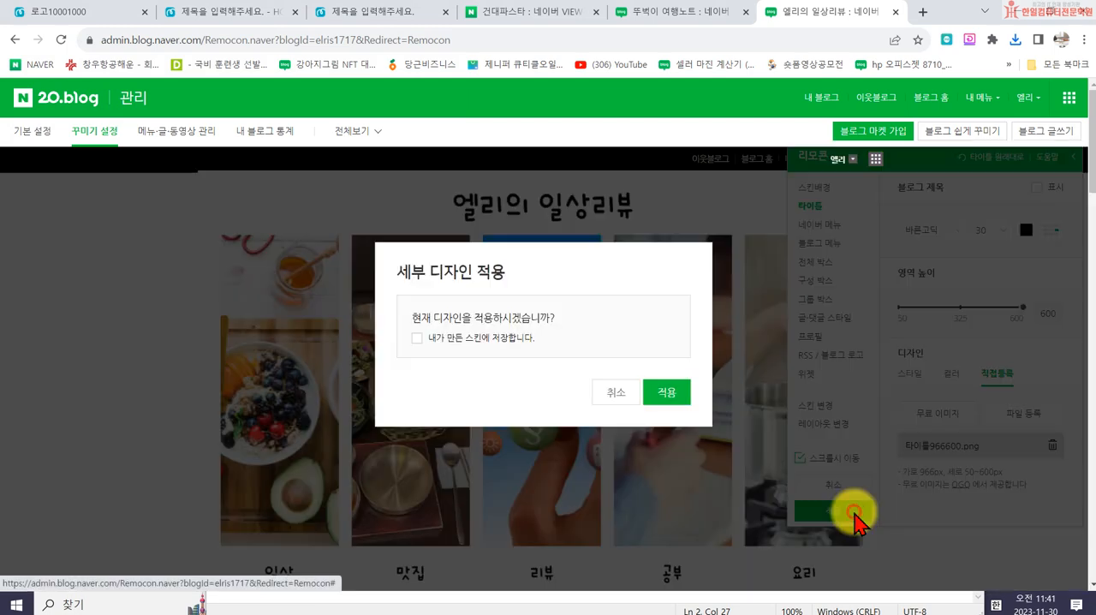
click(672, 396)
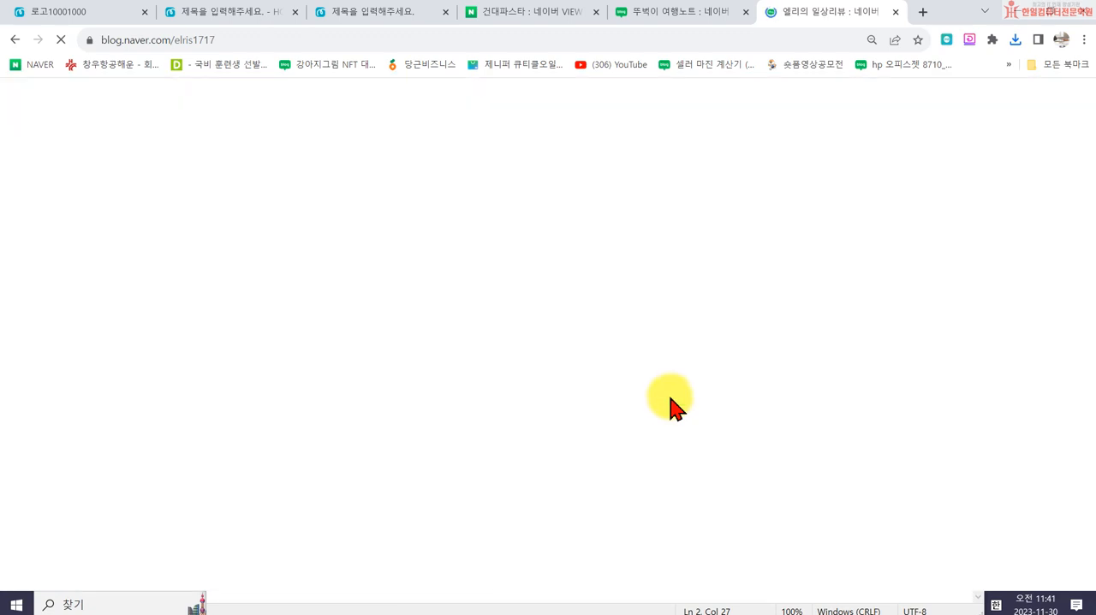
scroll(931, 398, down, 3)
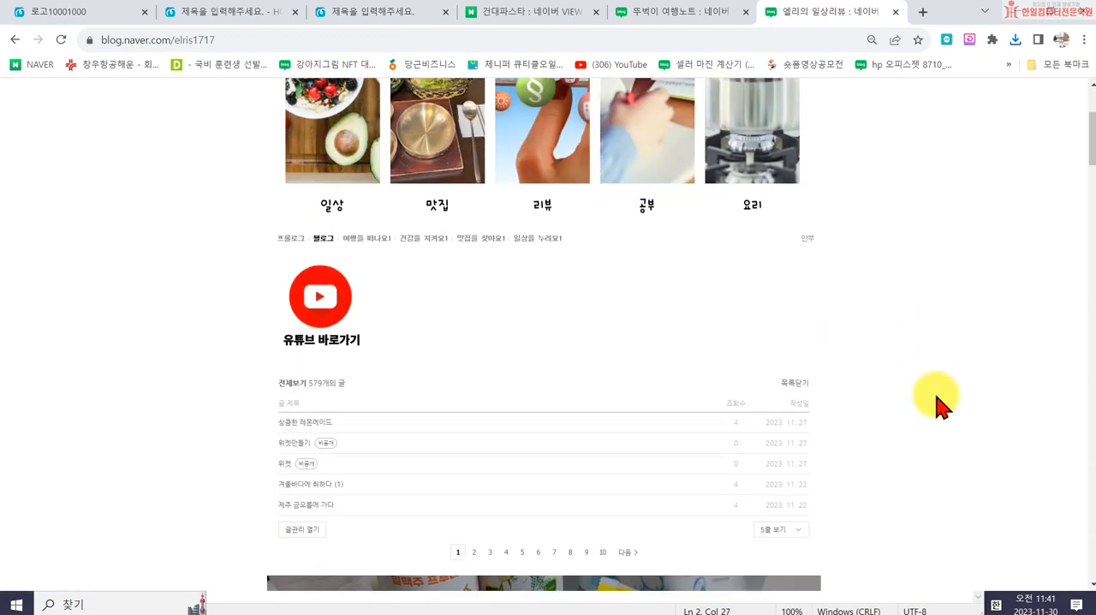
scroll(936, 397, up, 3)
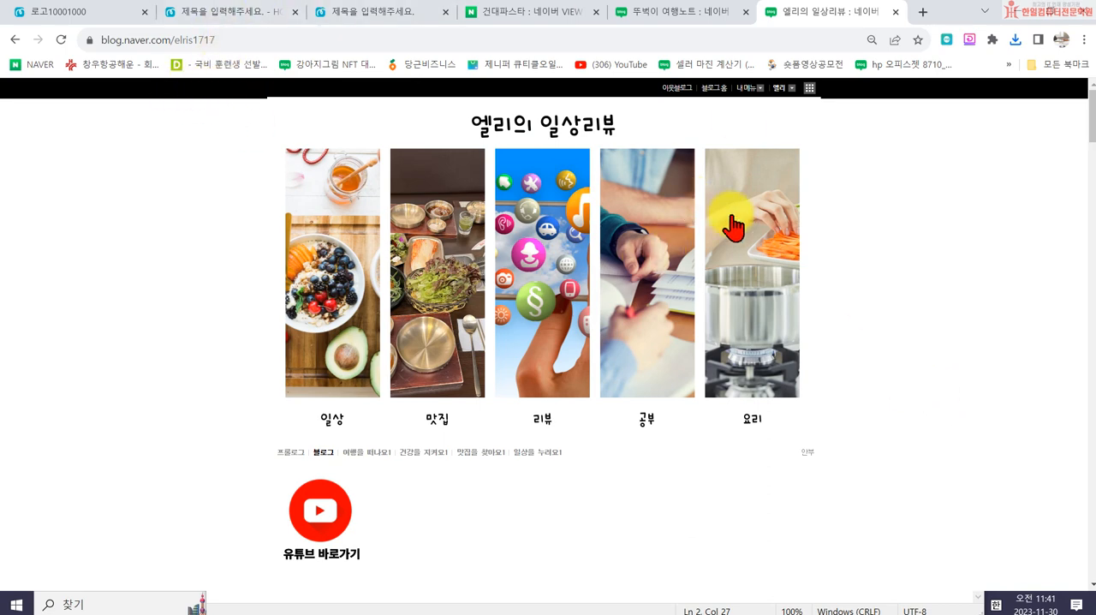
- Reopen the detailed design settings and set the skin background (스킨배경) colour to white, #FFFFFF
click(748, 88)
click(761, 178)
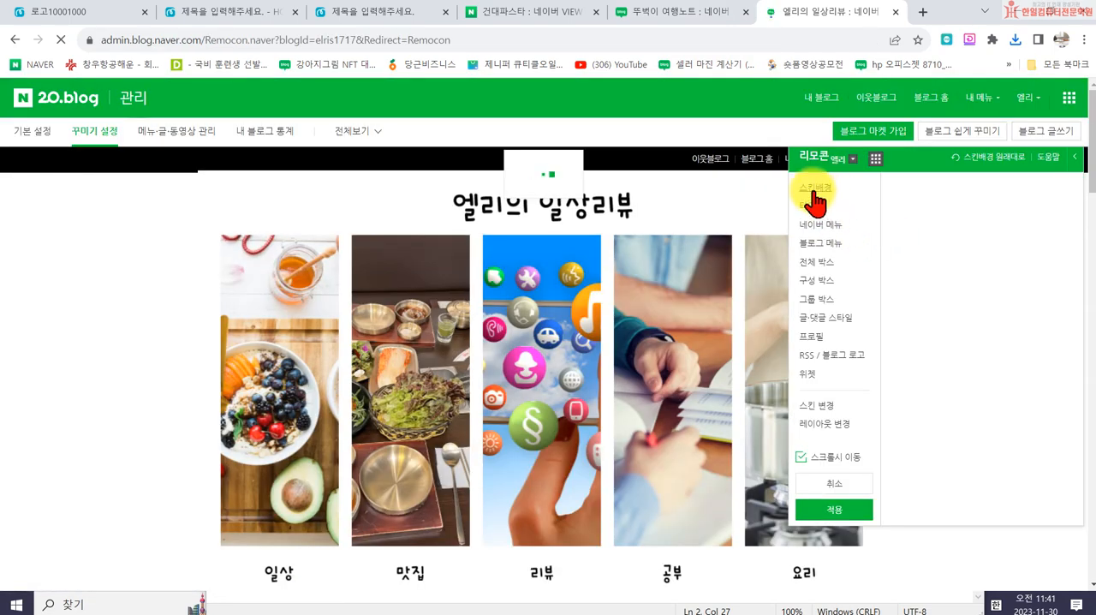
click(952, 207)
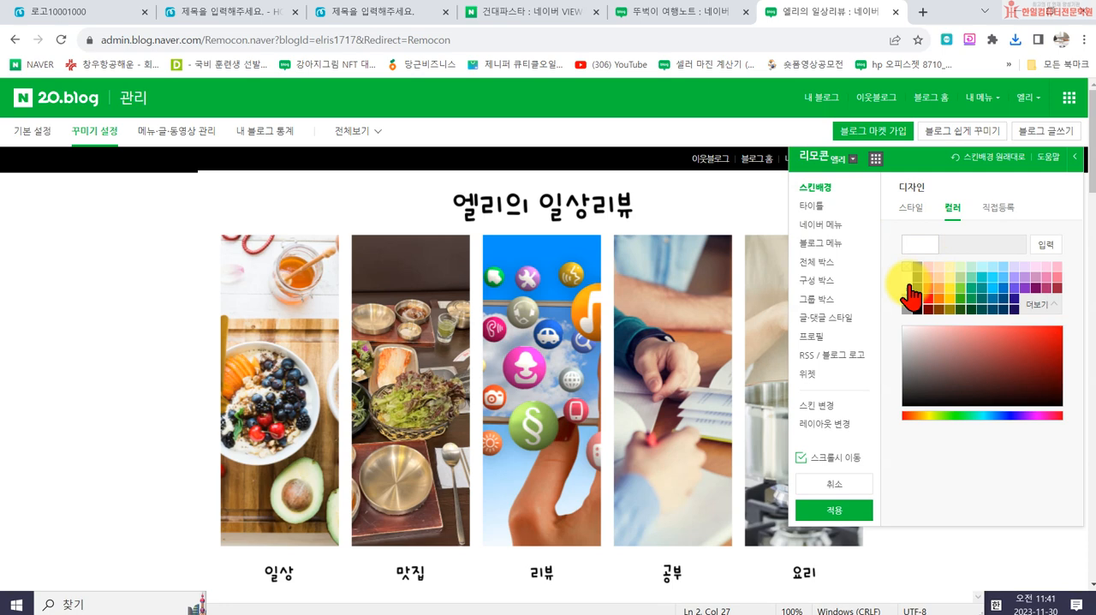
click(905, 275)
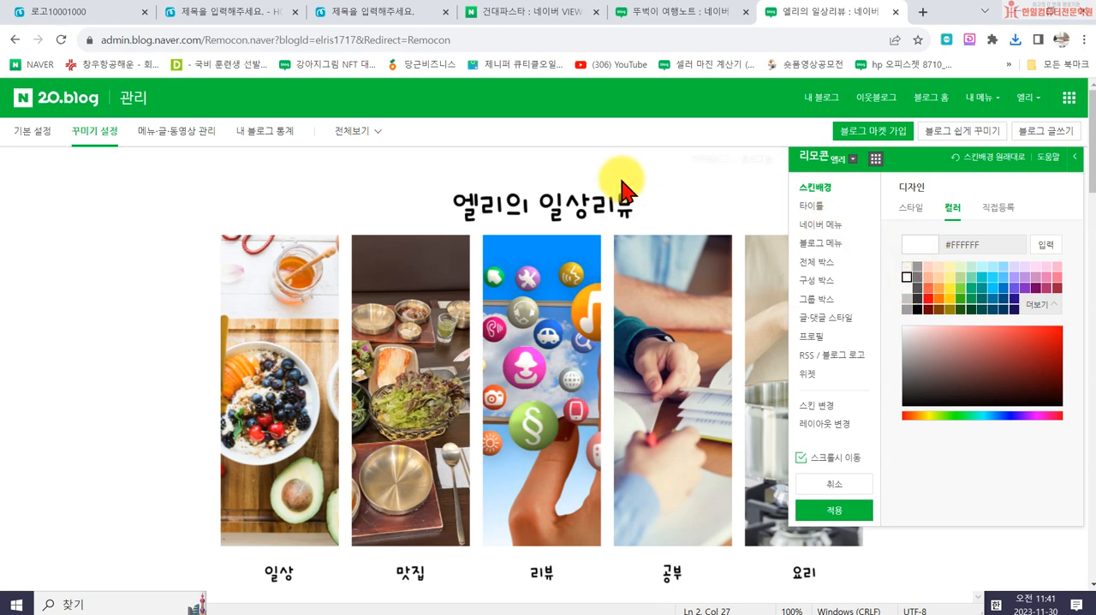
- Try several NAVER menu (네이버 메뉴) designs and choose the second one, with black text and grey icons
click(808, 224)
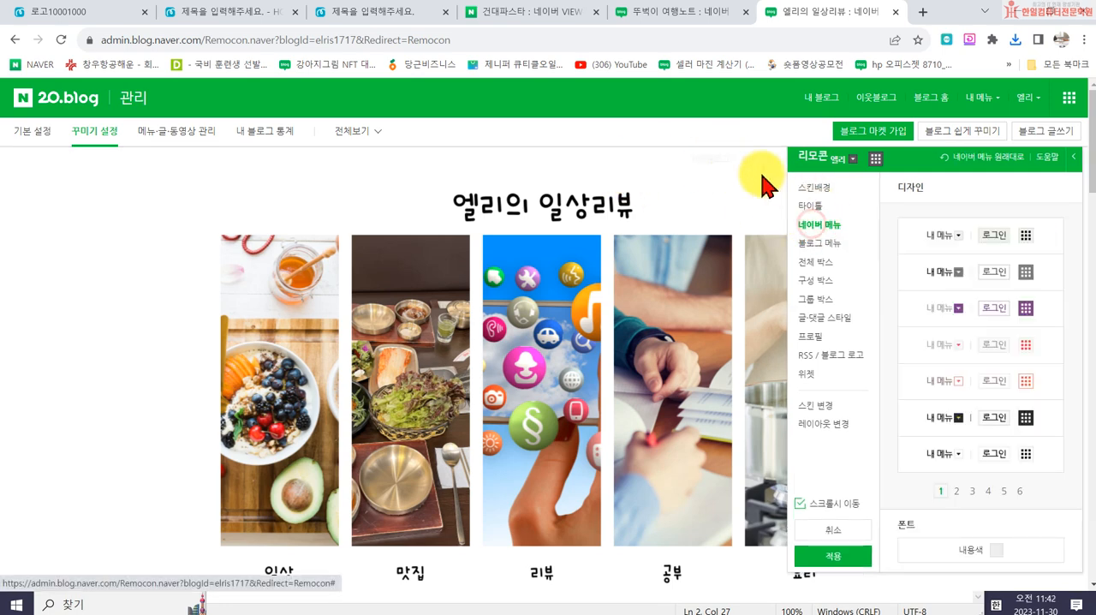
click(932, 249)
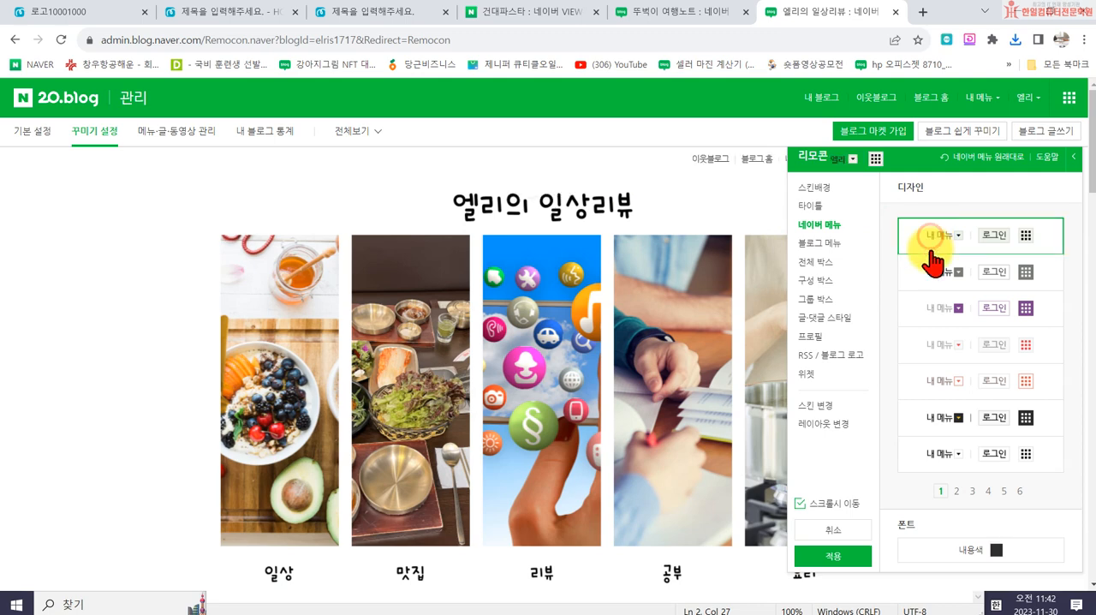
click(939, 274)
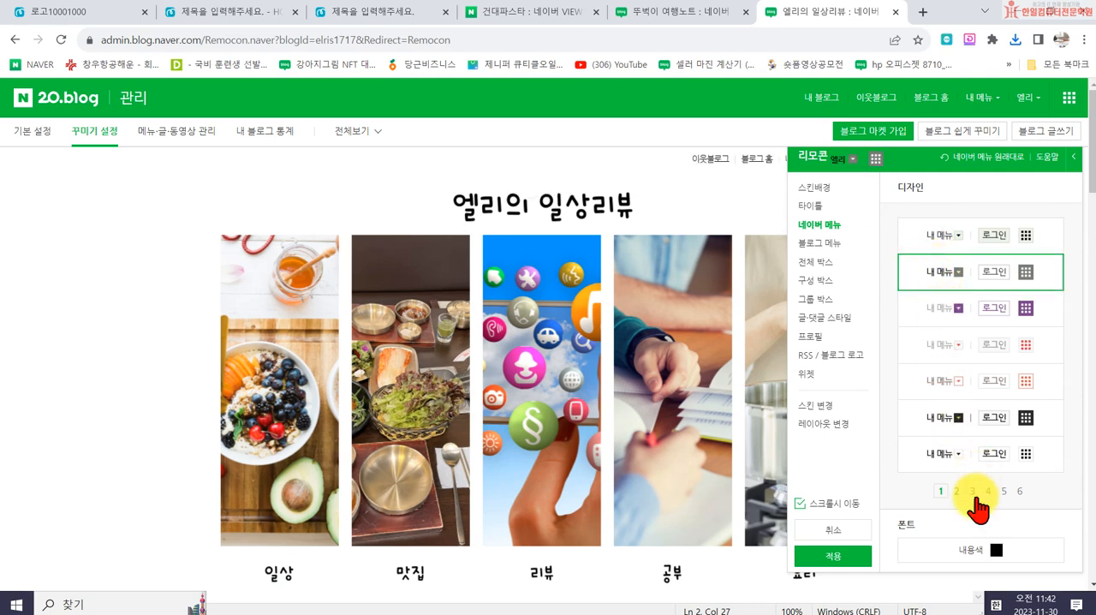
click(938, 345)
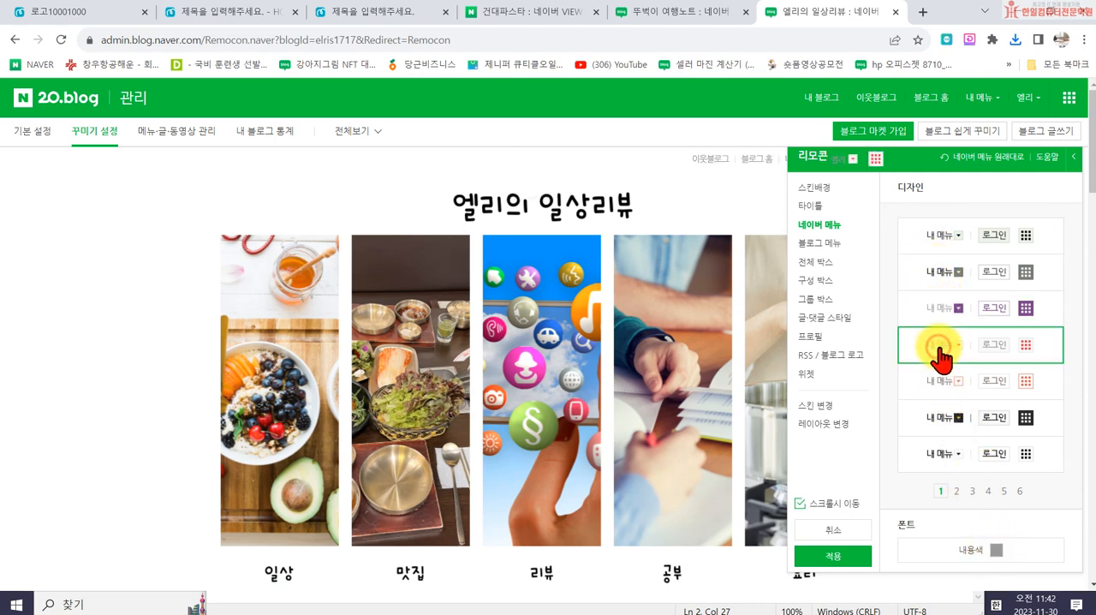
click(931, 276)
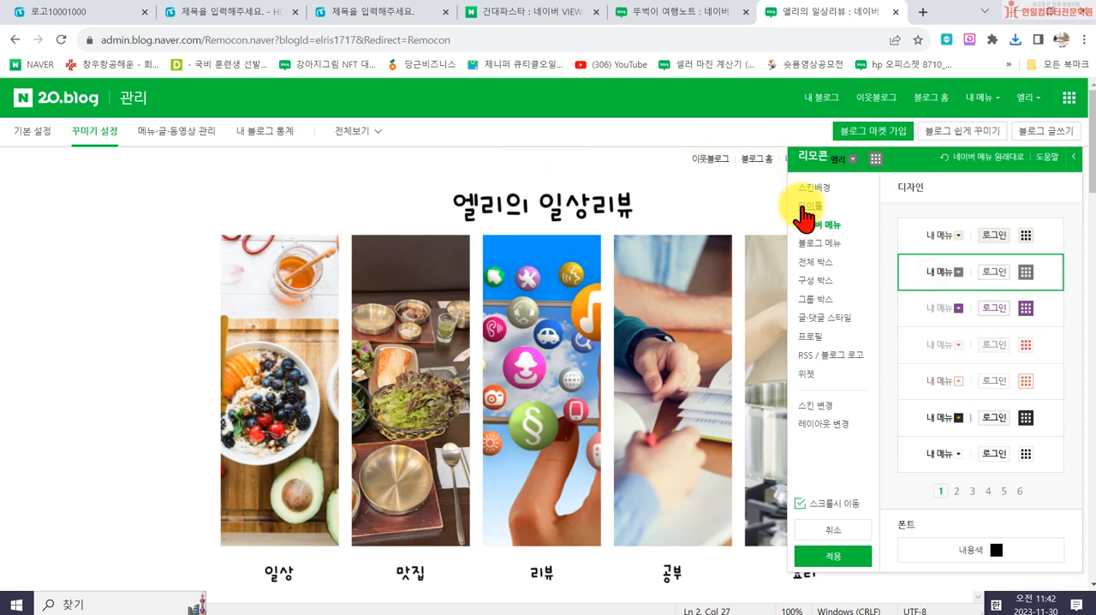
- Set the blog menu (블로그 메뉴) font colours to #C2C2C2 for the basic colour and #15D0CA for the highlight colour
scroll(444, 479, down, 2)
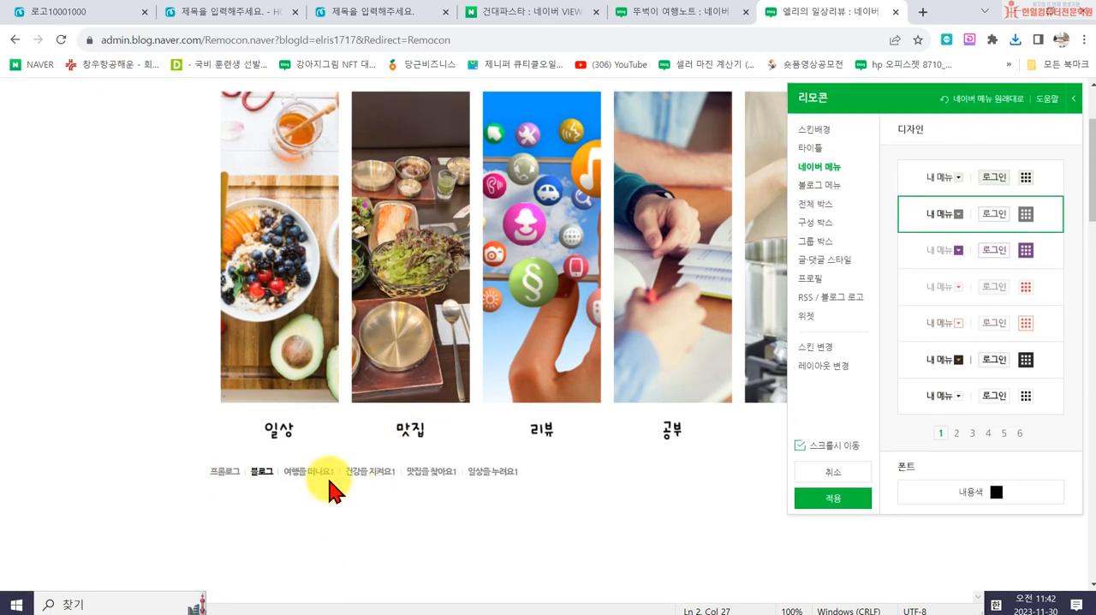
click(808, 189)
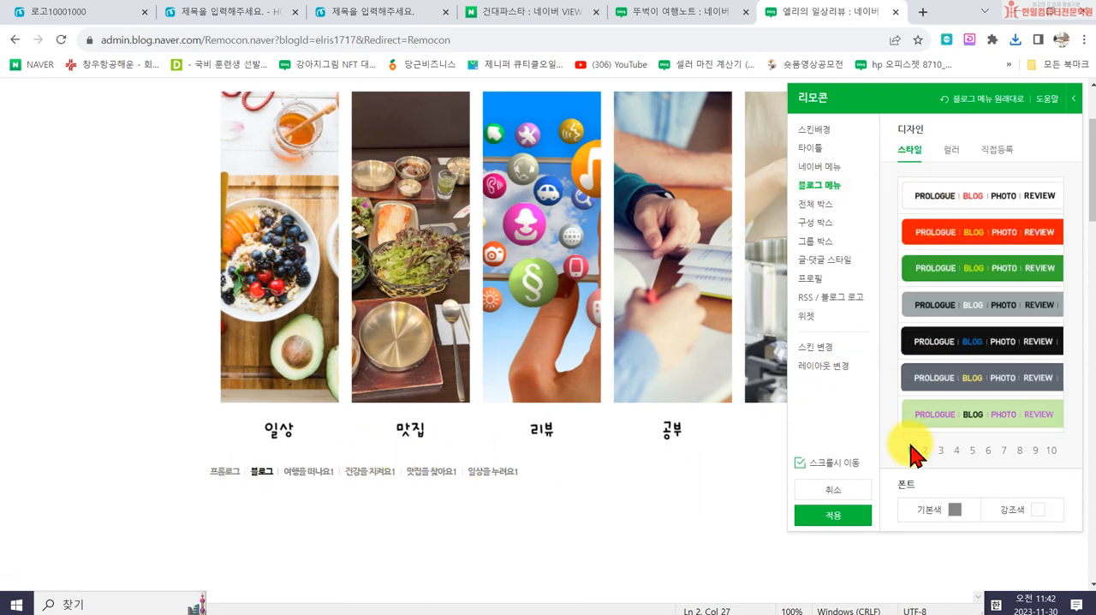
click(954, 514)
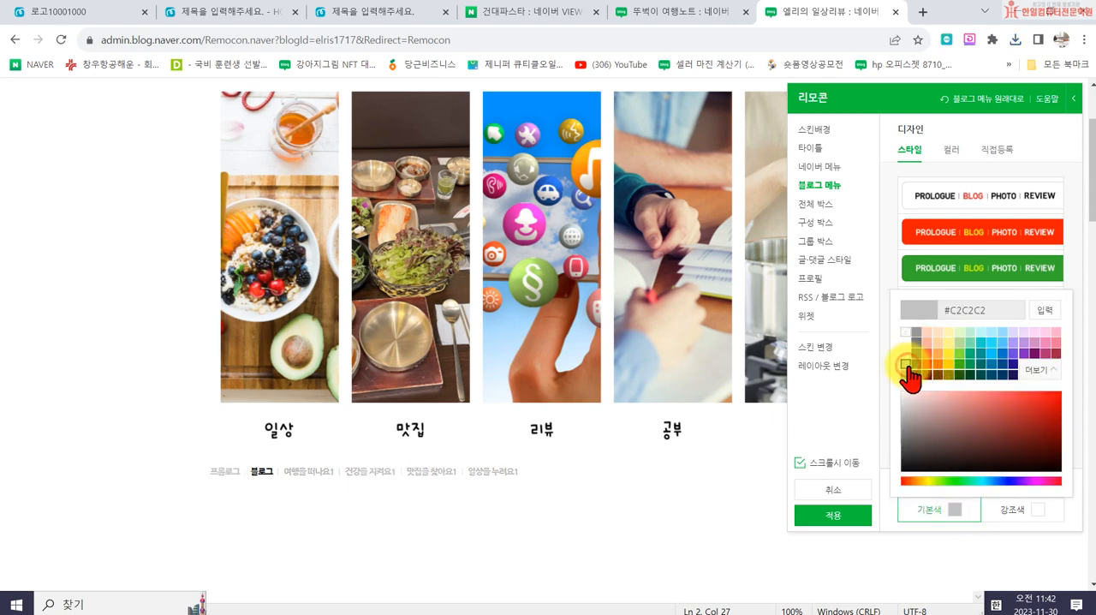
click(1022, 512)
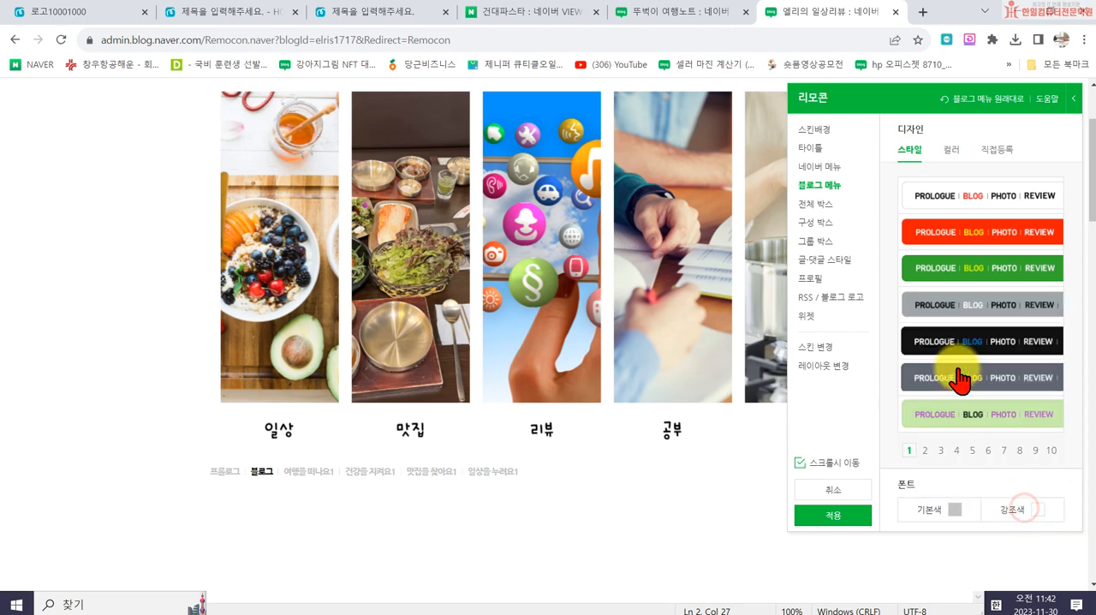
click(1027, 511)
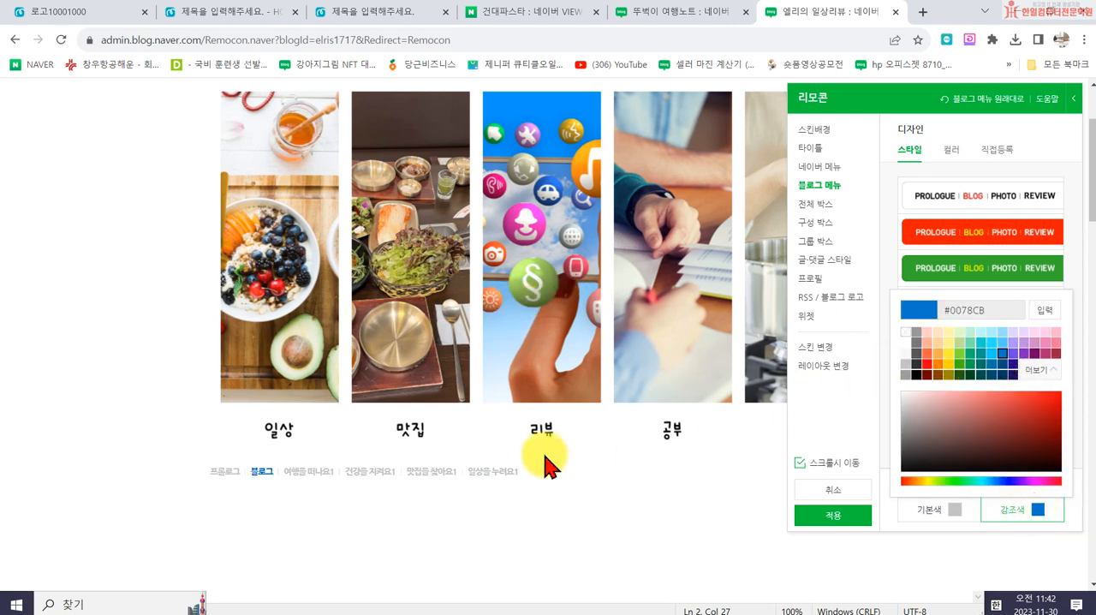
click(981, 343)
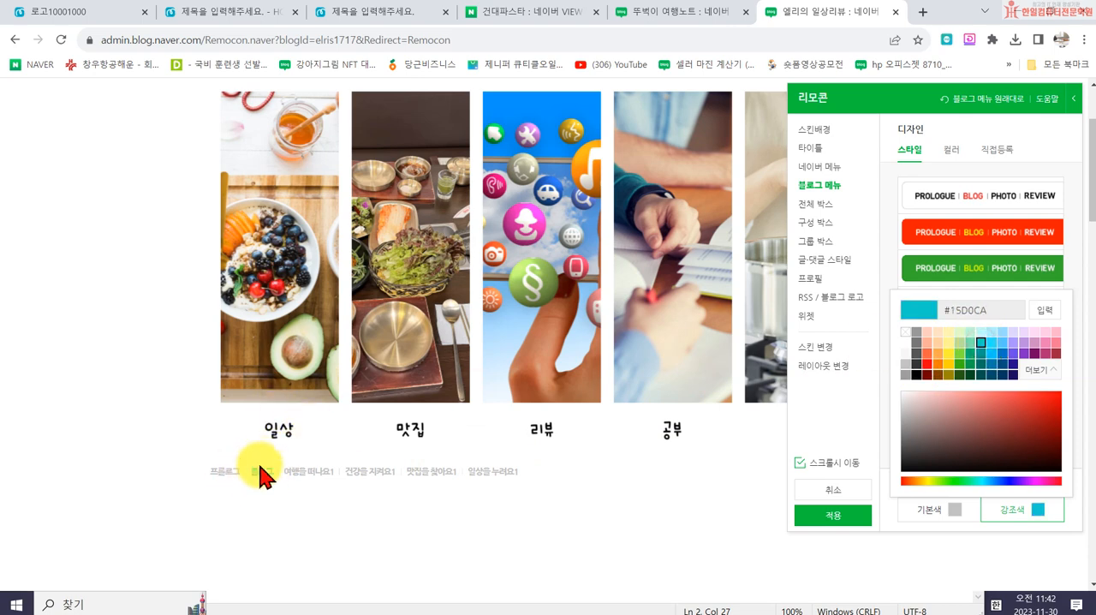
- Choose the transparent style with grey-brown CATEGORY text for the component boxes (구성 박스) and check the category area's preview
click(809, 206)
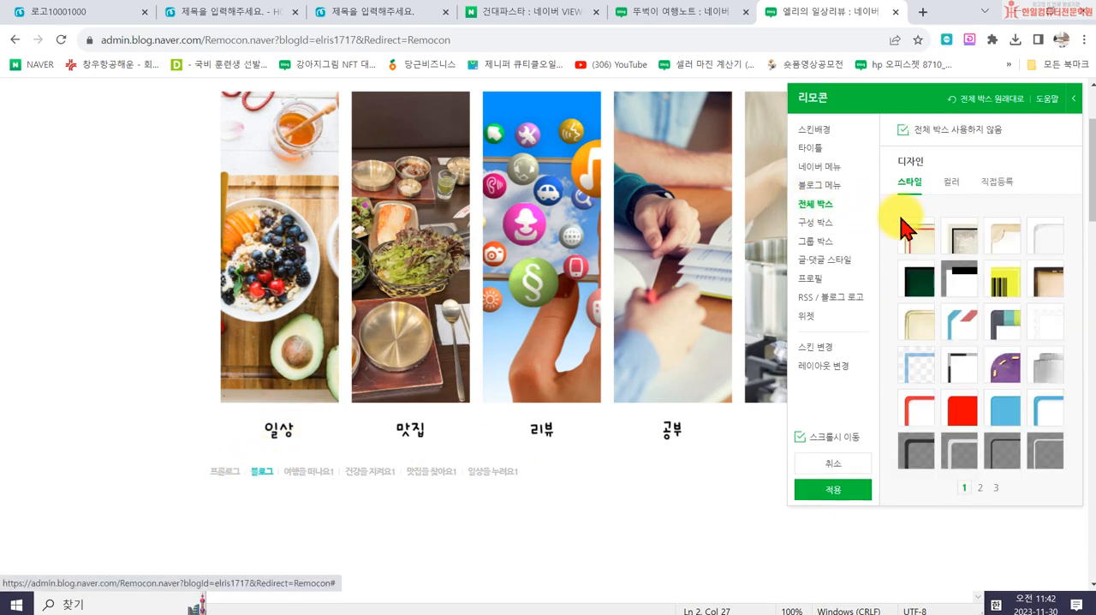
click(826, 223)
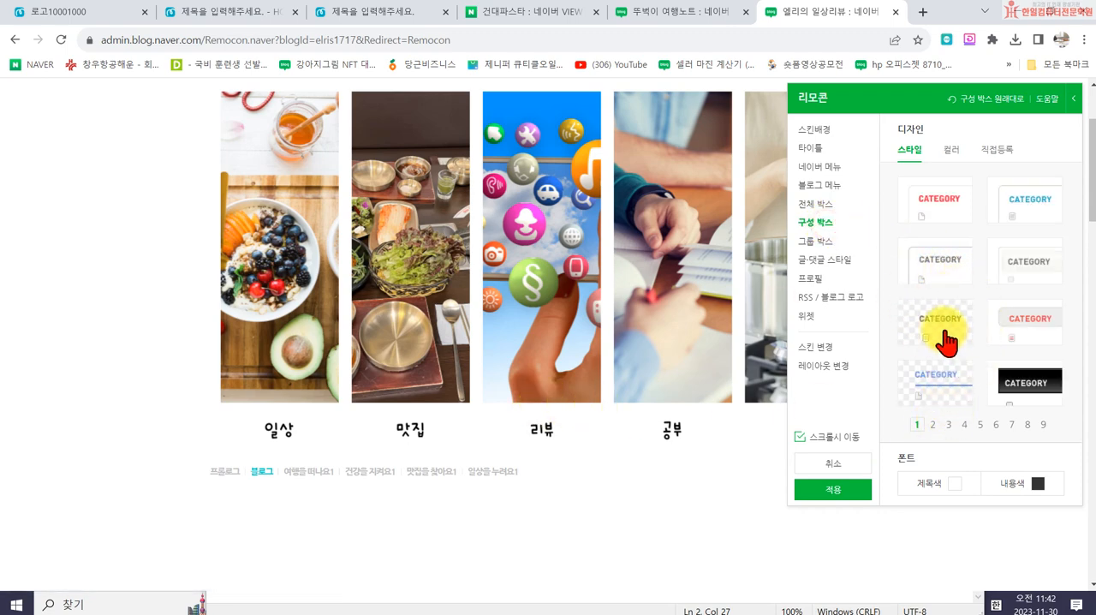
scroll(908, 351, down, 2)
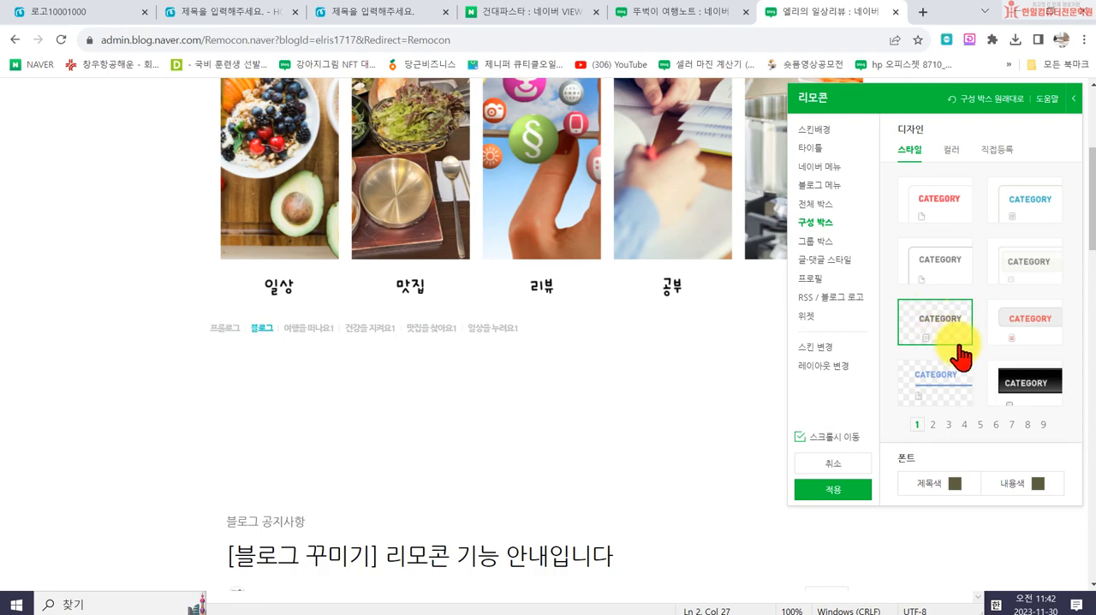
scroll(631, 470, down, 15)
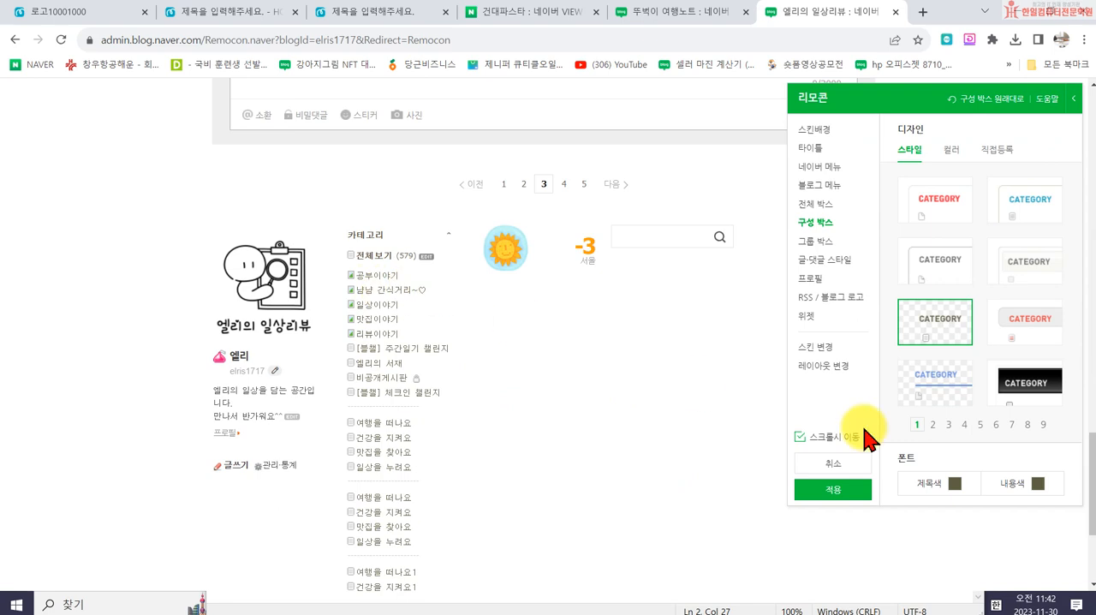
- Set the component box (구성 박스) font colours to blue for the title and #333333 for the content
click(945, 481)
click(1002, 326)
click(1032, 485)
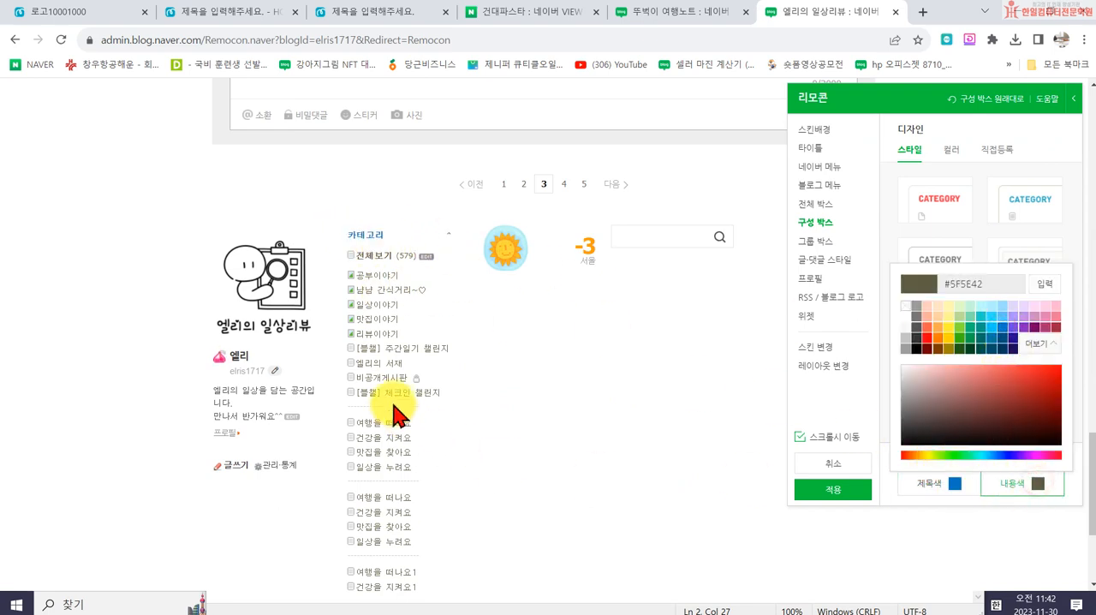
click(959, 317)
click(921, 333)
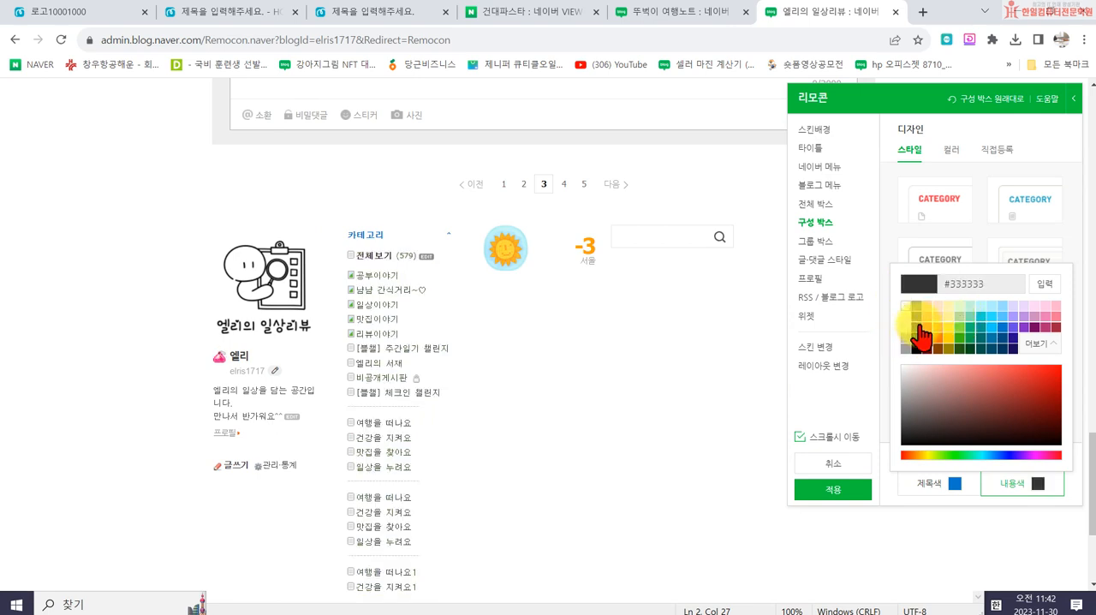
- Try #FFCDC0 as the group box (그룹 박스) colour, and settle on no fill colour
click(815, 241)
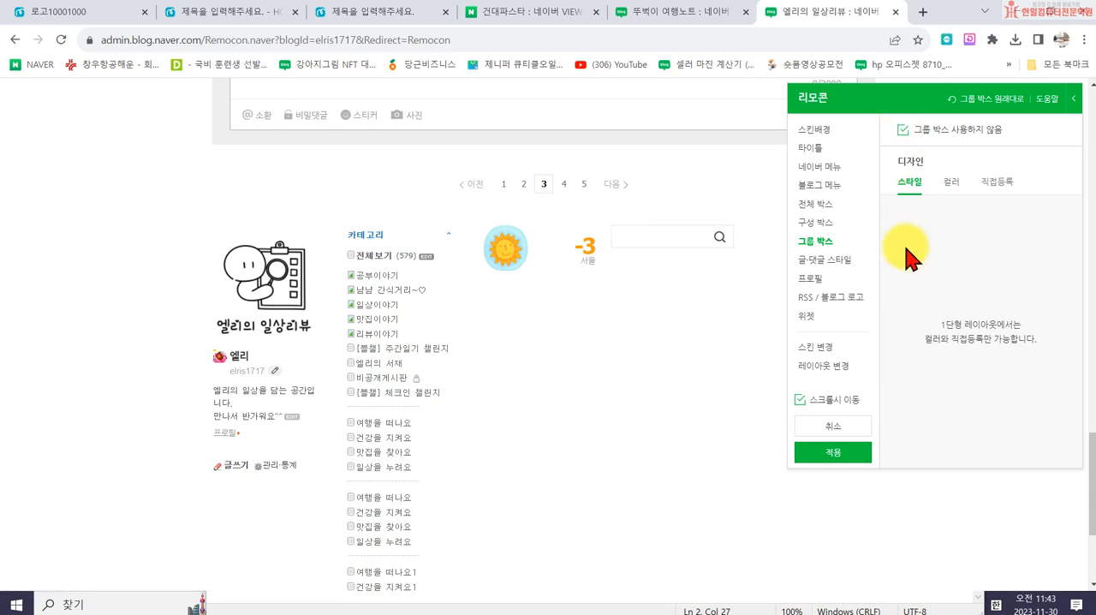
click(950, 182)
click(927, 243)
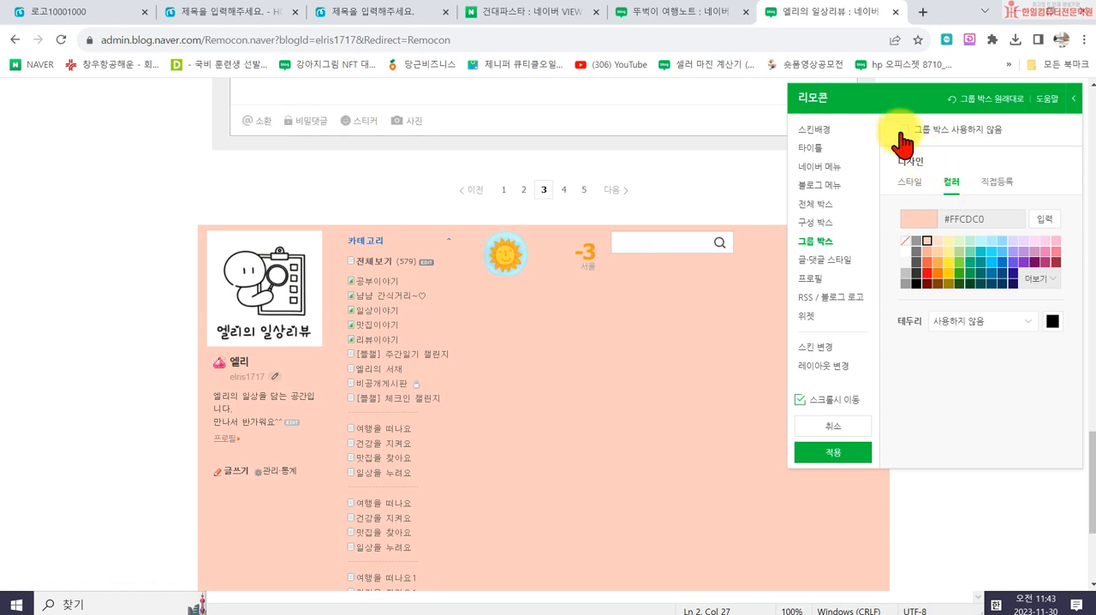
click(906, 242)
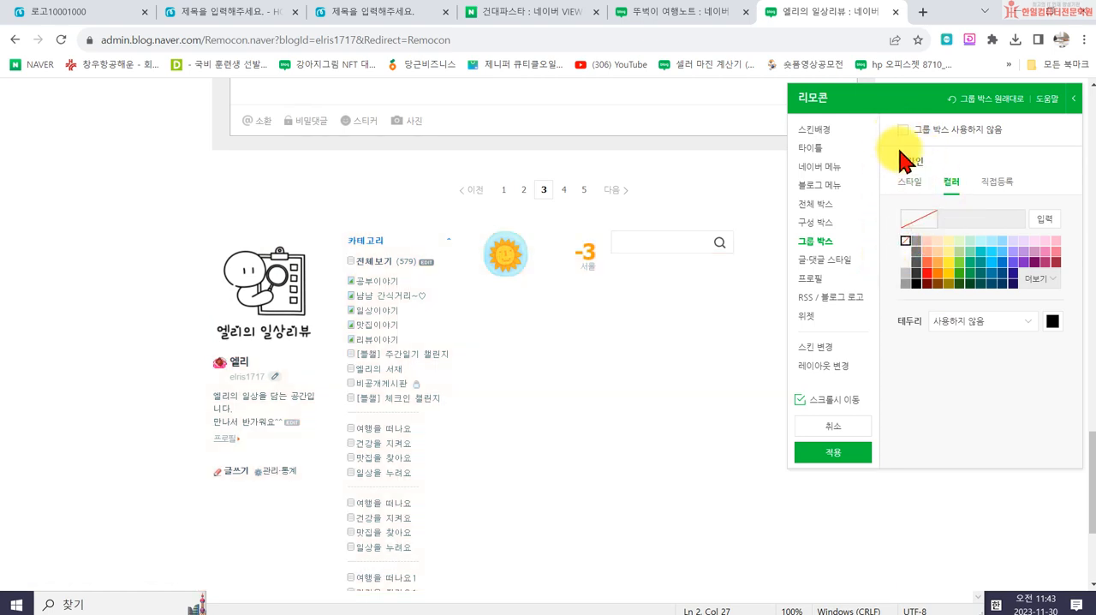
- Set the title font colour of the post and comment style (글·댓글 스타일) to #0078CB
click(828, 262)
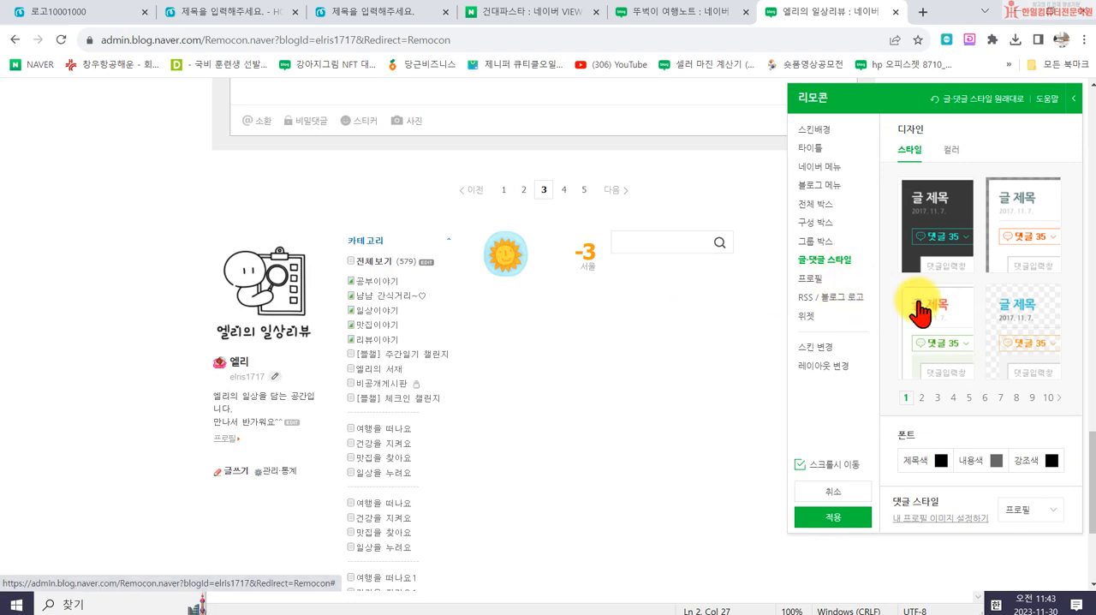
scroll(1006, 344, down, 2)
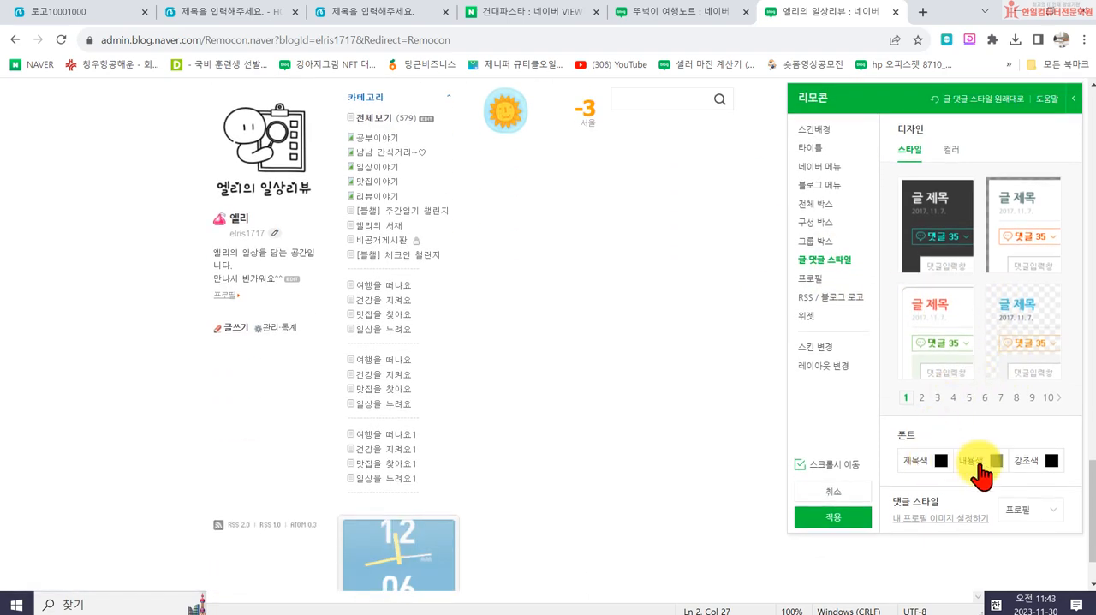
scroll(993, 437, up, 3)
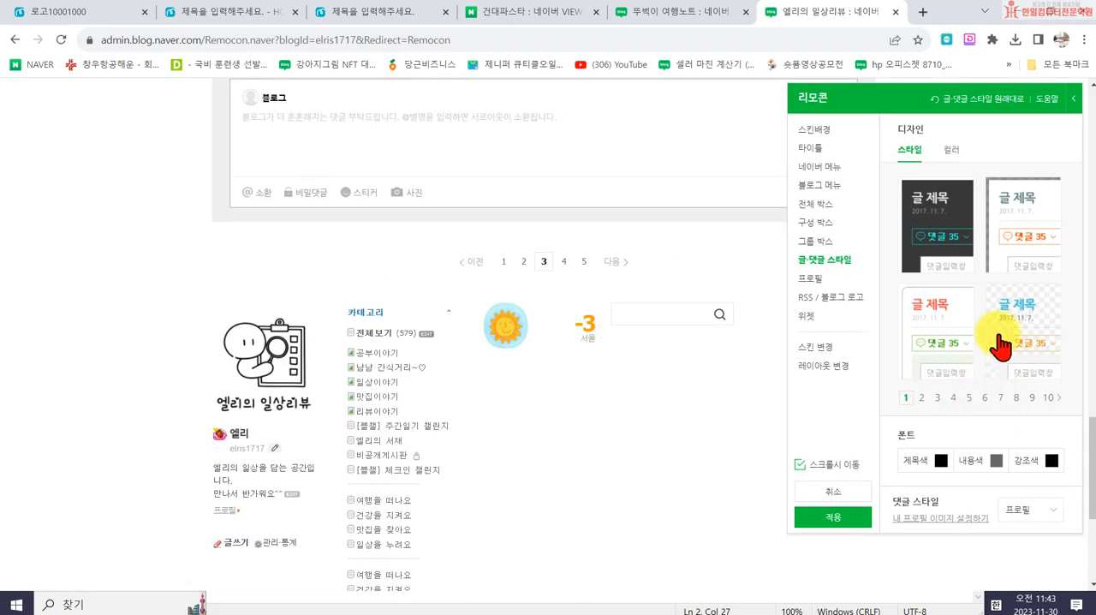
scroll(598, 318, up, 10)
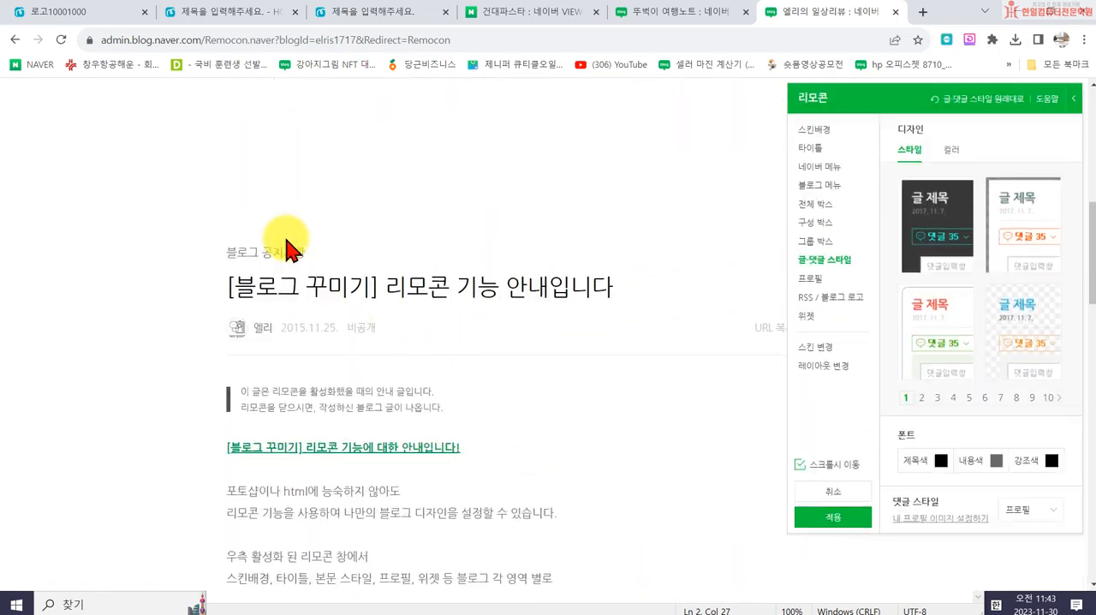
scroll(404, 416, up, 4)
scroll(416, 470, down, 8)
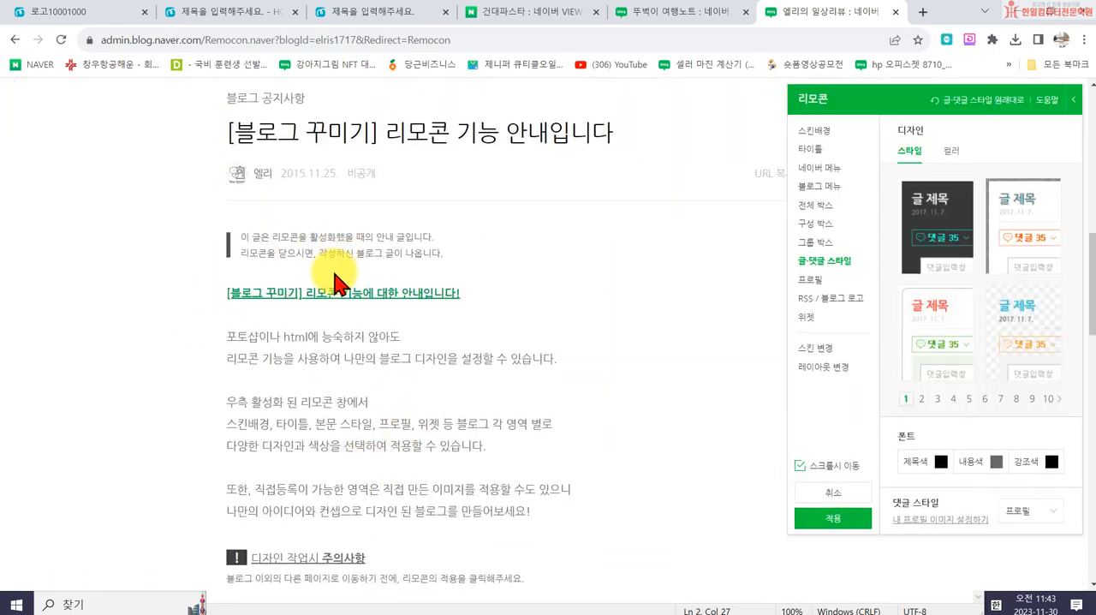
scroll(420, 257, up, 1)
click(939, 465)
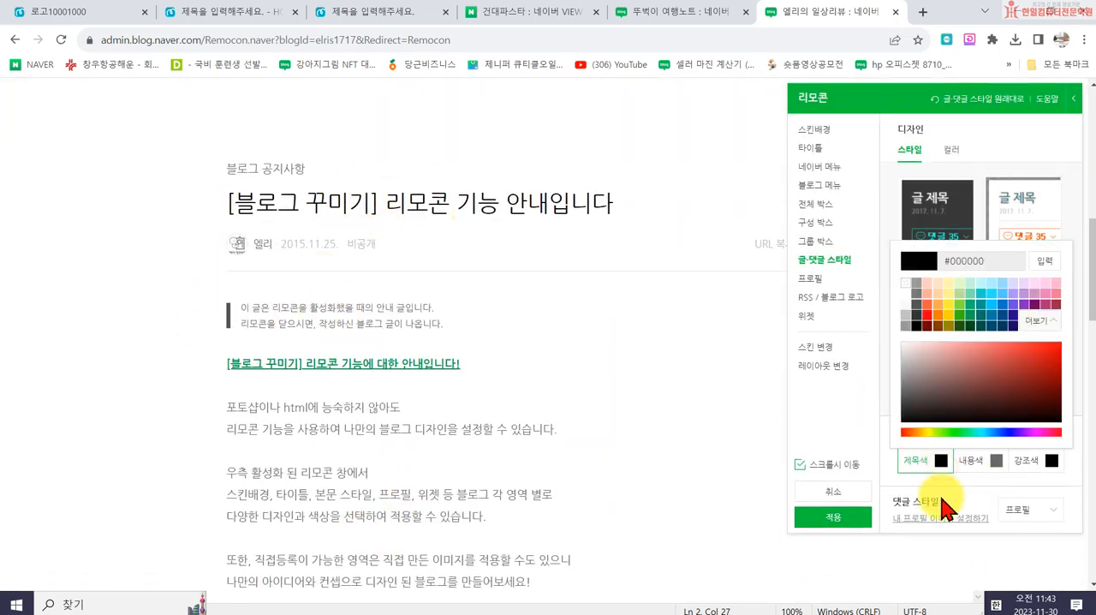
click(1002, 305)
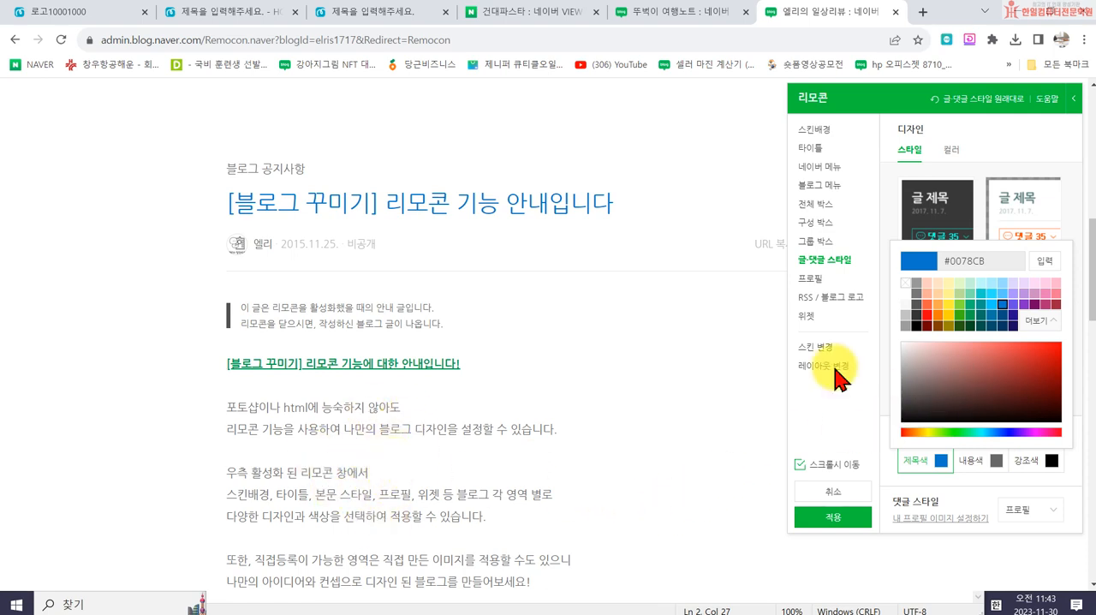
- Look through the profile and RSS designs and choose the weather widget (날씨) style with orange, yellow and red circles
click(806, 283)
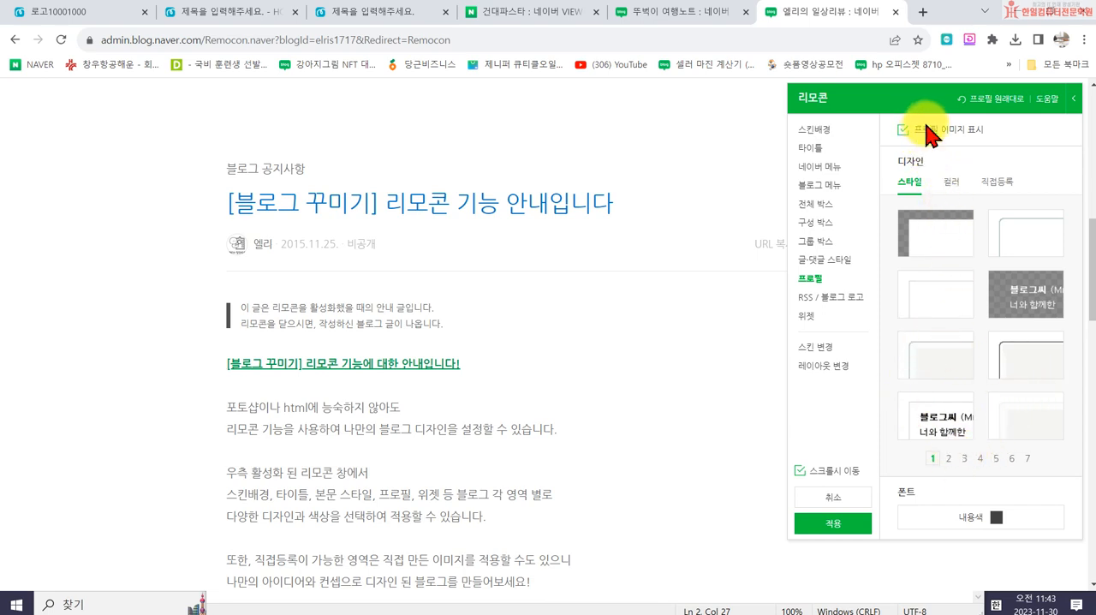
click(836, 298)
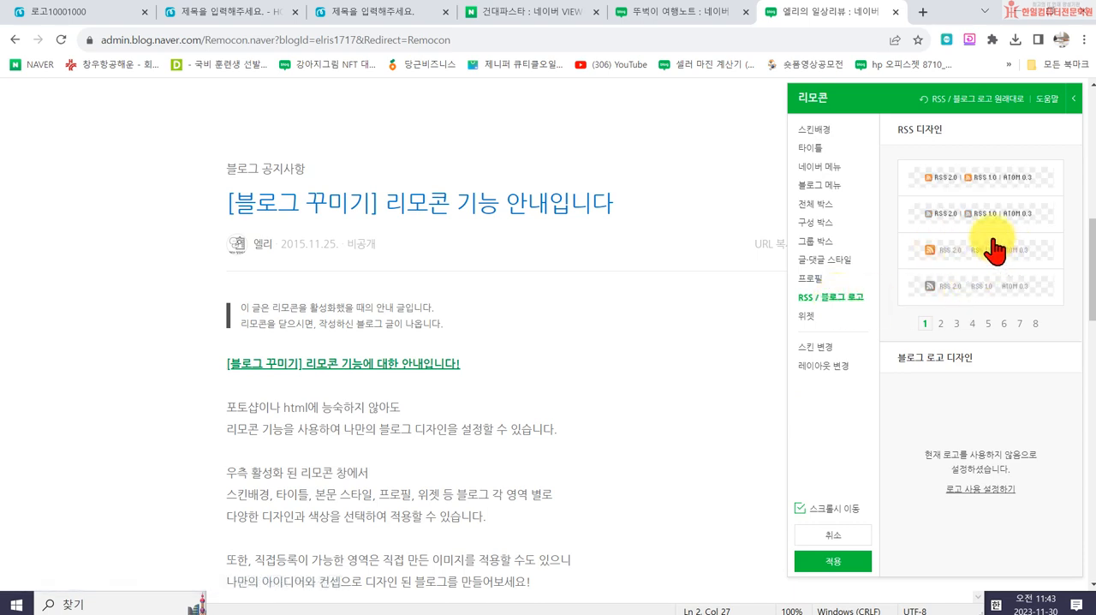
click(812, 316)
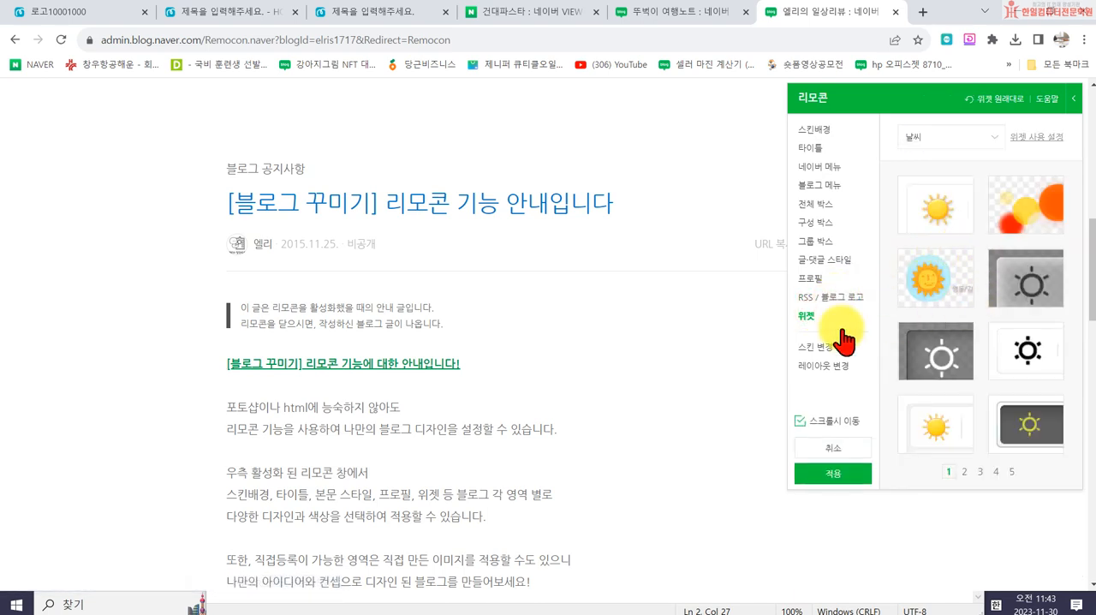
click(977, 147)
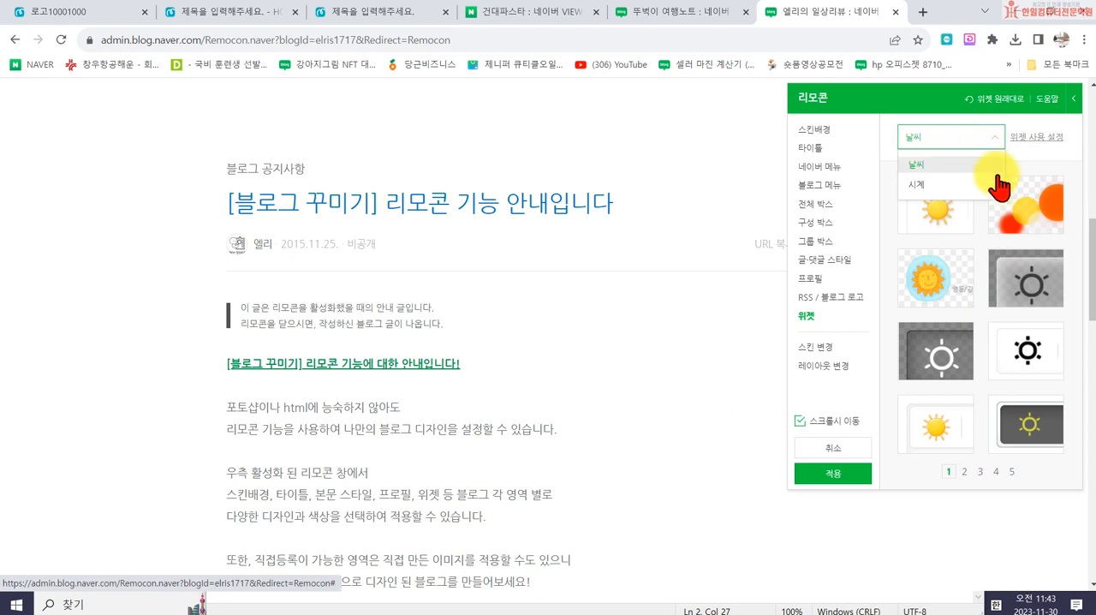
- Apply the detailed design without saving it as a custom skin, and check the blog from its footer up to the title
click(824, 475)
click(656, 396)
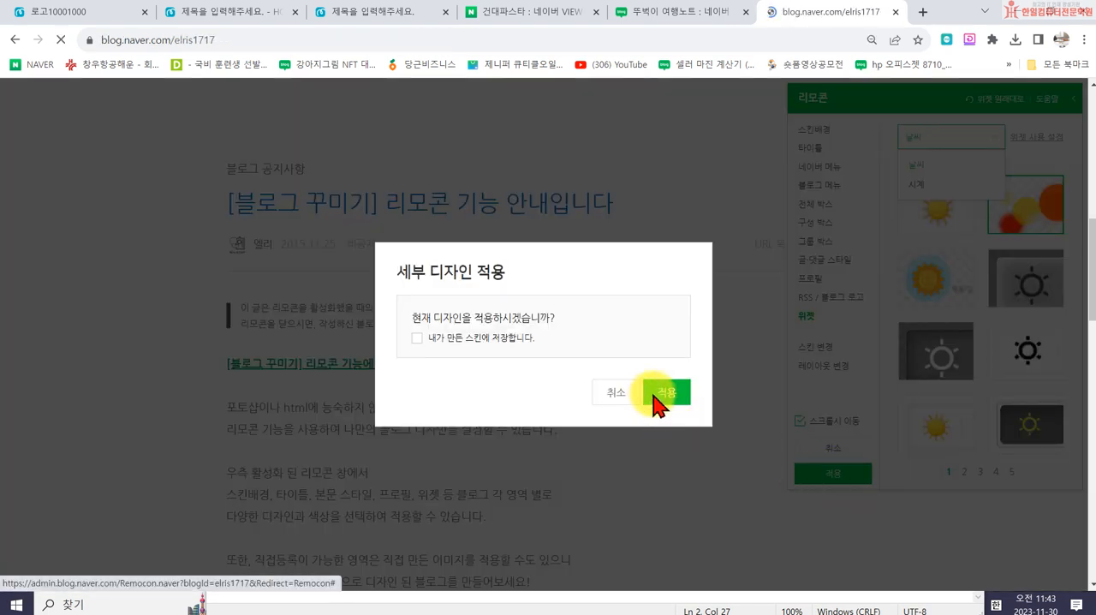
scroll(732, 488, down, 15)
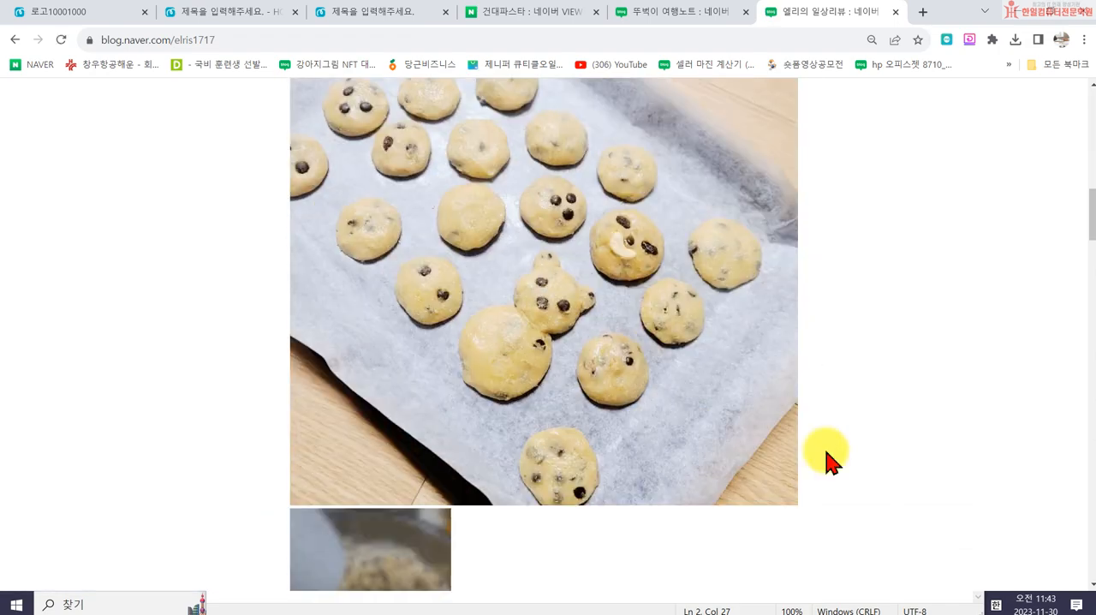
scroll(1055, 531, down, 10)
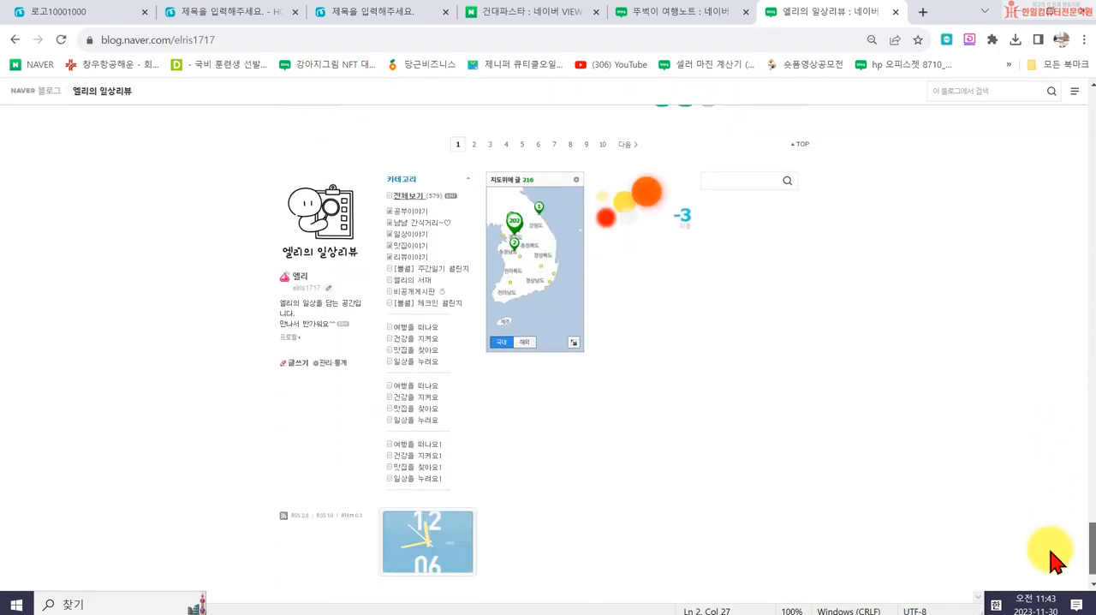
drag(1058, 537, 1090, 89)
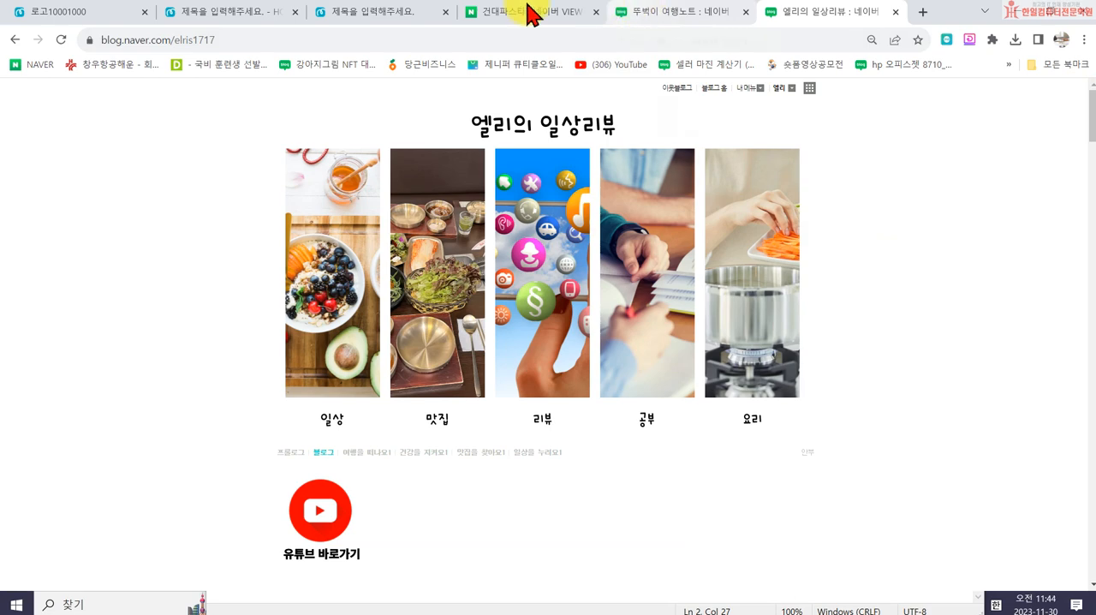
- Switch to MiriCanvas and compare the five-photo title design with the pages of the 966 x 300 px banner design
click(398, 19)
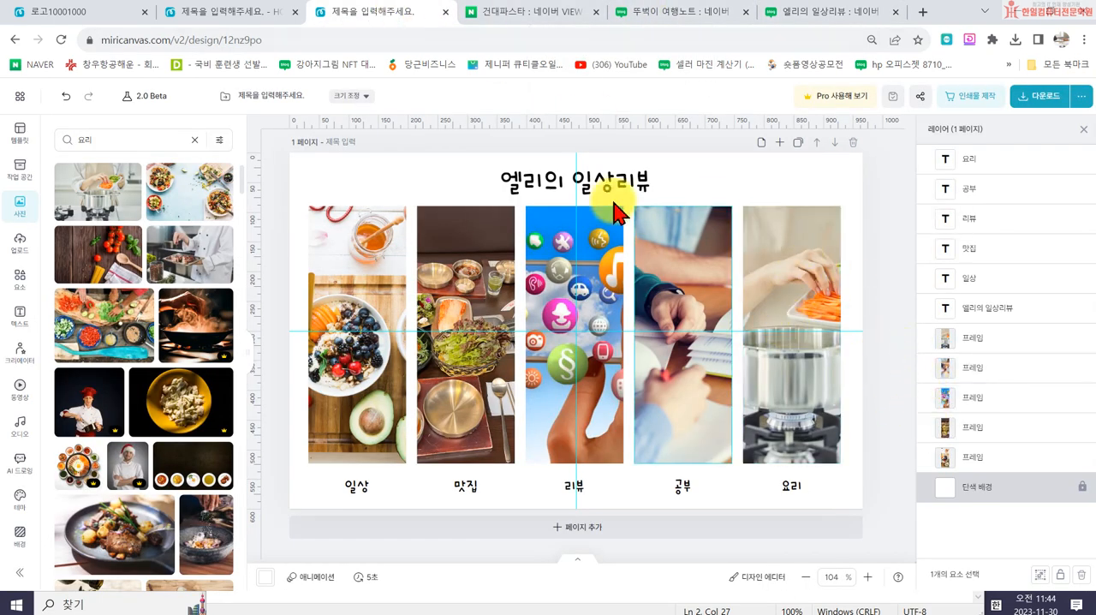
click(180, 13)
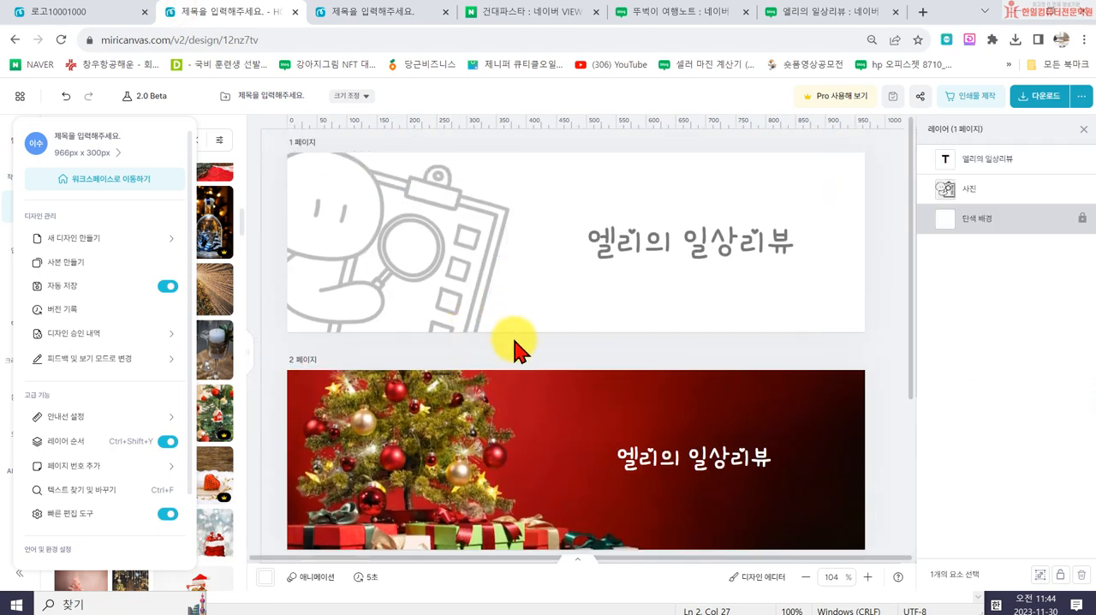
scroll(475, 459, down, 2)
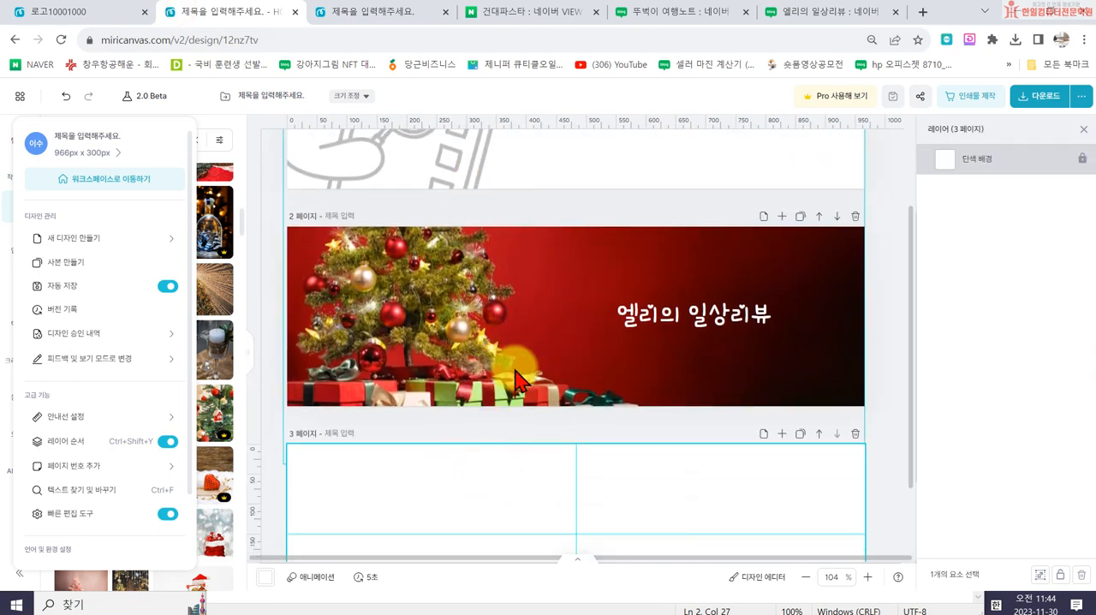
scroll(758, 321, up, 2)
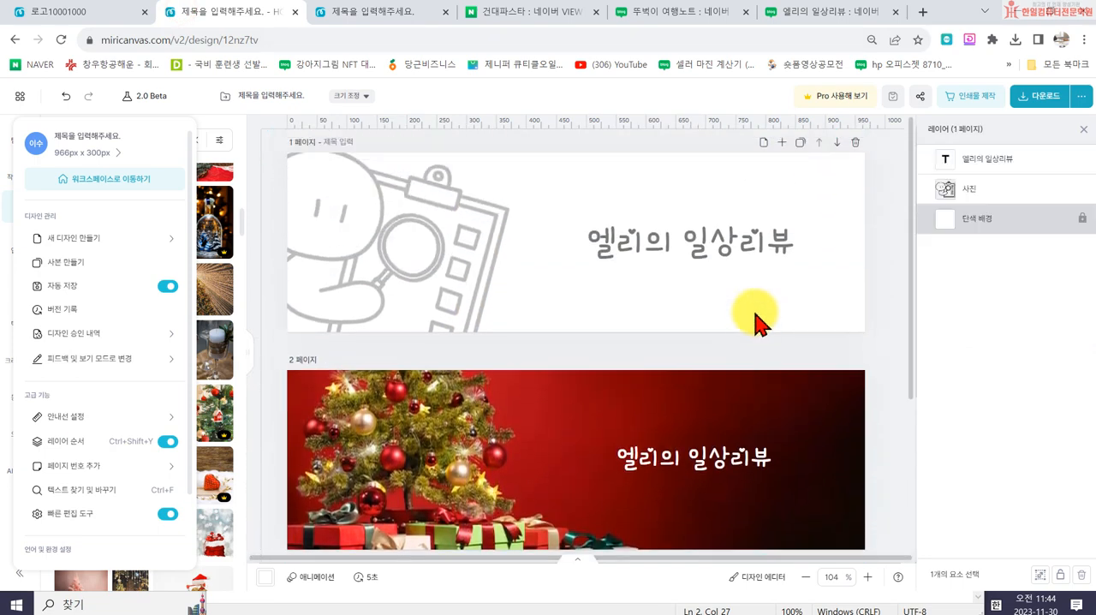
scroll(750, 364, down, 4)
scroll(746, 379, up, 4)
scroll(622, 264, down, 4)
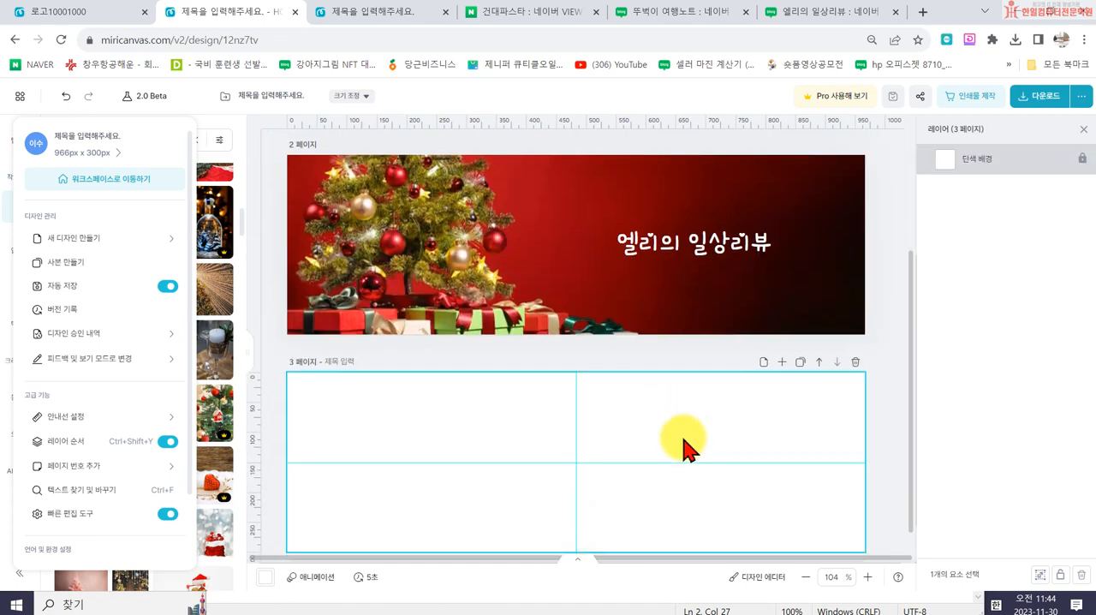
scroll(701, 454, up, 3)
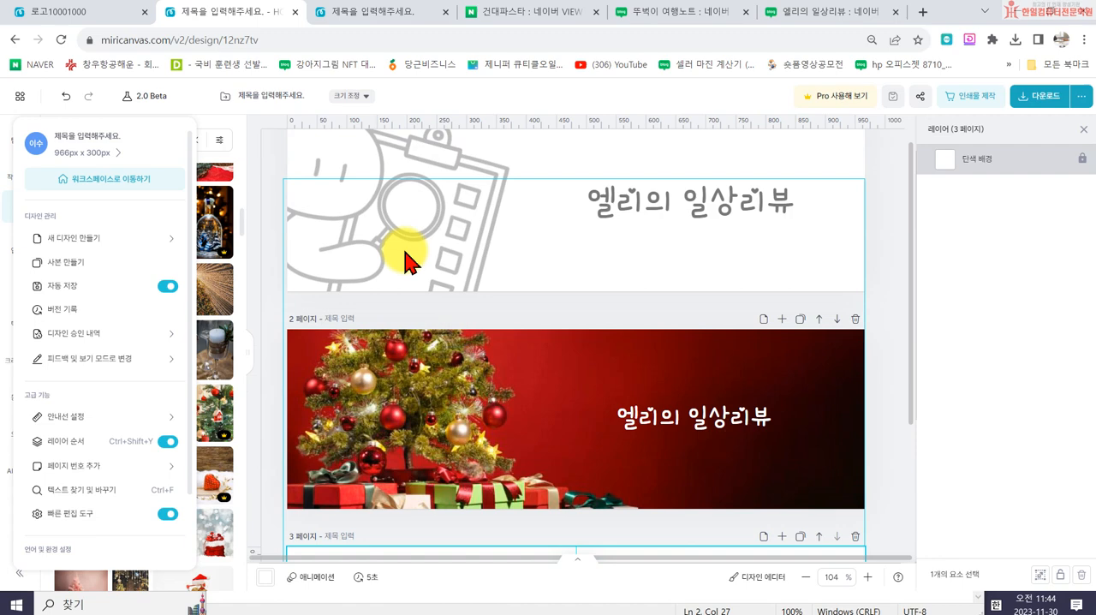
click(358, 19)
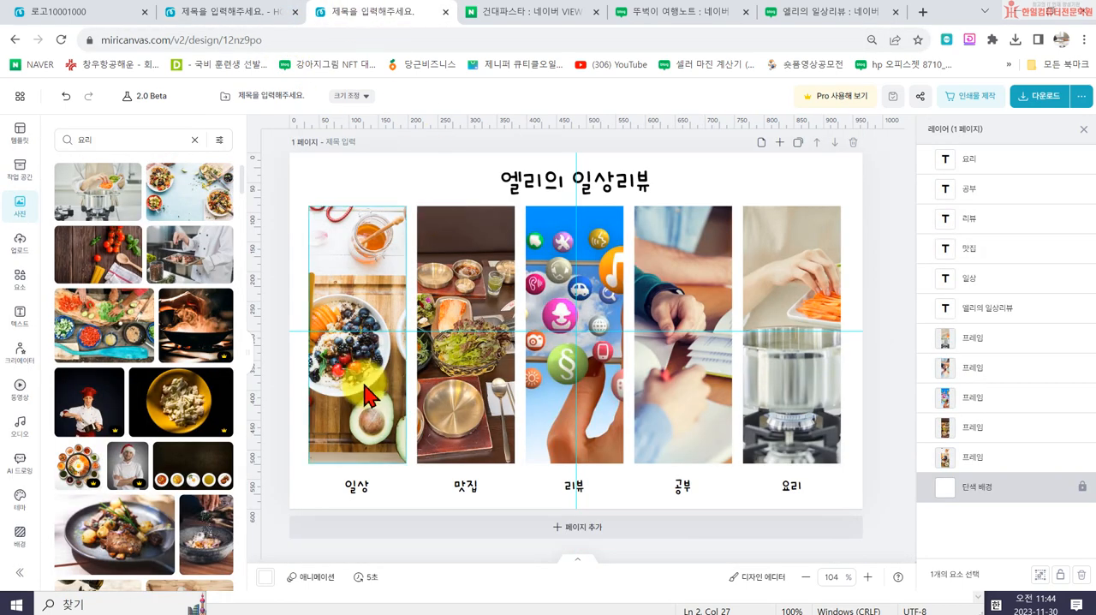
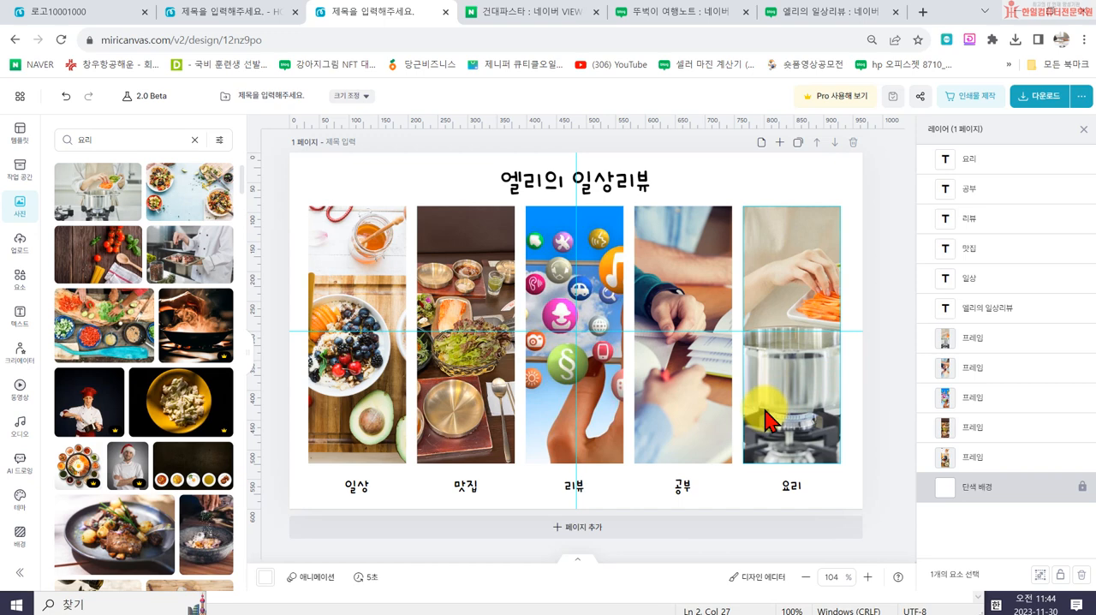
- Close the 뚜벅이 여행노트 blog and open the 영상작가 & 사진작가의 맛집여행기 blog from the 건대파스타 search results
drag(685, 324, 685, 325)
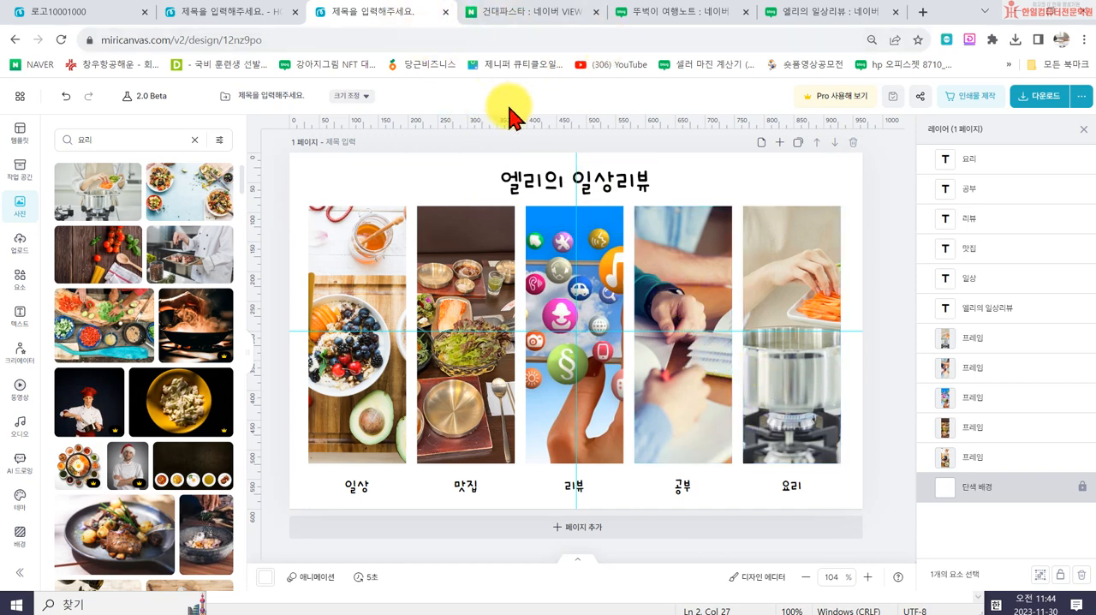
click(656, 14)
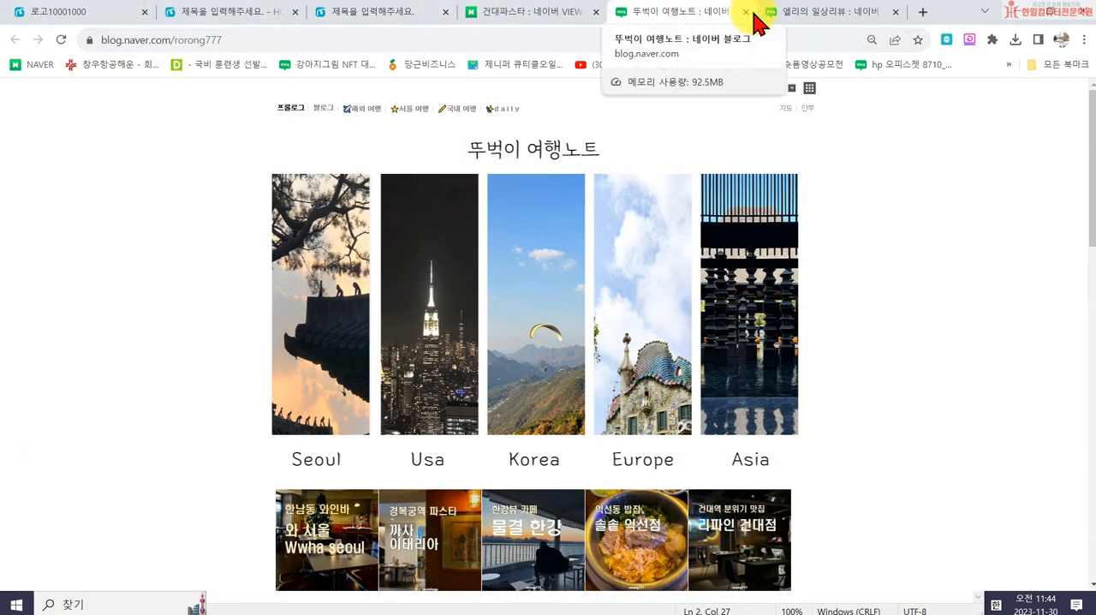
click(747, 13)
click(565, 13)
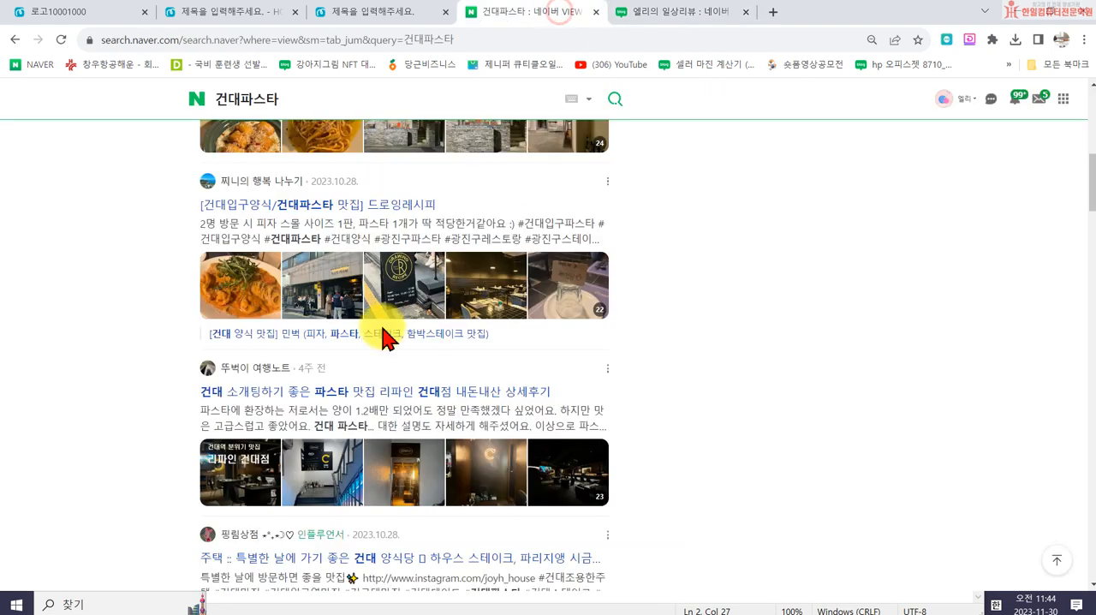
scroll(283, 334, up, 5)
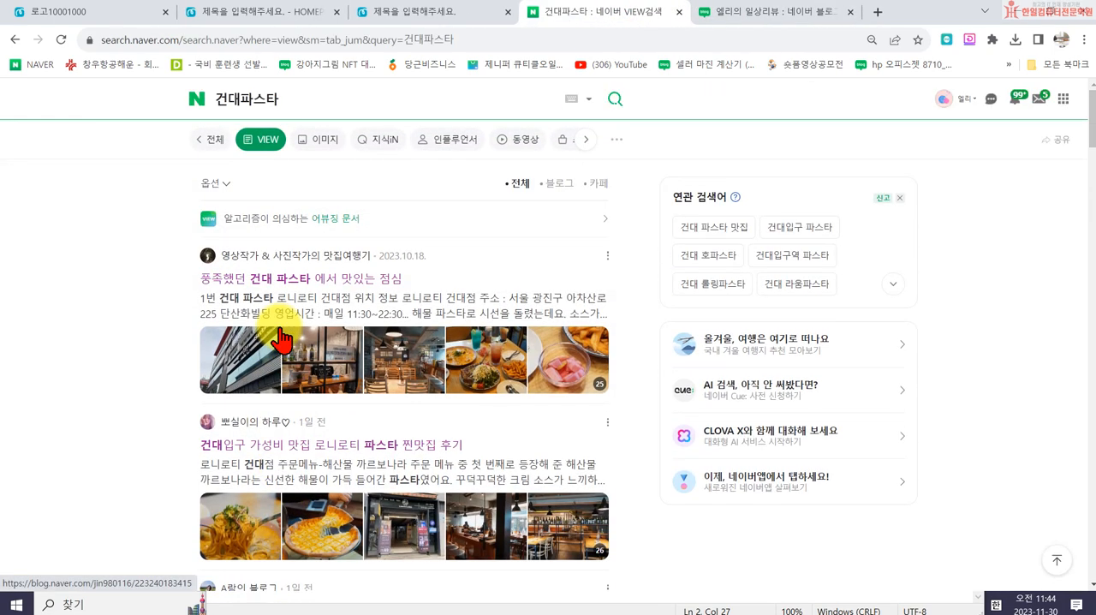
click(282, 256)
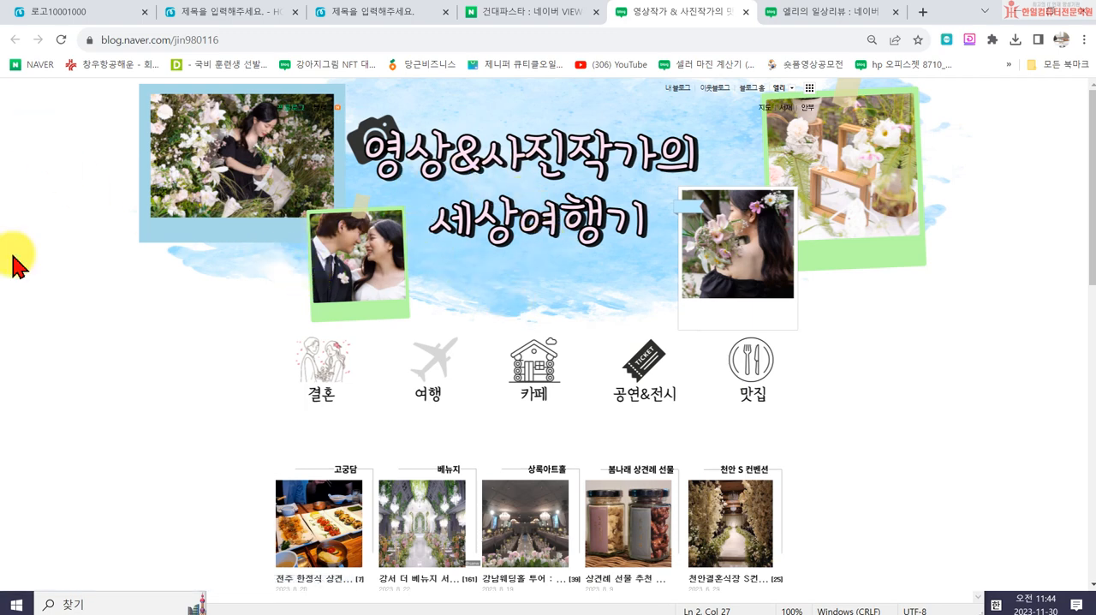
- Open the blog's 결혼 category and examine its post list, wide title image and row of five menu icons
click(326, 377)
scroll(796, 420, down, 5)
drag(835, 426, 500, 377)
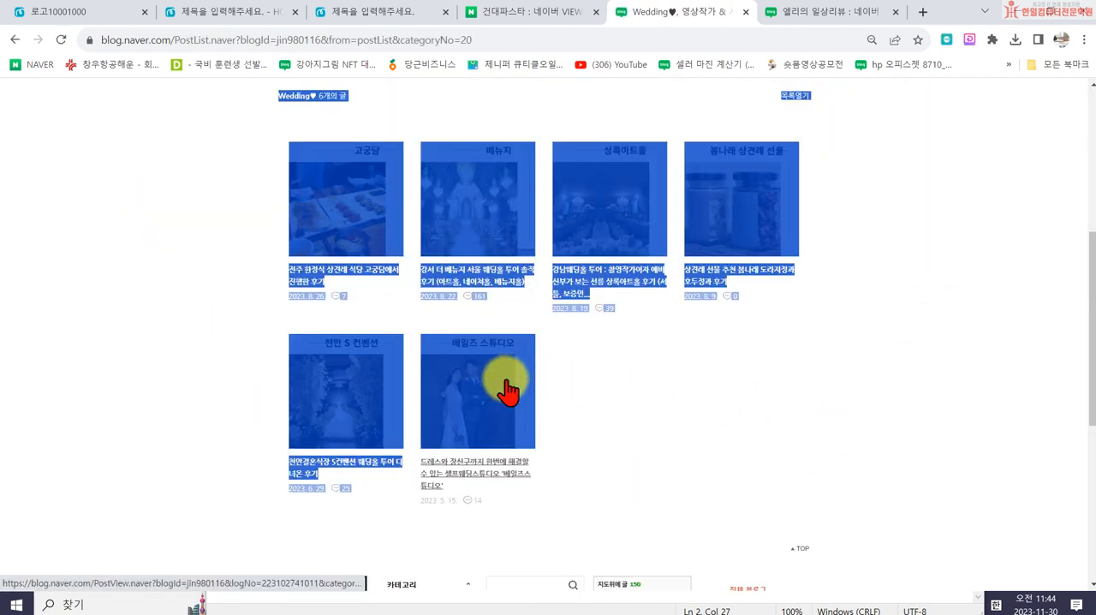
scroll(620, 332, up, 5)
click(829, 373)
drag(829, 373, 655, 417)
drag(806, 345, 625, 355)
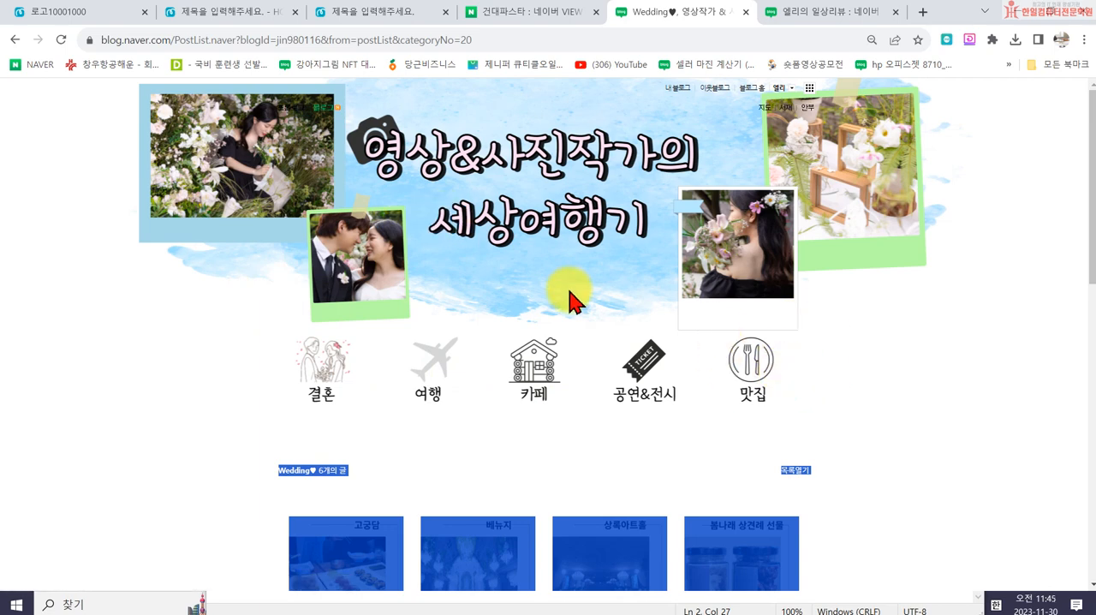
click(198, 437)
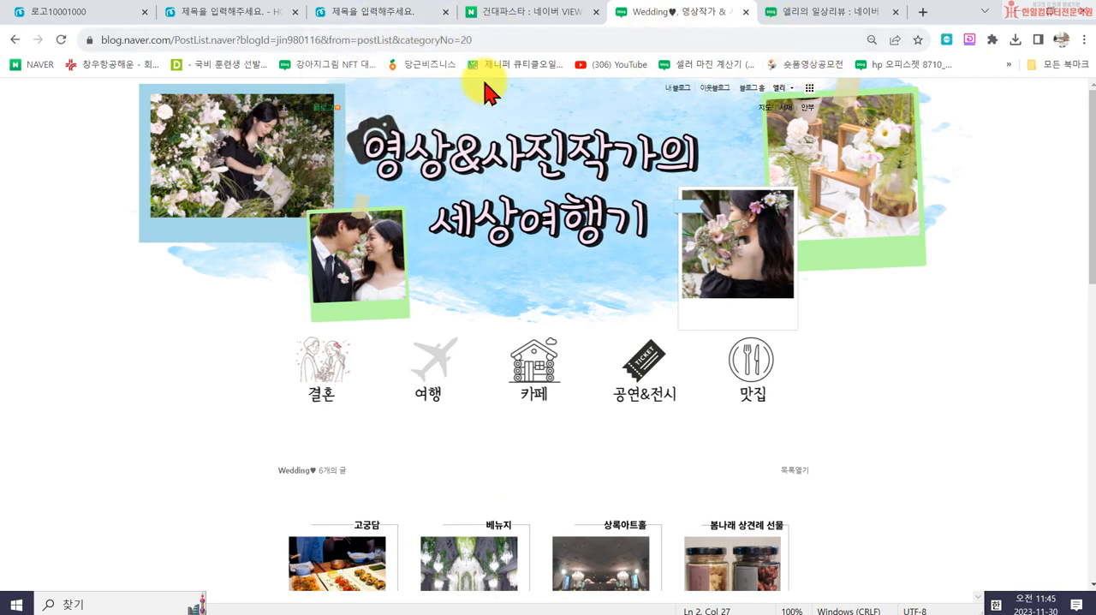
- Switch to the five-photo design in MiriCanvas and create a new design with a custom size of 2000 x 600 px
click(393, 13)
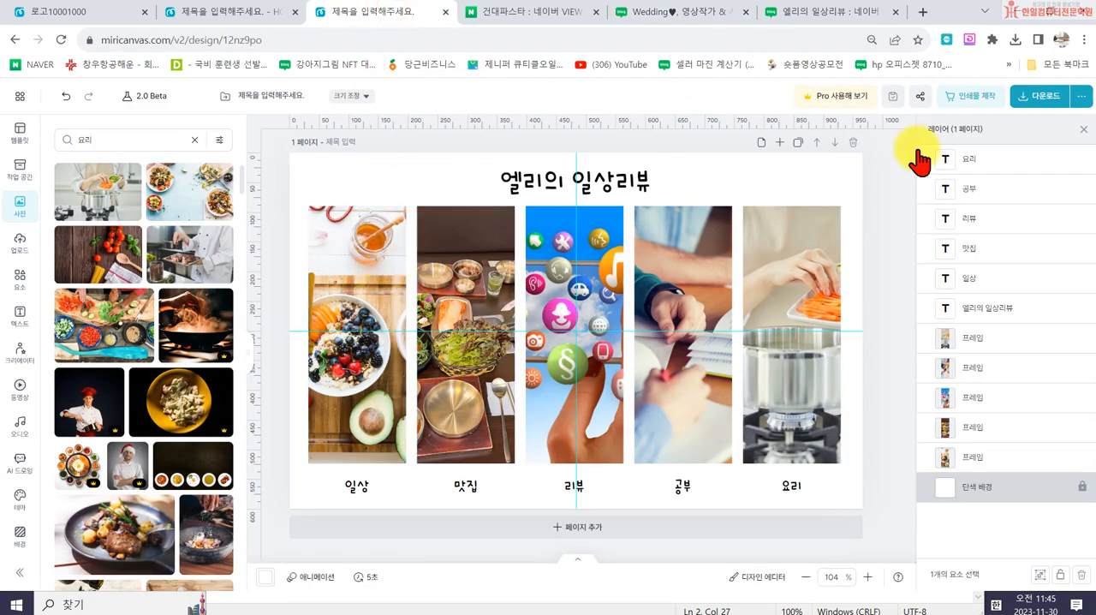
click(20, 96)
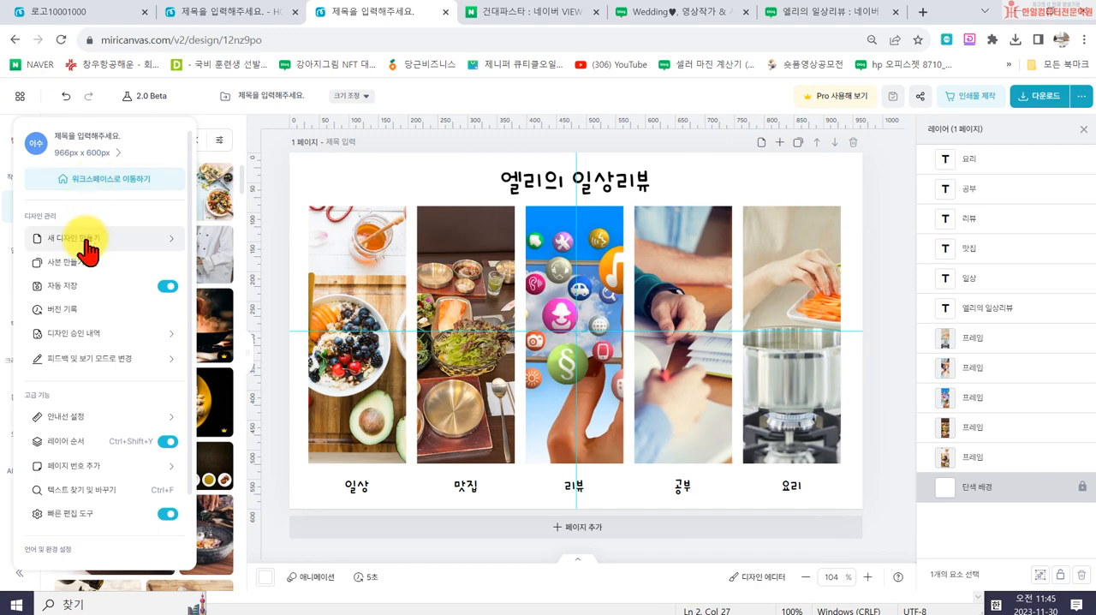
mouse_move(86, 239)
click(240, 288)
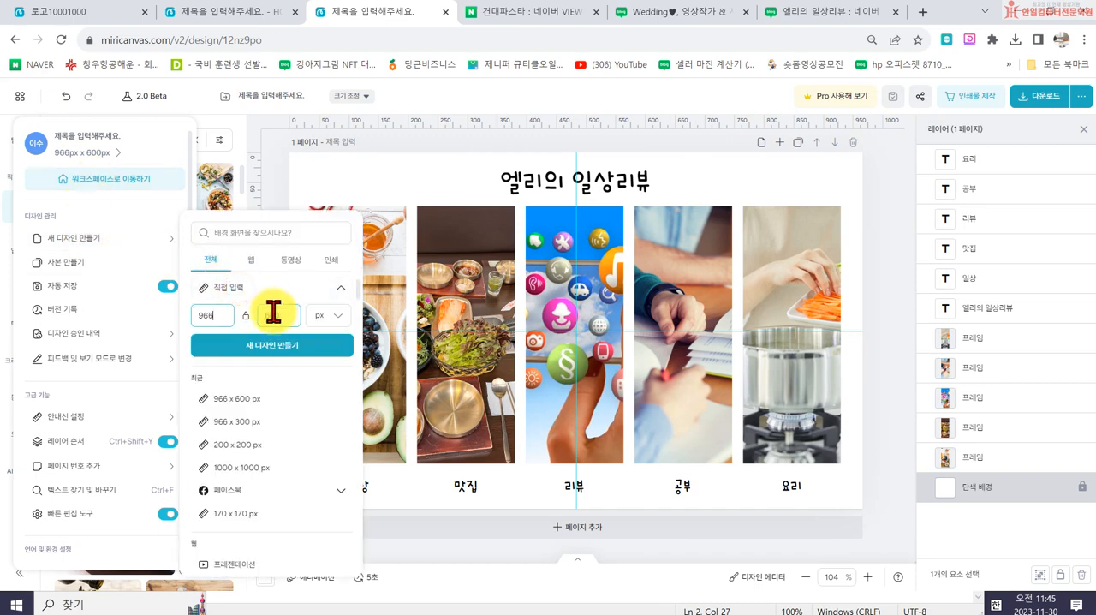
click(218, 314)
key(BackSpace)
key(BackSpace)
key(BackSpace)
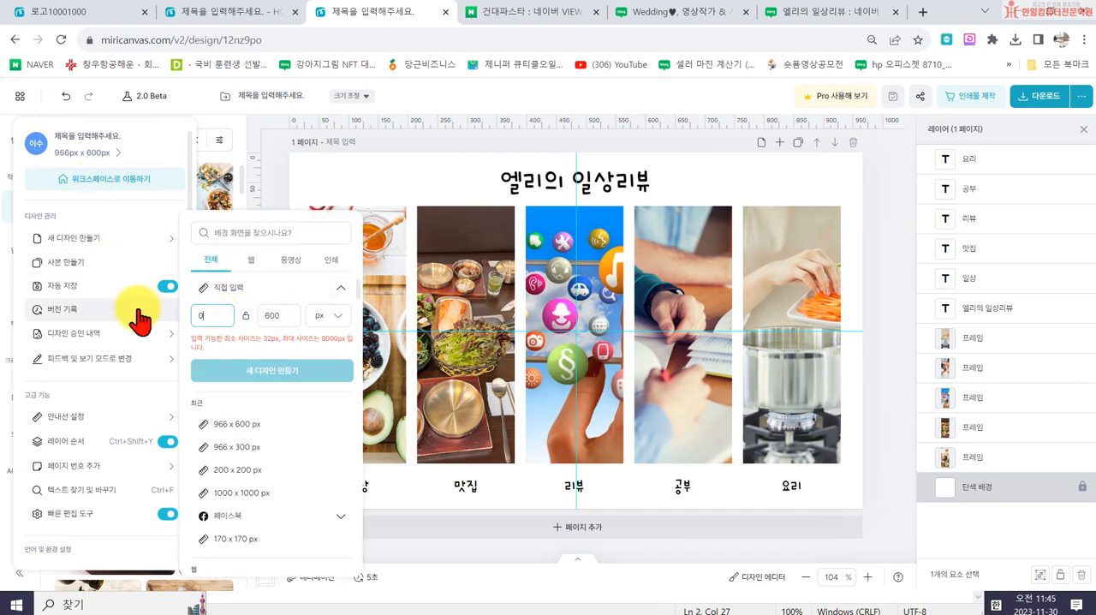
text(2000)
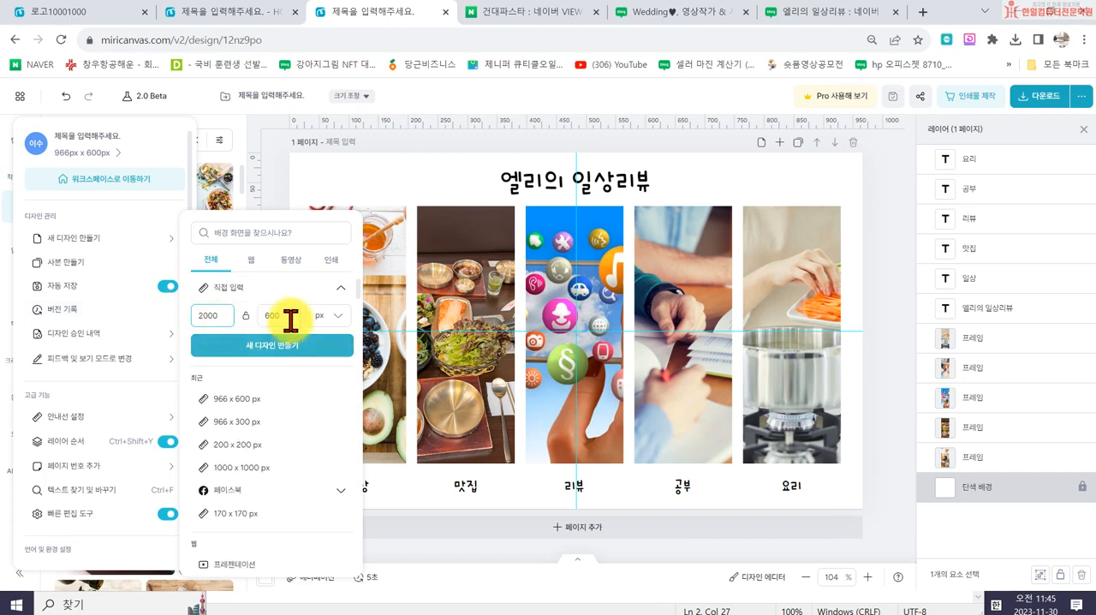
click(281, 315)
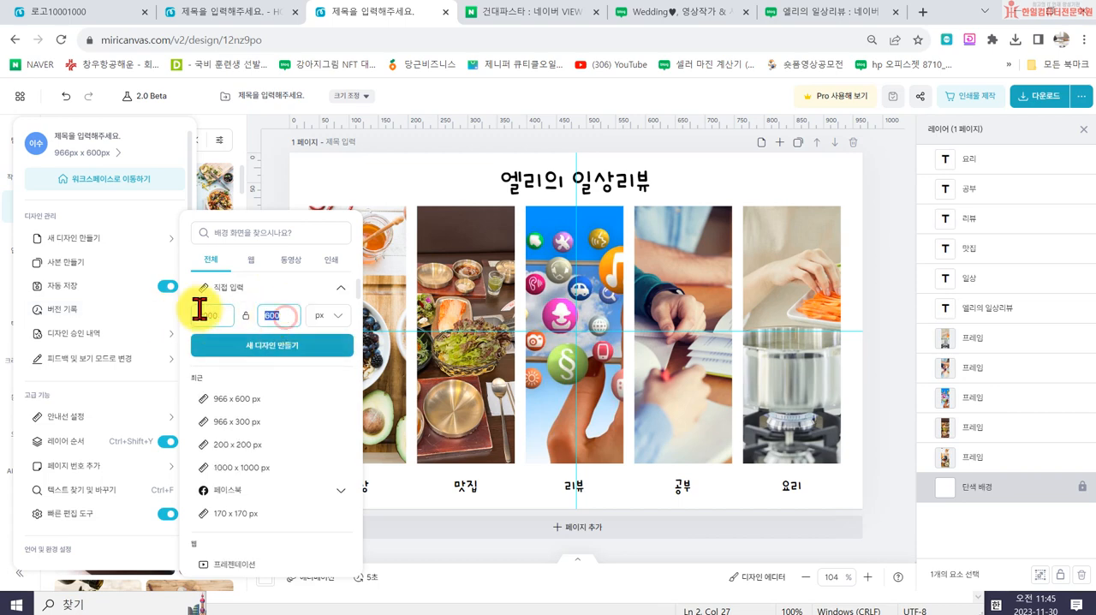
click(216, 347)
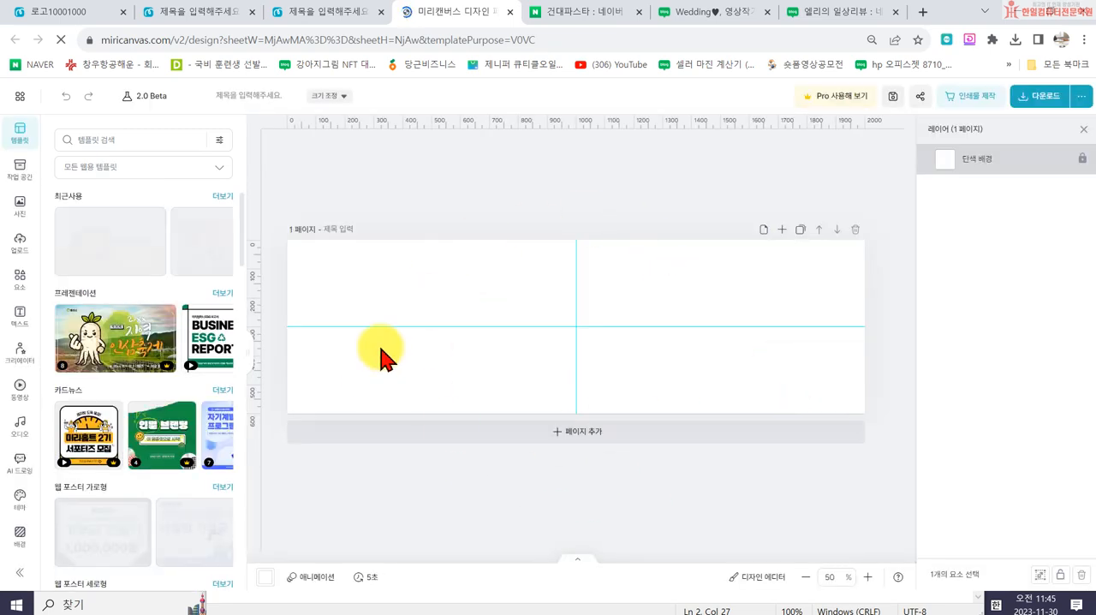
- Search the design elements for 브러쉬, look through the results and clear the search
click(23, 291)
click(88, 140)
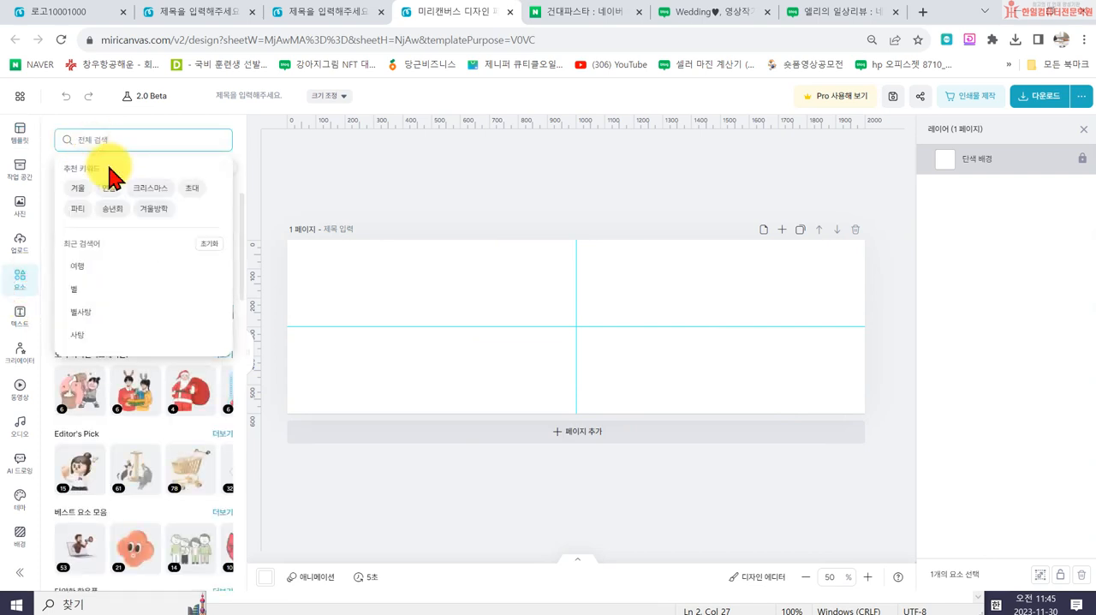
text(브러쉬)
key(Return)
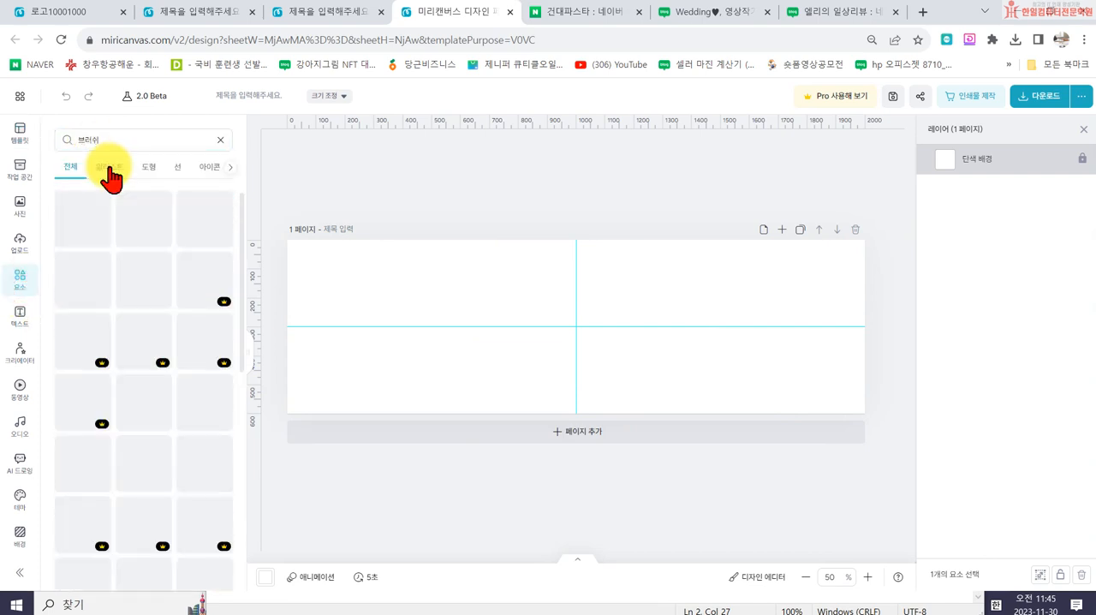
scroll(90, 248, down, 6)
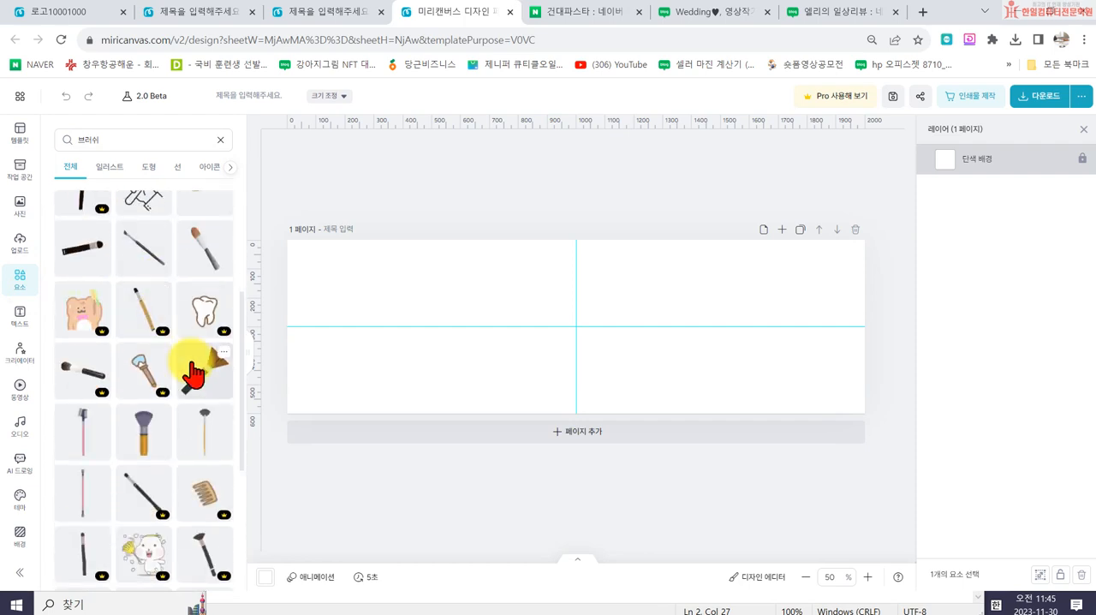
scroll(171, 368, up, 4)
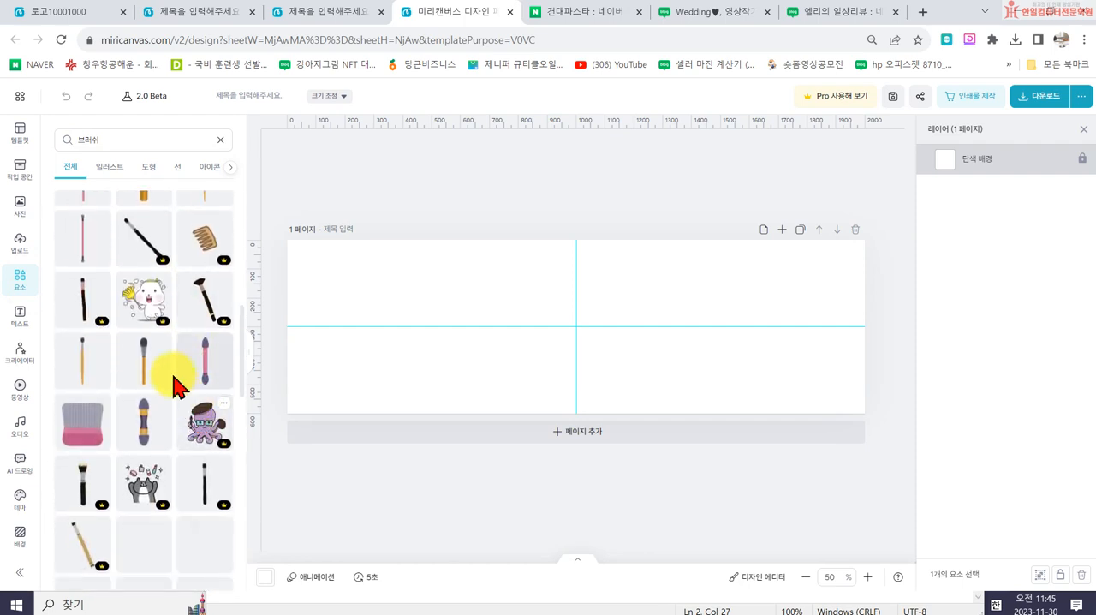
click(220, 139)
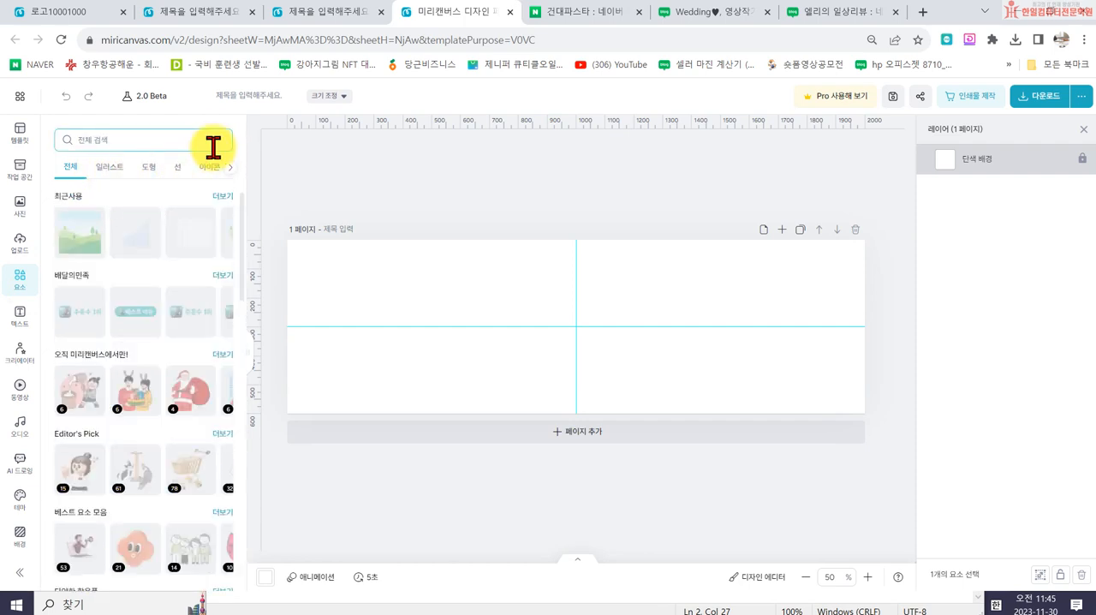
- Browse the shape (도형) and line (선) elements for a brush stroke suited to the banner background
click(149, 167)
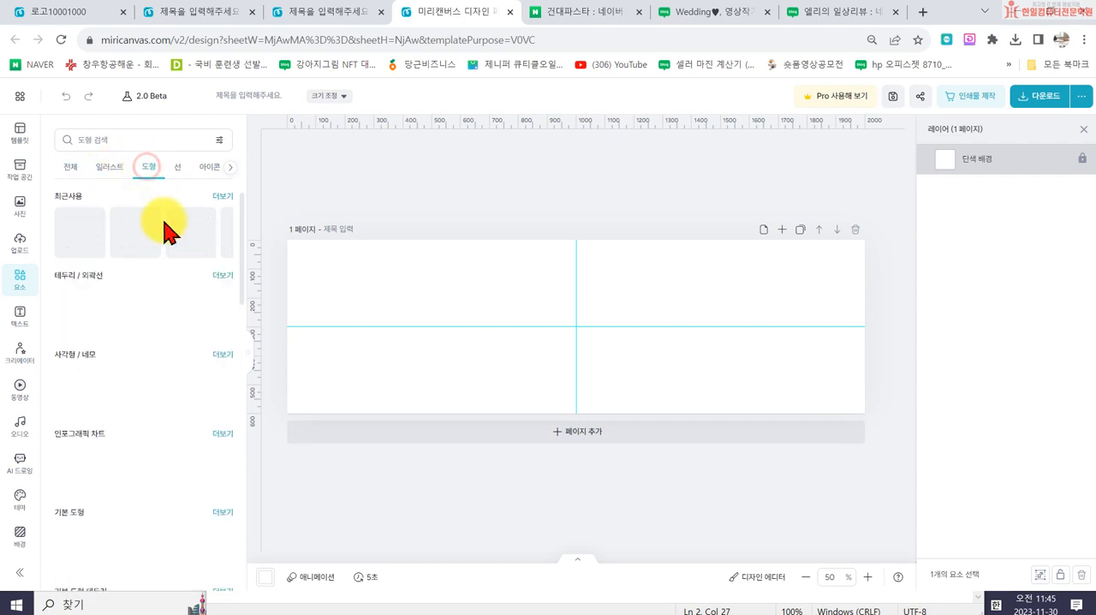
scroll(135, 351, down, 5)
scroll(137, 388, down, 10)
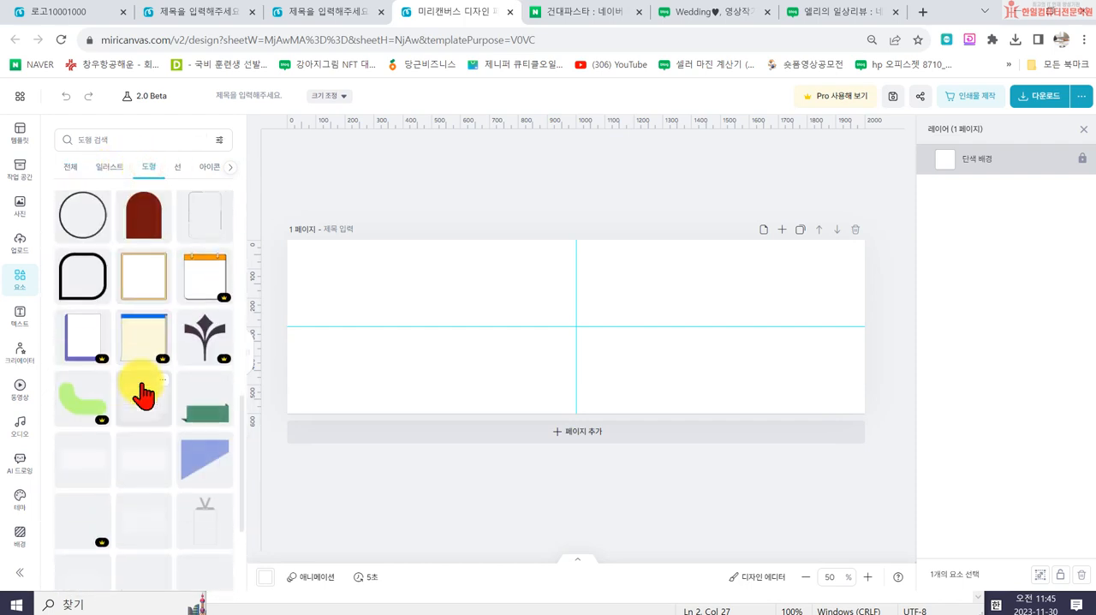
click(175, 166)
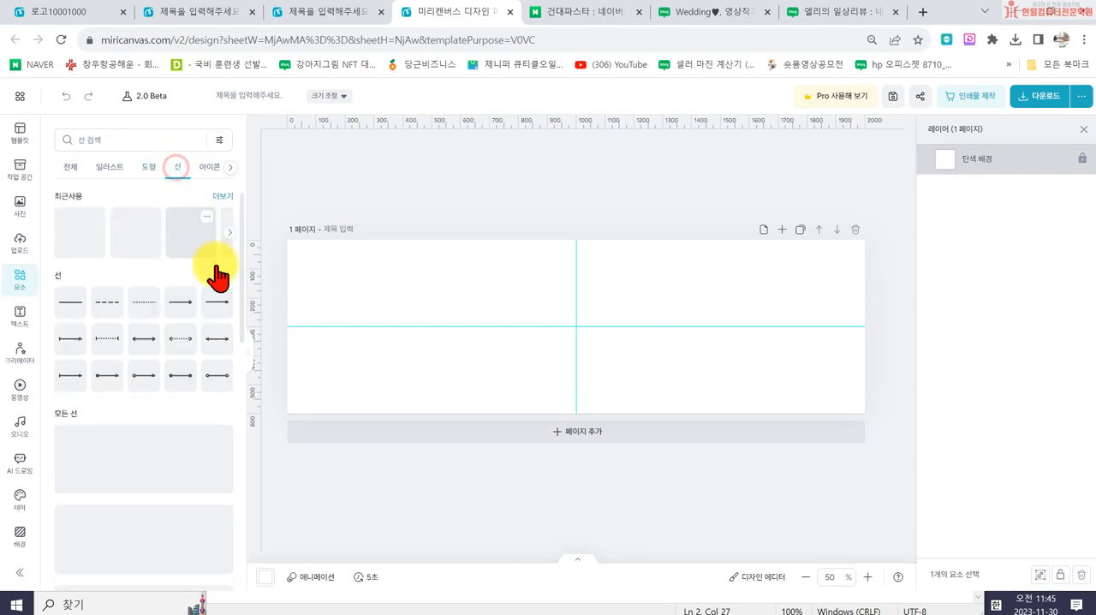
scroll(187, 283, down, 8)
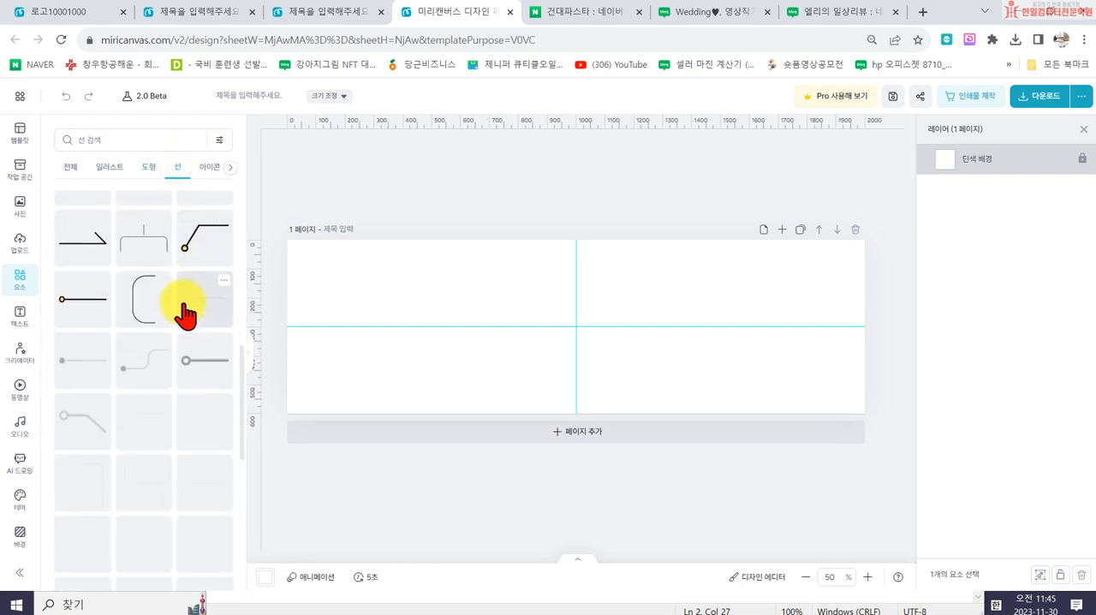
scroll(184, 328, down, 4)
scroll(176, 425, down, 10)
scroll(173, 446, down, 5)
scroll(138, 394, down, 8)
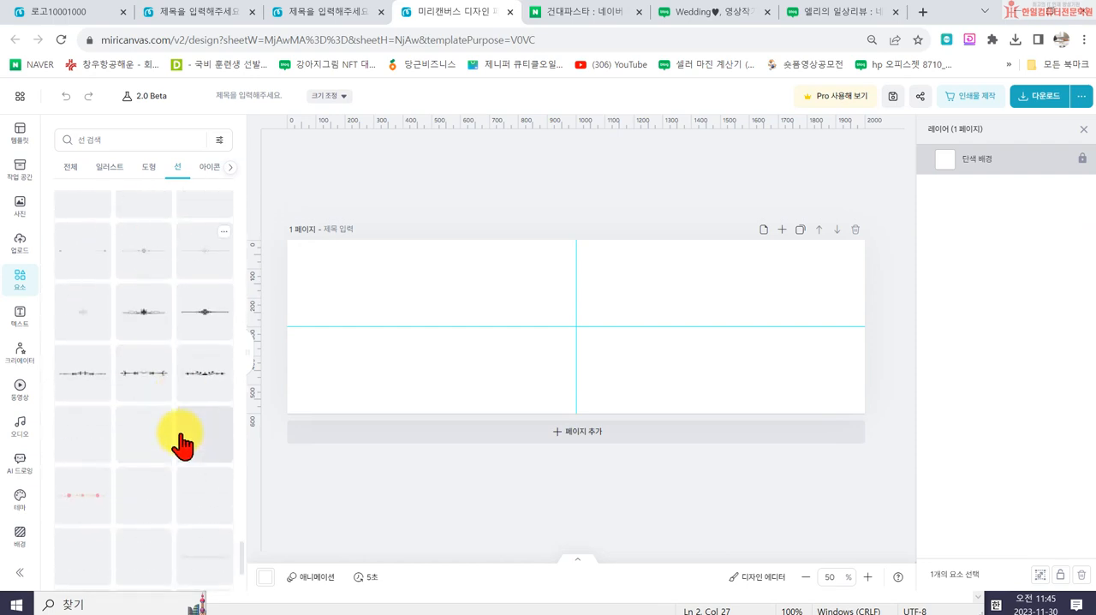
scroll(175, 492, down, 8)
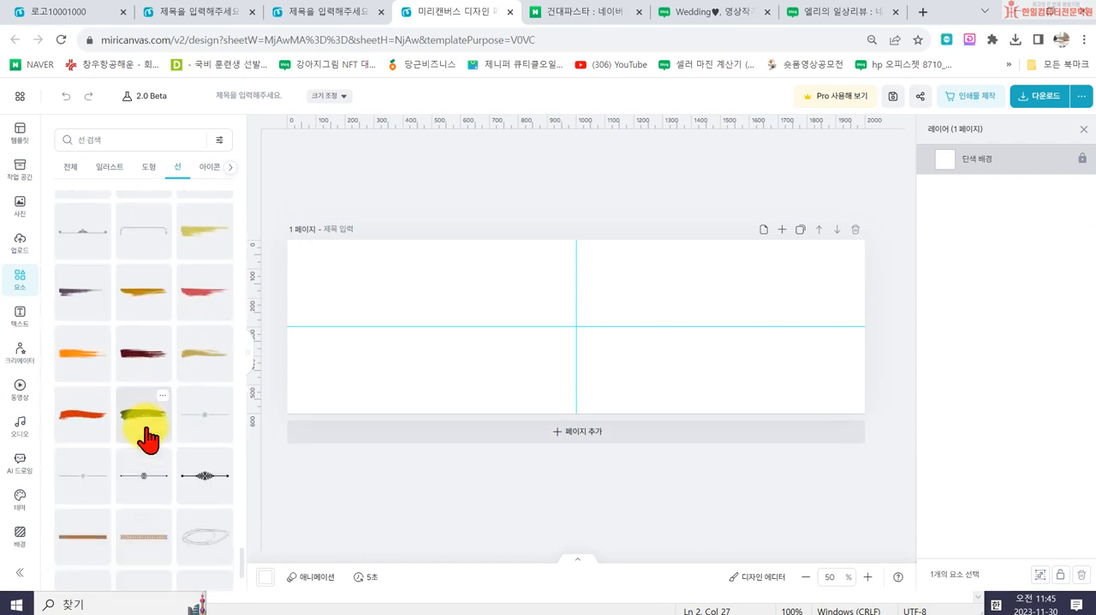
scroll(203, 419, down, 4)
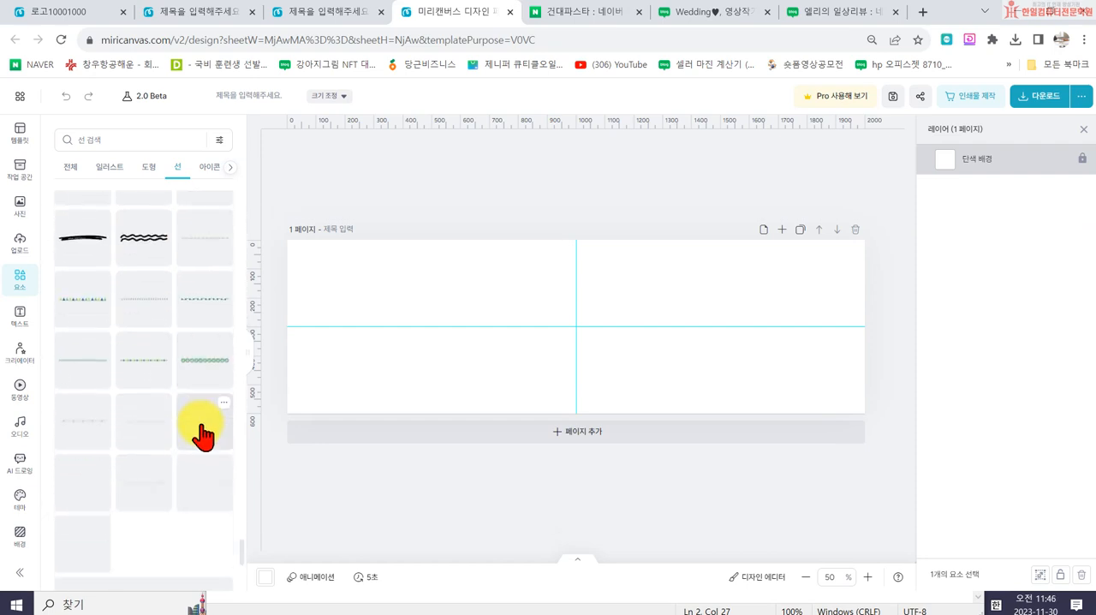
scroll(190, 481, down, 3)
scroll(186, 471, down, 3)
scroll(195, 492, down, 5)
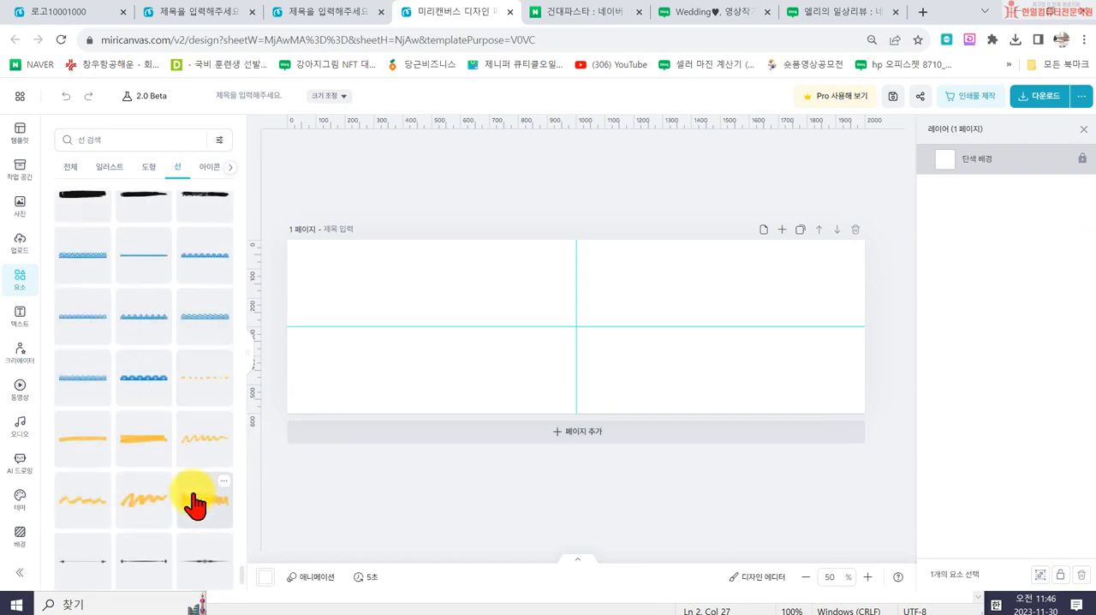
scroll(193, 491, down, 4)
scroll(164, 411, up, 3)
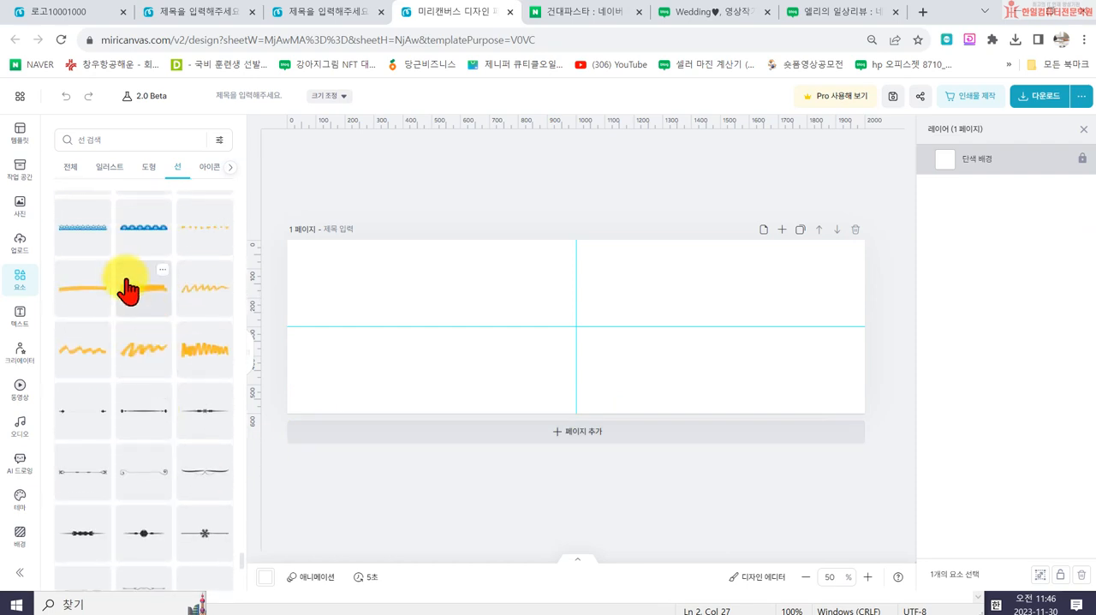
scroll(151, 398, down, 5)
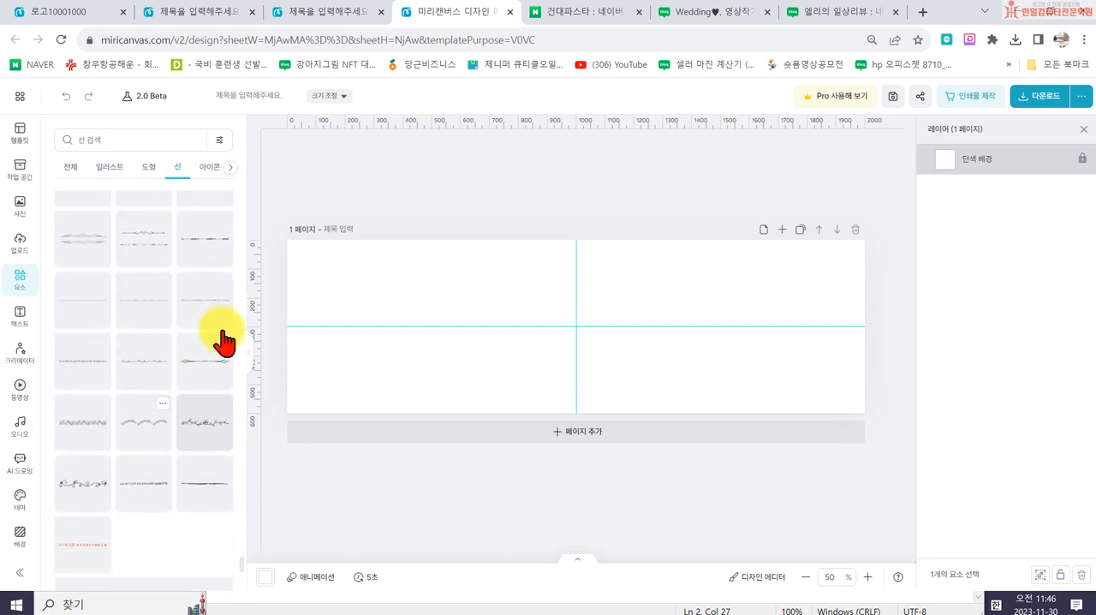
- Switch to Google Images in a new browser tab, search for 브러쉬 and look through the pictures
click(922, 12)
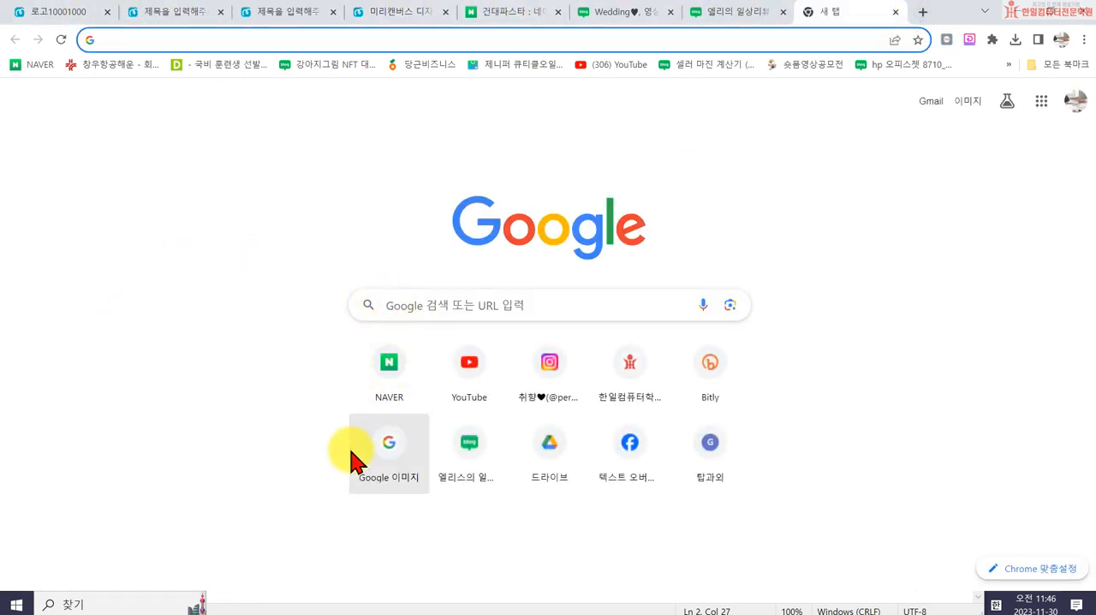
click(390, 454)
click(474, 272)
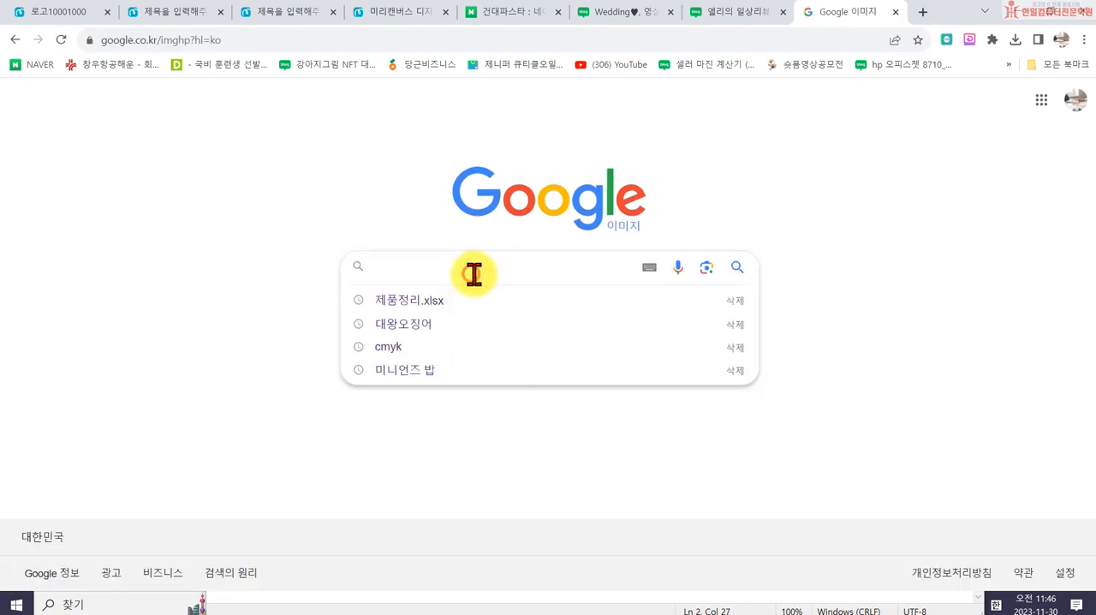
text(브러쉬)
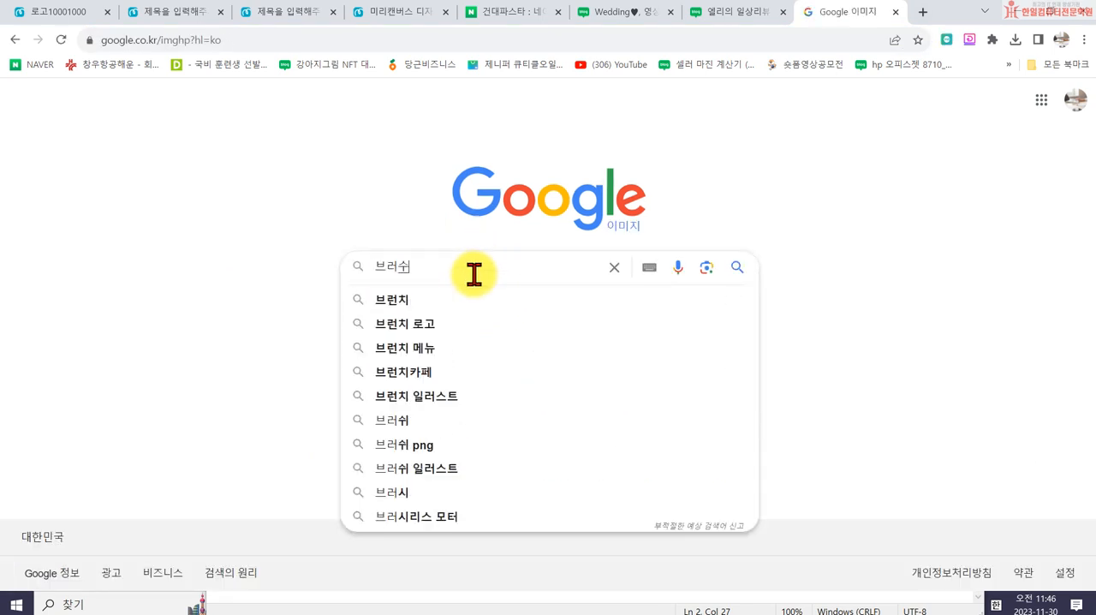
key(Return)
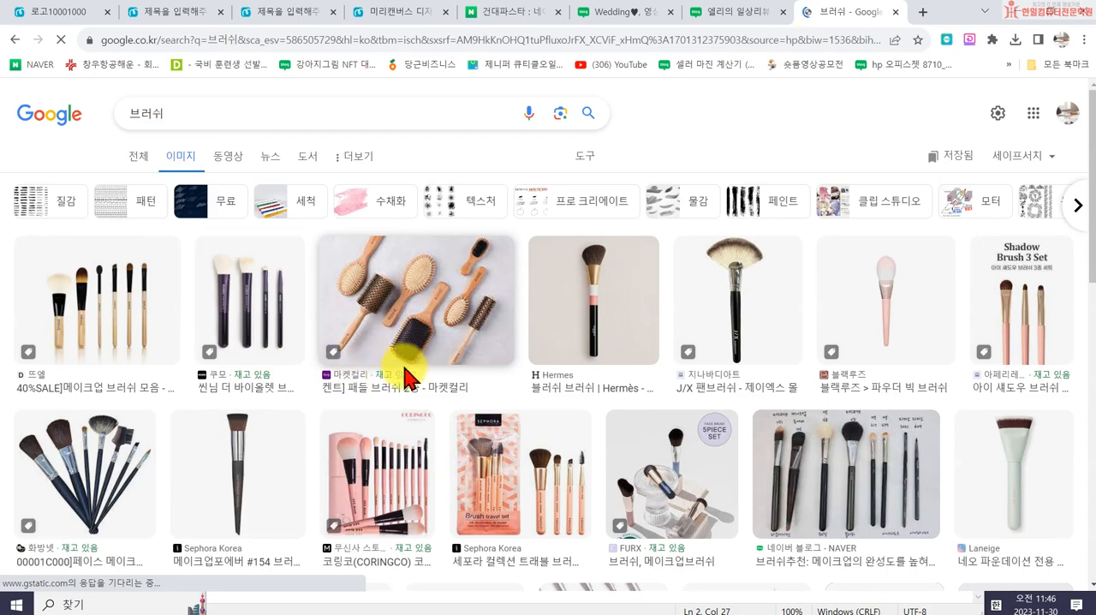
scroll(419, 393, down, 3)
scroll(419, 393, down, 10)
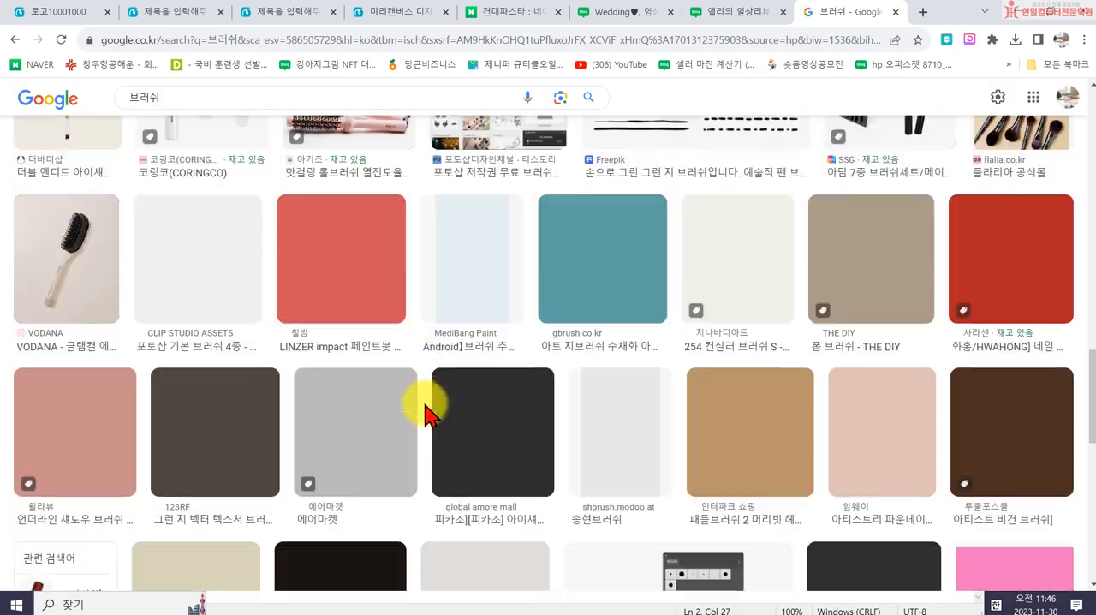
- Narrow the 브러쉬 image results to 수채화 and look through the watercolour brushes
scroll(428, 399, down, 4)
scroll(525, 379, up, 3)
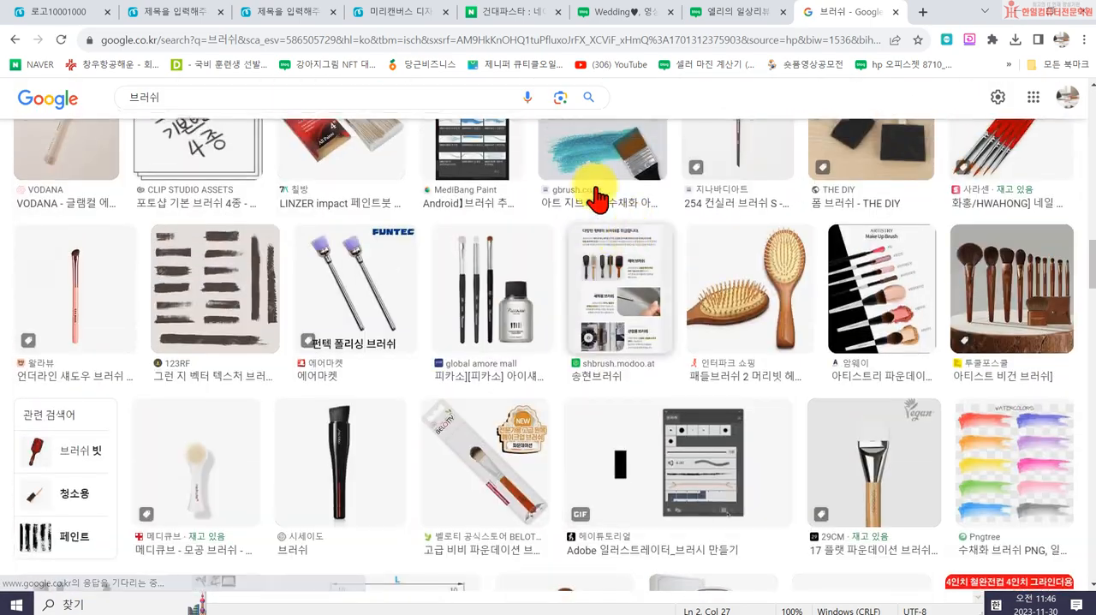
scroll(325, 179, up, 10)
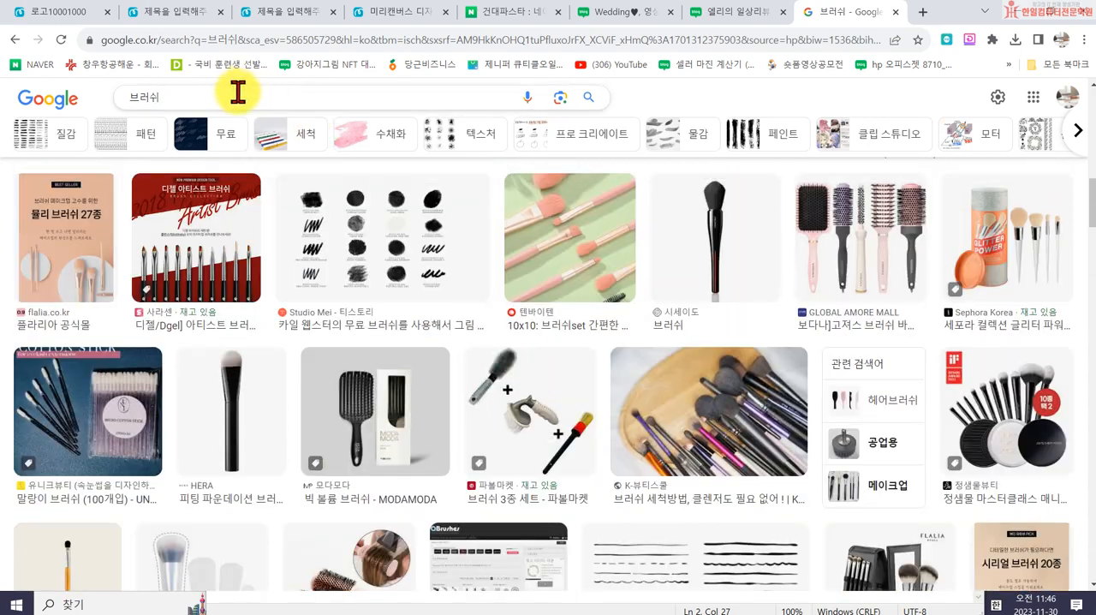
click(349, 146)
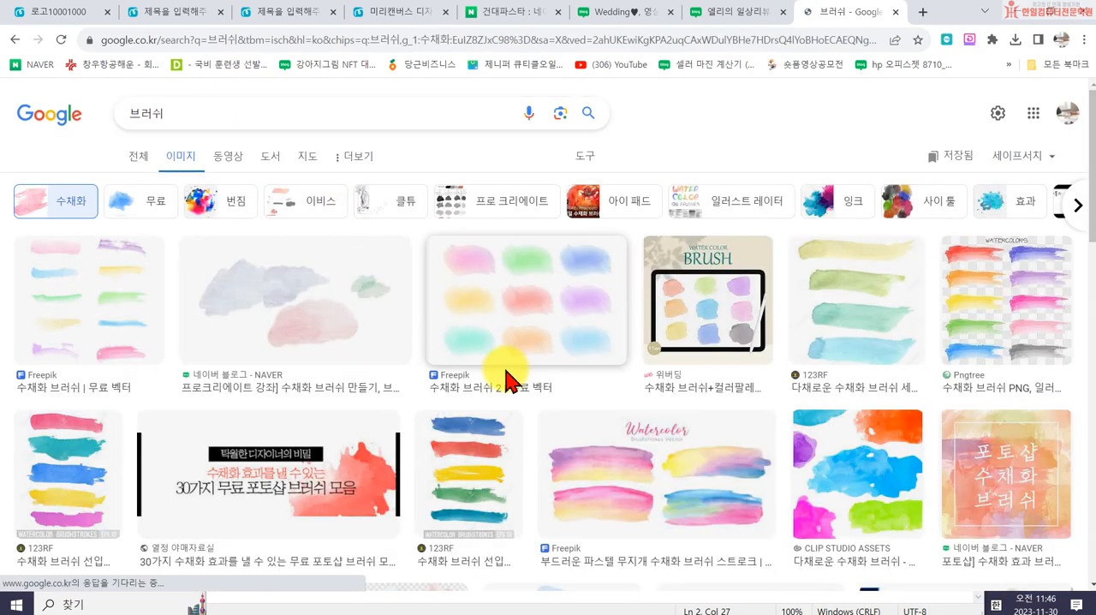
scroll(505, 381, down, 5)
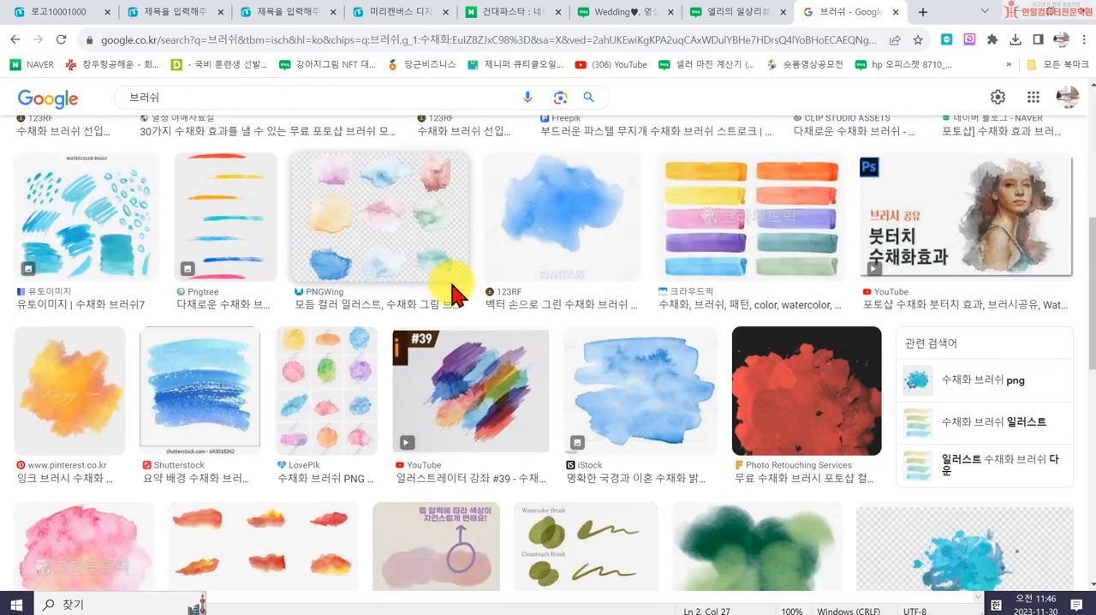
scroll(467, 304, down, 2)
scroll(805, 333, down, 2)
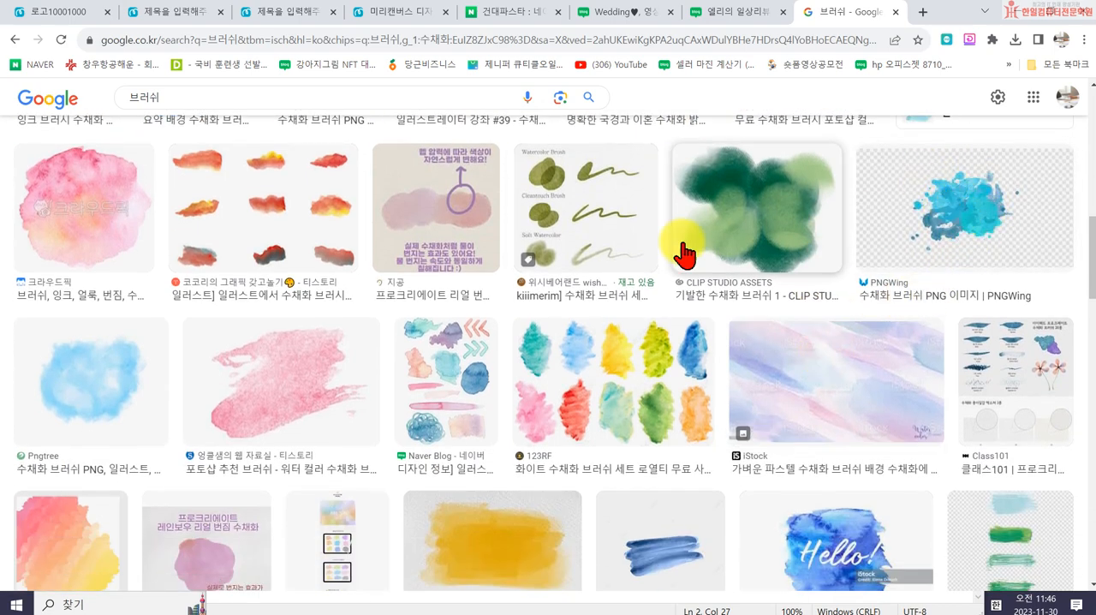
- Open the sky-blue watercolour brush's source page on Pngtree, dismiss the account prompt, and open that image's free PNG page
click(98, 394)
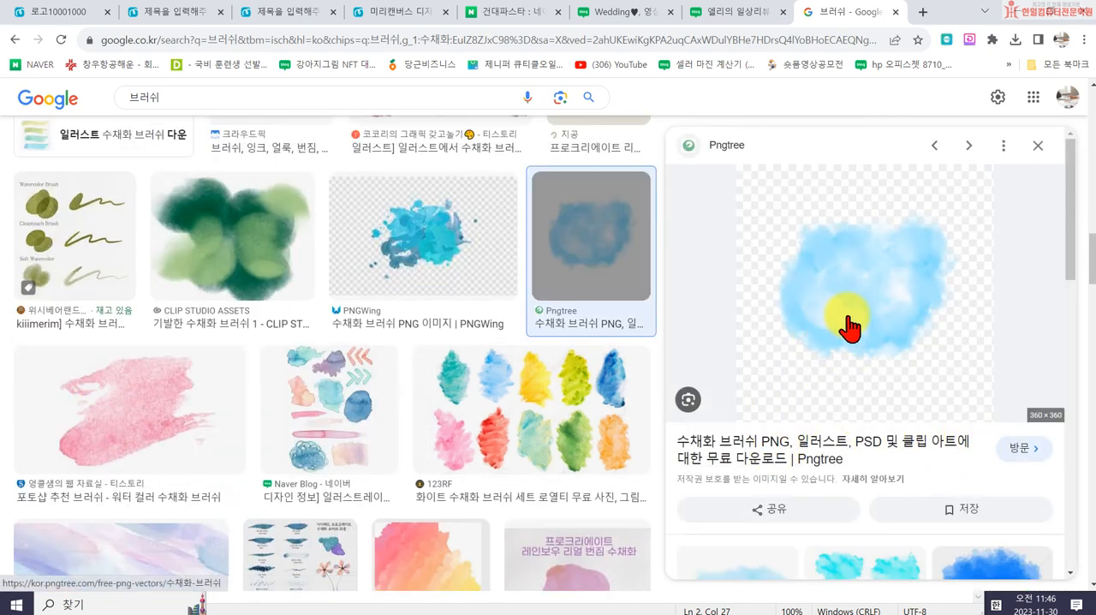
click(851, 327)
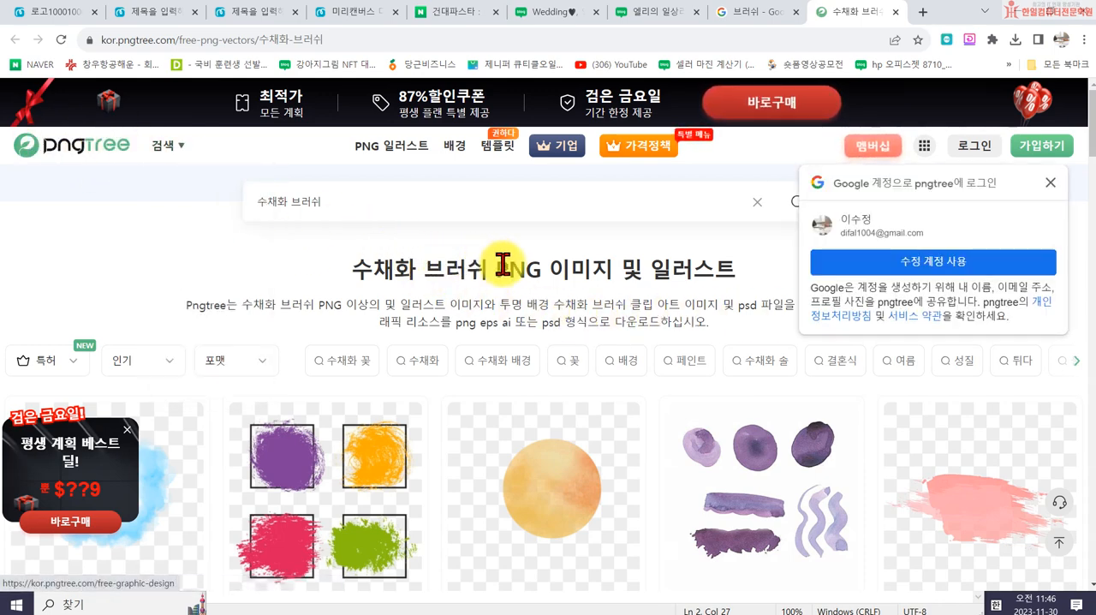
click(1049, 183)
scroll(511, 435, down, 3)
scroll(123, 330, down, 1)
click(86, 214)
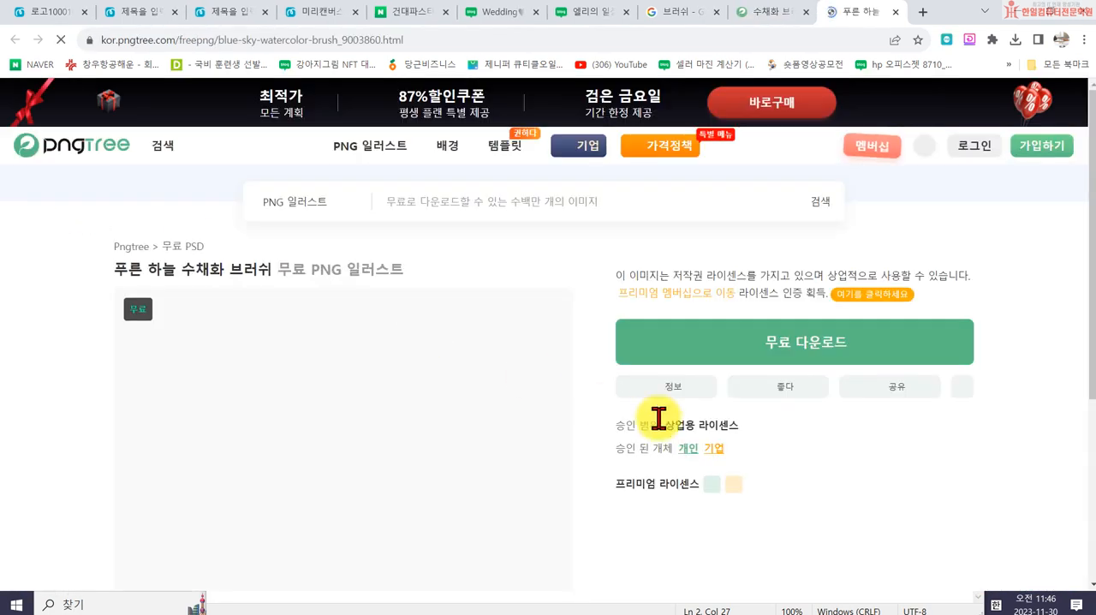
- Request the free download, sign in to Pngtree with the Google account and dismiss the Black Friday offer
click(776, 359)
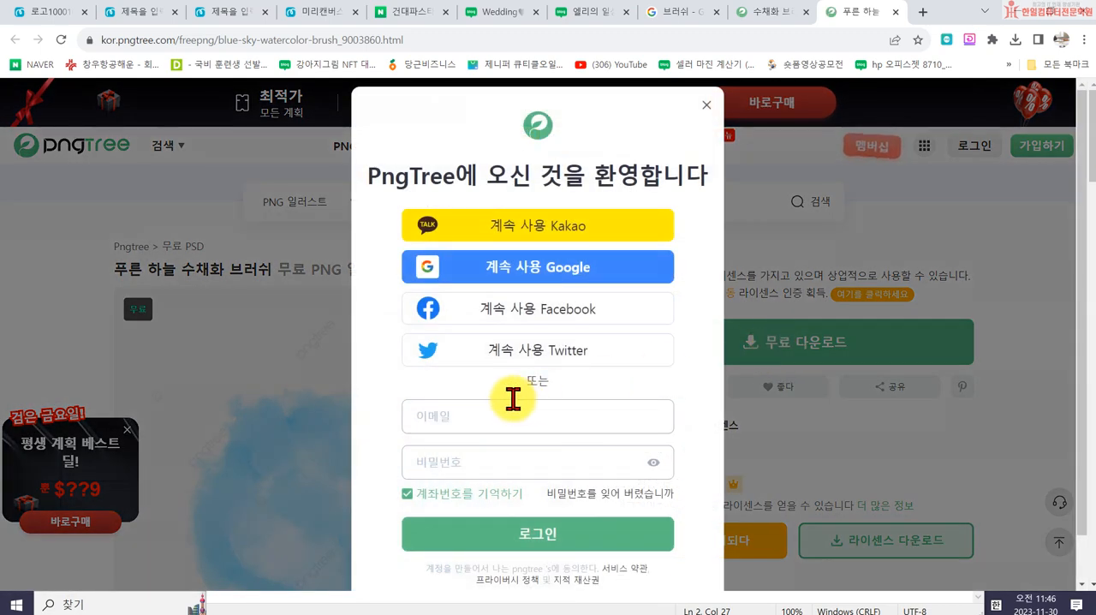
click(504, 280)
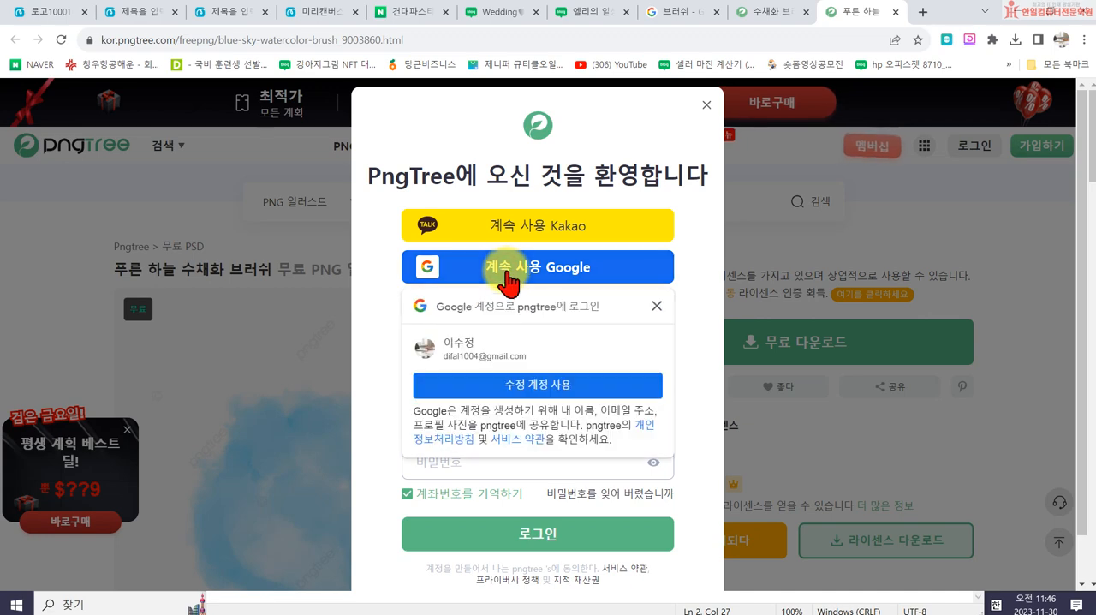
click(485, 384)
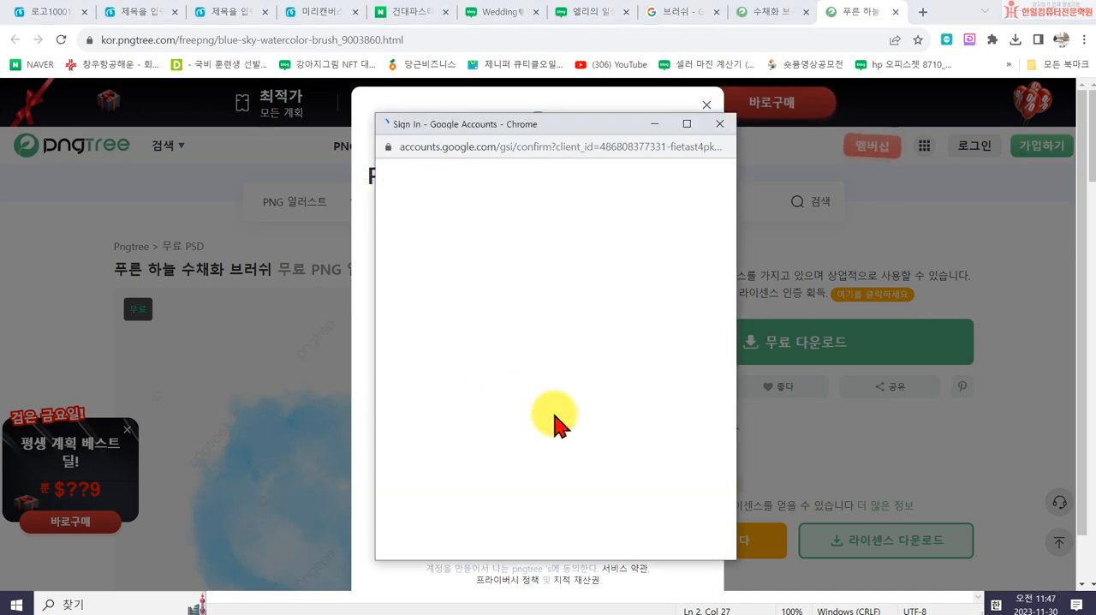
click(682, 371)
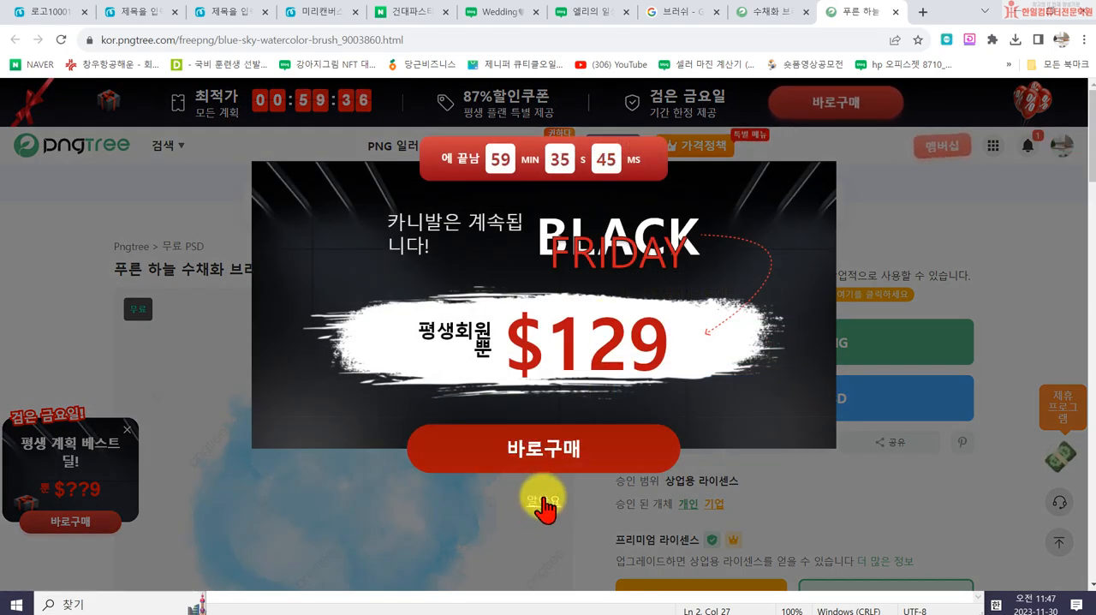
click(542, 503)
- Download the sky-blue watercolour brush as PNG with the free slow download and save it in the 10회차 엘리블로그 folder
click(734, 341)
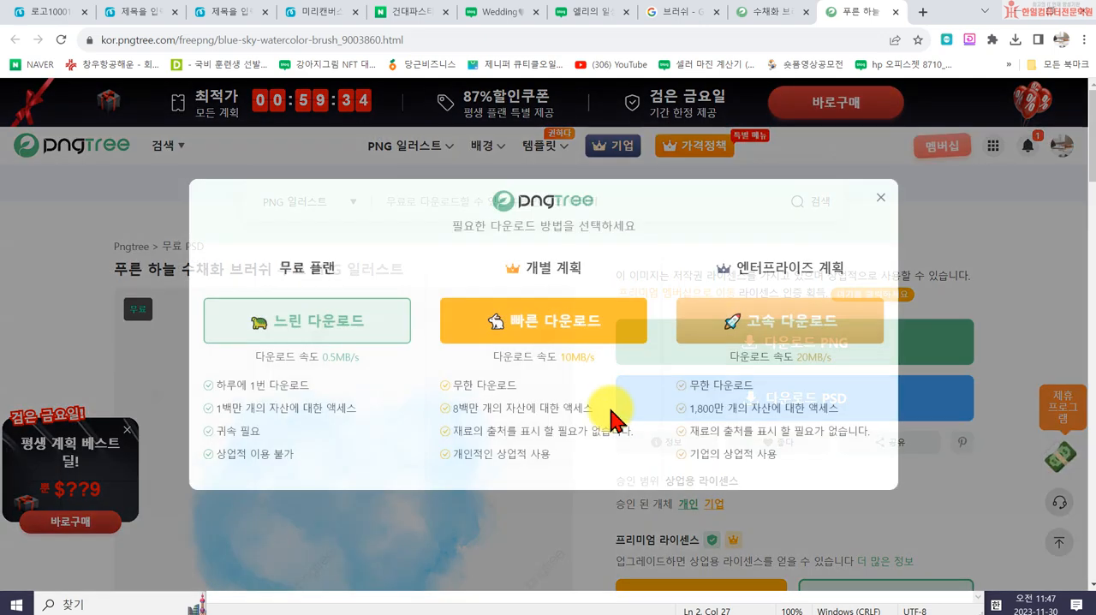
click(340, 340)
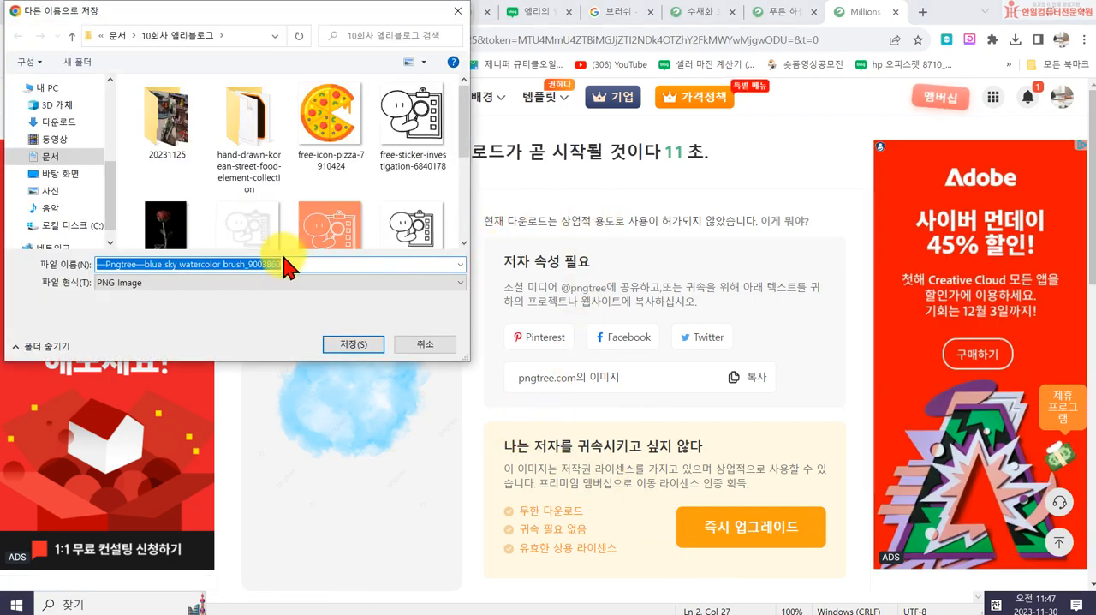
click(349, 344)
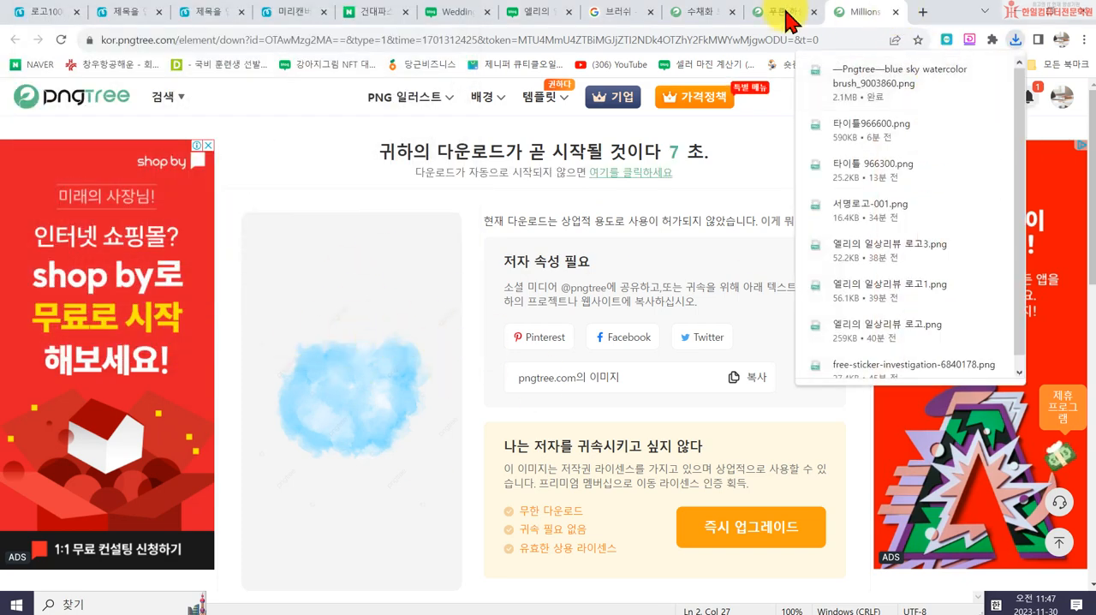
- Switch to the 2000 x 600 px design in MiriCanvas and upload the downloaded Pngtree blue sky watercolor brush image
click(283, 12)
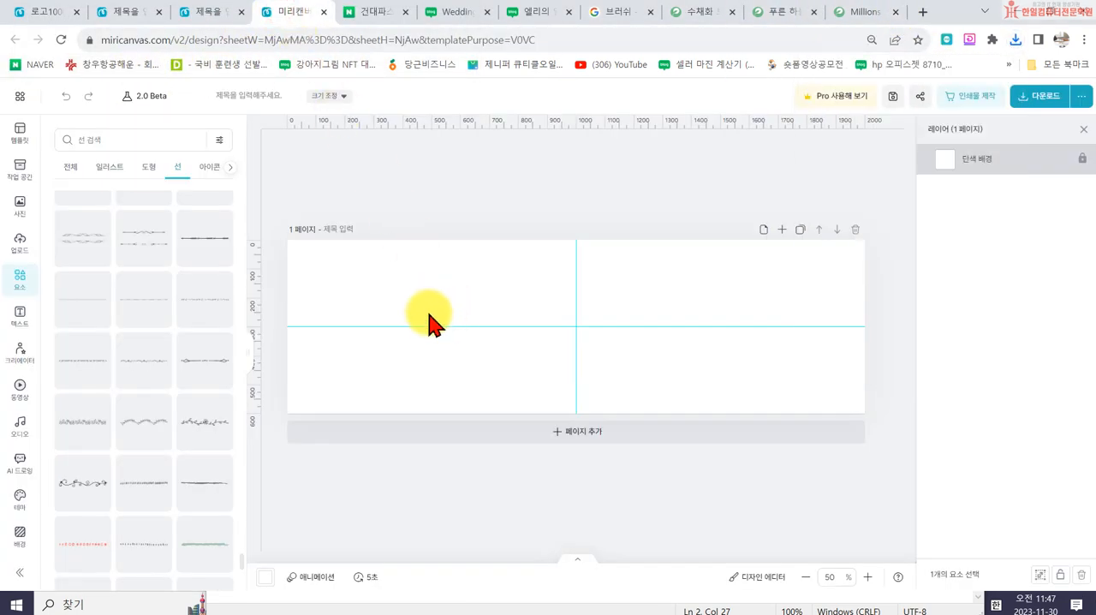
click(23, 248)
click(154, 173)
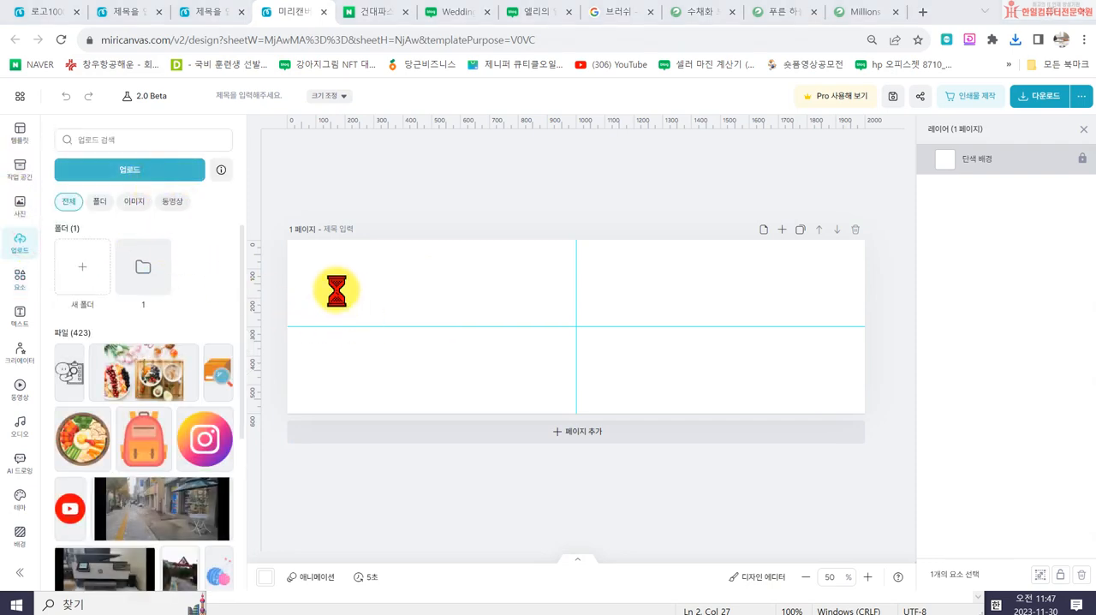
scroll(255, 236, down, 5)
scroll(341, 175, up, 2)
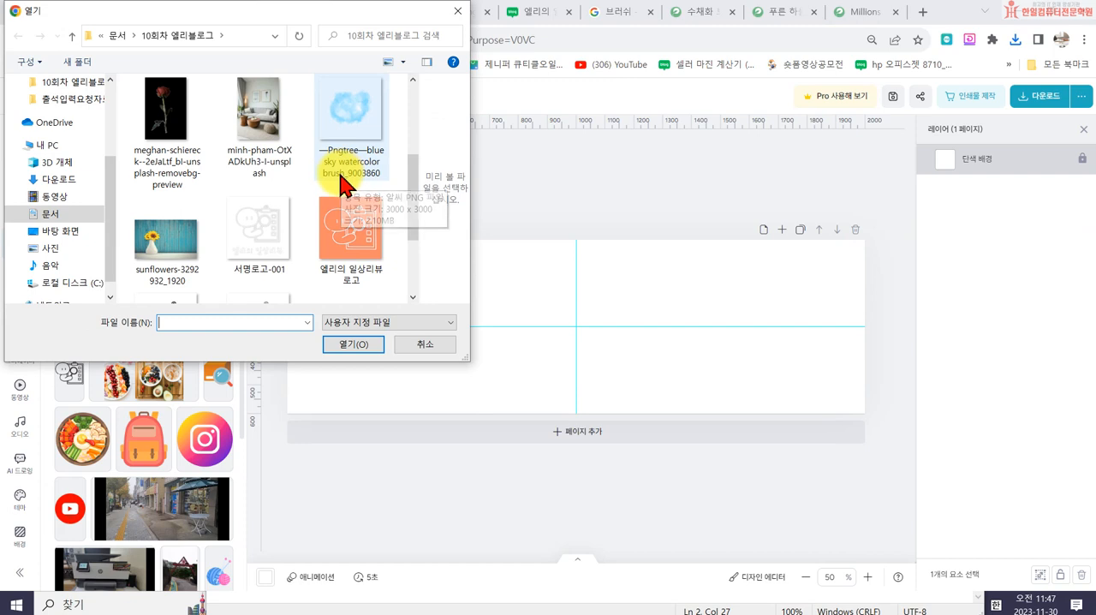
click(352, 138)
click(353, 344)
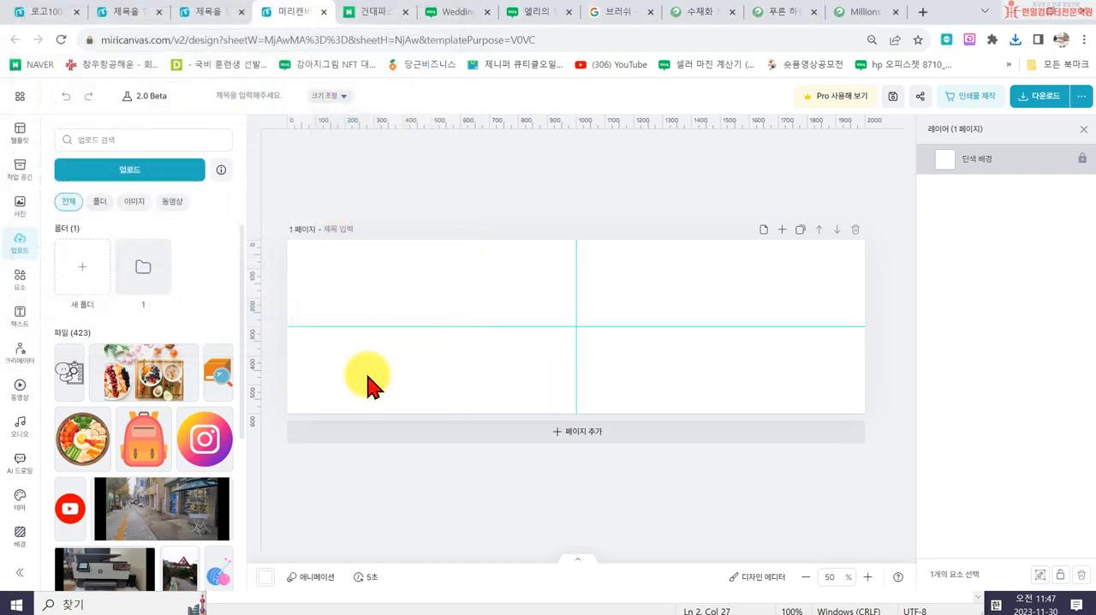
- Place the uploaded watercolour image on the banner, enlarge it and spread three overlapping copies across the page
click(83, 387)
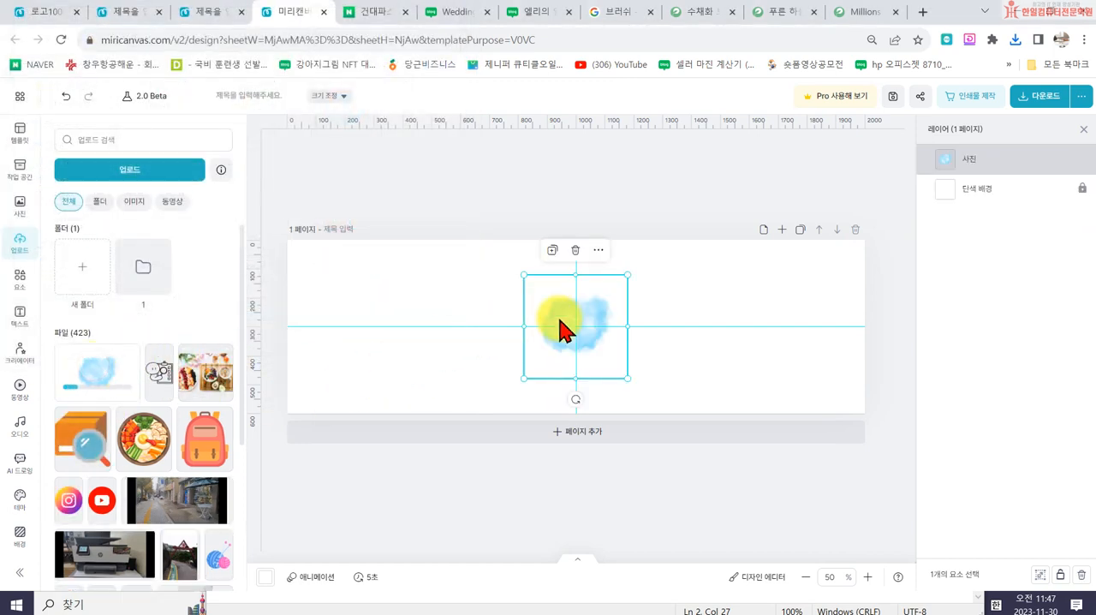
drag(523, 378, 572, 326)
drag(689, 279, 705, 277)
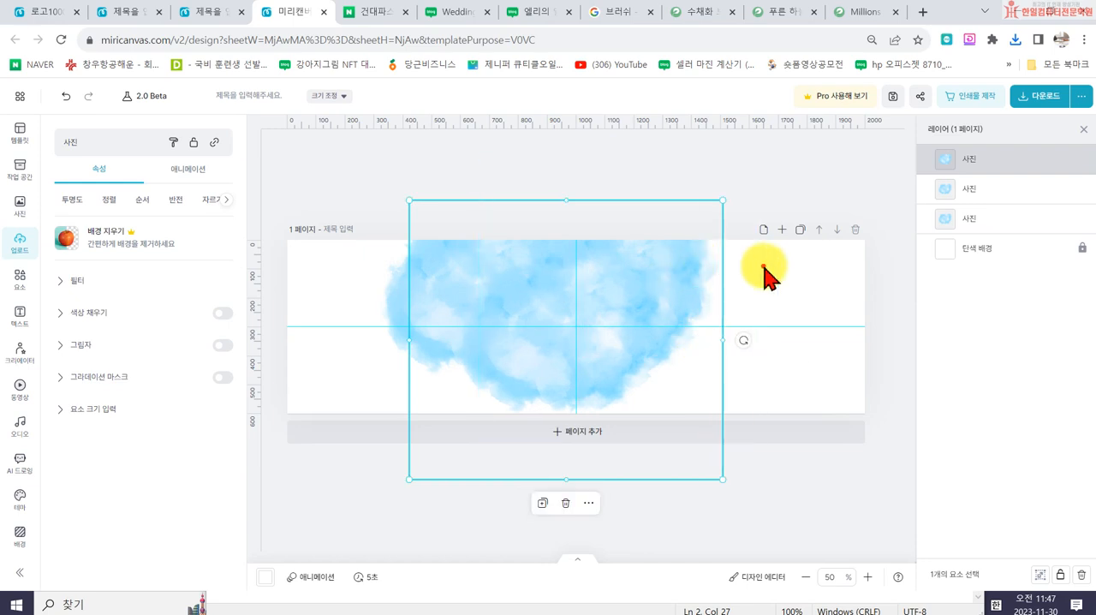
click(743, 278)
click(728, 272)
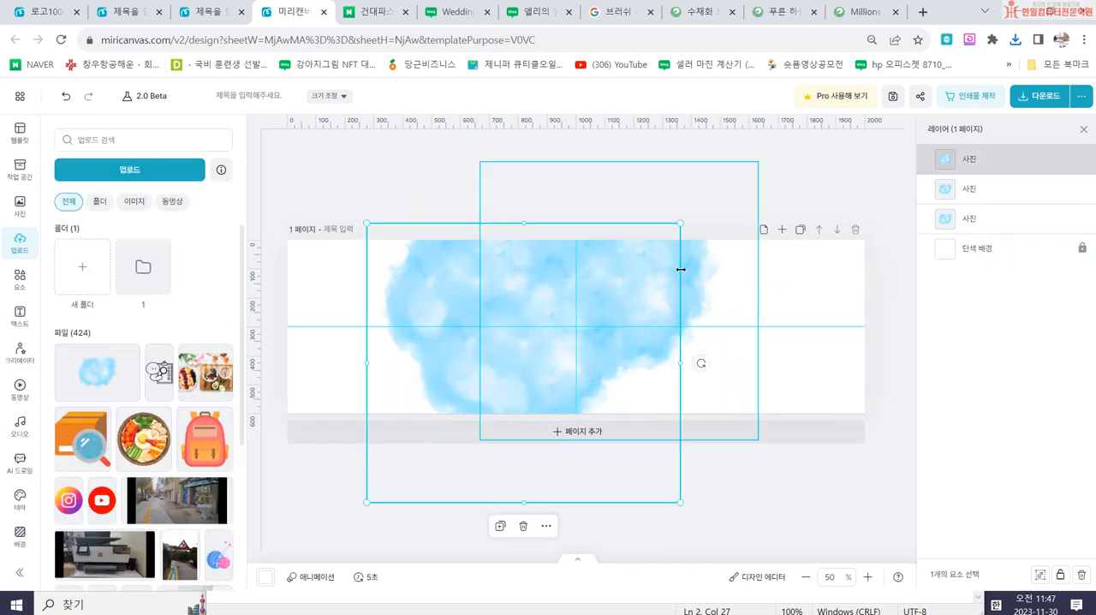
drag(710, 286, 616, 321)
- Set the opacity of the left watercolour copy to 48% and of the right copy to 88%
click(435, 283)
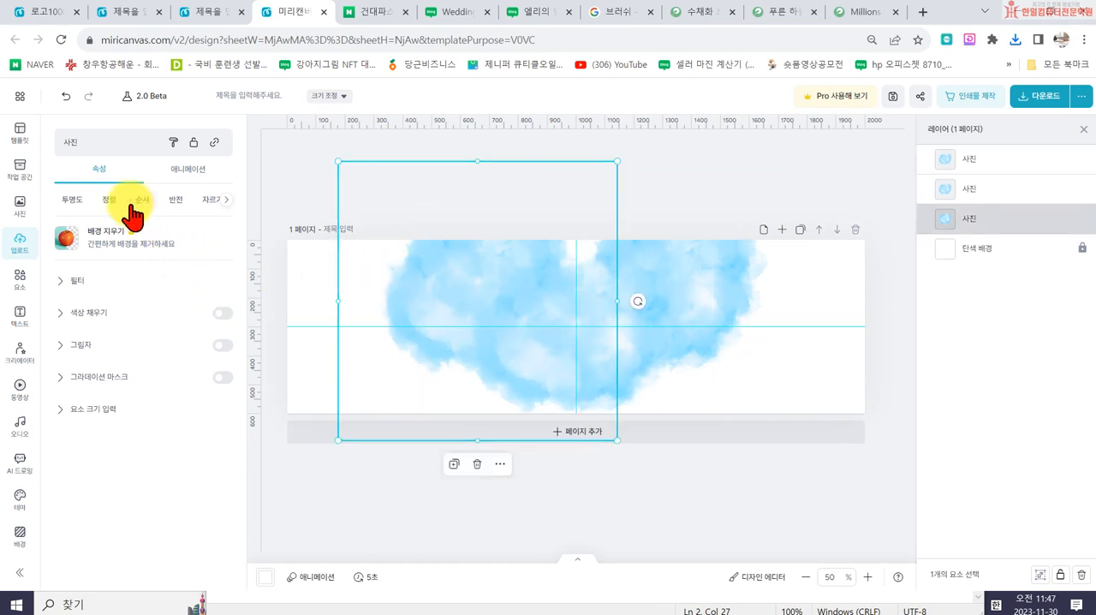
click(74, 201)
drag(180, 260, 139, 255)
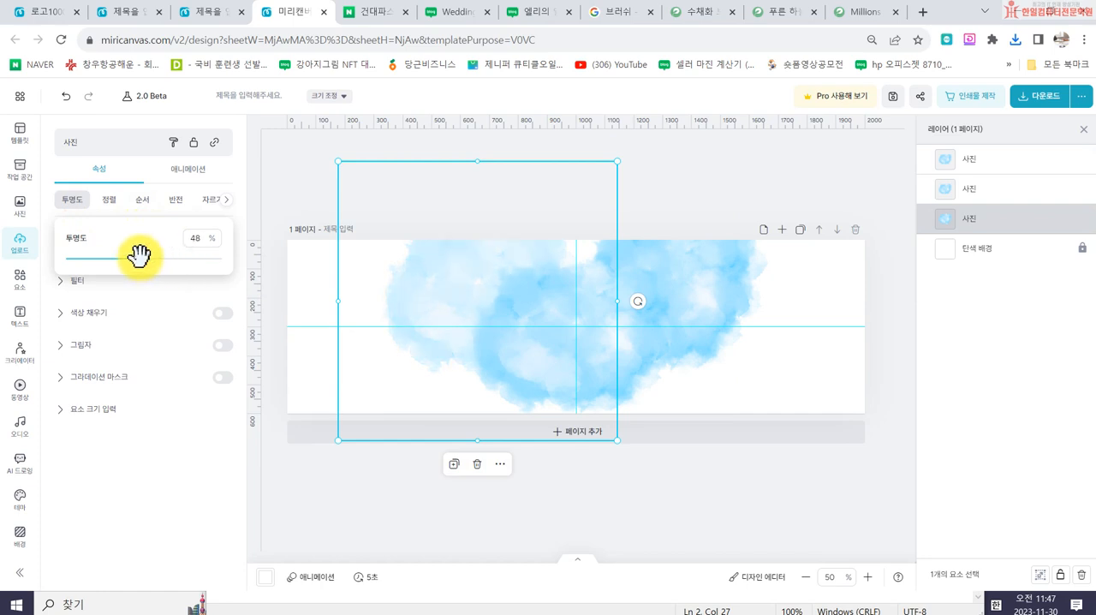
click(702, 289)
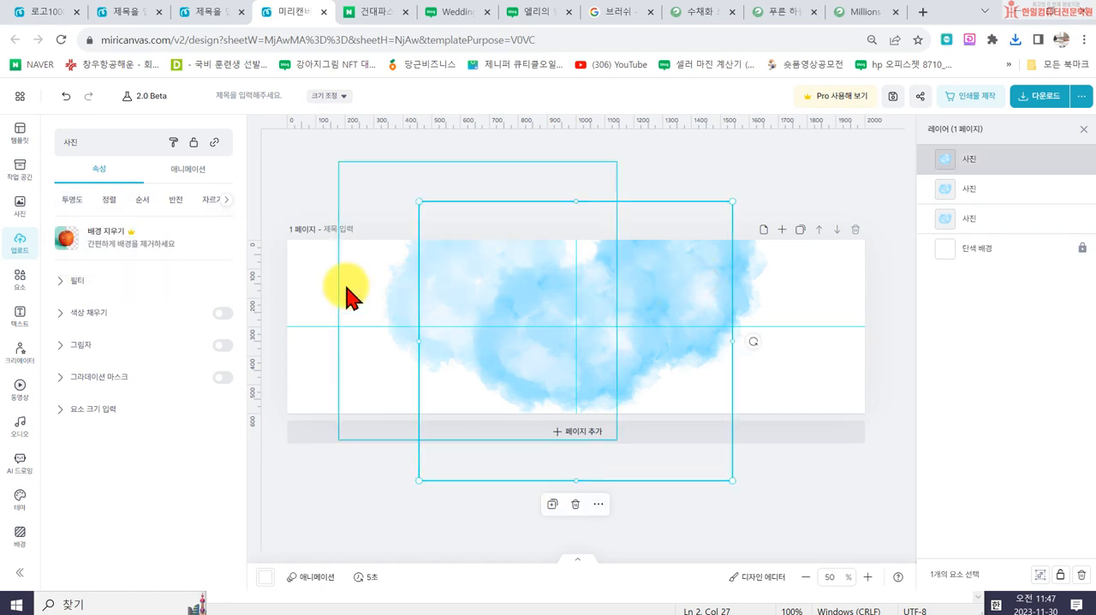
click(765, 291)
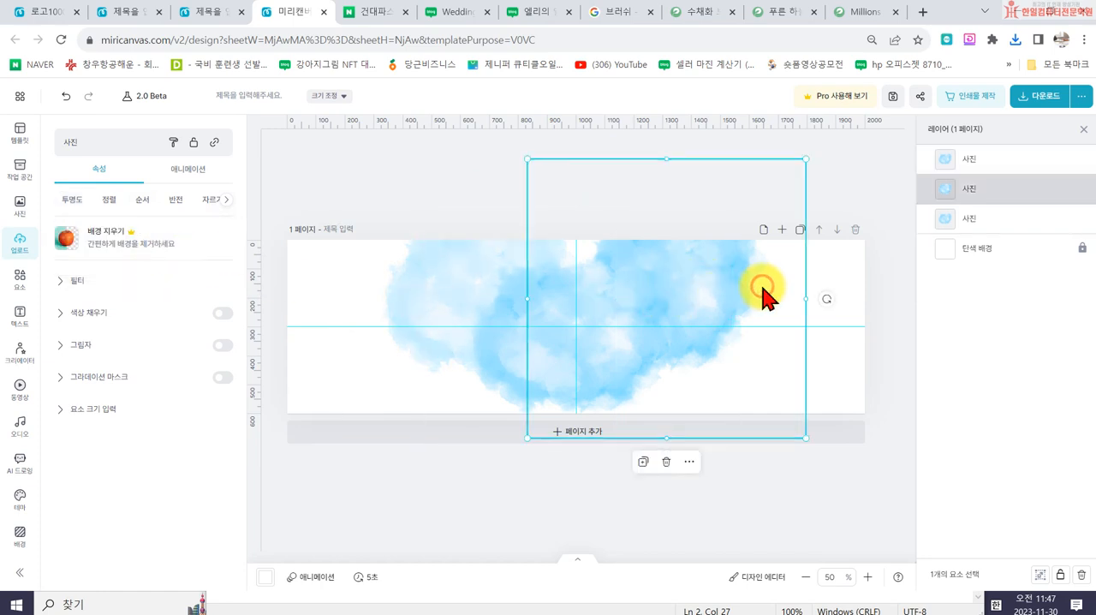
click(75, 202)
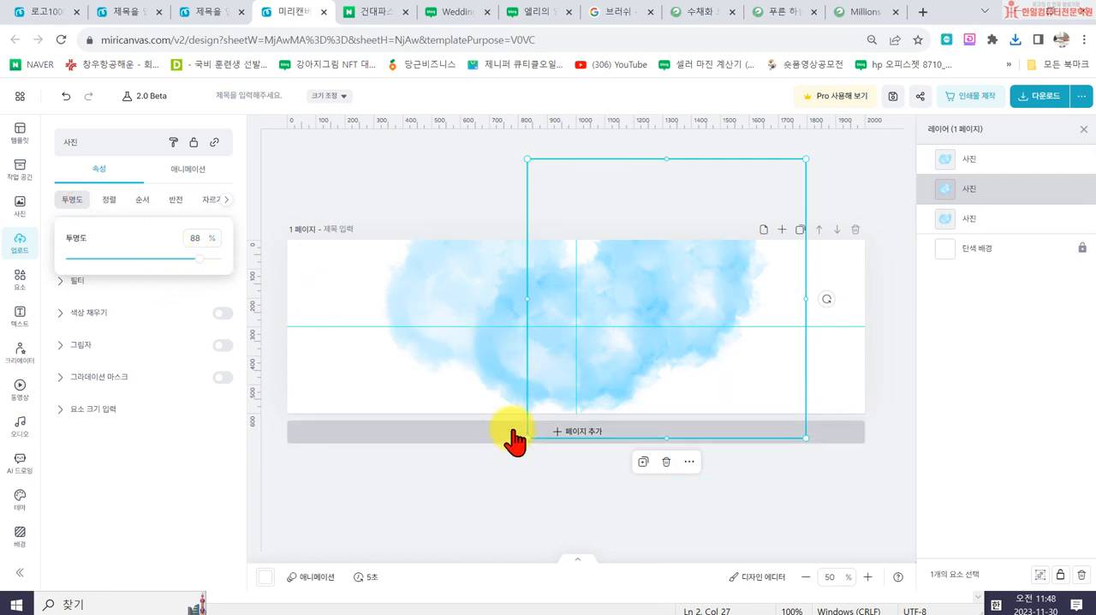
- Move the middle watercolour copy slightly up and set its opacity to 69%
click(494, 386)
drag(494, 386, 535, 359)
click(40, 241)
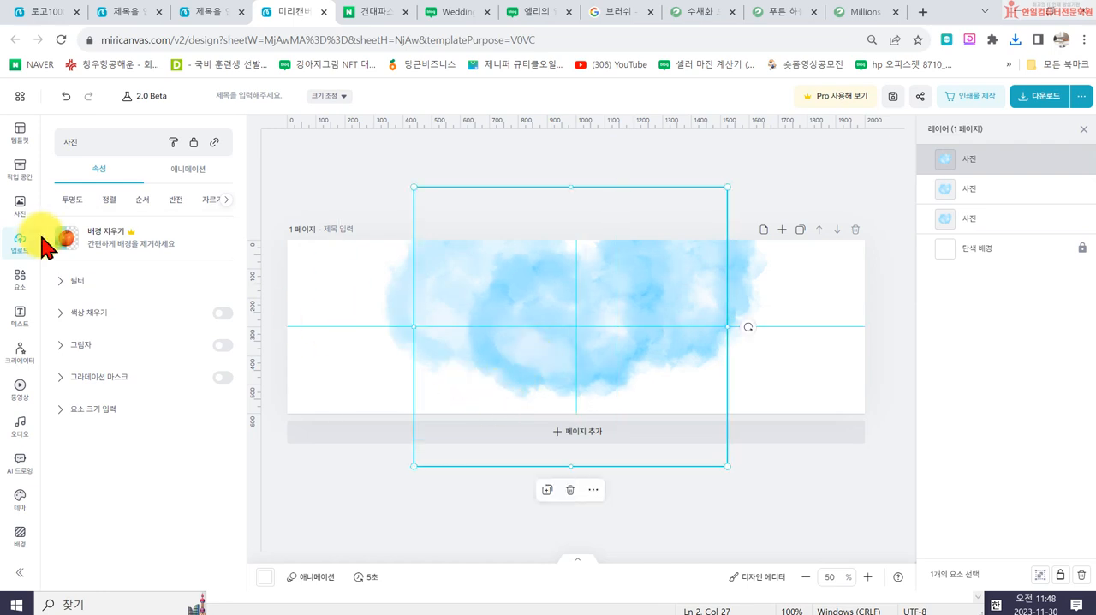
click(74, 204)
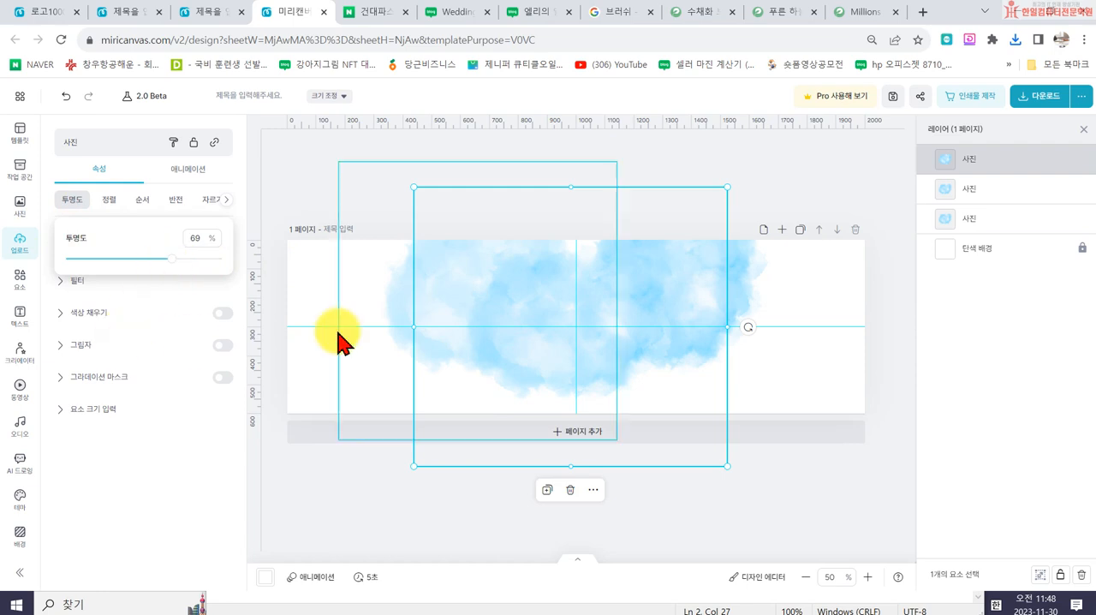
- Spread the right and left watercolour copies outward and down, and shift the middle copy slightly lower
click(317, 183)
drag(731, 318, 754, 339)
drag(416, 316, 372, 331)
drag(609, 380, 613, 396)
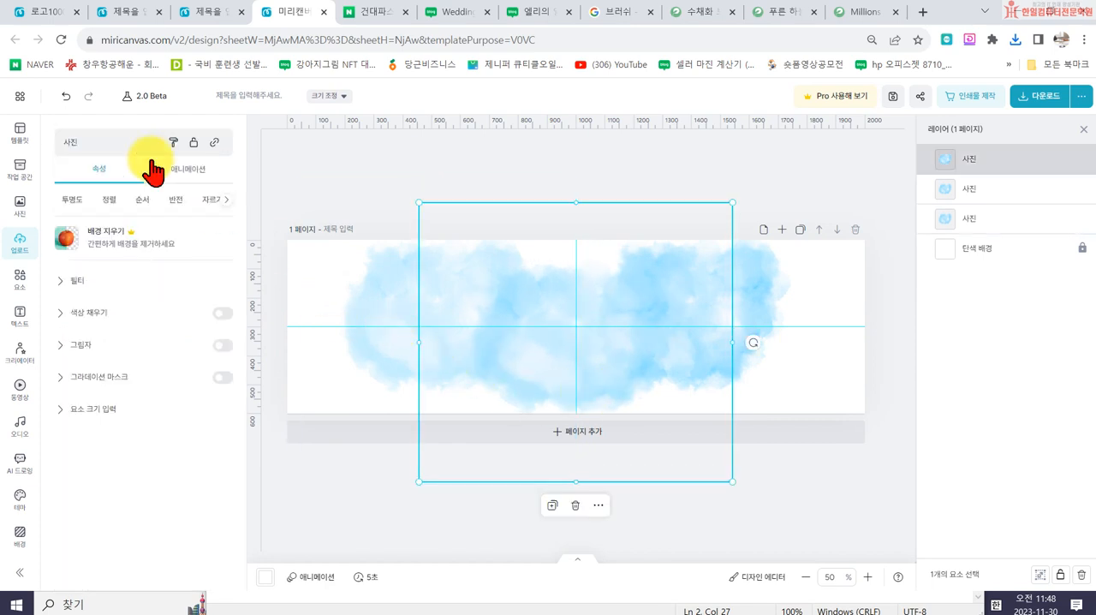
- Resize the banner page to a custom size of 2000 x 700 px
click(343, 97)
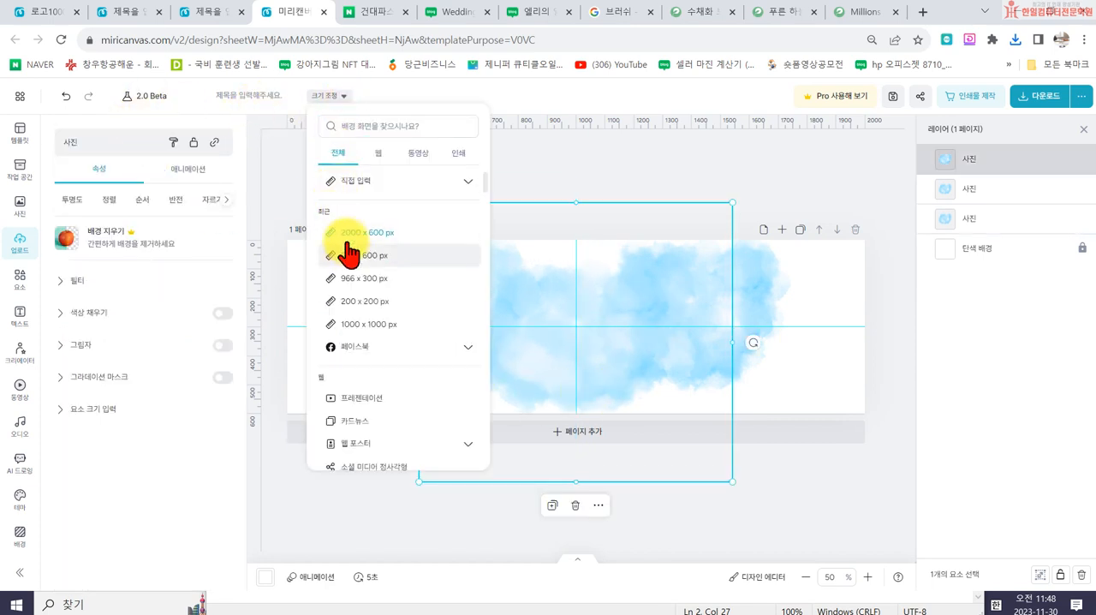
click(383, 178)
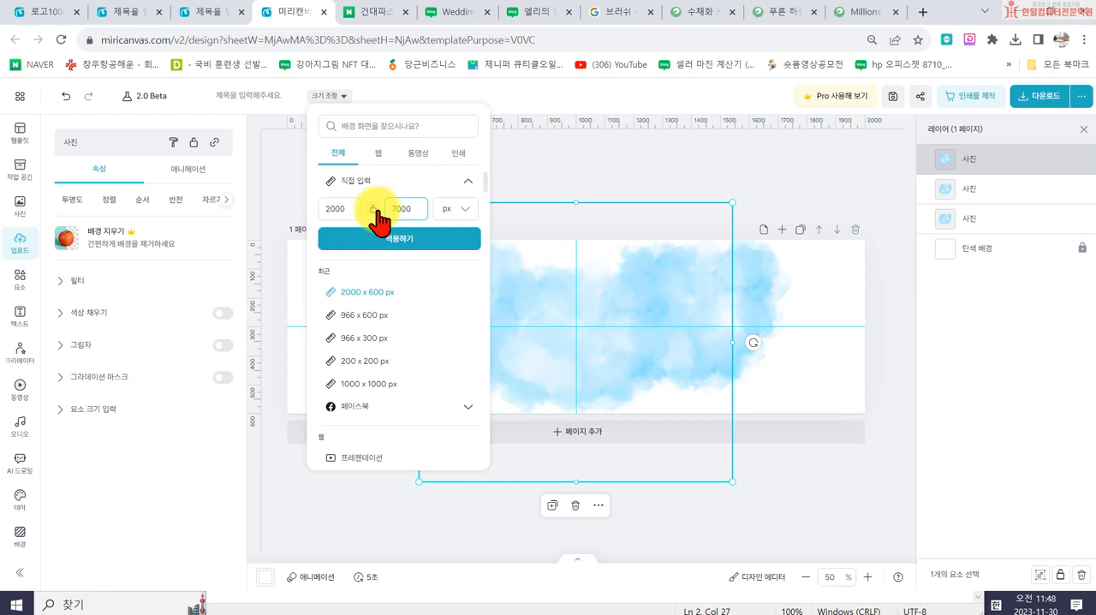
click(373, 239)
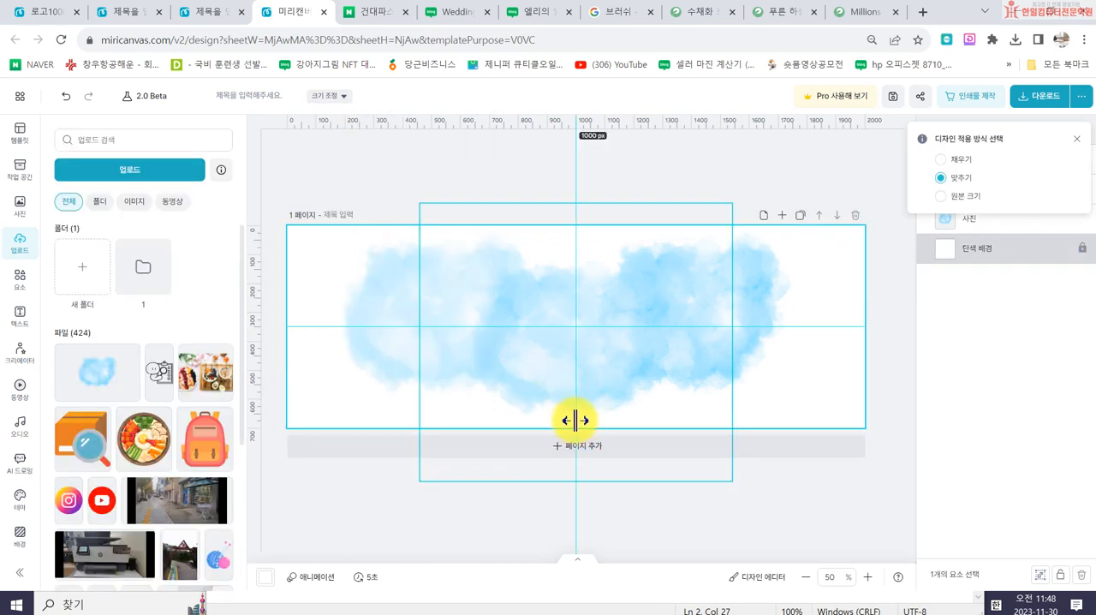
- Fine-tune the positions of the middle and left watercolour copies on the enlarged page
drag(590, 377, 588, 386)
drag(462, 292, 377, 299)
click(531, 147)
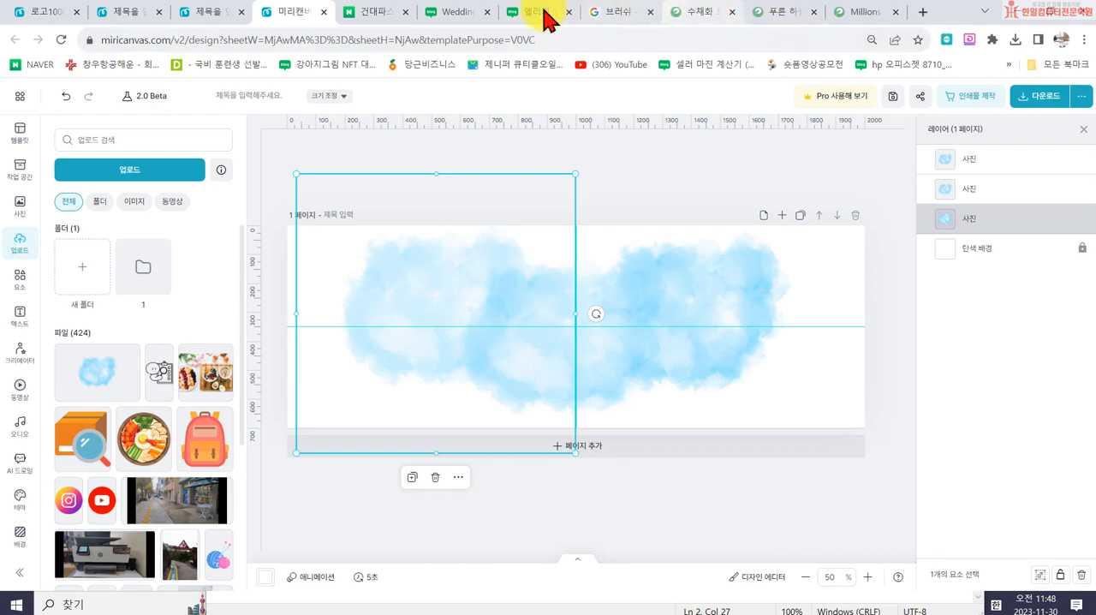
- View the Wedding blog's title banner as a reference and close the four brush and watercolour image tabs
click(379, 13)
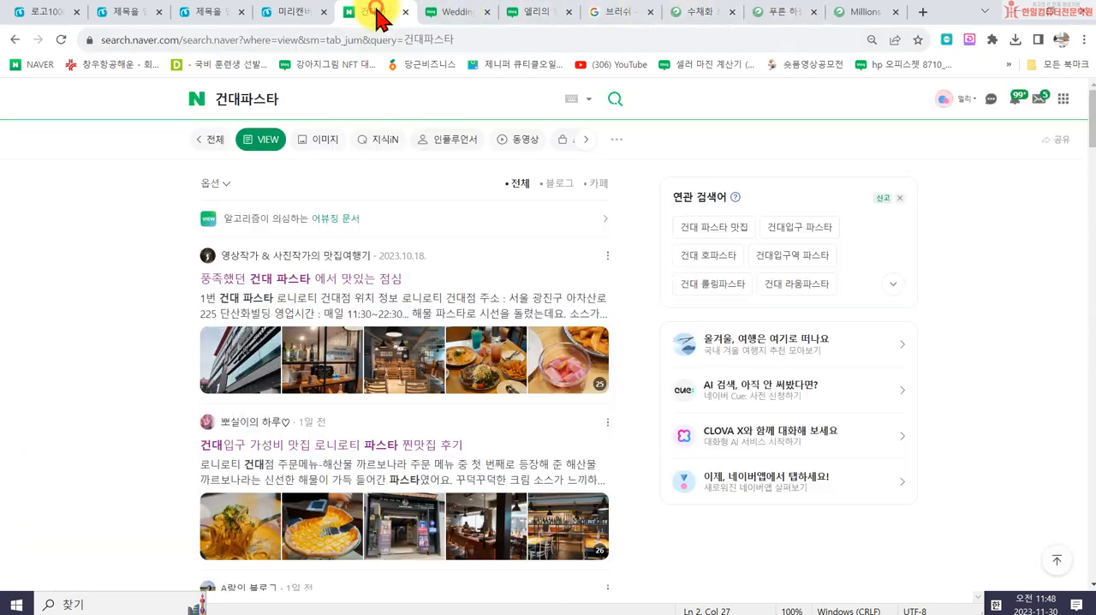
click(439, 13)
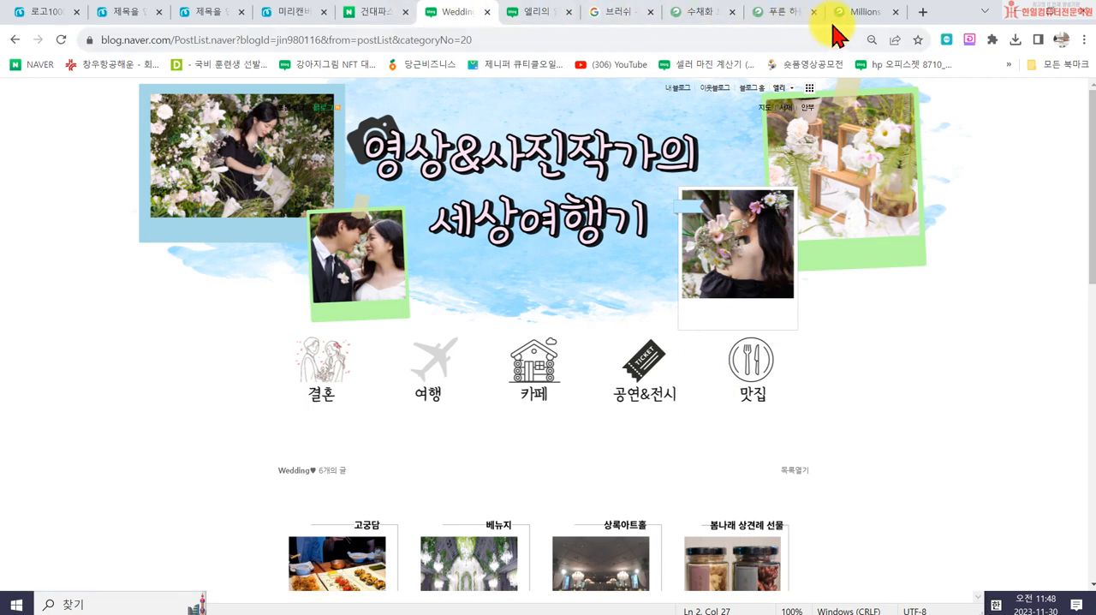
click(896, 12)
click(896, 12)
click(896, 12)
click(890, 12)
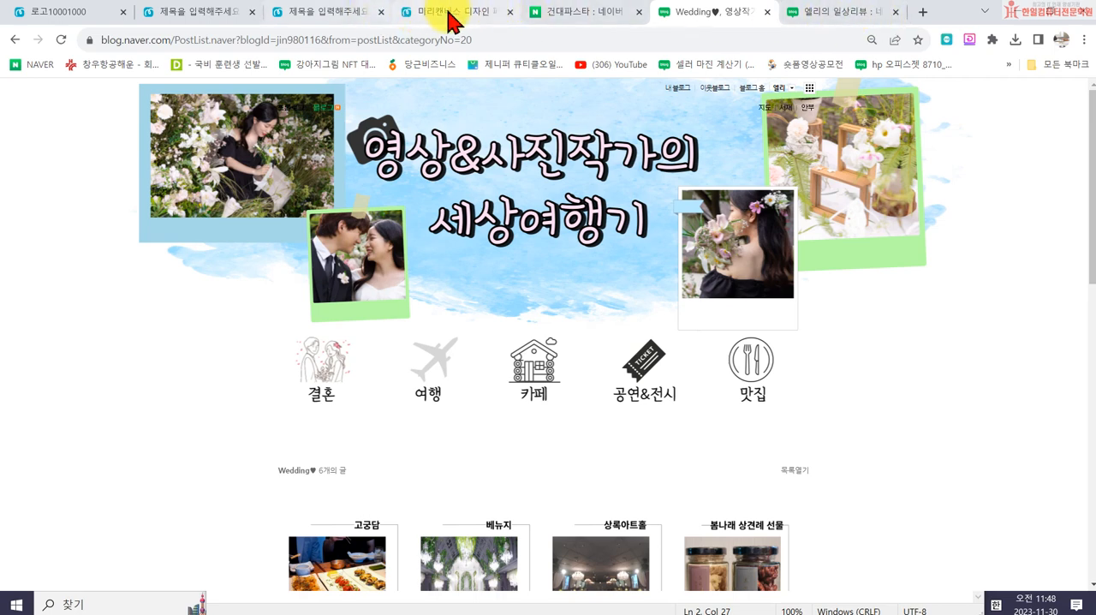
- Return to the MiriCanvas design and browse the line and shape elements for a banner decoration
click(451, 14)
click(678, 171)
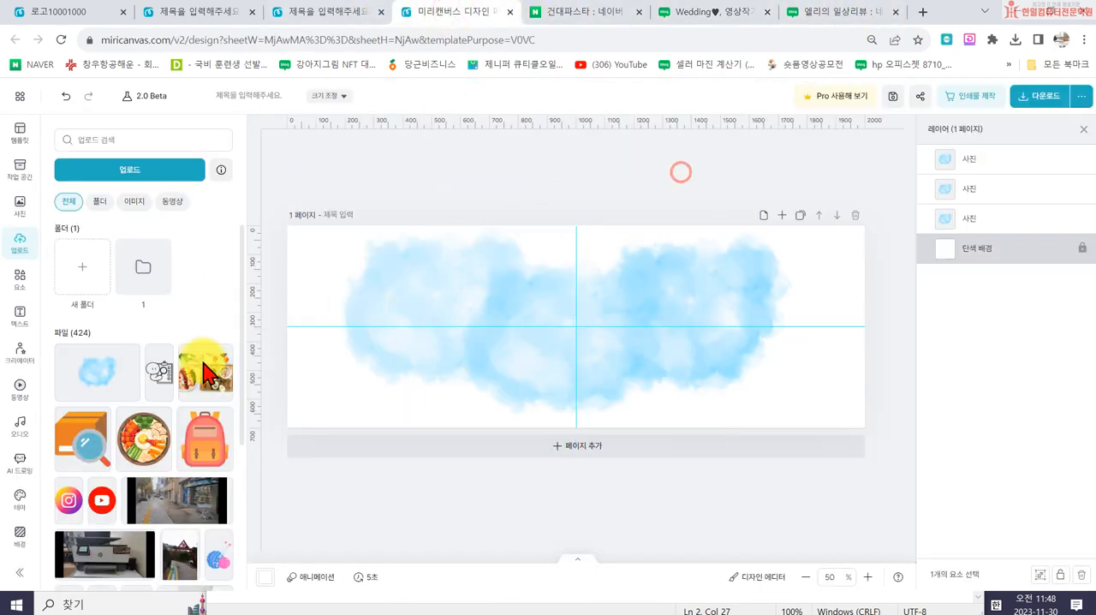
click(18, 281)
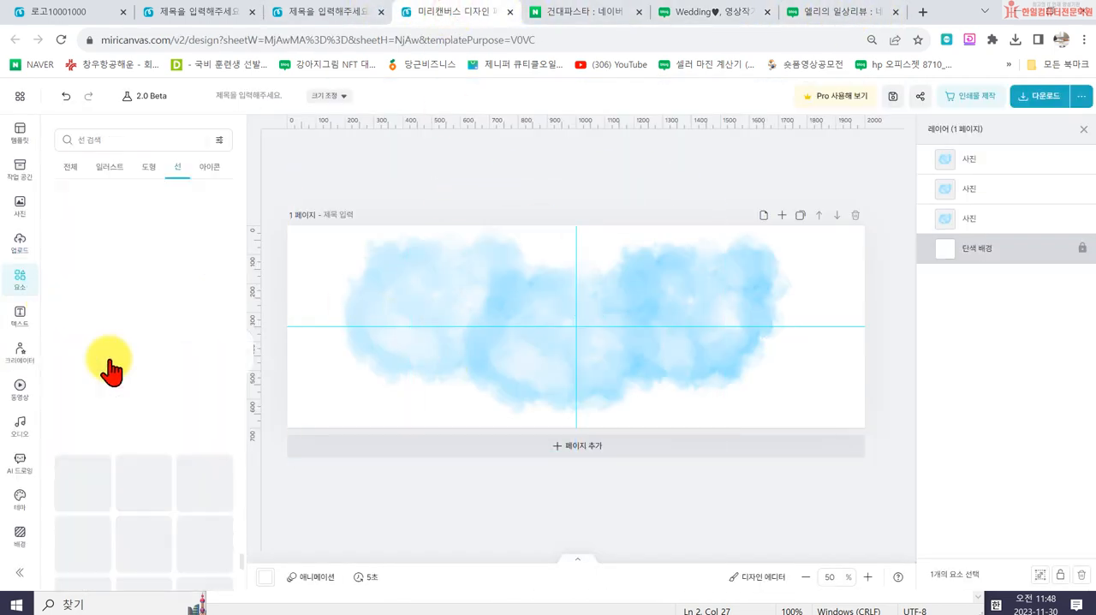
click(180, 174)
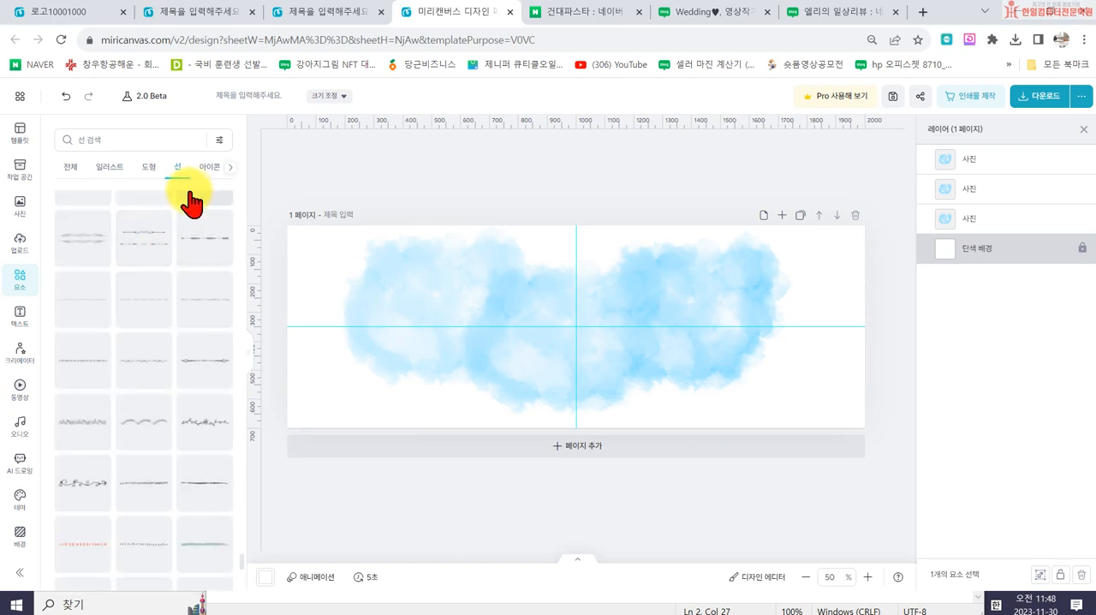
click(144, 170)
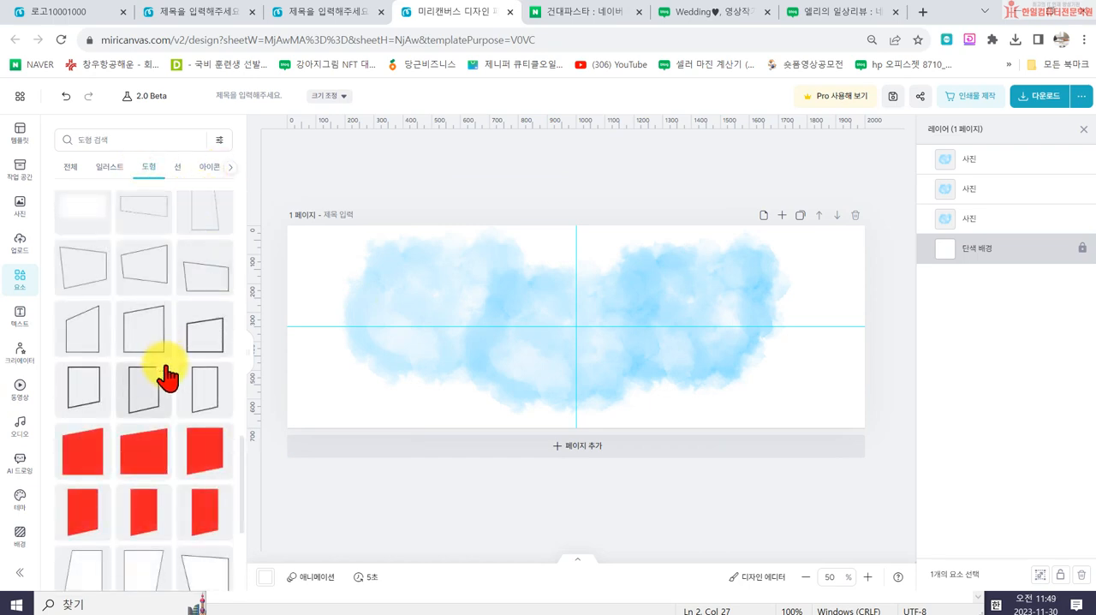
scroll(176, 386, down, 2)
scroll(182, 386, up, 14)
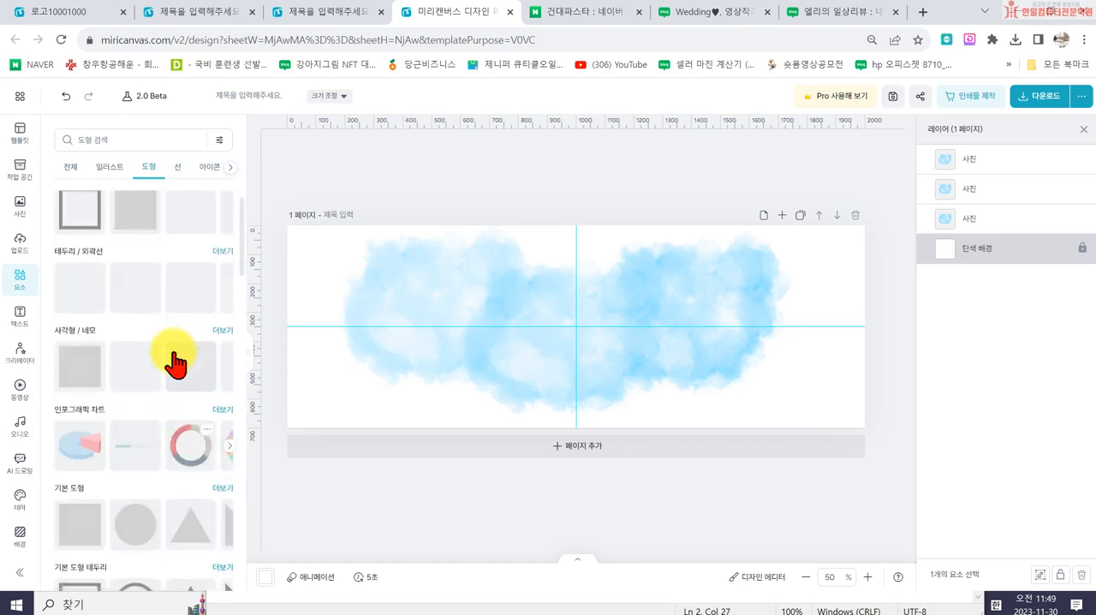
scroll(179, 401, up, 1)
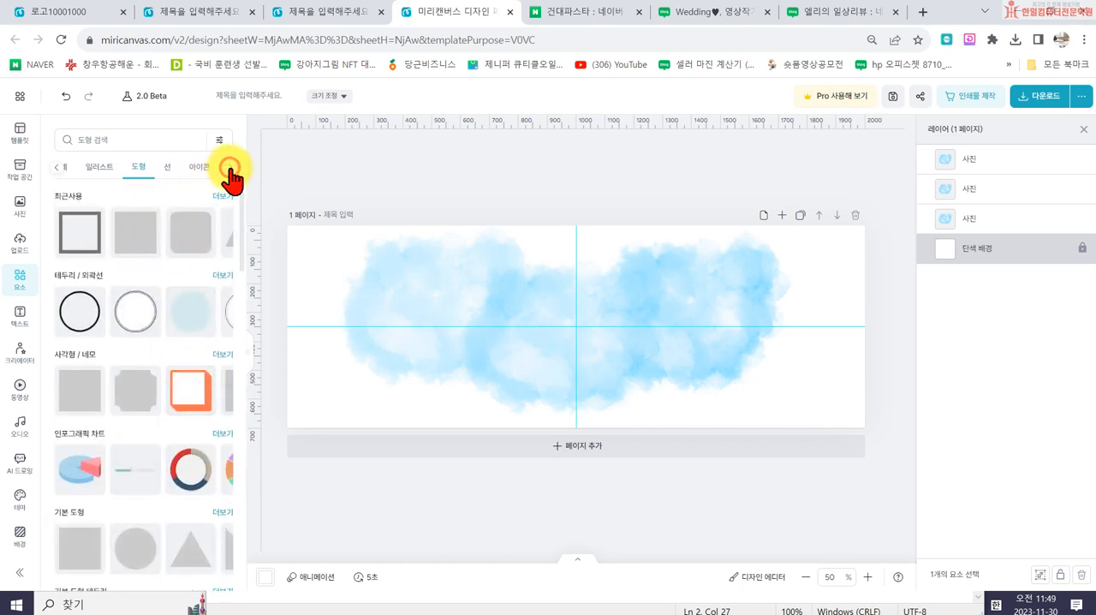
- Insert the circular photo frame with the small pointer line and place it over the banner's upper-left watercolour area
click(170, 171)
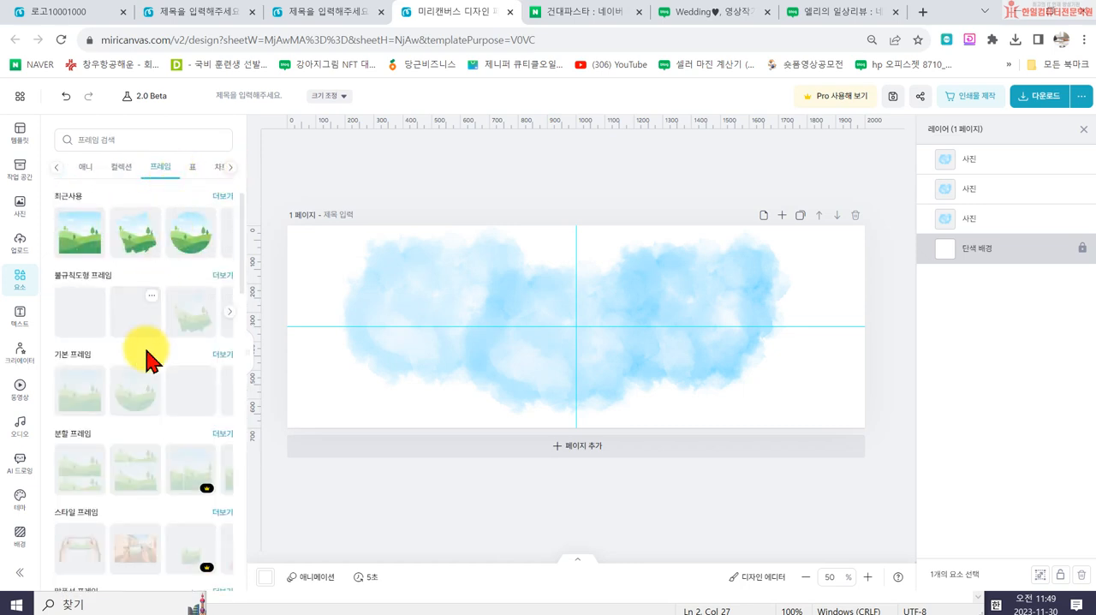
scroll(159, 372, down, 2)
scroll(163, 394, down, 4)
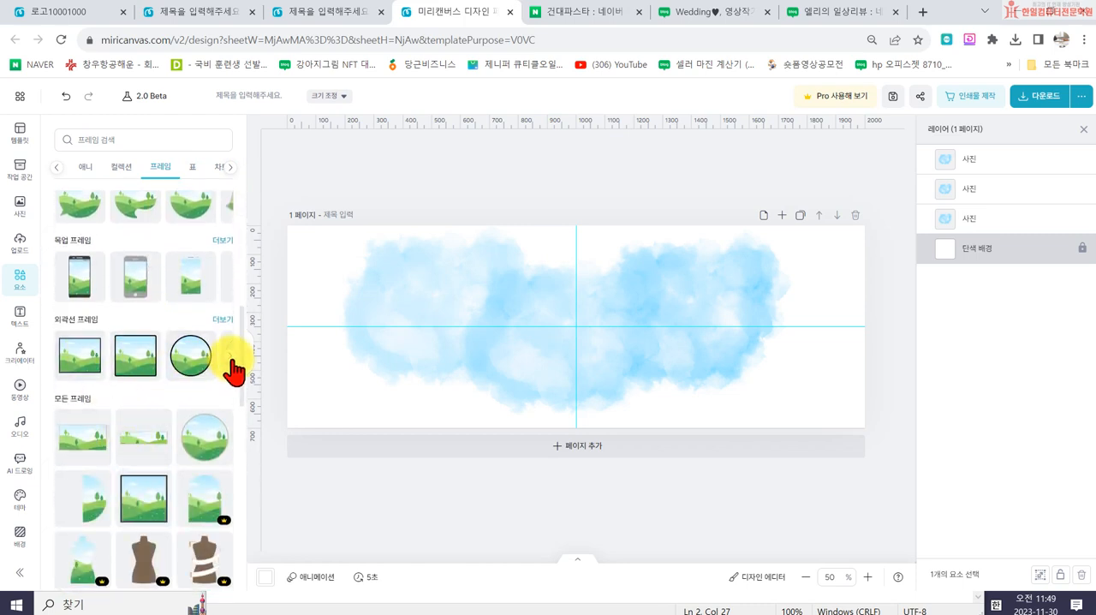
scroll(219, 368, down, 8)
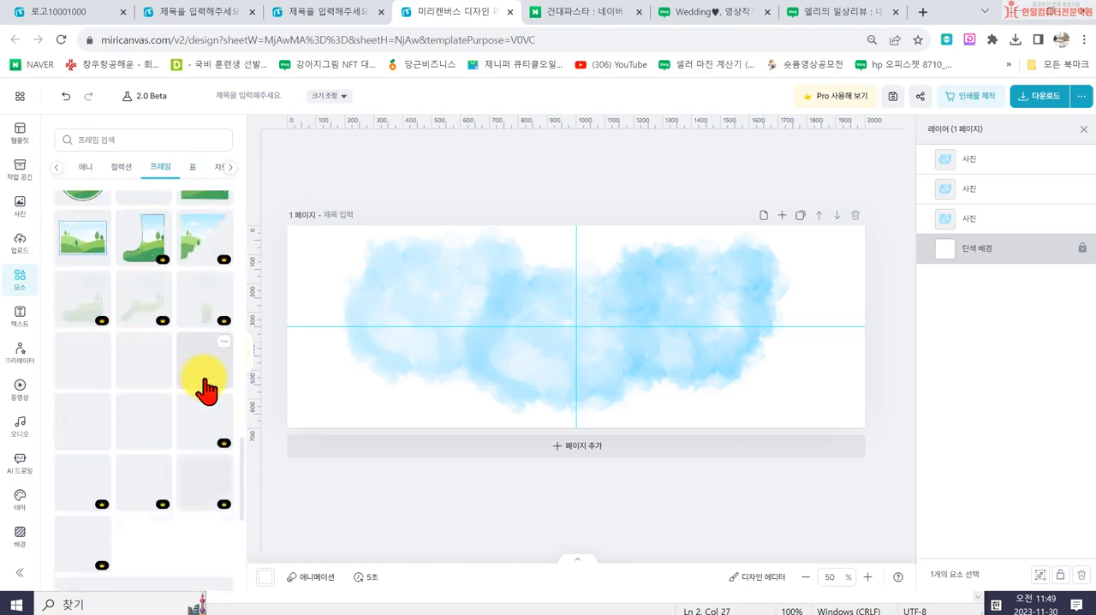
scroll(206, 389, down, 8)
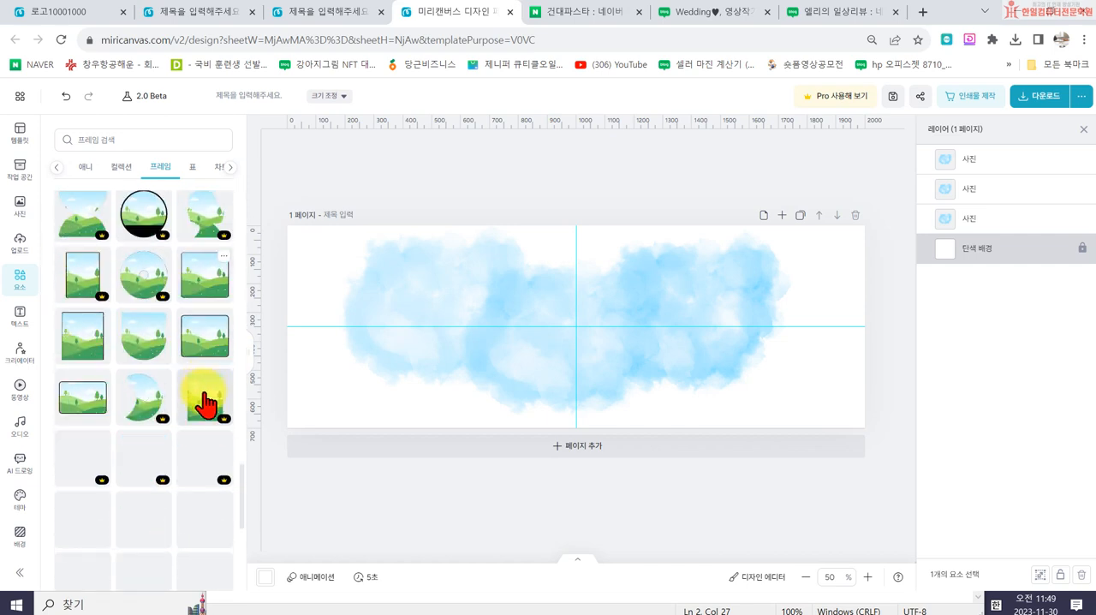
scroll(194, 447, down, 3)
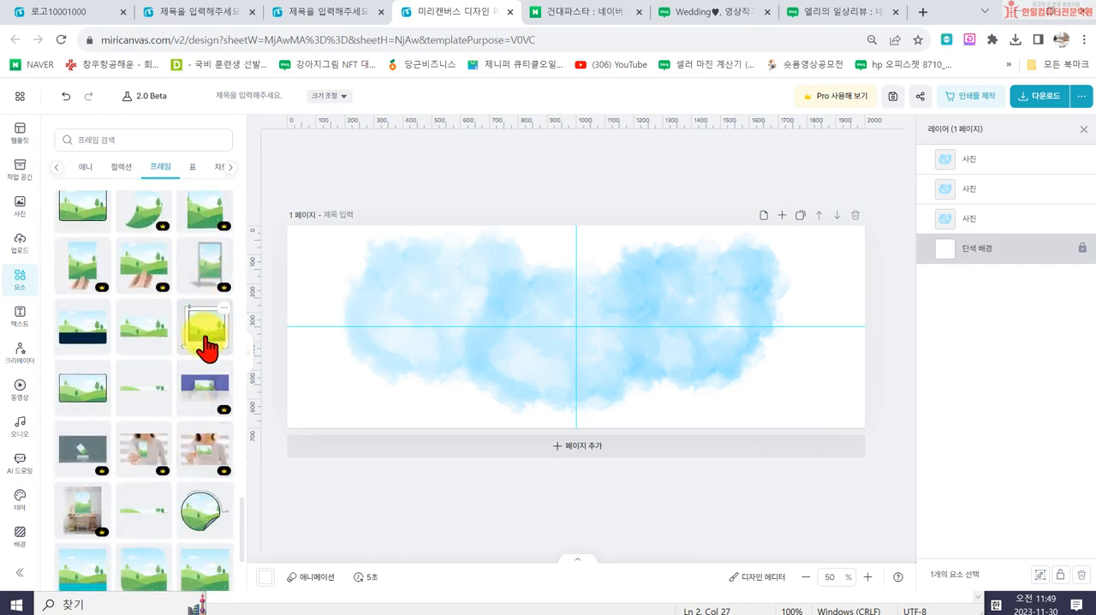
scroll(206, 342, down, 8)
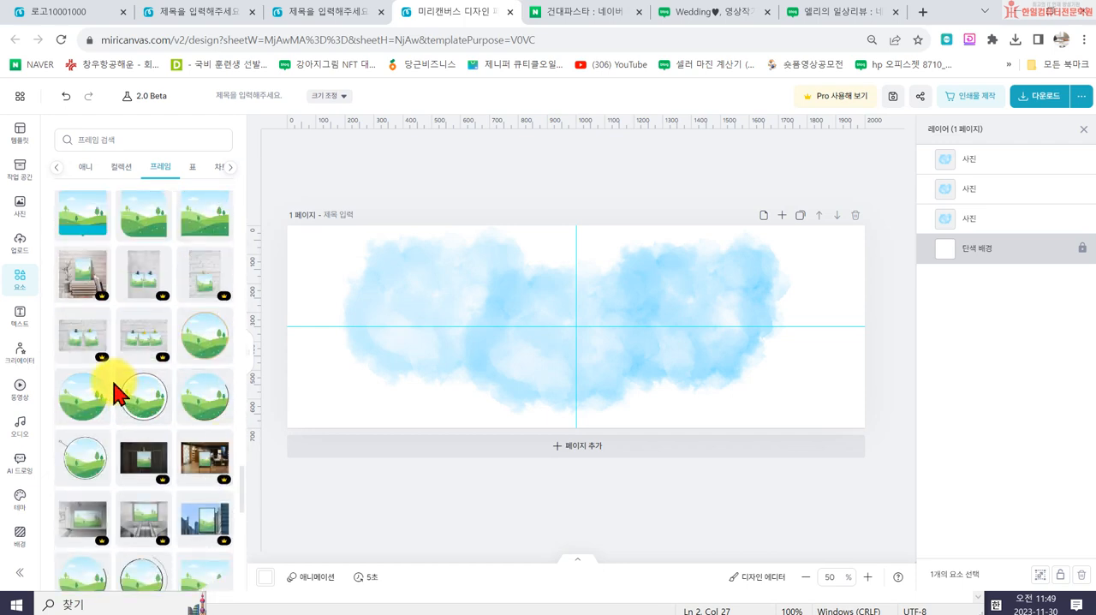
scroll(171, 454, down, 3)
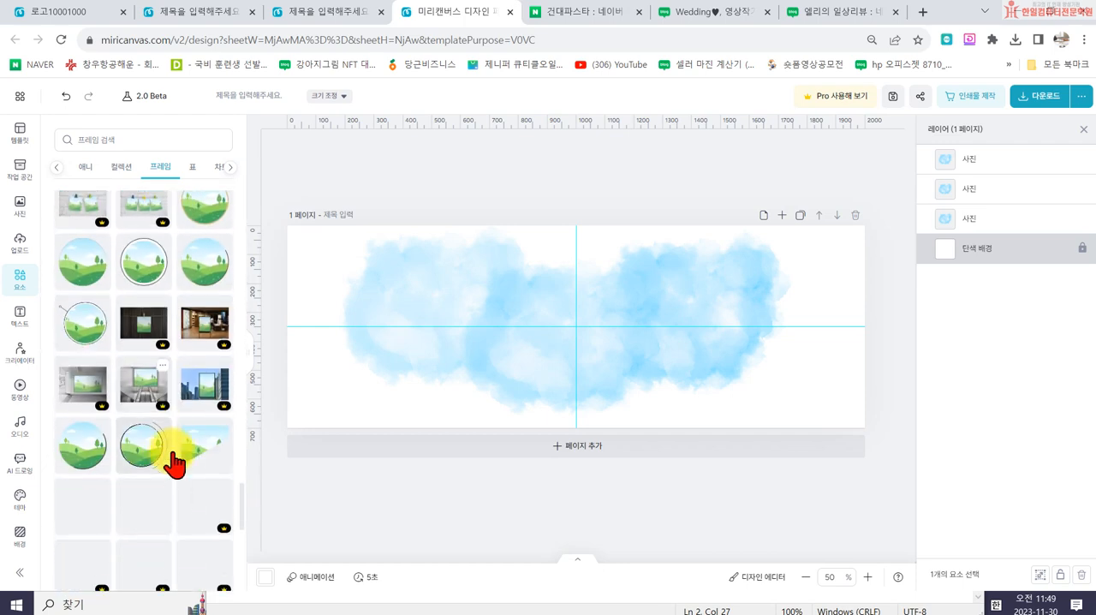
click(77, 334)
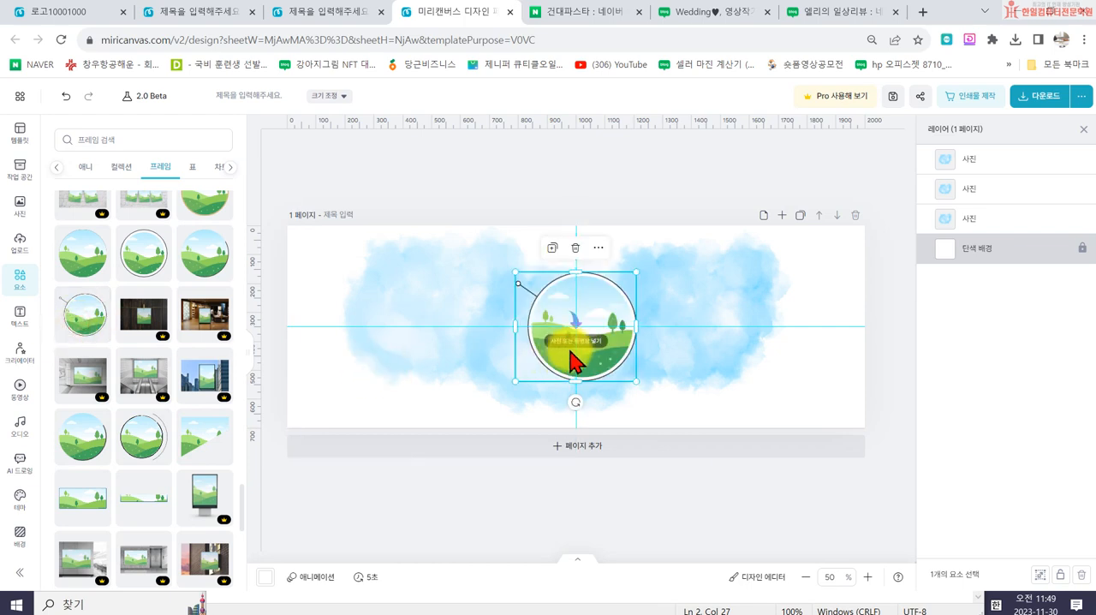
drag(551, 364, 361, 323)
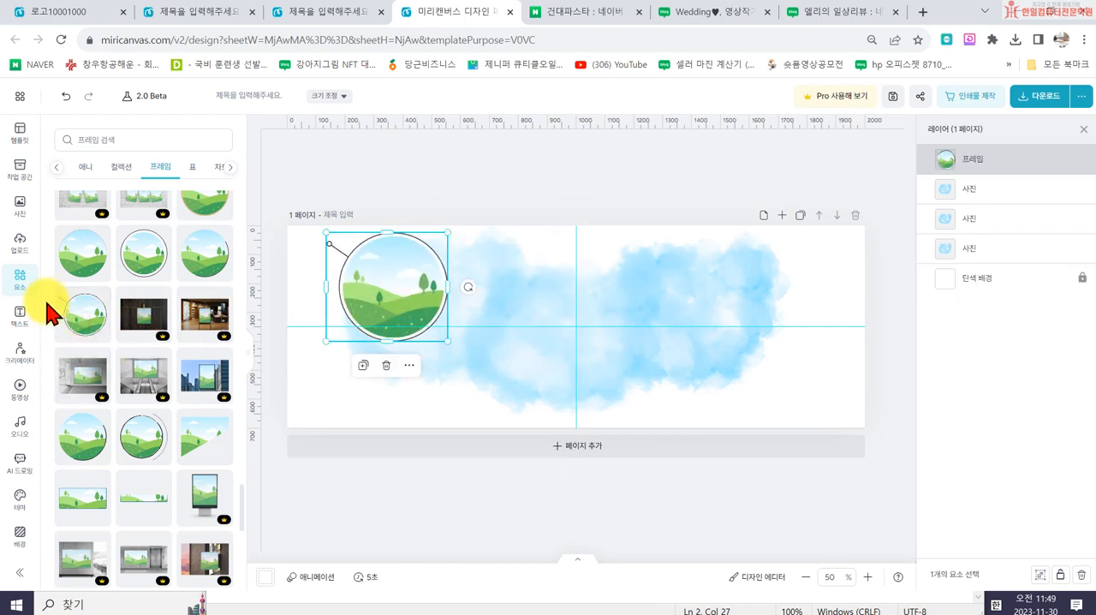
- Fill the circular frame with the recently used photo of vegetables going into a cooking pot
click(19, 214)
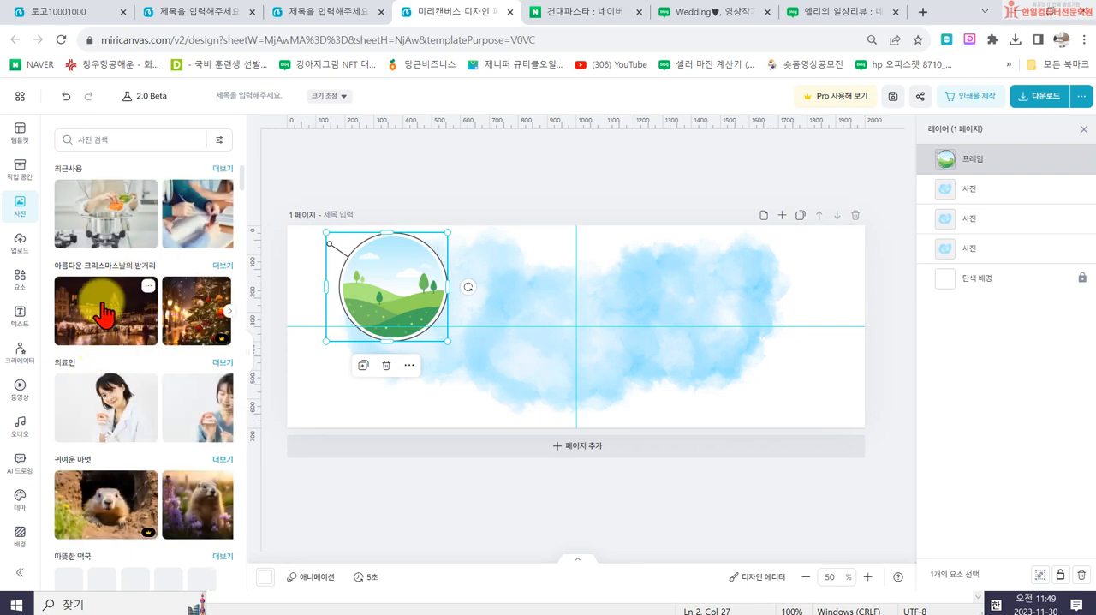
click(94, 212)
drag(555, 342, 392, 287)
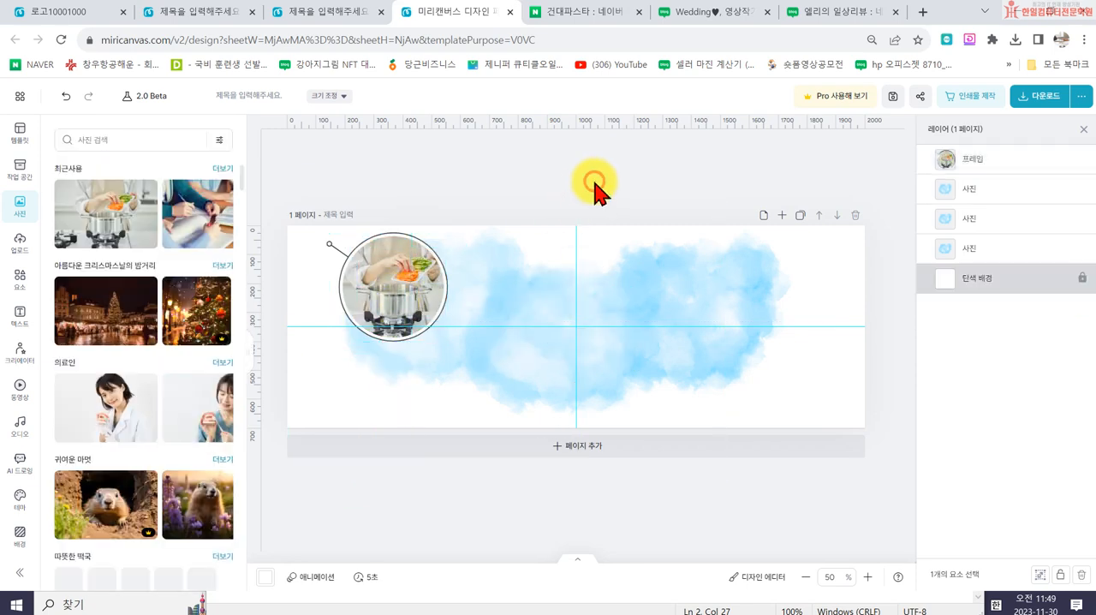
- Set the circular frame's dark outline colour to light grey #C2C2C2
click(433, 285)
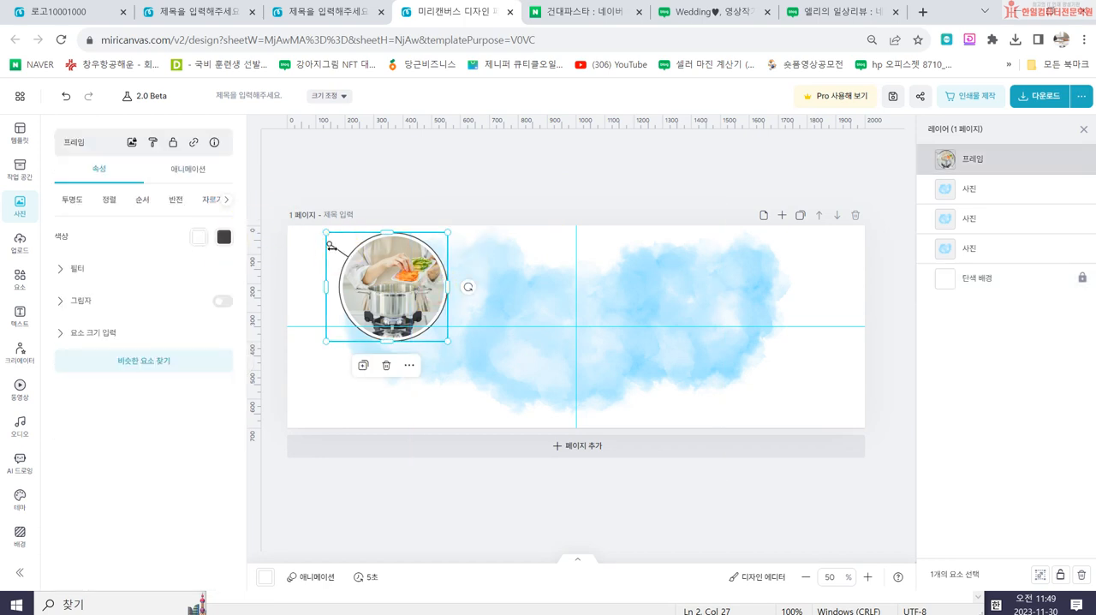
click(223, 238)
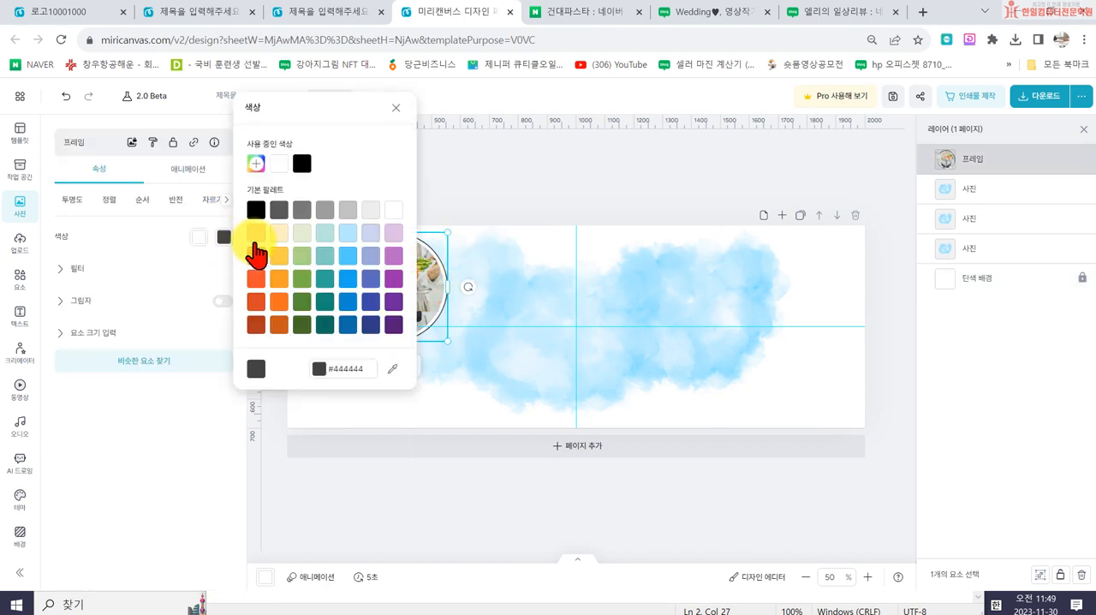
click(347, 257)
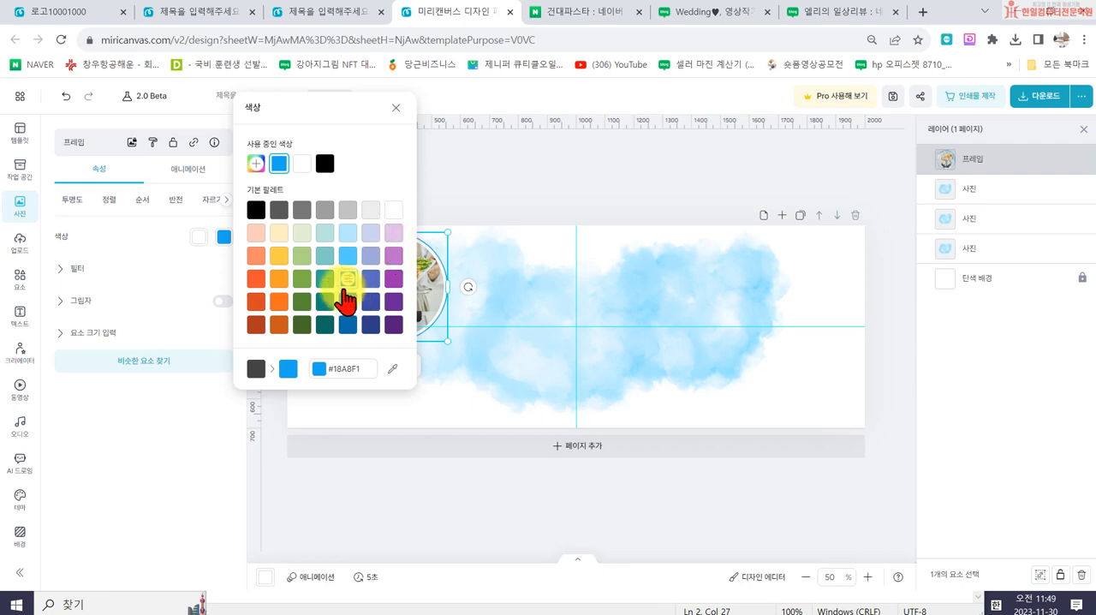
click(347, 211)
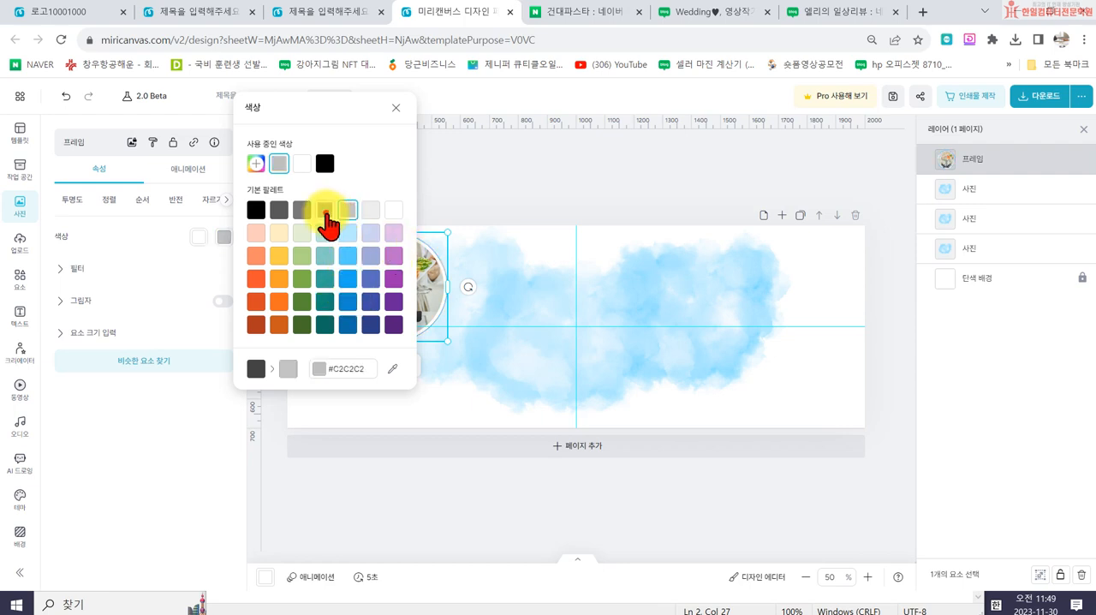
click(325, 214)
click(373, 214)
click(354, 216)
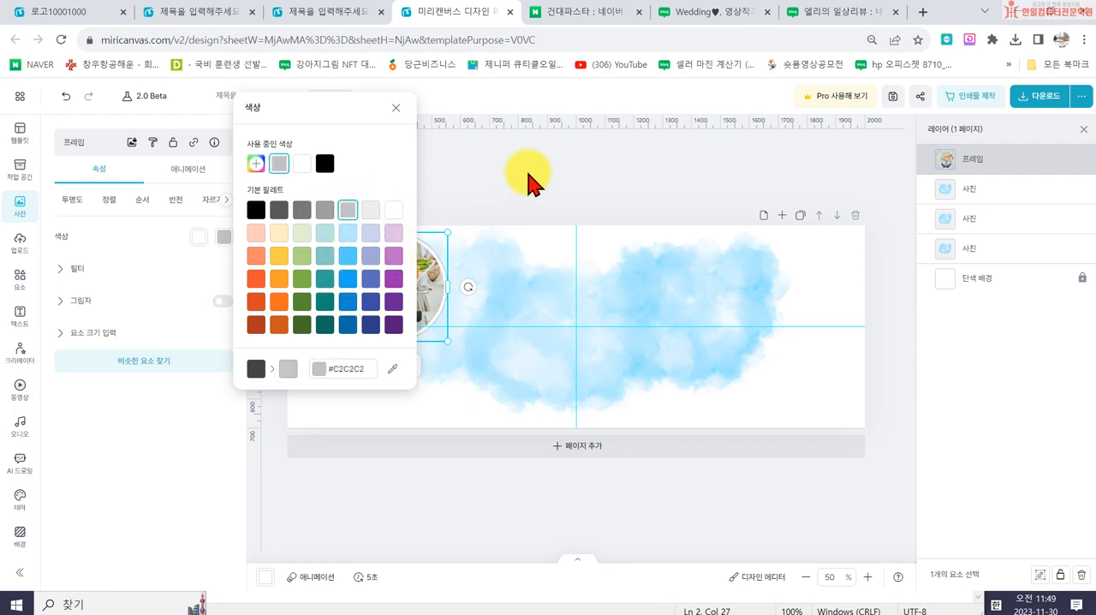
click(526, 175)
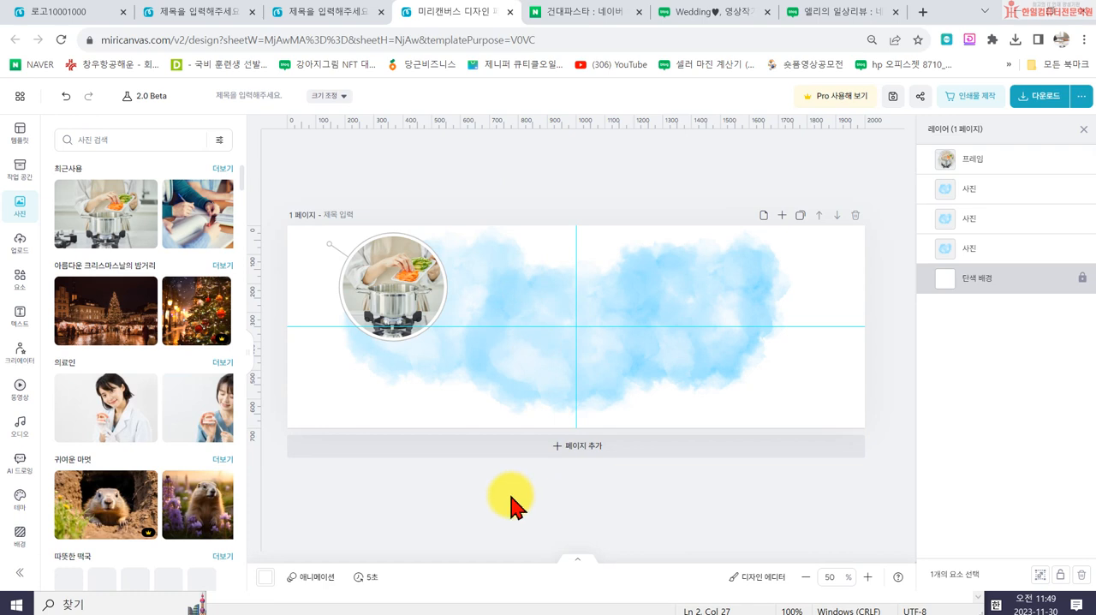
- Add a plain square shape at the centre of the banner and fill it with white #FFFFFF
click(17, 255)
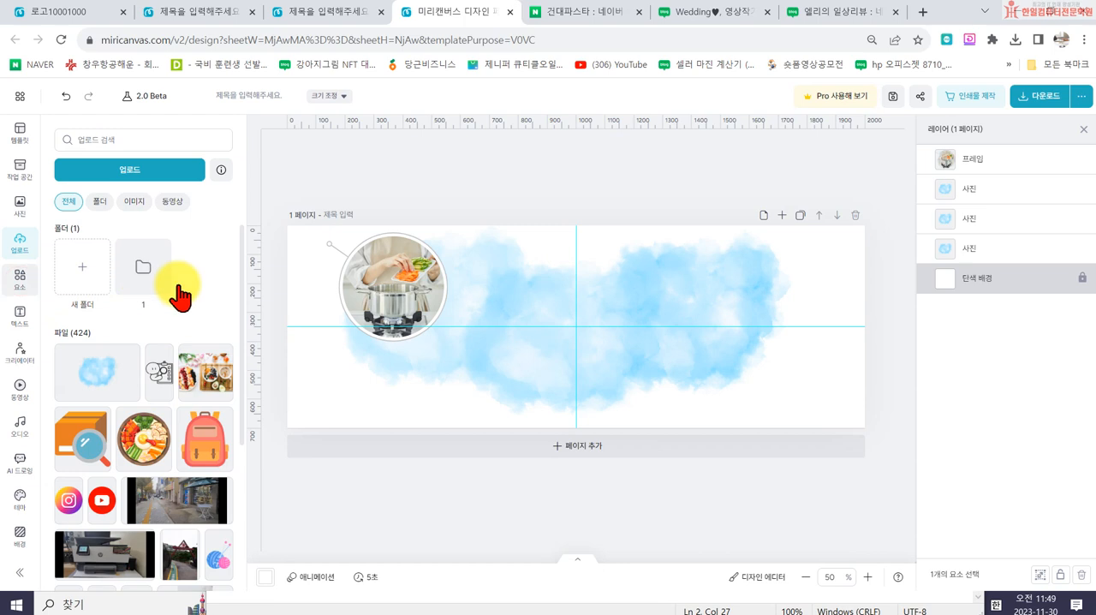
click(20, 278)
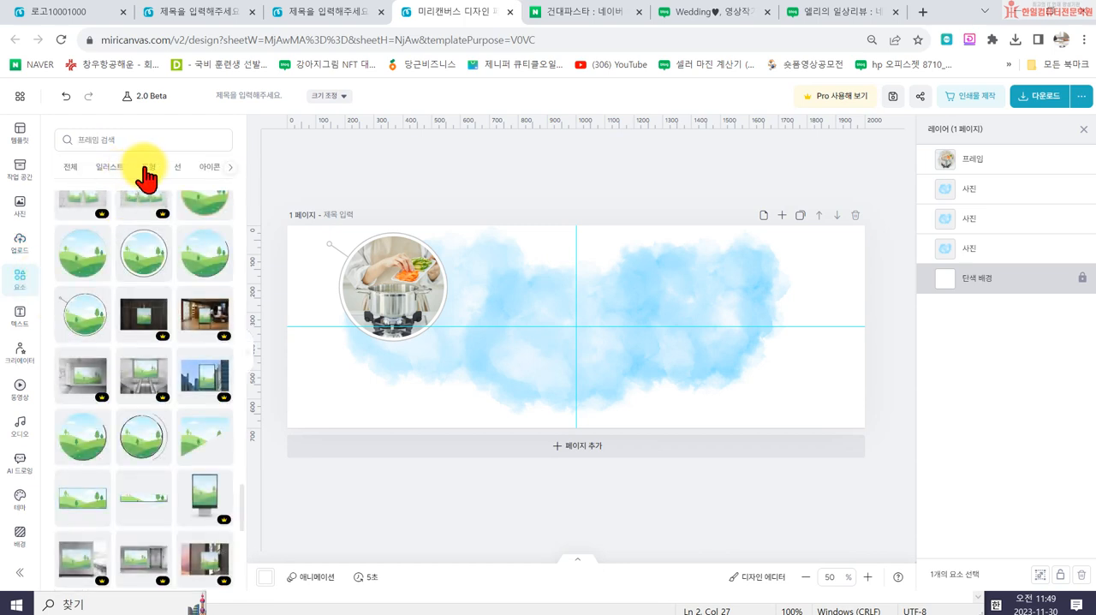
click(148, 166)
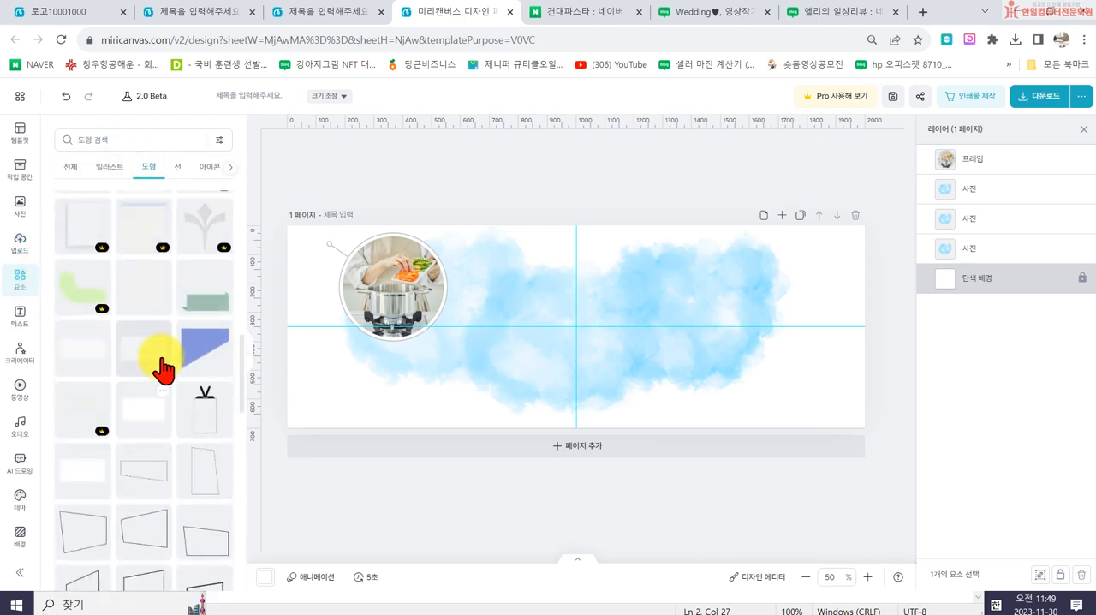
drag(144, 250, 576, 324)
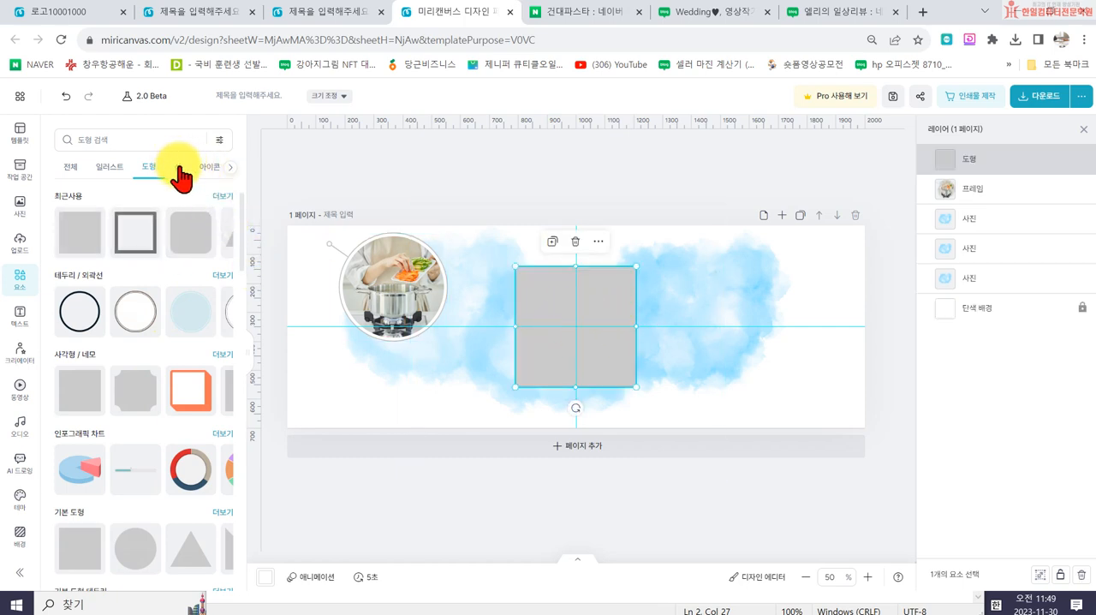
click(552, 325)
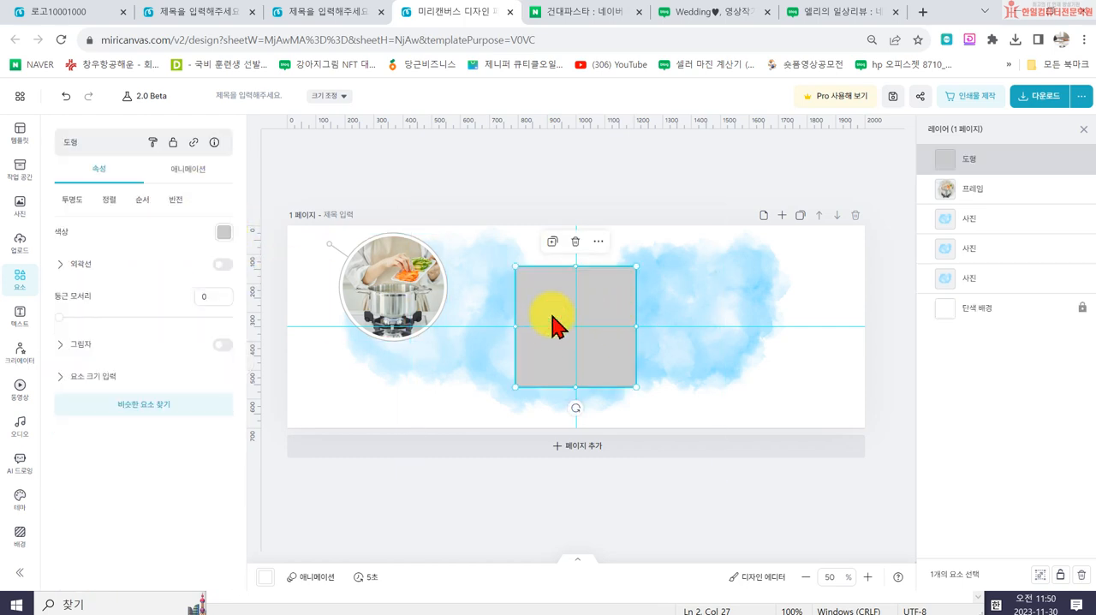
click(221, 233)
click(393, 256)
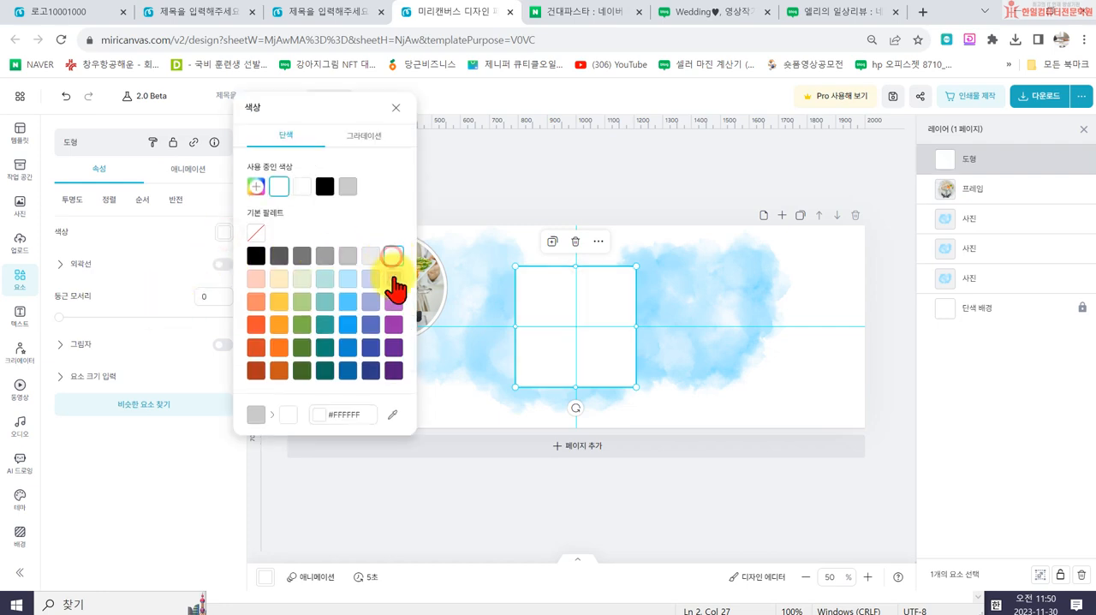
- Check the photo frames on the Wedding blog banner and turn on the white square's outline
click(738, 22)
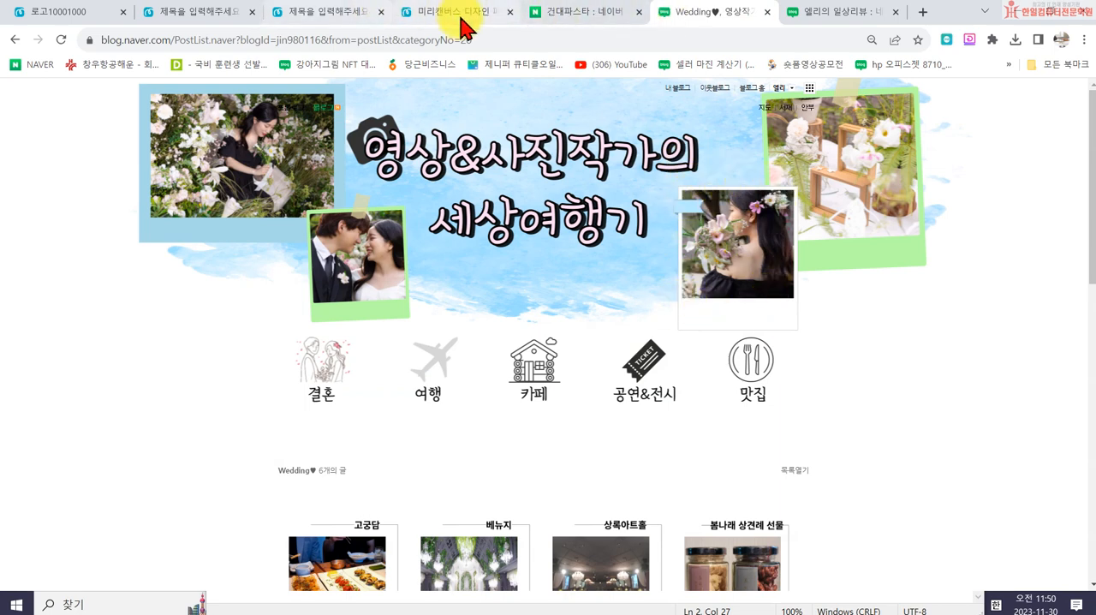
click(456, 17)
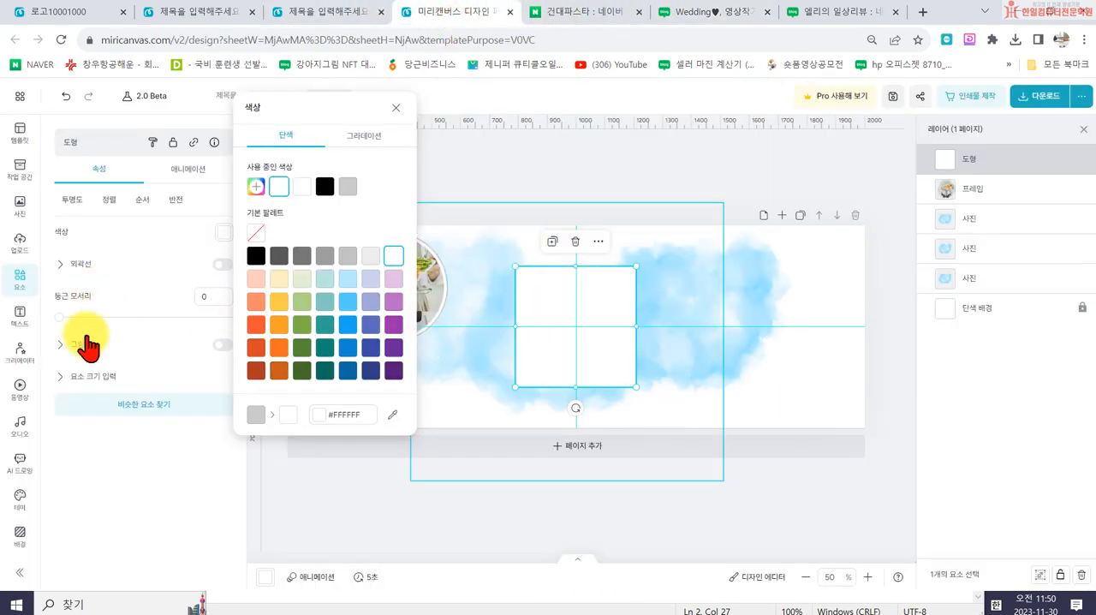
click(81, 267)
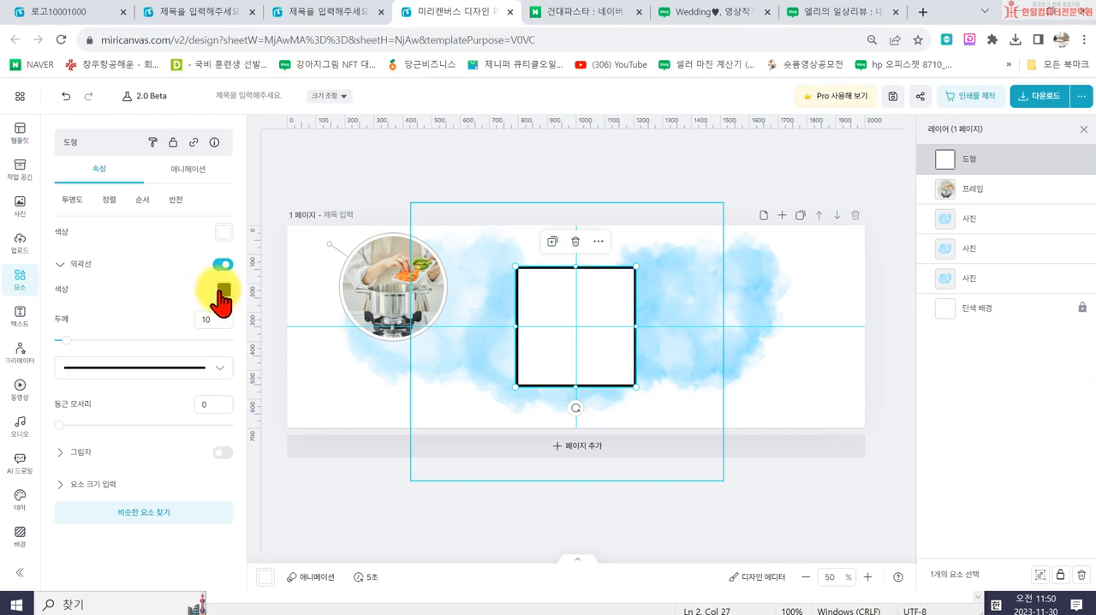
- Set the white square's outline colour to grey #9E9E9E and its thickness to 1
click(224, 289)
click(324, 257)
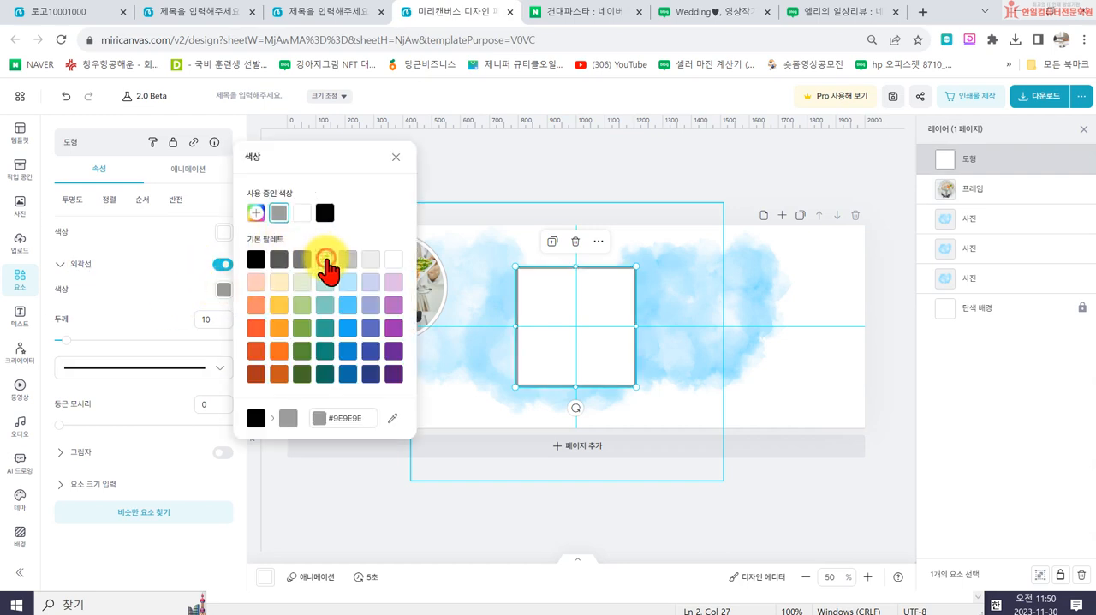
click(55, 335)
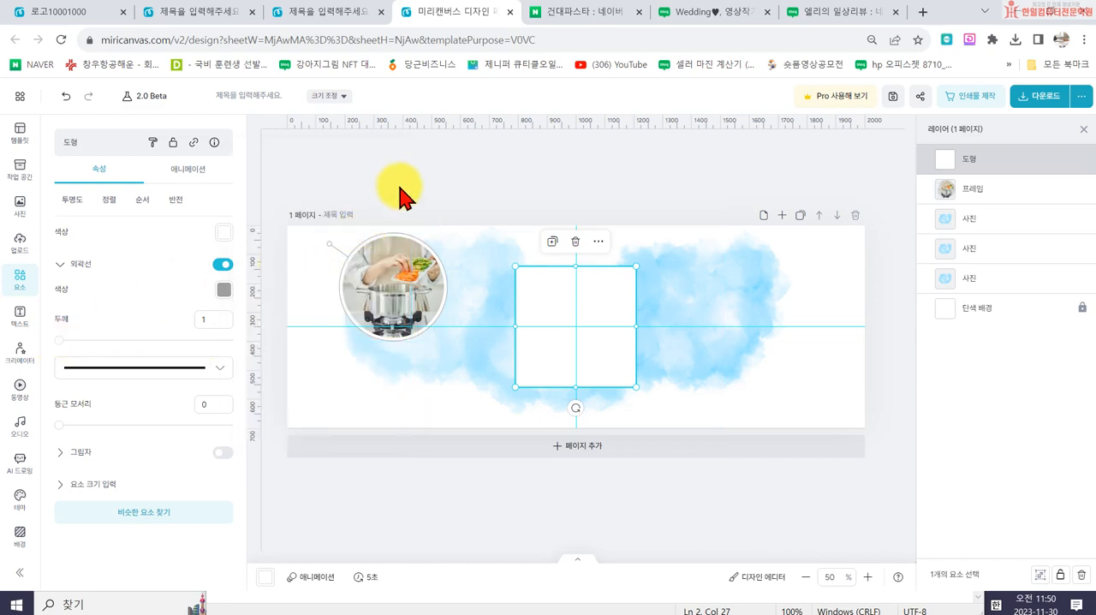
click(397, 172)
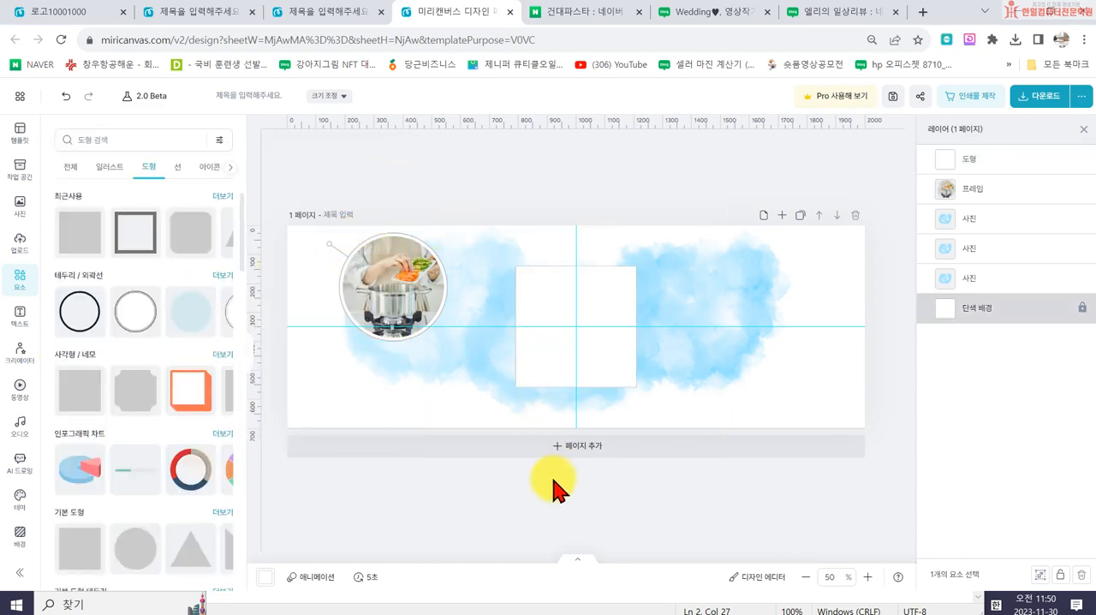
- Add a basic square photo frame over the white square and resize it polaroid-style, with thin side margins and a wide white strip below
click(683, 15)
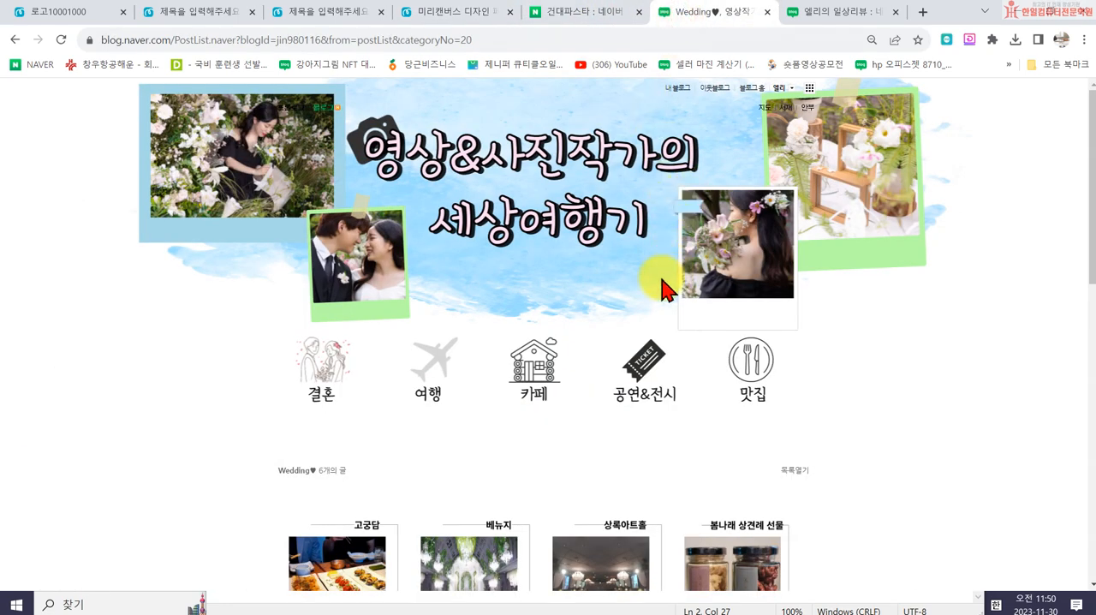
click(576, 12)
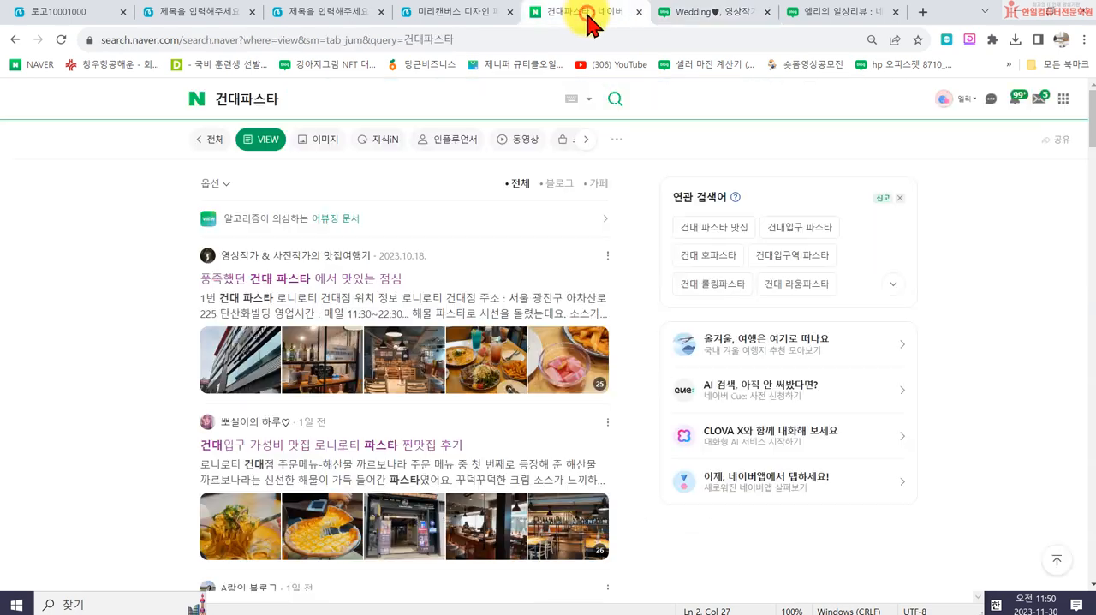
click(432, 14)
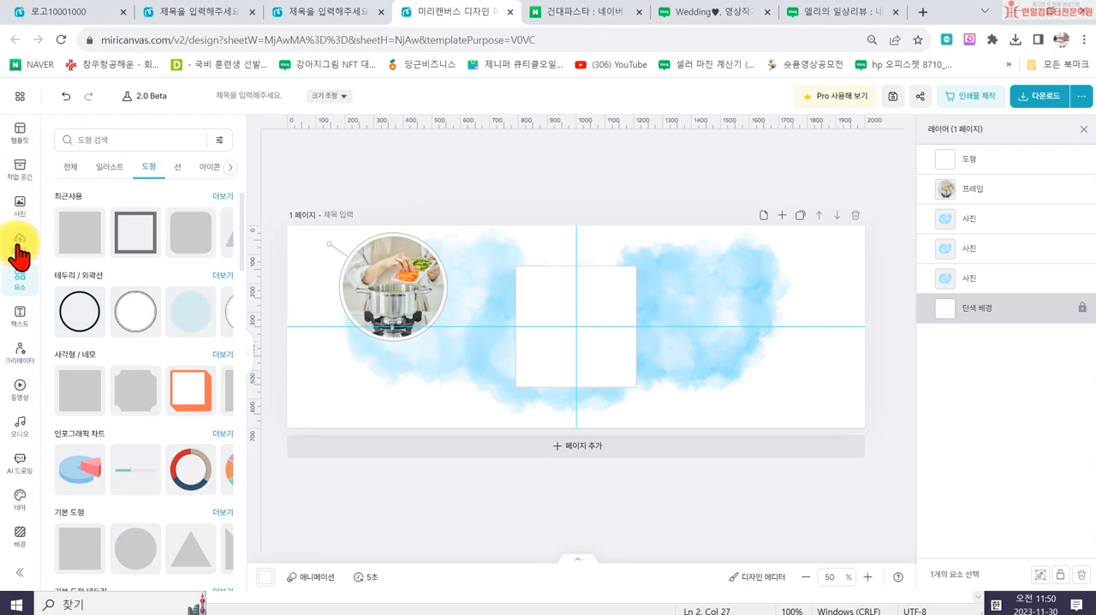
click(230, 166)
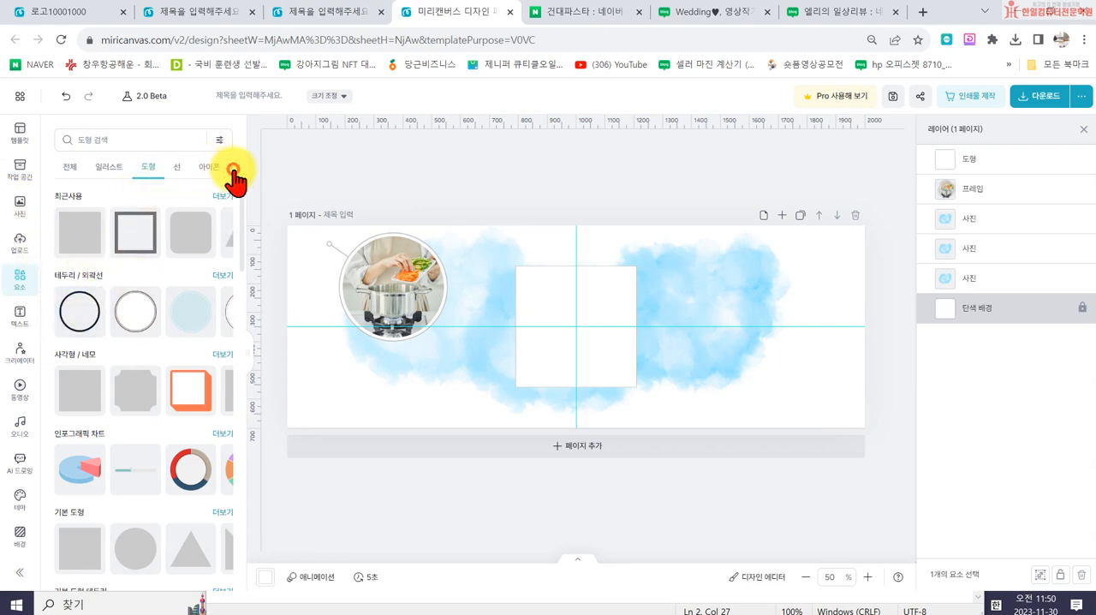
click(151, 168)
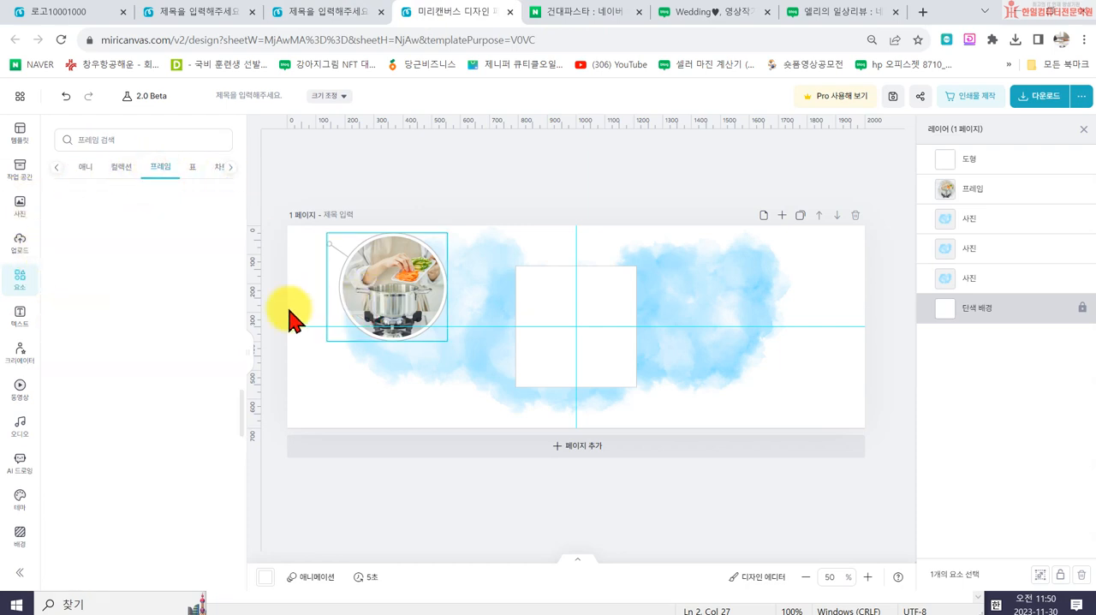
scroll(146, 343, down, 3)
scroll(150, 386, up, 20)
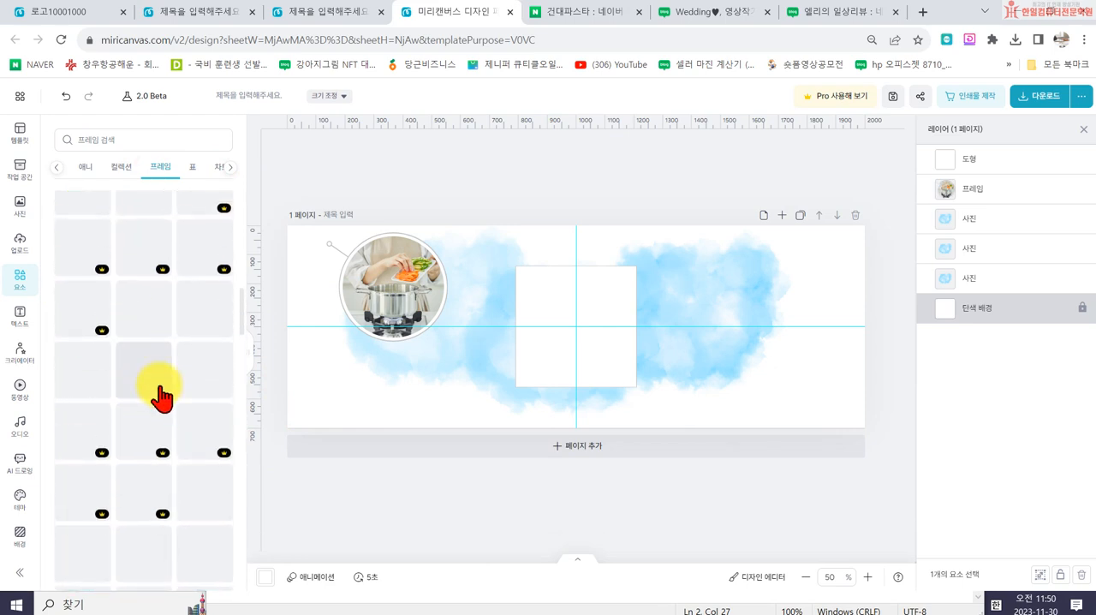
drag(81, 409, 534, 343)
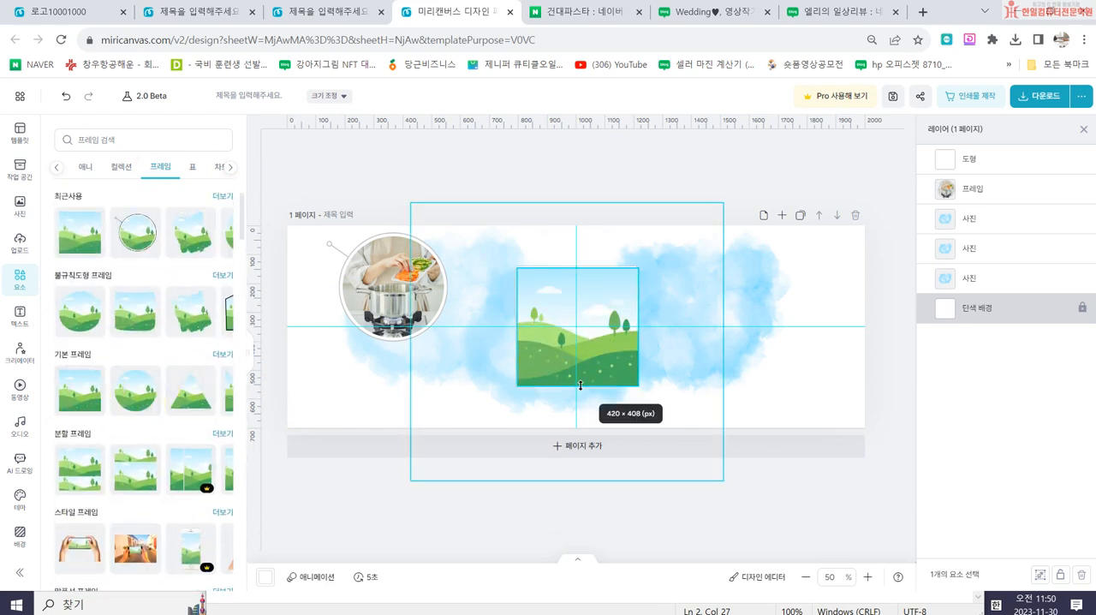
drag(581, 386, 581, 340)
drag(516, 306, 520, 305)
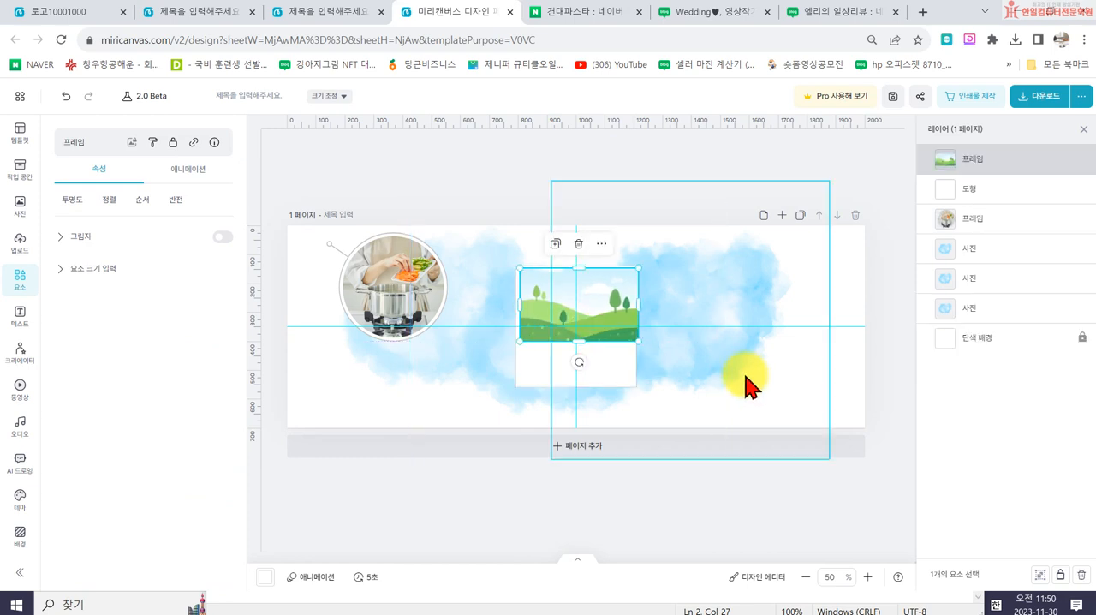
drag(635, 304, 639, 304)
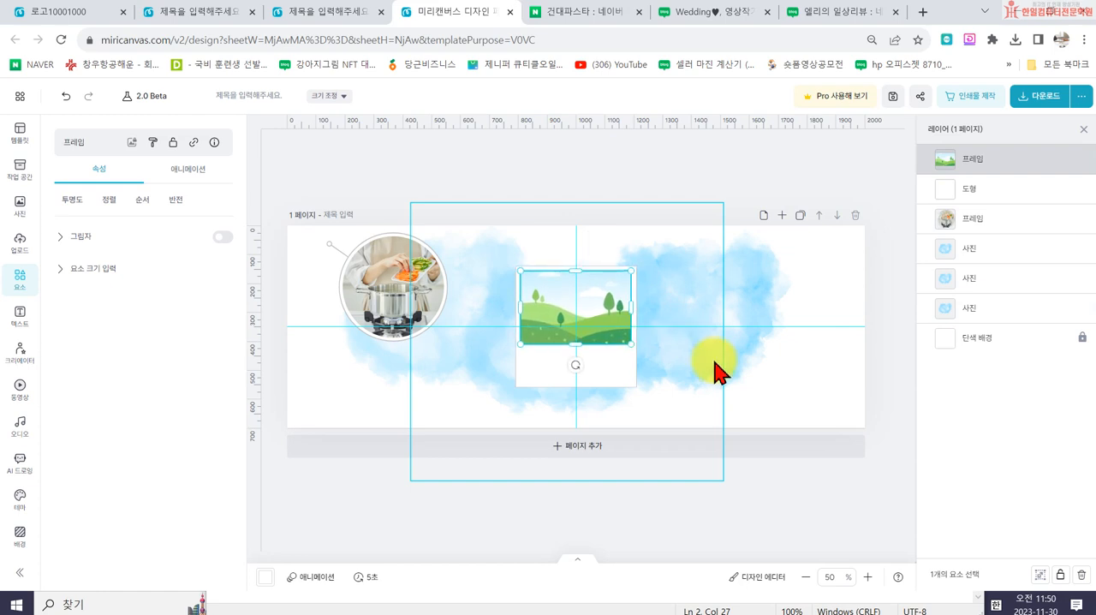
- Fill the new photo frame with the uploaded photo of green leaves on a patterned cloth
click(20, 242)
scroll(155, 399, down, 5)
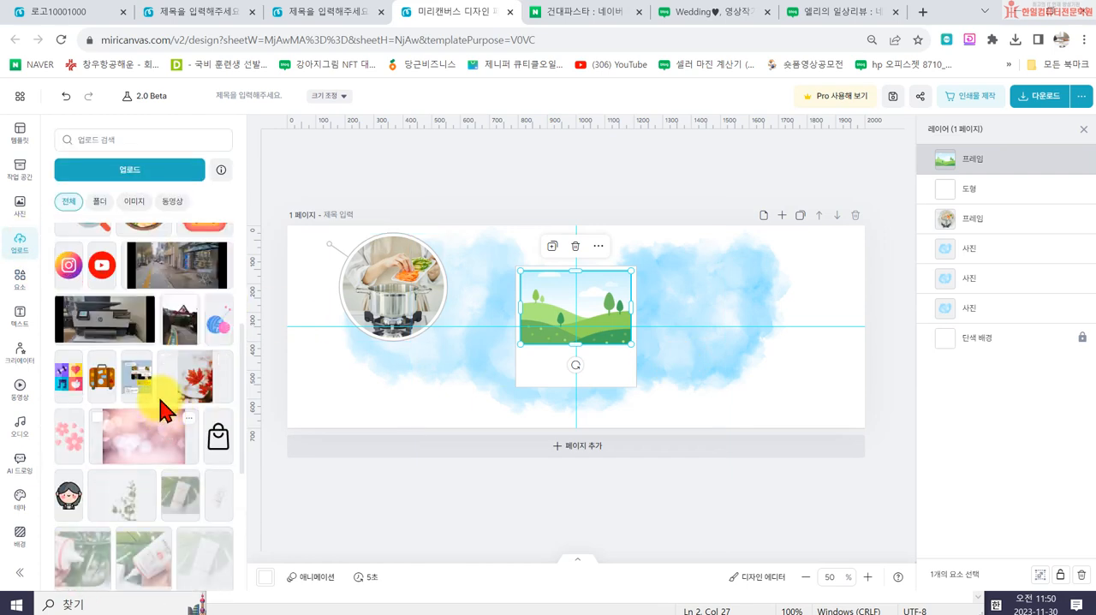
scroll(146, 363, down, 10)
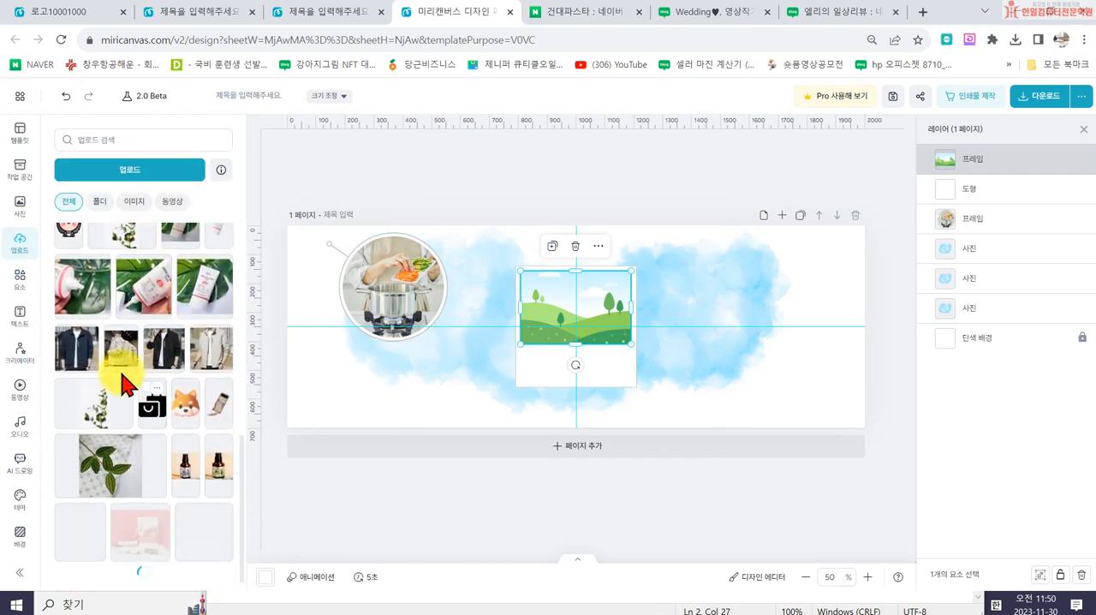
drag(108, 318, 572, 360)
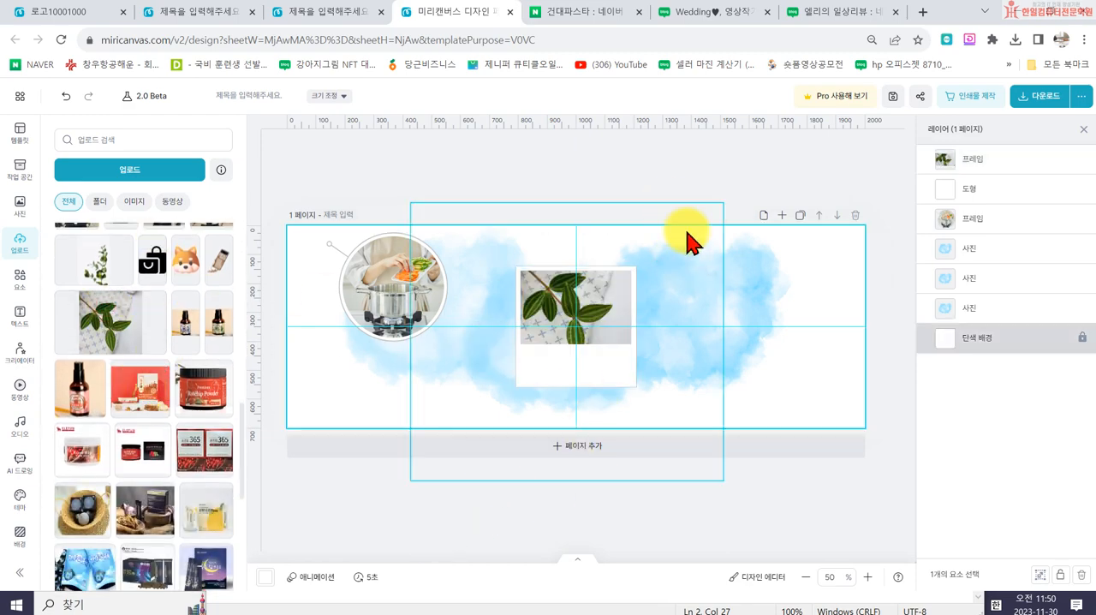
- Check the tape pieces on the Wedding blog banner and search all element types for "리본"
click(735, 13)
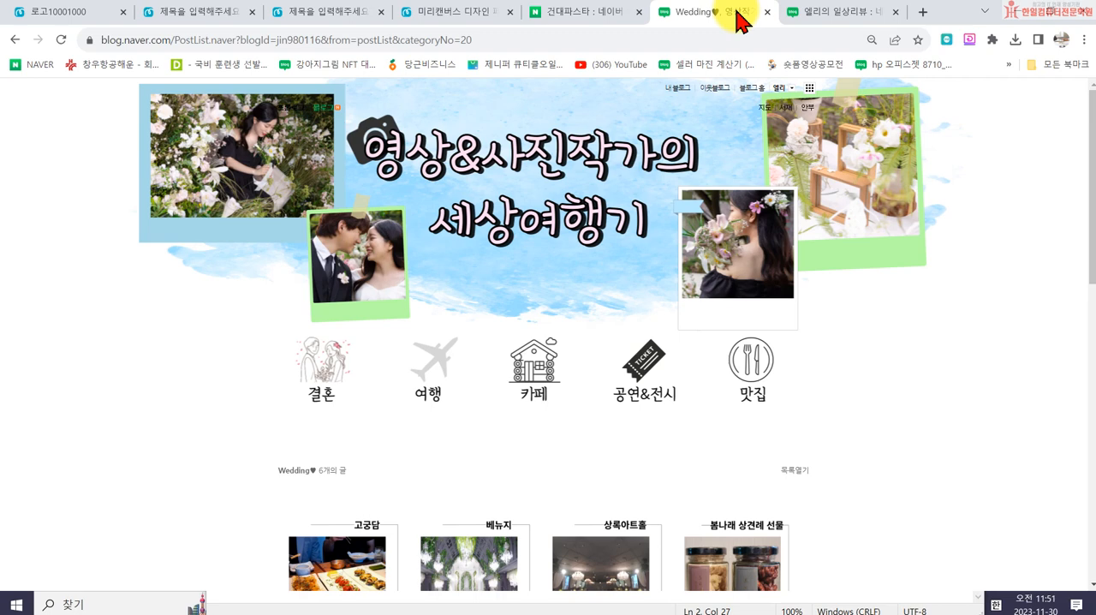
click(436, 14)
scroll(93, 257, down, 3)
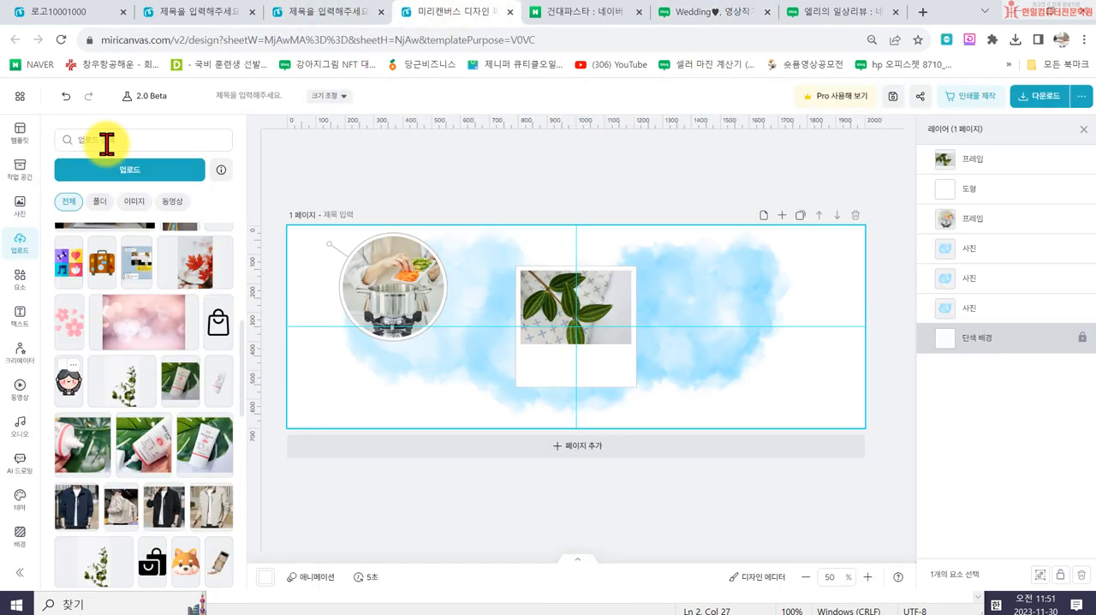
click(103, 142)
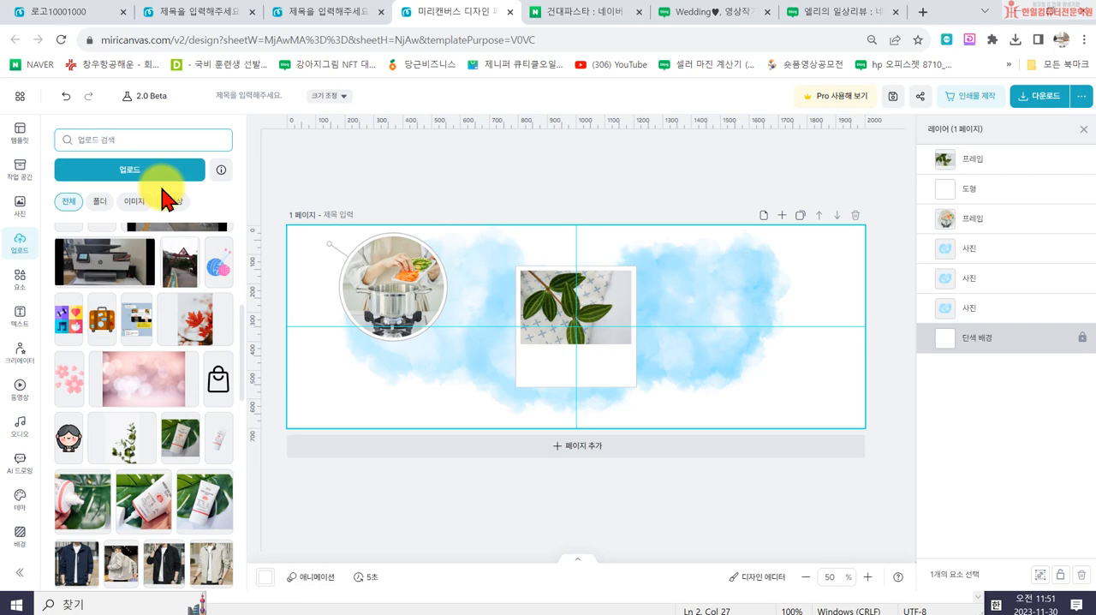
click(30, 281)
click(101, 171)
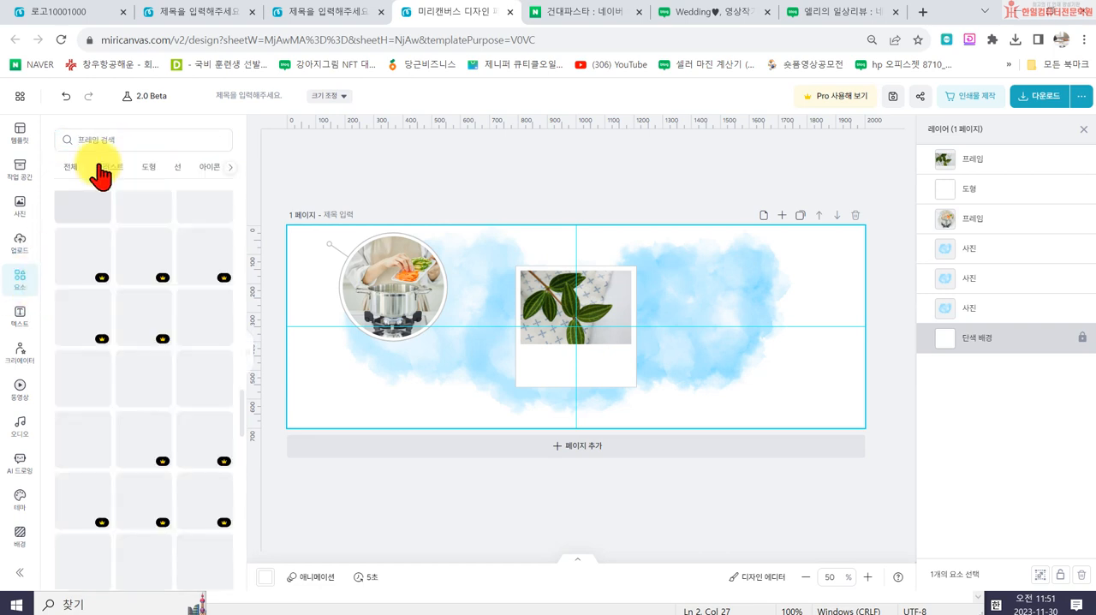
click(93, 139)
text(립)
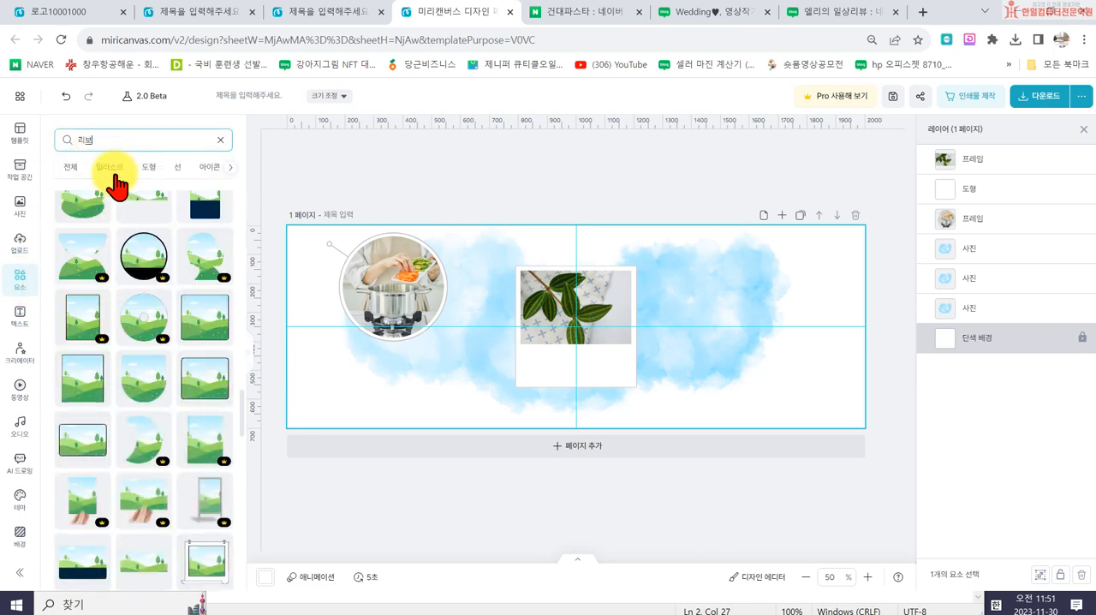
text(본)
key(Return)
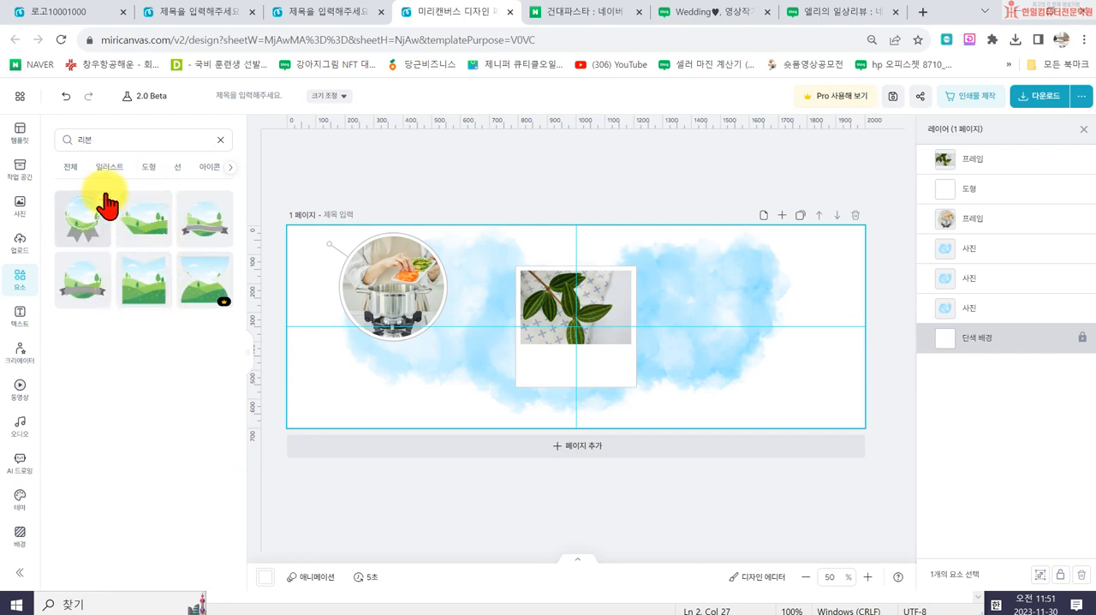
click(69, 168)
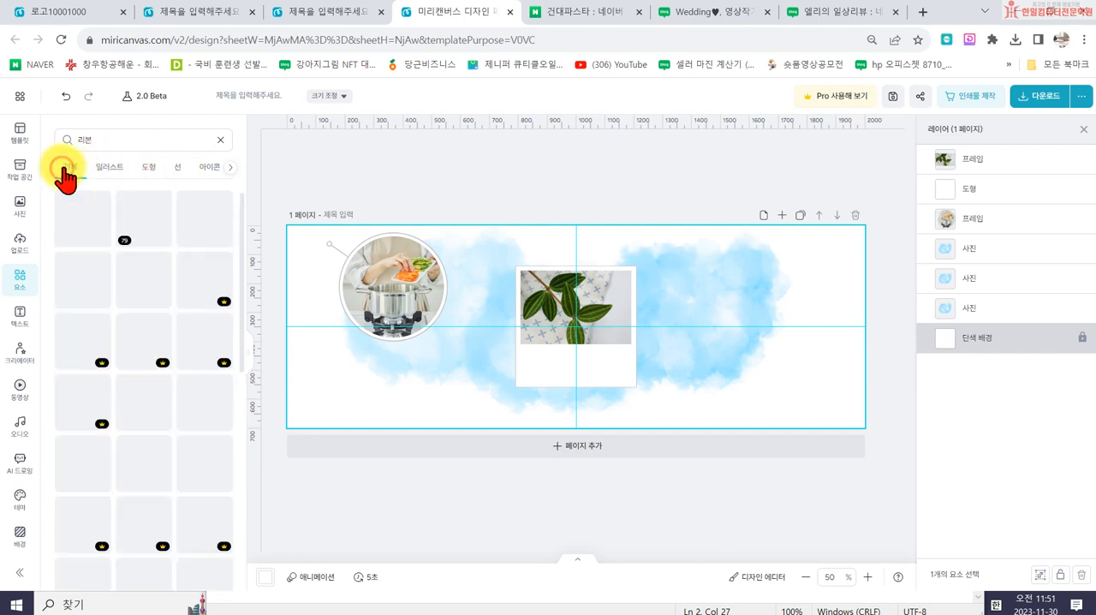
- Add the plain orange ribbon illustration, shorten it to a tape-like strip and place it over the leaf photo's upper-left corner
scroll(148, 402, down, 10)
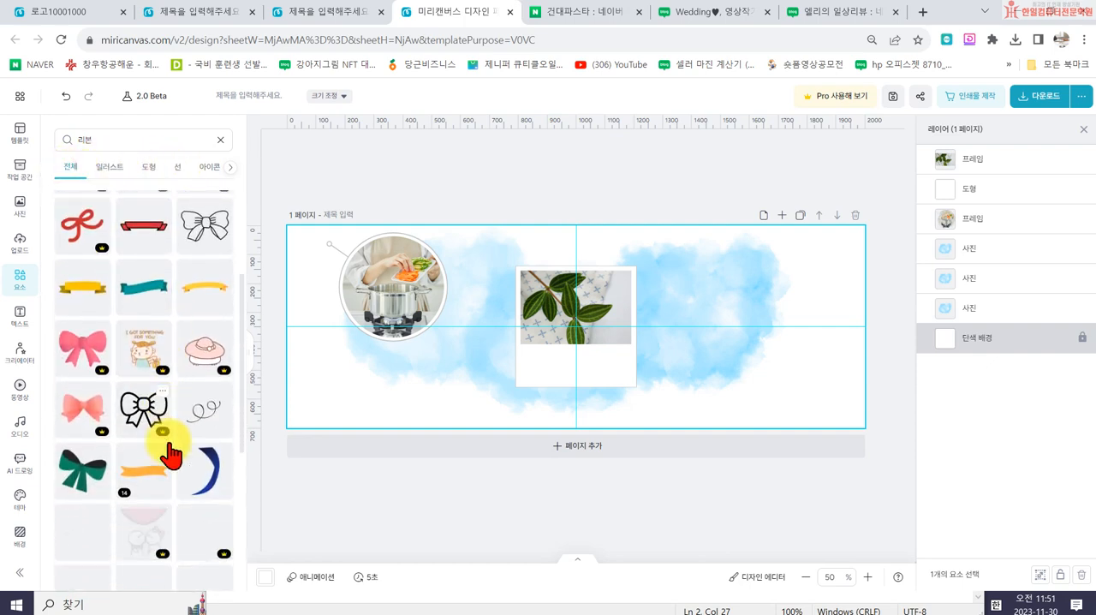
scroll(173, 469, down, 10)
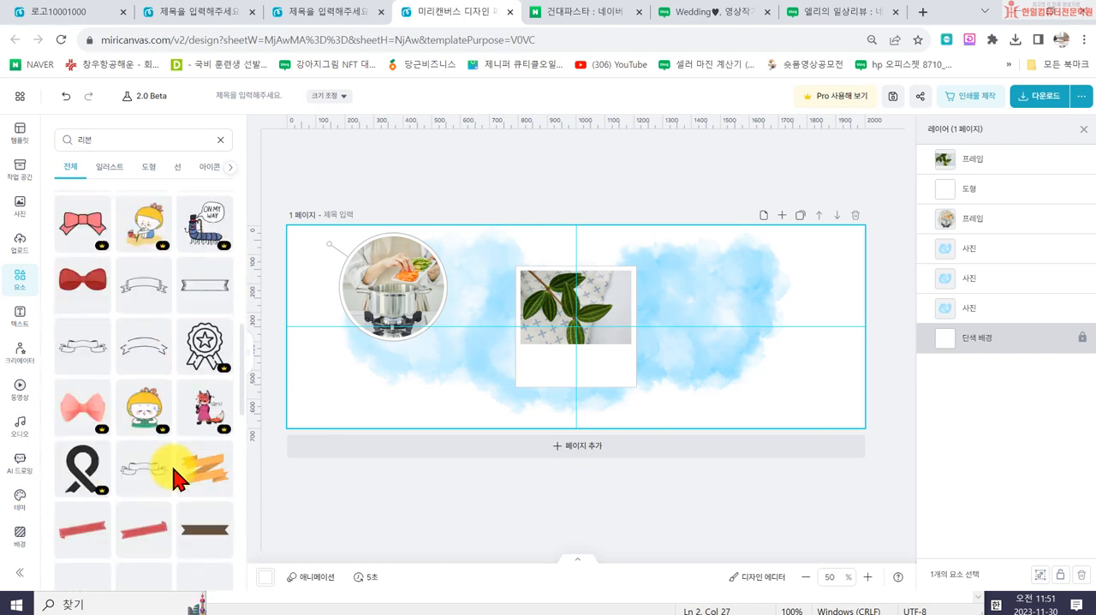
scroll(151, 453, down, 2)
scroll(154, 419, up, 2)
scroll(140, 416, down, 3)
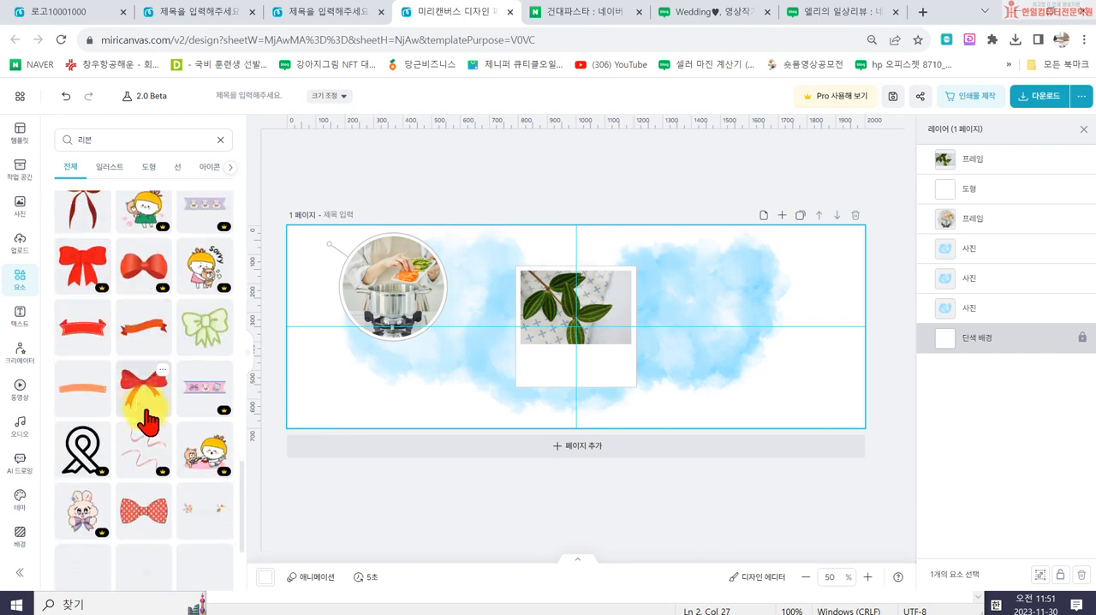
scroll(163, 489, down, 2)
scroll(162, 490, down, 5)
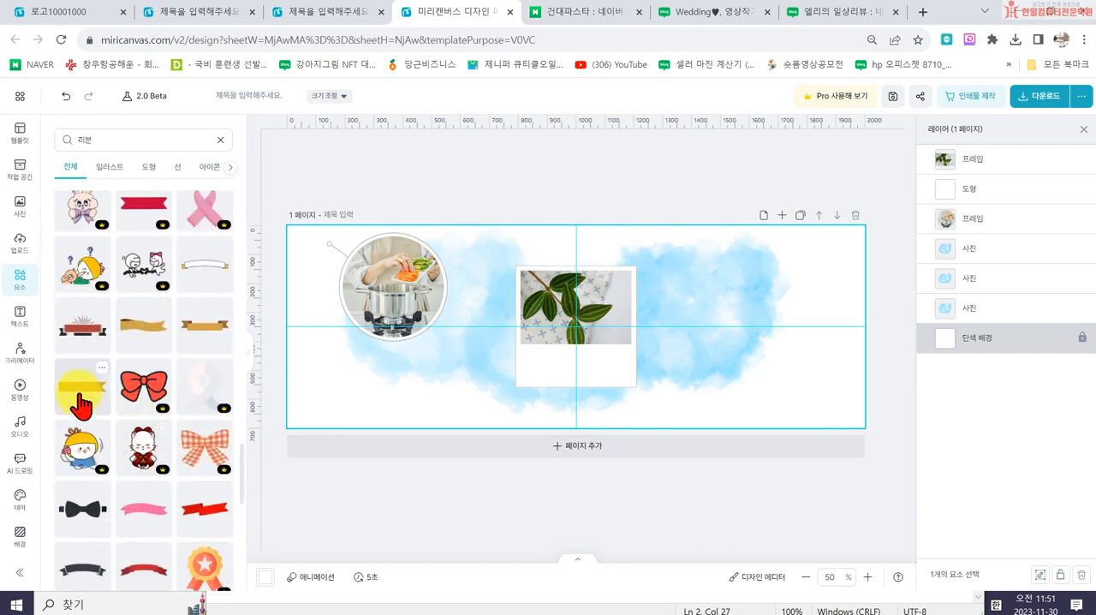
click(81, 402)
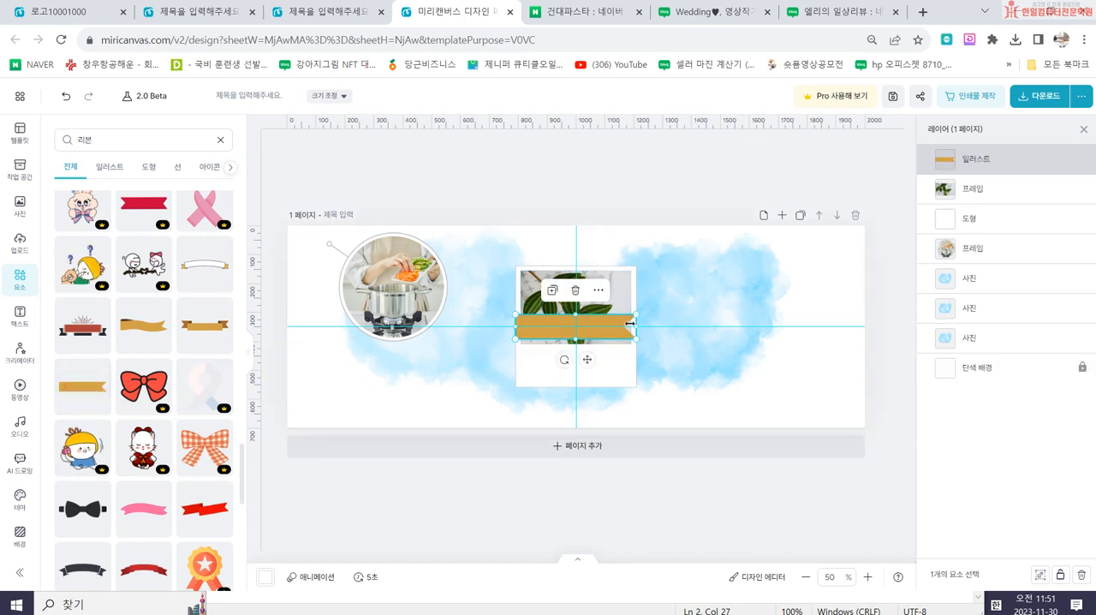
drag(635, 330, 528, 296)
click(531, 337)
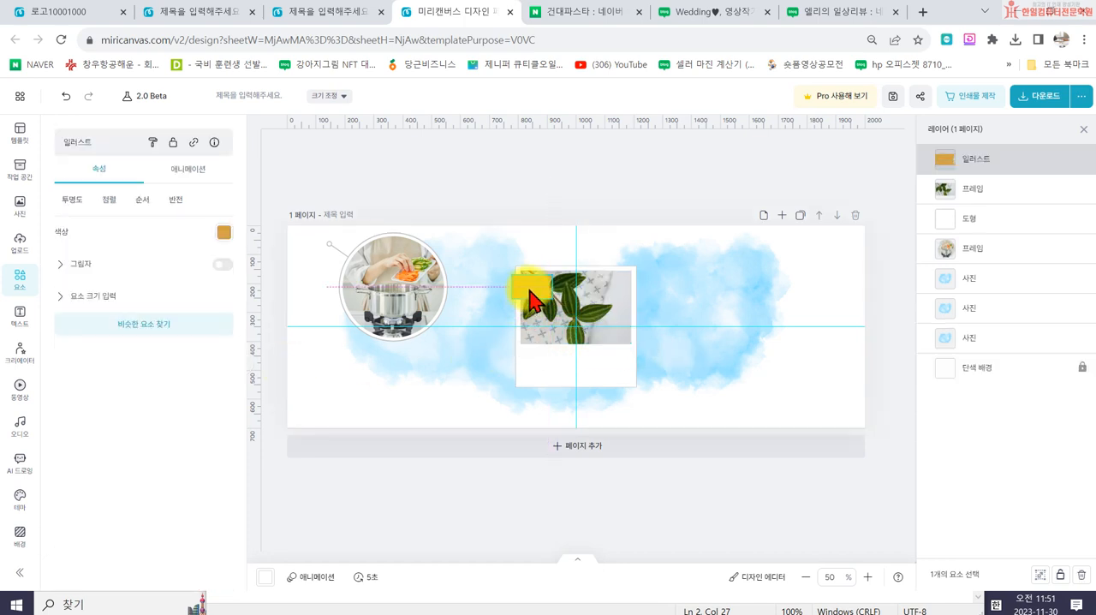
- Try the ribbon strip in light green and lengthened beyond the polaroid's left edge, and delete it
click(224, 232)
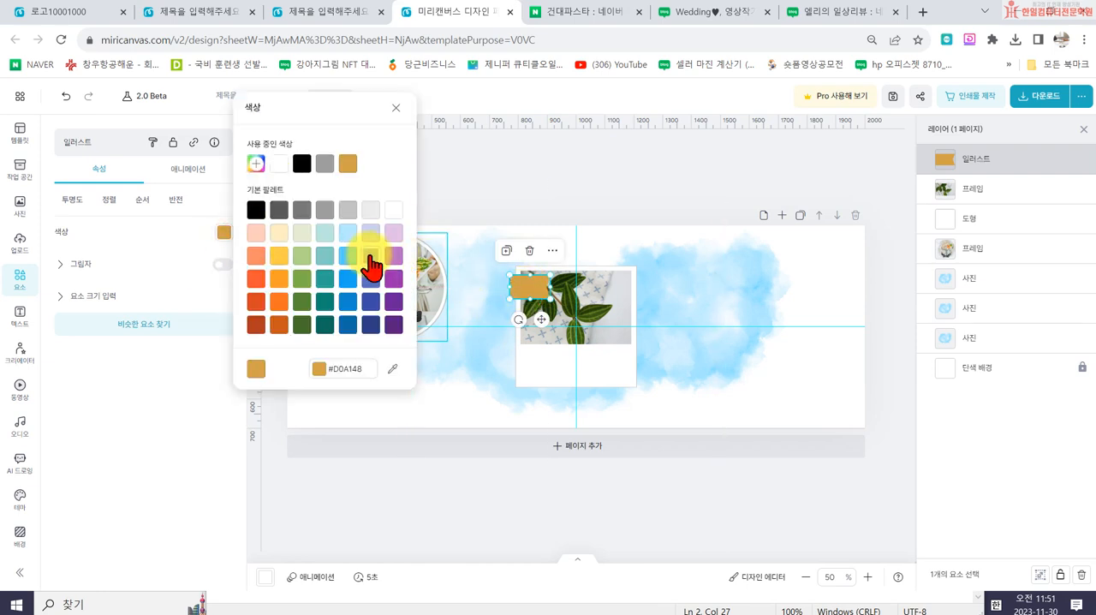
click(305, 257)
click(641, 196)
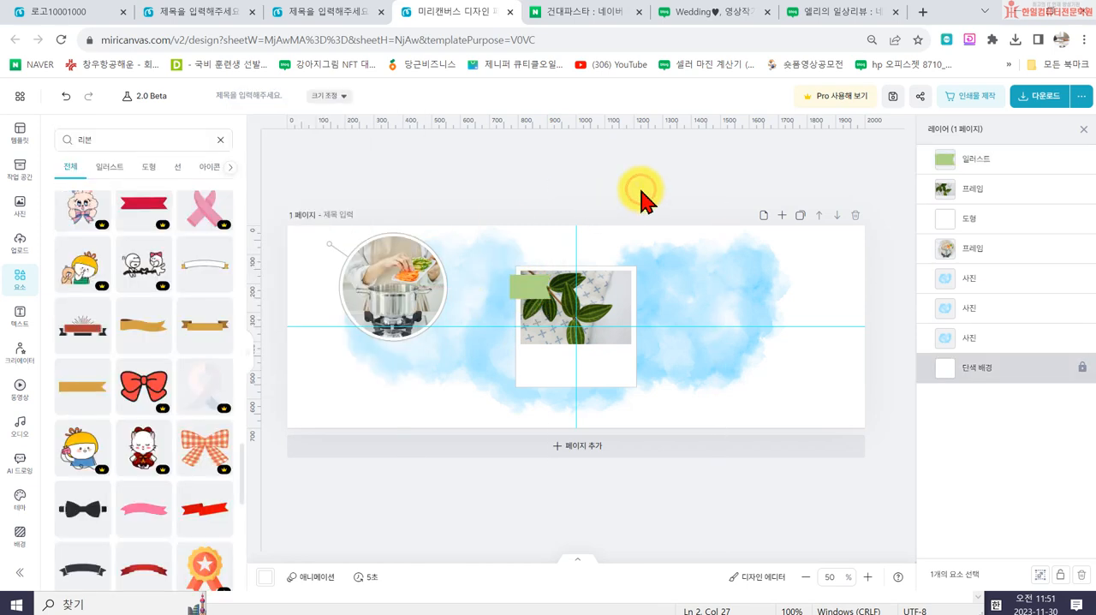
mouse_move(520, 291)
mouse_down()
mouse_move(504, 295)
mouse_move(538, 286)
mouse_up()
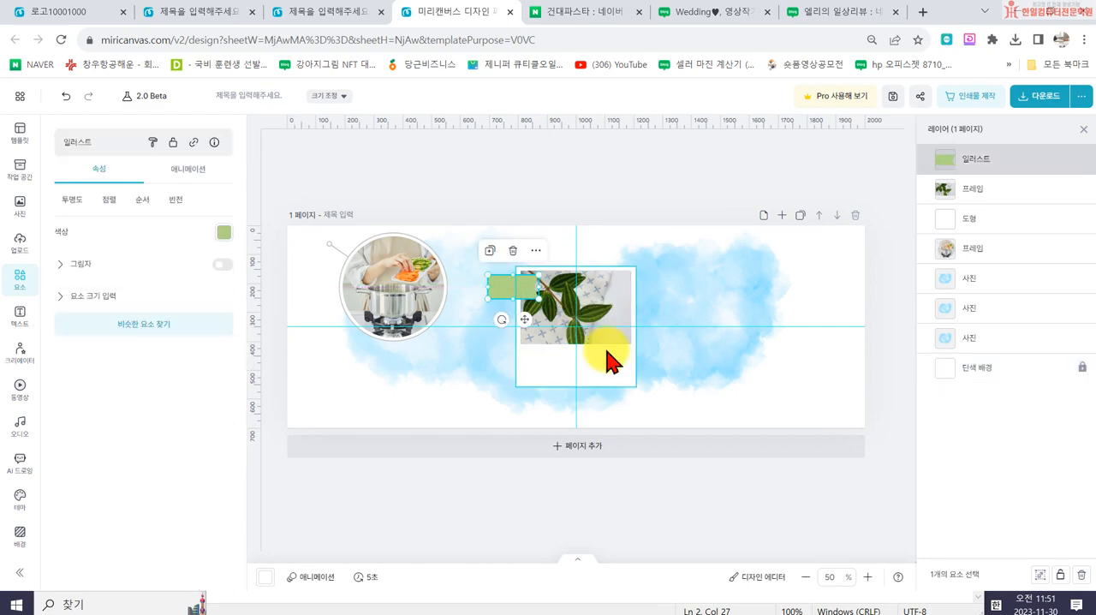
key(Delete)
- Add the teal folded ribbon shape from the "리본" results, shorten it to a tape-like piece and place it over the leaf polaroid's upper-left corner
click(679, 15)
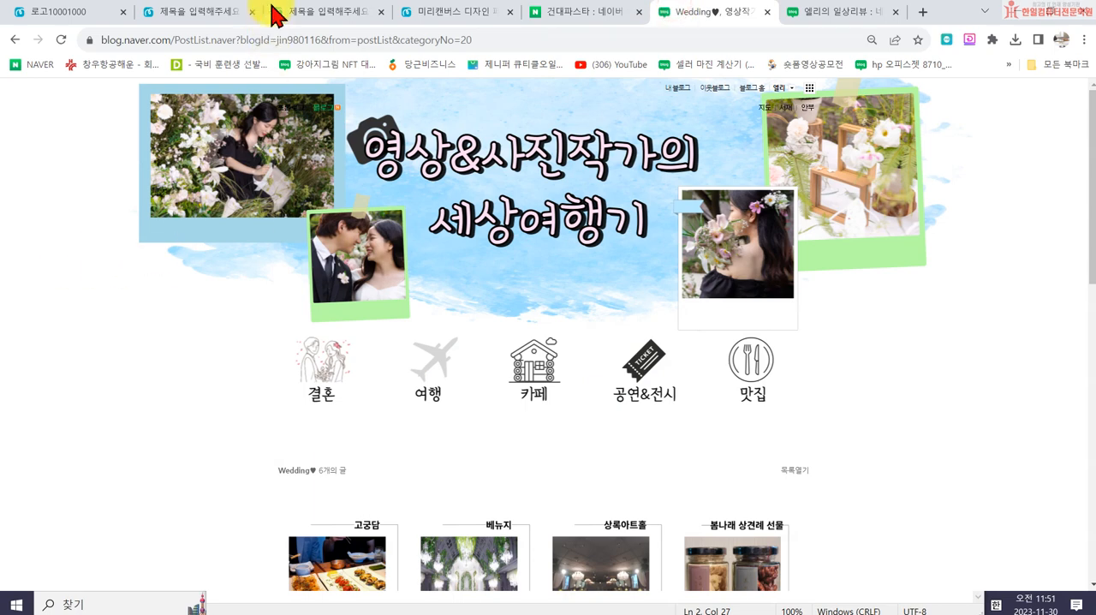
click(313, 17)
click(465, 16)
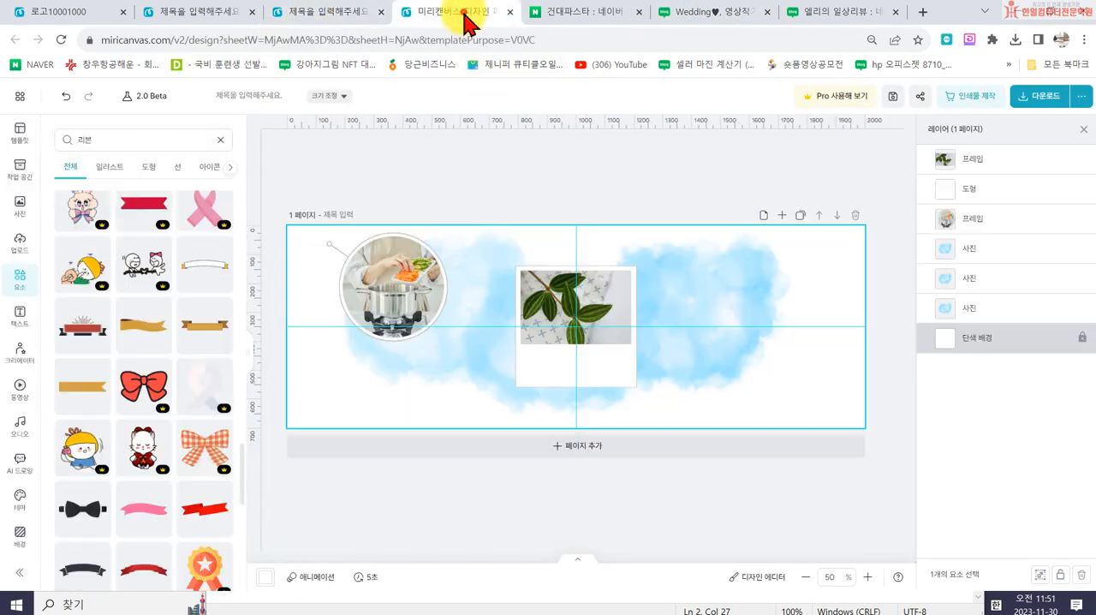
scroll(86, 402, down, 4)
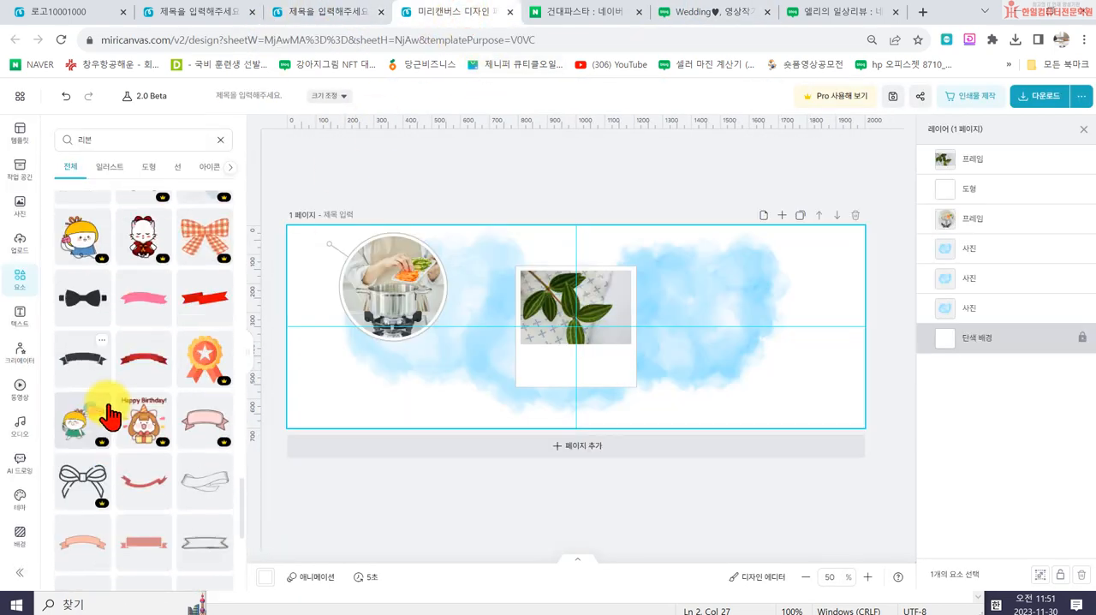
scroll(140, 435, down, 2)
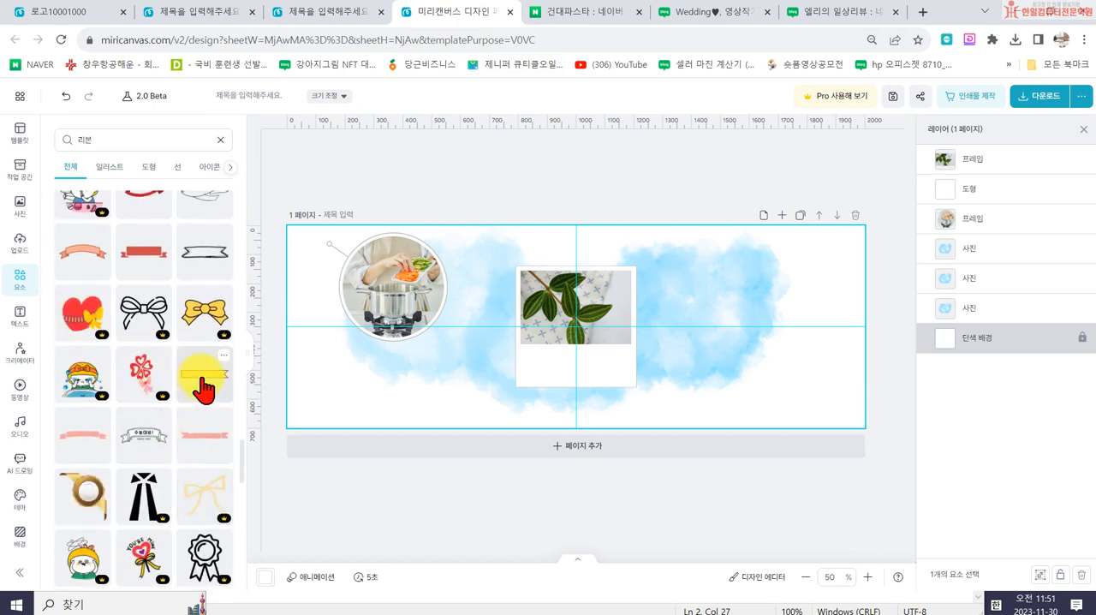
scroll(207, 393, down, 4)
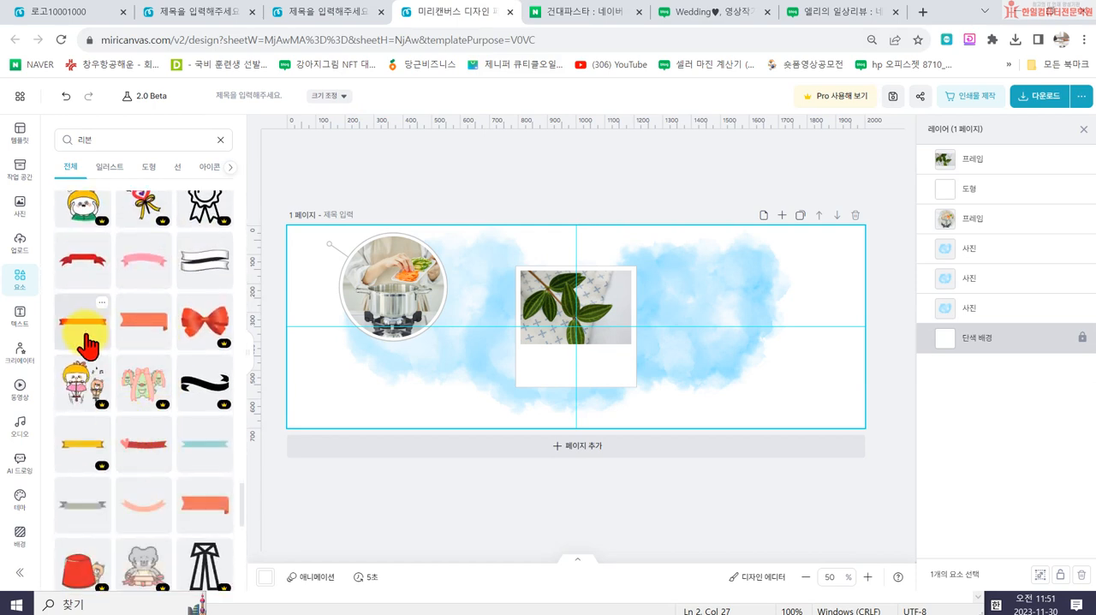
scroll(174, 456, down, 6)
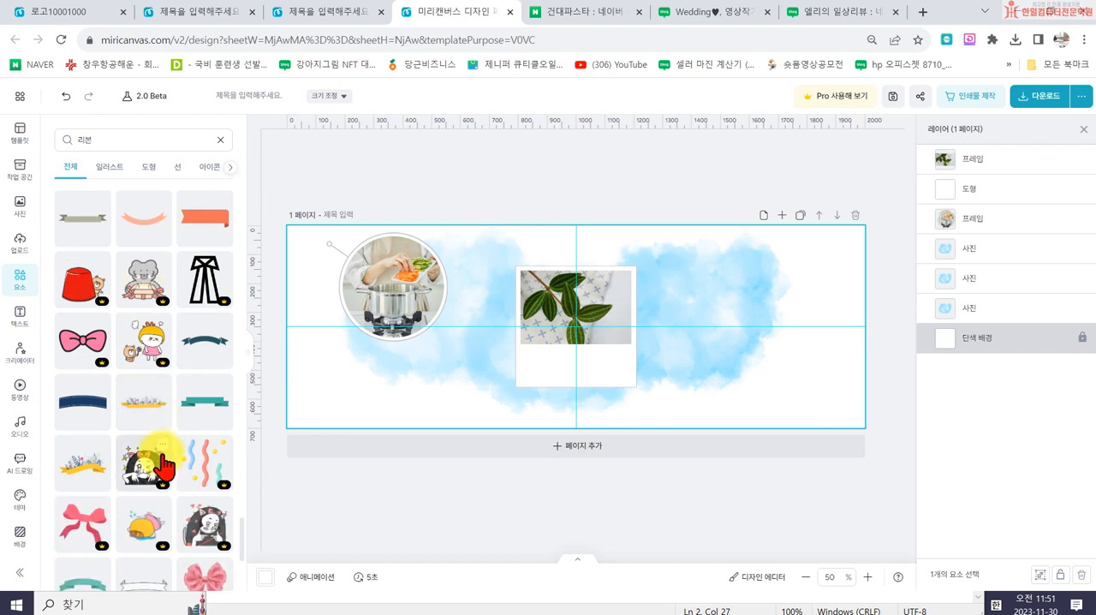
scroll(160, 463, down, 8)
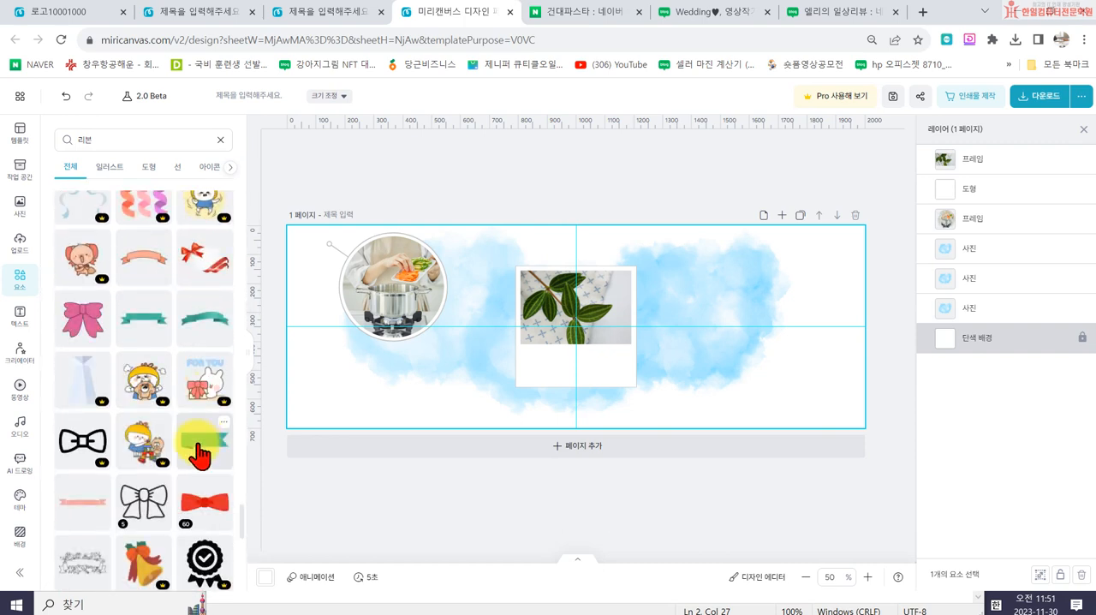
scroll(159, 476, down, 1)
click(203, 377)
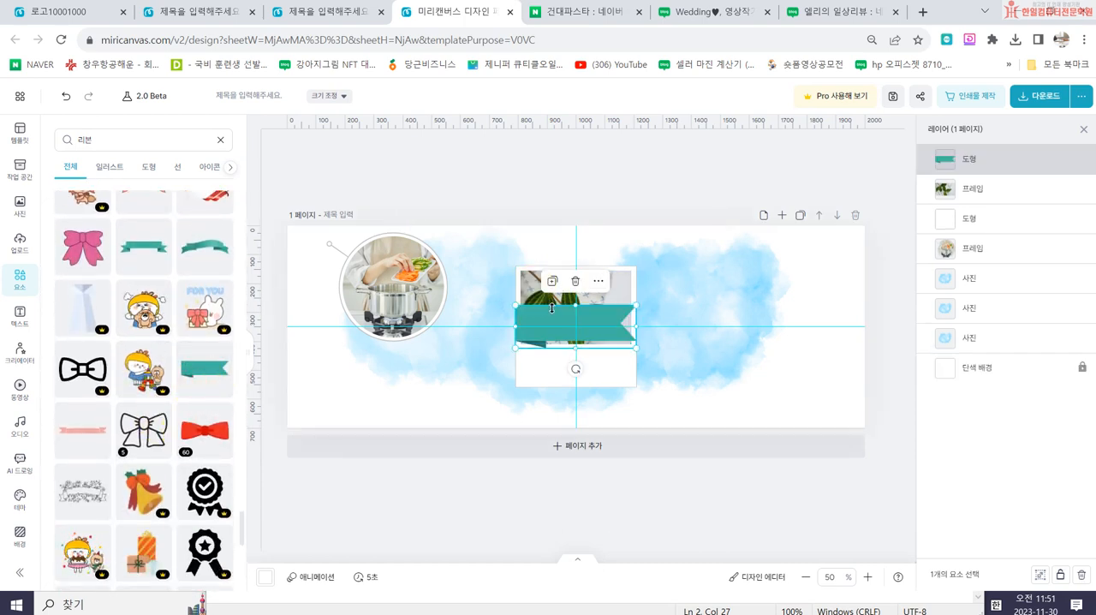
drag(637, 329, 514, 295)
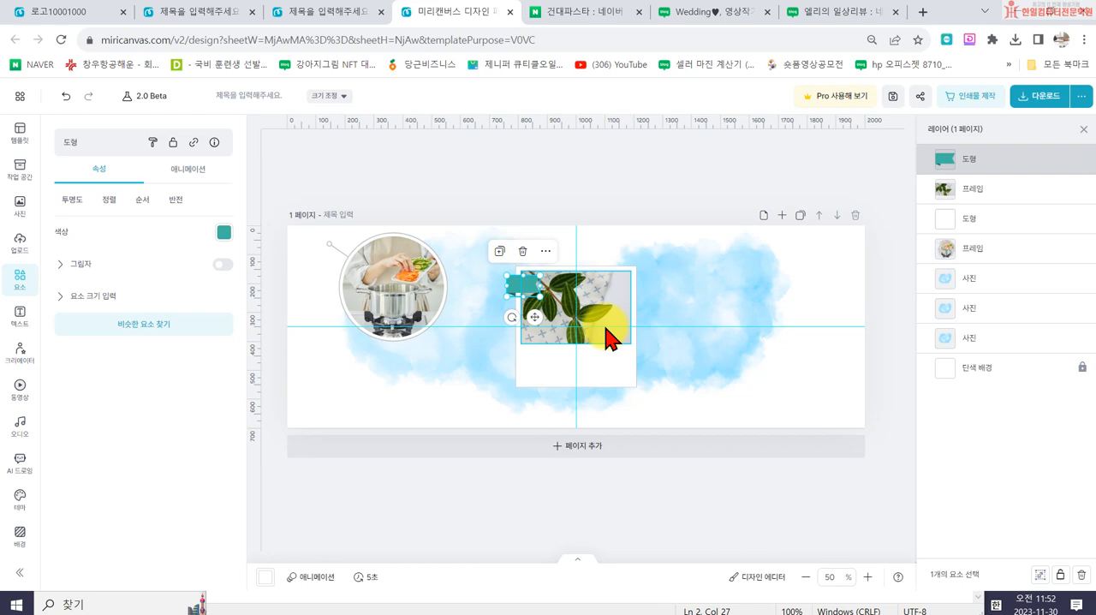
- Group the white polaroid shape, the leaf photo frame and the teal tape piece into one object
click(581, 377)
shift+click(615, 319)
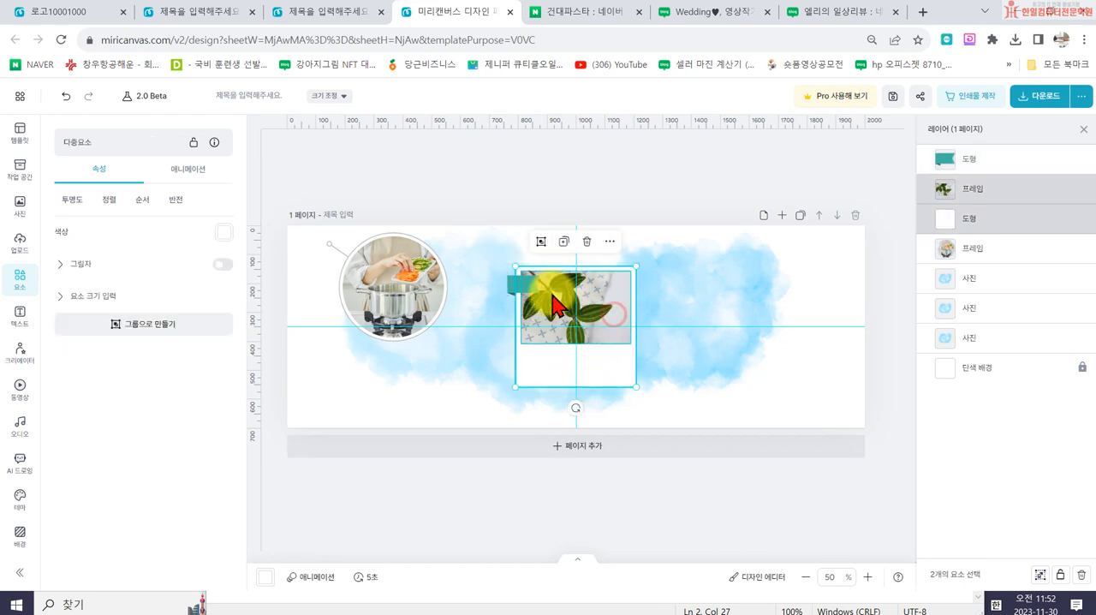
shift+click(521, 284)
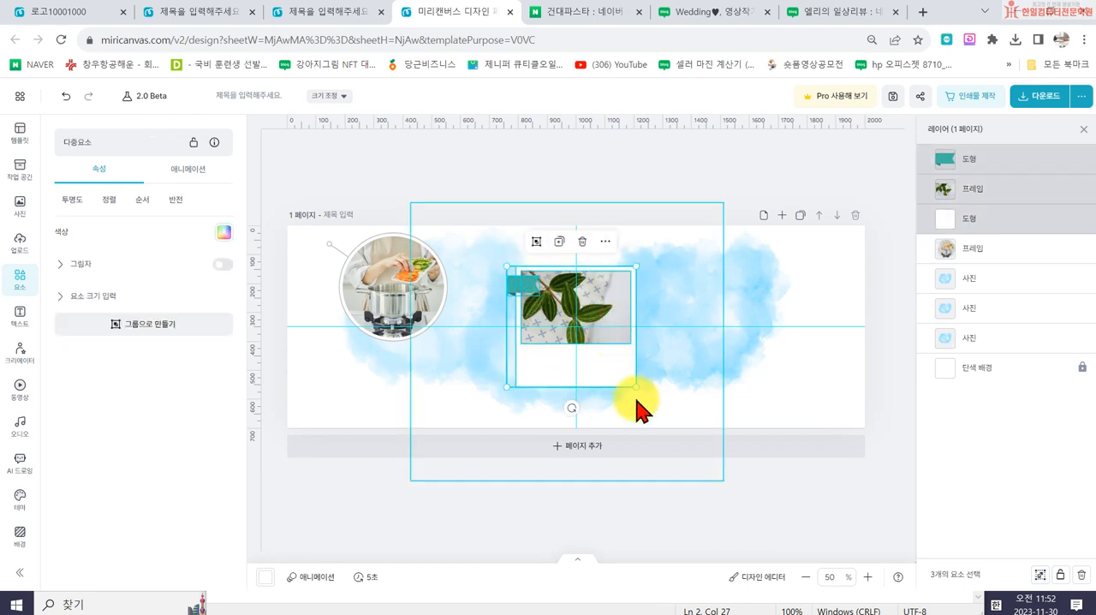
key(ctrl+g)
- Move the grouped polaroid towards the watercolour's lower-right part and tilt it slightly counter-clockwise
drag(603, 351, 722, 373)
drag(755, 408, 745, 398)
drag(686, 421, 763, 351)
click(854, 510)
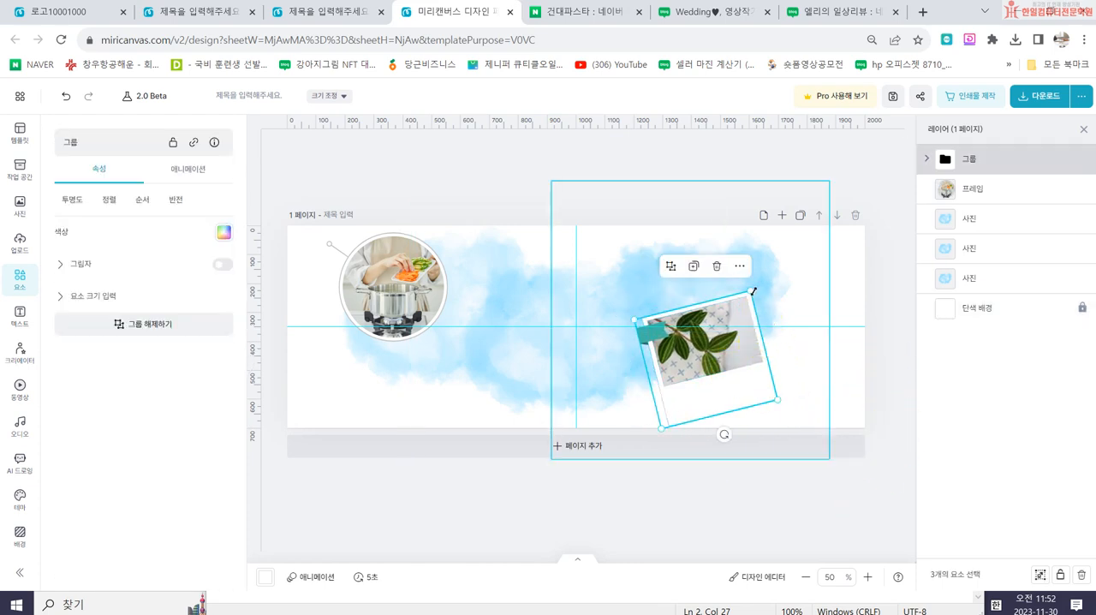
- Shrink the tilted polaroid group and place it by the watercolour's lower-right edge
drag(748, 290, 724, 313)
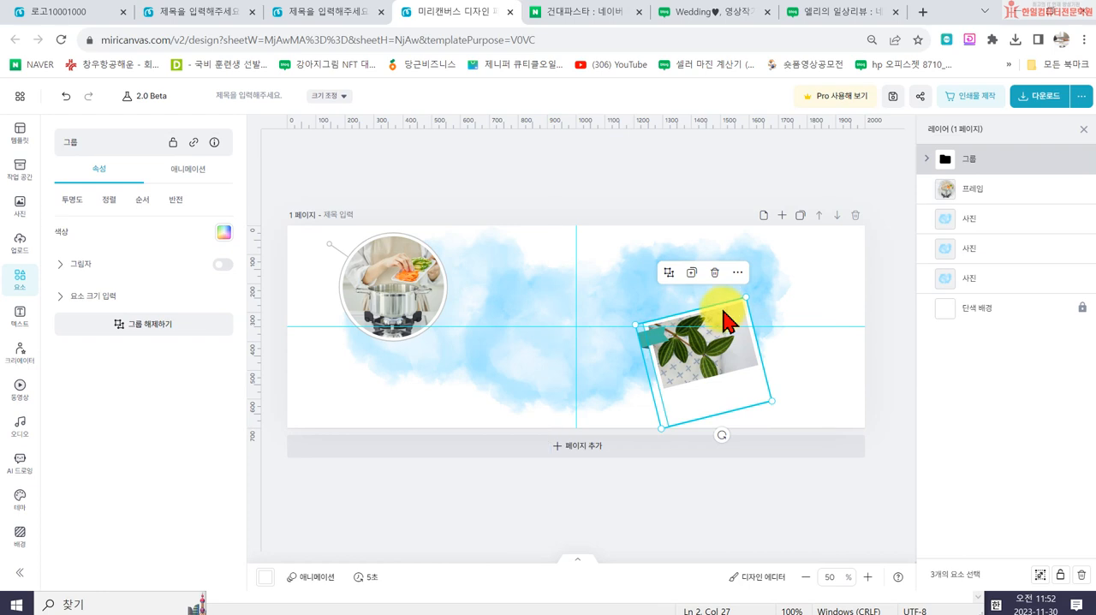
click(549, 510)
drag(692, 368, 762, 366)
drag(729, 347, 753, 386)
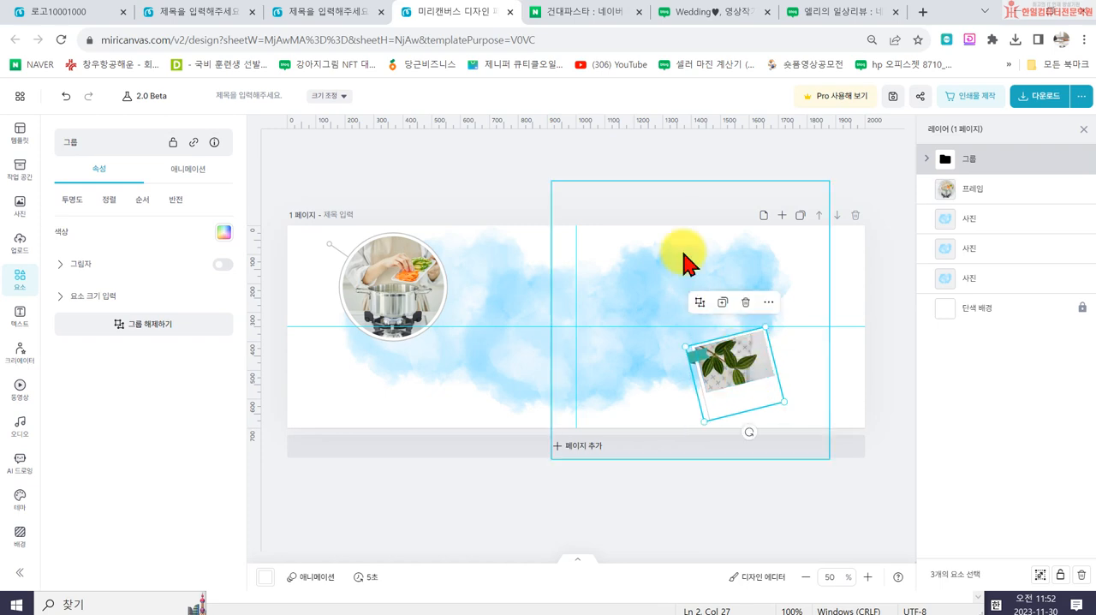
click(570, 171)
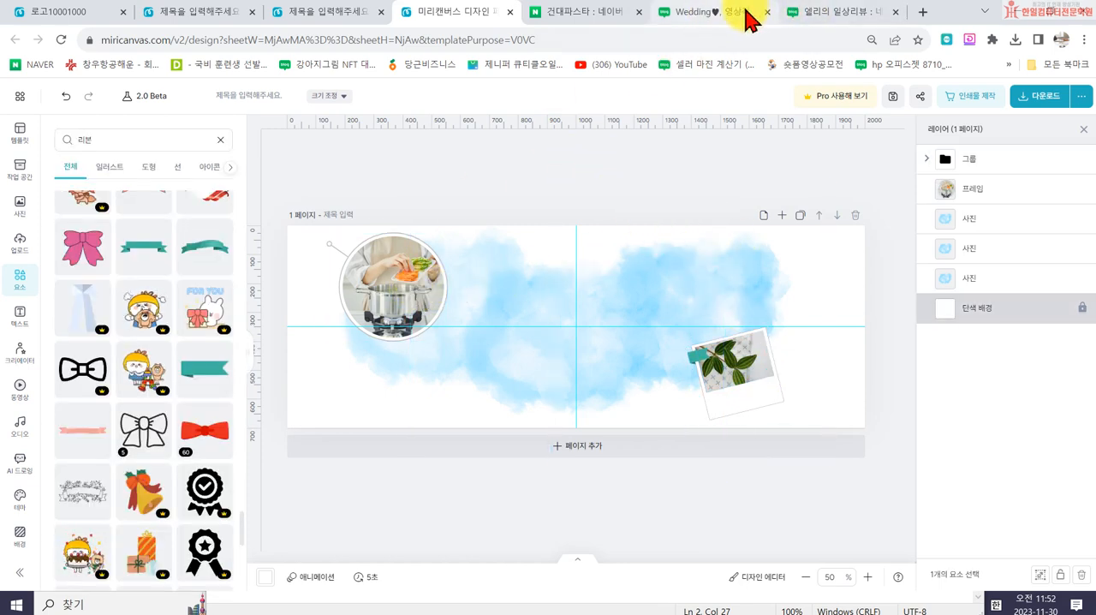
- Add the title text "엘리의 일상리뷰", enlarge it to size 61.2 and place it over the watercolour between the two photos
click(717, 13)
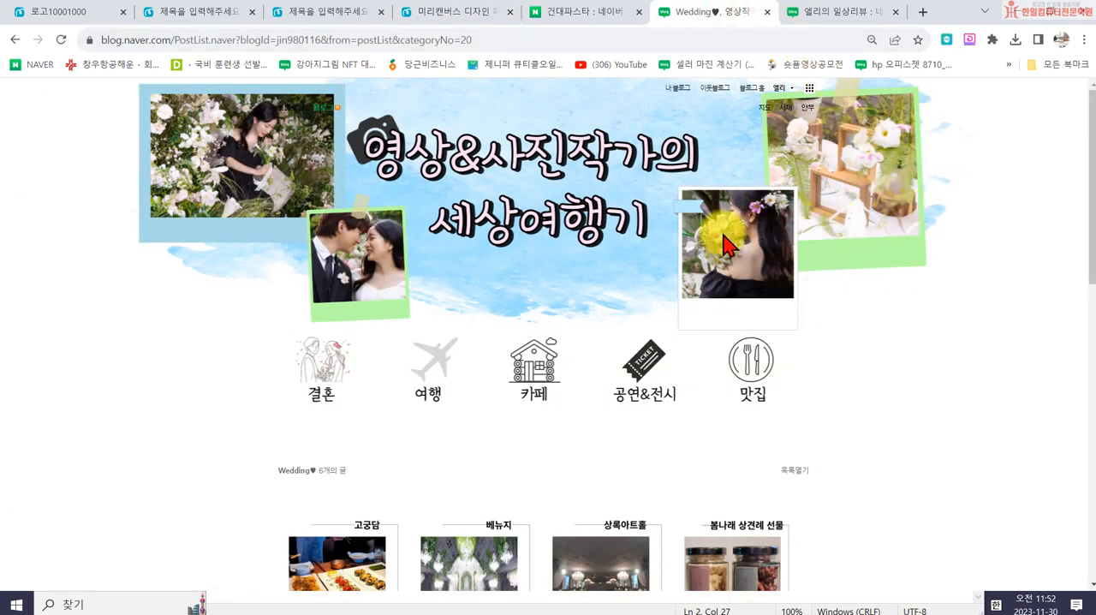
click(294, 12)
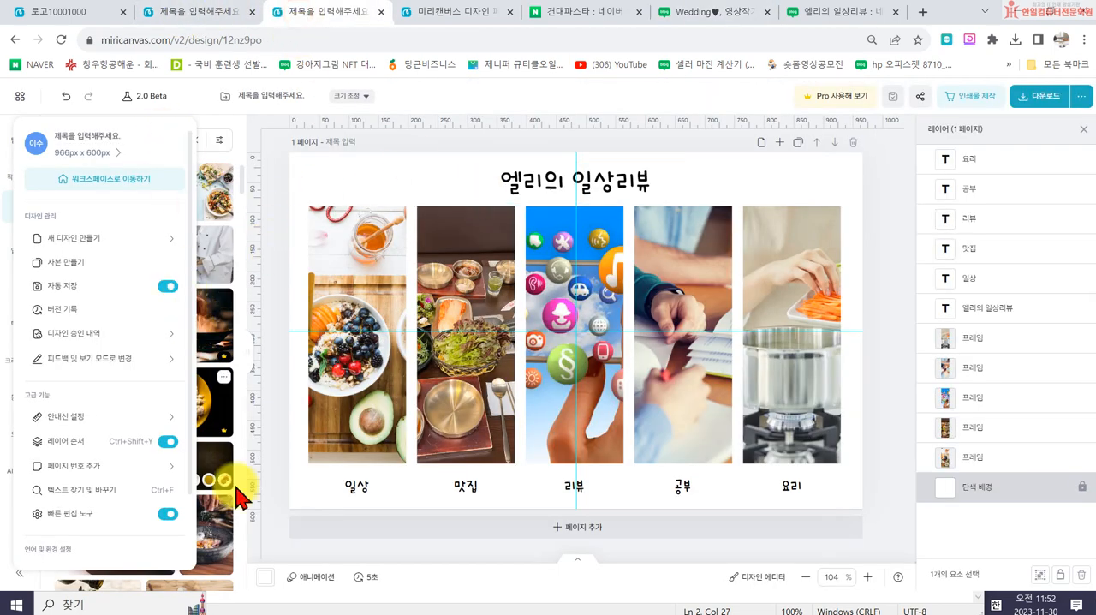
click(413, 13)
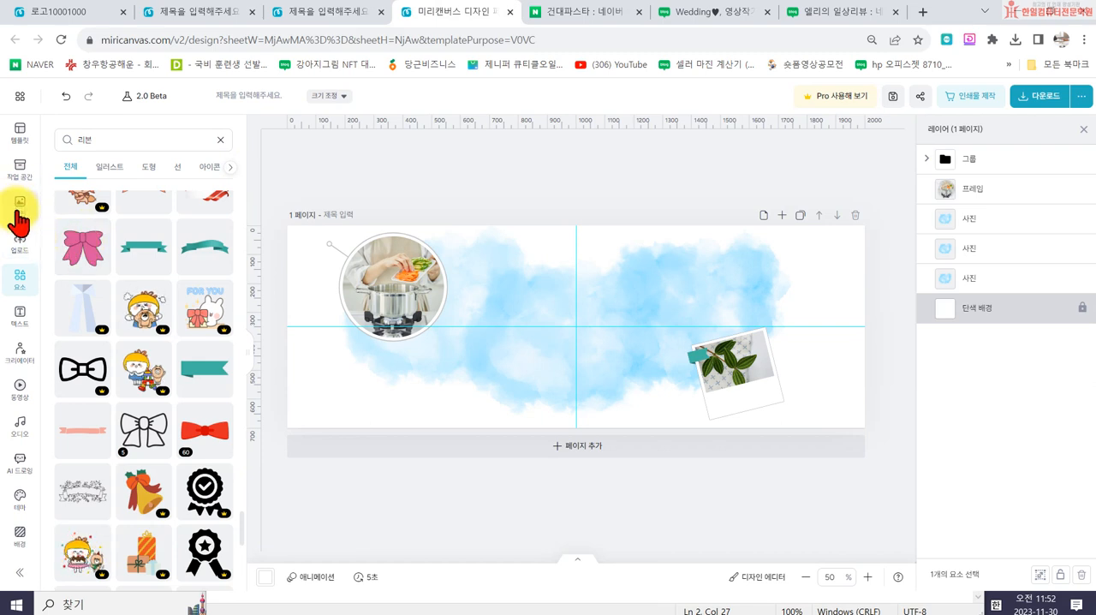
click(21, 325)
click(110, 233)
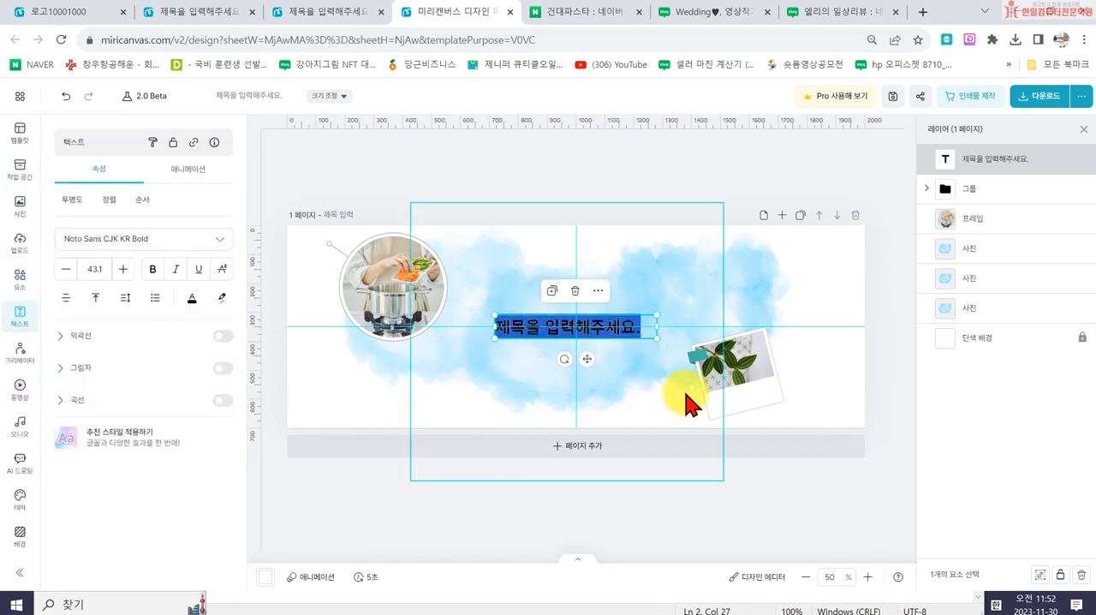
key(BackSpace)
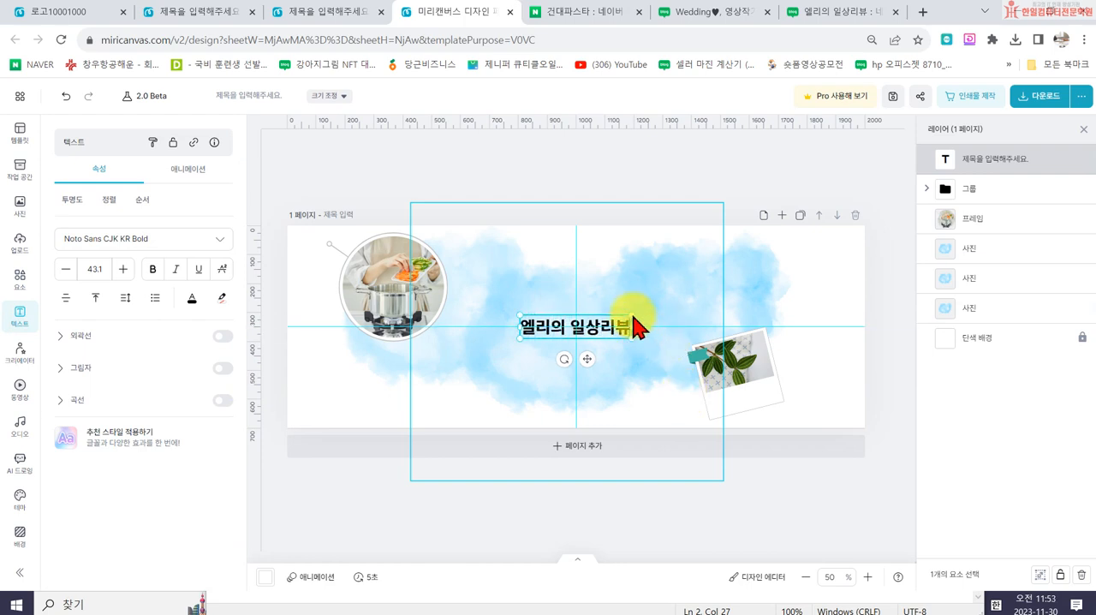
click(705, 173)
click(621, 321)
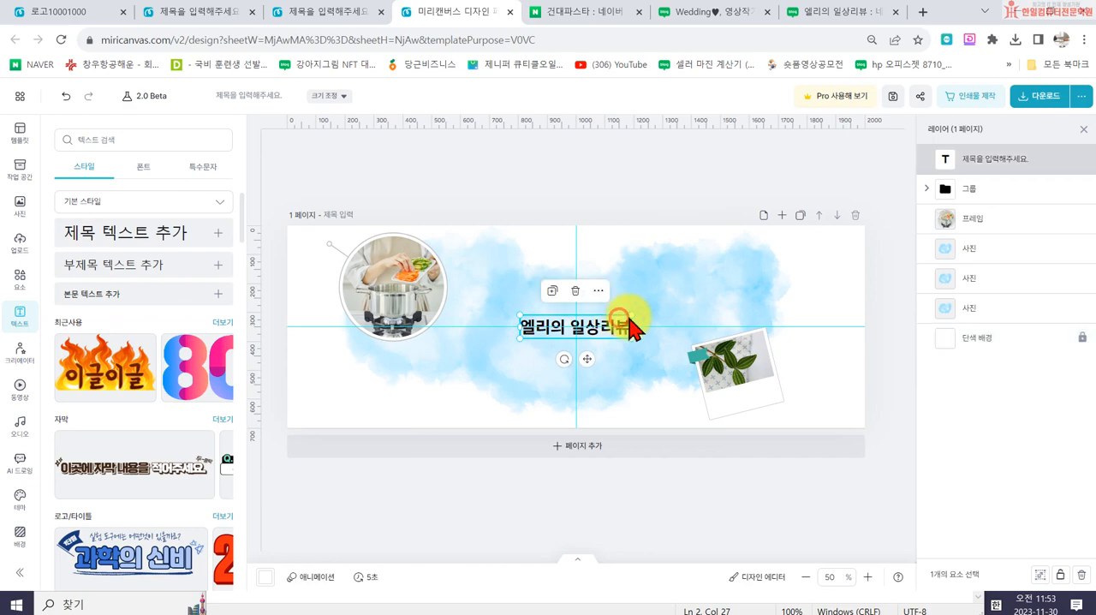
drag(633, 314, 612, 307)
- Check the title styling on the Wedding blog banner and close the 966 x 600 px design
click(742, 19)
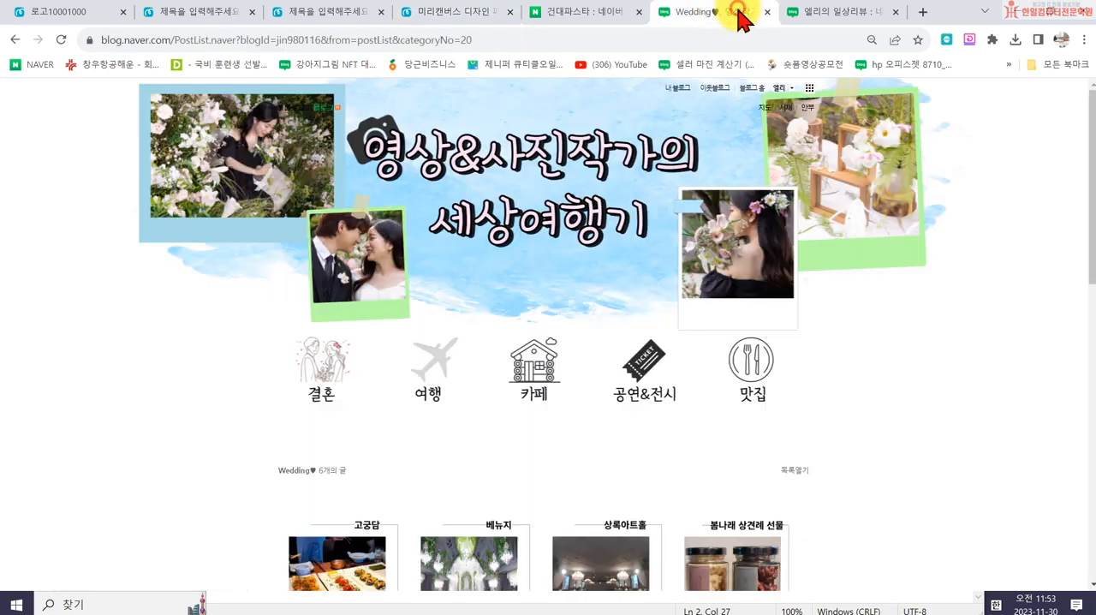
click(347, 13)
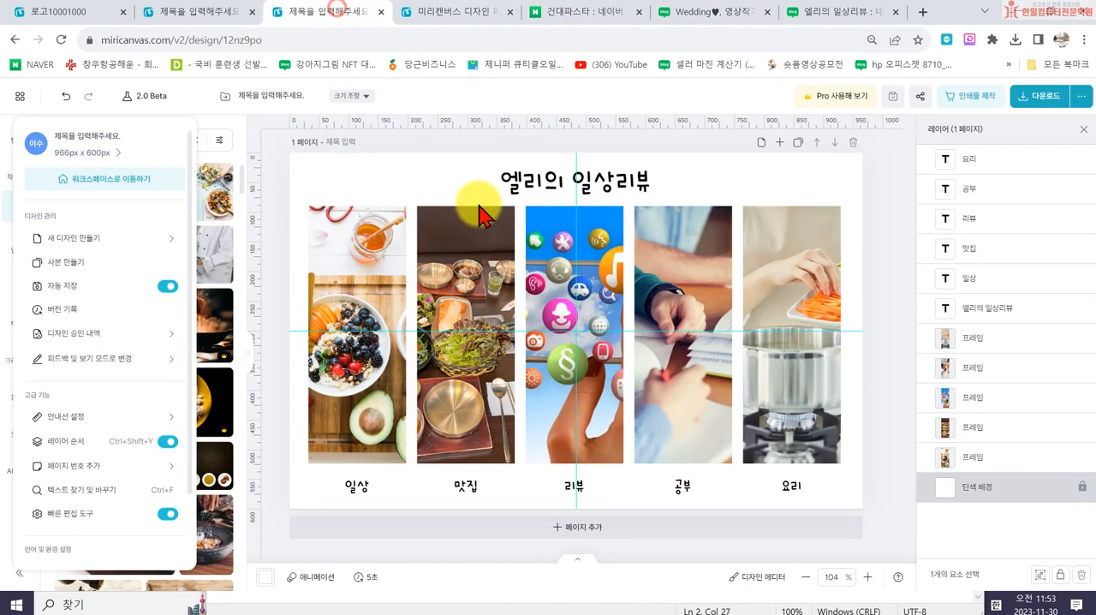
click(380, 12)
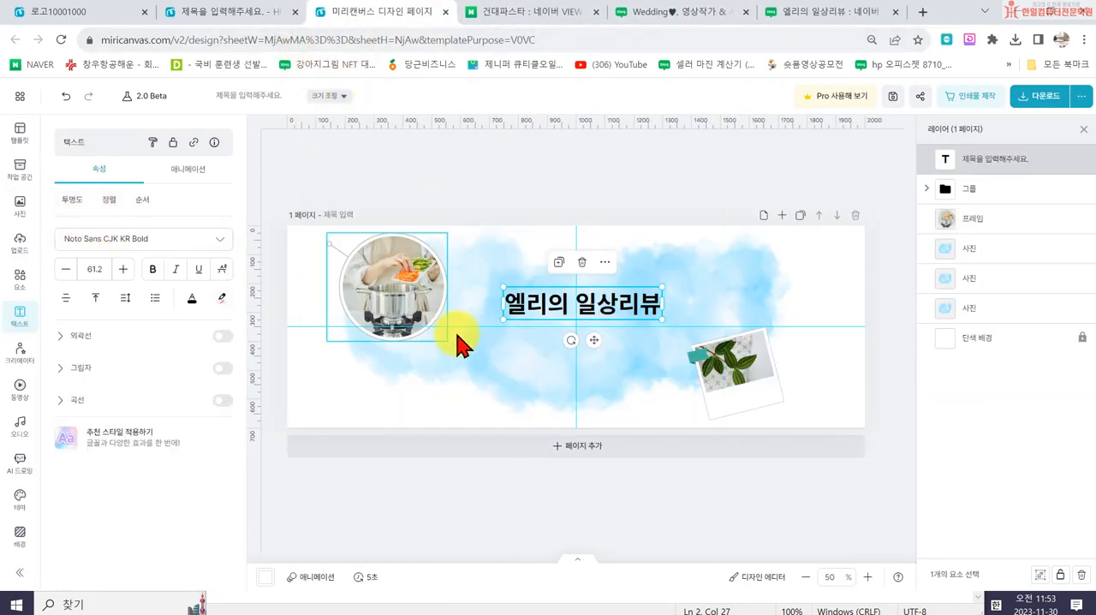
- Duplicate the title slightly above and to the left of the original and colour the copy's text blue
drag(527, 317, 521, 314)
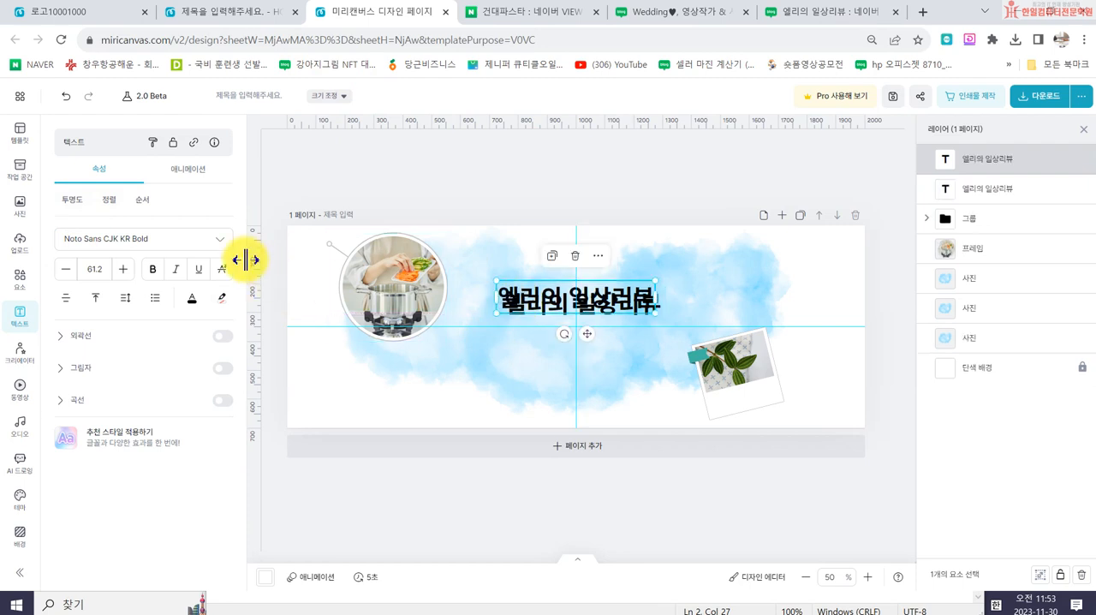
click(192, 299)
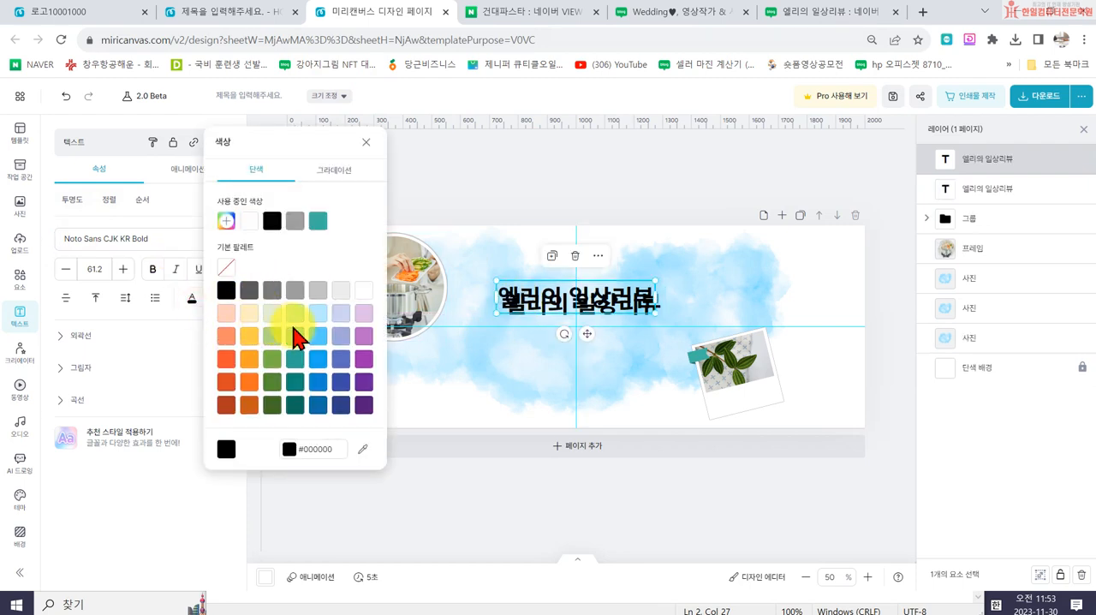
click(316, 358)
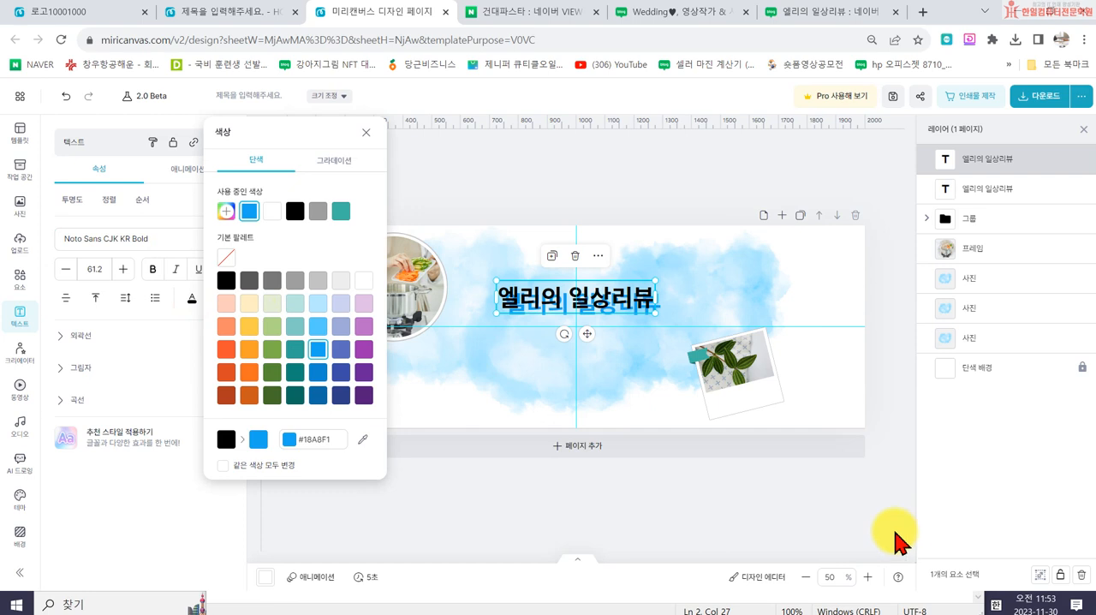
double_click(507, 293)
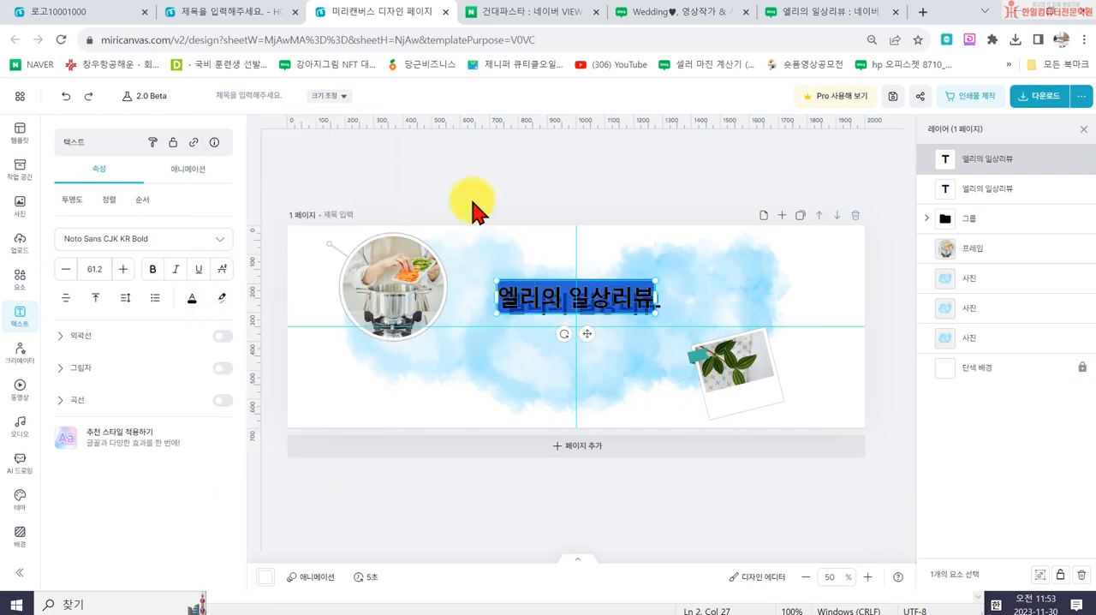
click(192, 298)
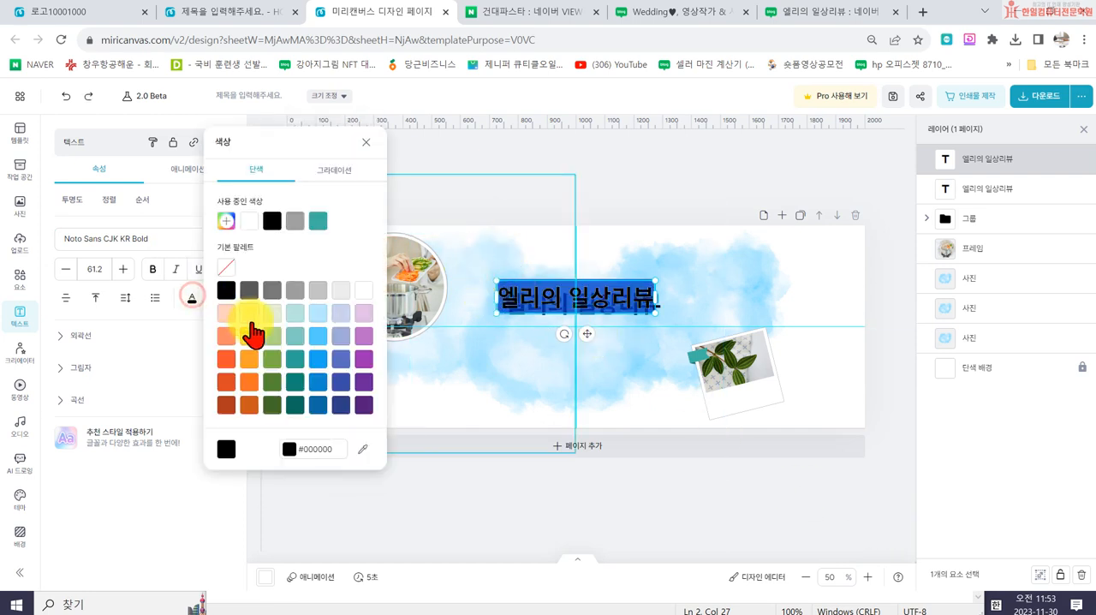
click(320, 351)
click(645, 191)
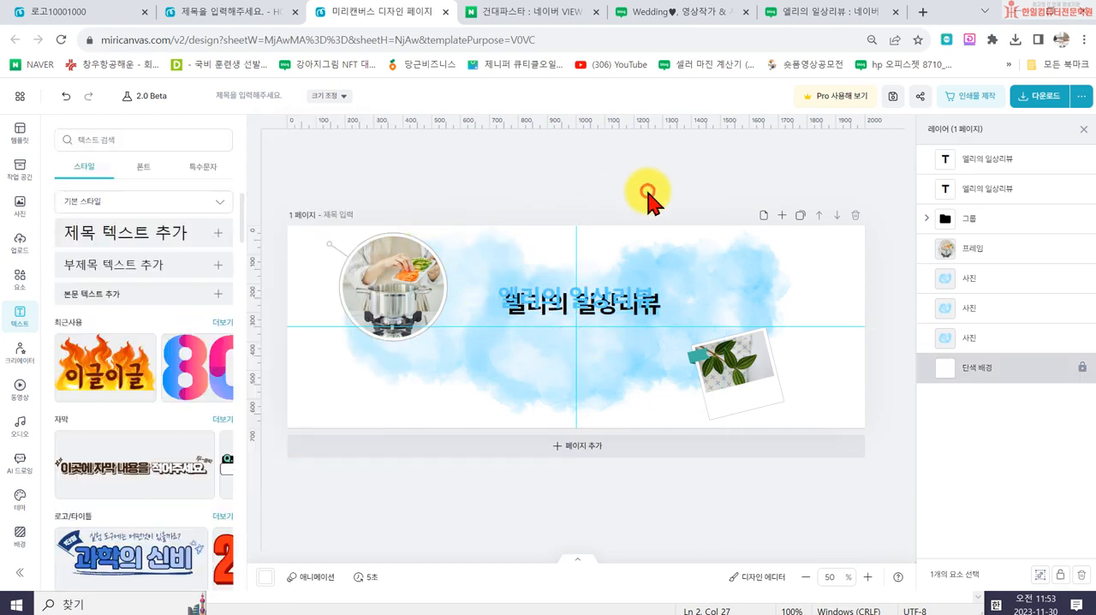
- Align the blue title copy over the black one with a slight offset as a drop shadow, comparing it with the Wedding blog's title
click(525, 304)
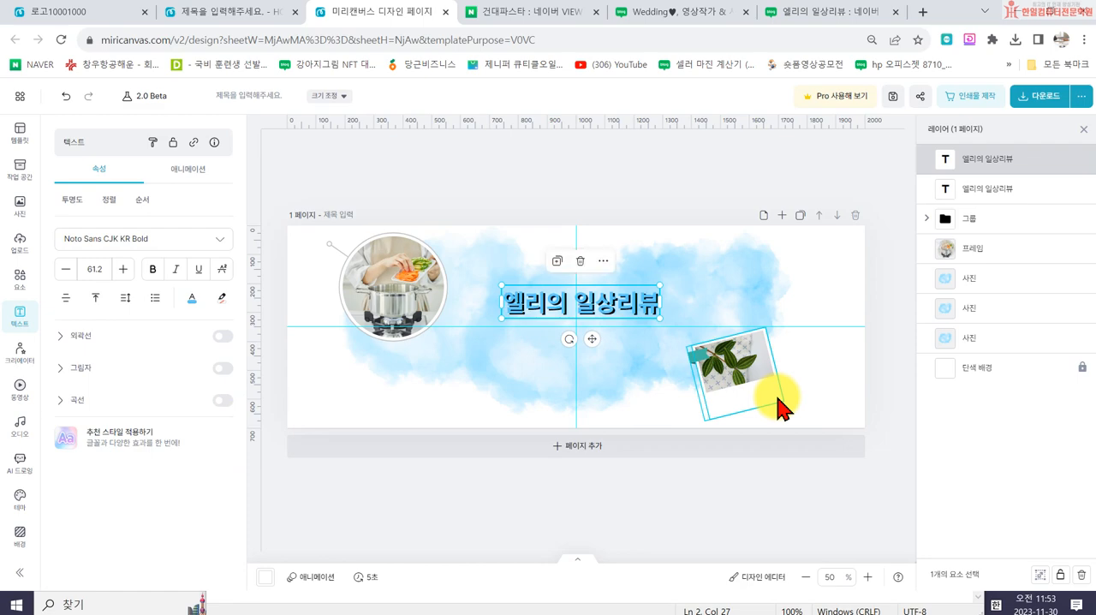
click(692, 171)
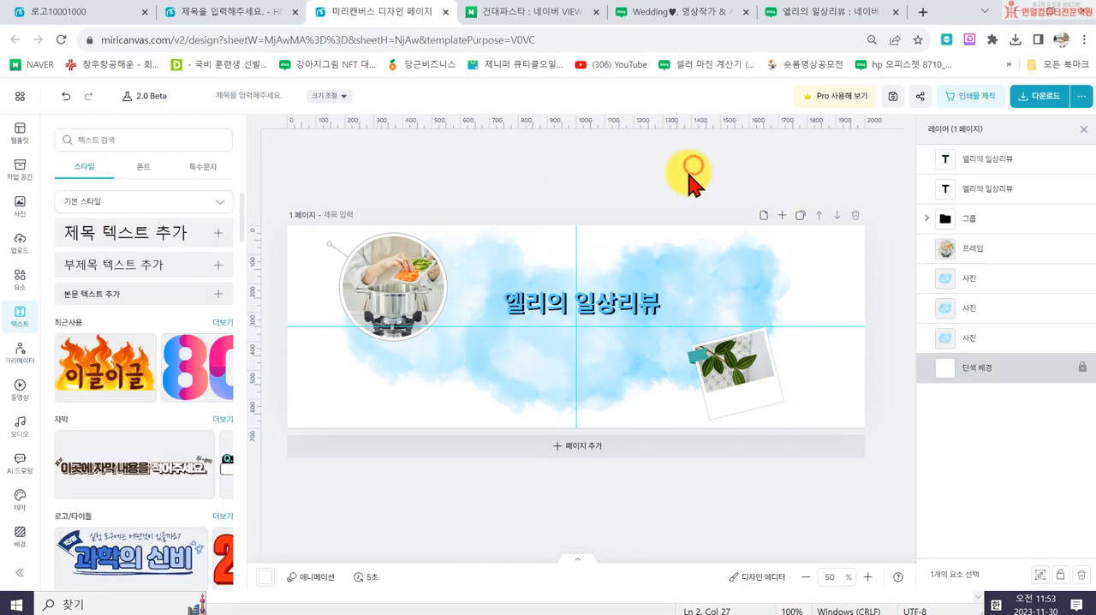
click(722, 13)
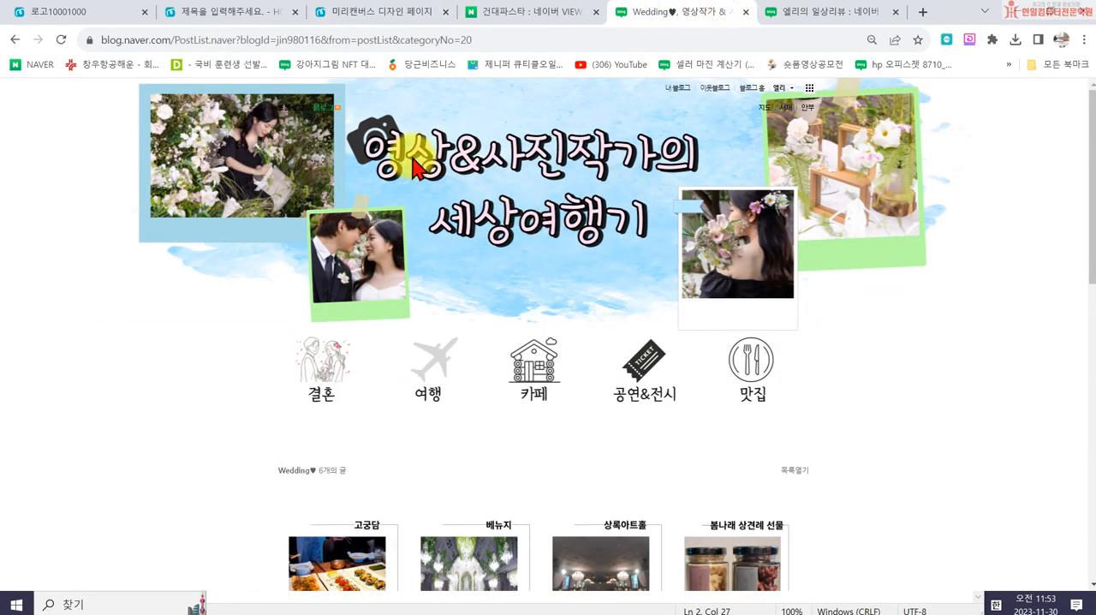
click(401, 12)
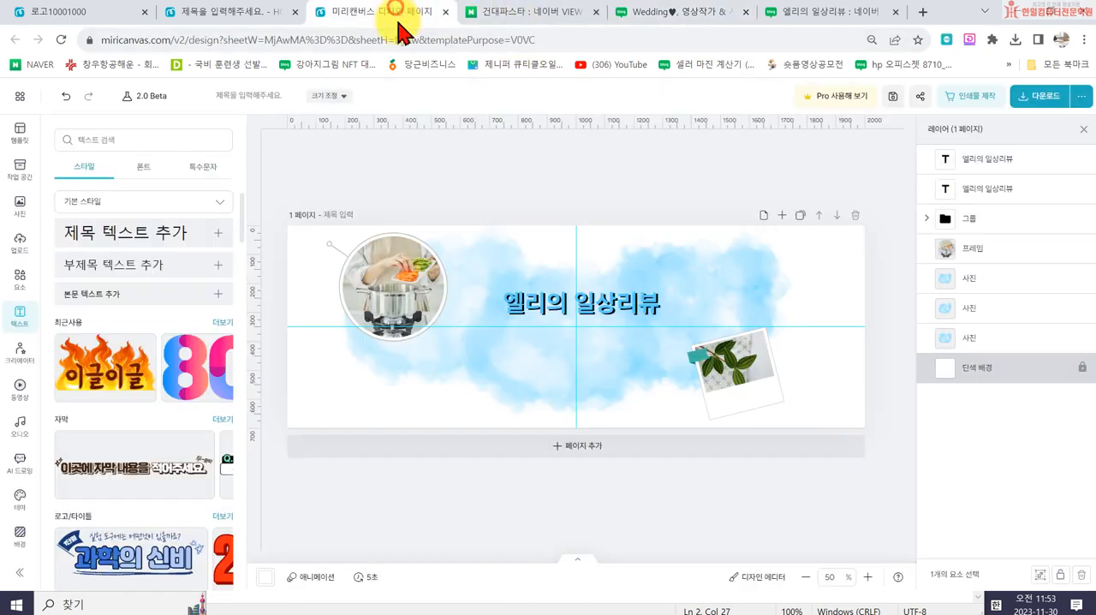
click(529, 306)
drag(539, 323, 656, 340)
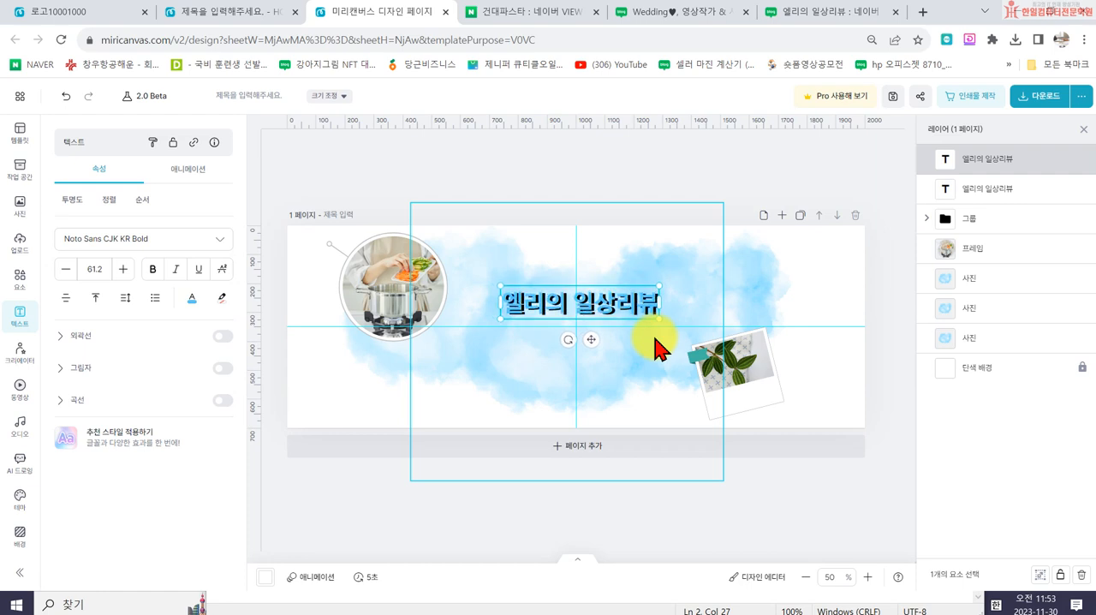
- Turn on a black outline of thickness 12 for the blue title copy and compare it with the Wedding blog's title
click(222, 337)
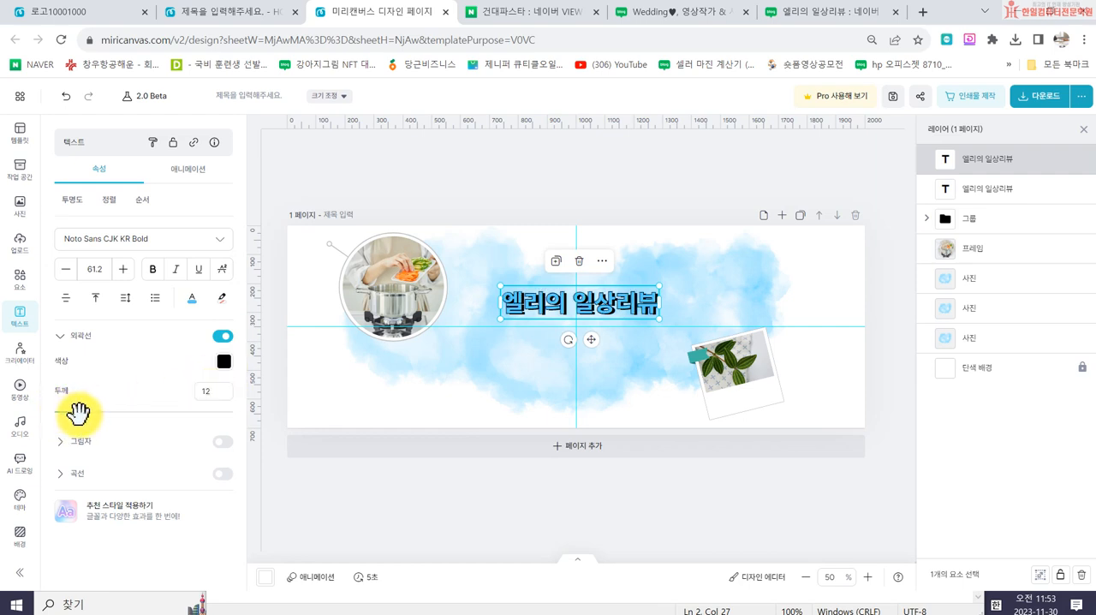
click(567, 185)
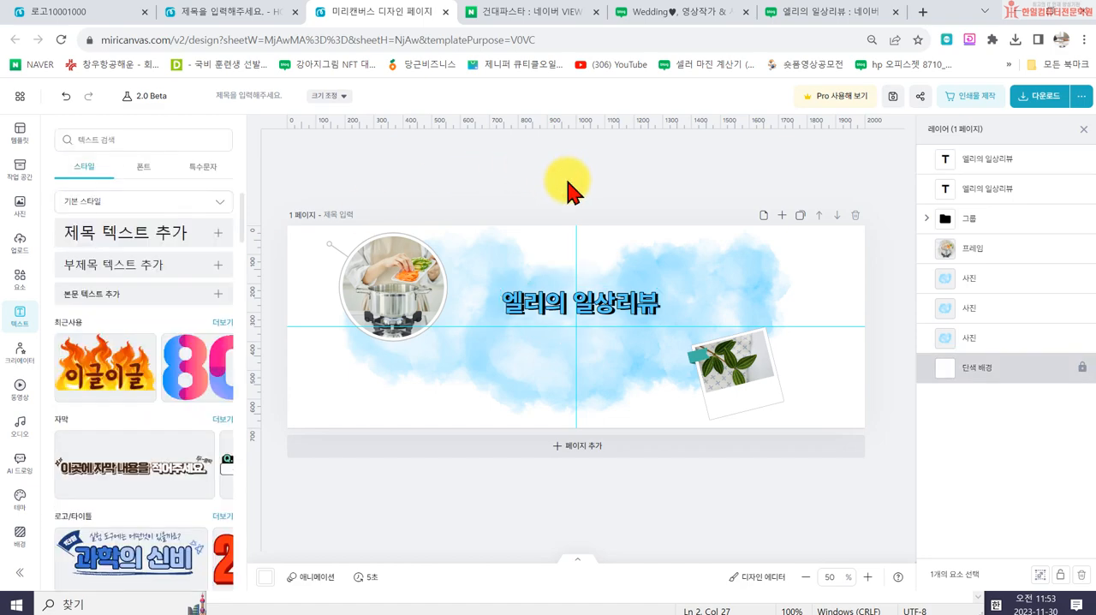
click(666, 13)
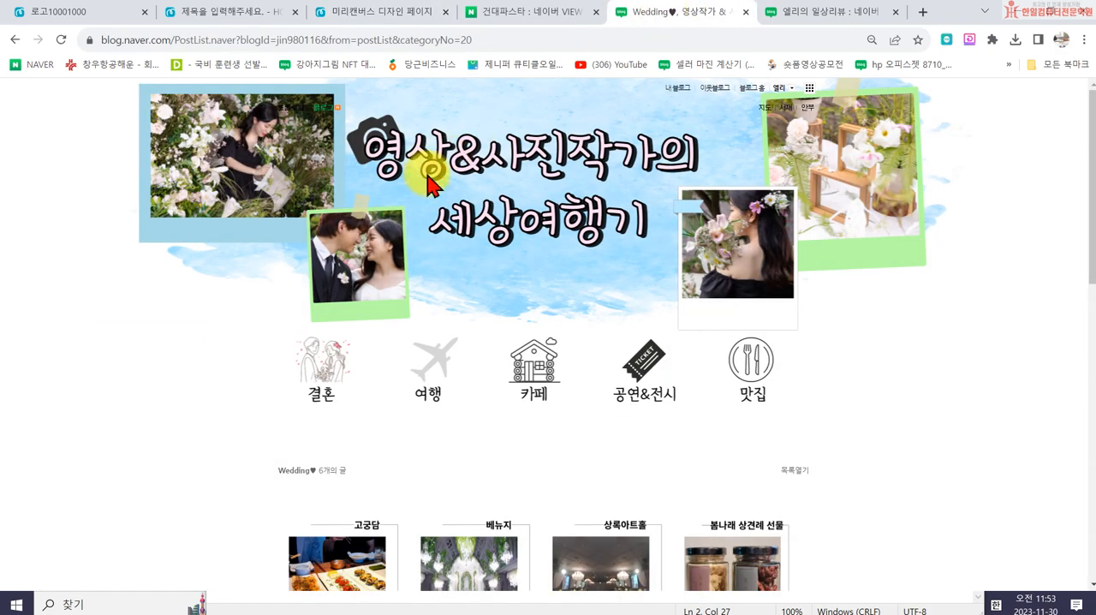
click(338, 13)
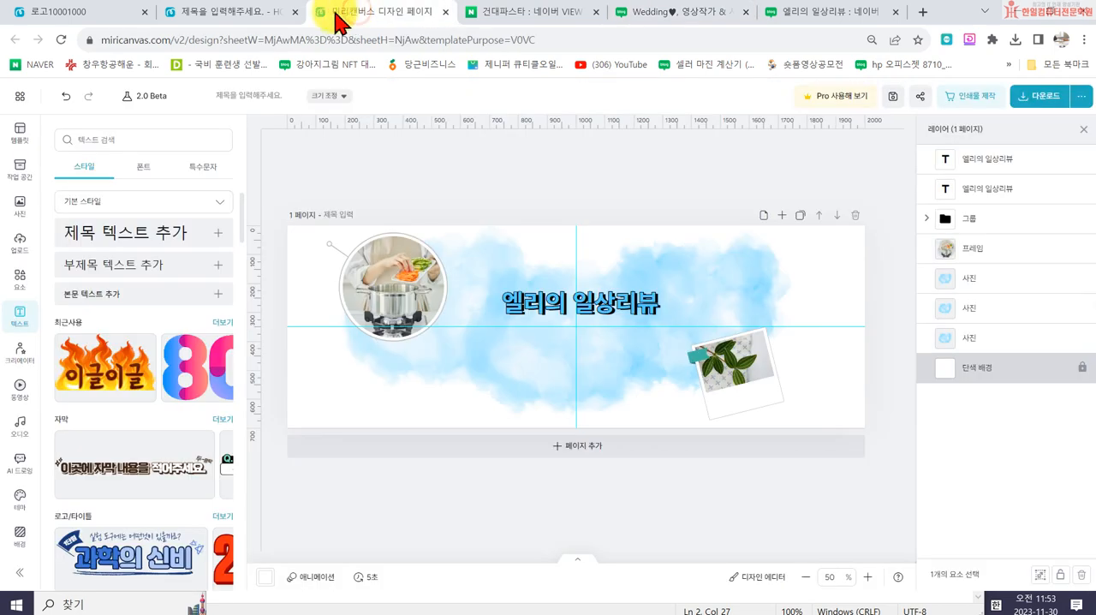
- Search the elements for "카메라" and add the dark grey camera illustration to the banner
click(30, 288)
click(81, 140)
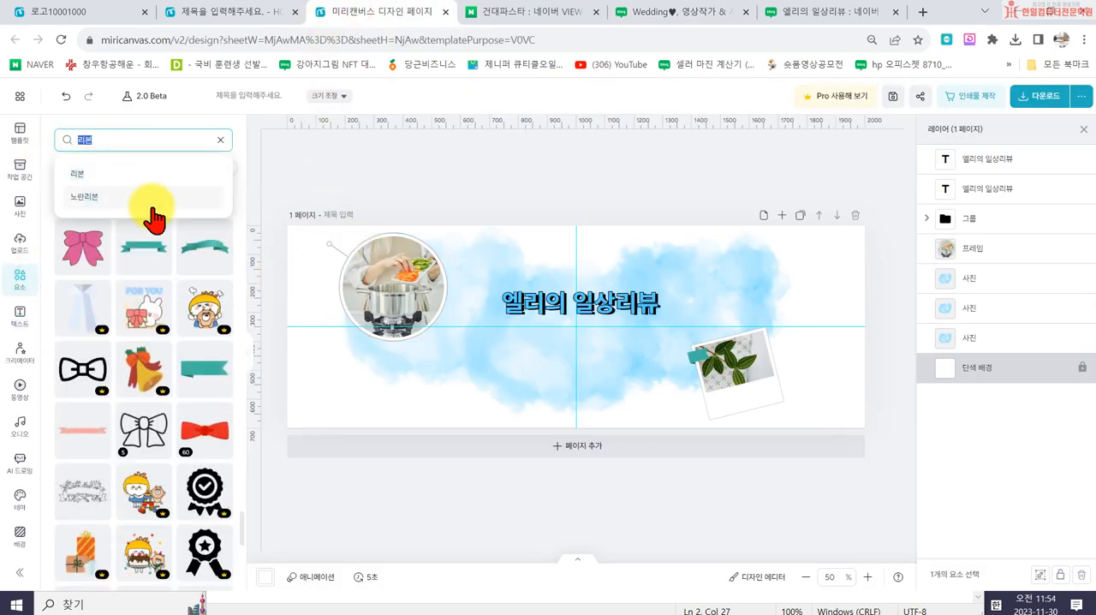
text(카메라)
key(Return)
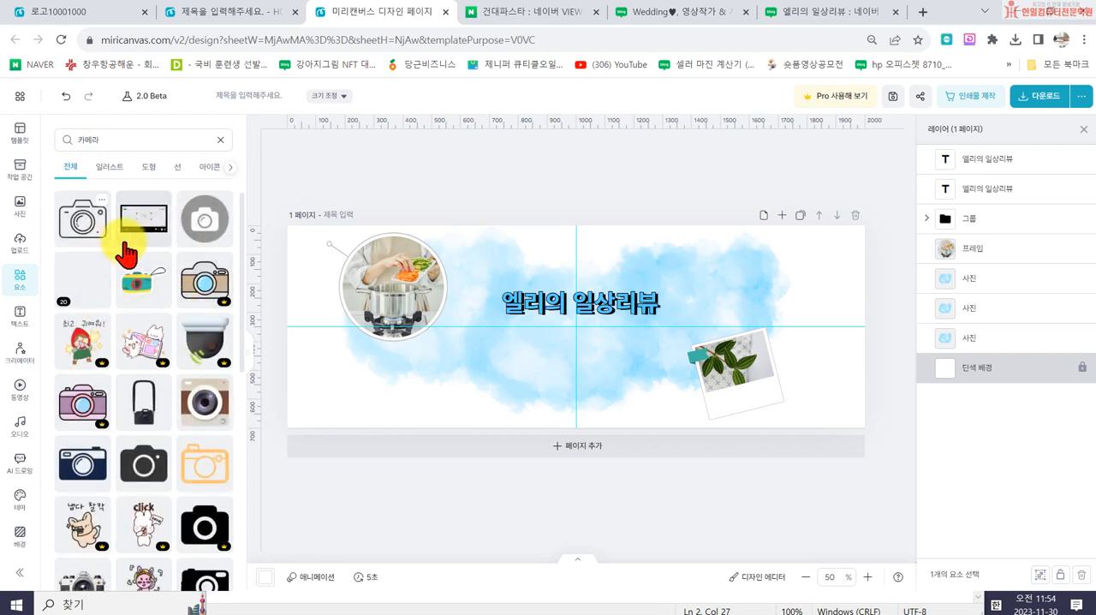
scroll(154, 428, down, 1)
click(144, 395)
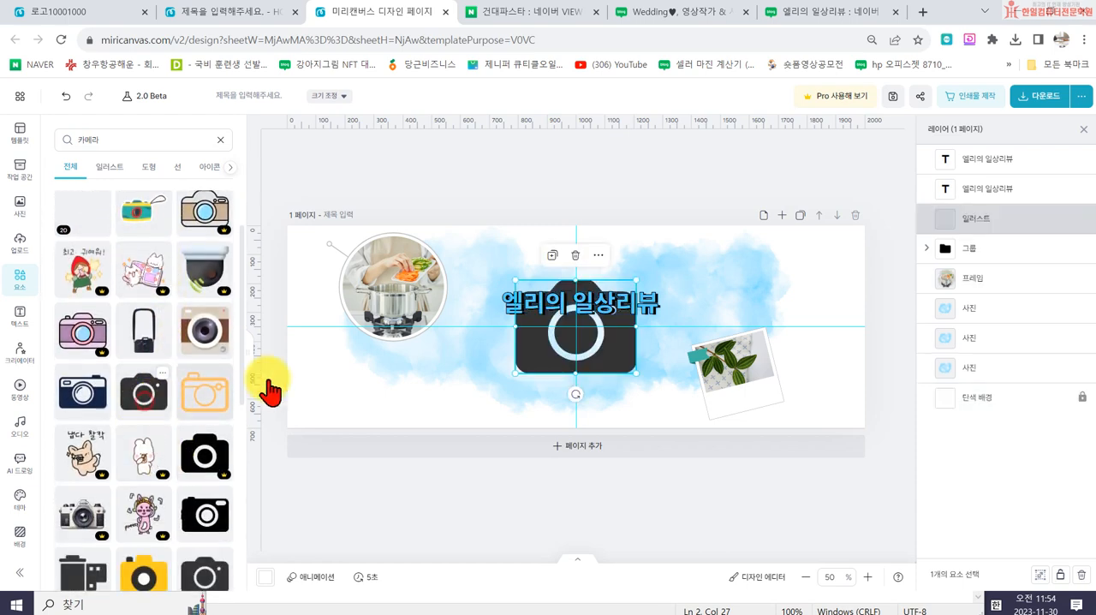
- Shrink the camera illustration, tilt it counterclockwise and place it just above and left of the title's first letter
drag(634, 373, 546, 306)
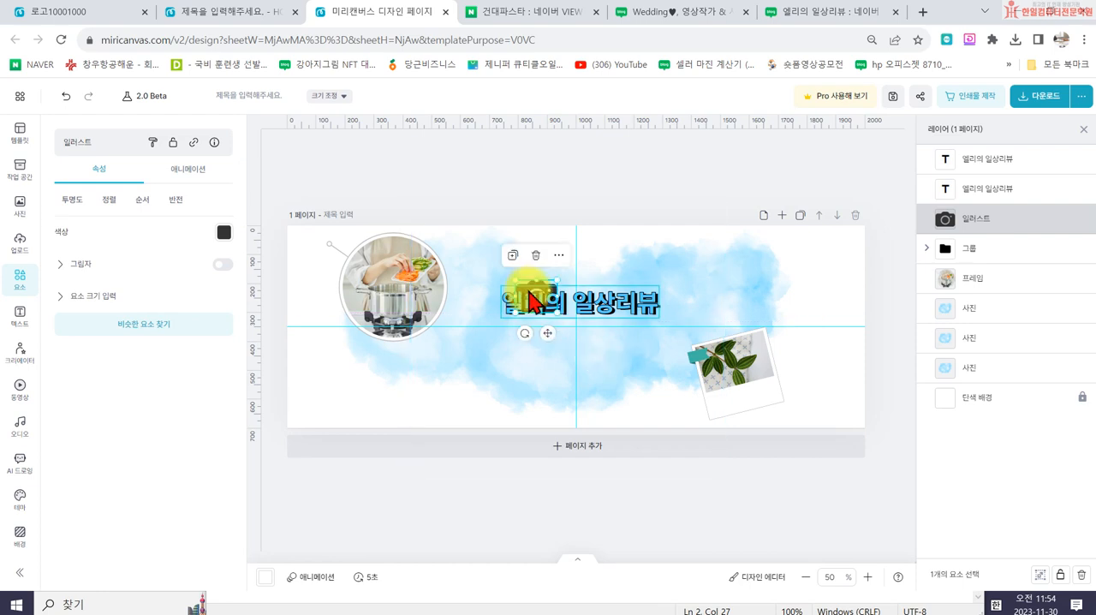
mouse_move(525, 336)
mouse_down()
mouse_move(550, 344)
mouse_move(567, 322)
mouse_move(511, 320)
mouse_up()
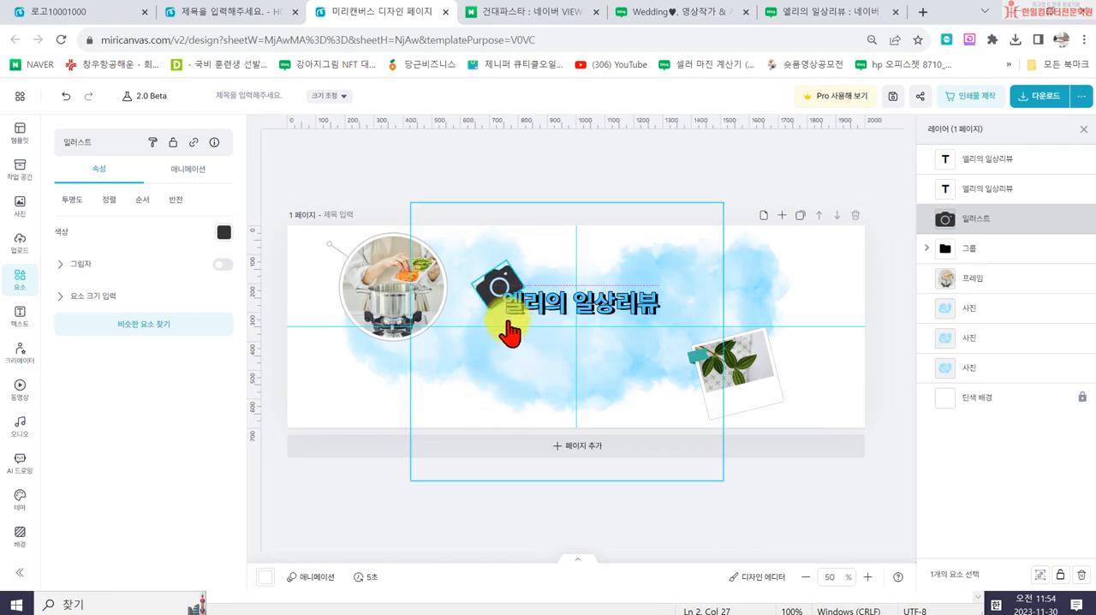
drag(494, 315, 511, 312)
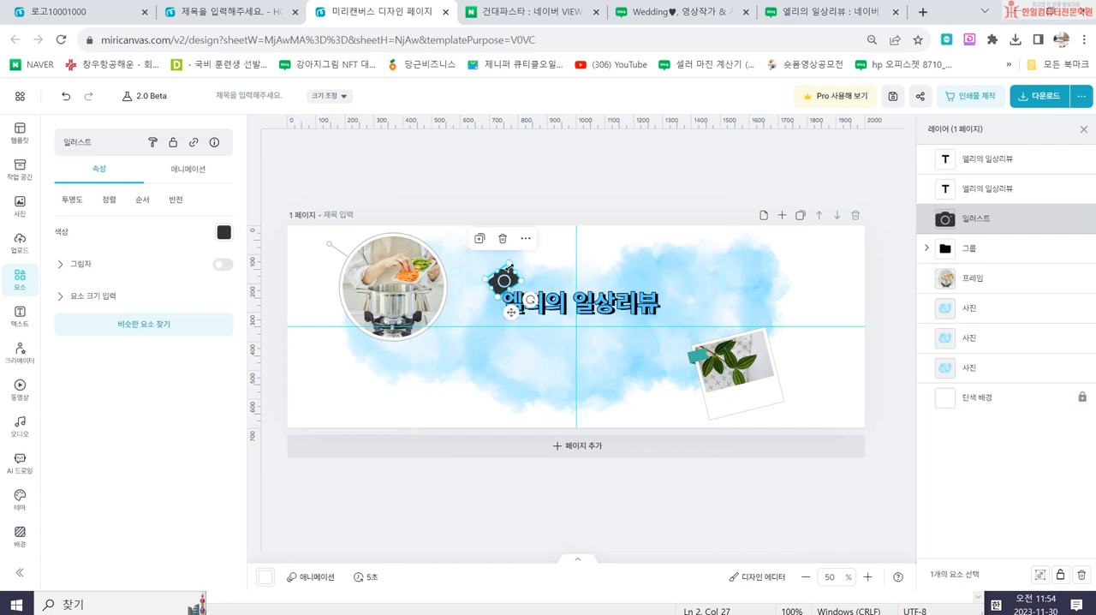
drag(495, 275, 484, 270)
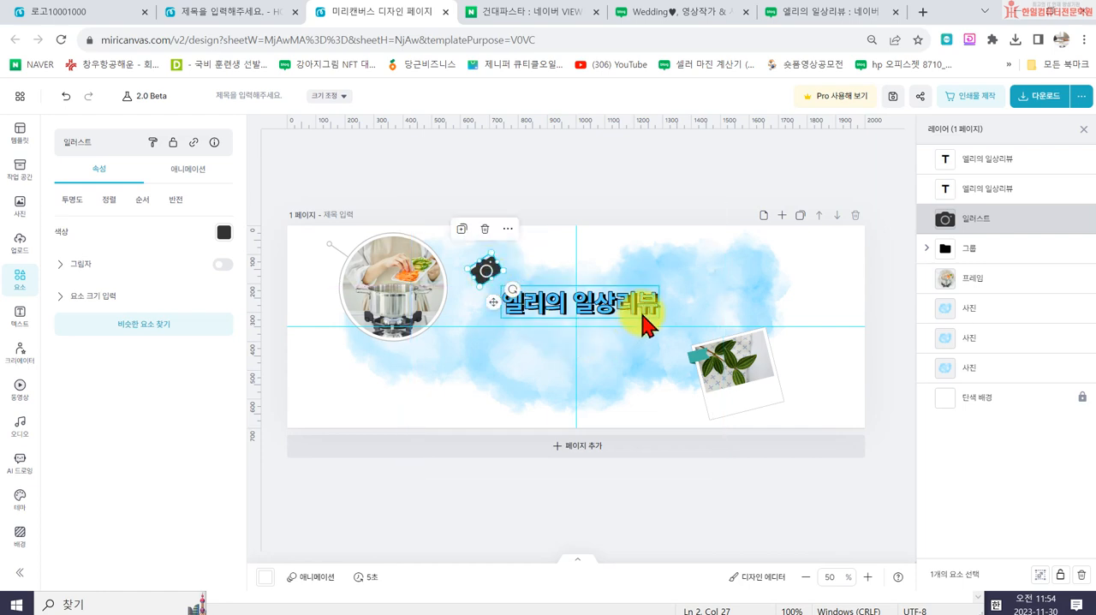
- Group the two title texts, move the group up to overlap the camera and enlarge it to about 593 x 125 px
click(1019, 187)
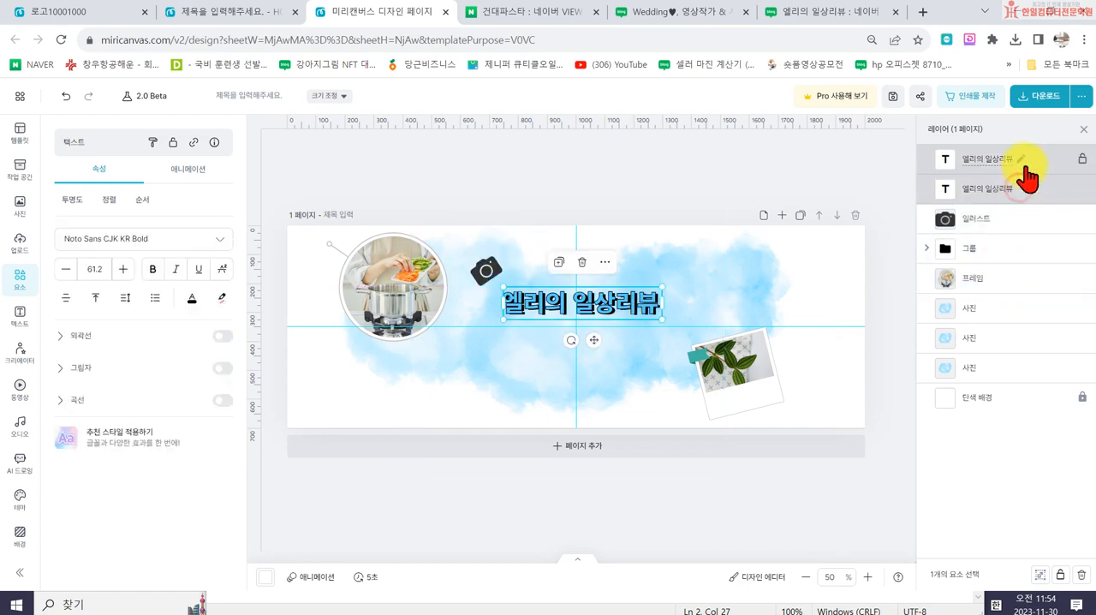
shift+click(1034, 165)
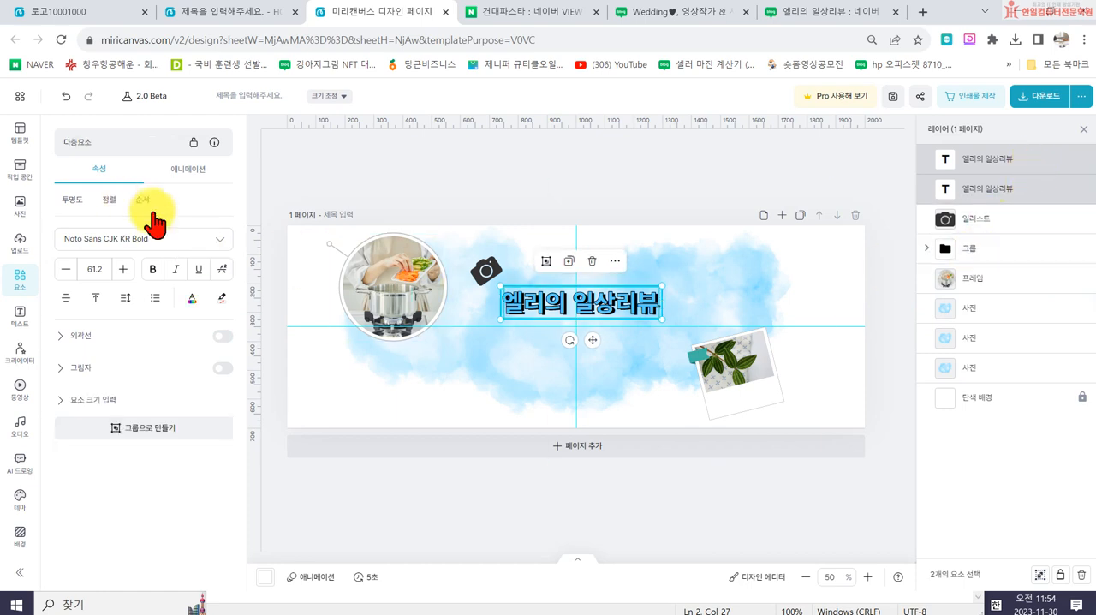
key(ctrl+g)
drag(633, 308, 614, 290)
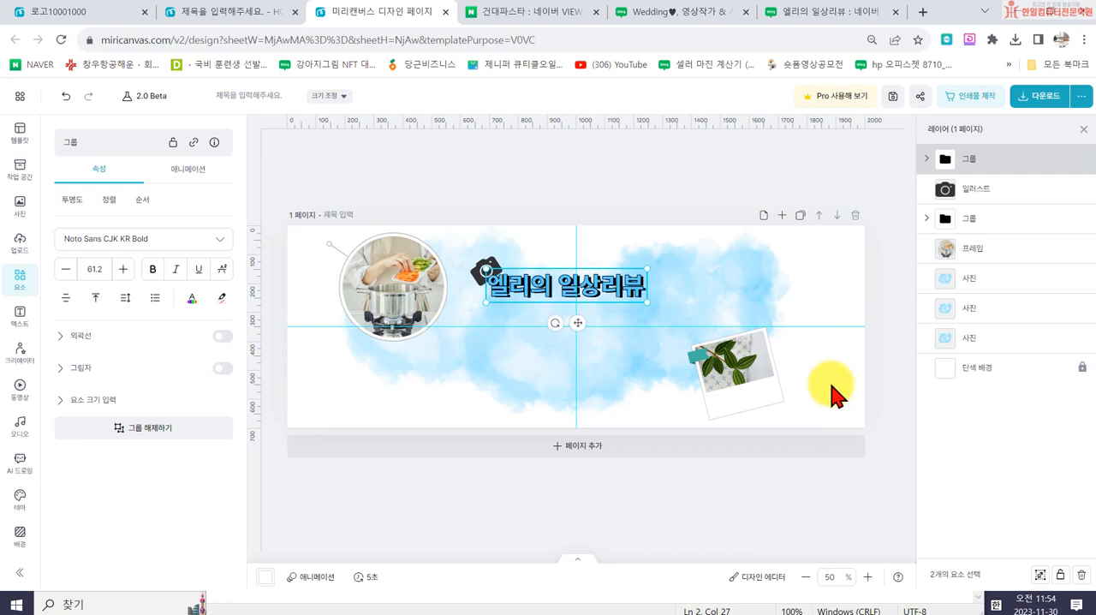
drag(644, 305, 653, 309)
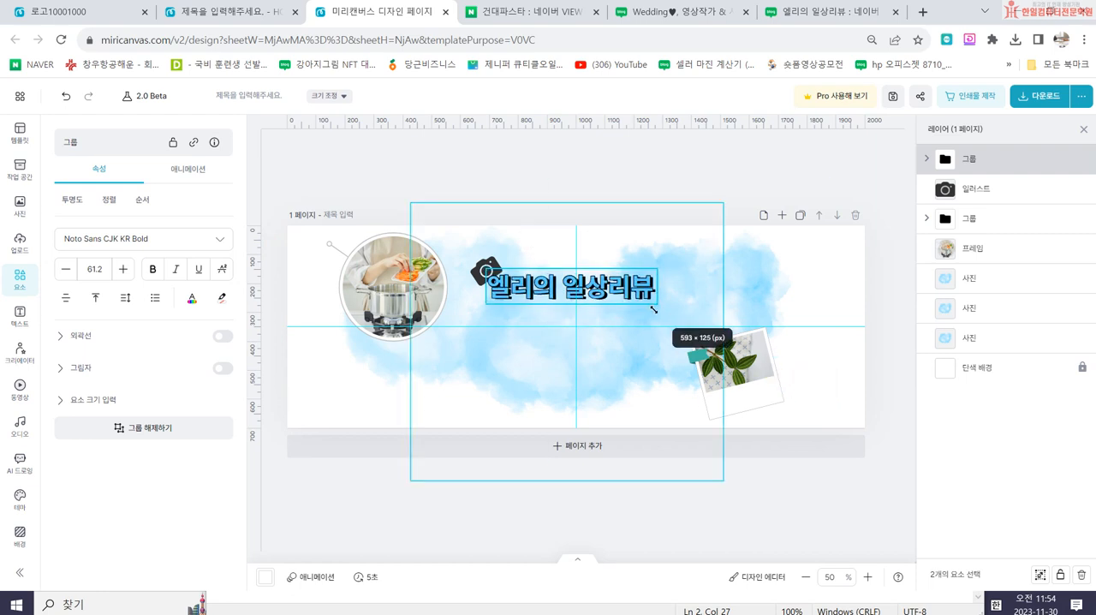
click(707, 168)
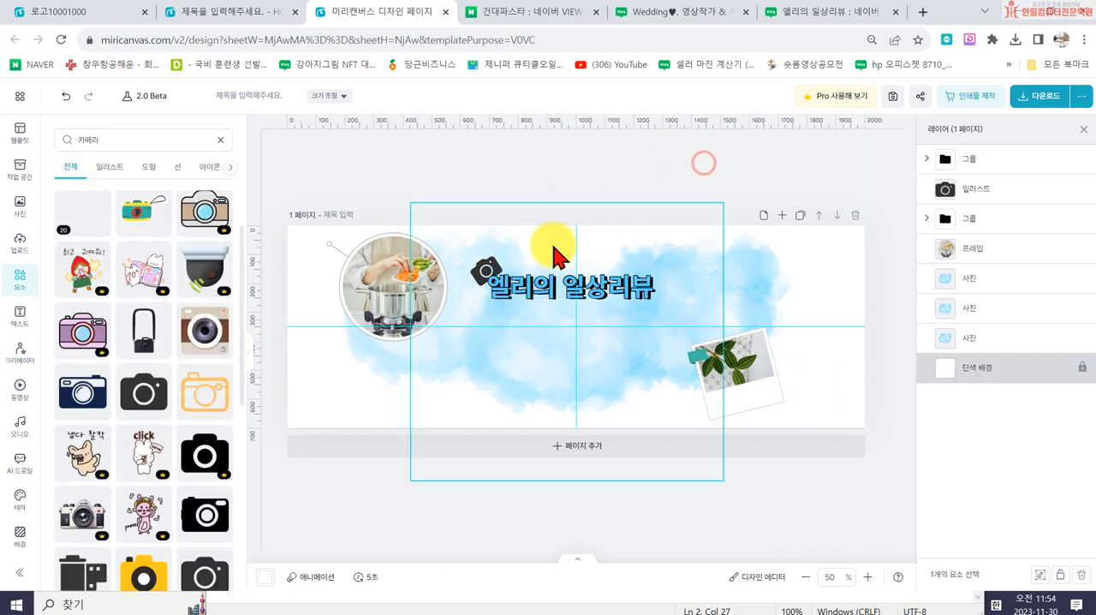
- Check the Wedding blog banner's decorations, search the elements for "테이프" and add the pale yellow diagonal tape to the banner
click(644, 19)
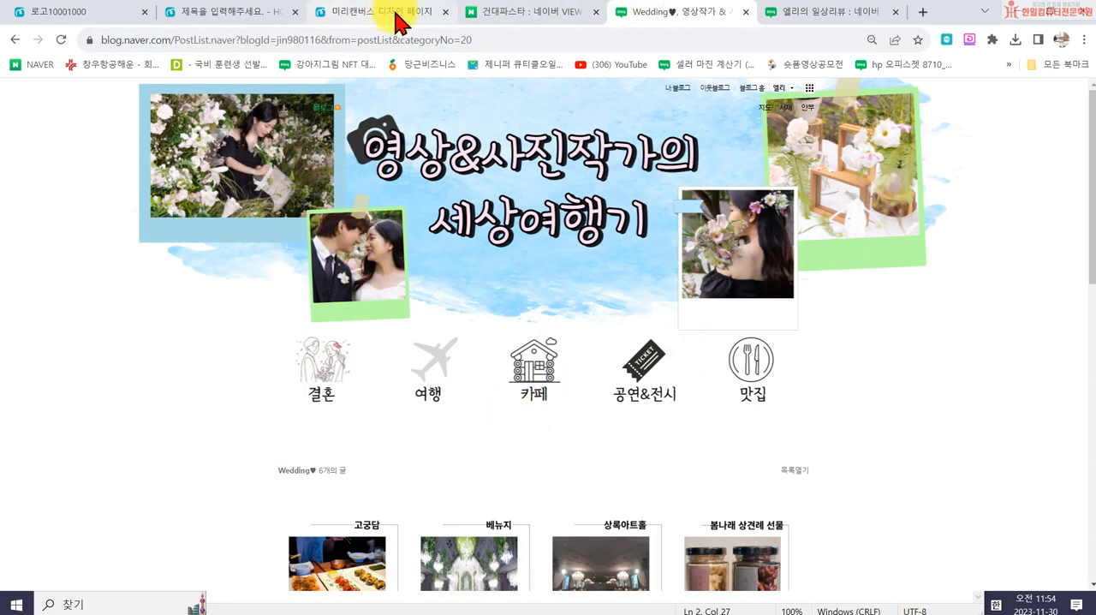
click(353, 19)
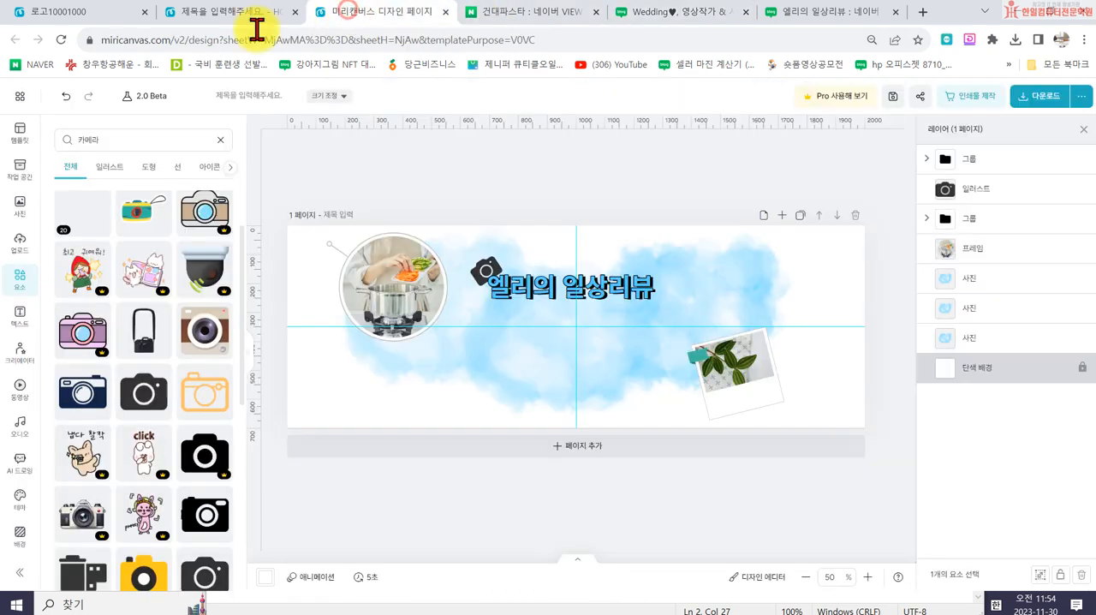
click(114, 140)
text(ㅌ)
text(이프)
key(Return)
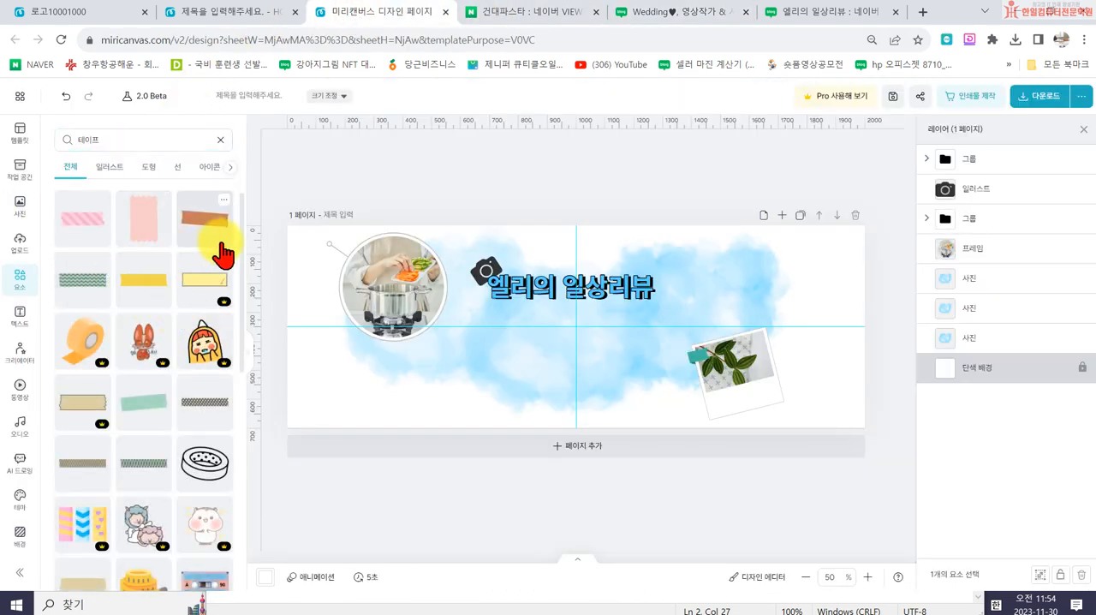
scroll(123, 462, down, 5)
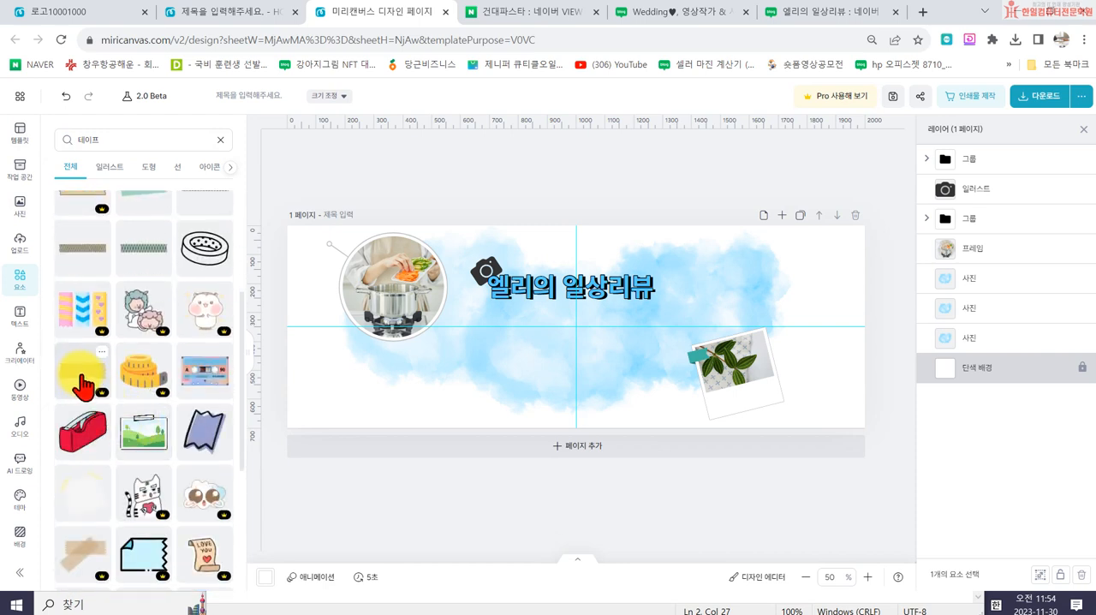
scroll(79, 389, down, 12)
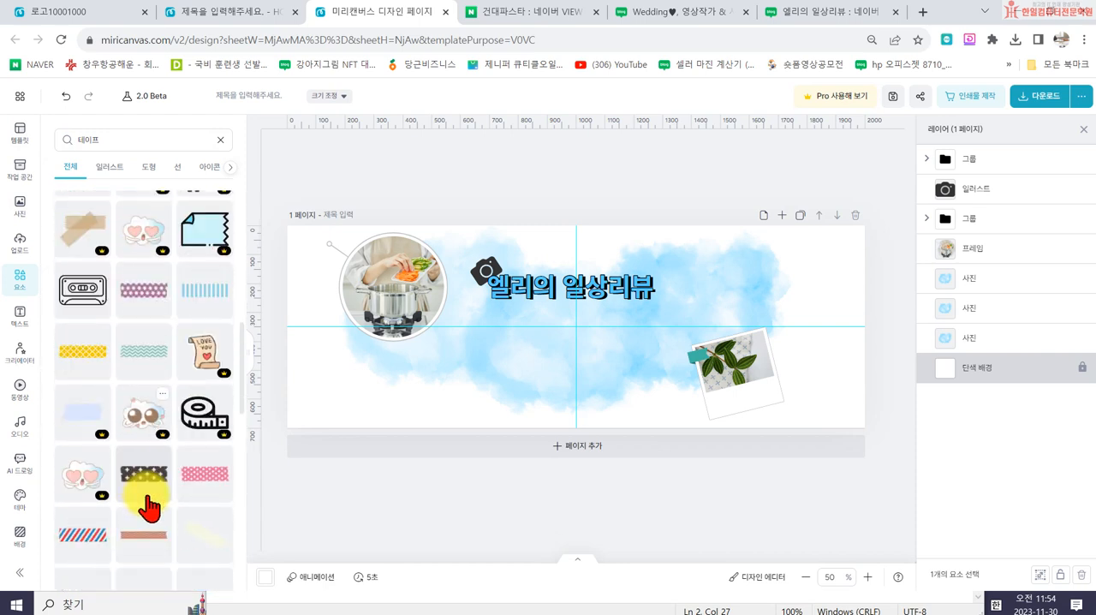
scroll(146, 368, down, 2)
click(231, 330)
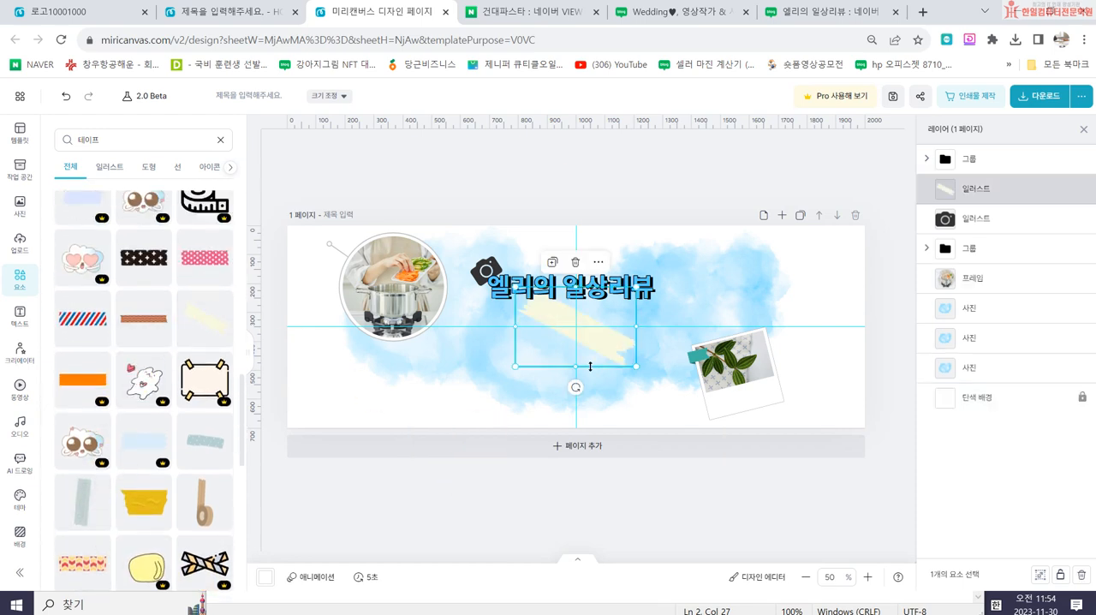
- Move the yellow tape over the upper part of the plant polaroid and set its opacity to 57%
drag(592, 341, 724, 351)
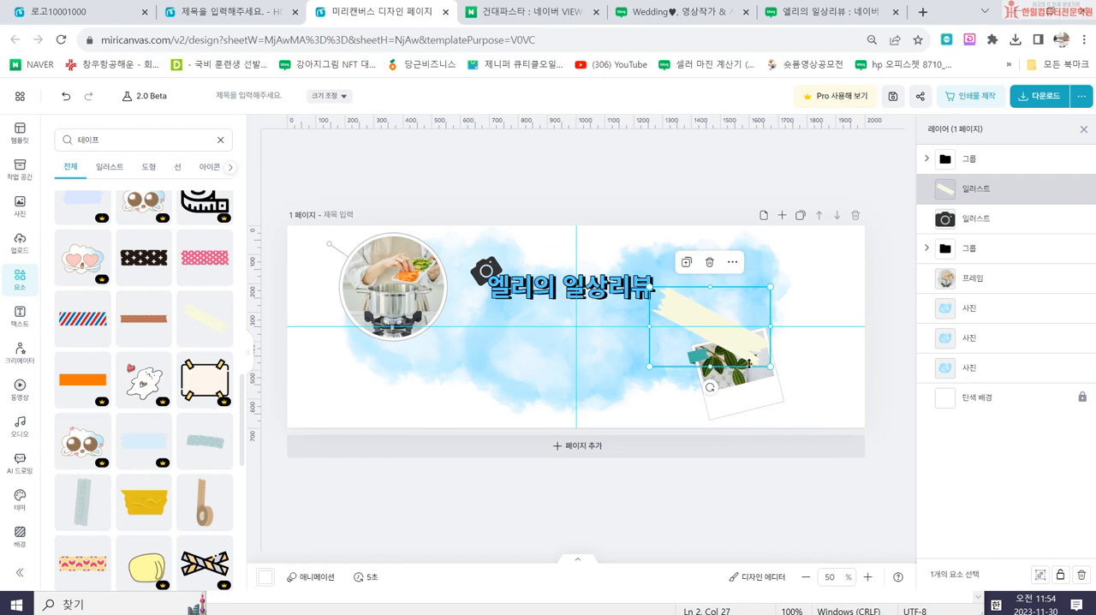
click(710, 329)
click(73, 202)
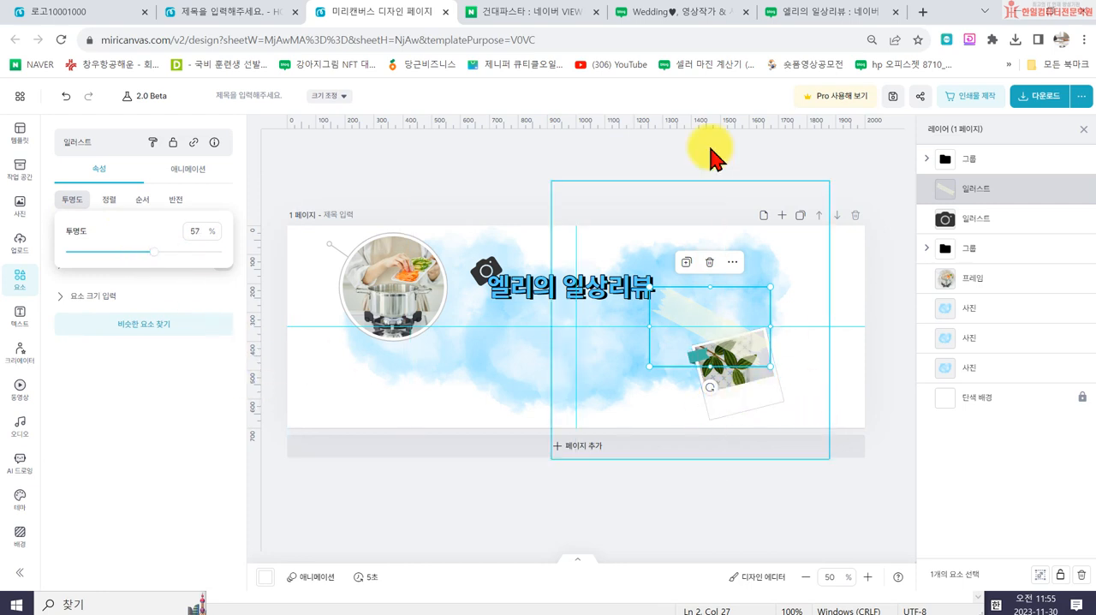
- Compare with the Wedding and 엘리의 일상리뷰 blog headers, and move the round cooking photo frame slightly down and toward the banner's centre
click(685, 12)
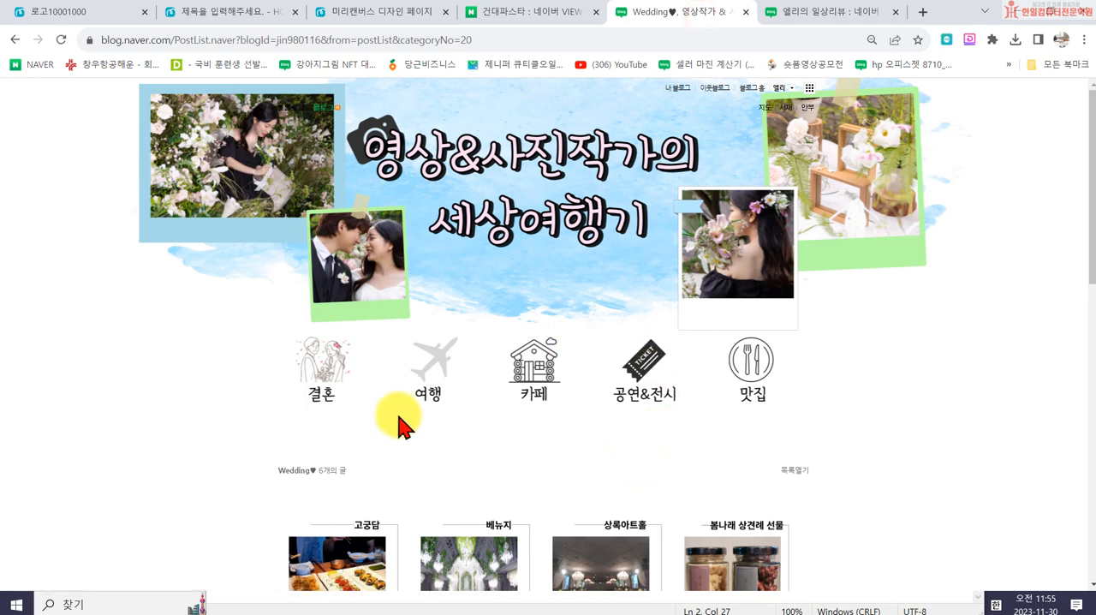
click(779, 12)
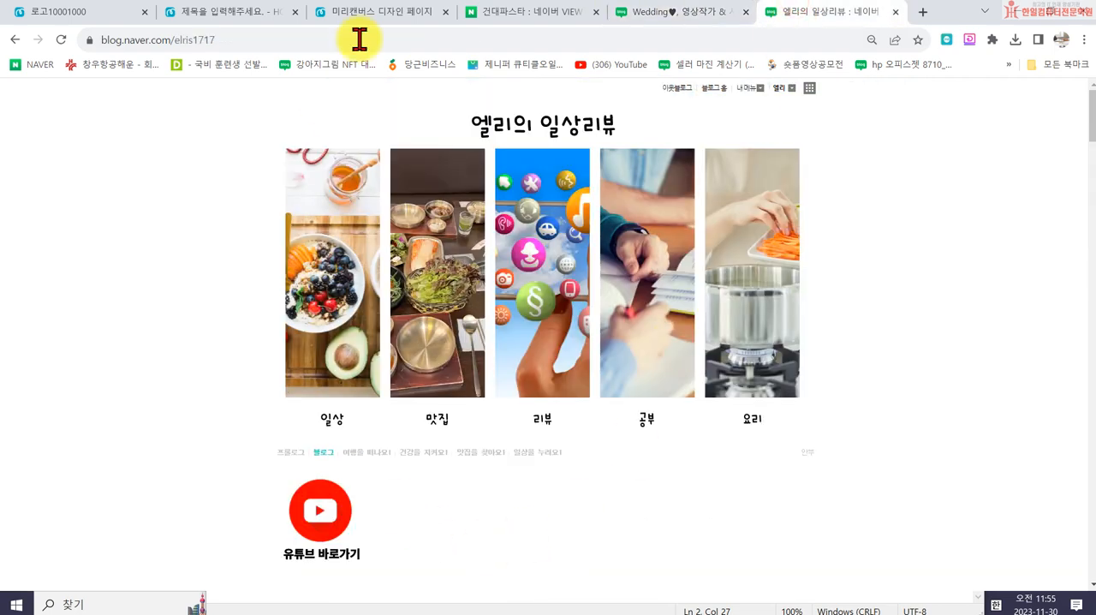
click(399, 11)
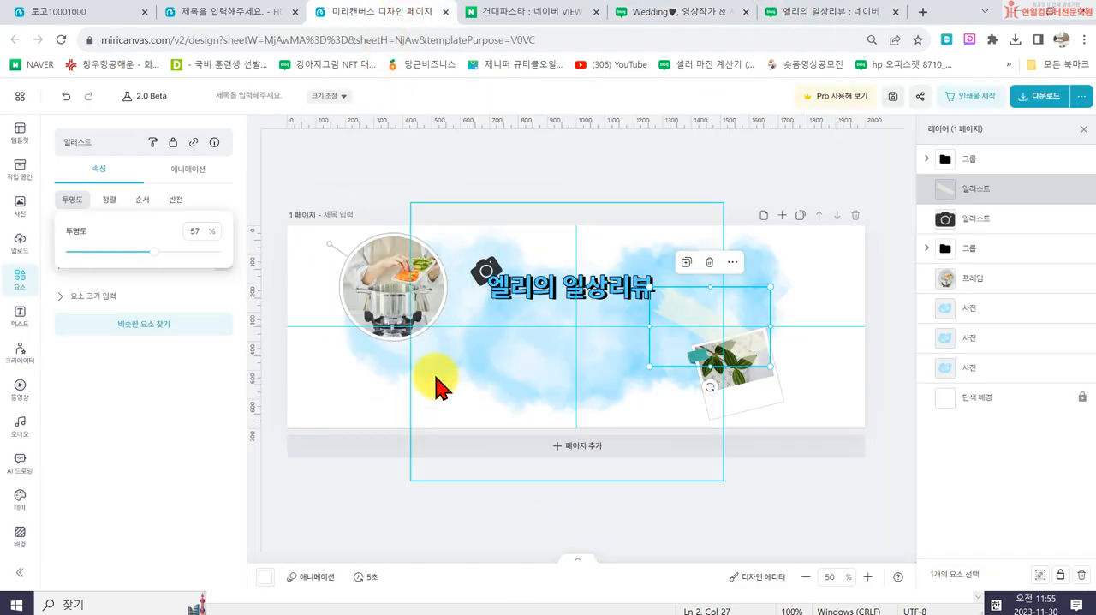
drag(391, 299, 409, 343)
click(641, 232)
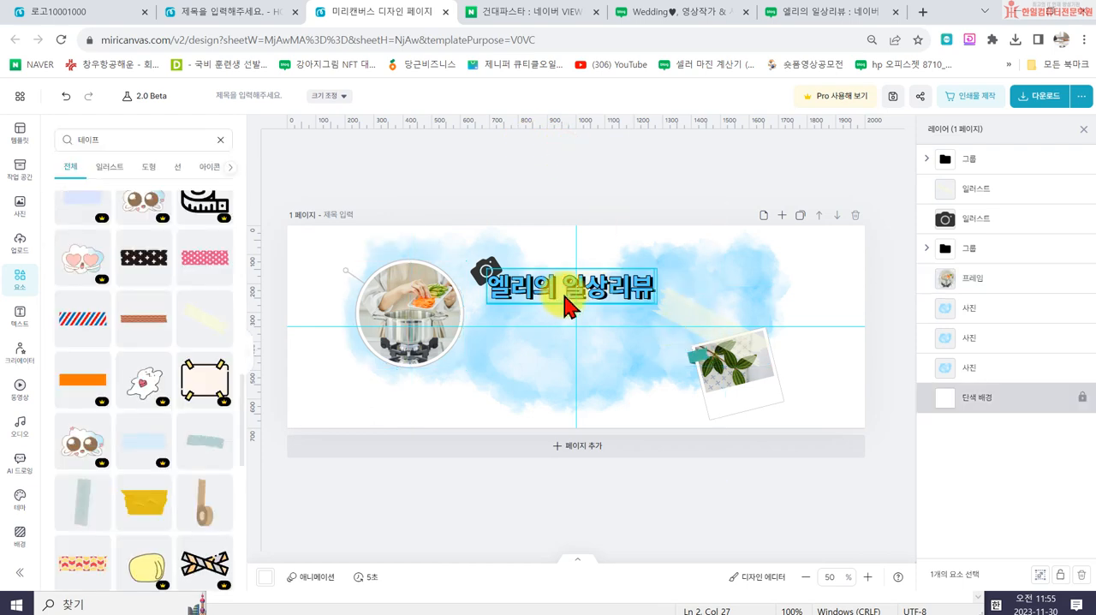
- Download the banner as a high-resolution PNG named "엘리블로그 스킨 2000700" in the 10회차 엘리블로그 folder
click(1037, 96)
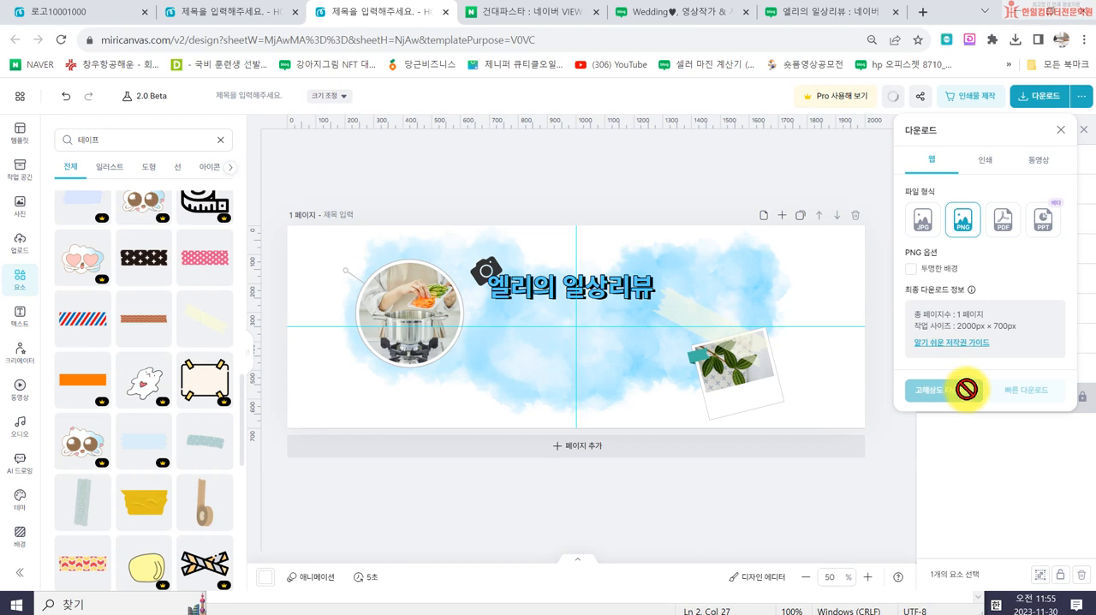
click(966, 394)
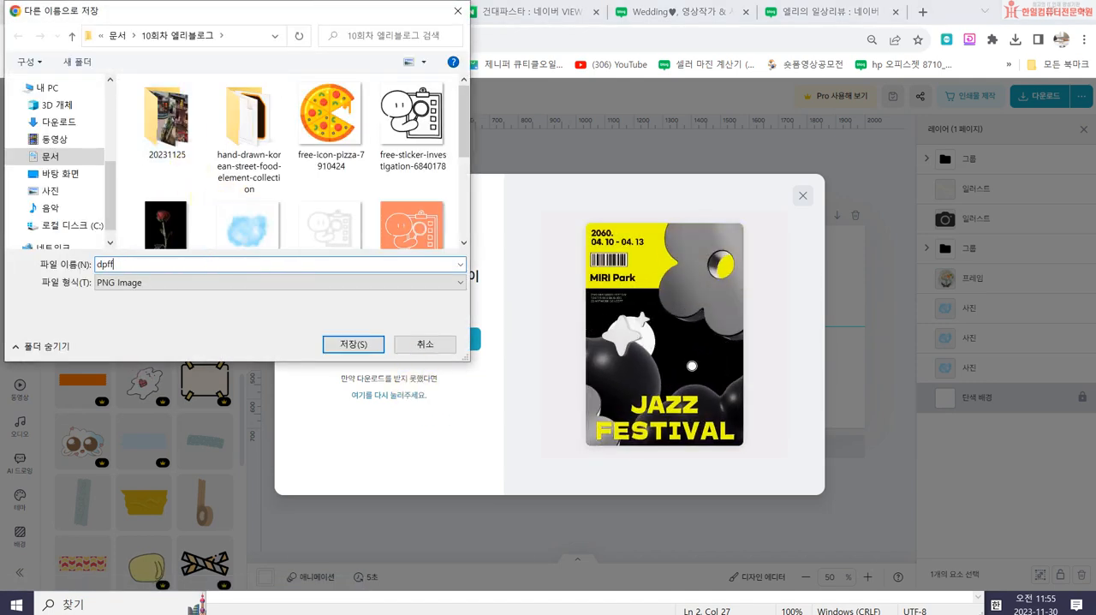
text(엘리블로)
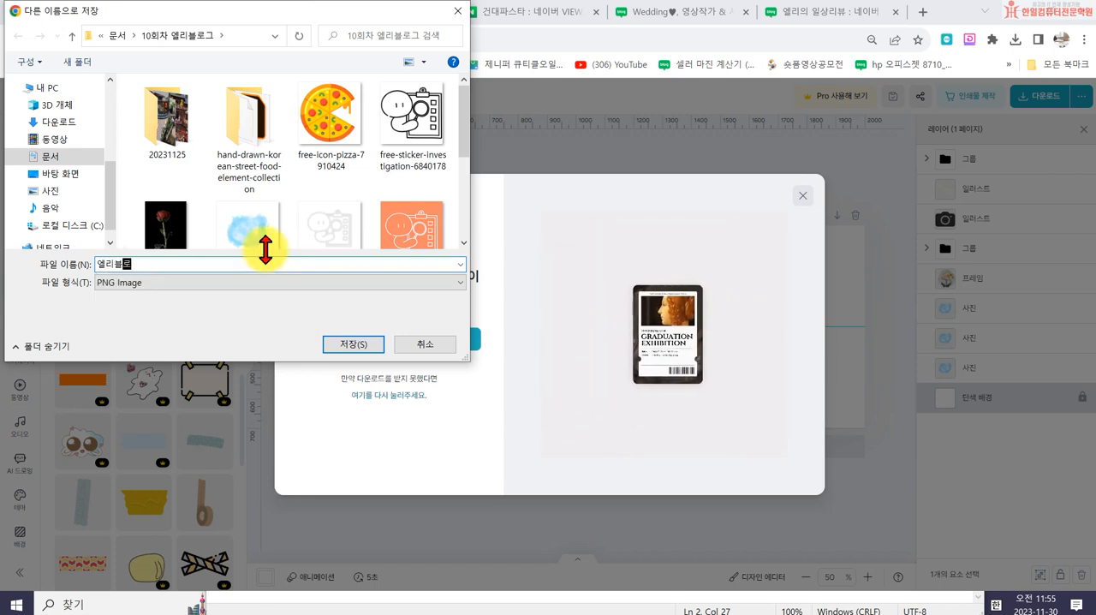
text(그 스킨 1)
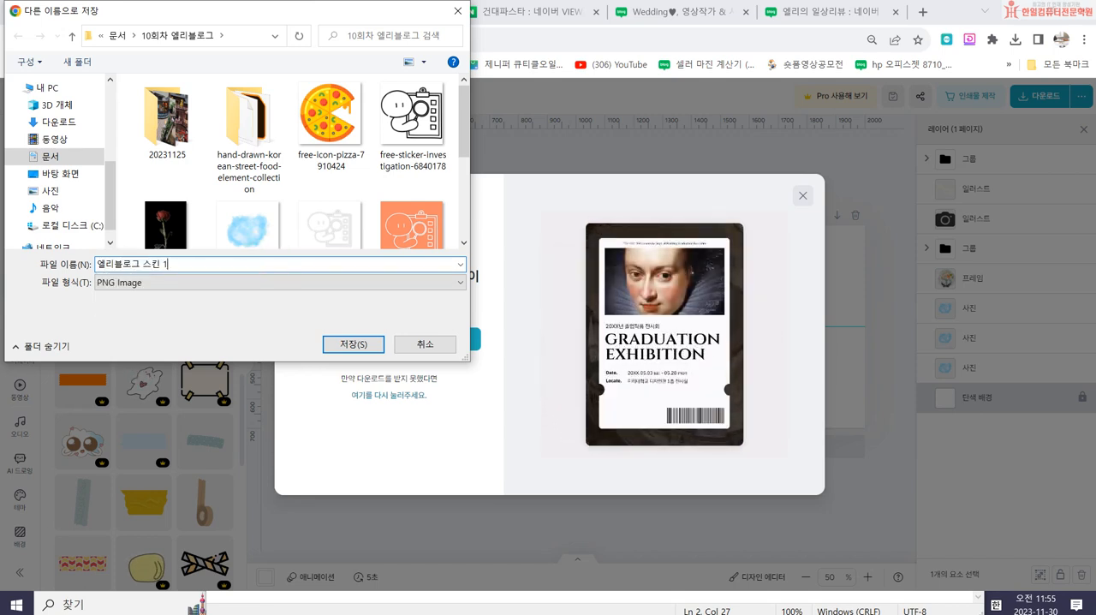
key(BackSpace)
text(2000)
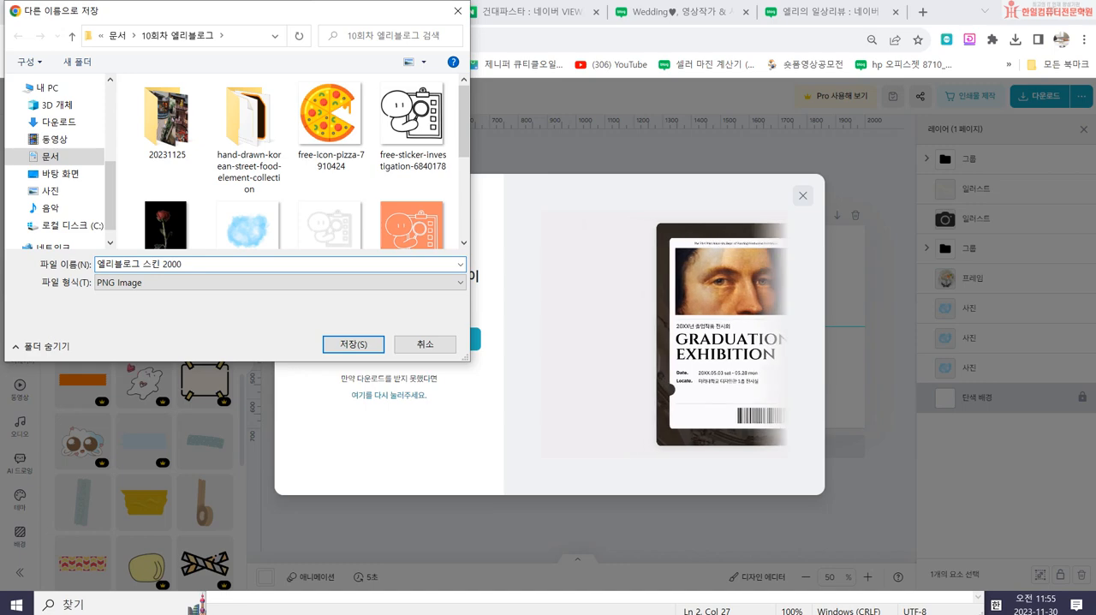
text(700)
key(Return)
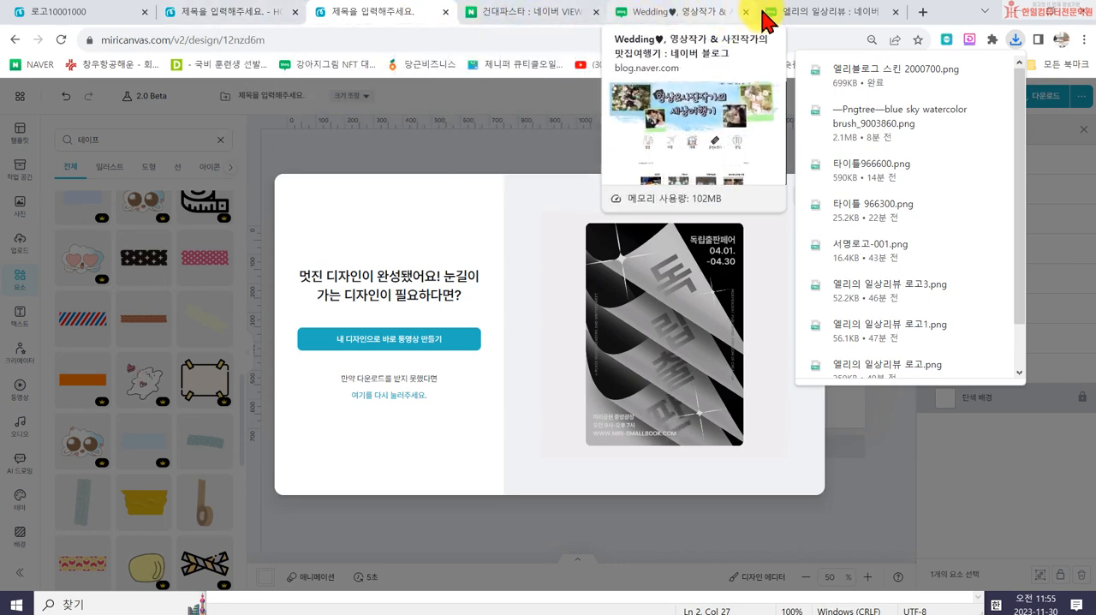
- Open the 엘리의 일상리뷰 blog's detailed design settings and set the title area's design colour to transparent, replacing its image
click(801, 12)
click(749, 87)
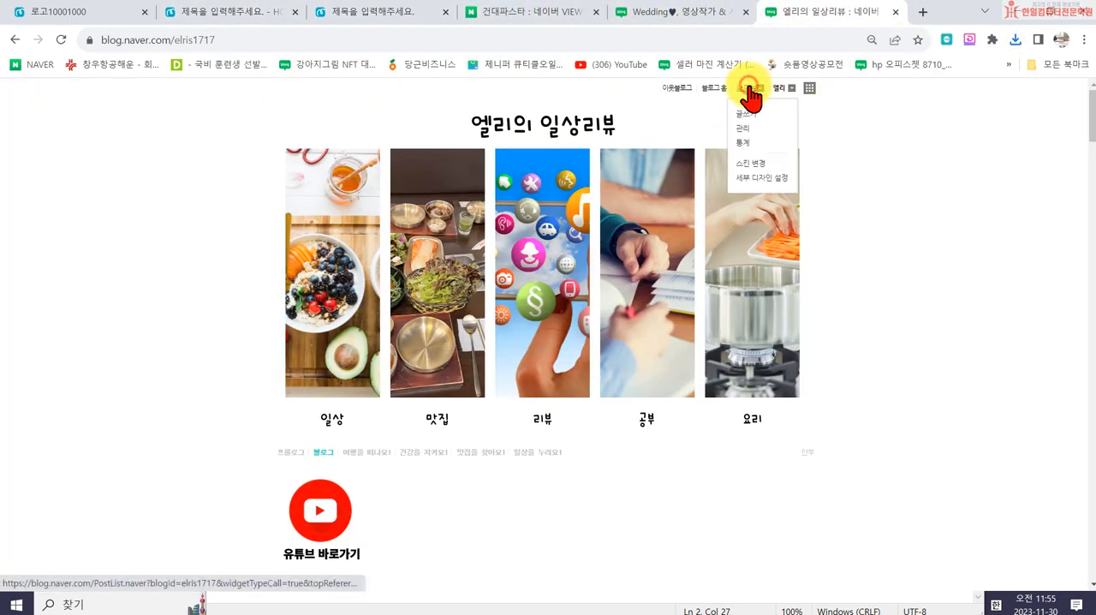
click(759, 178)
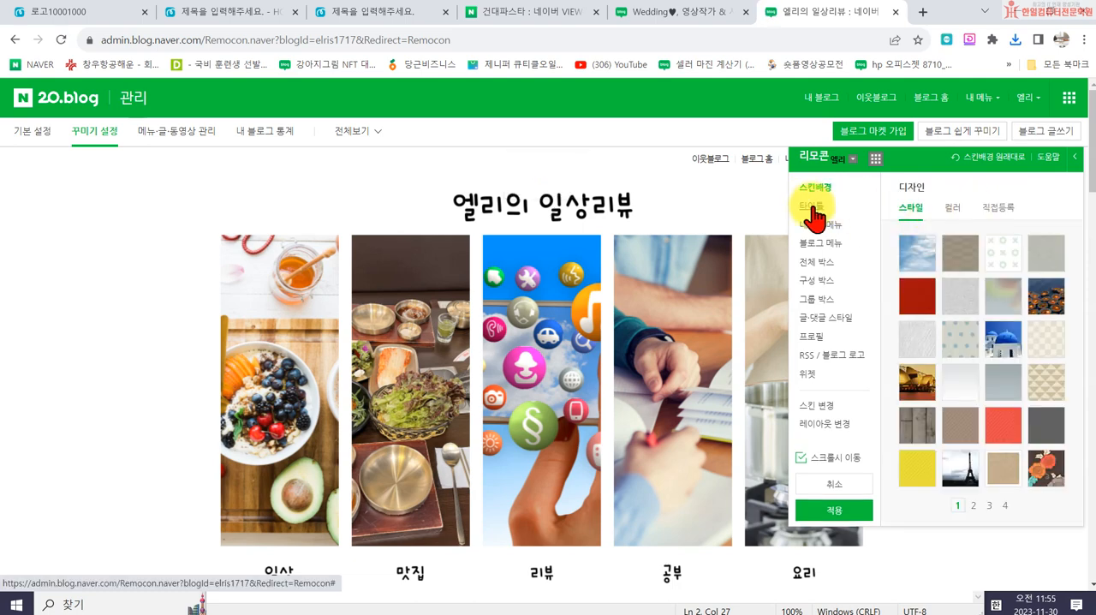
click(952, 210)
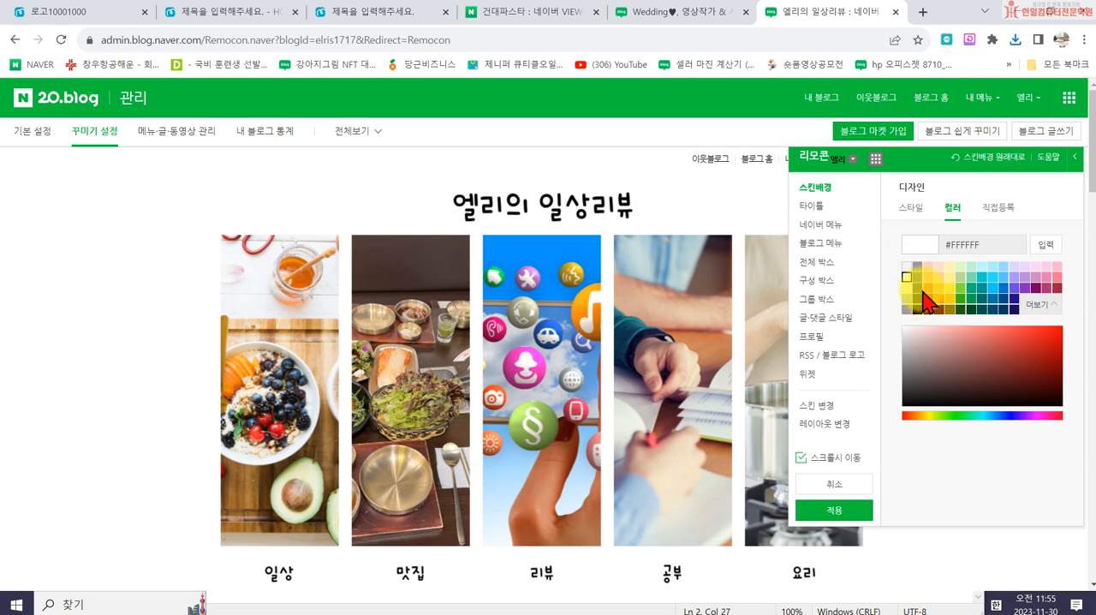
click(818, 207)
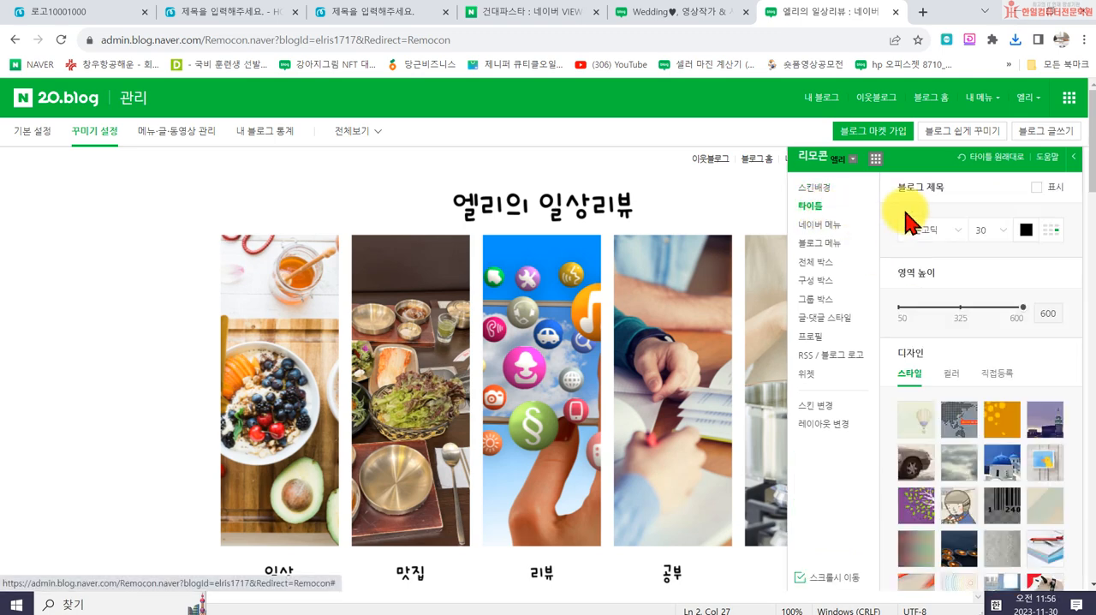
click(952, 374)
click(905, 432)
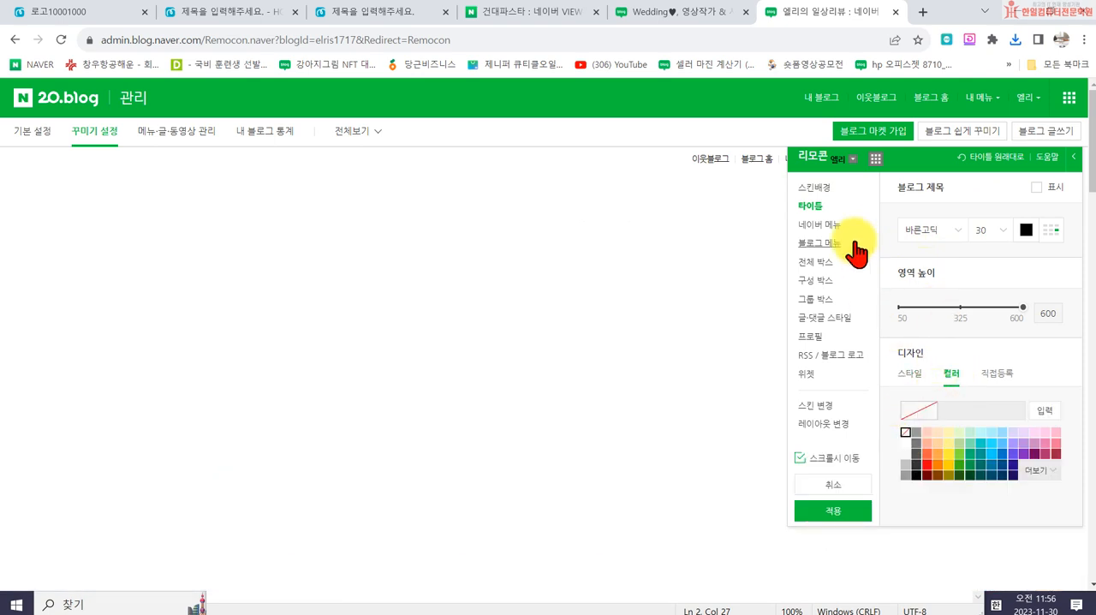
- Register 엘리블로그 스킨 2000700.png as the skin background's lower-area pattern, apply the design and check the blog page
click(817, 189)
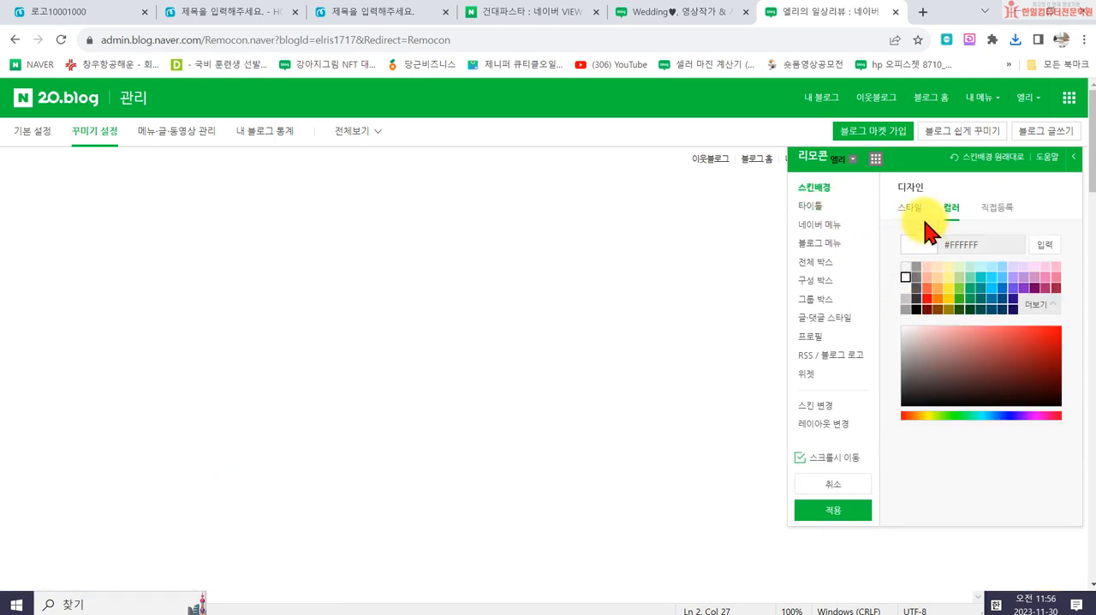
click(995, 209)
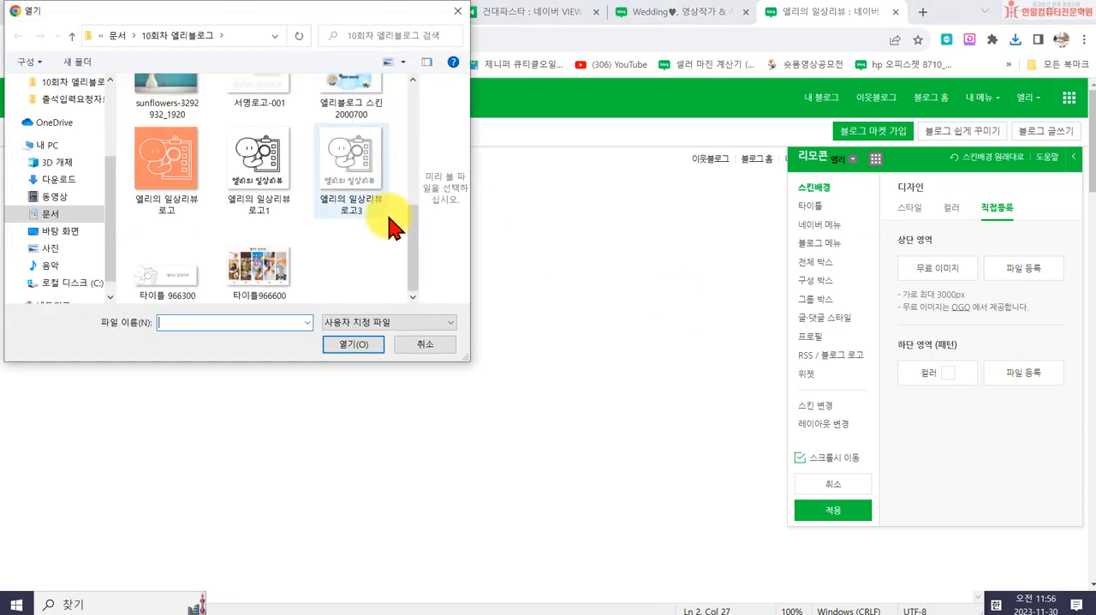
double_click(349, 109)
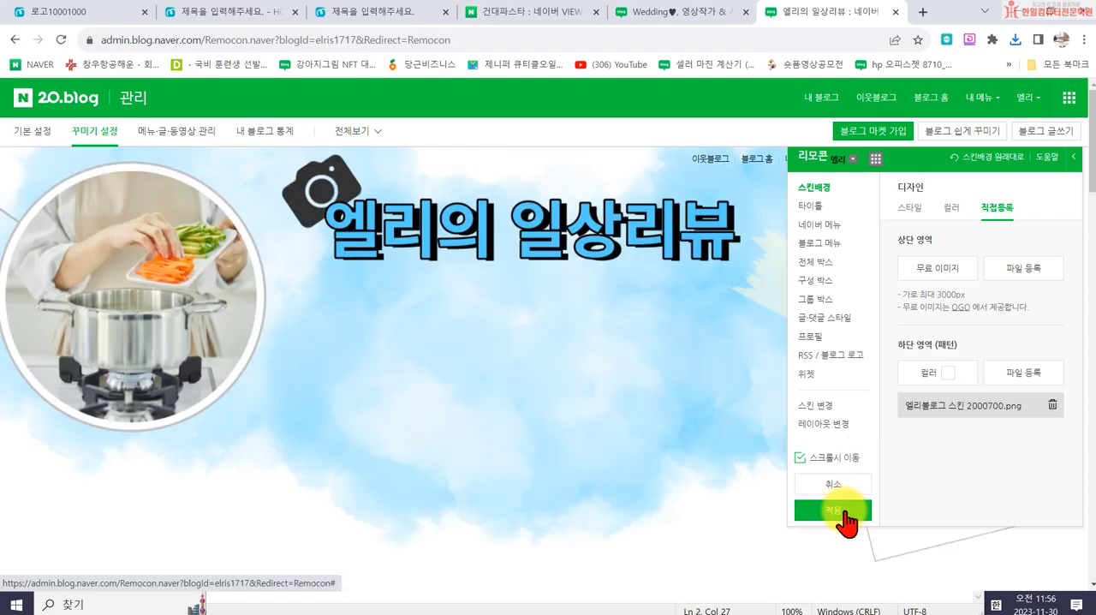
click(848, 514)
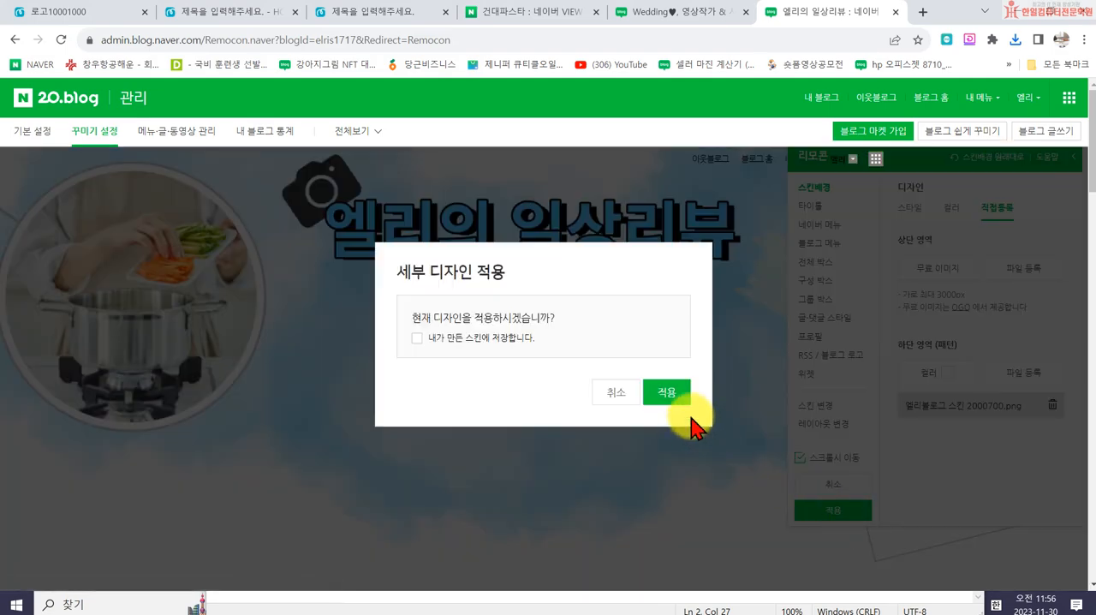
click(666, 392)
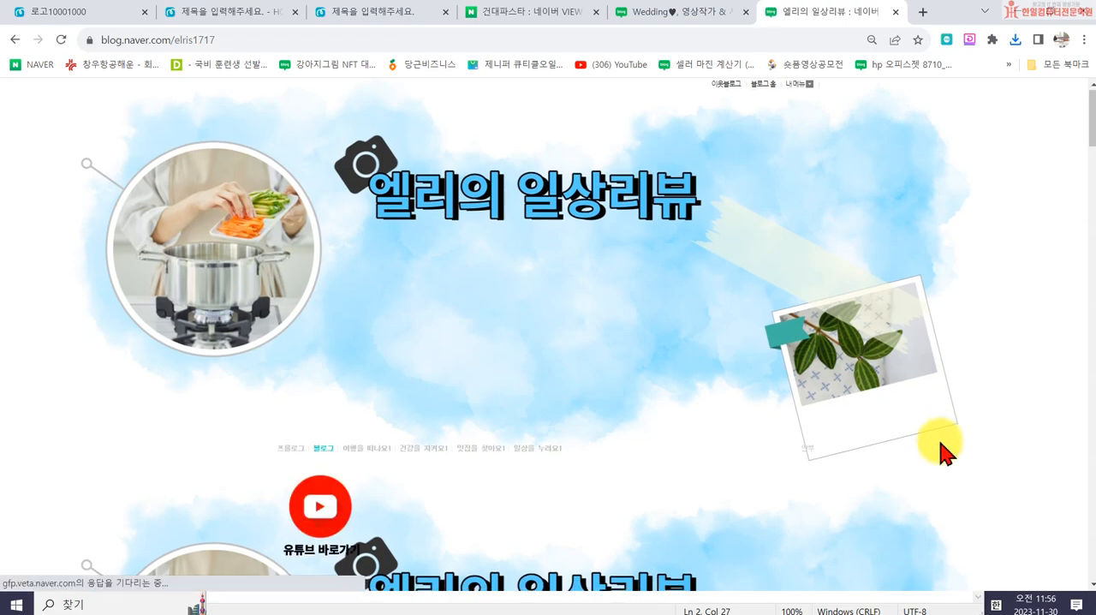
scroll(942, 442, down, 5)
scroll(948, 451, down, 8)
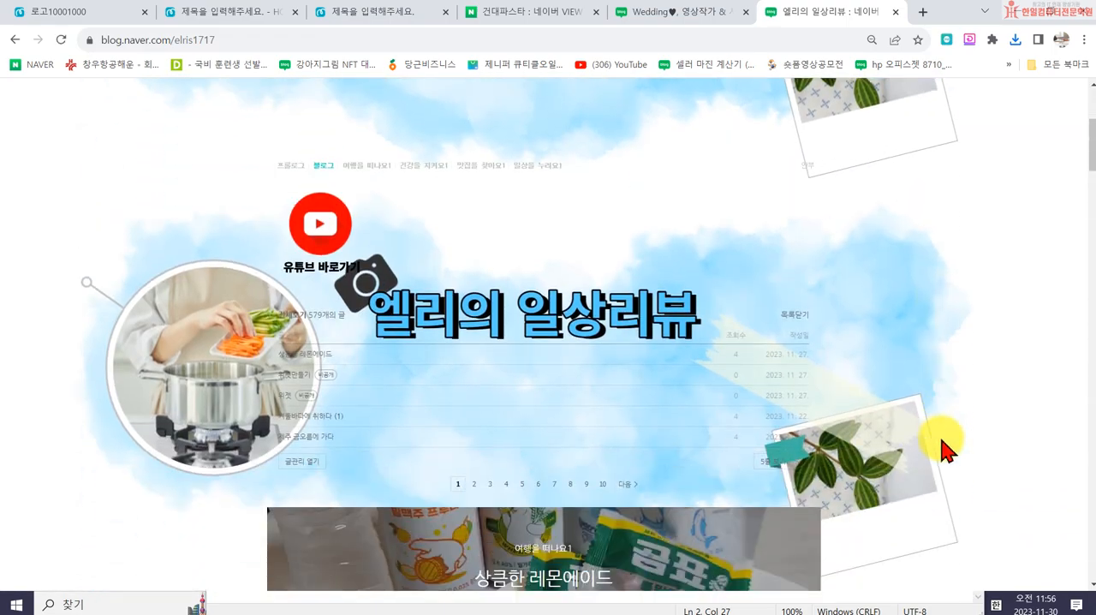
scroll(942, 442, up, 10)
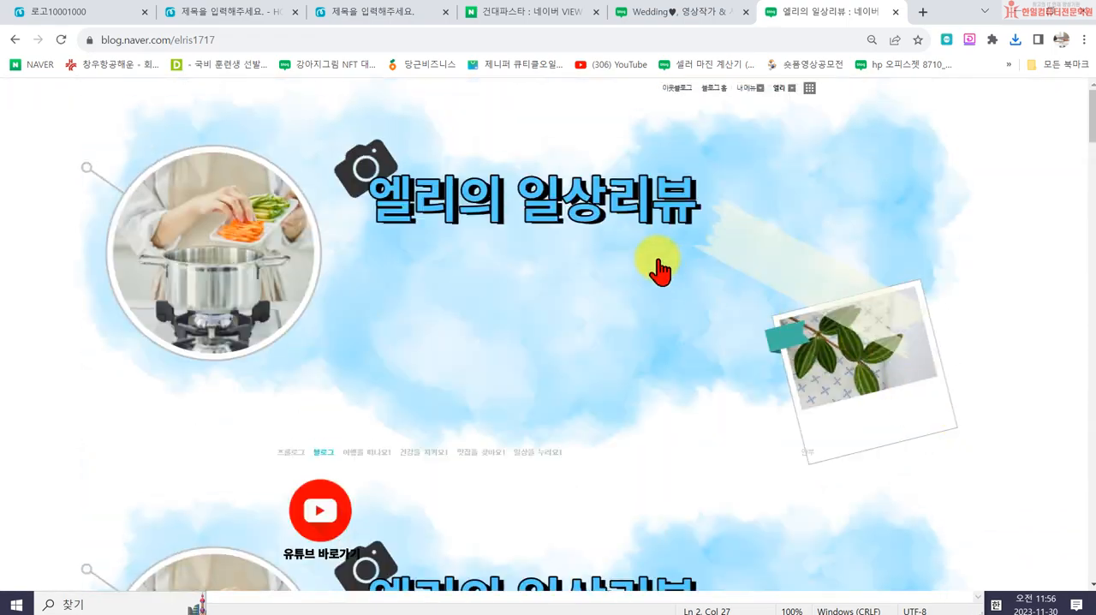
- Reopen the blog's detailed design settings and set the skin background's lower-area pattern to the colour #FFFFFF
click(743, 96)
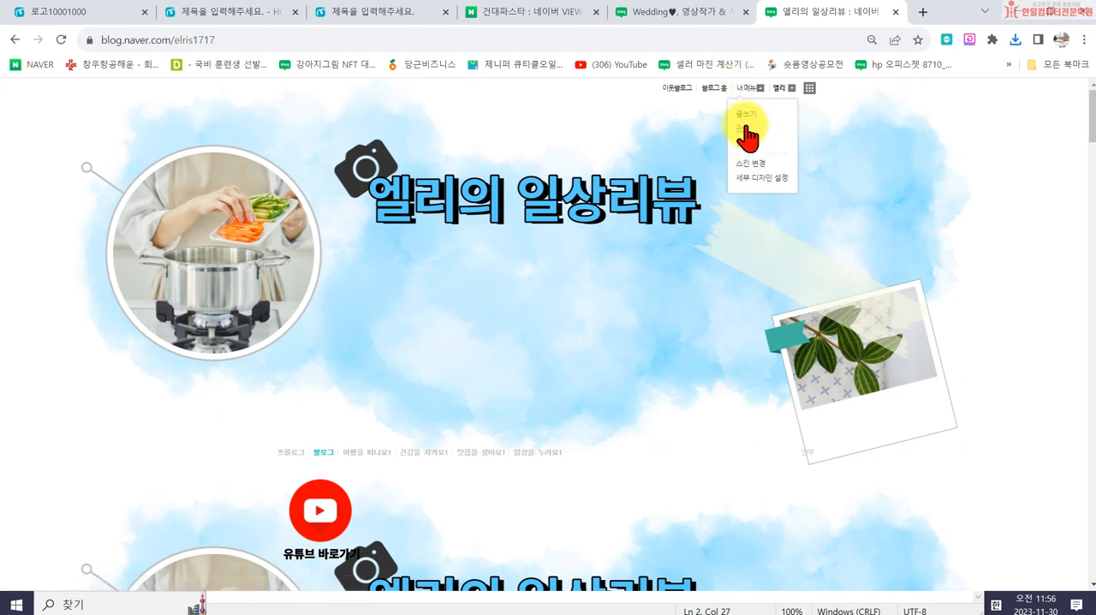
click(753, 176)
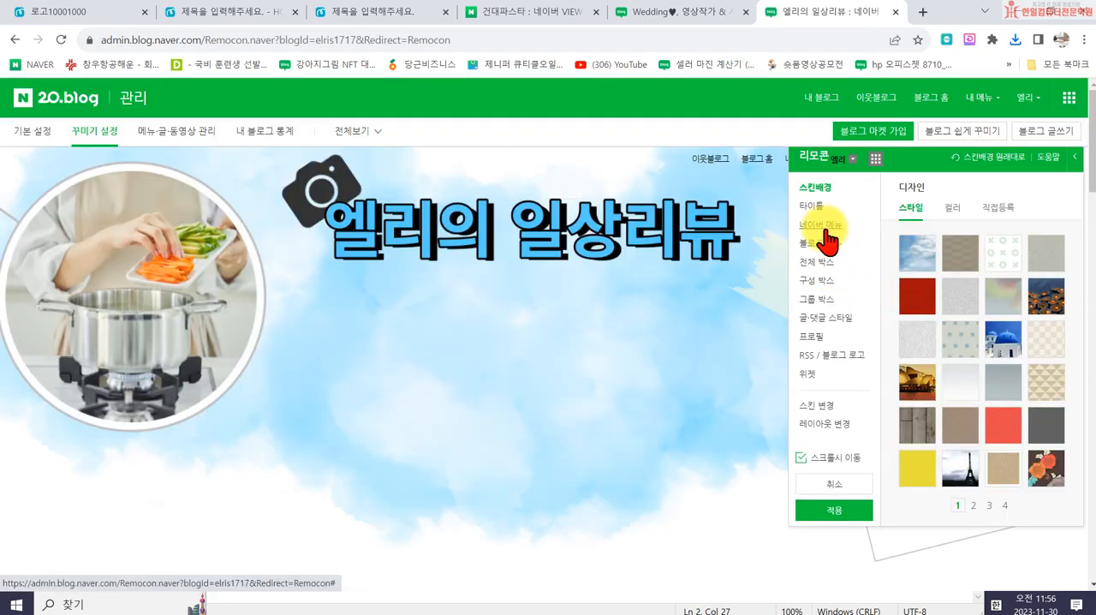
click(994, 208)
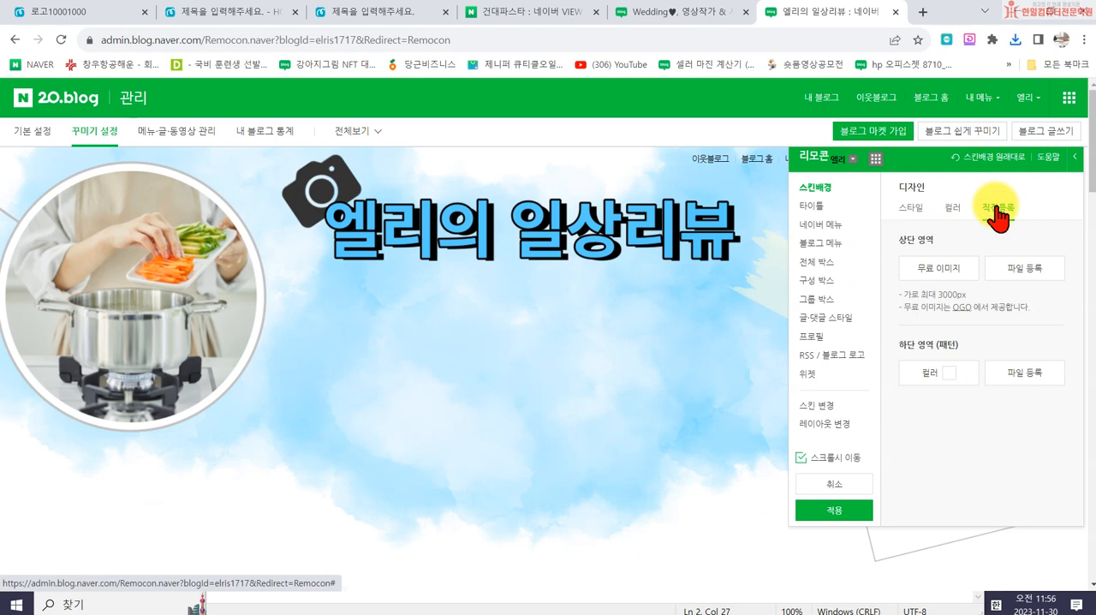
click(952, 370)
click(812, 207)
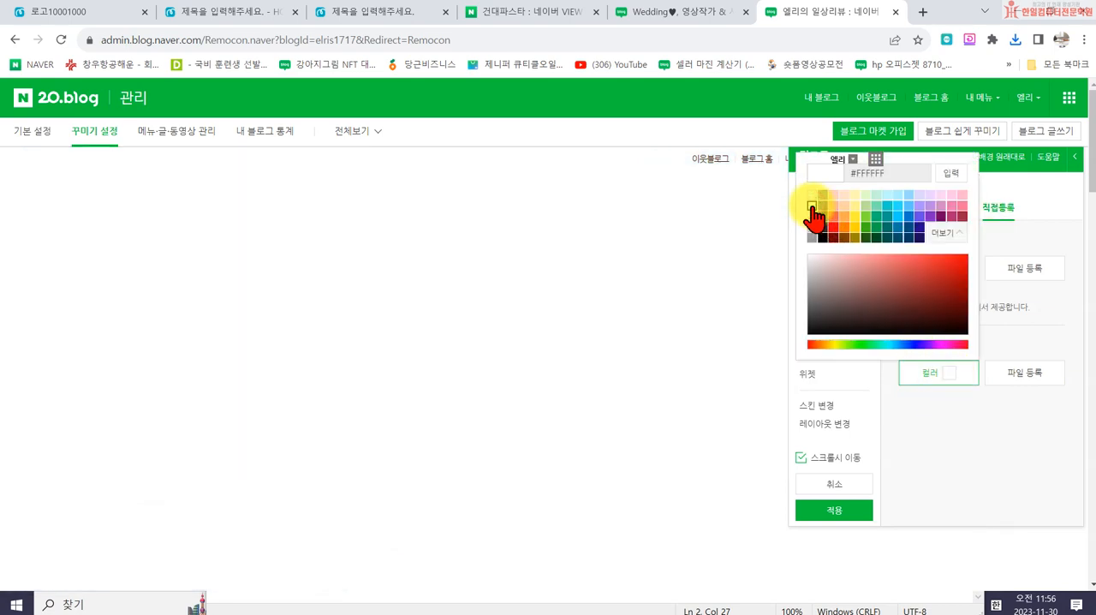
click(955, 171)
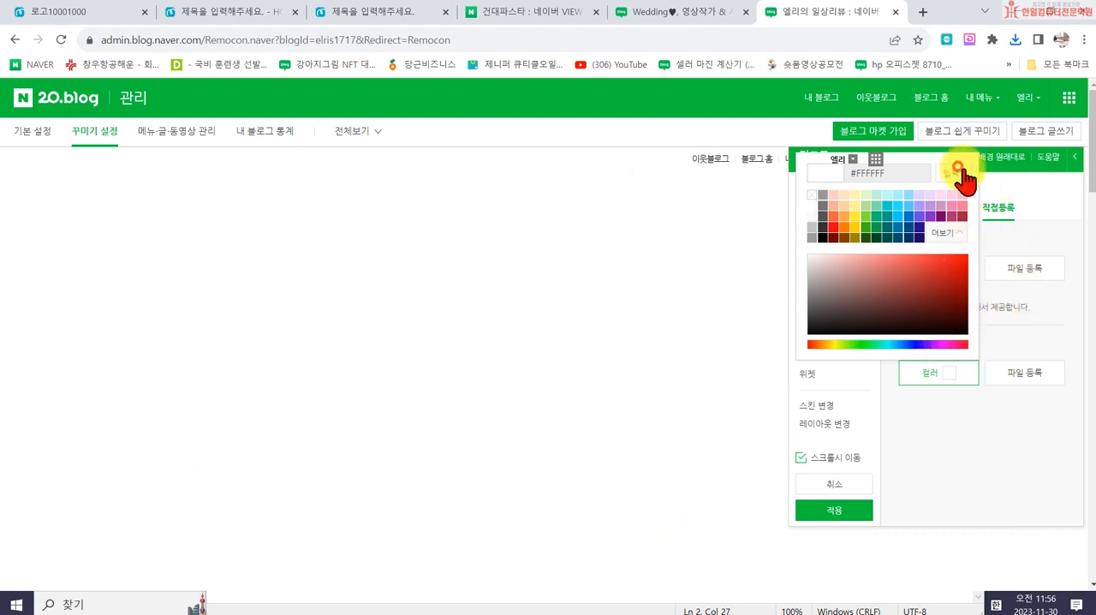
- Register 엘리블로그 스킨 2000700.png as the skin background's upper-area image, apply the design and review the blog page
click(1022, 274)
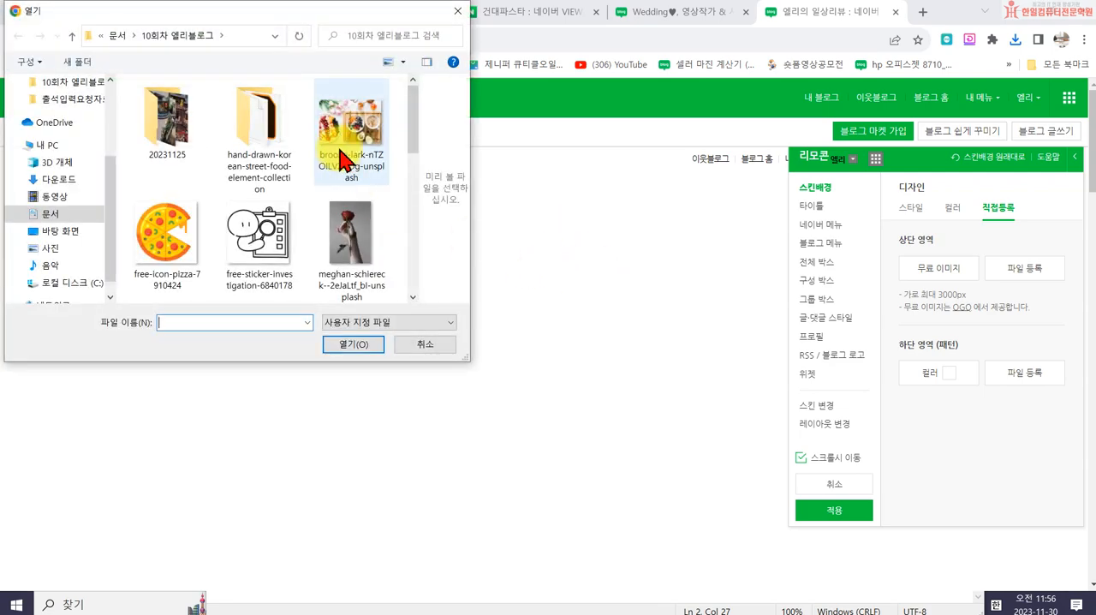
scroll(342, 175, down, 3)
scroll(306, 257, down, 3)
scroll(281, 256, up, 2)
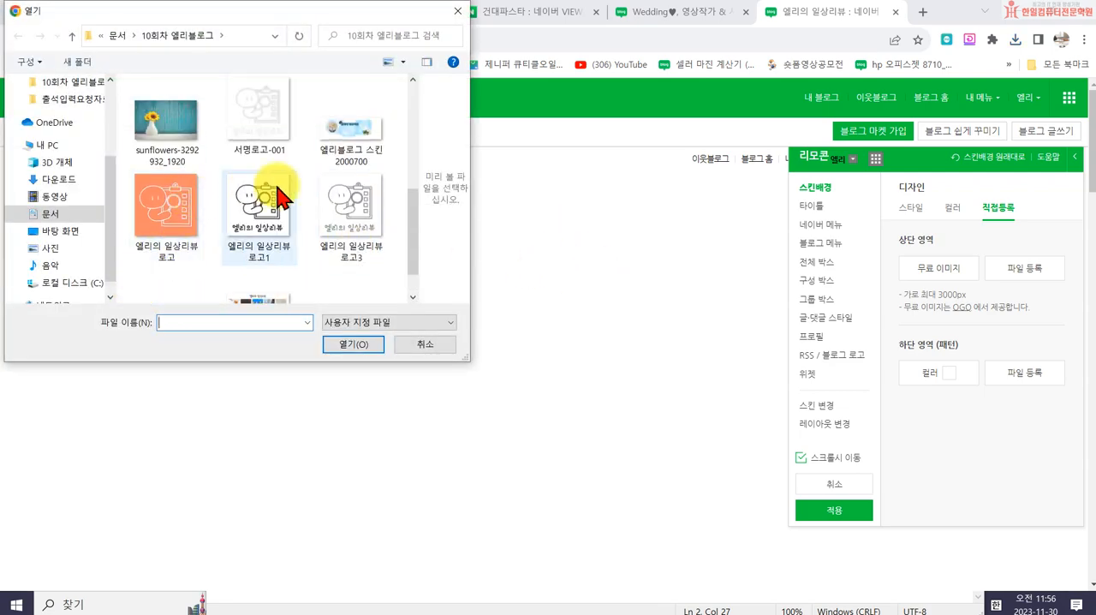
click(352, 146)
double_click(351, 146)
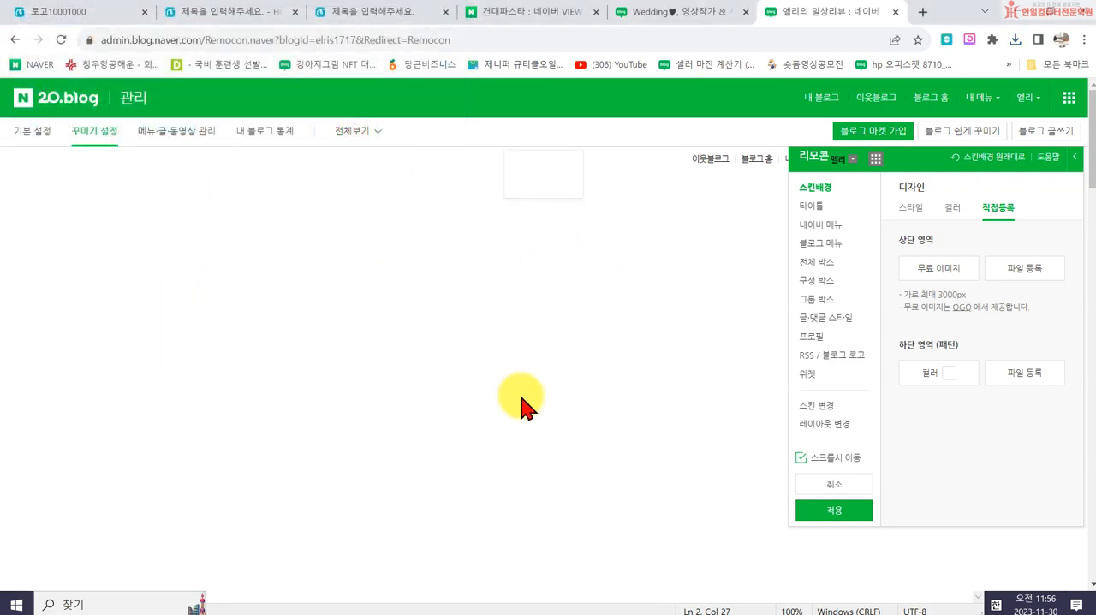
scroll(600, 411, down, 10)
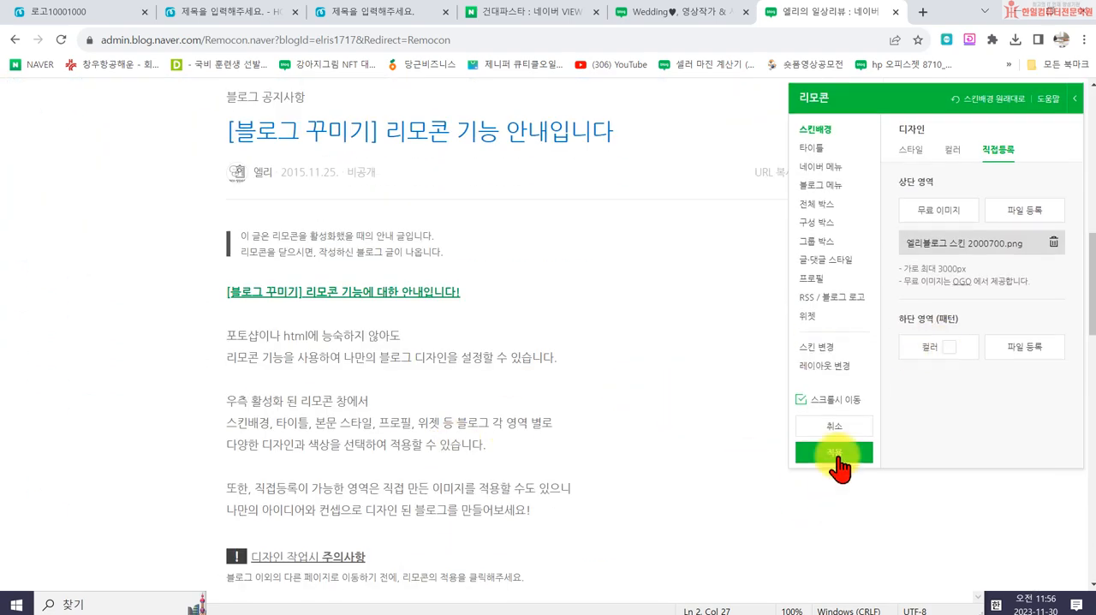
click(833, 452)
click(666, 392)
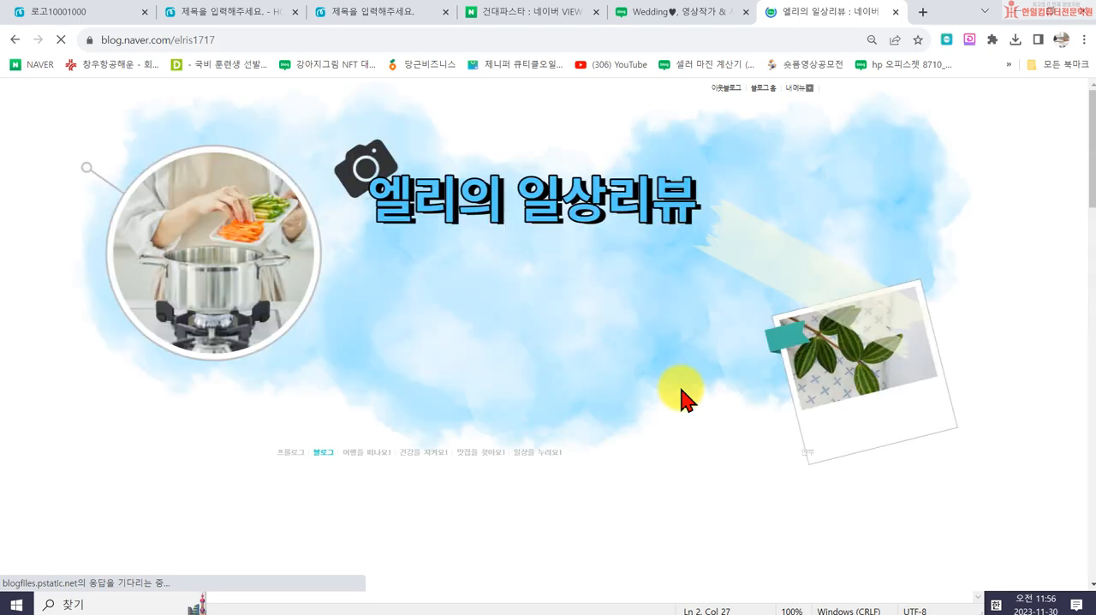
scroll(771, 411, down, 3)
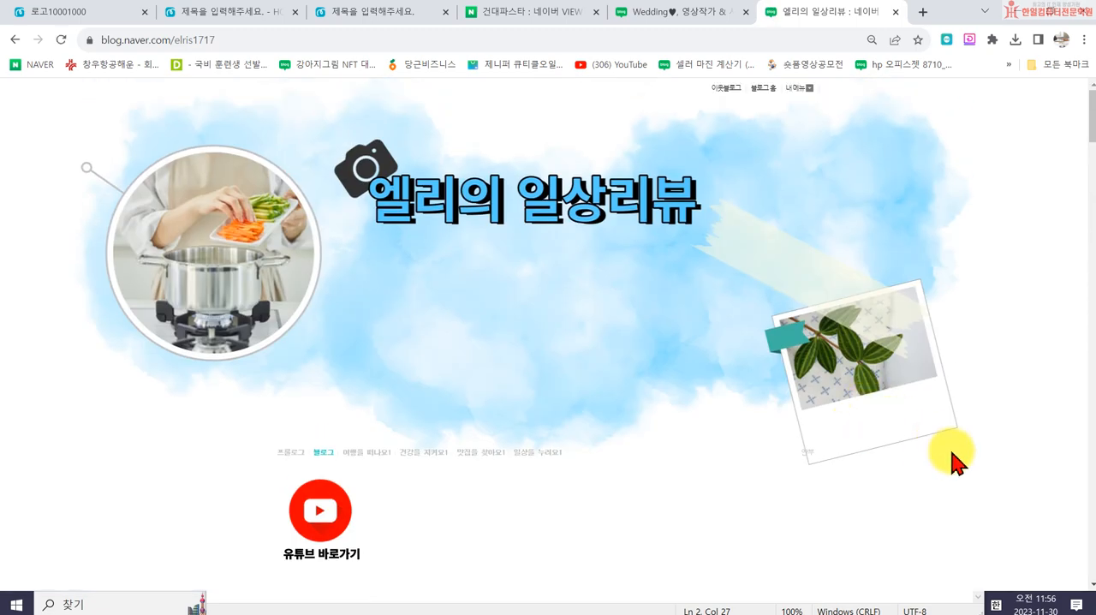